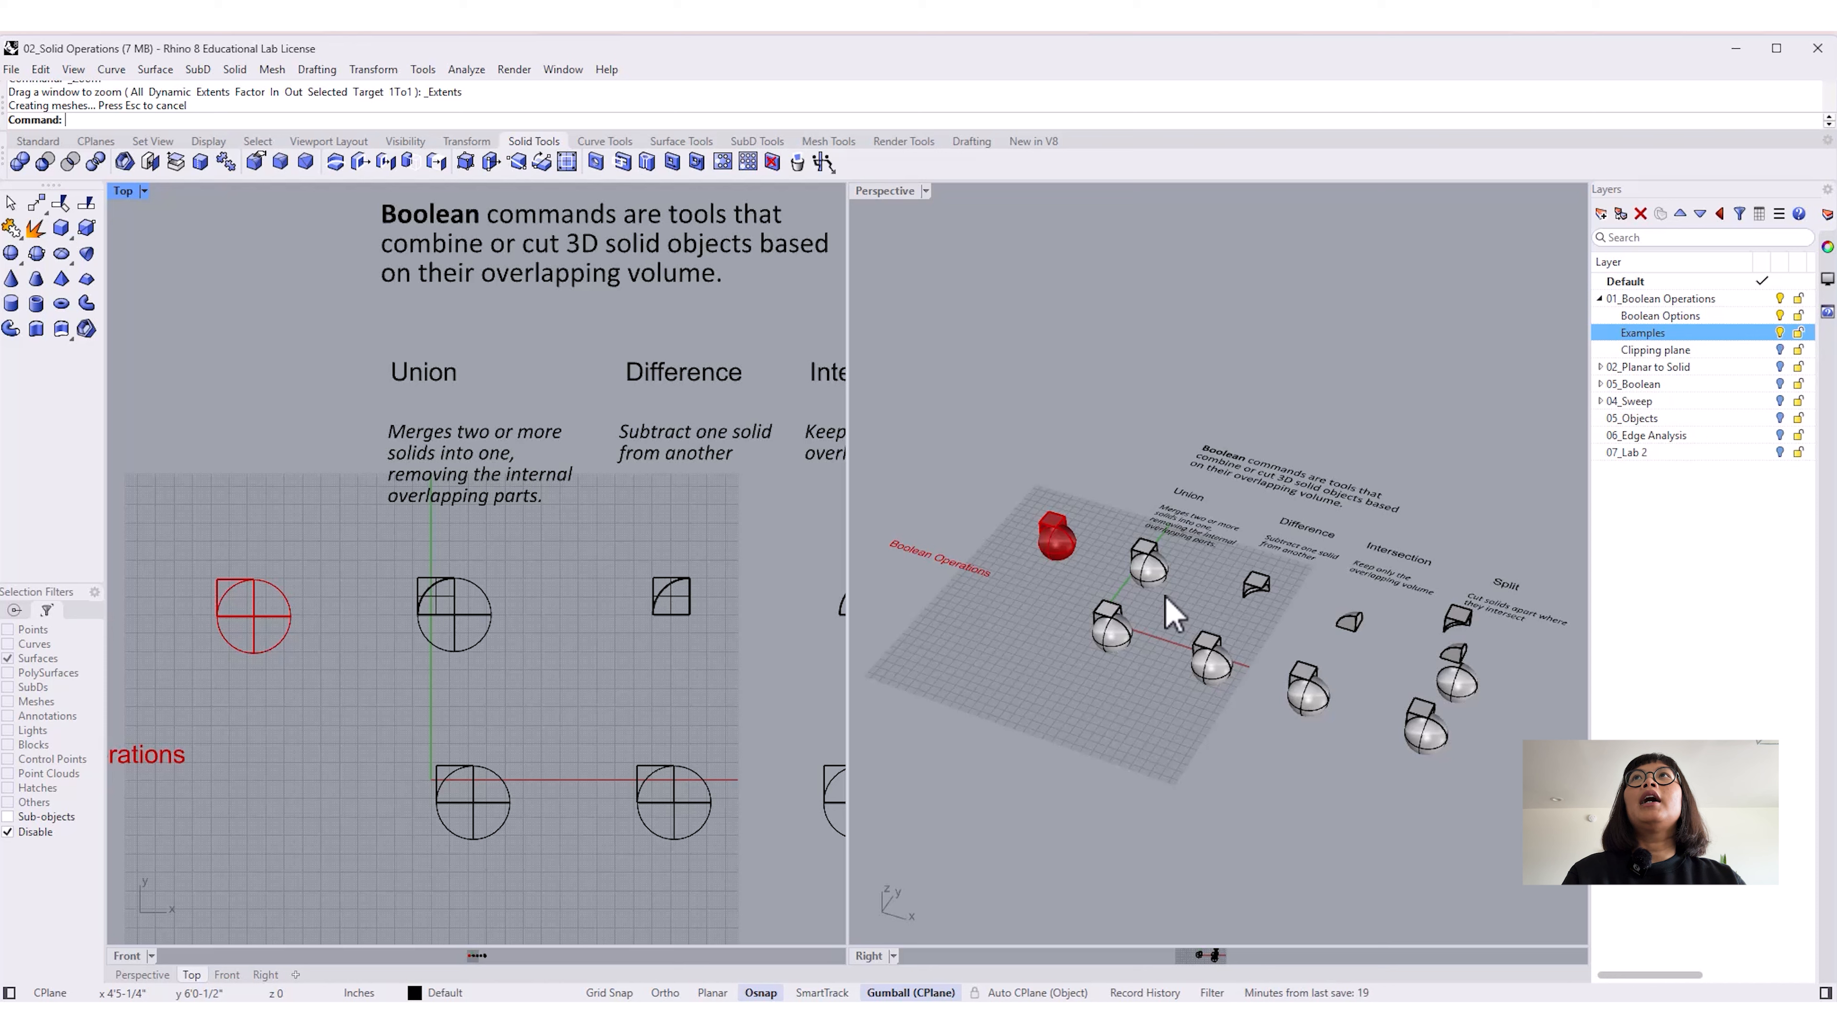
Step: Place a small square clipping plane over the top face of the box on the solid under the Union heading
left_click(1198, 590)
type("C")
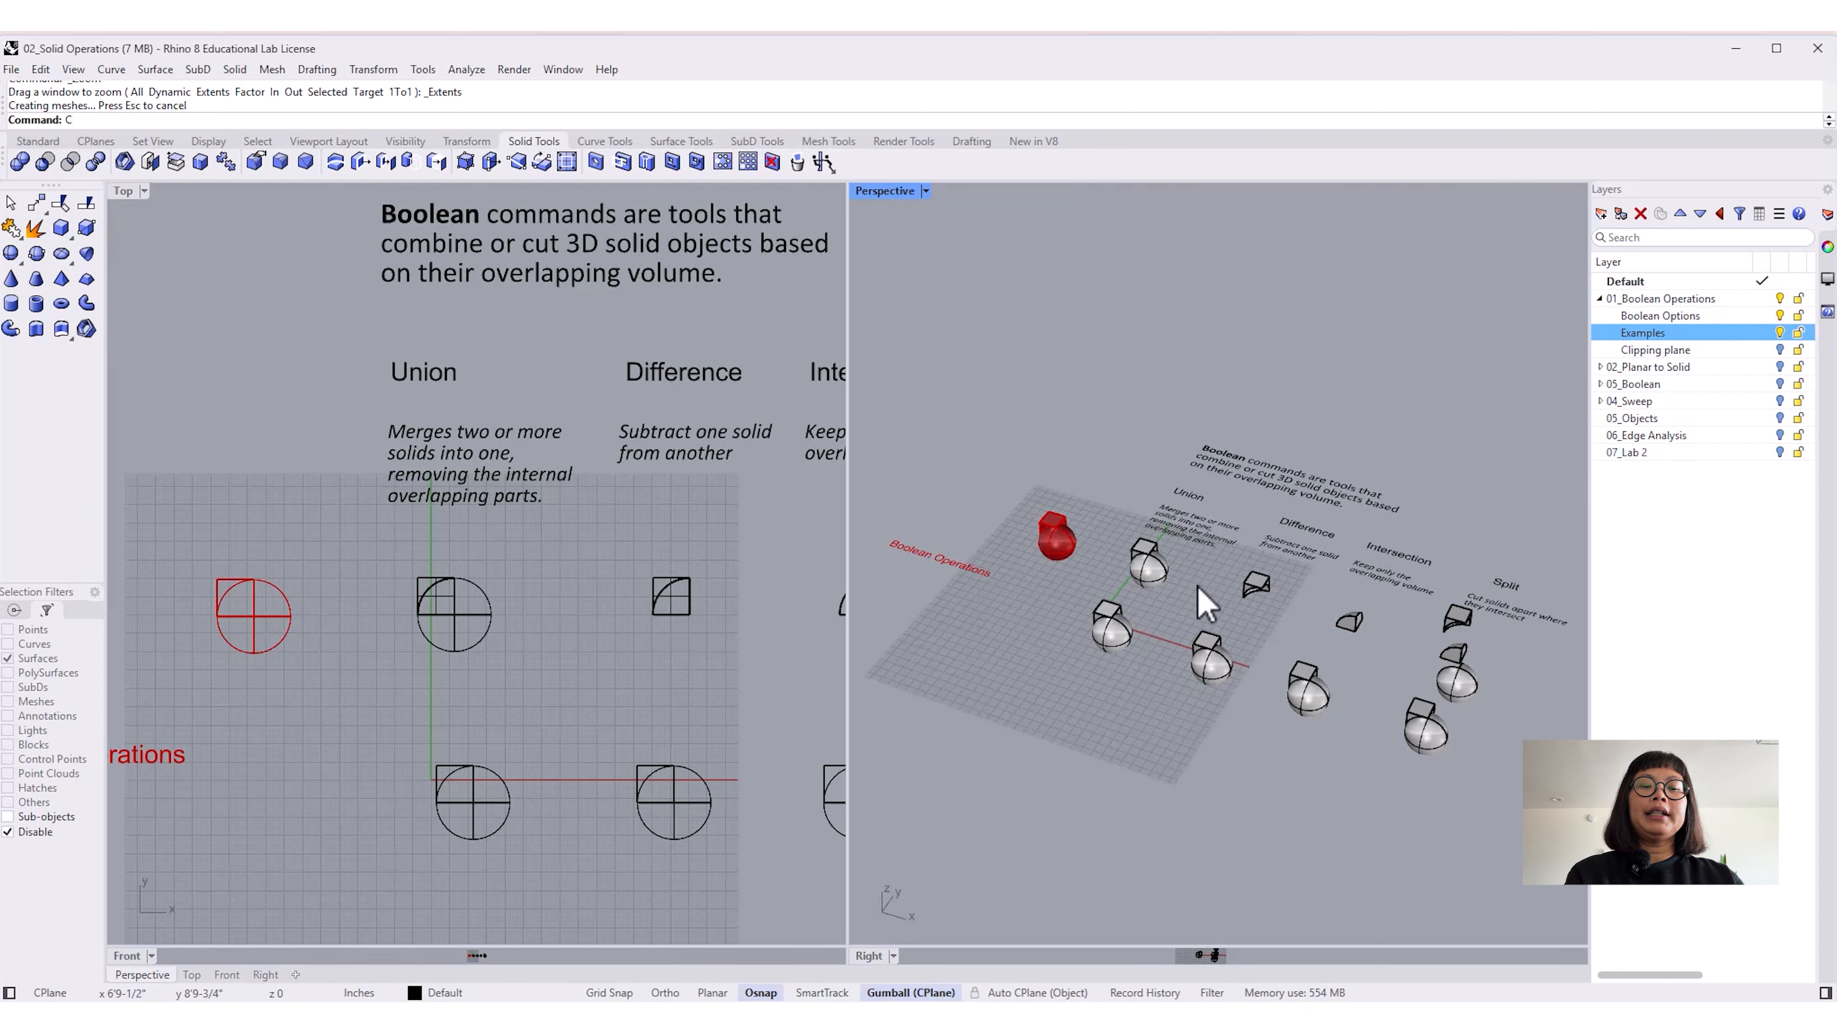
type("lk")
key("BackSpace")
type("ip")
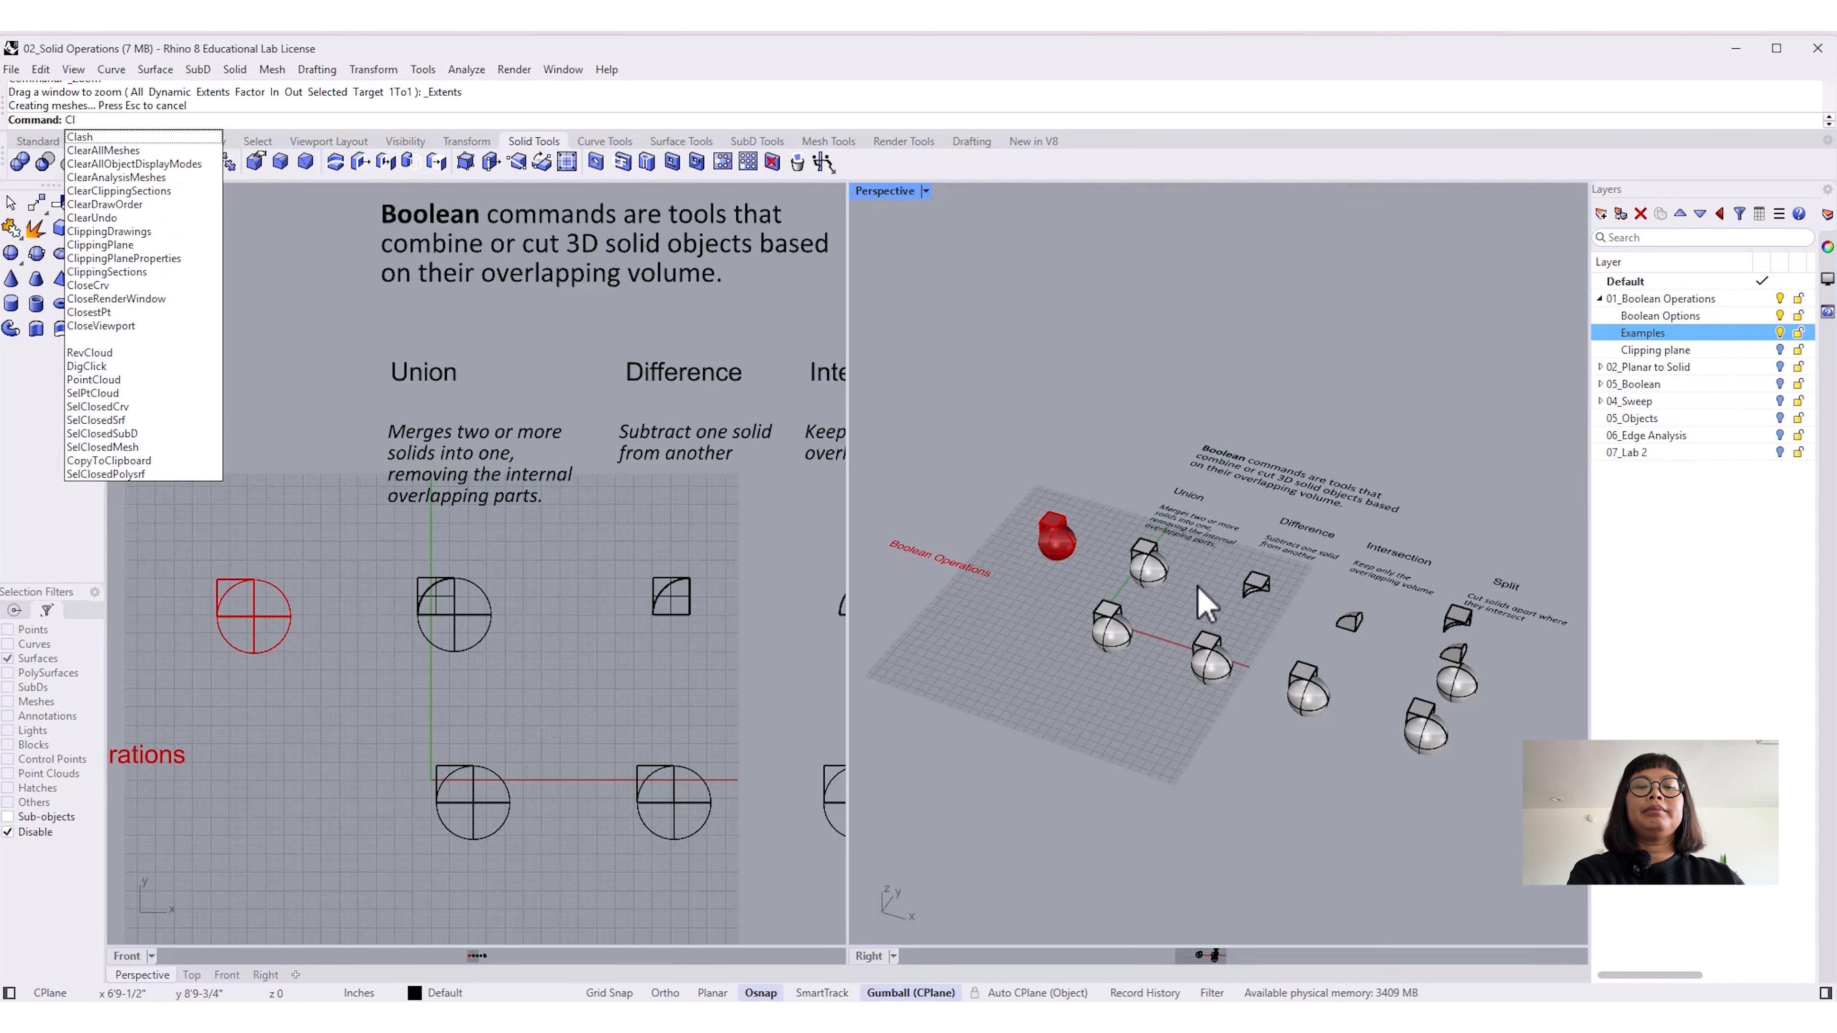
key("Return")
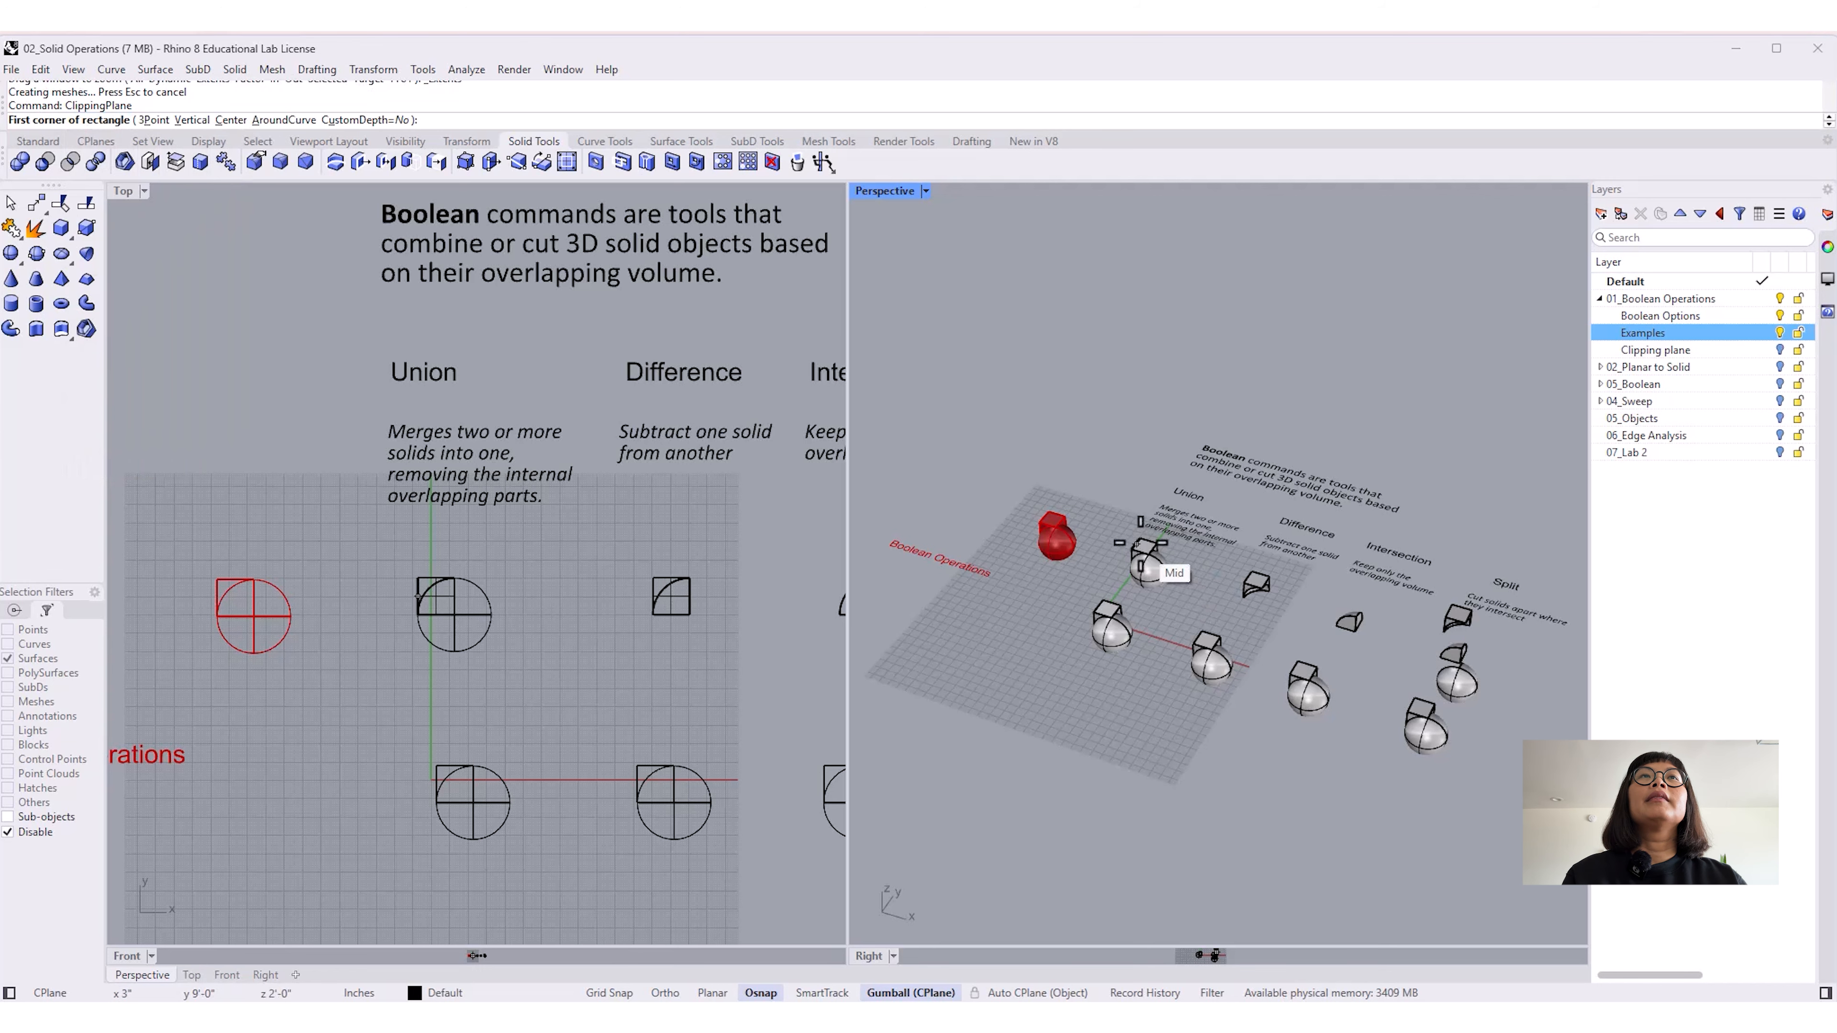
scroll(1157, 557, "up", 3)
left_click(1142, 537)
left_click(1180, 546)
key("Return")
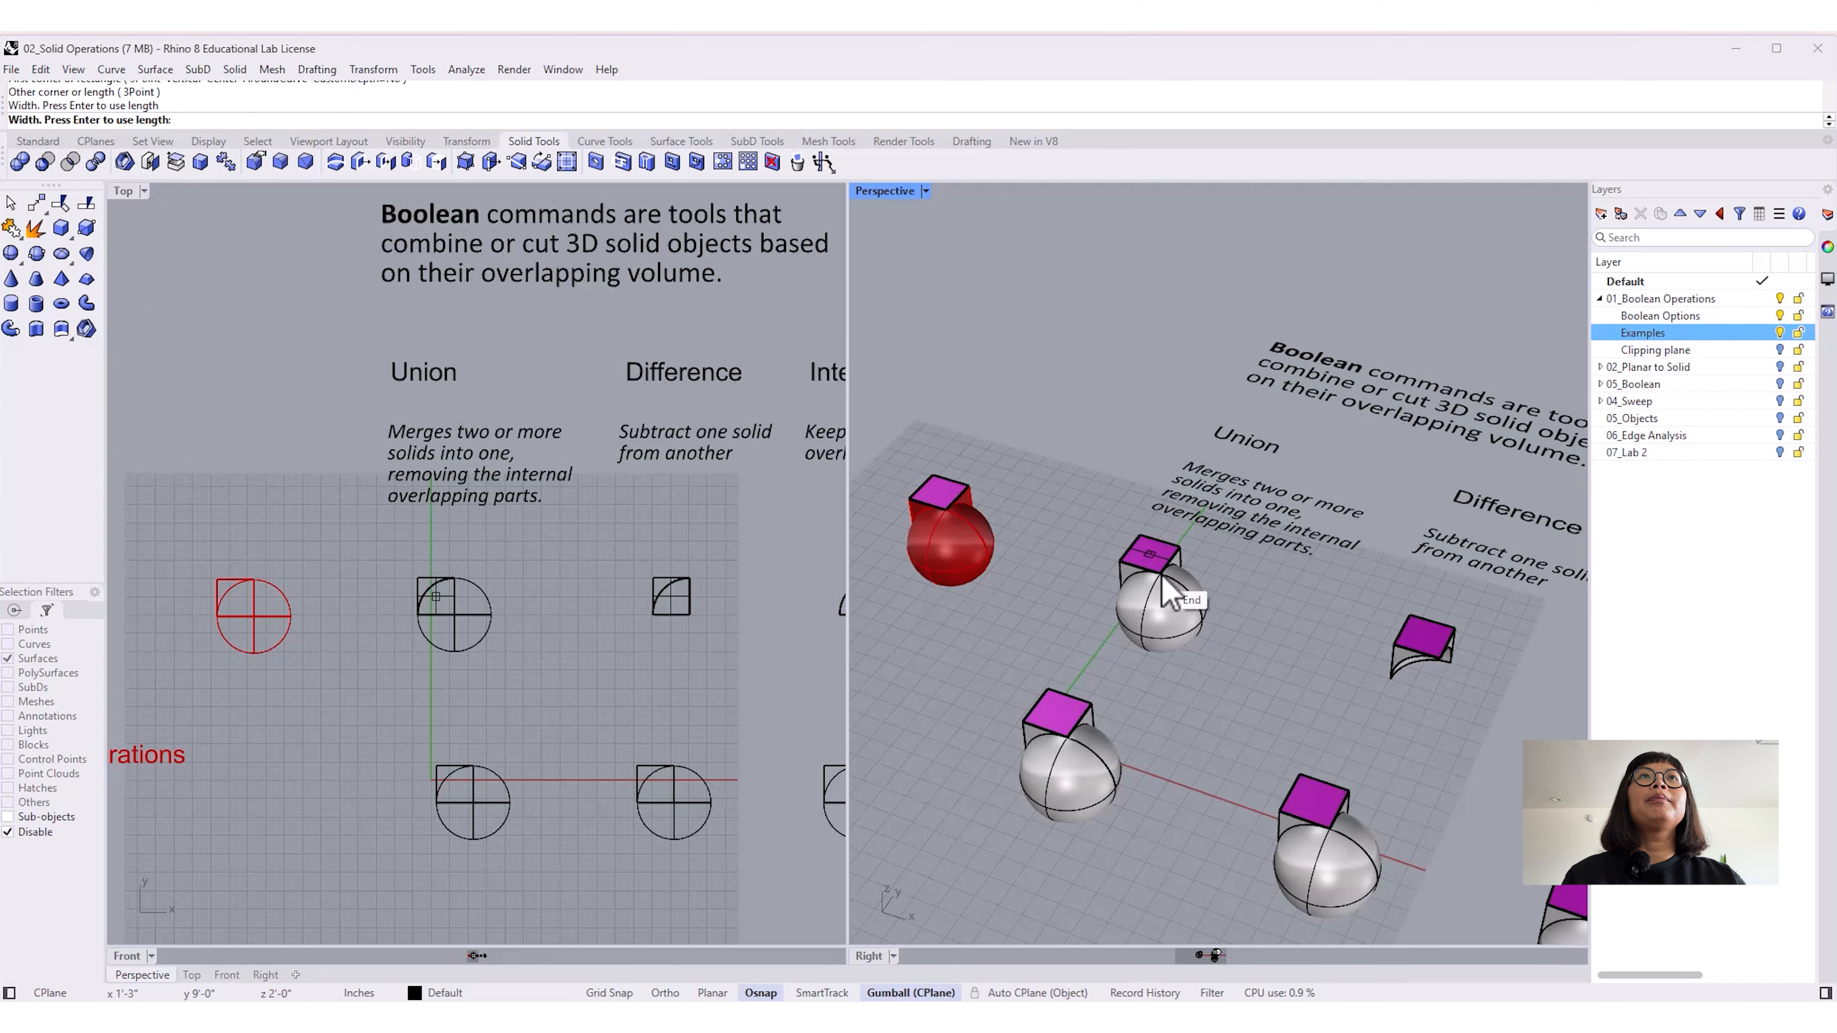
Step: Check the object type of the merged box-and-sphere solid under the Union heading in its properties
left_click(1149, 554)
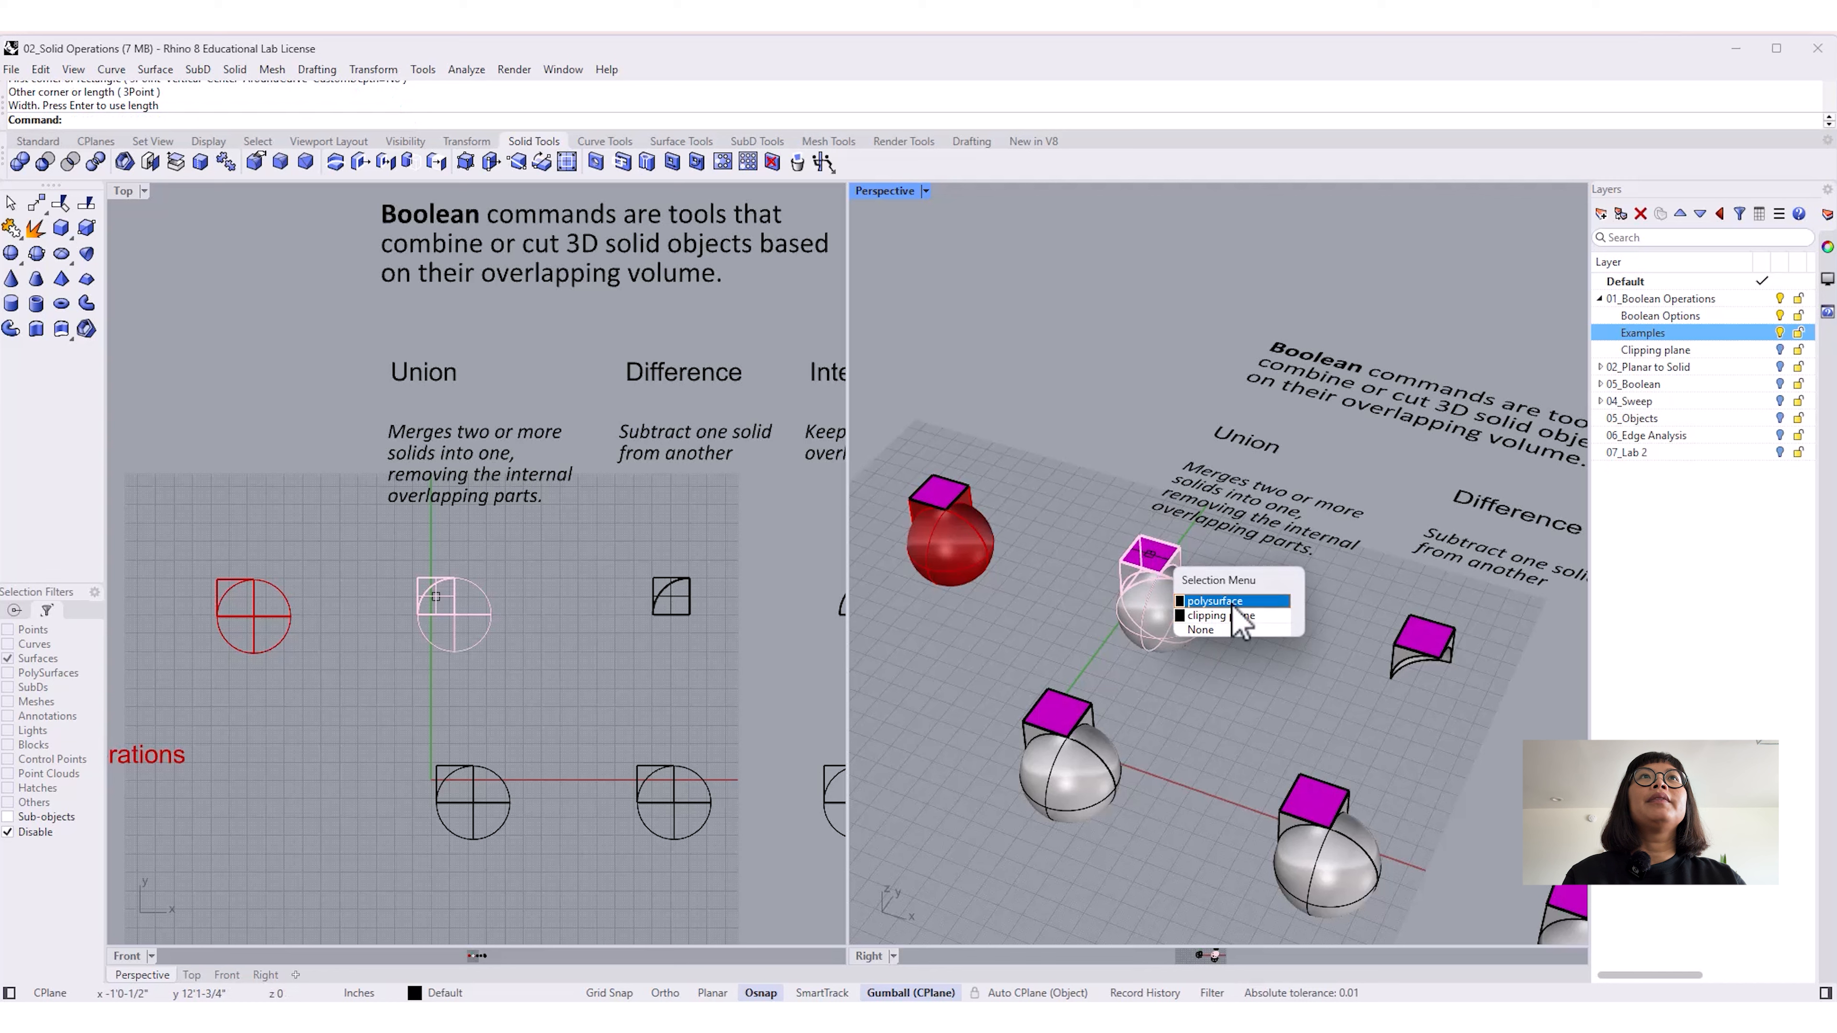
left_click(1182, 674)
left_click(1148, 630)
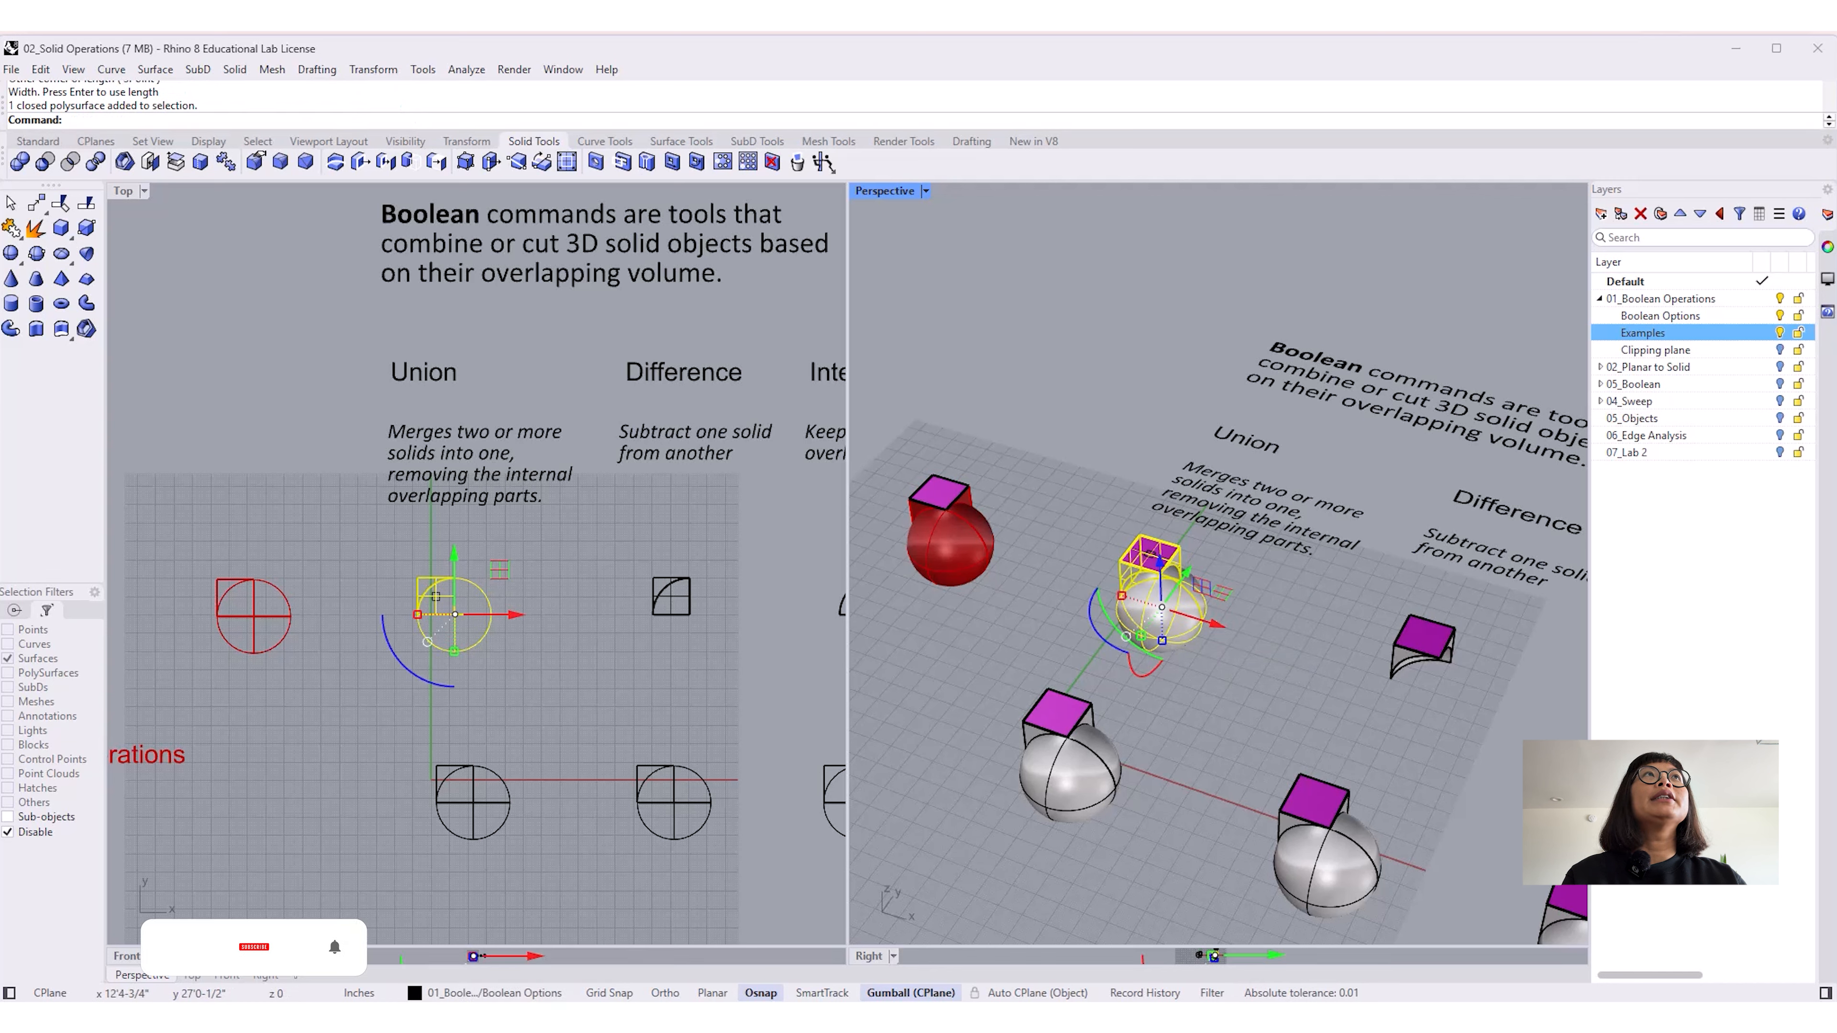
left_click(1827, 248)
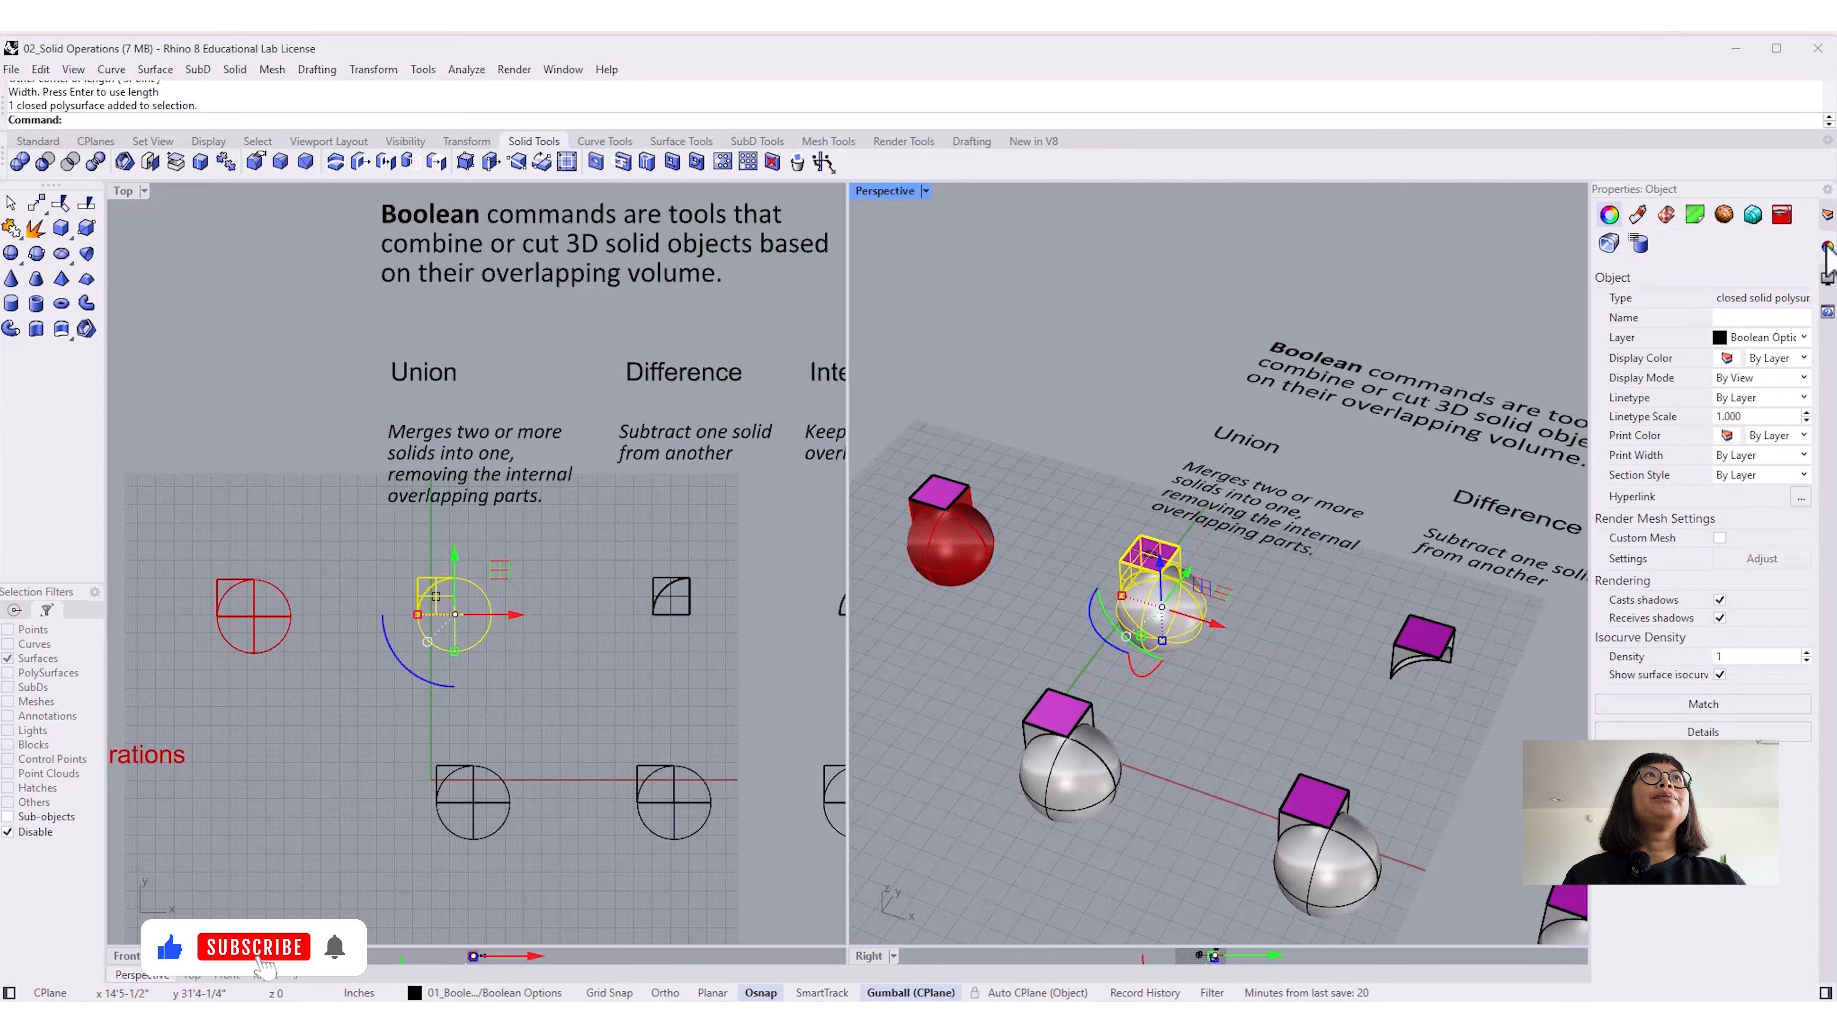
left_click(1176, 812)
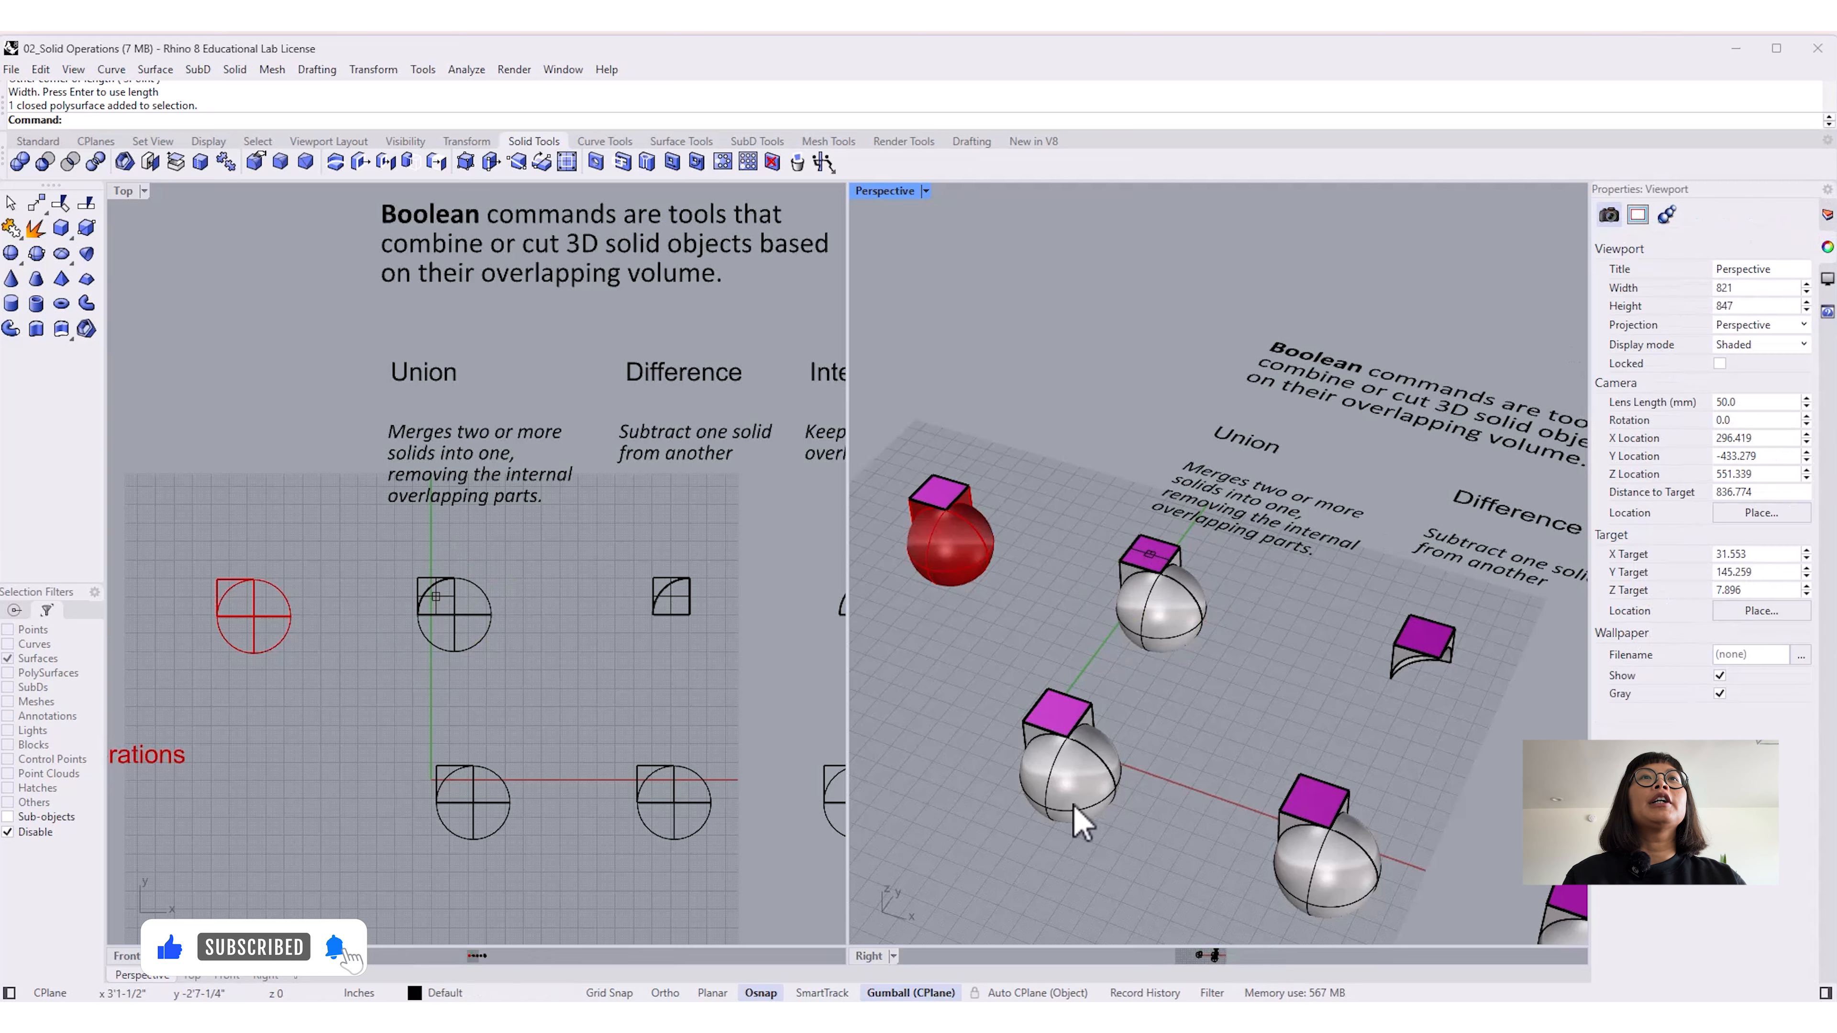
Step: Check the object types of the separate sphere and box in the example pair in front of the Union solid
left_click(1063, 785)
left_click(1056, 712)
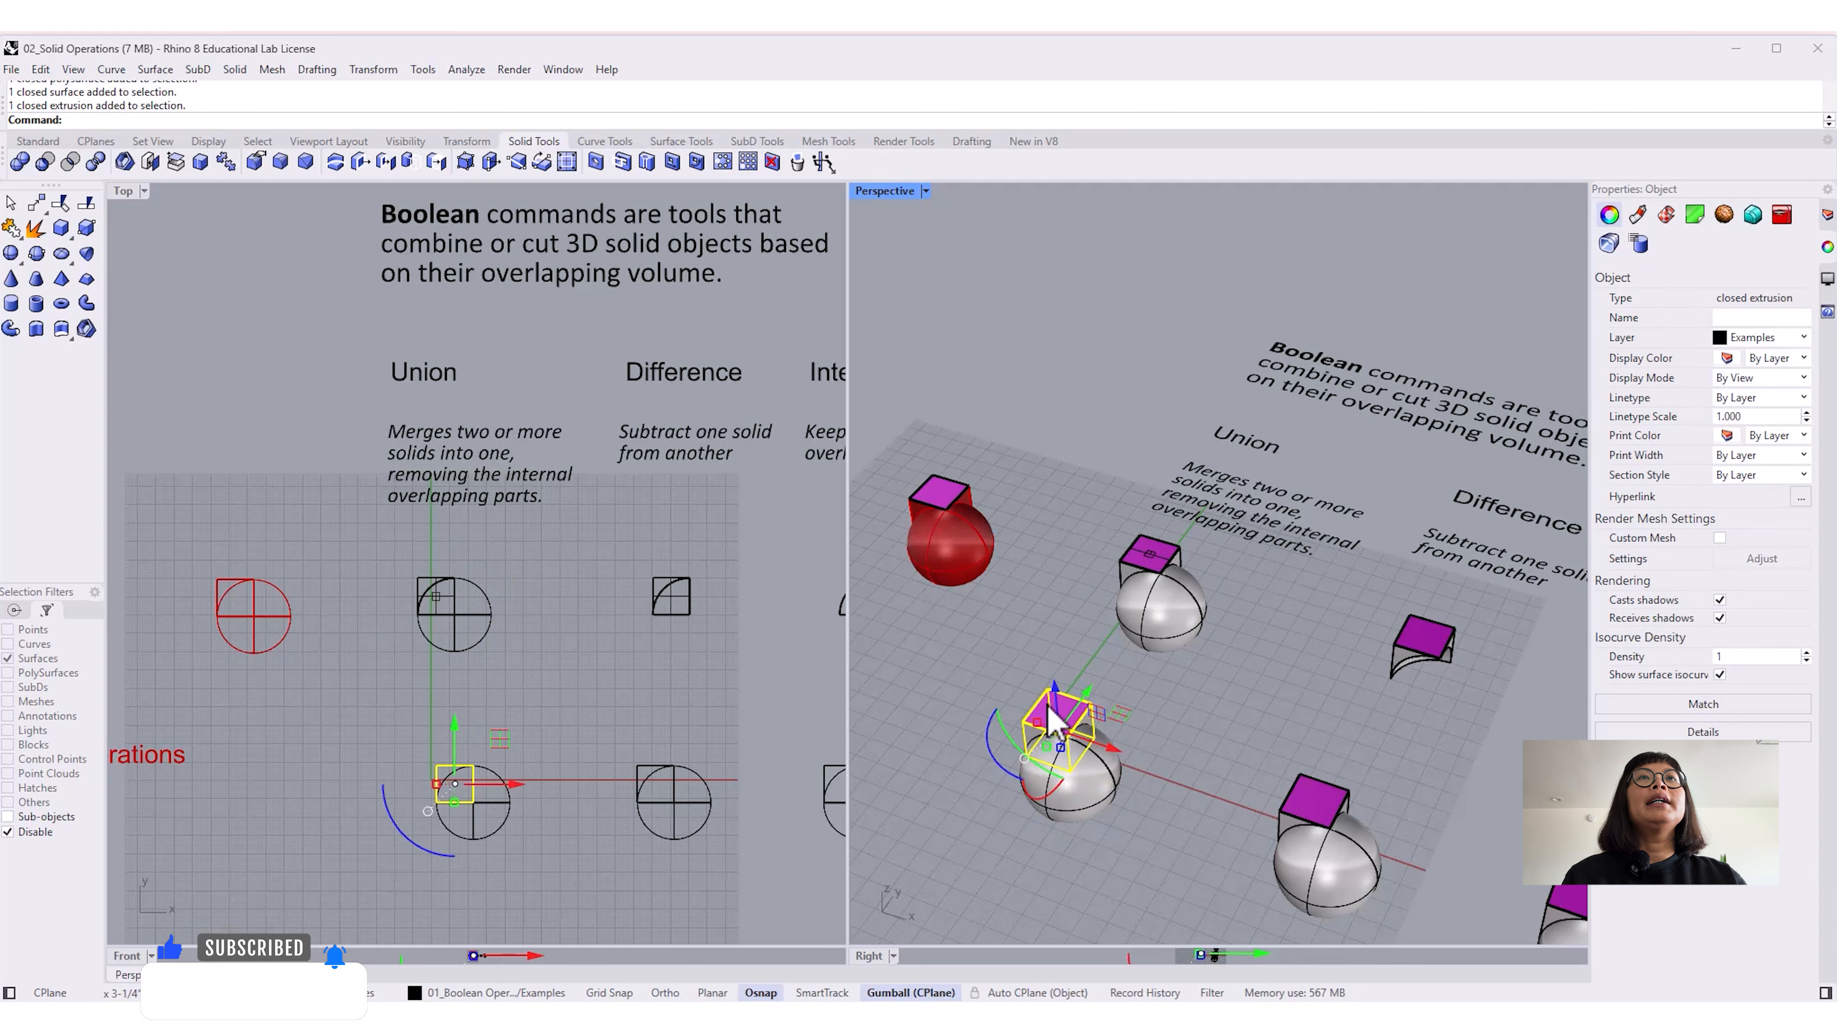
left_click(1095, 813)
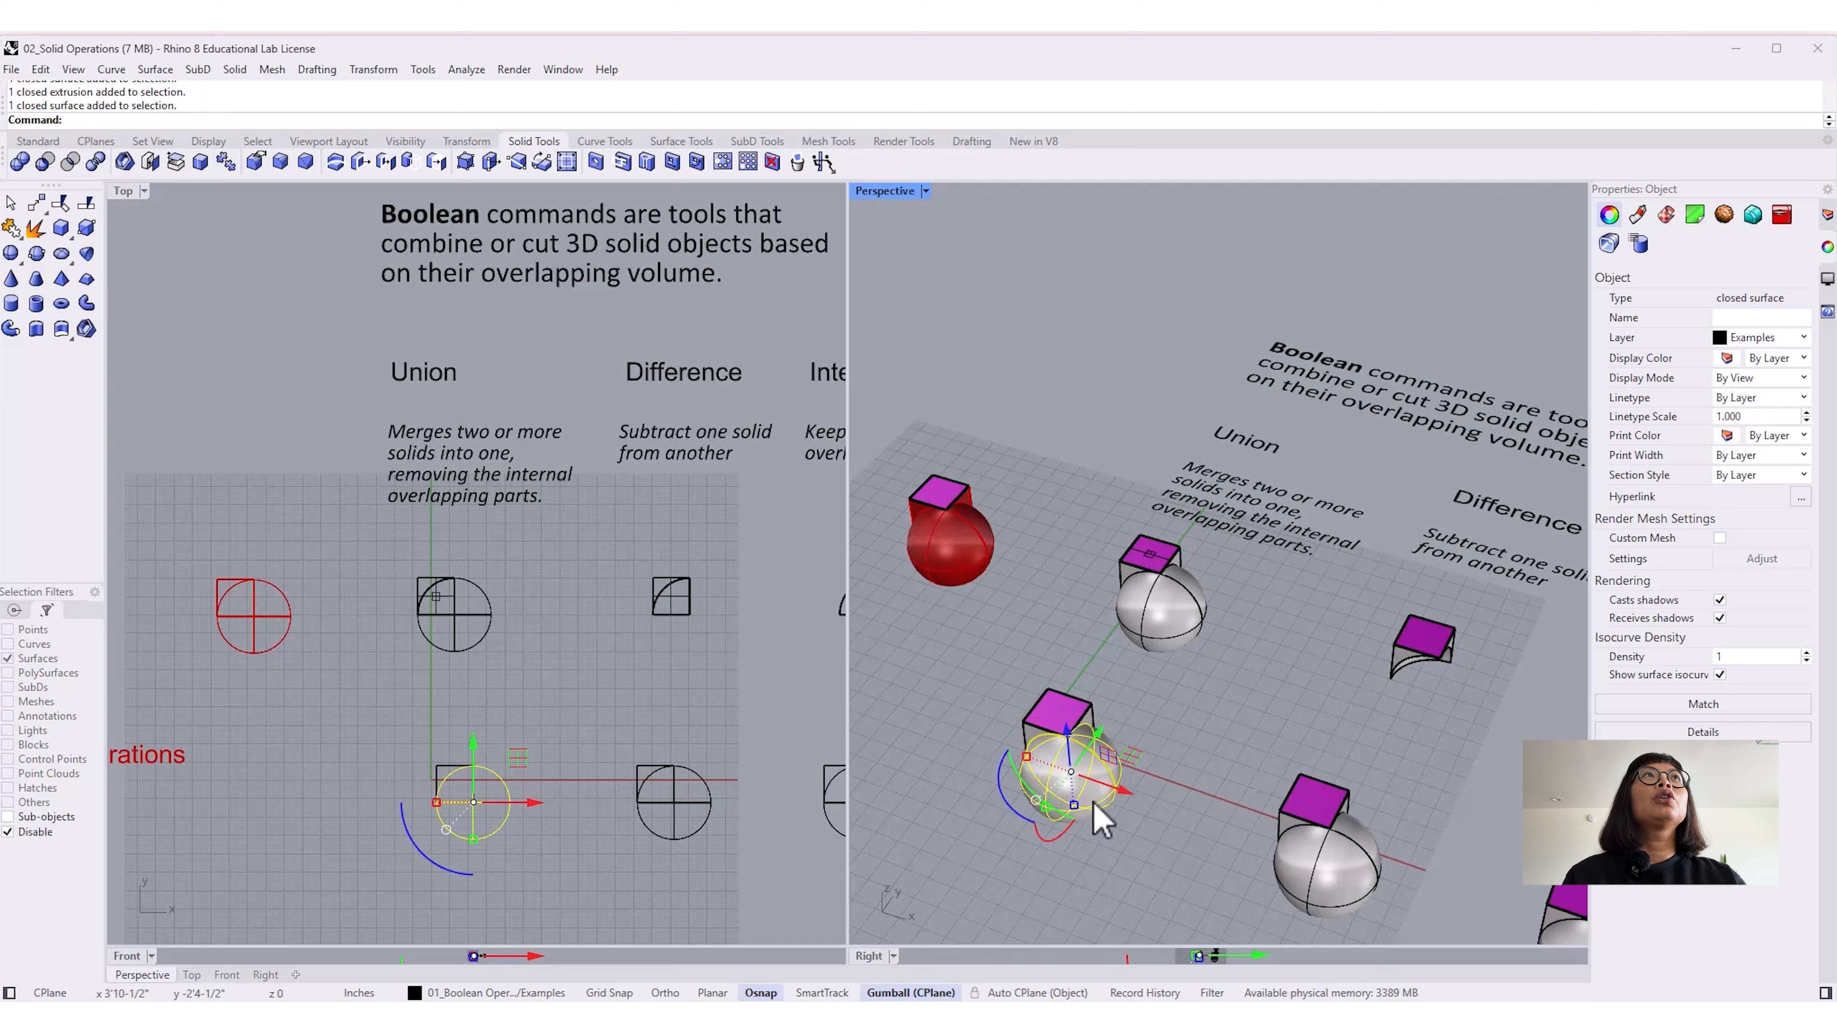
left_click(1051, 712)
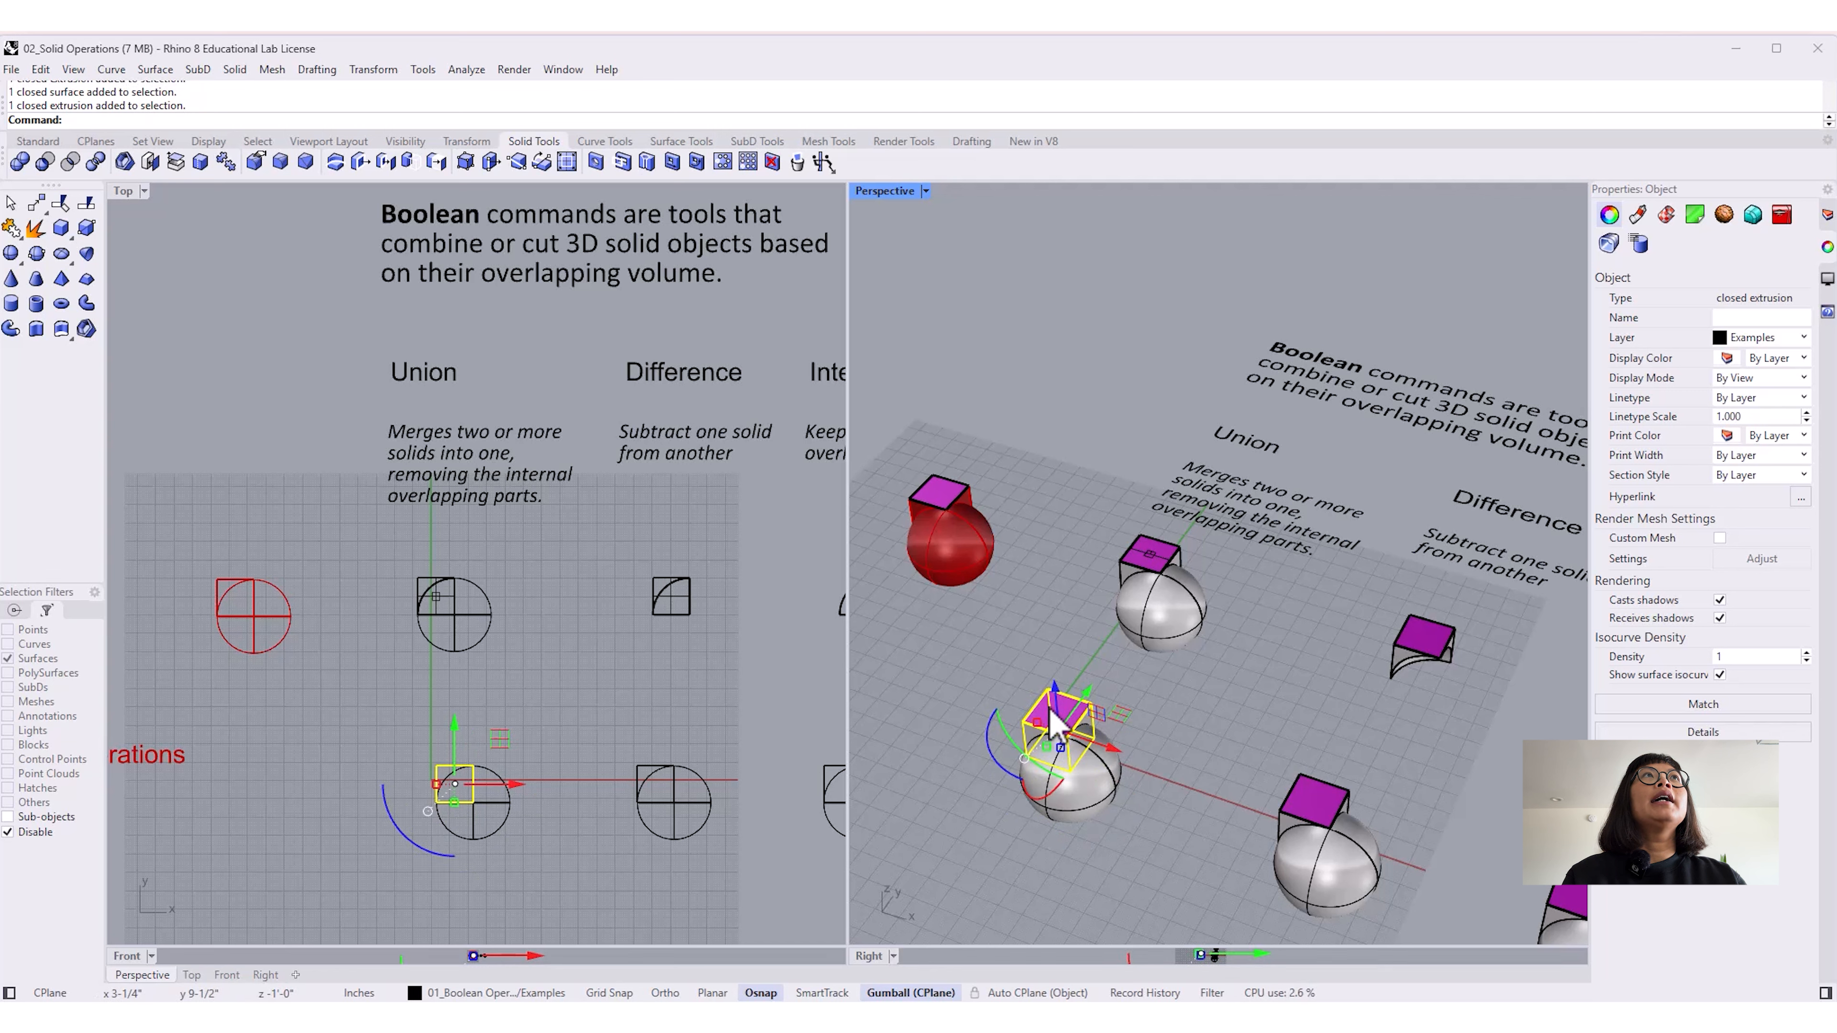
Step: Lower the clipping plane vertically so it cuts through both the box and sphere portions of the solids
left_click(1153, 556)
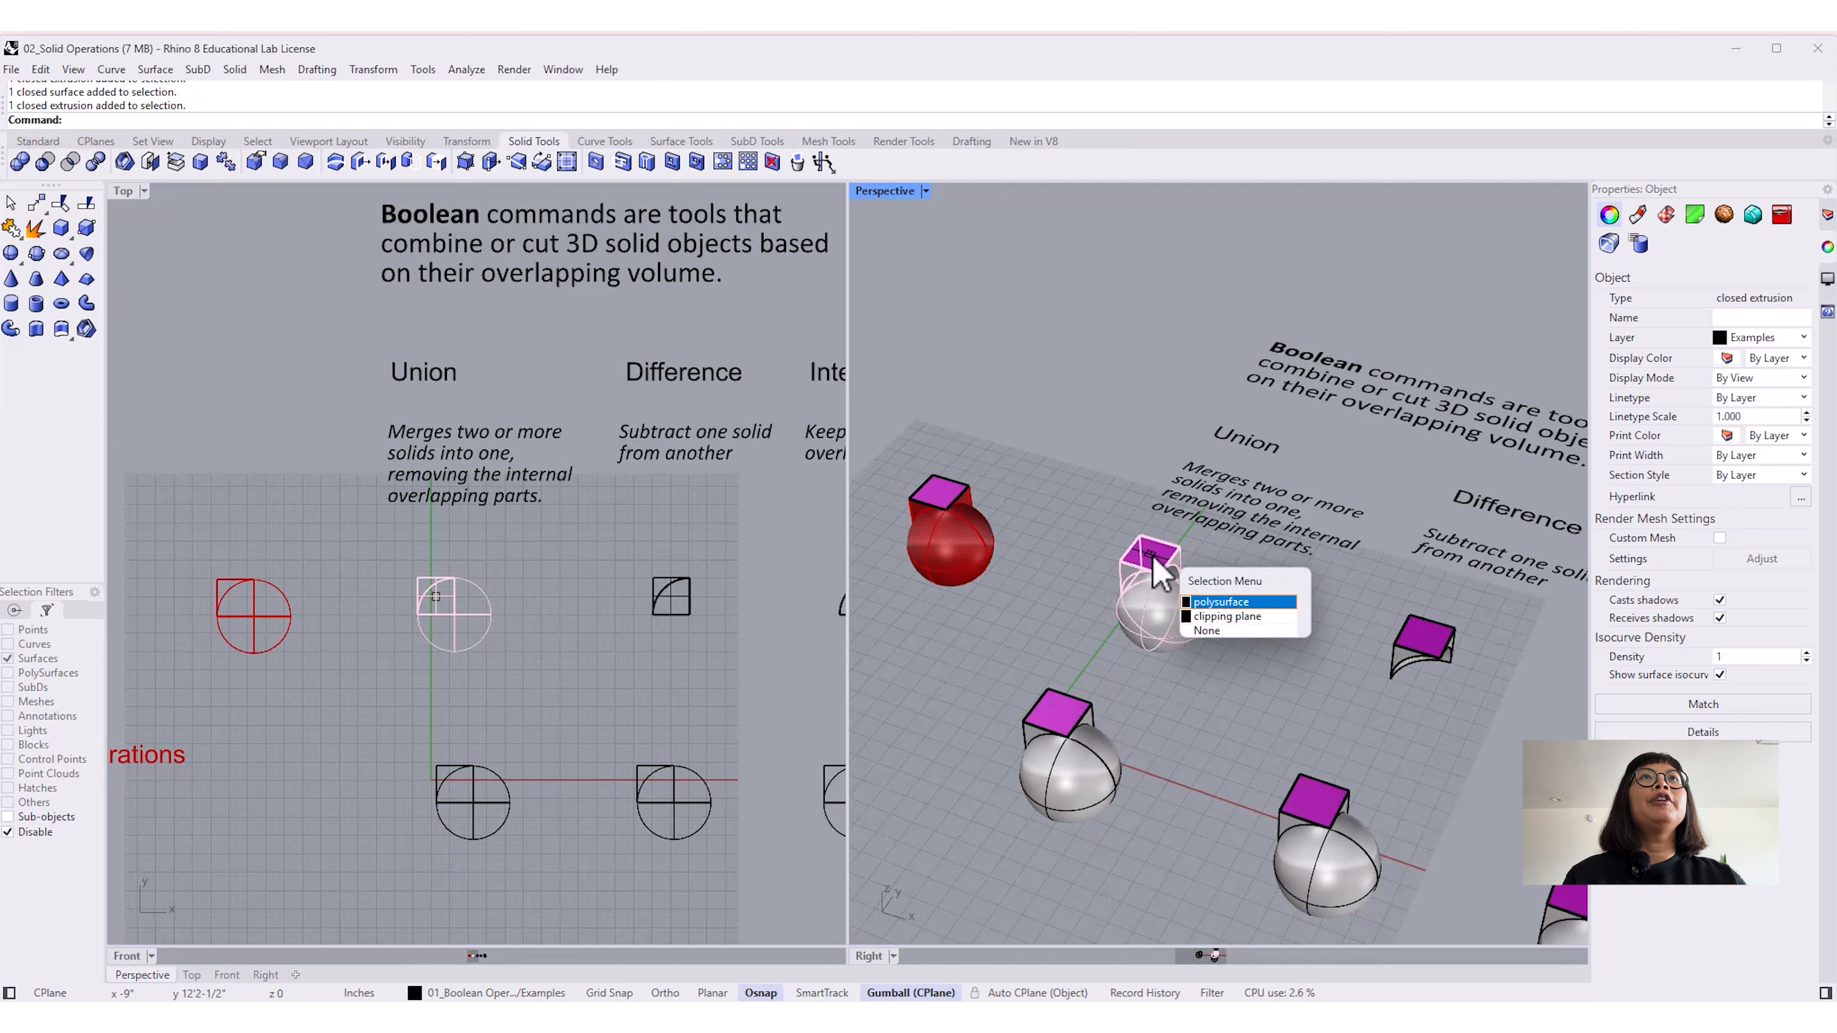
left_click(1222, 618)
left_click_drag(1152, 525, 1158, 525)
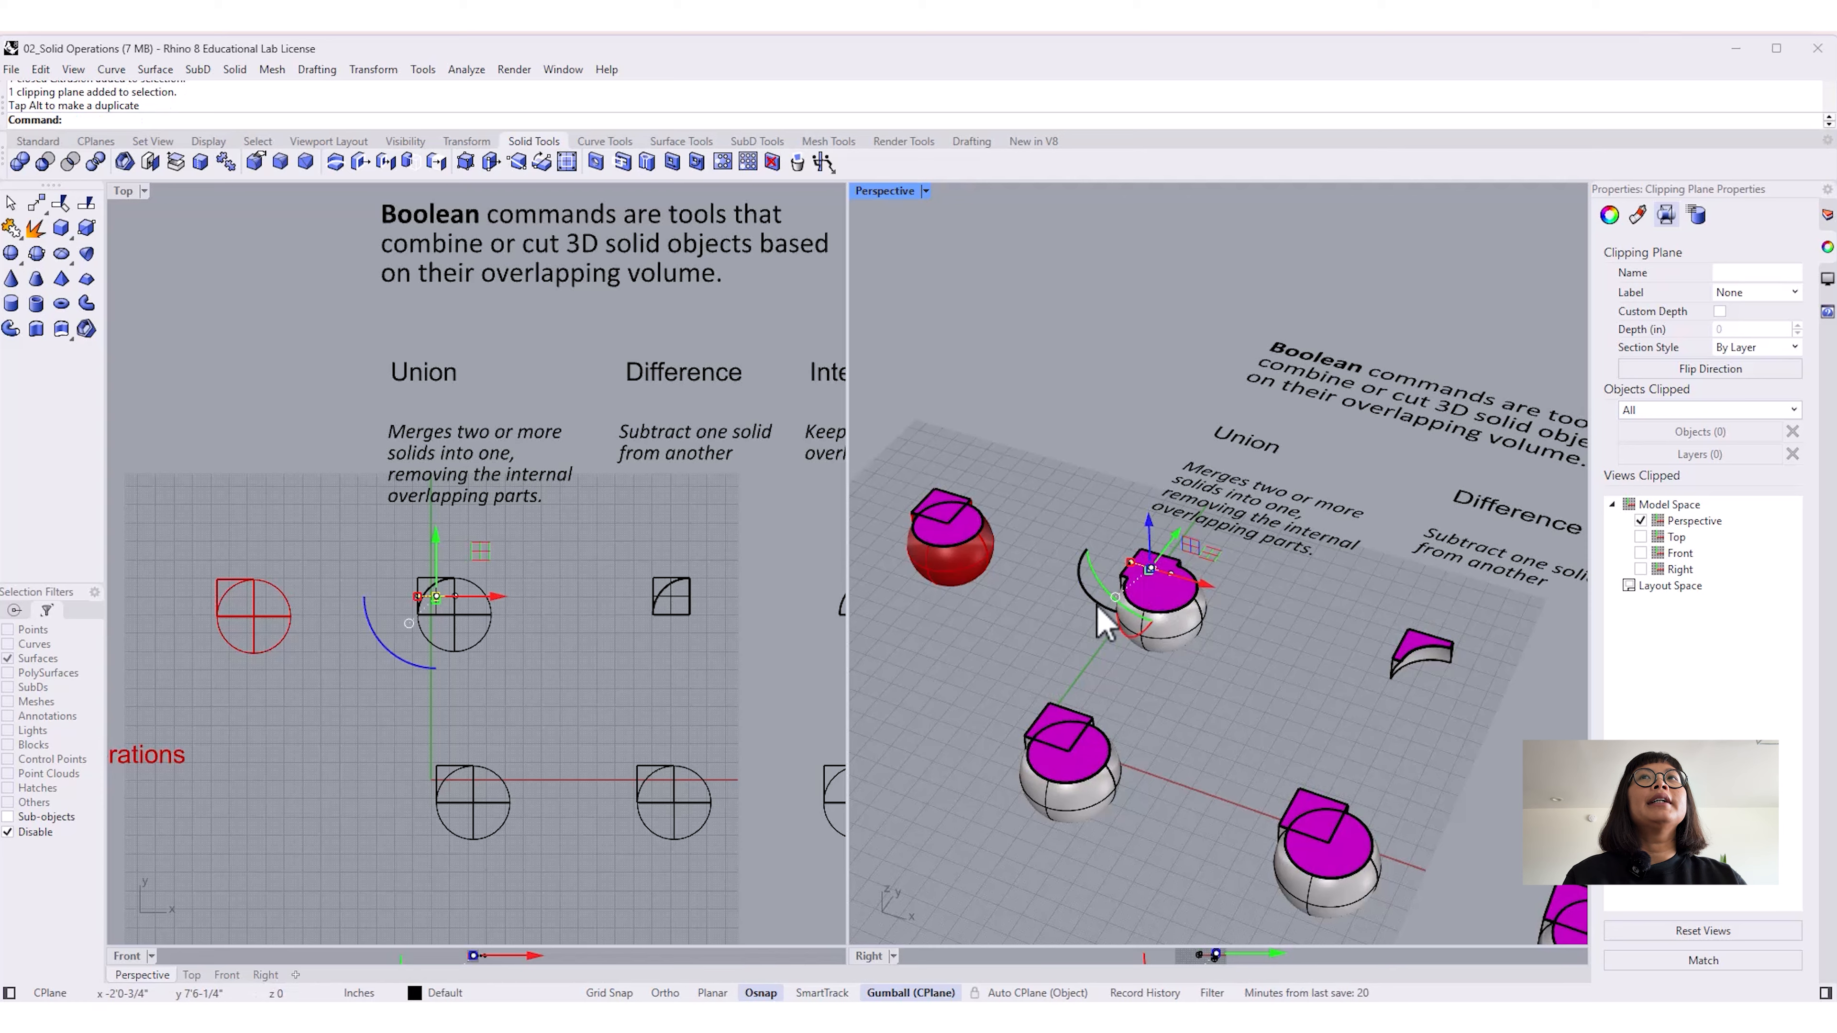
Step: Examine the cut sections of the merged Union solid and the unmerged box-and-sphere pair to compare their internal overlap
scroll(1159, 580, "up", 3)
scroll(1160, 592, "up", 3)
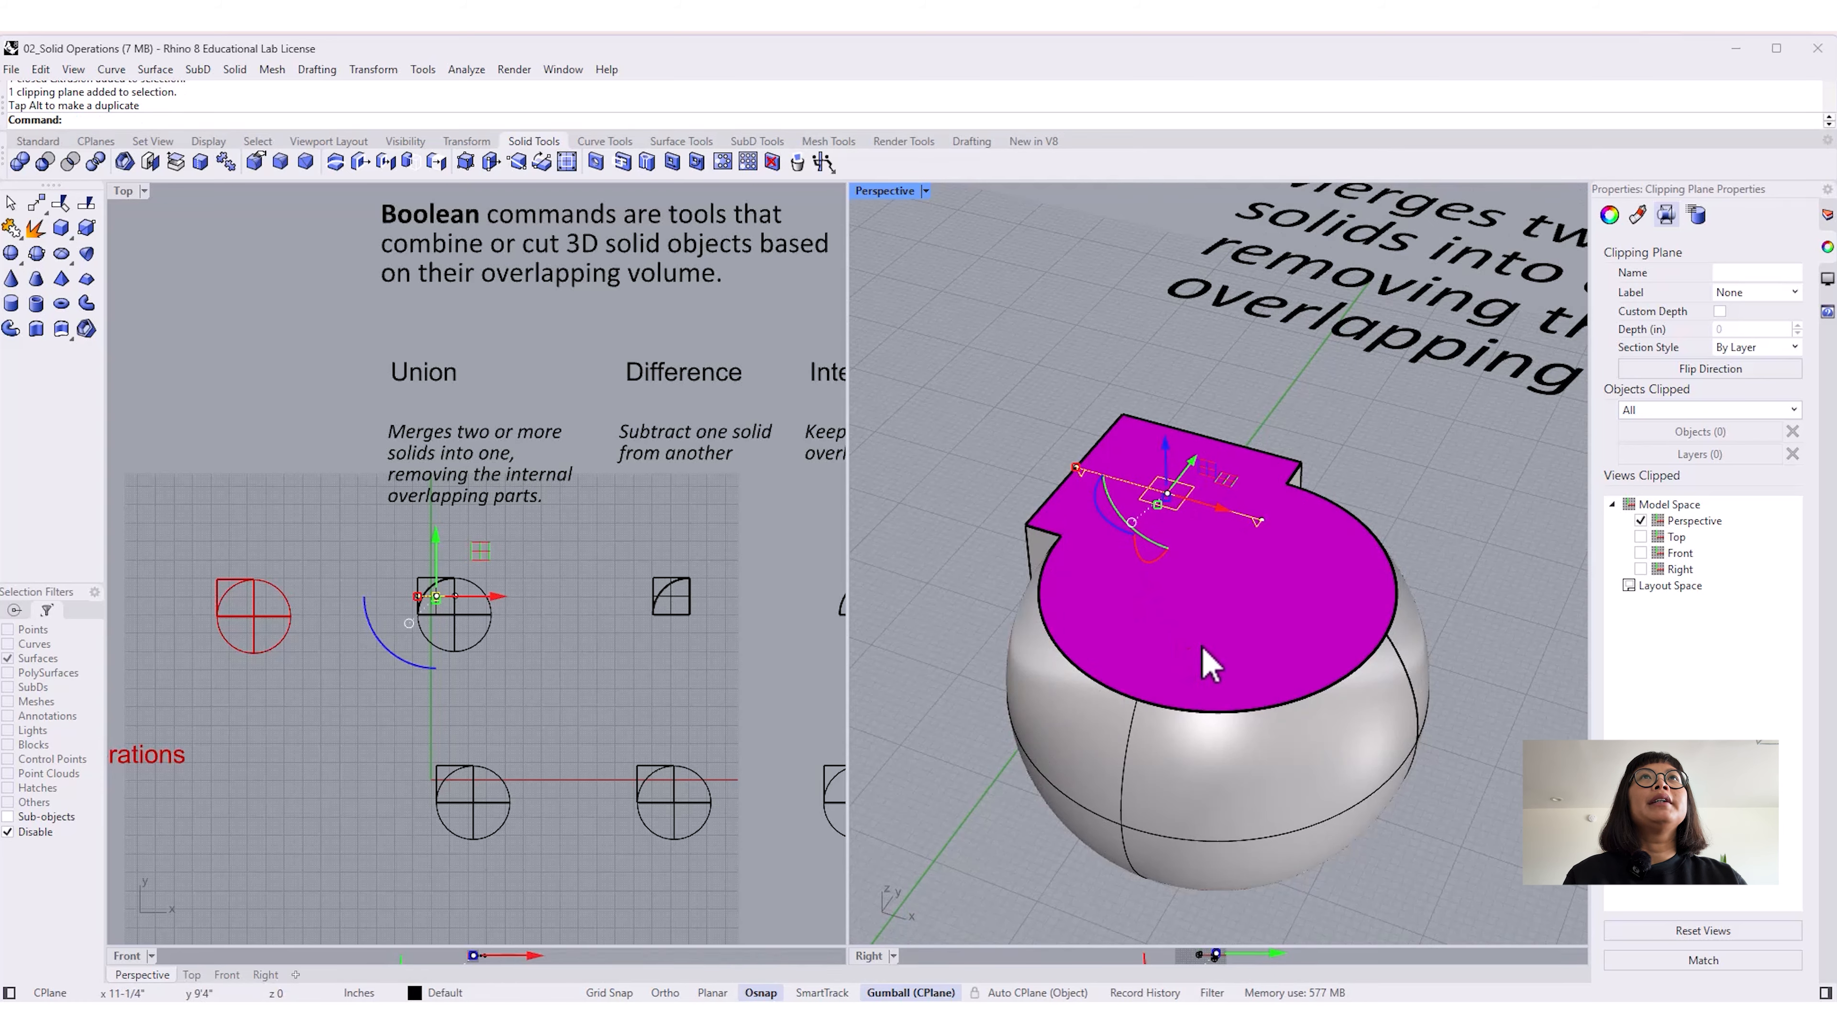
scroll(1206, 662, "down", 2)
scroll(1204, 648, "down", 6)
right_click_drag(1203, 706, 1198, 658)
scroll(1098, 706, "up", 5)
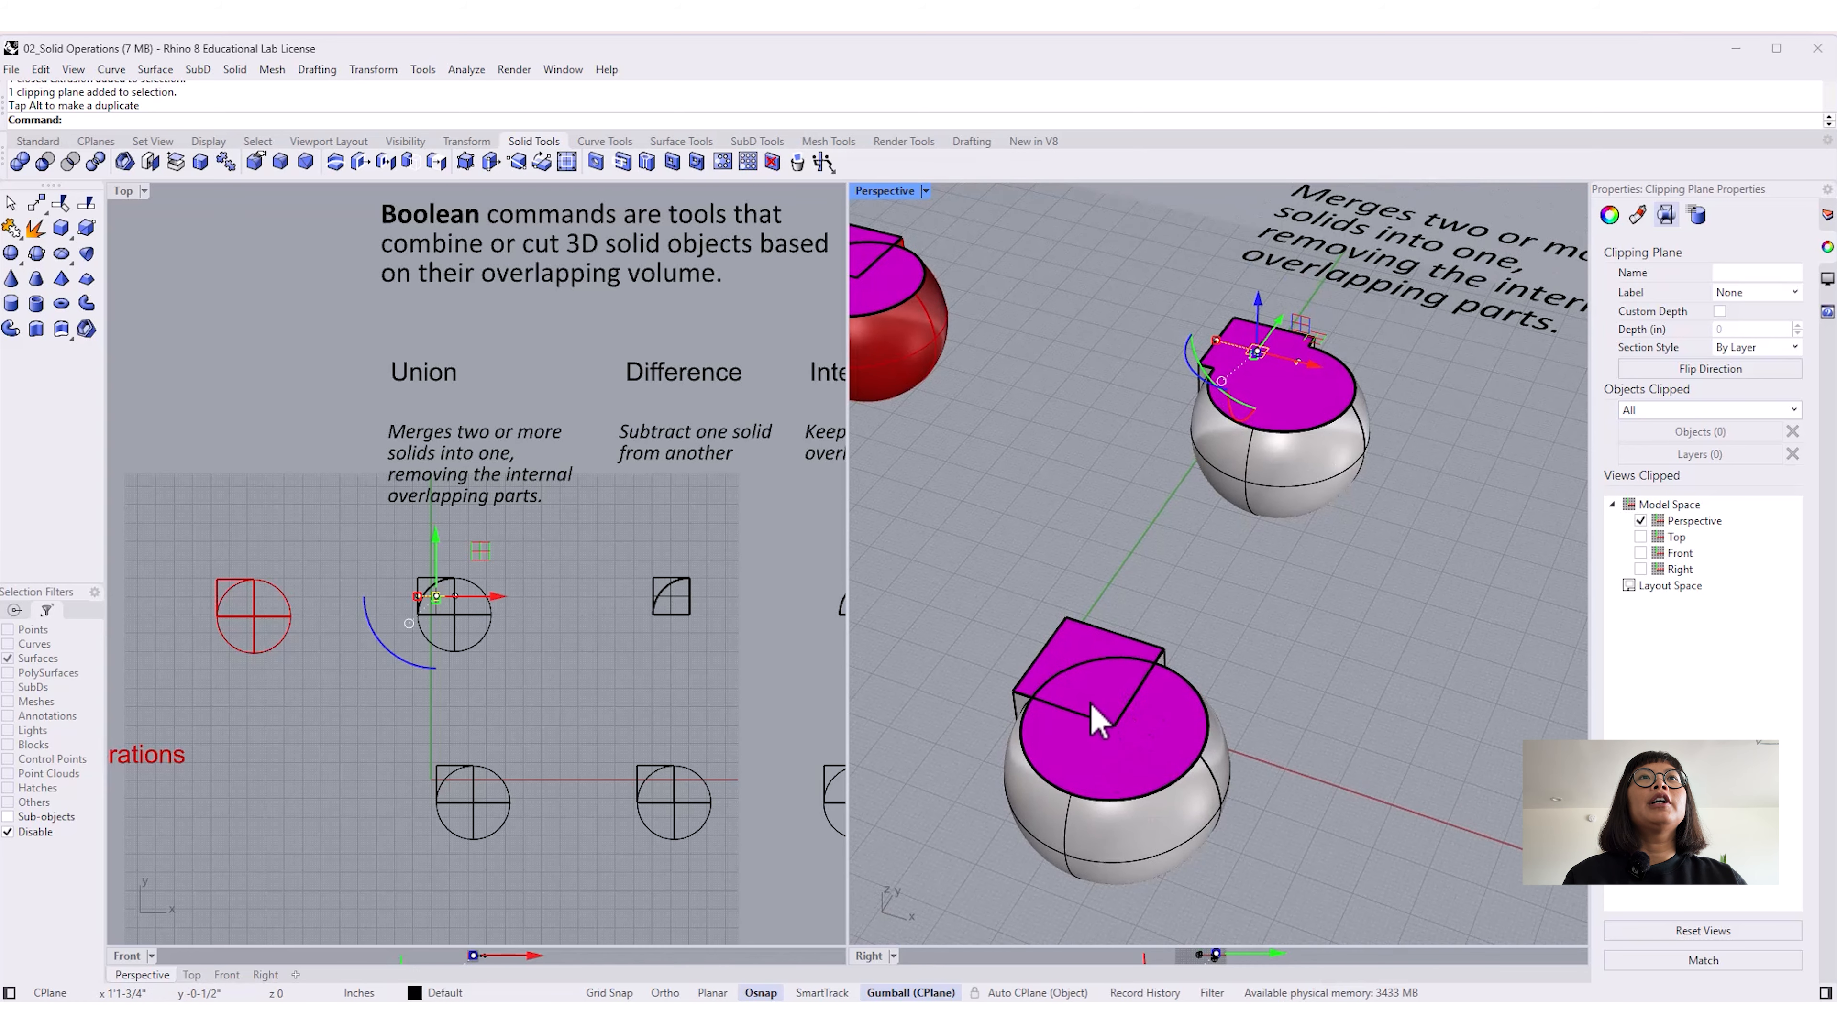
scroll(1168, 739, "down", 6)
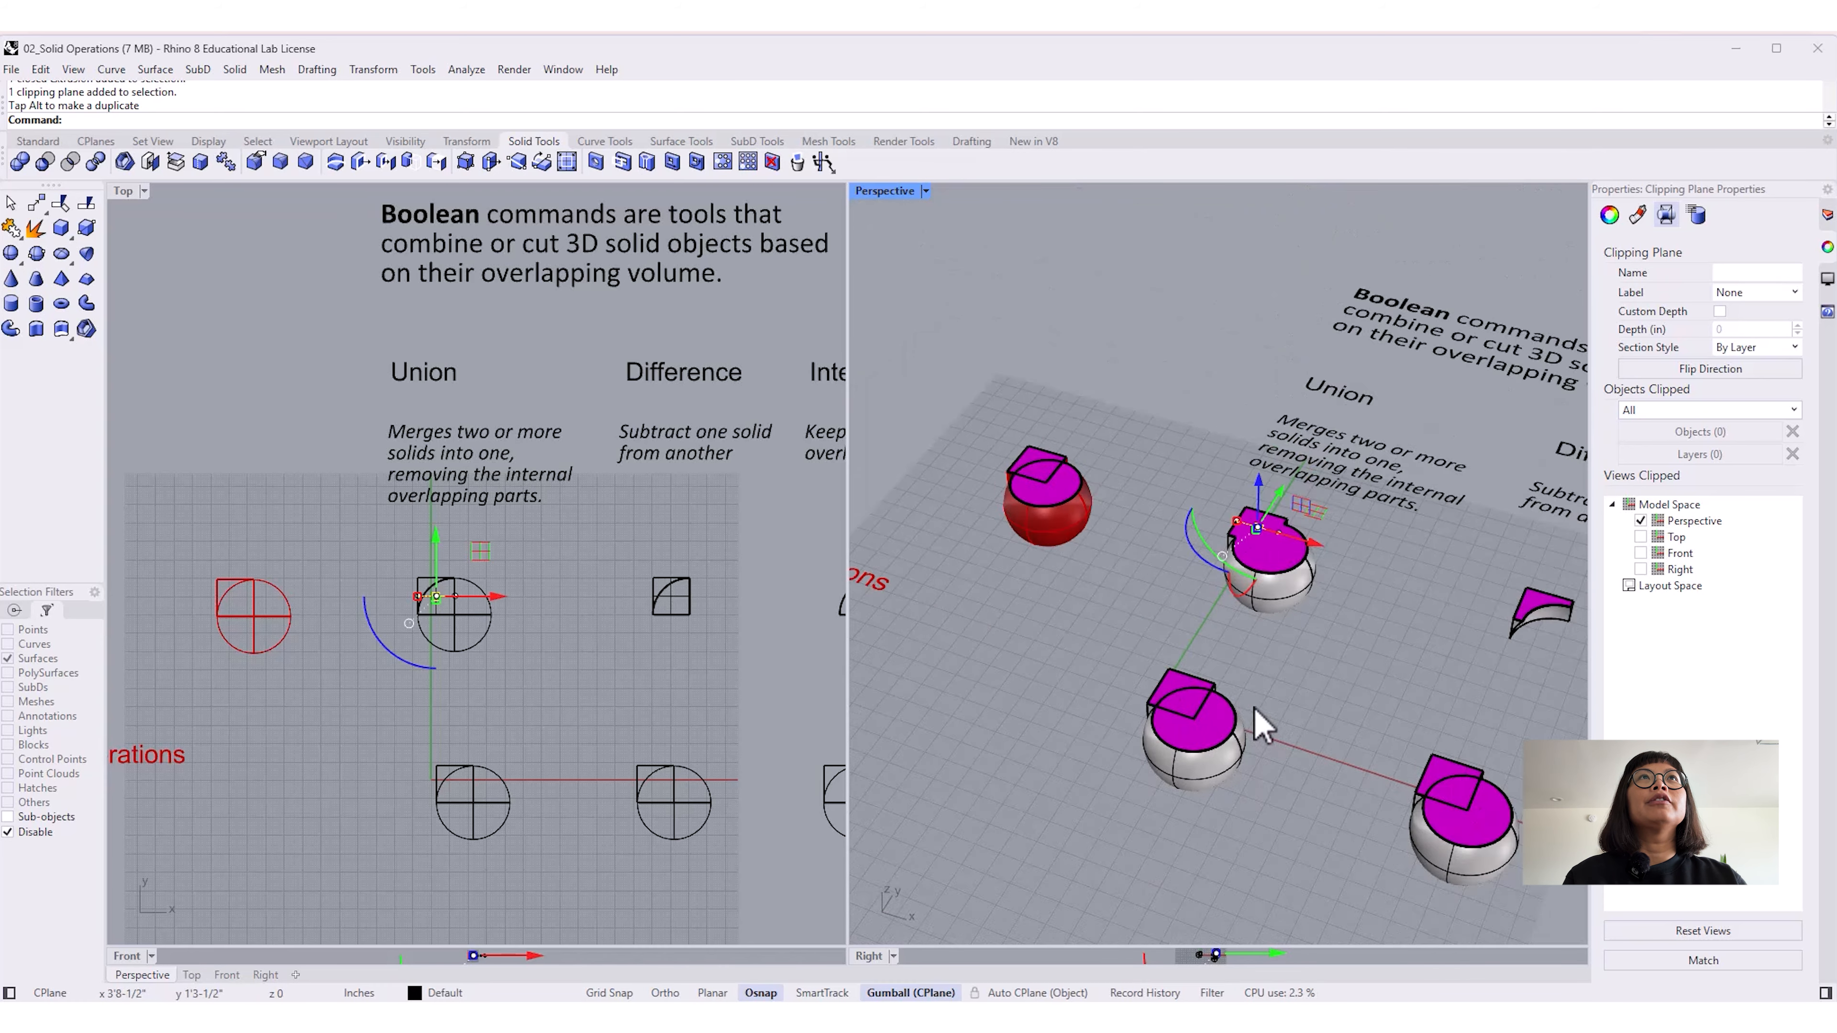
scroll(1203, 709, "up", 5)
left_click(1176, 630)
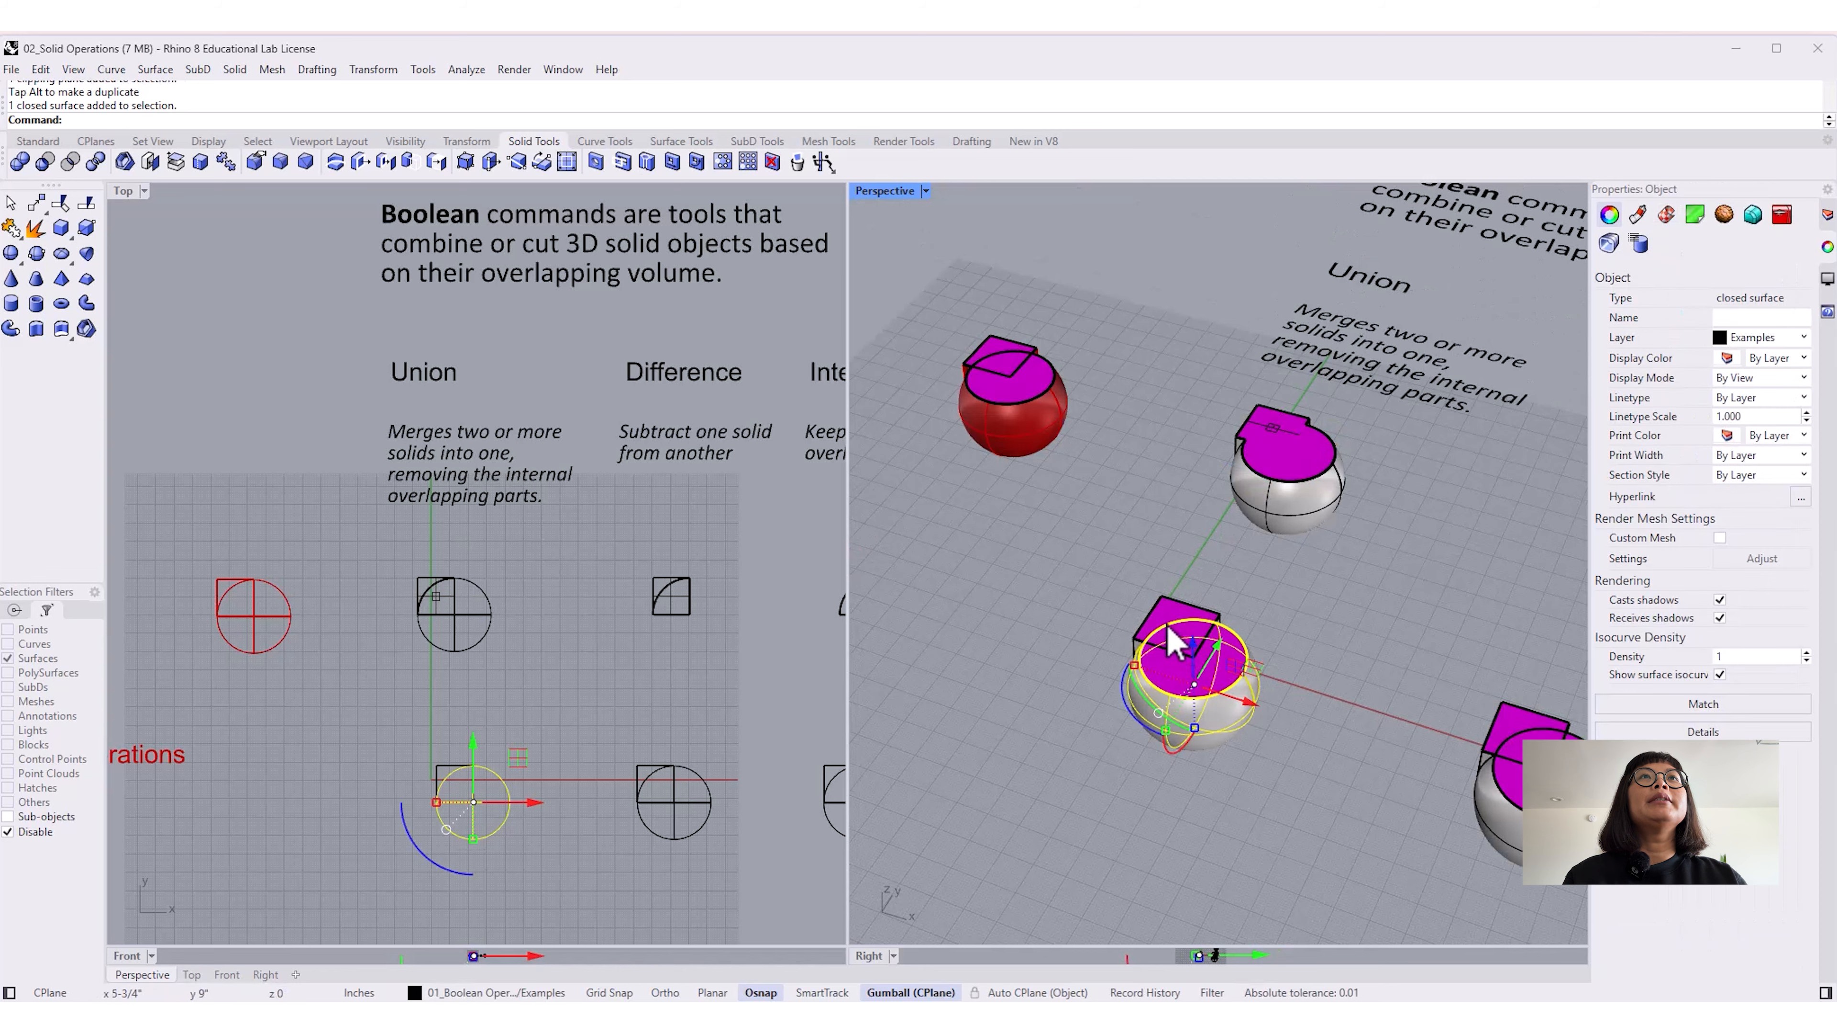
right_click_drag(1329, 652, 1294, 674, "shift")
key("Escape")
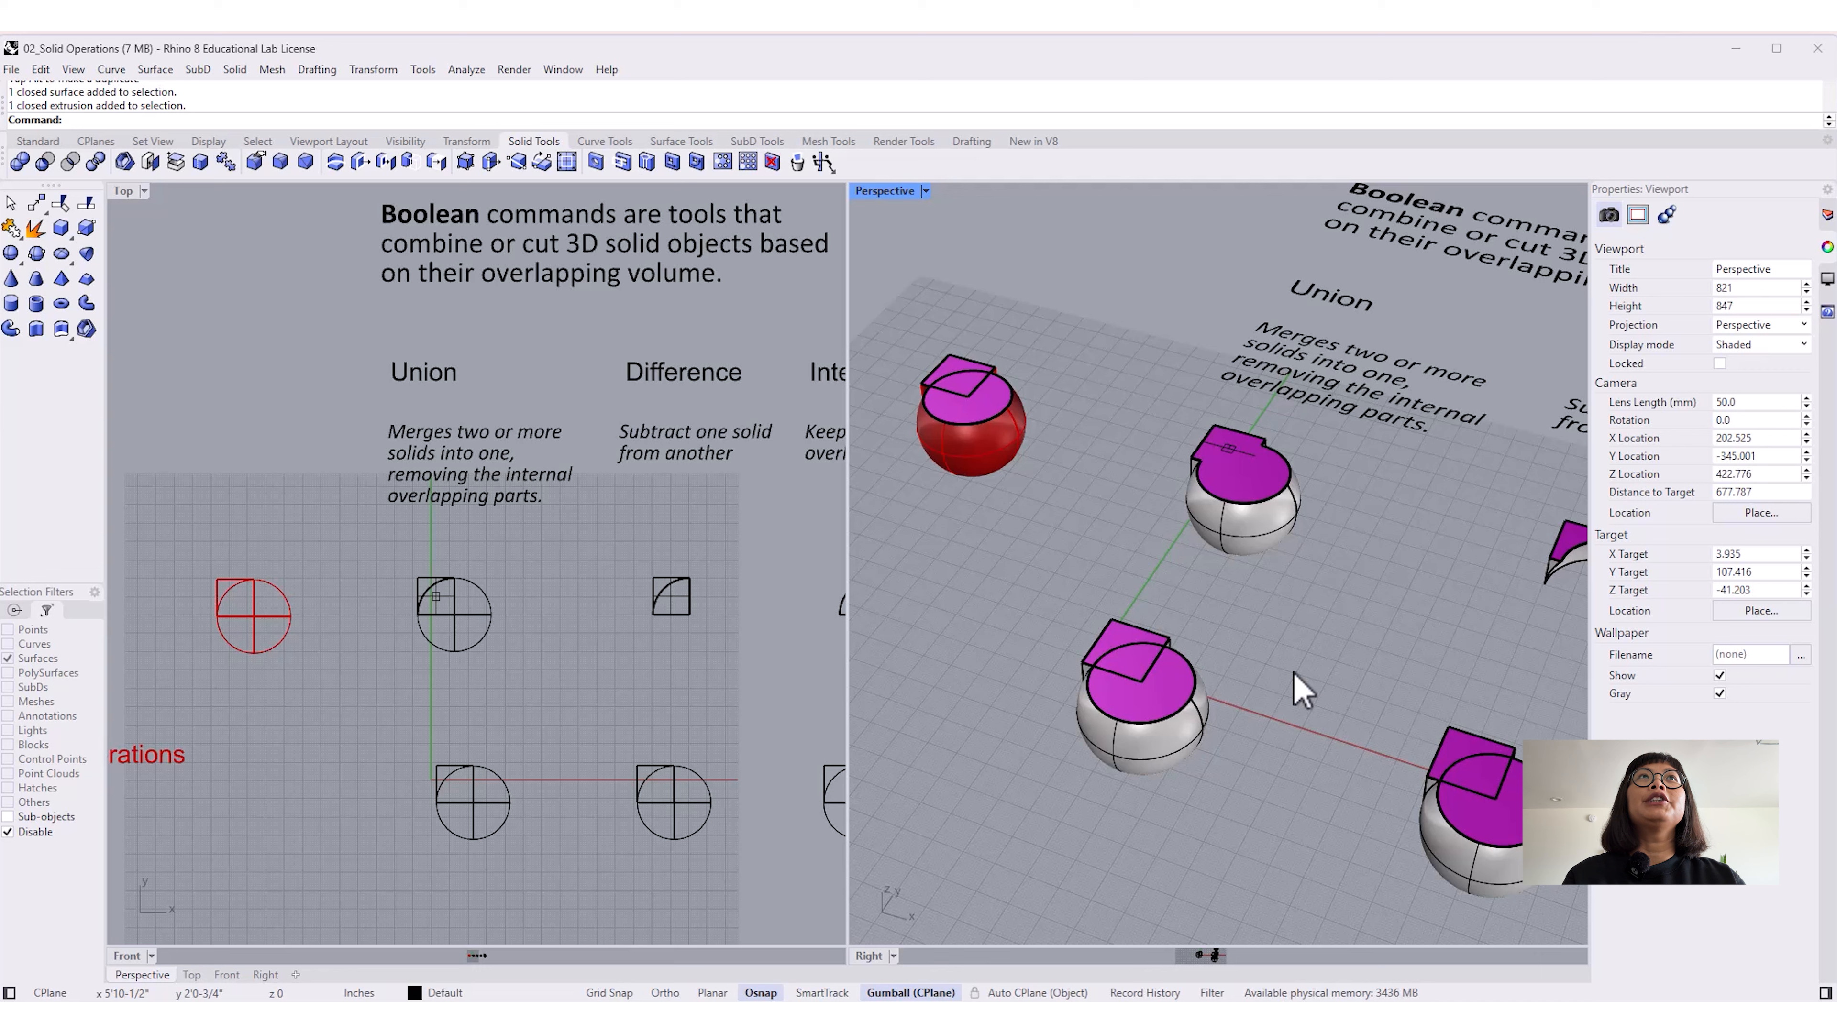
Step: Raise the clipping plane above the solids and delete it
left_click(1229, 452)
left_click_drag(1234, 411, 1234, 357)
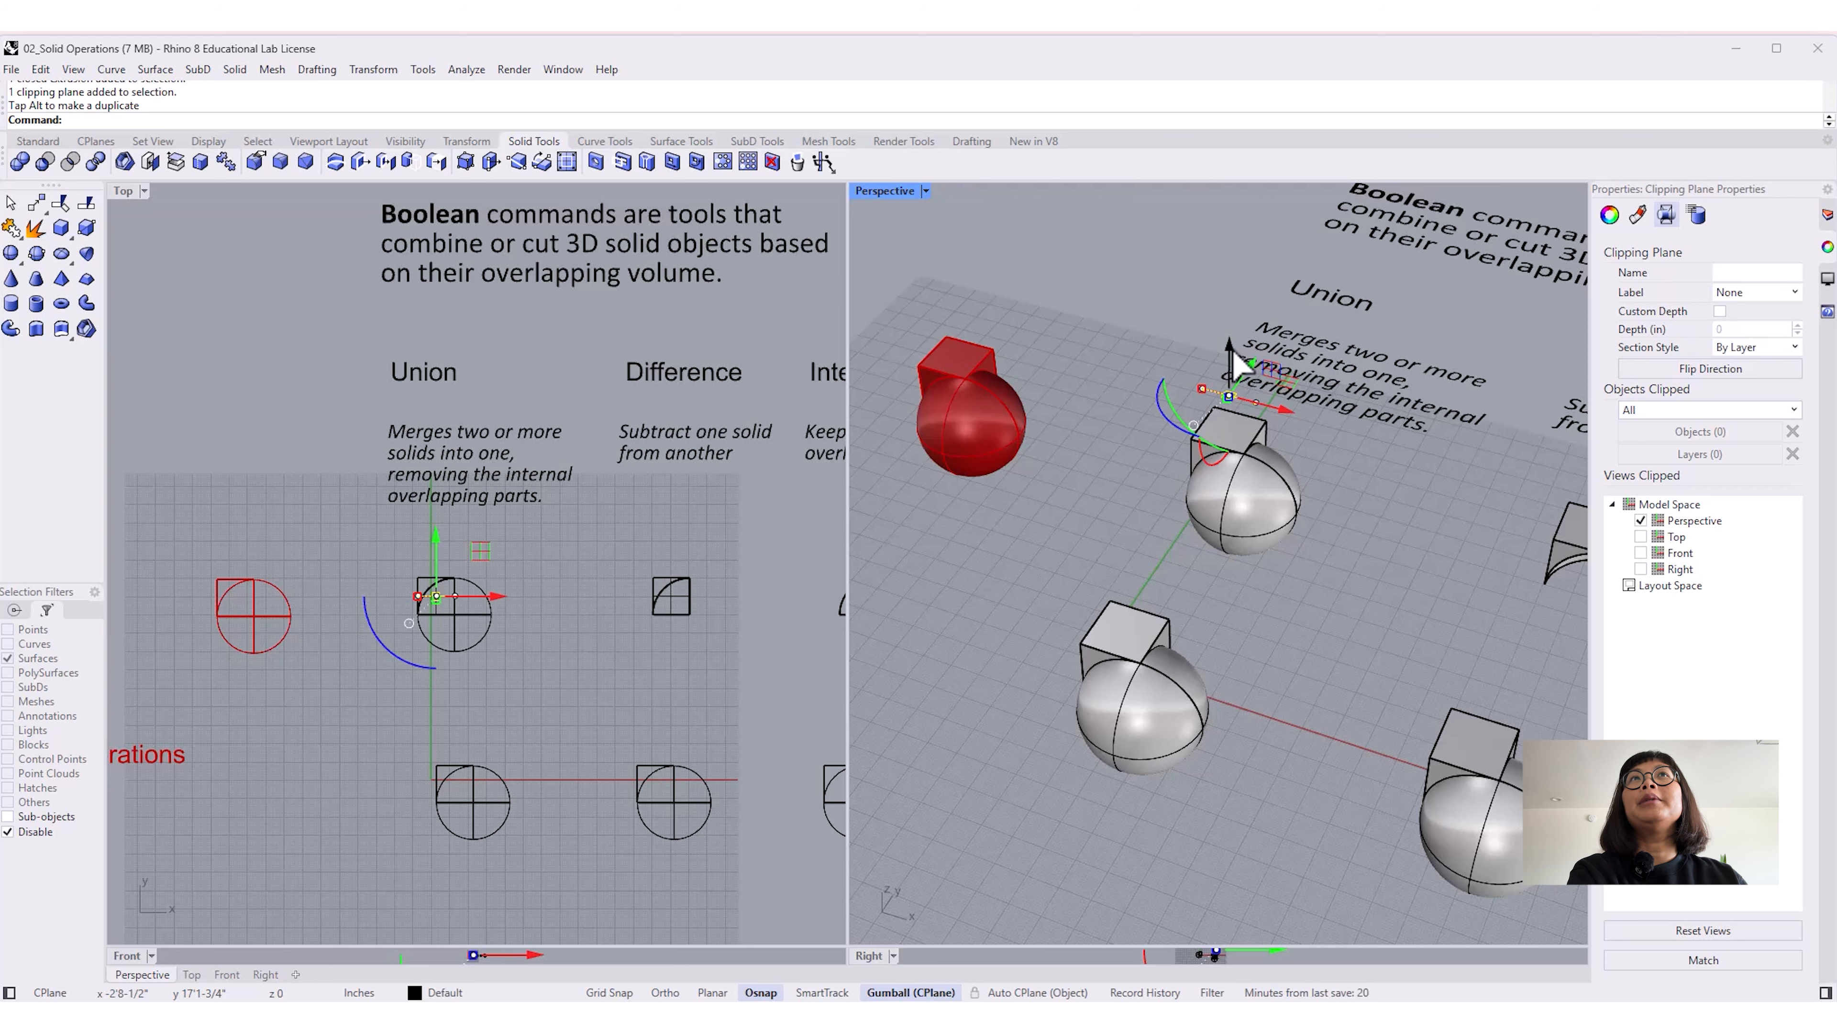
key("Delete")
Step: Maximize the Perspective viewport and float the Solid Tools toolbar inside it
right_click_drag(1263, 636, 1223, 617, "shift")
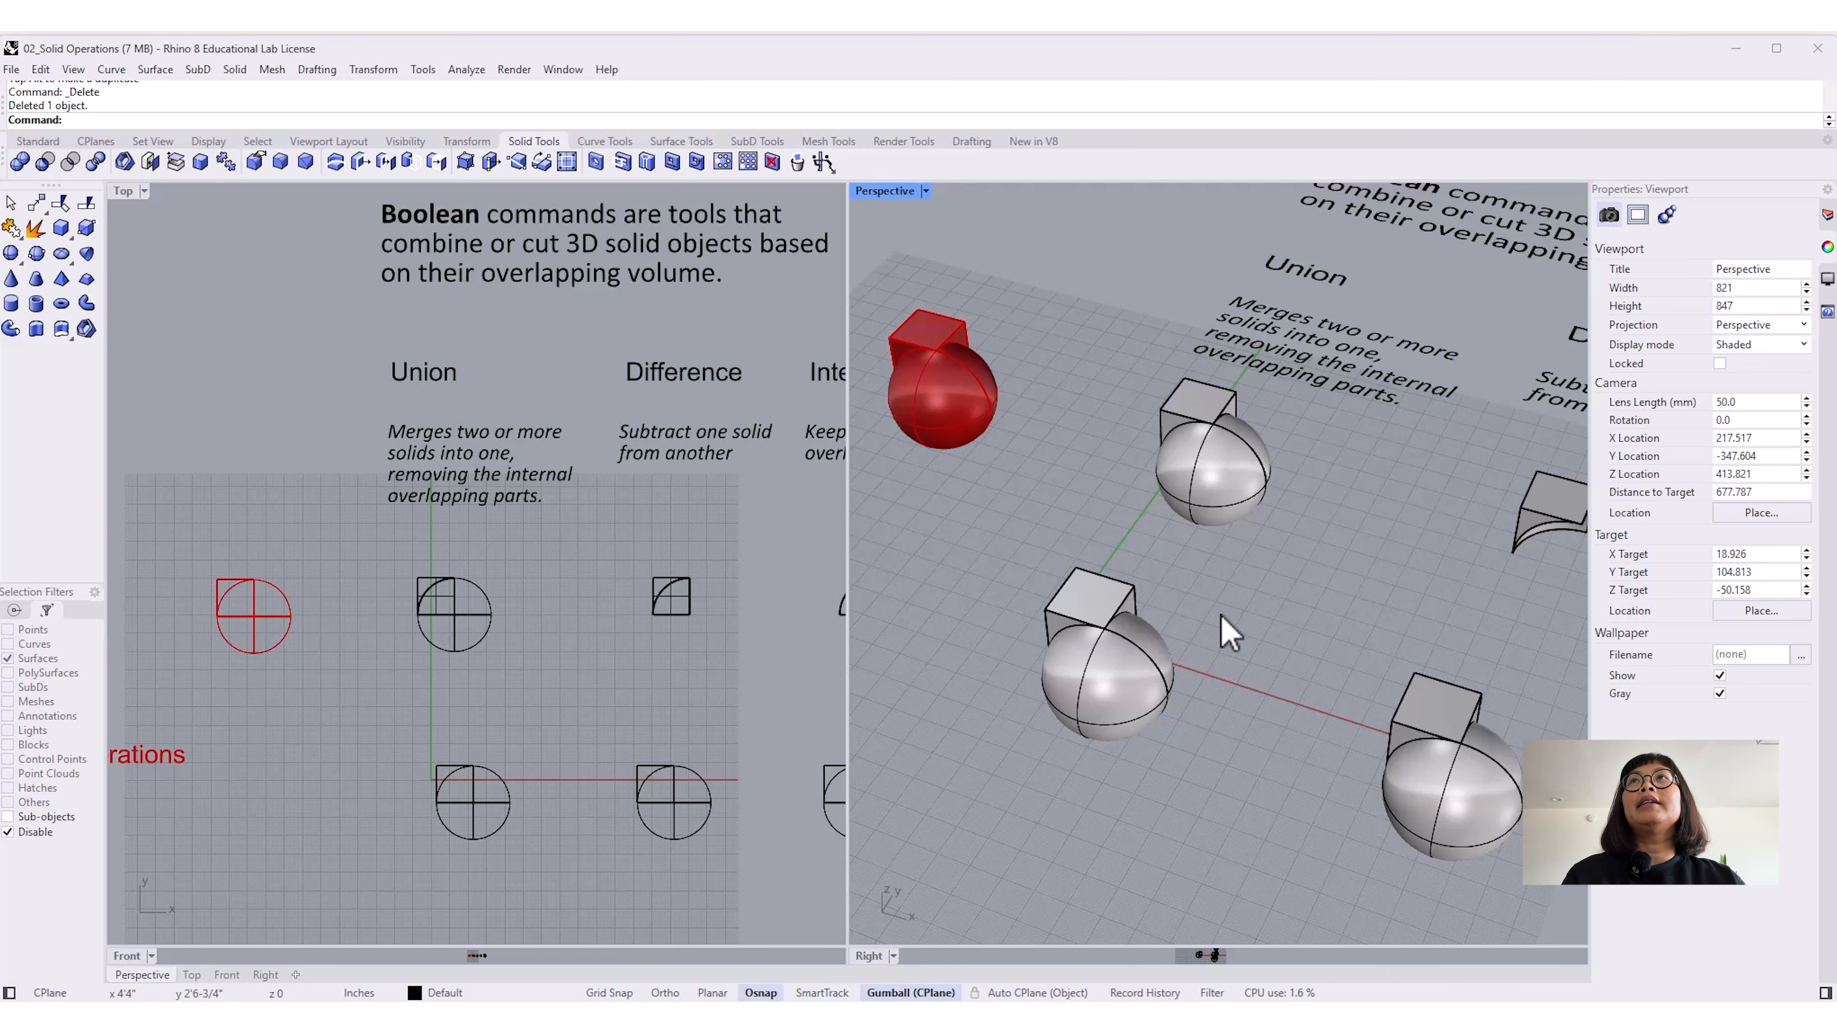
scroll(1221, 616, "down", 2)
right_click_drag(1232, 625, 1280, 670, "shift")
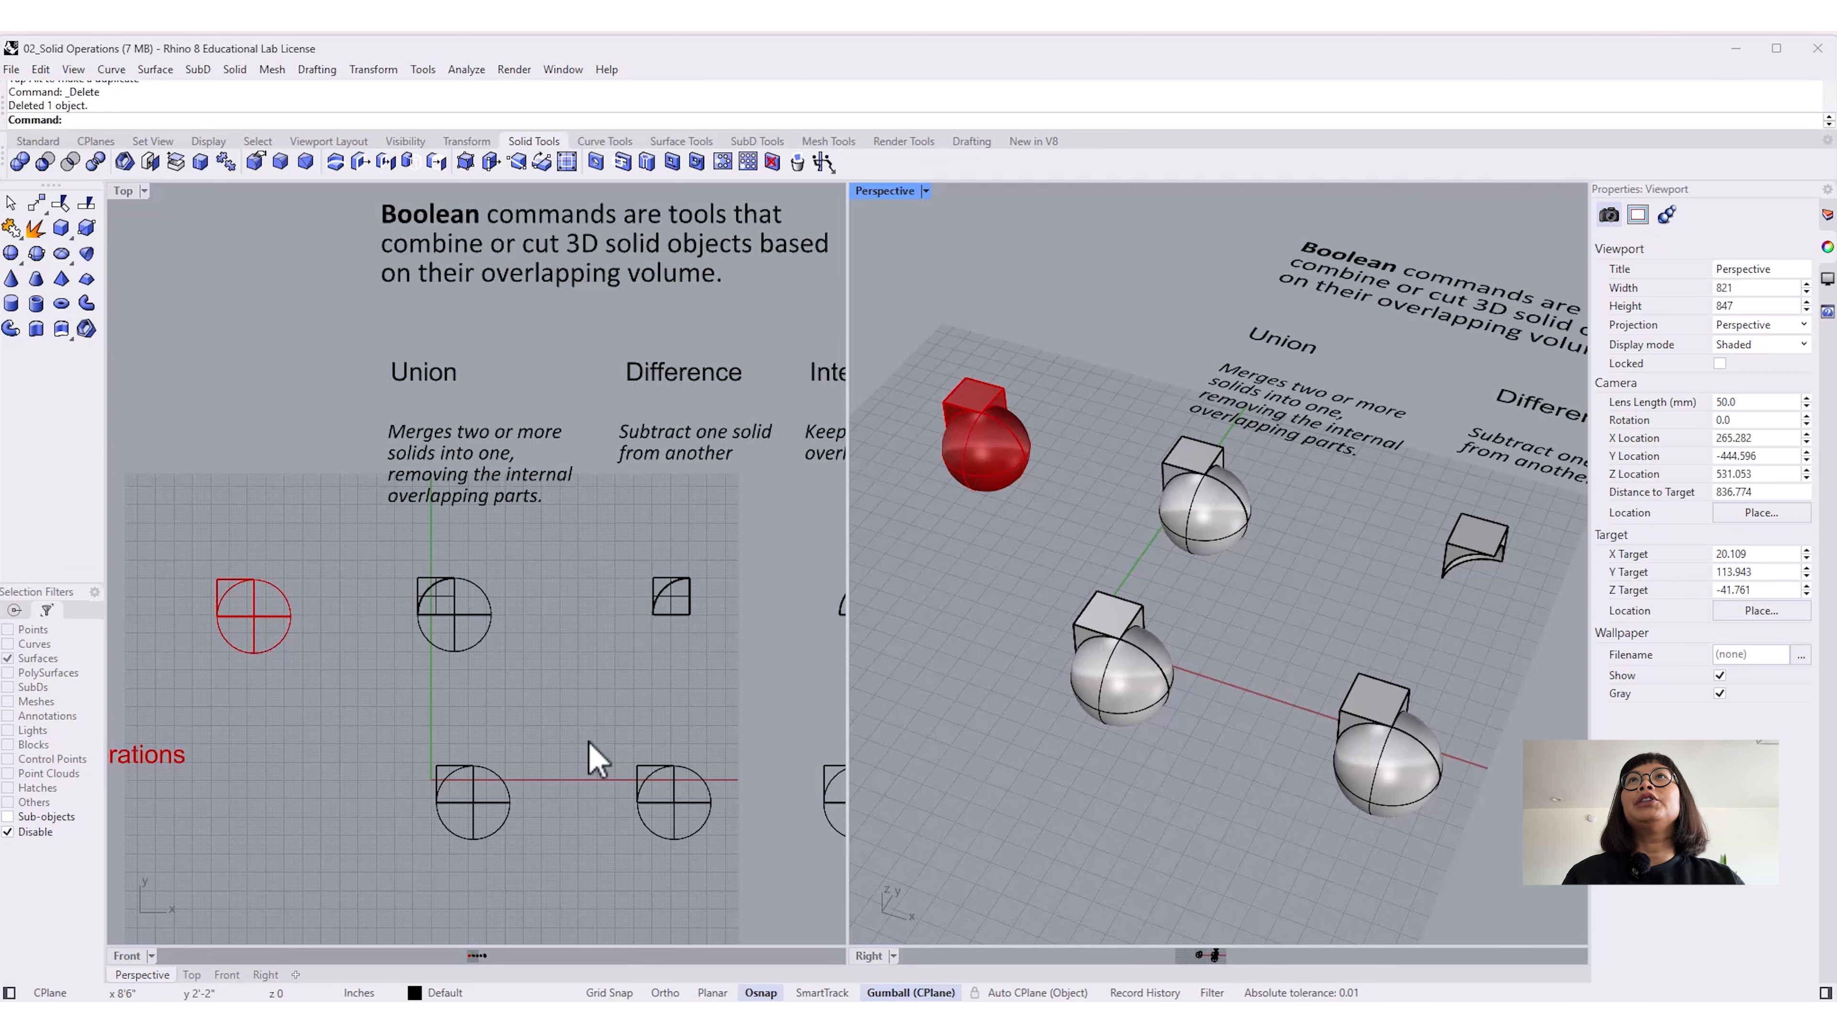
scroll(589, 742, "down", 3)
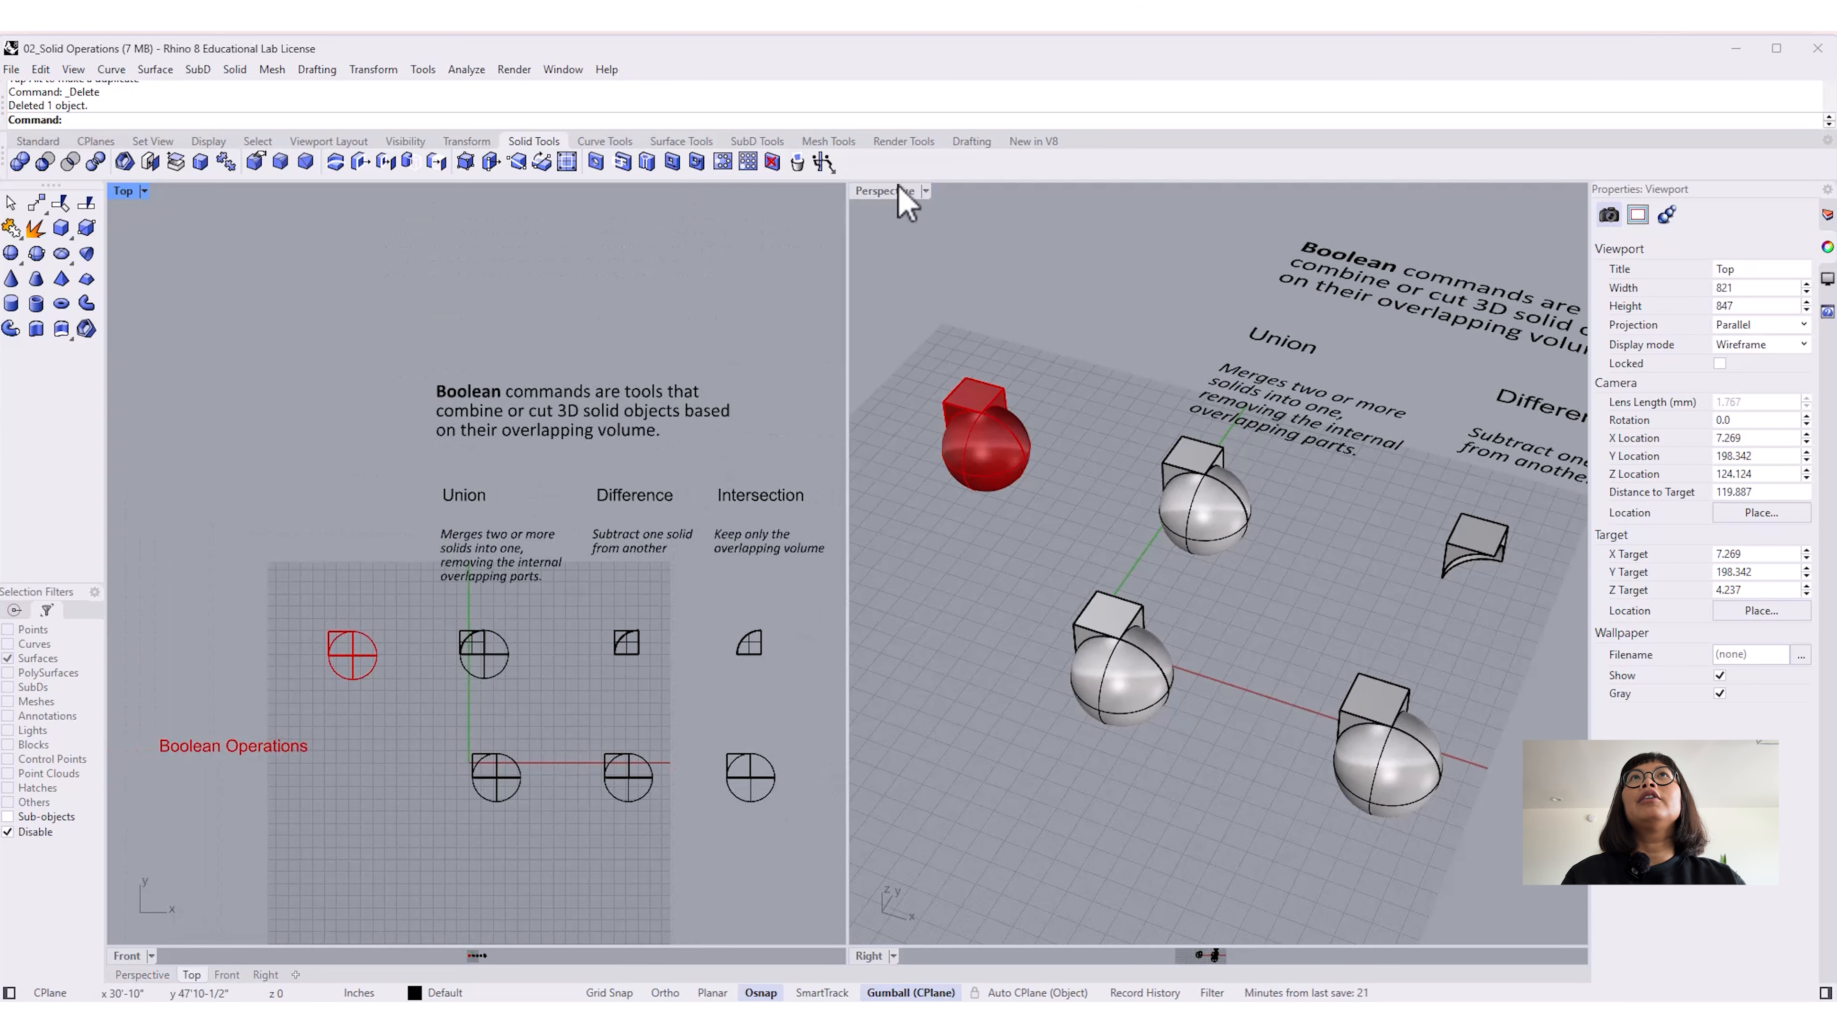
double_click(899, 190)
right_click_drag(874, 574, 839, 615, "shift")
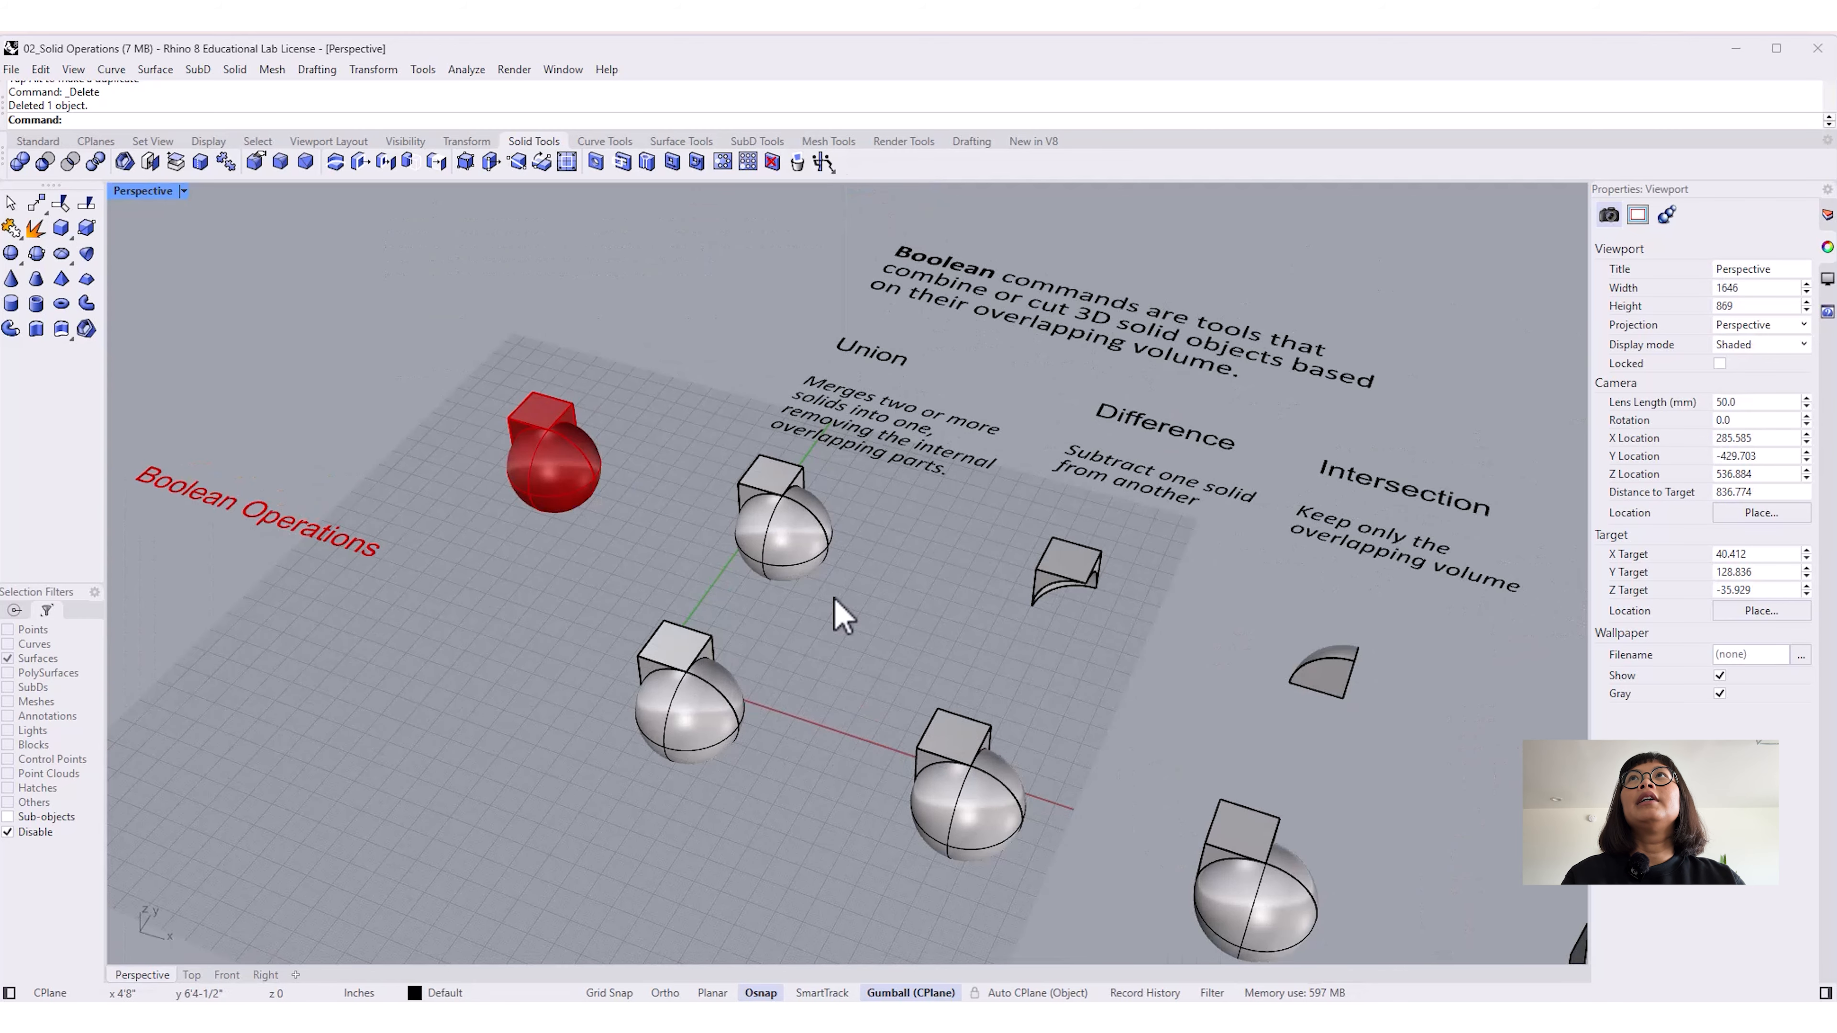
left_click_drag(538, 144, 168, 234)
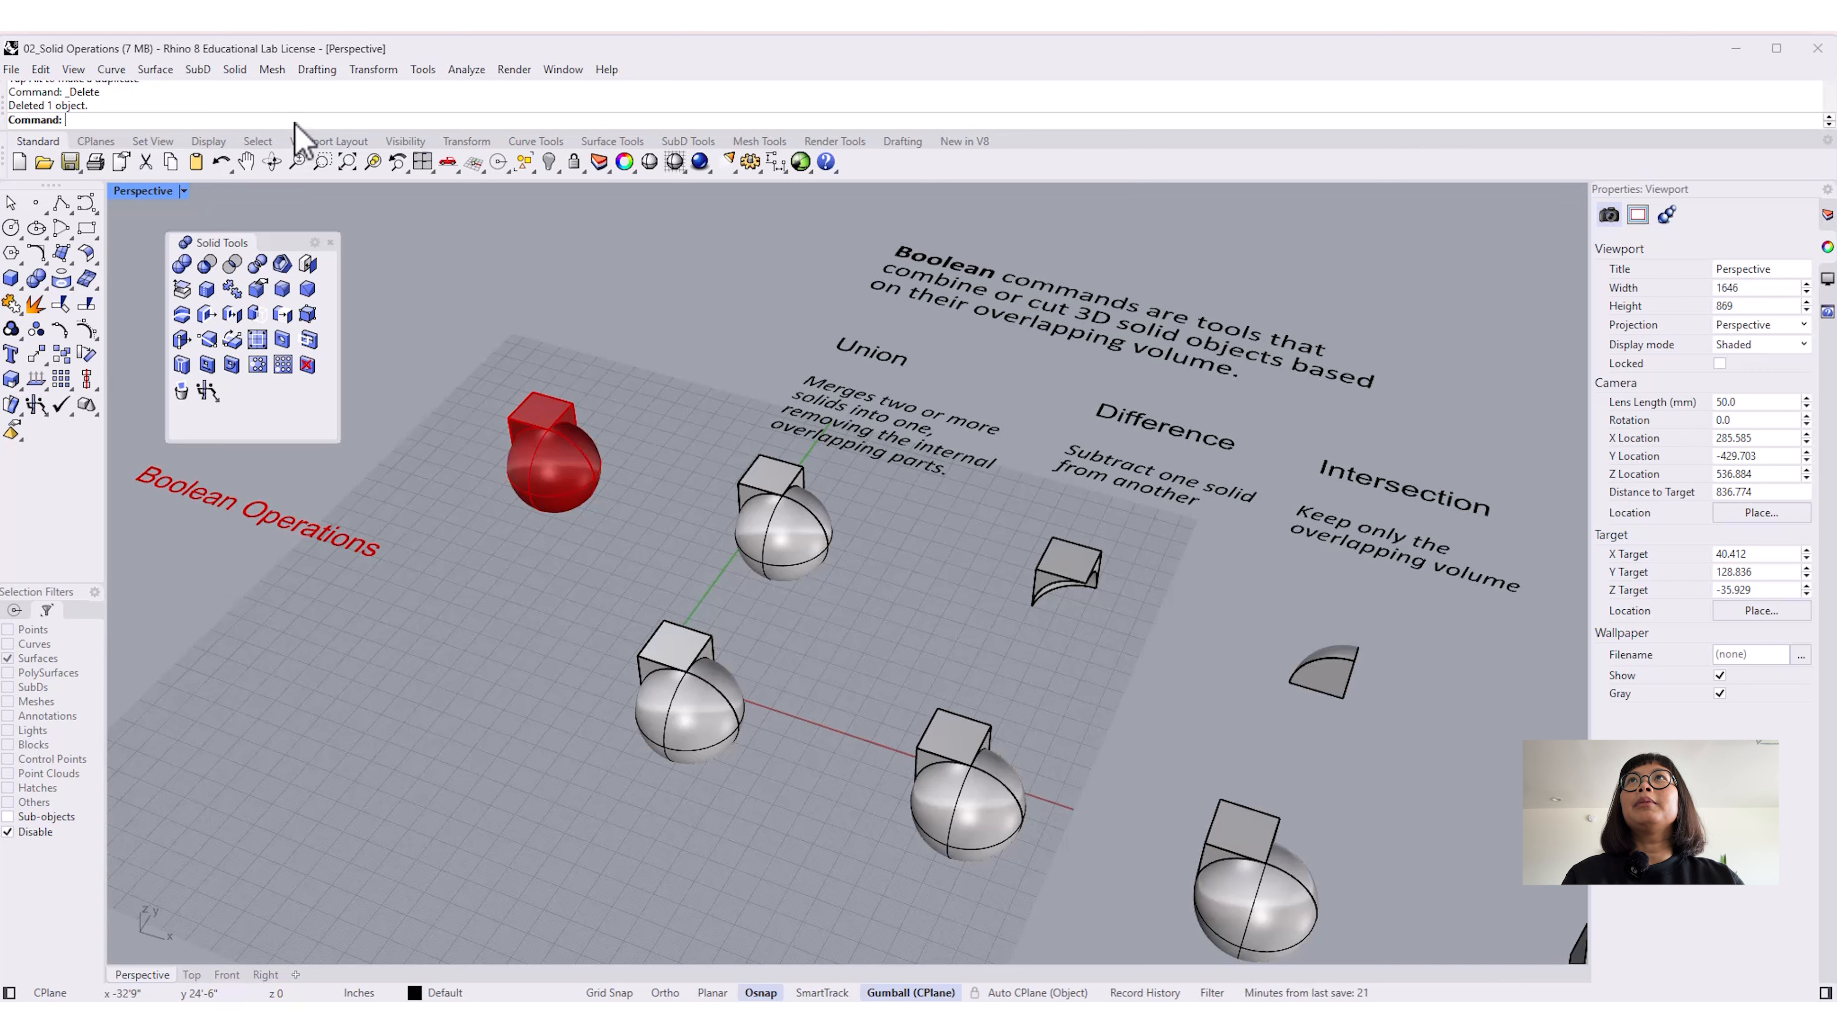
type("BooleanSplit")
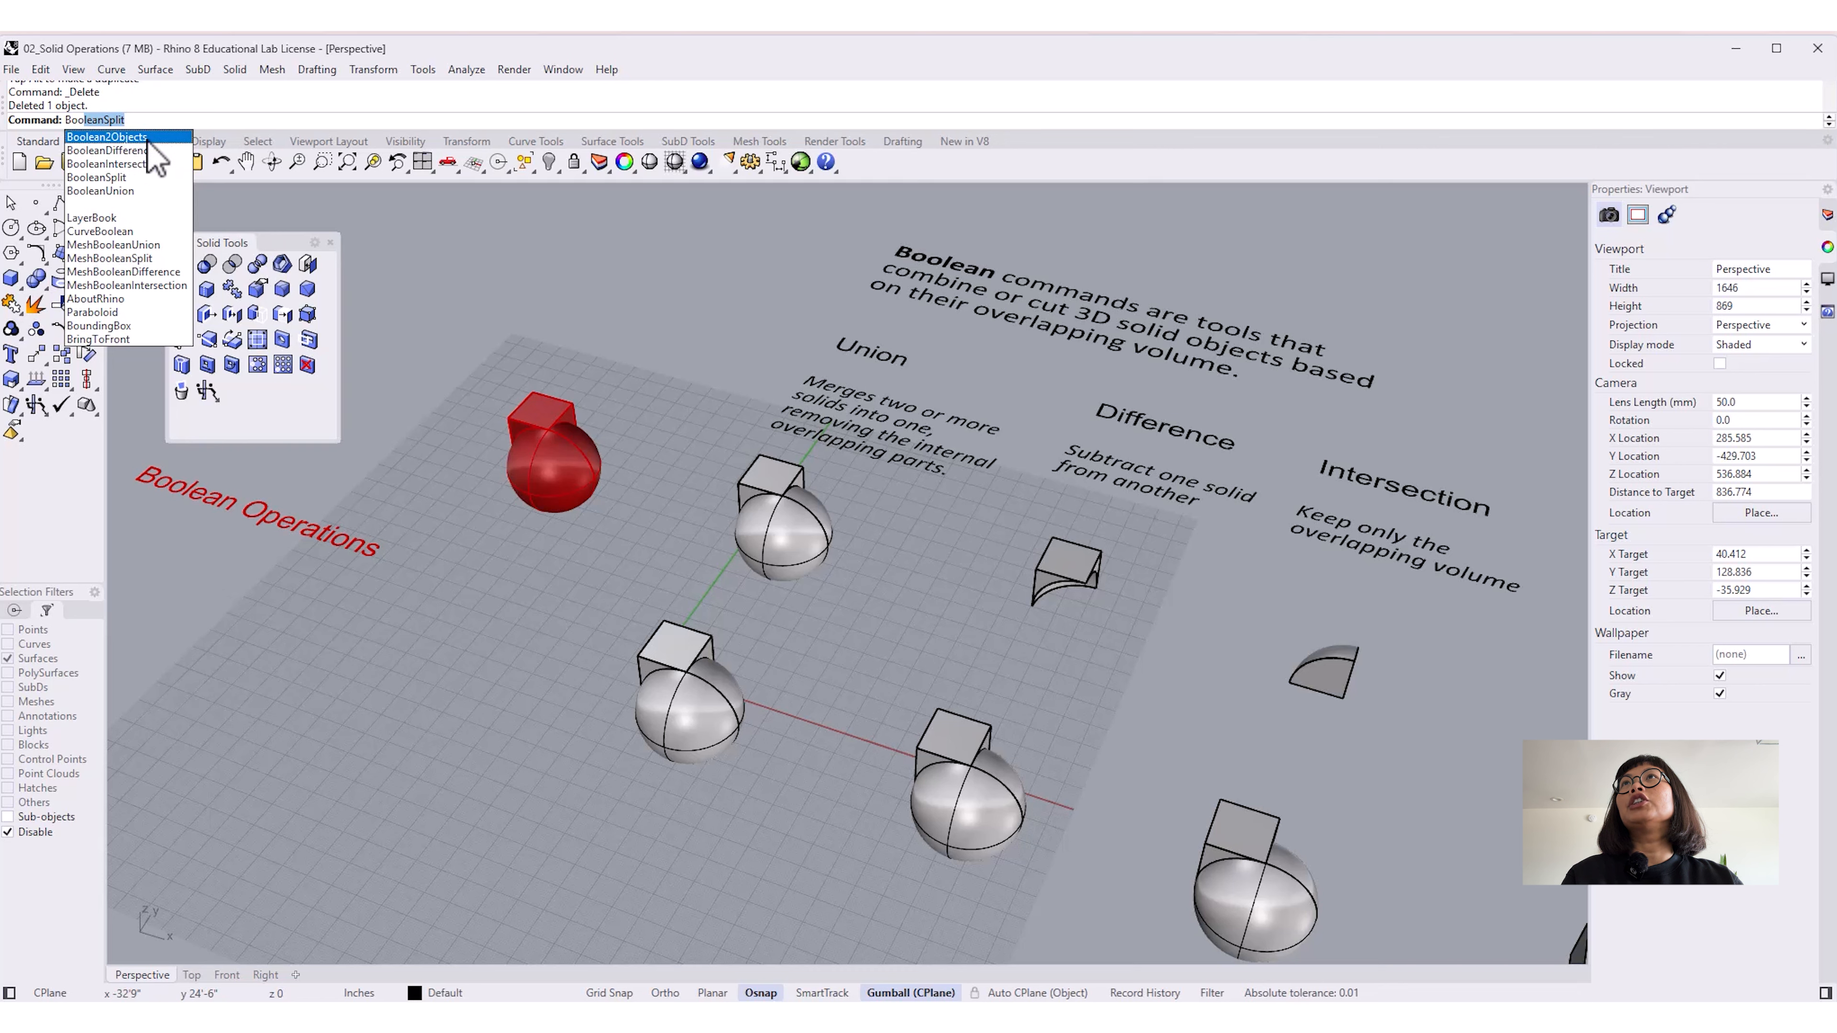
left_click(458, 369)
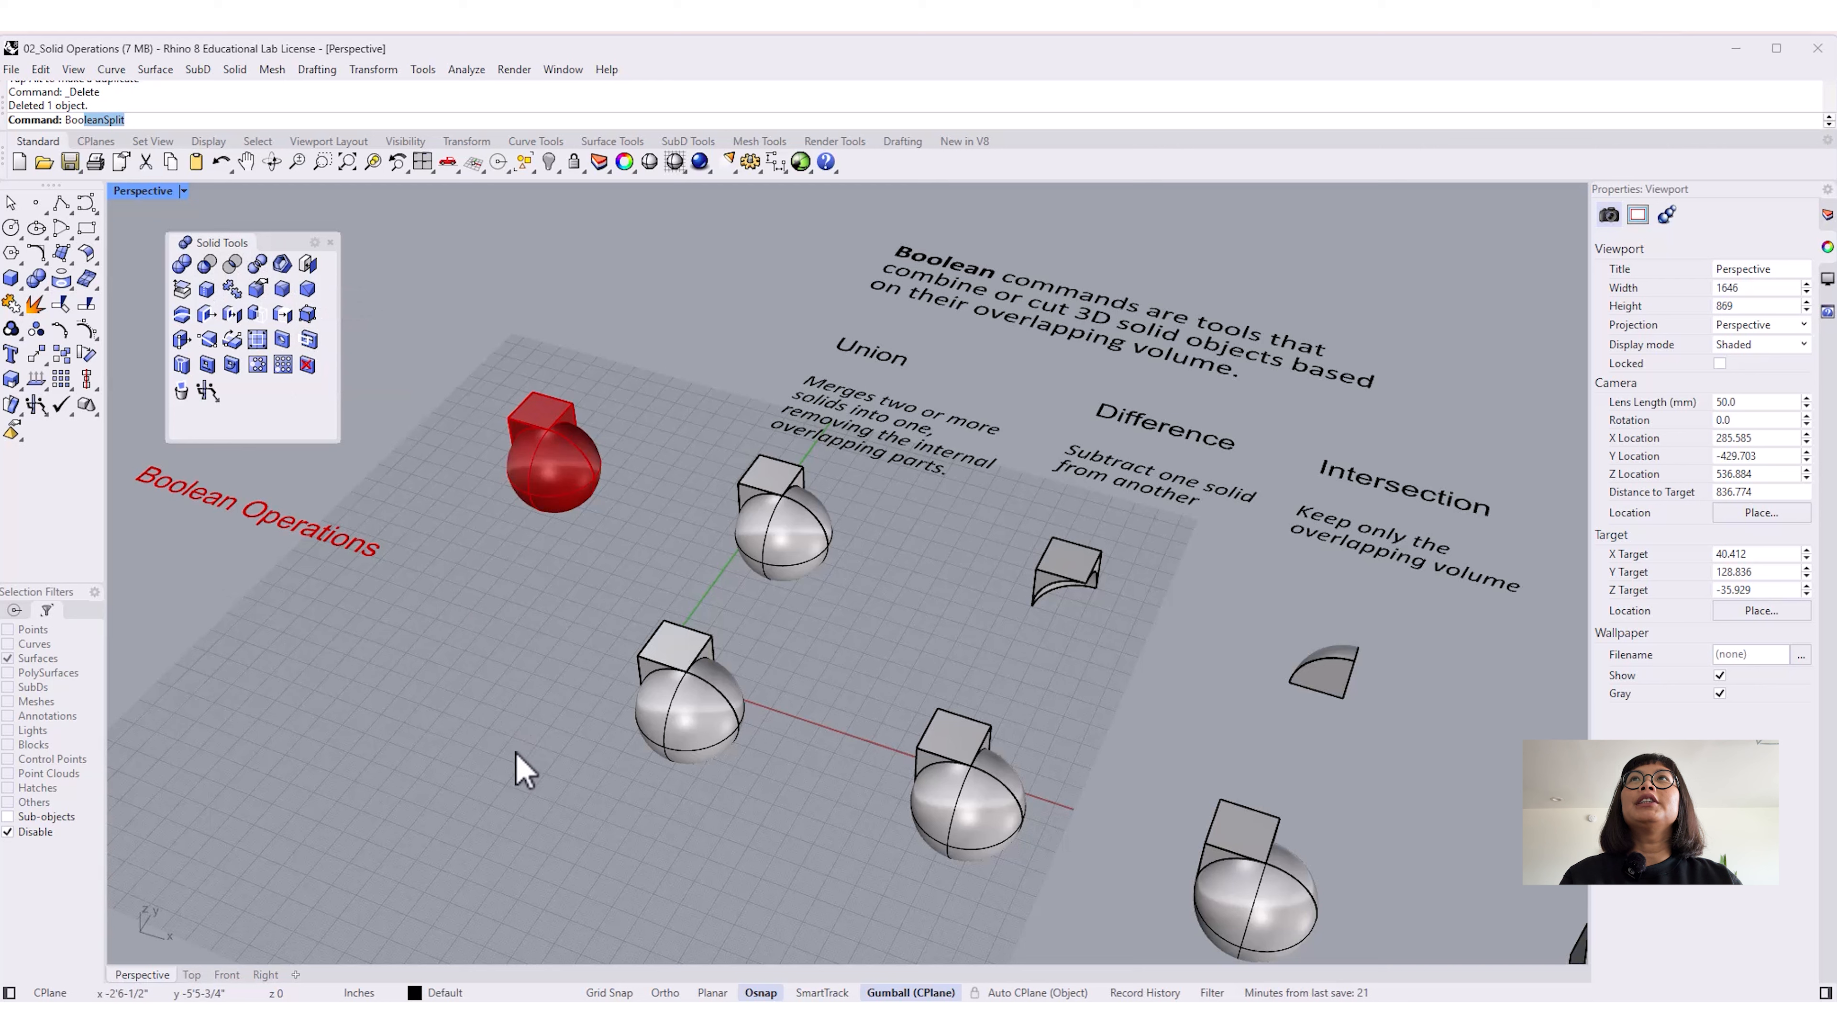
key("Escape")
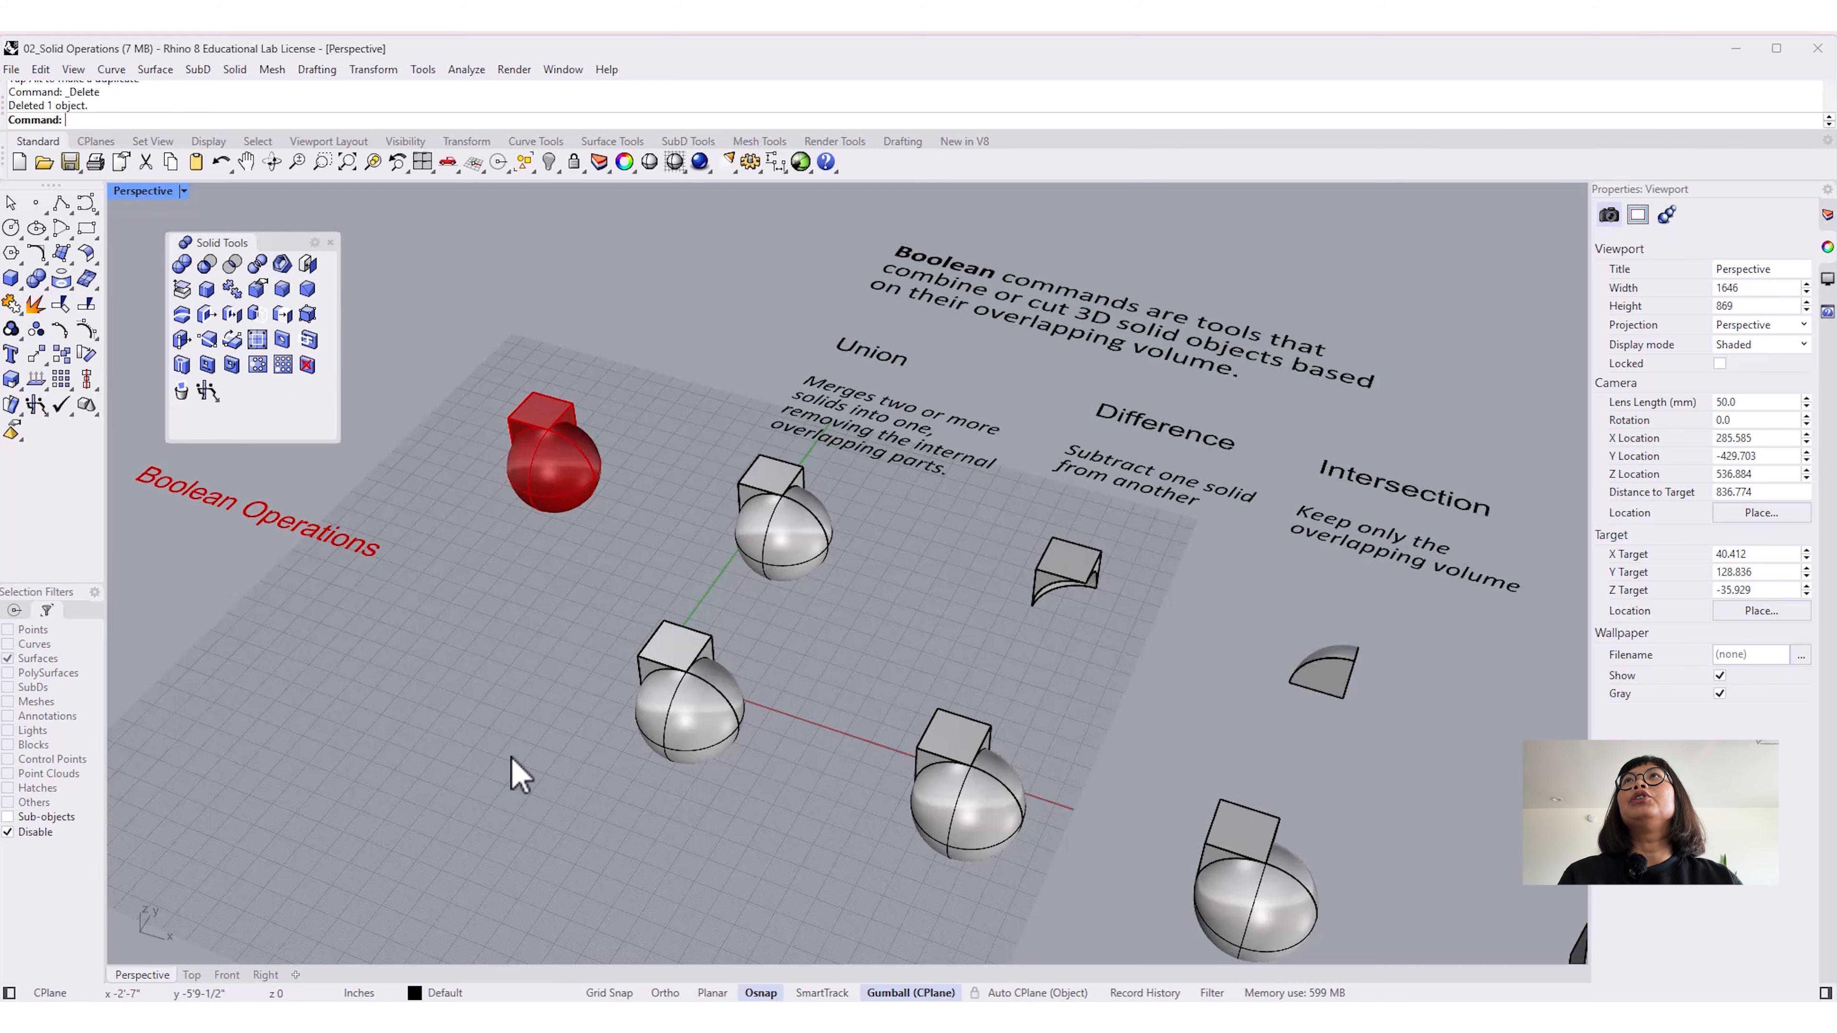
Step: Bring all Boolean examples into view and select the box and sphere of the first pair individually to identify the two inputs
scroll(512, 761, "down", 4)
right_click_drag(578, 773, 595, 719, "shift")
mouse_move(653, 796)
right_mouse_down("shift")
mouse_move(627, 767)
mouse_move(660, 775)
right_mouse_up("shift")
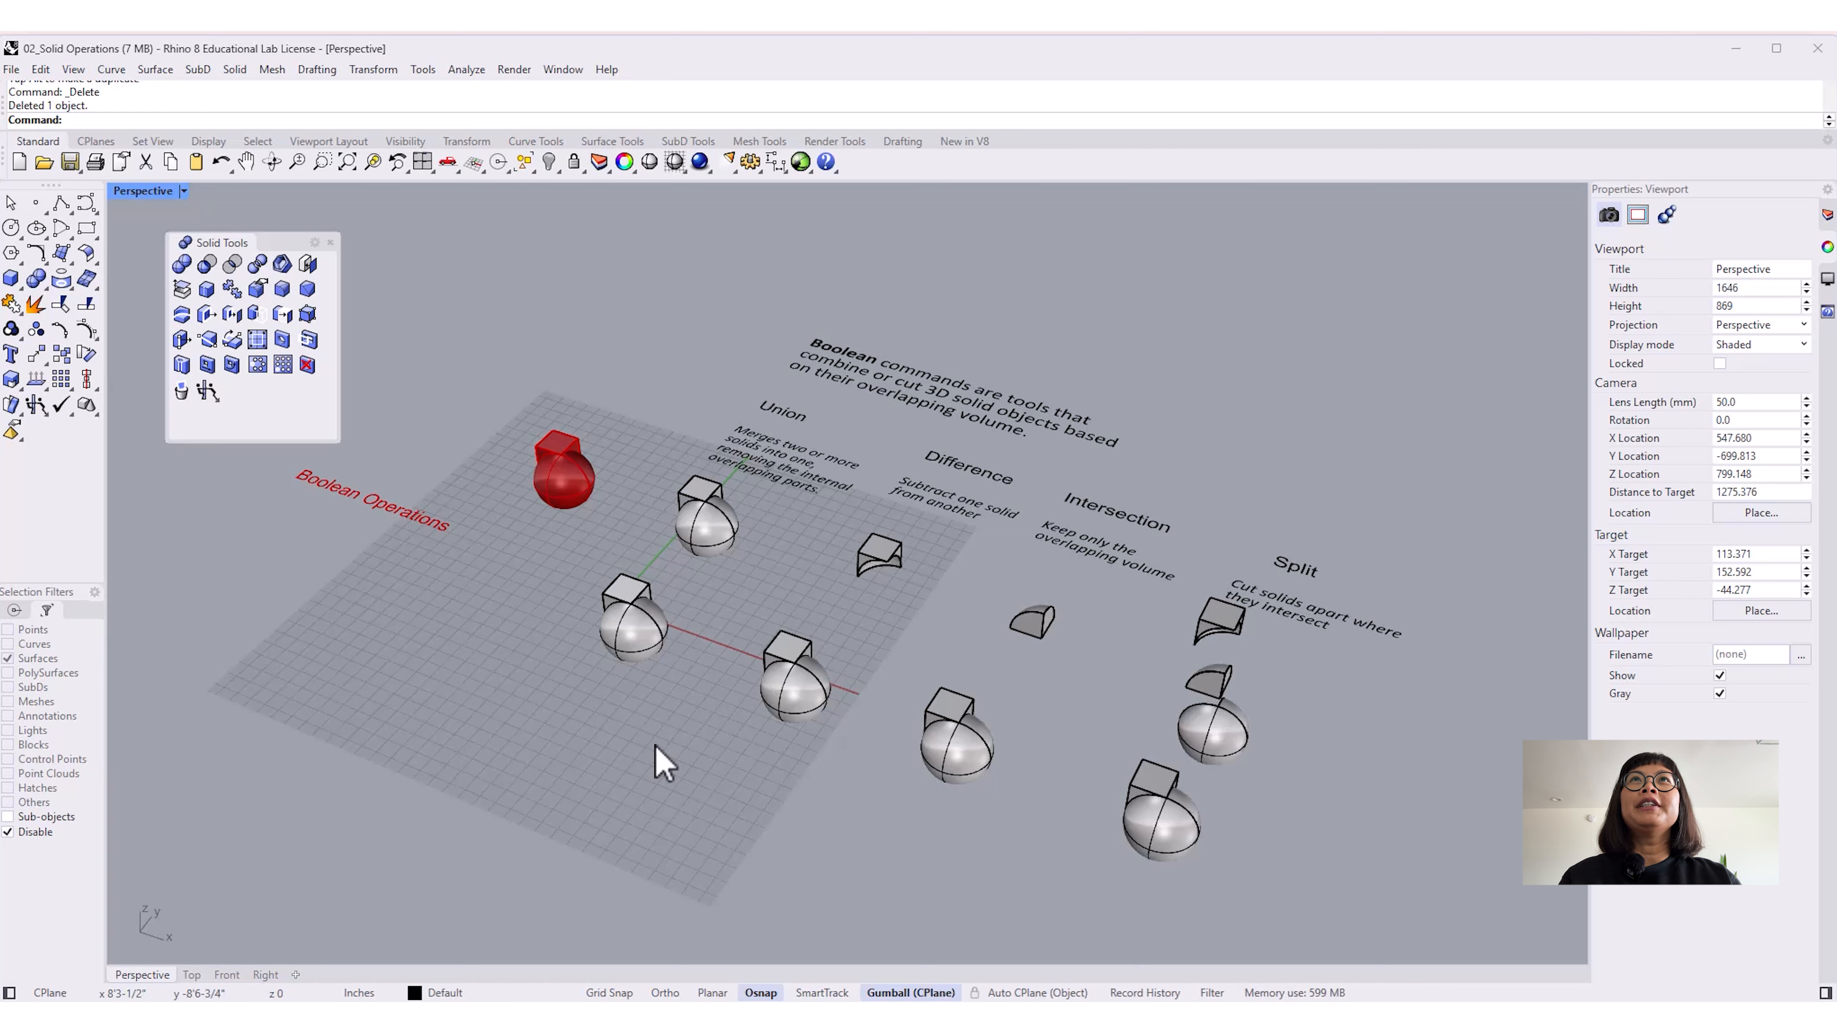
left_click(650, 600)
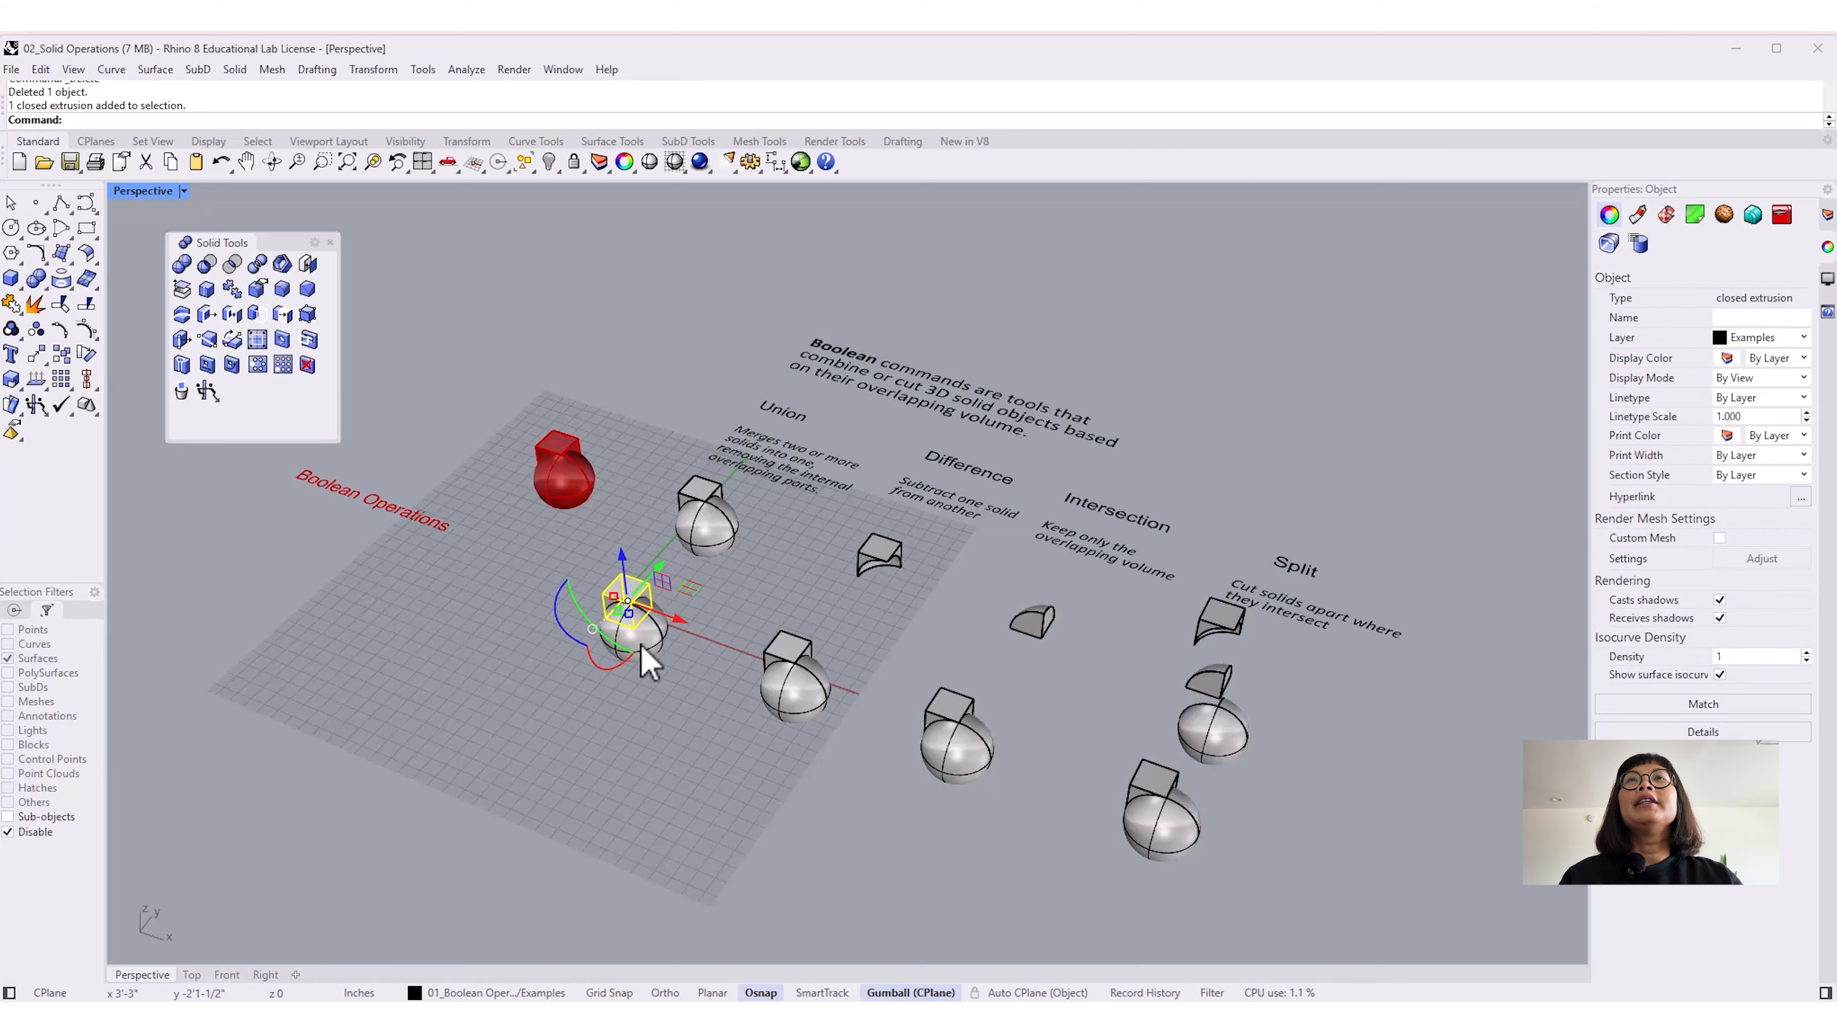
left_click(641, 646)
left_click(617, 597)
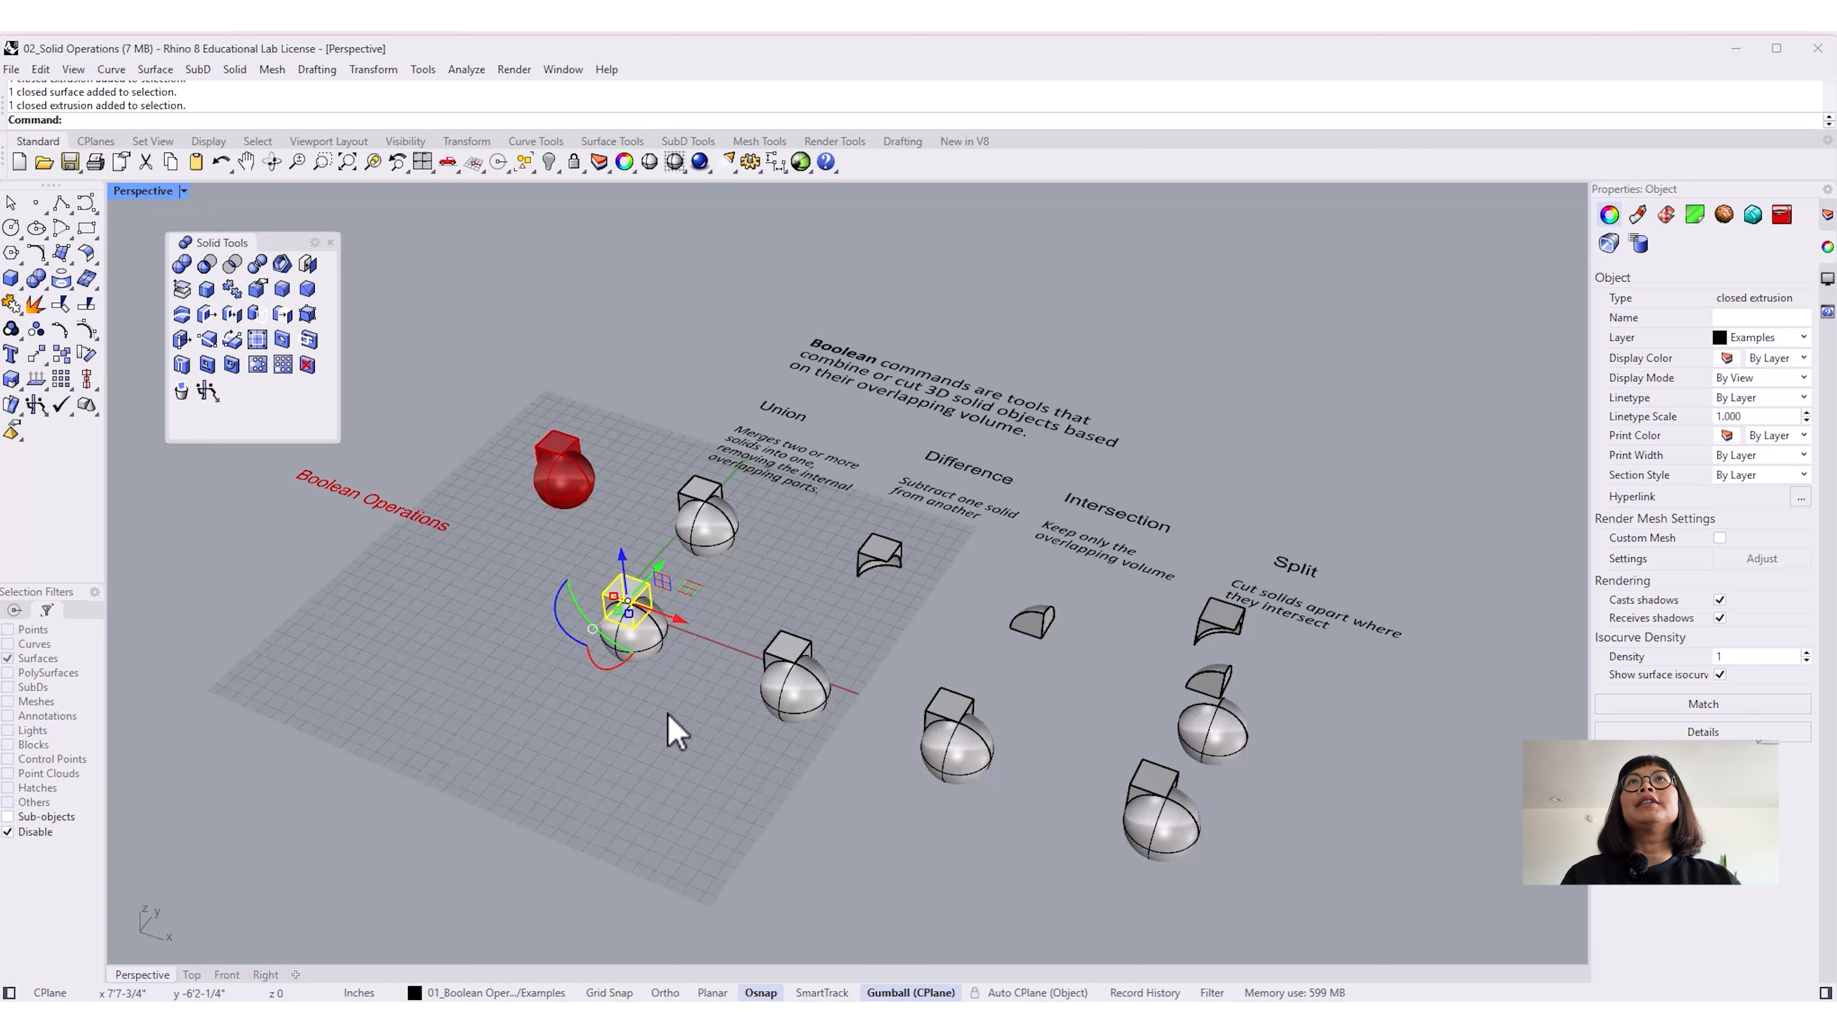
key("Escape")
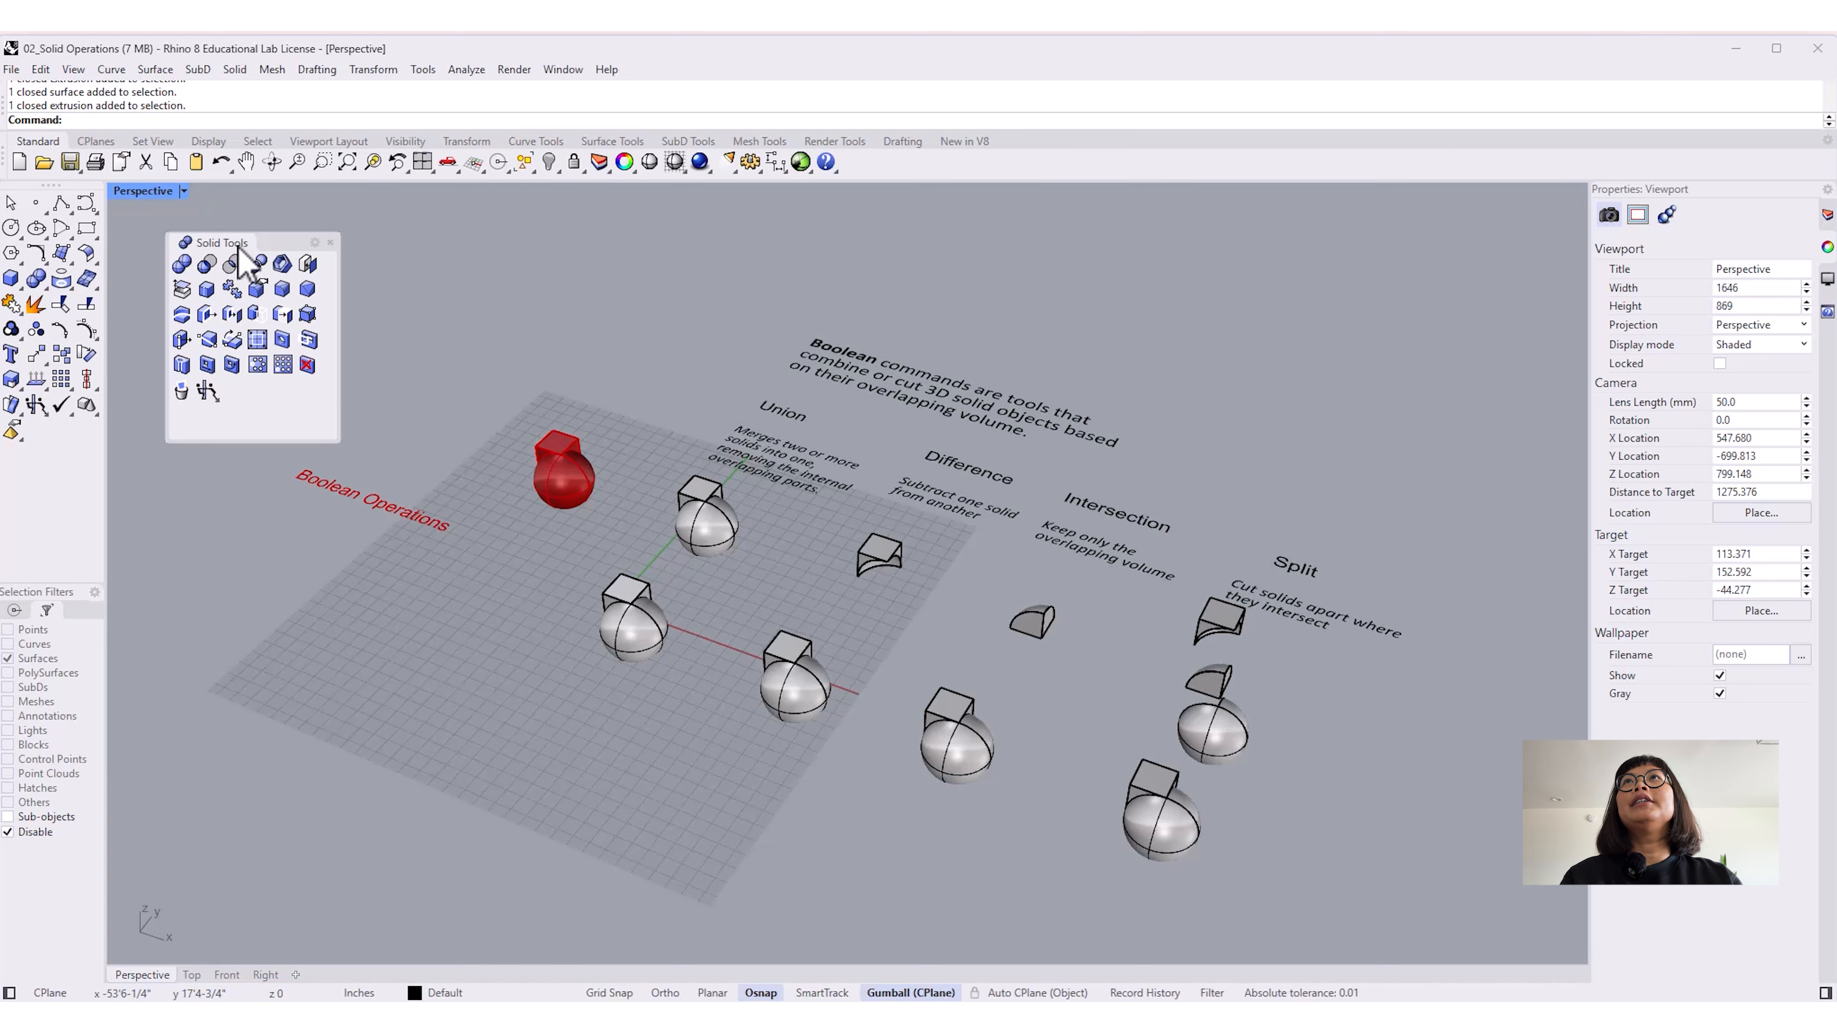
Step: Boolean-union the overlapping box and sphere of the first example pair, in front of the Union sample, into one solid
left_click(181, 265)
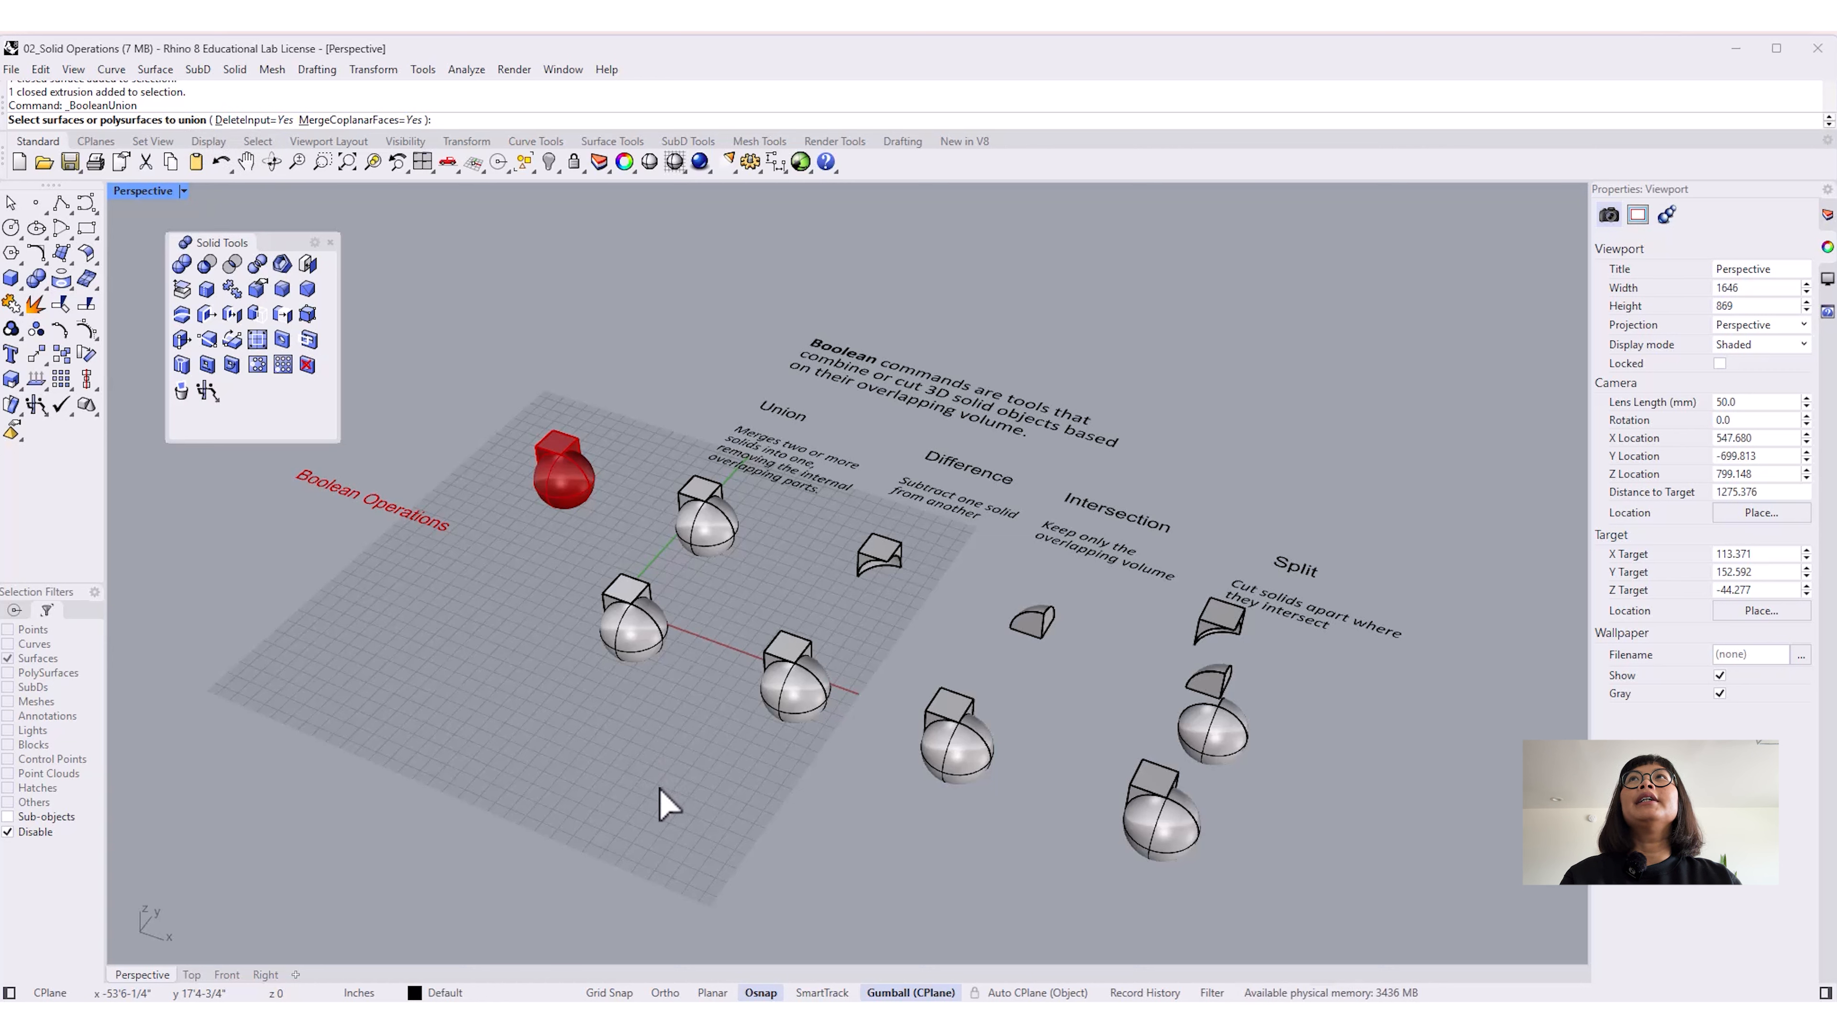
left_click_drag(659, 788, 620, 594)
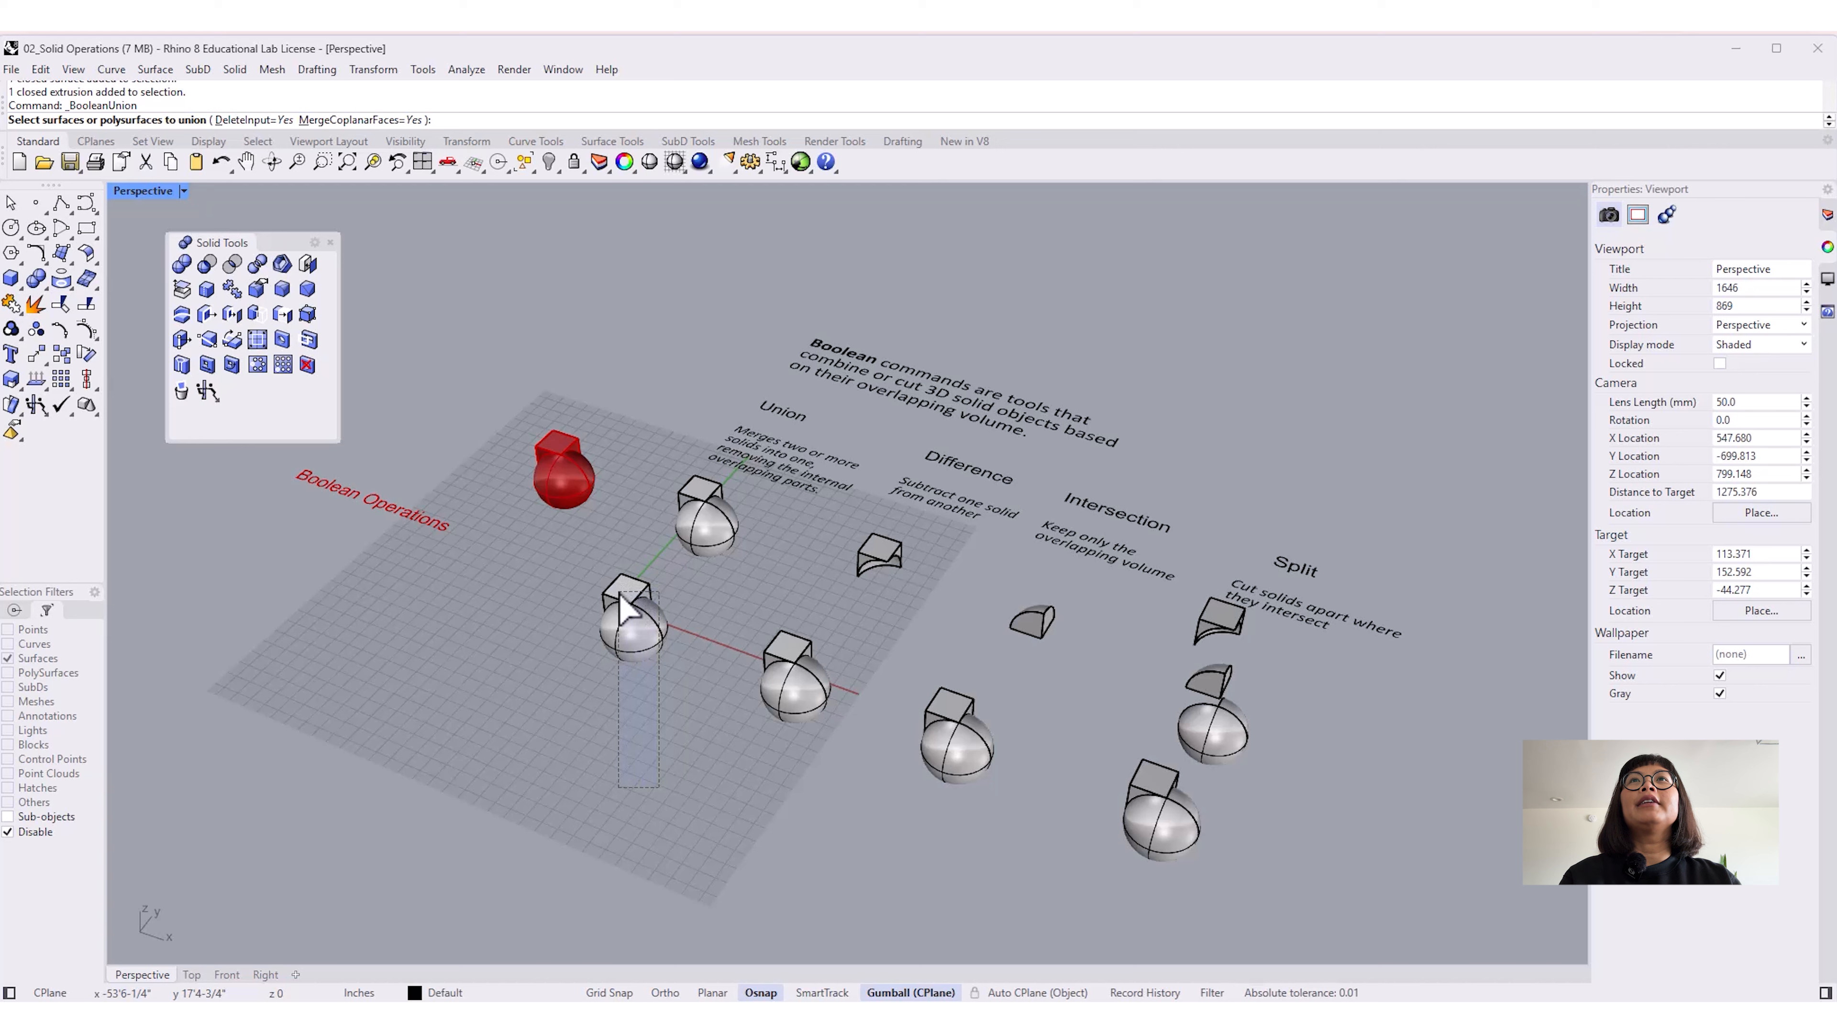
left_click_drag(620, 594, 620, 594)
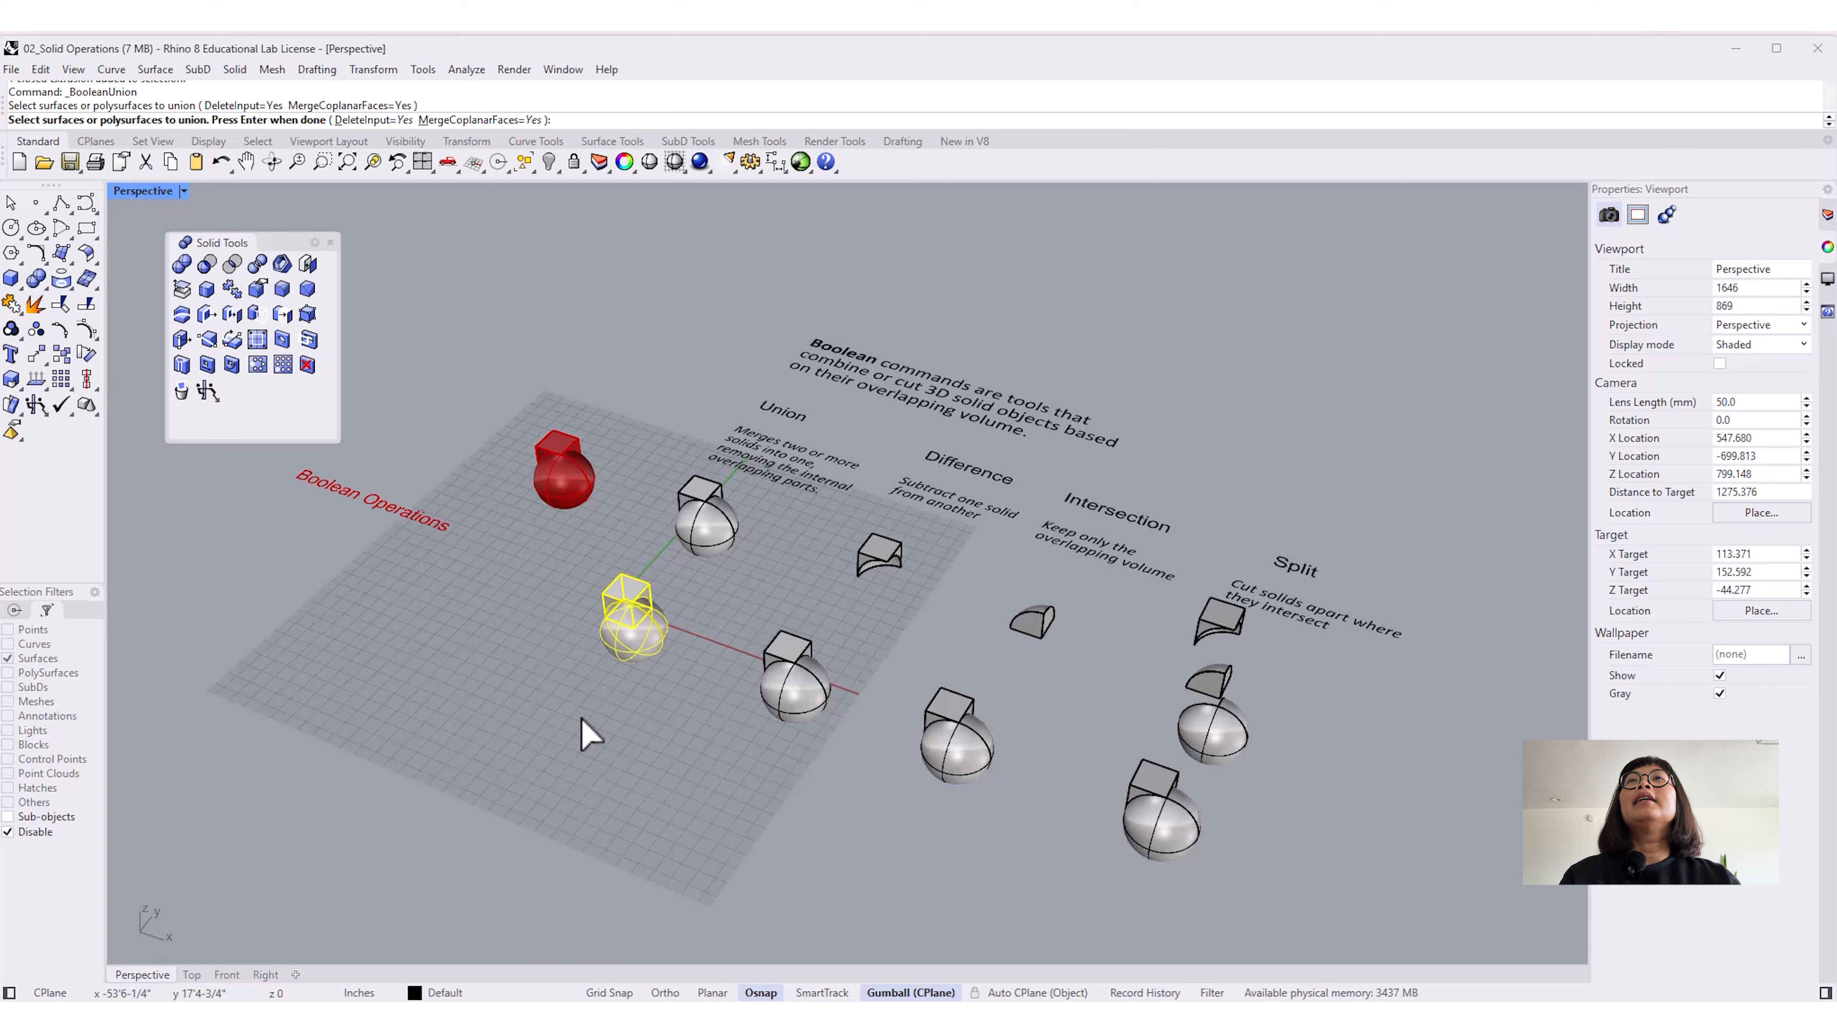
key("Return")
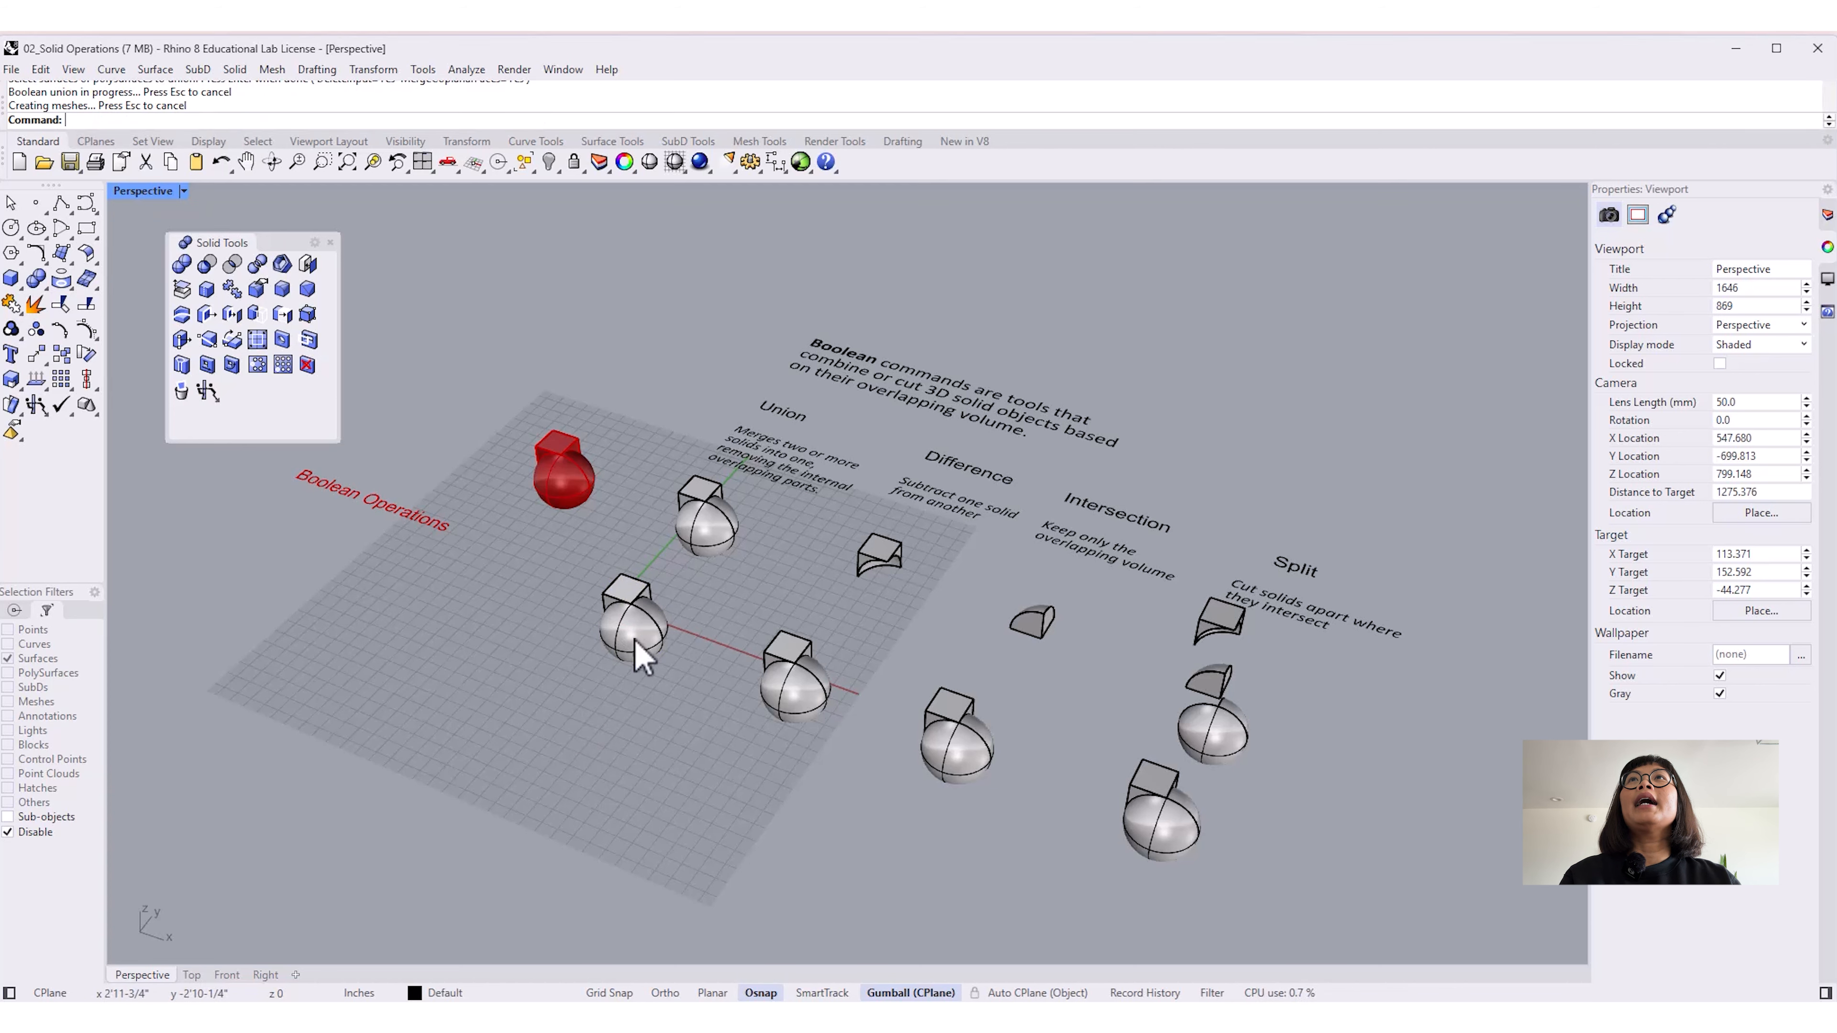
Step: Select the unioned solid to check that it is one object, and create a clipping plane across the top face of its box
left_click(640, 633)
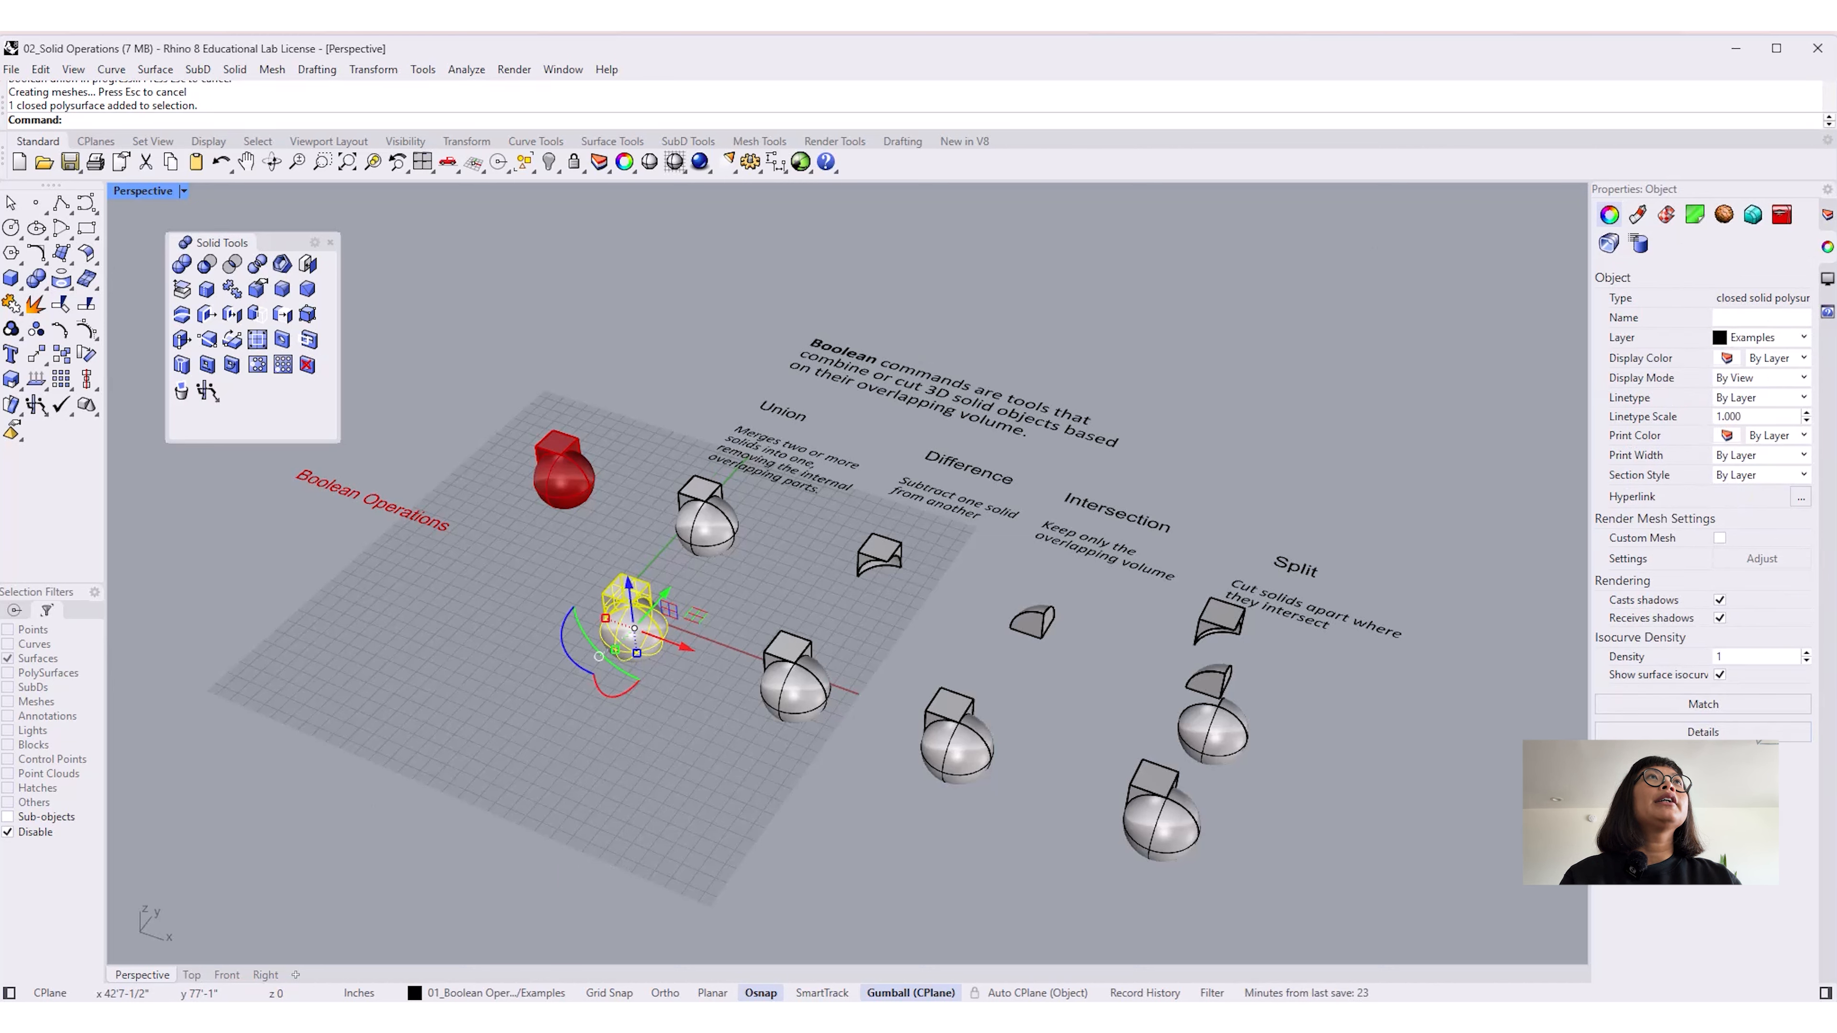
left_click(687, 769)
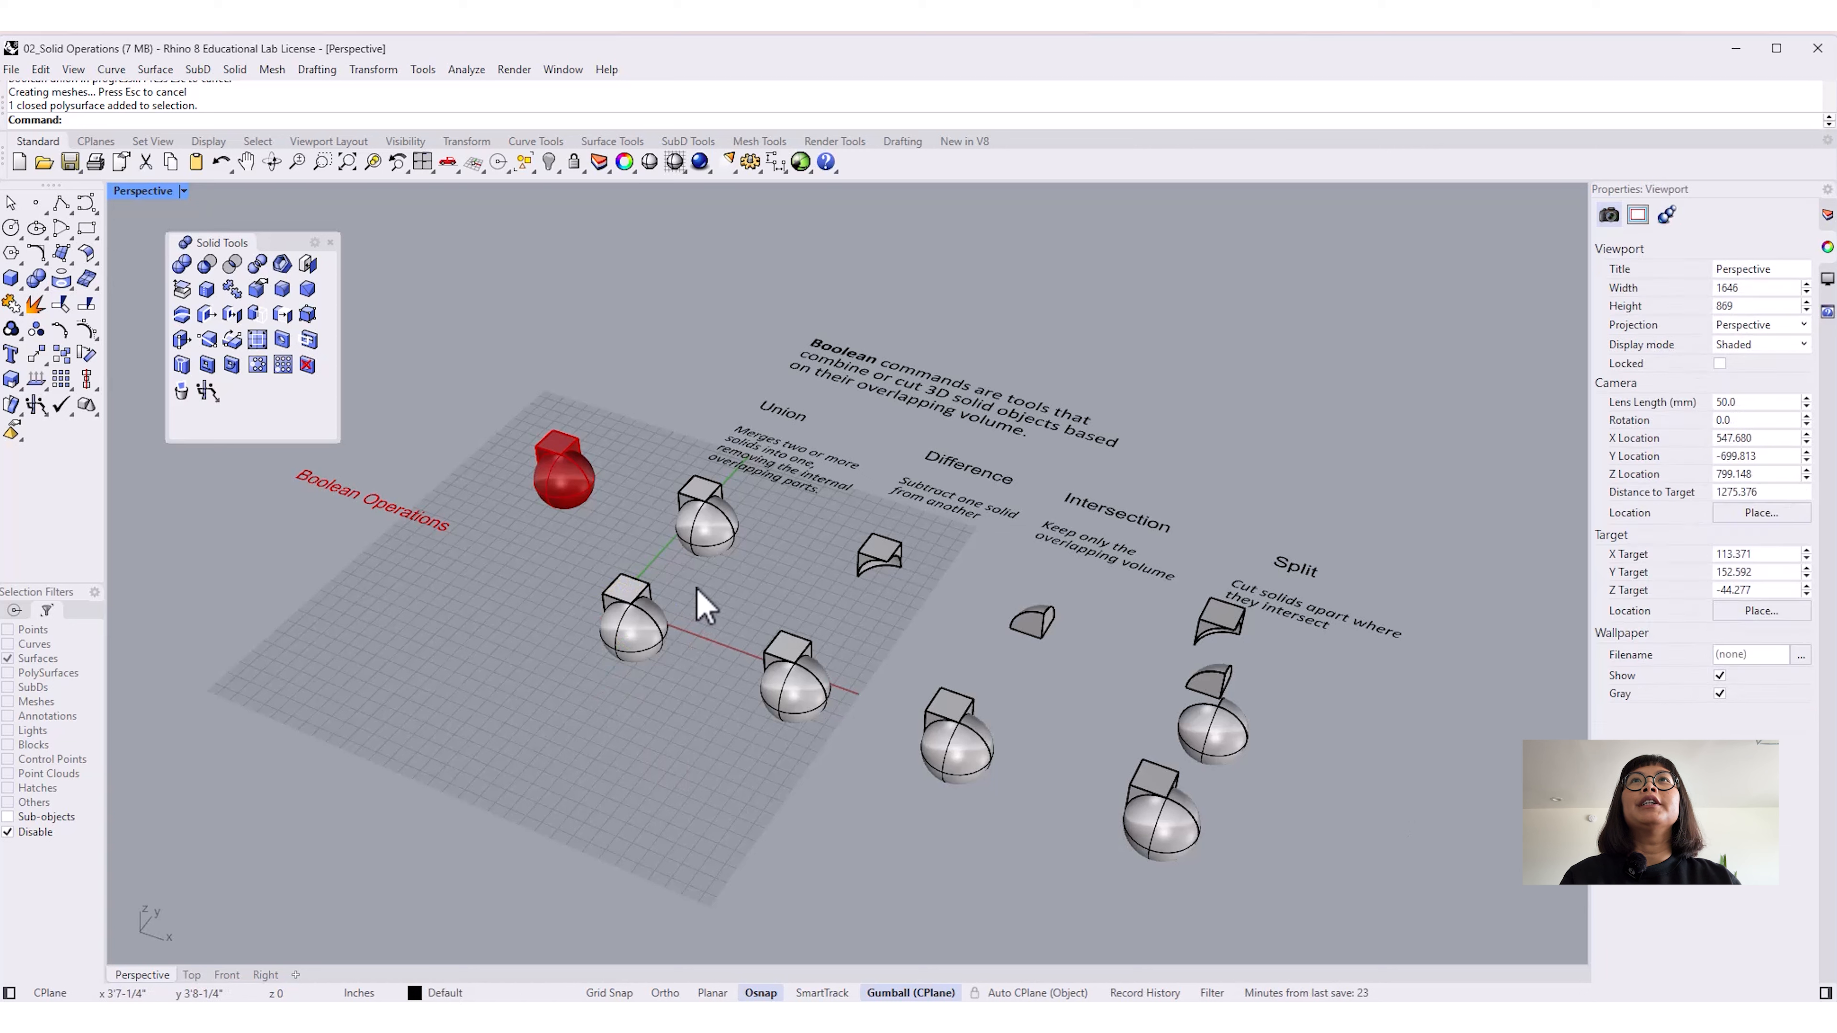
type("ClippingPlane")
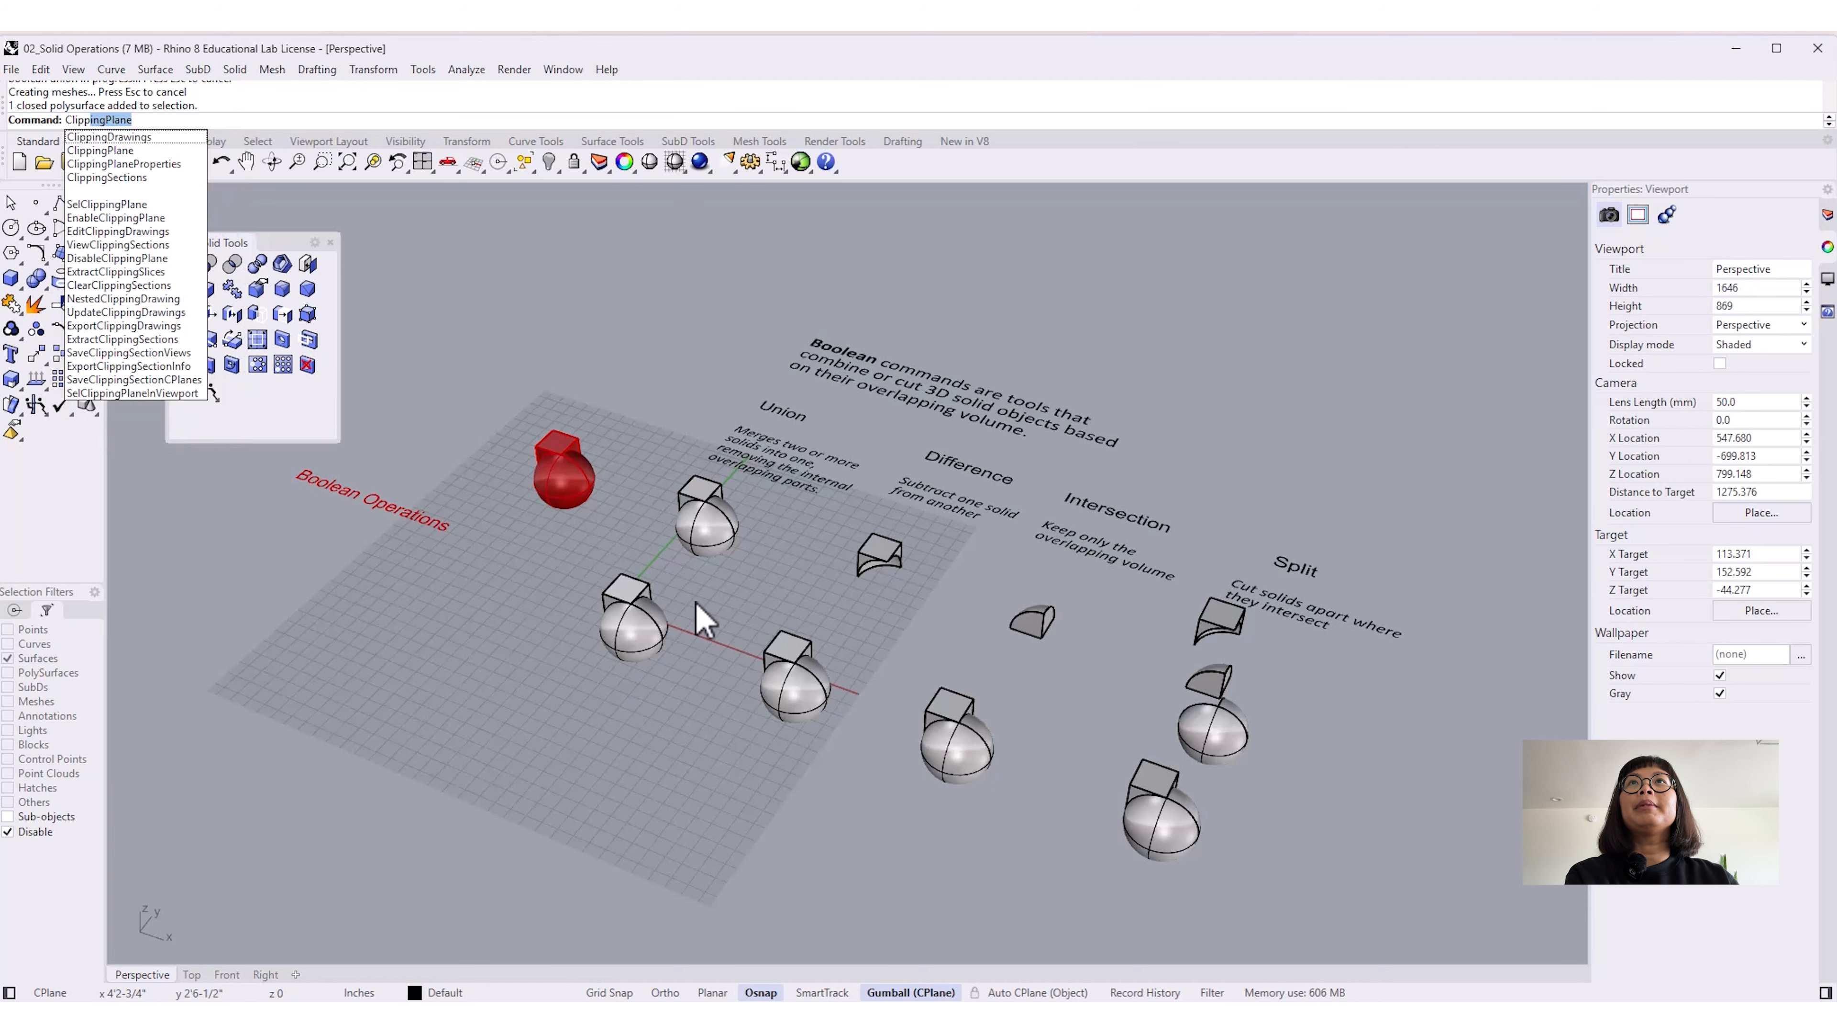
key("Return")
left_click(625, 575)
left_click(651, 582)
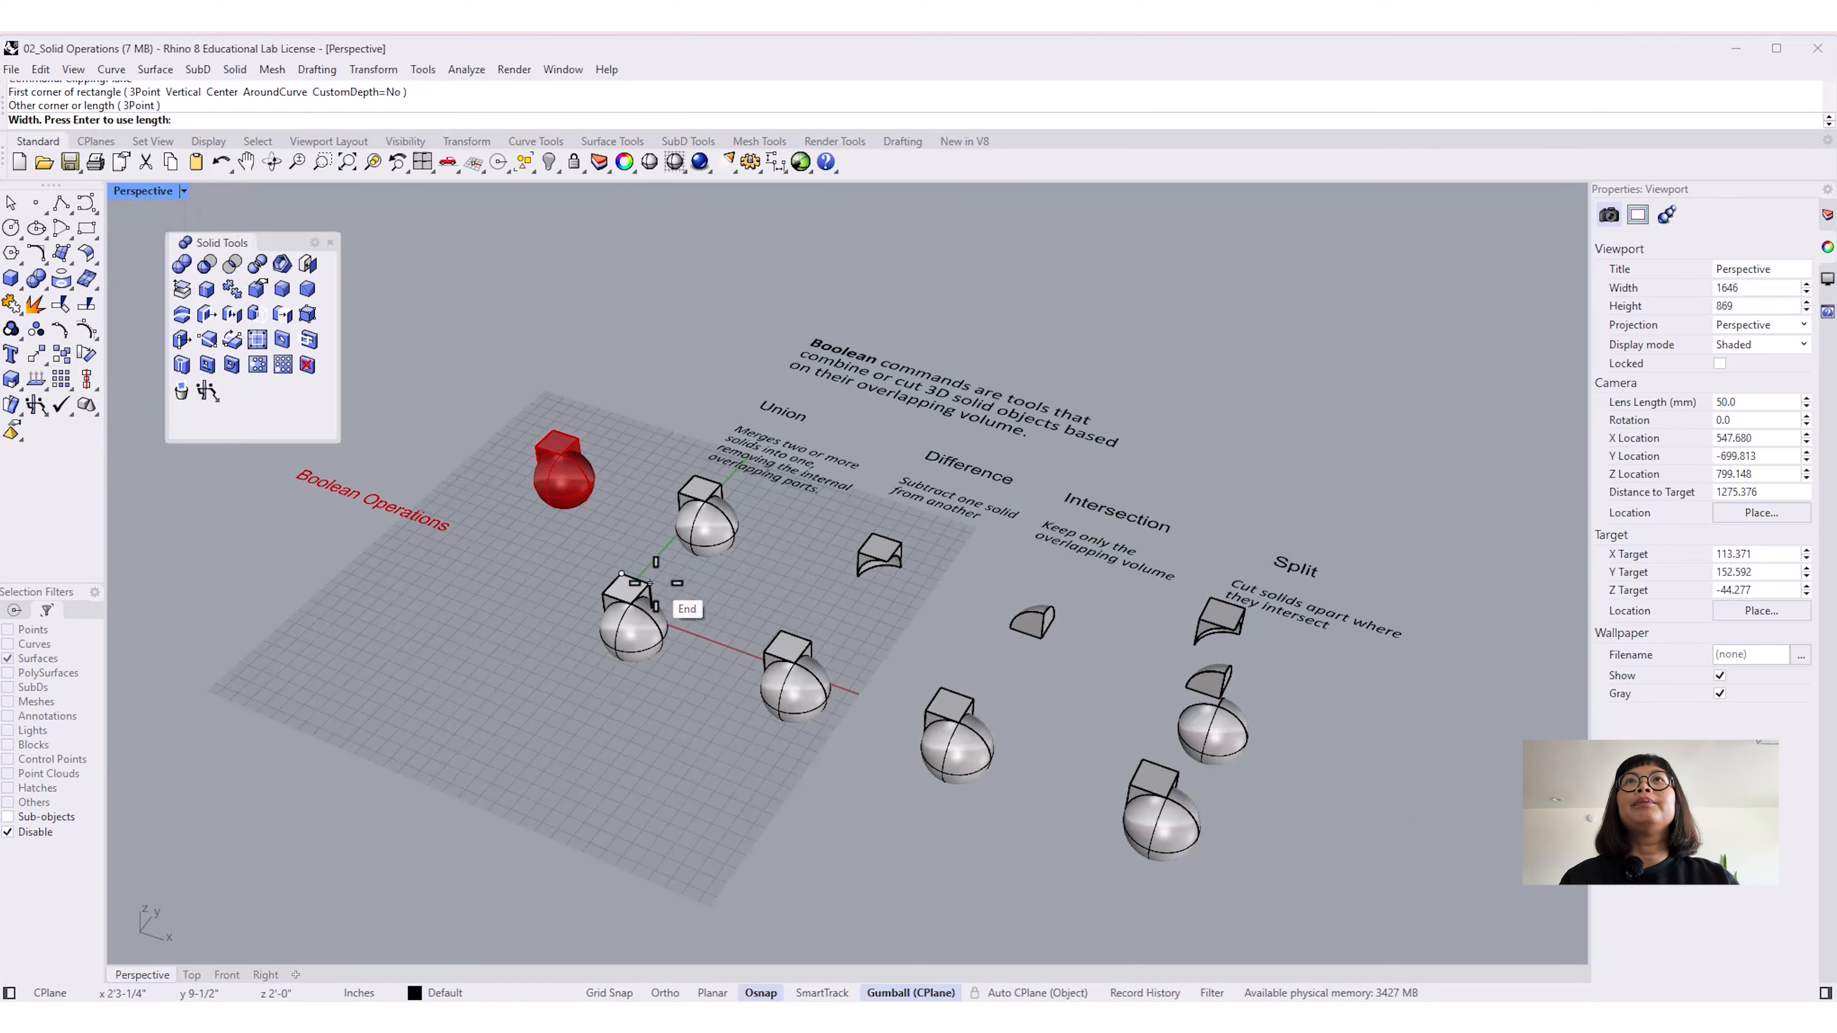
left_click(642, 596)
Step: Lower the clipping plane through the solids and compare the section of the unioned solid with those of the unjoined pairs
left_click(646, 605)
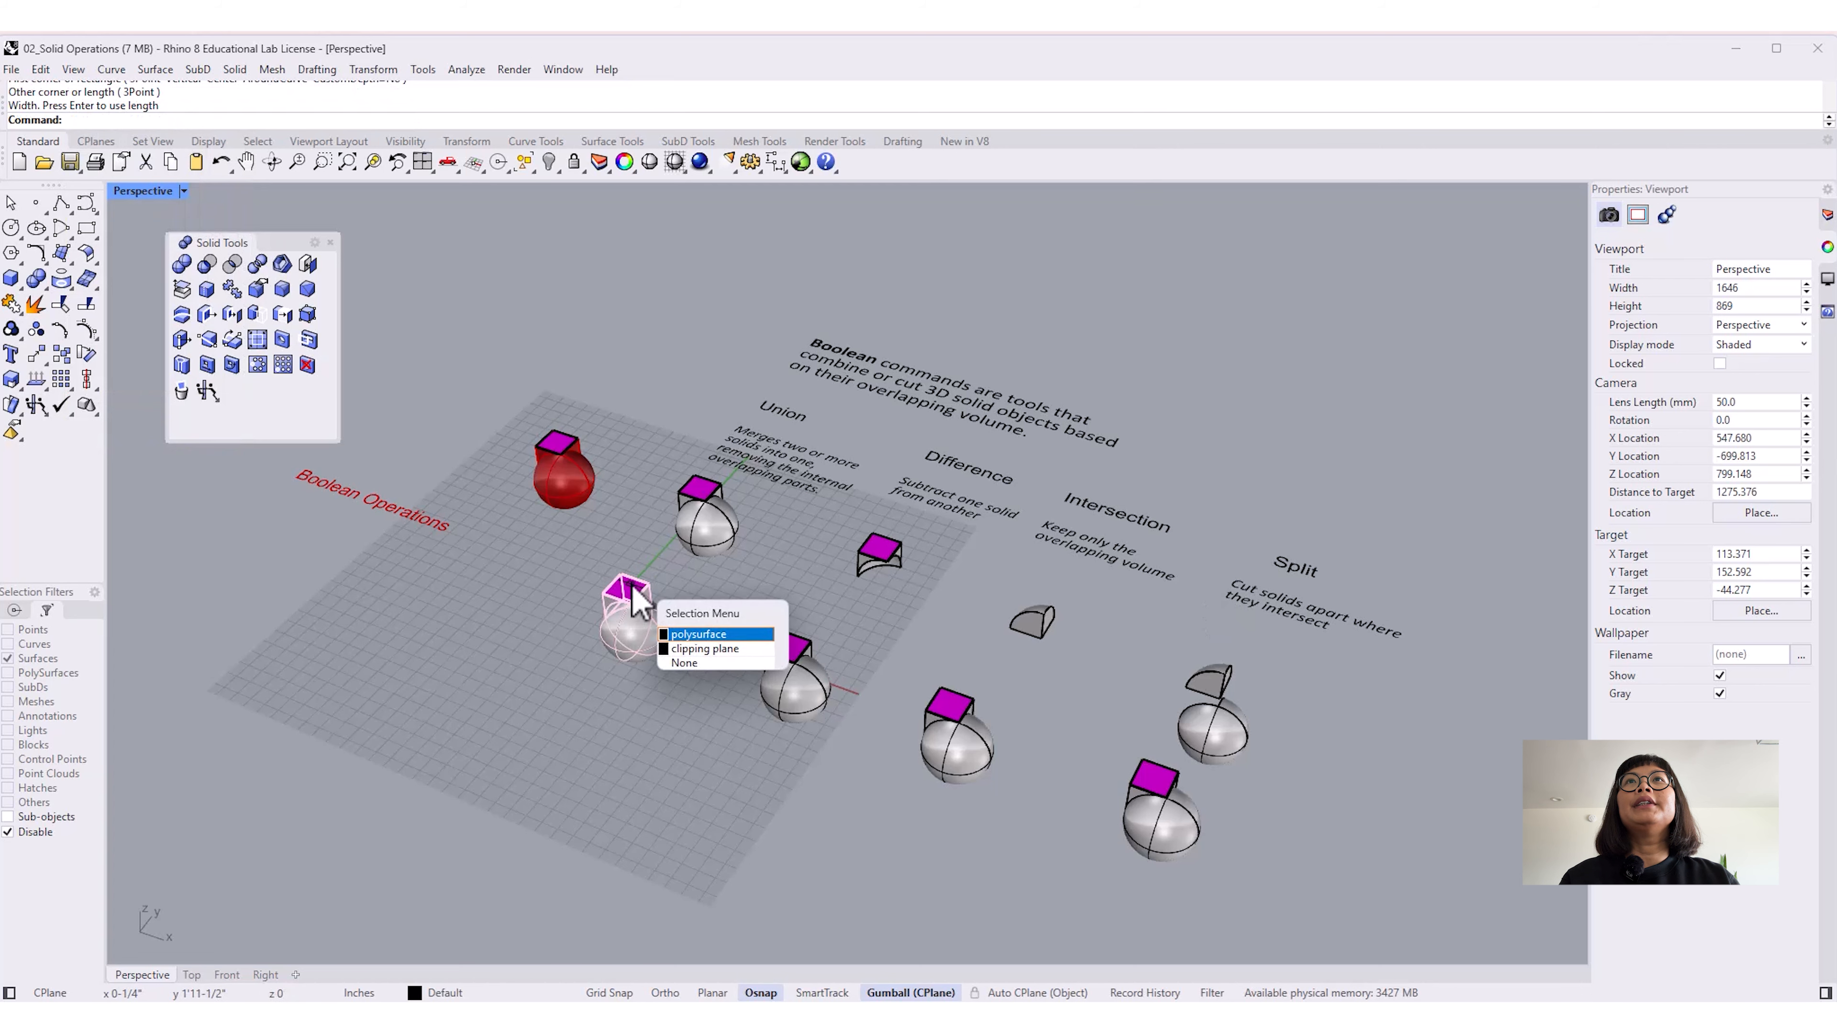
left_click(701, 647)
left_click_drag(627, 544, 634, 547)
right_click_drag(669, 739, 839, 739)
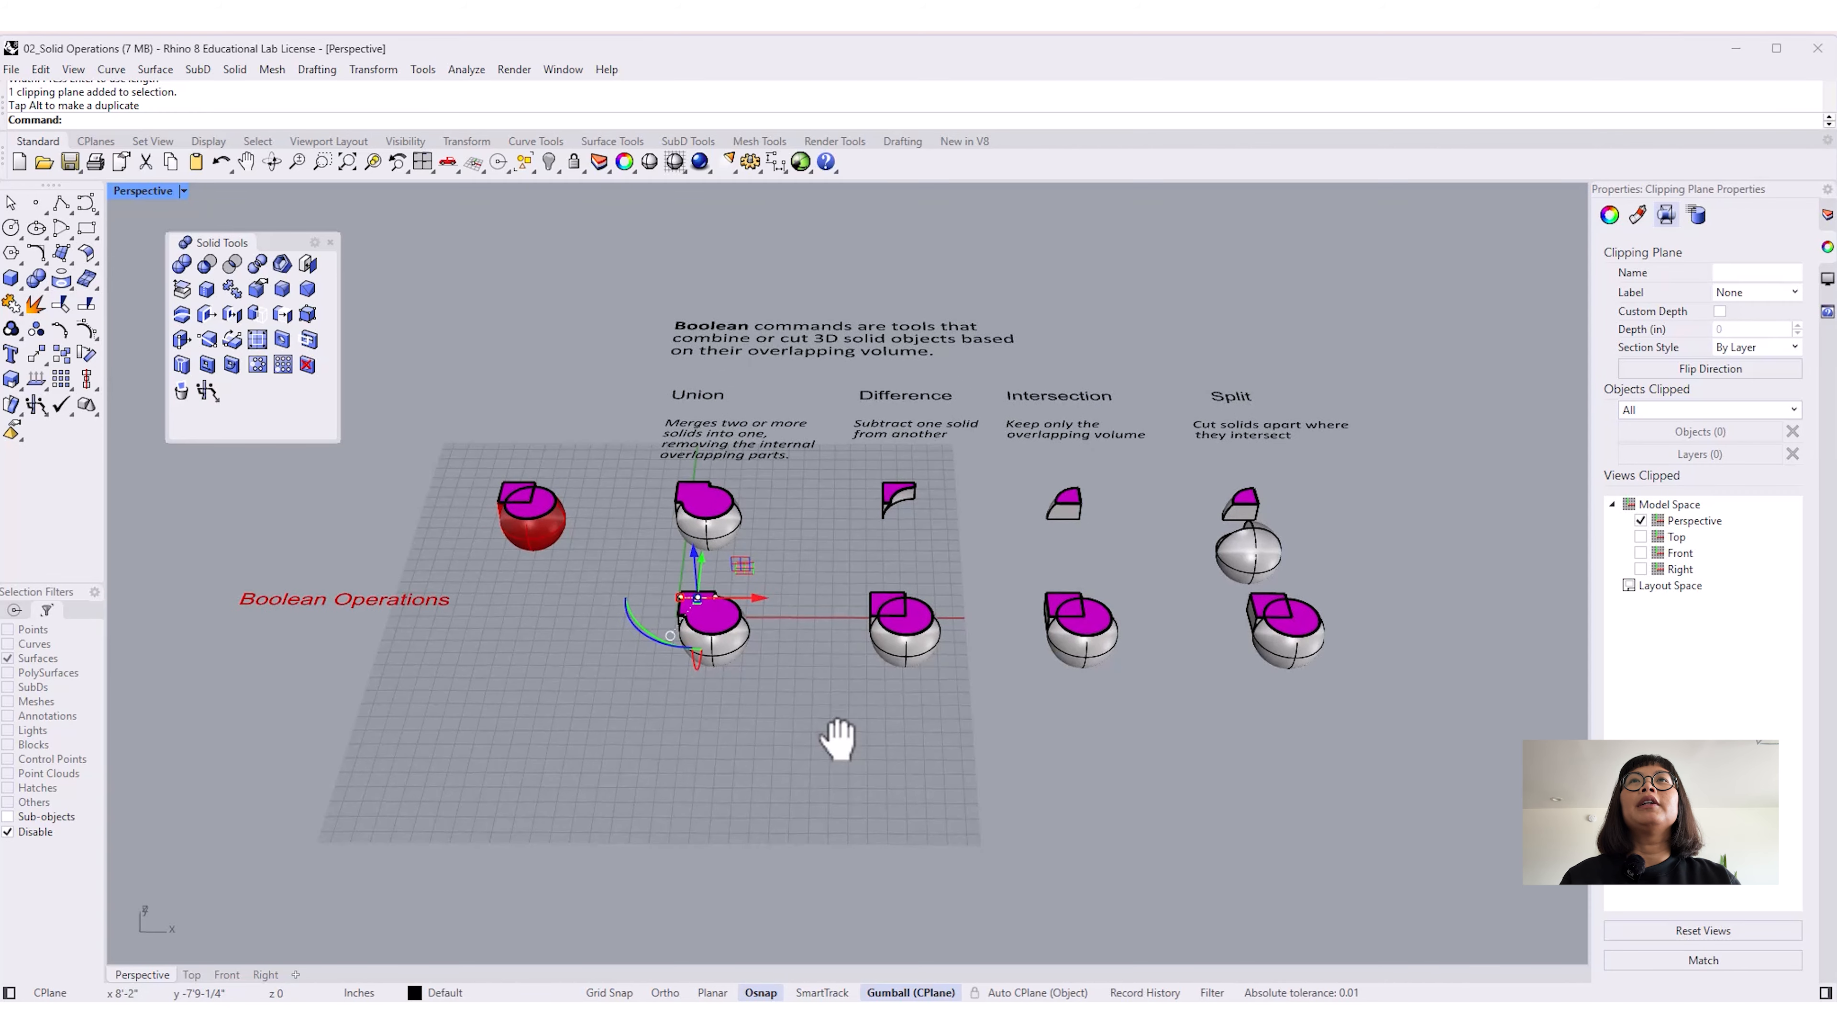
right_click_drag(813, 747, 730, 737)
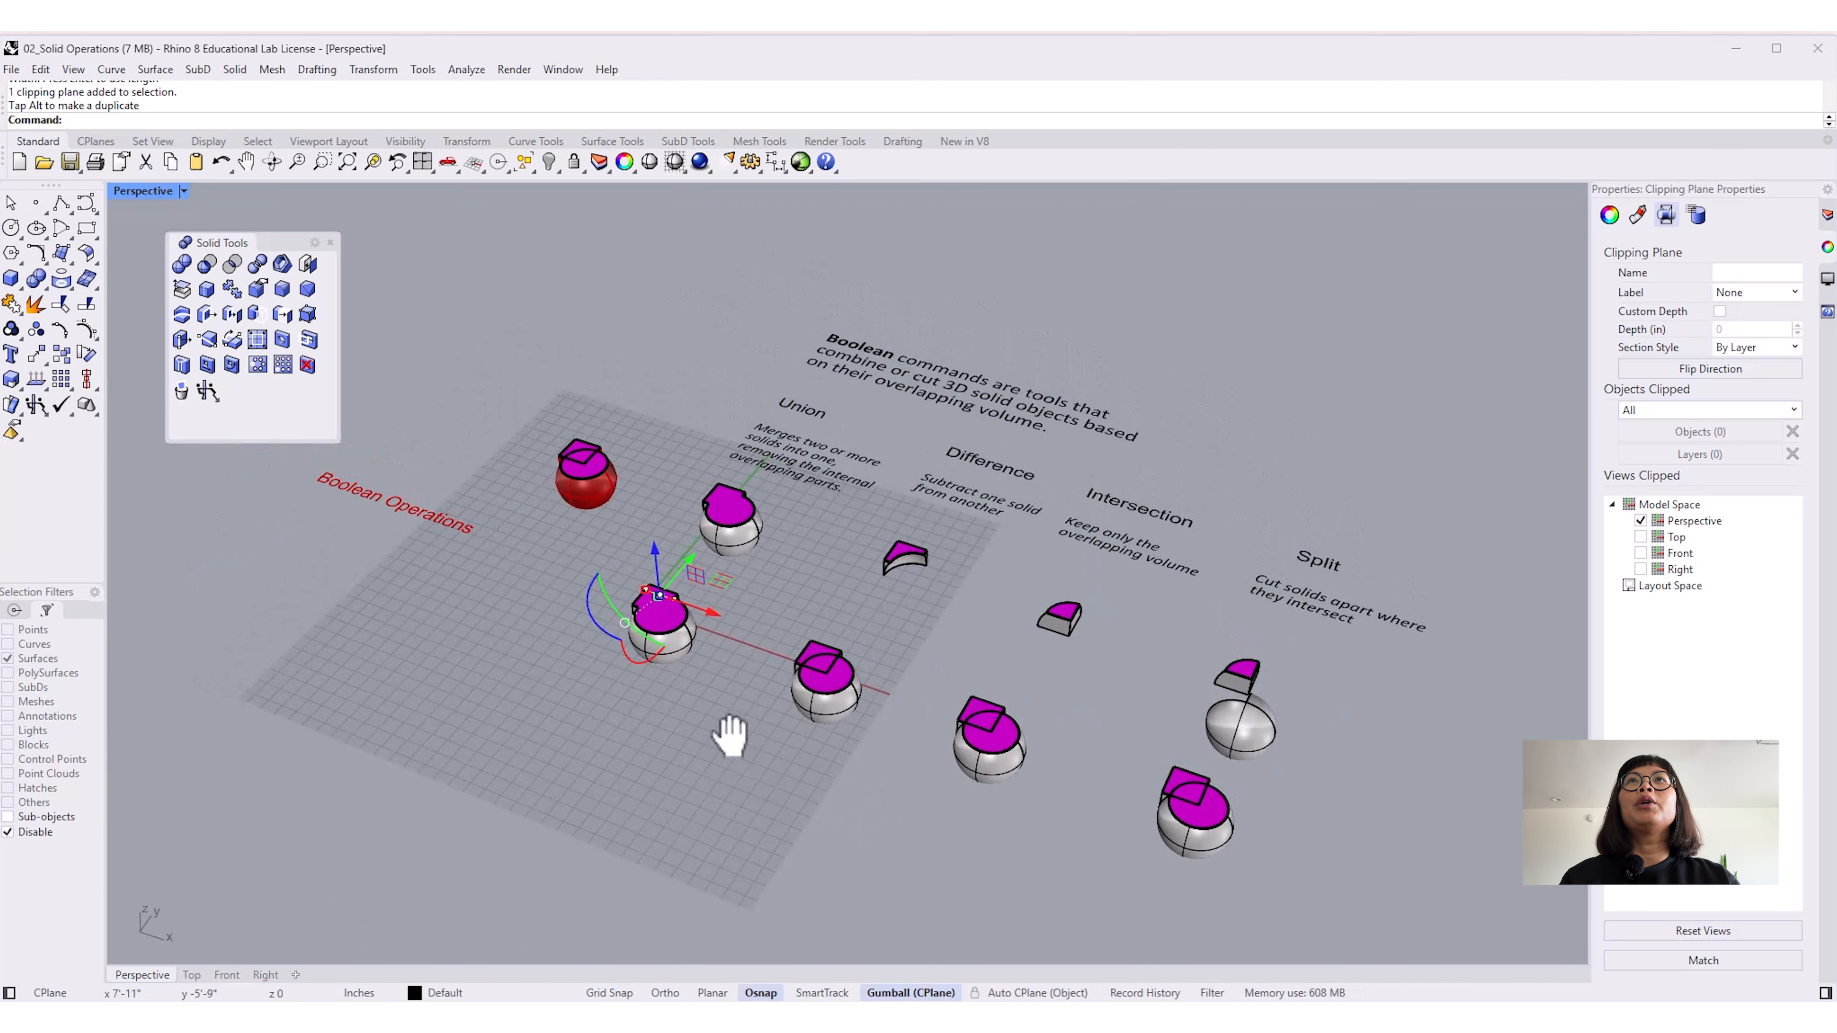
Step: Select the clipping plane and delete it
left_click(715, 695)
left_click(663, 602)
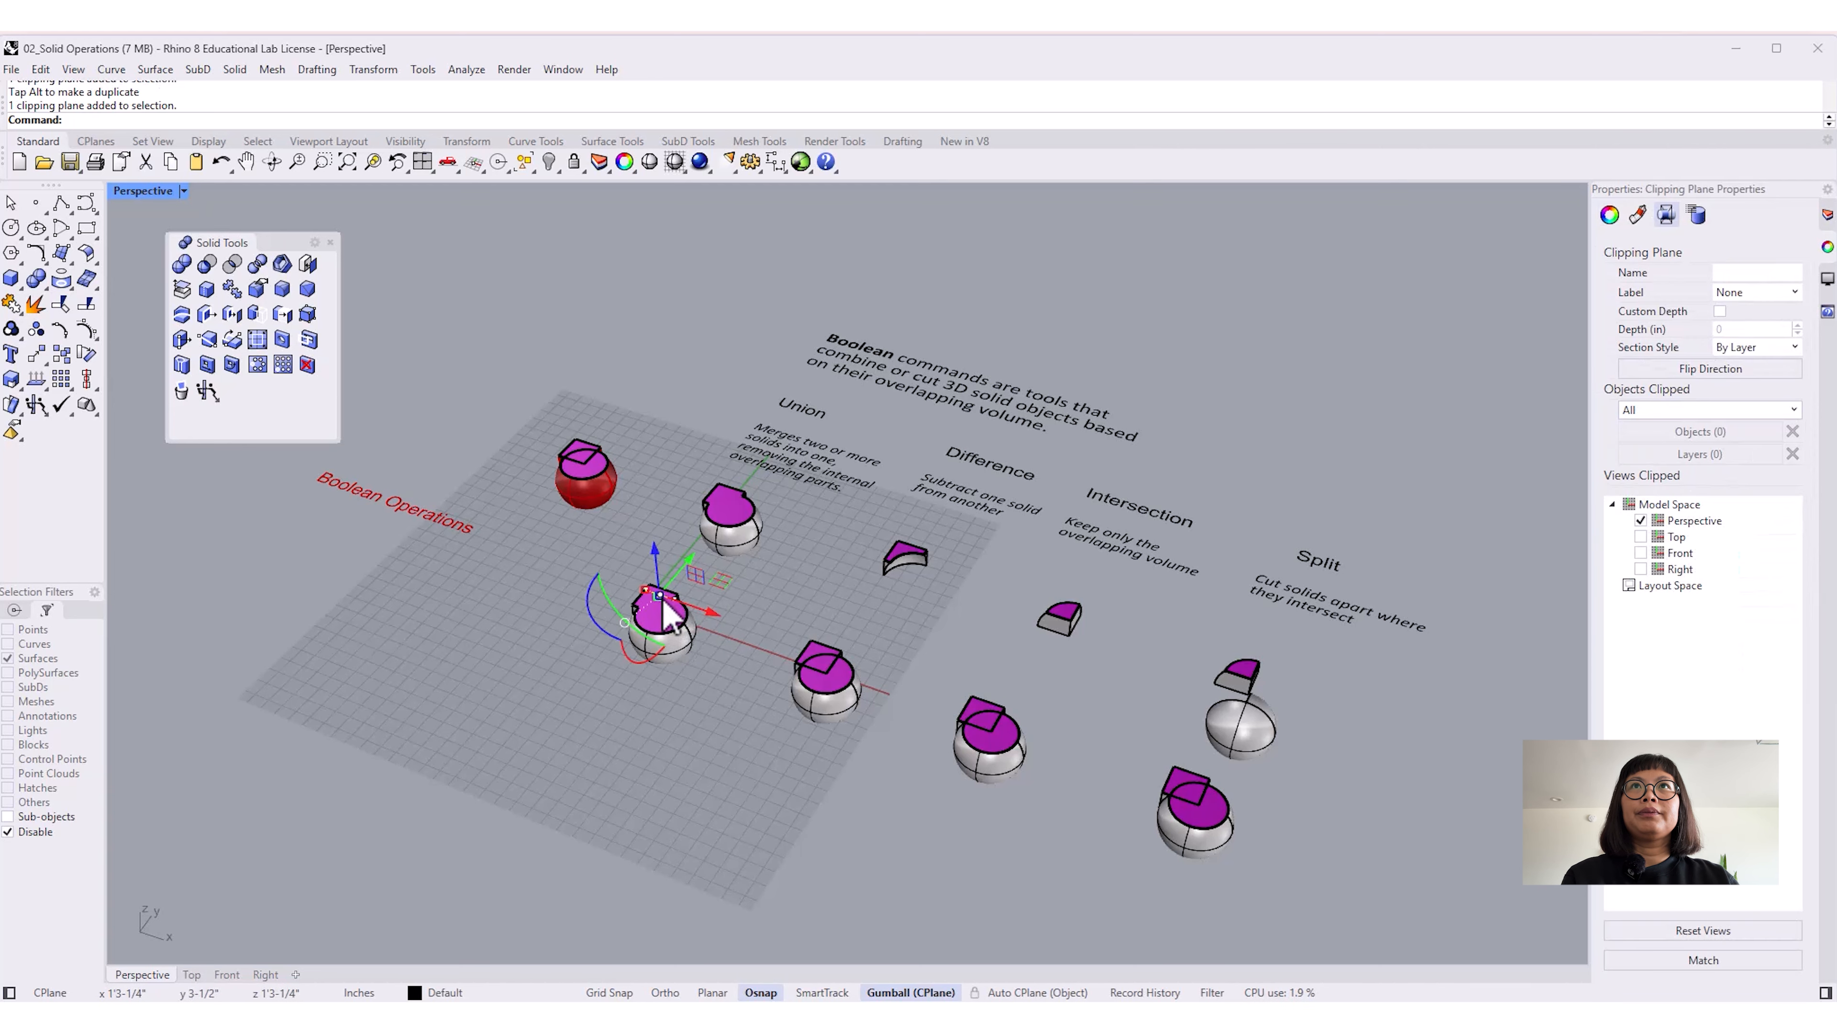
key("Delete")
Step: Boolean-subtract the sphere from the box in the pair in front of the Difference sample, with DeleteInput=Yes and DeleteCutters=No
right_click_drag(783, 726, 808, 770, "shift")
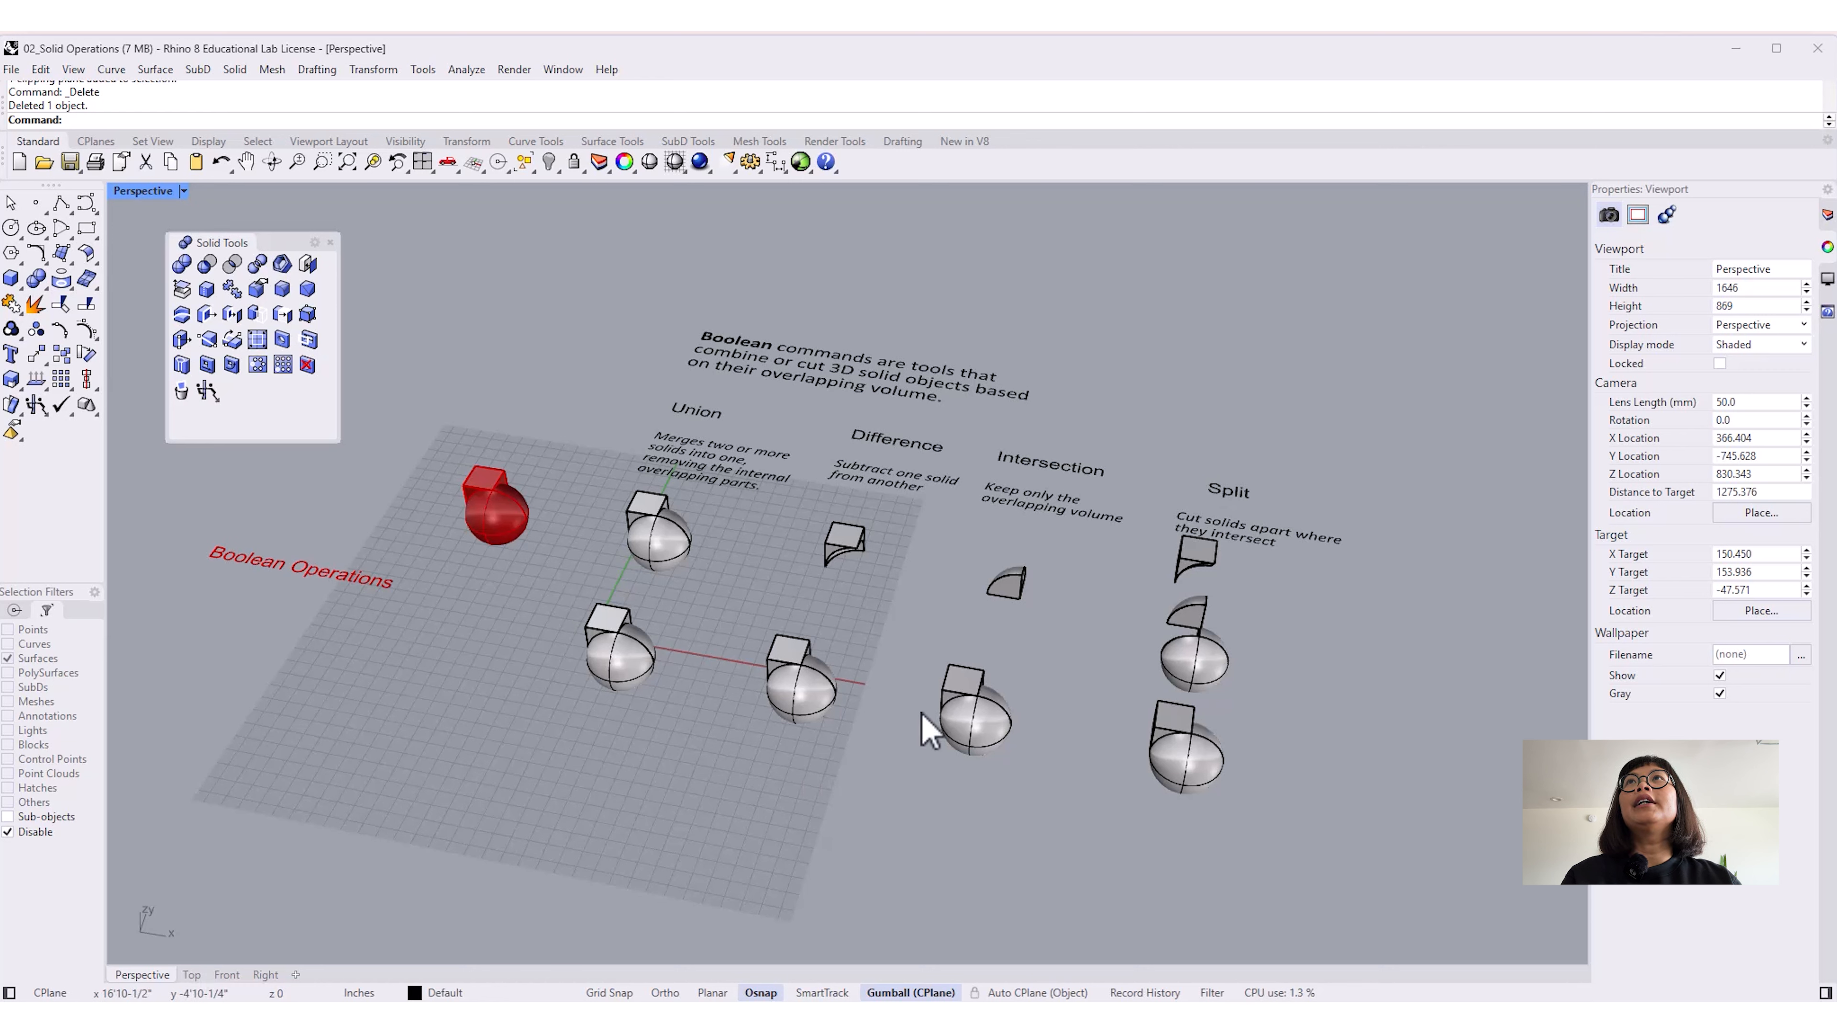
left_click(206, 265)
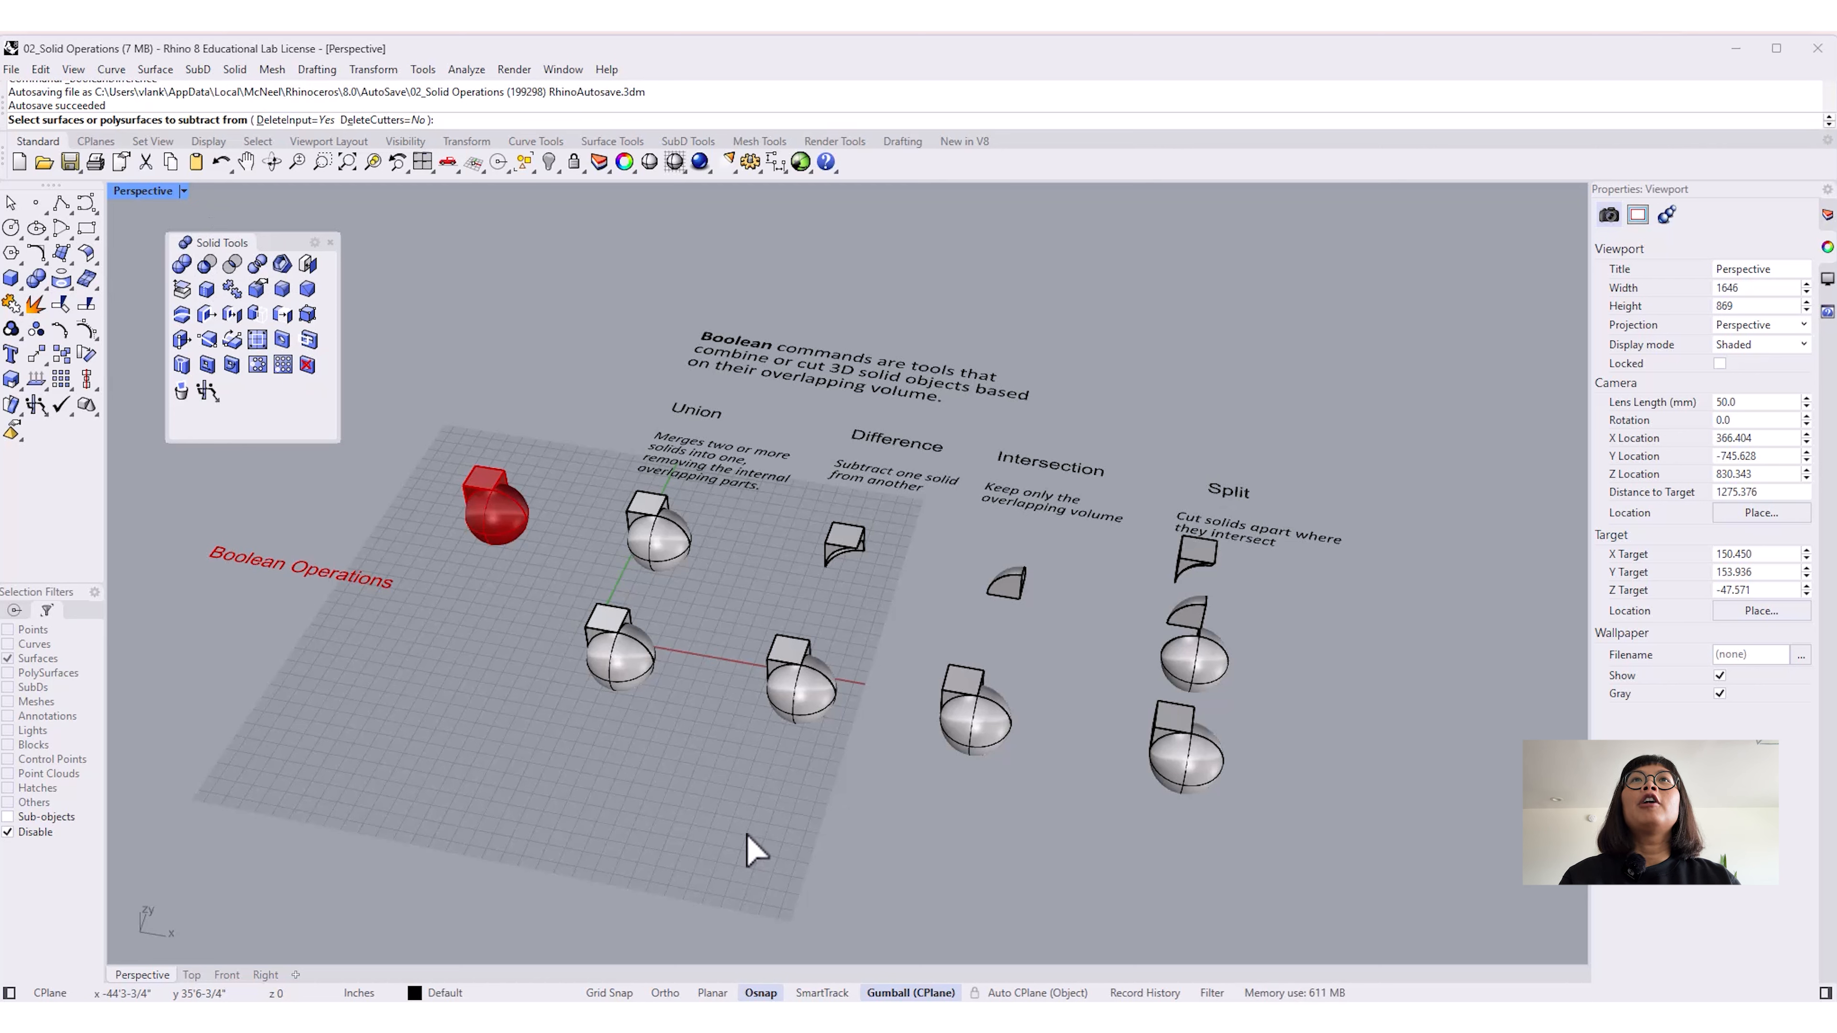
left_click(789, 648)
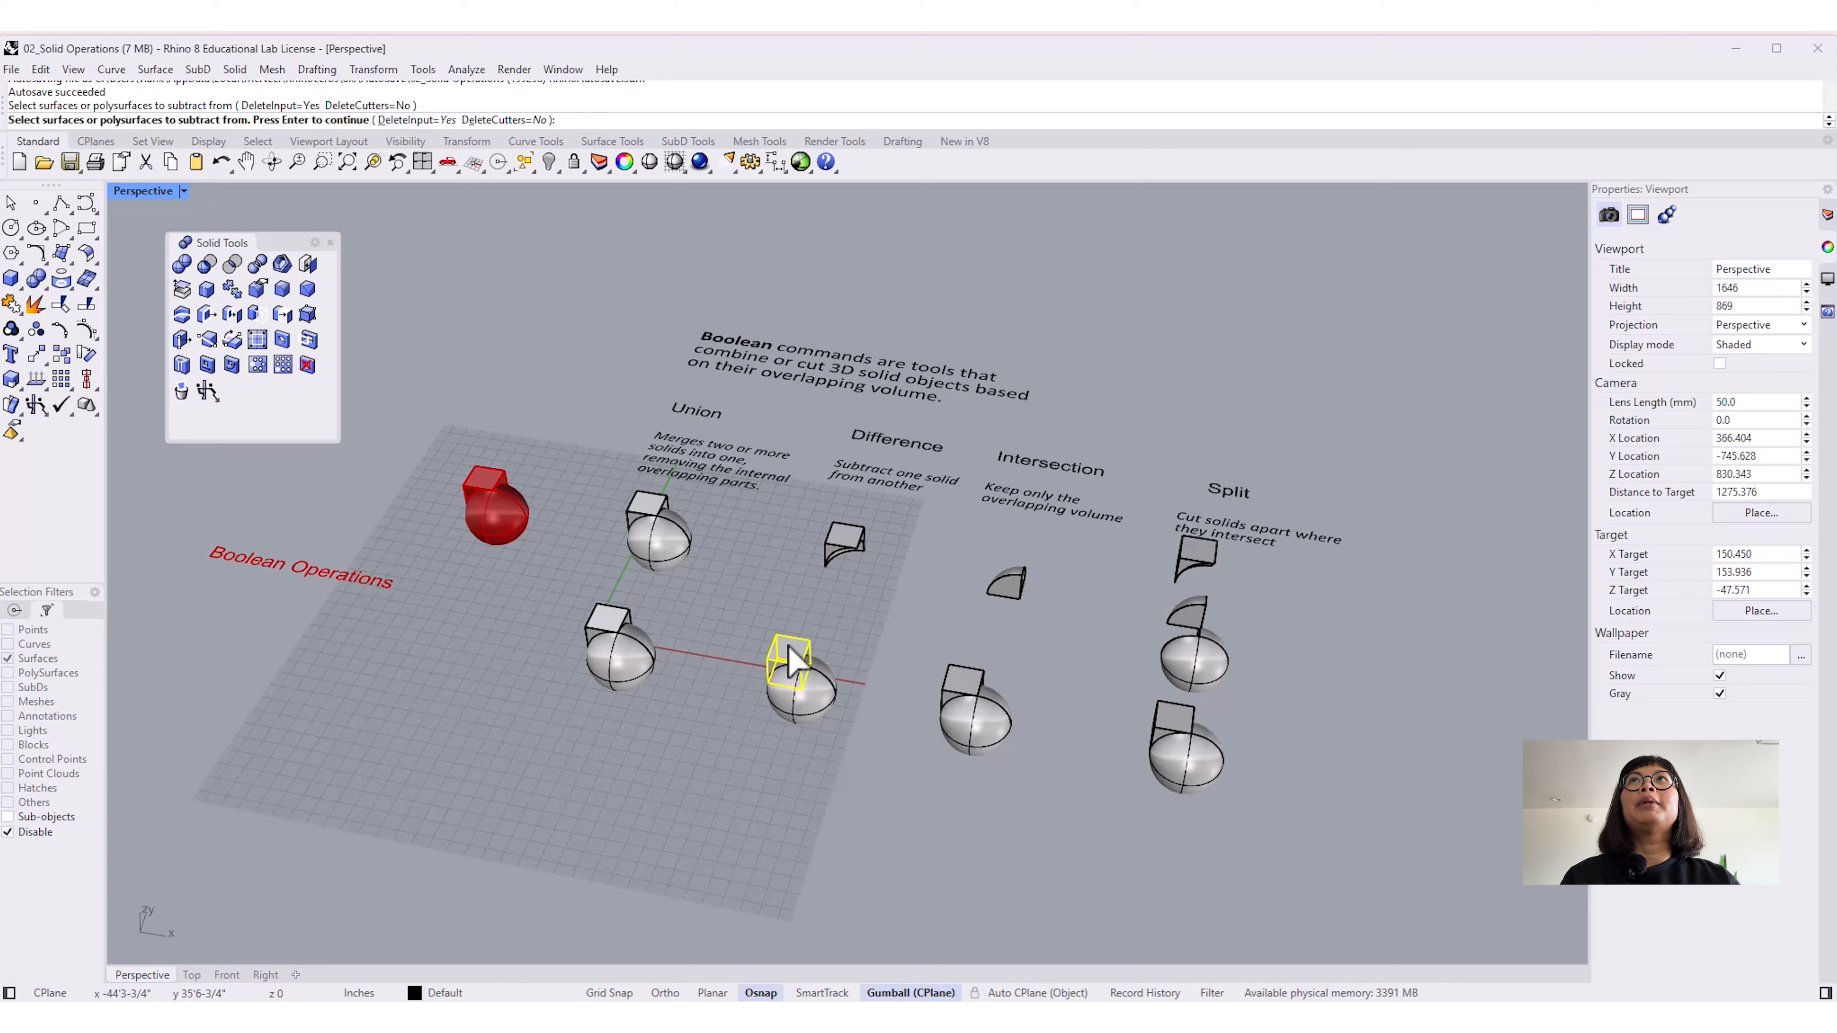
key("Return")
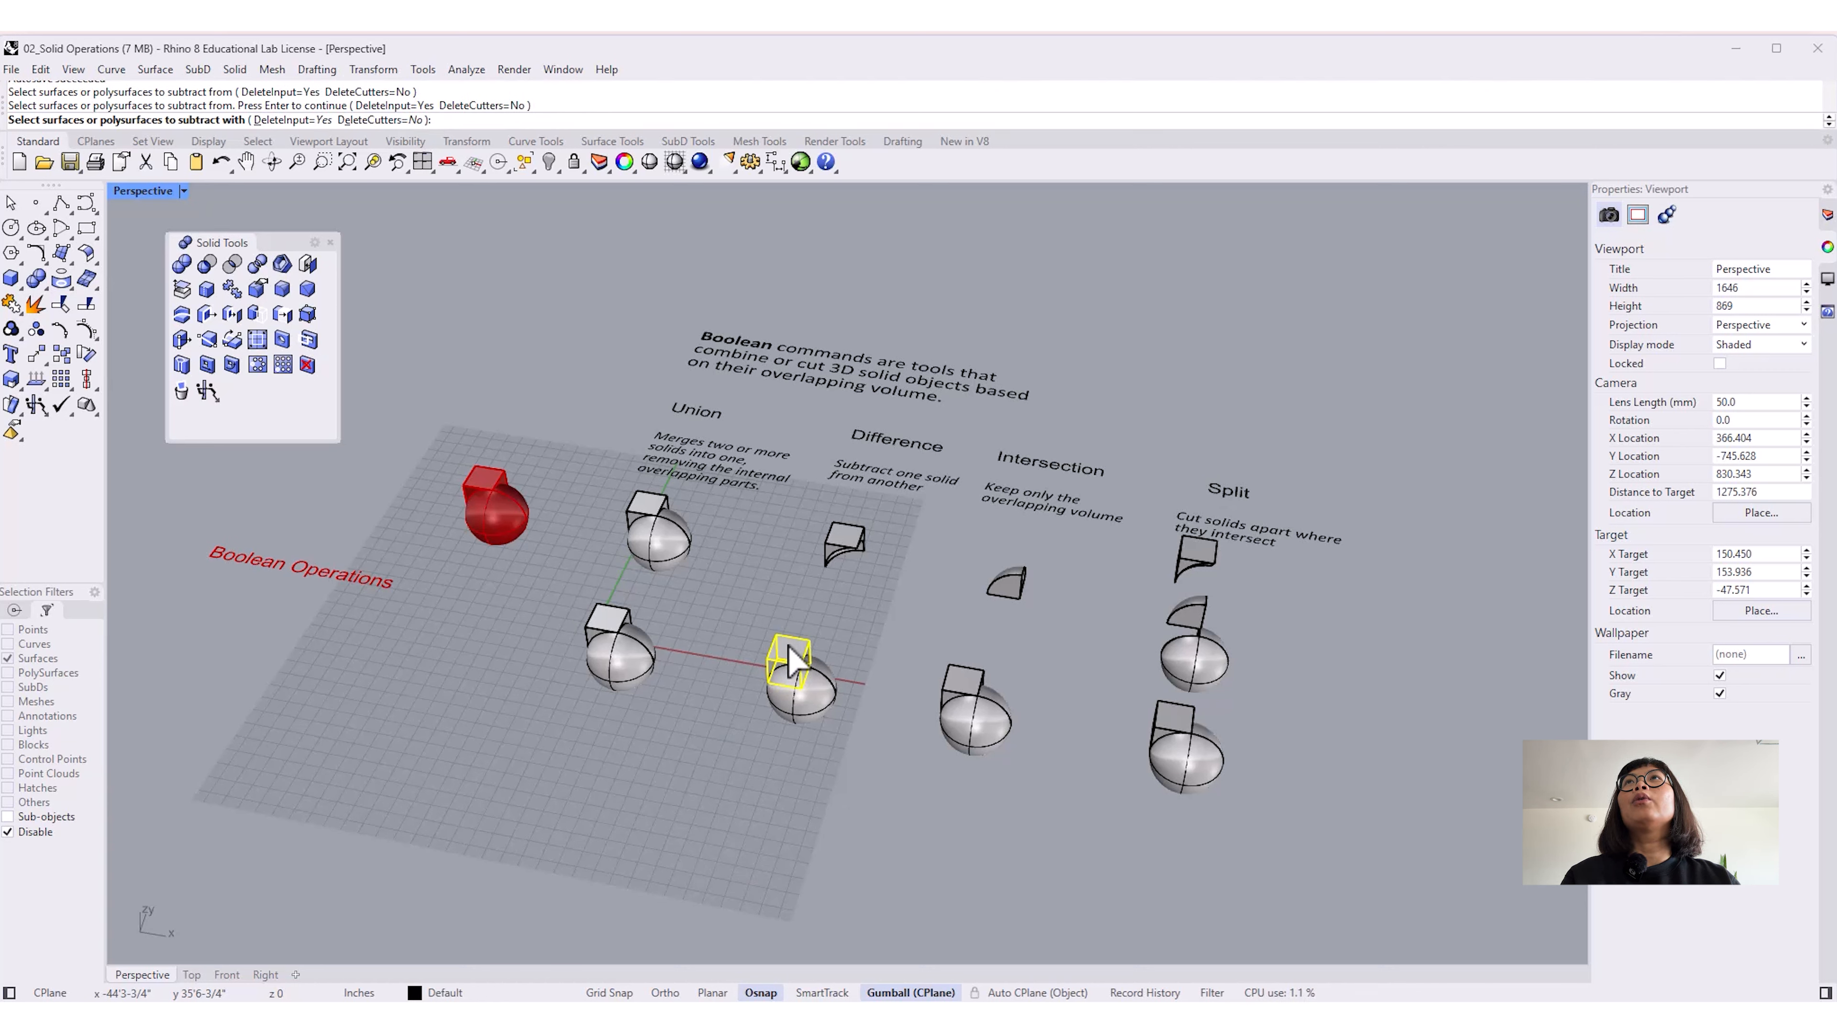
left_click(810, 719)
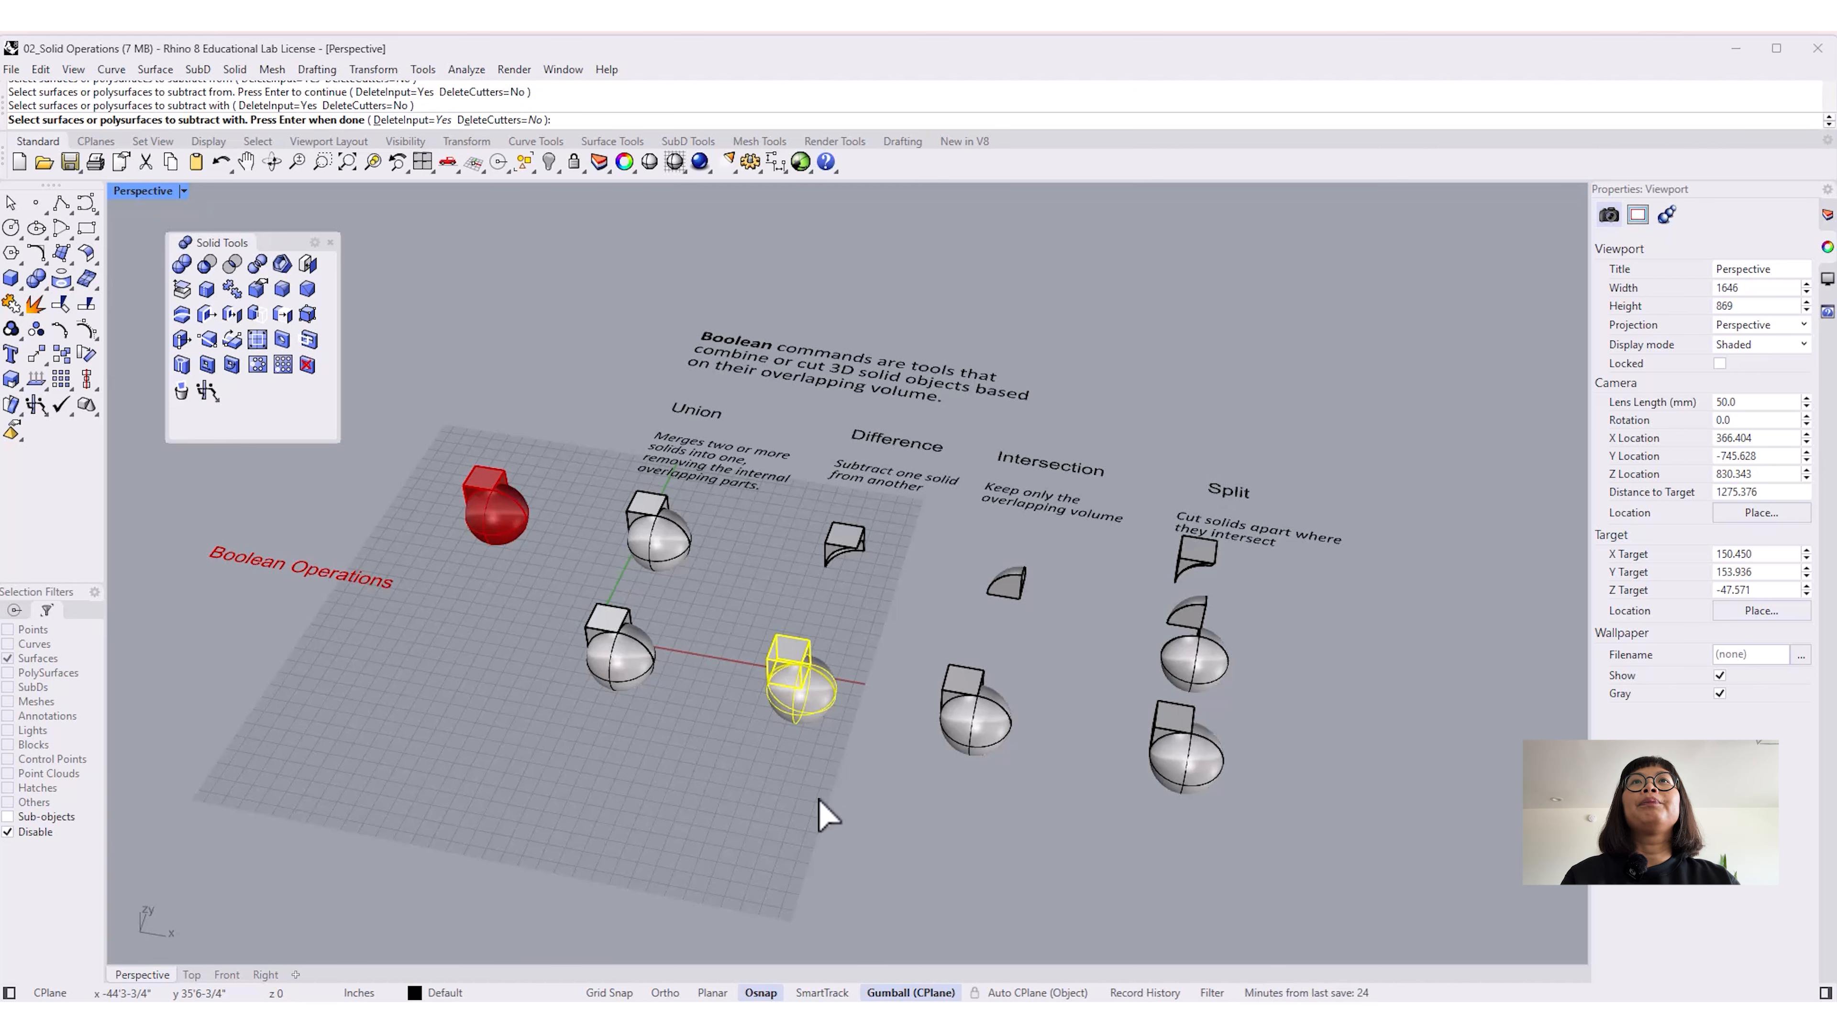
key("Return")
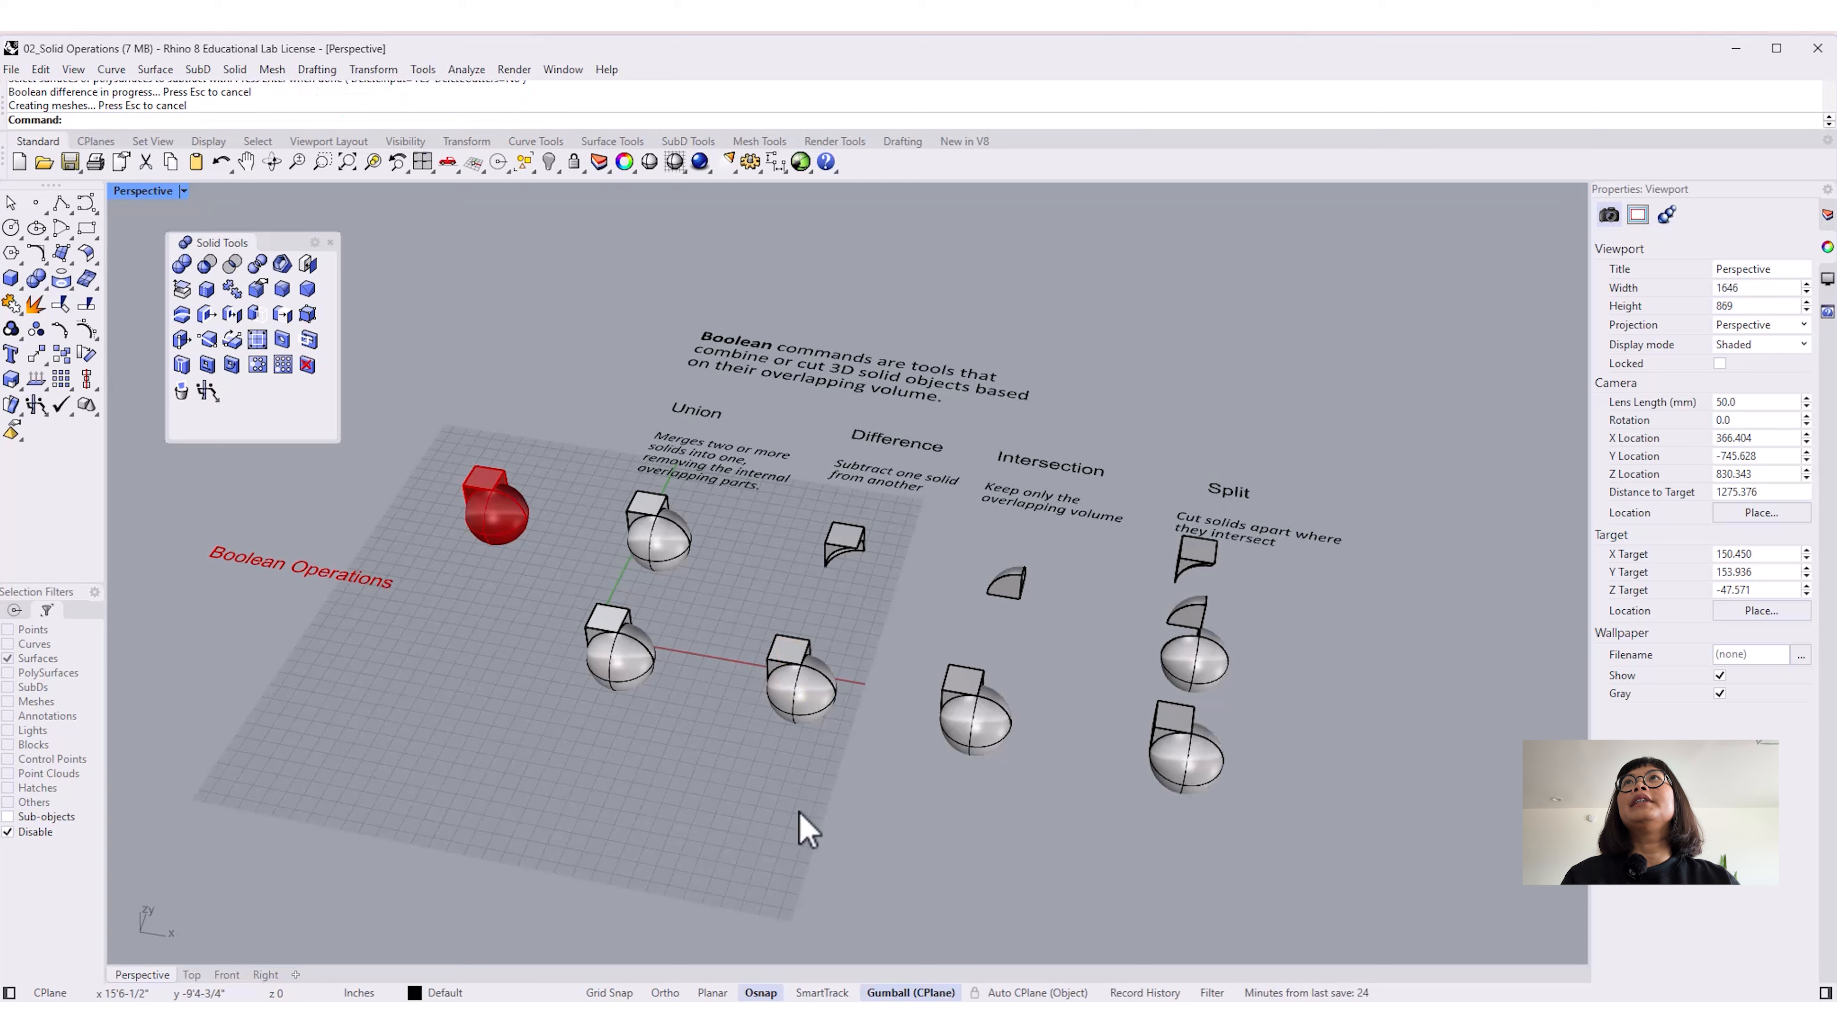
Step: Move the retained cutter sphere forward, away from the cut box of the Difference pair, to expose the subtraction
right_click_drag(811, 816, 812, 862)
left_click(822, 624)
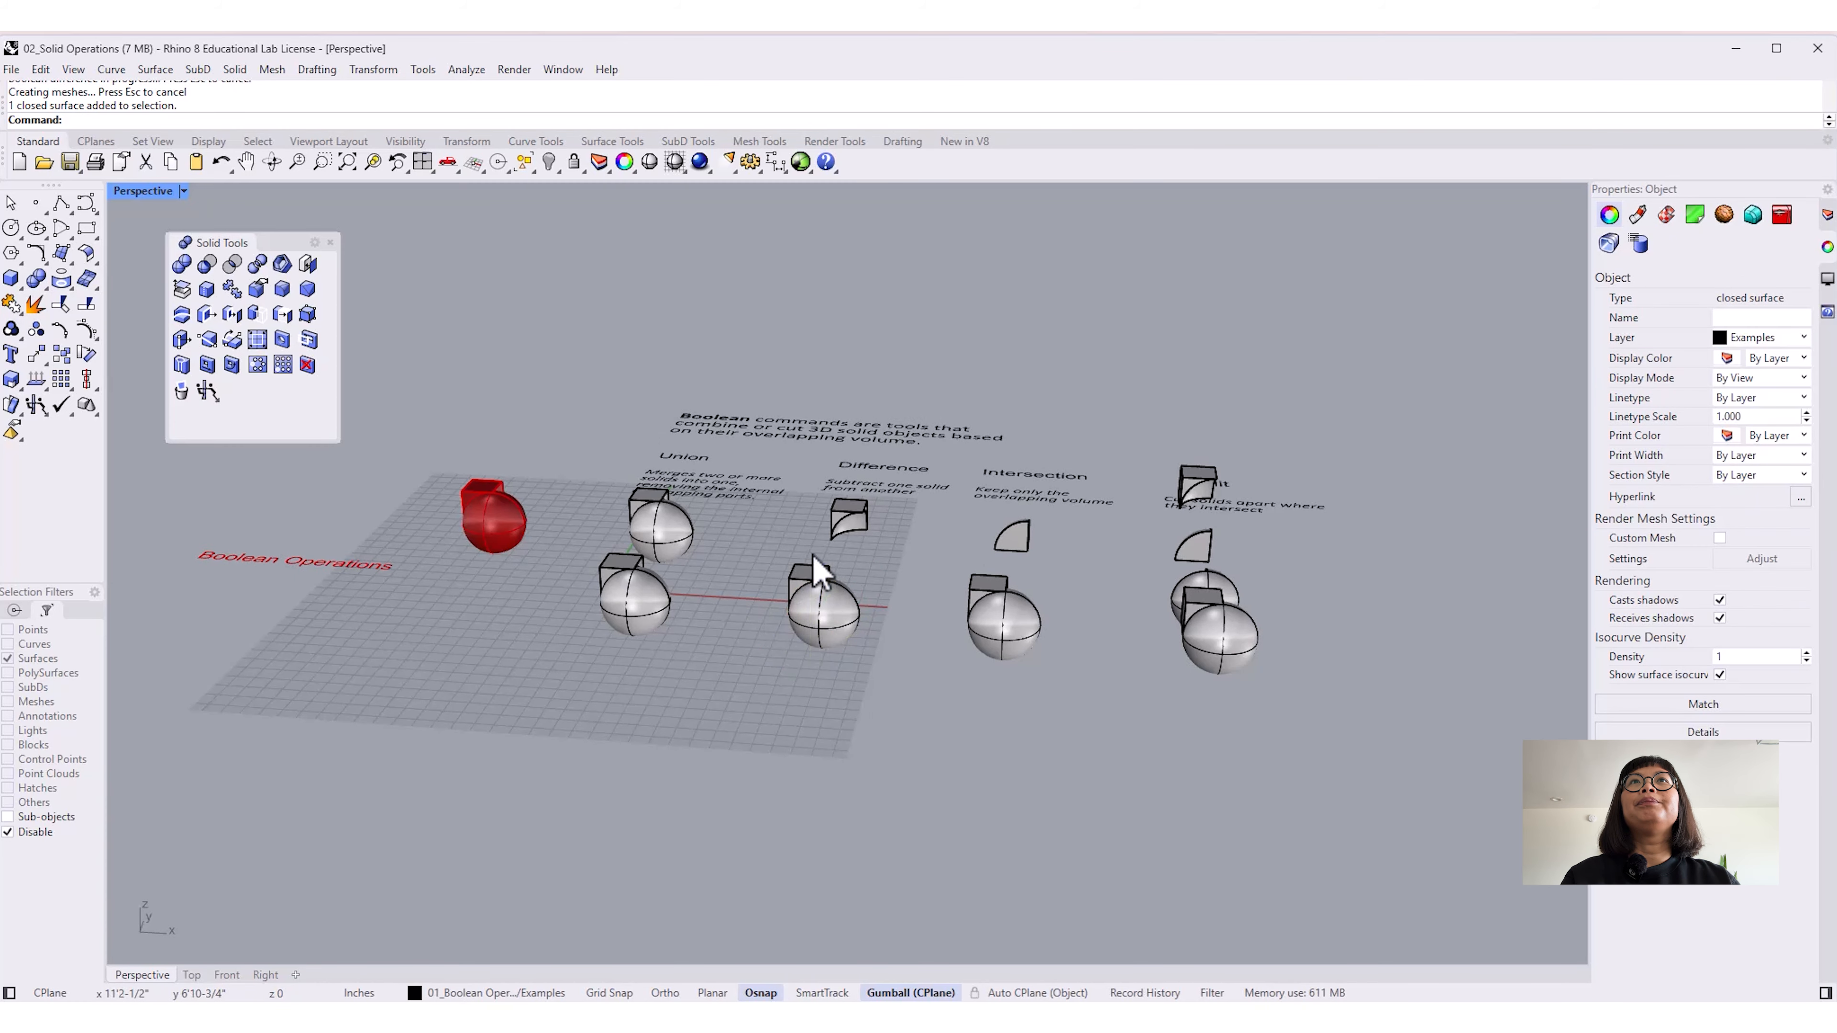
left_click(823, 666)
left_click(841, 635)
left_click_drag(825, 554, 828, 677)
right_click_drag(886, 841, 840, 799)
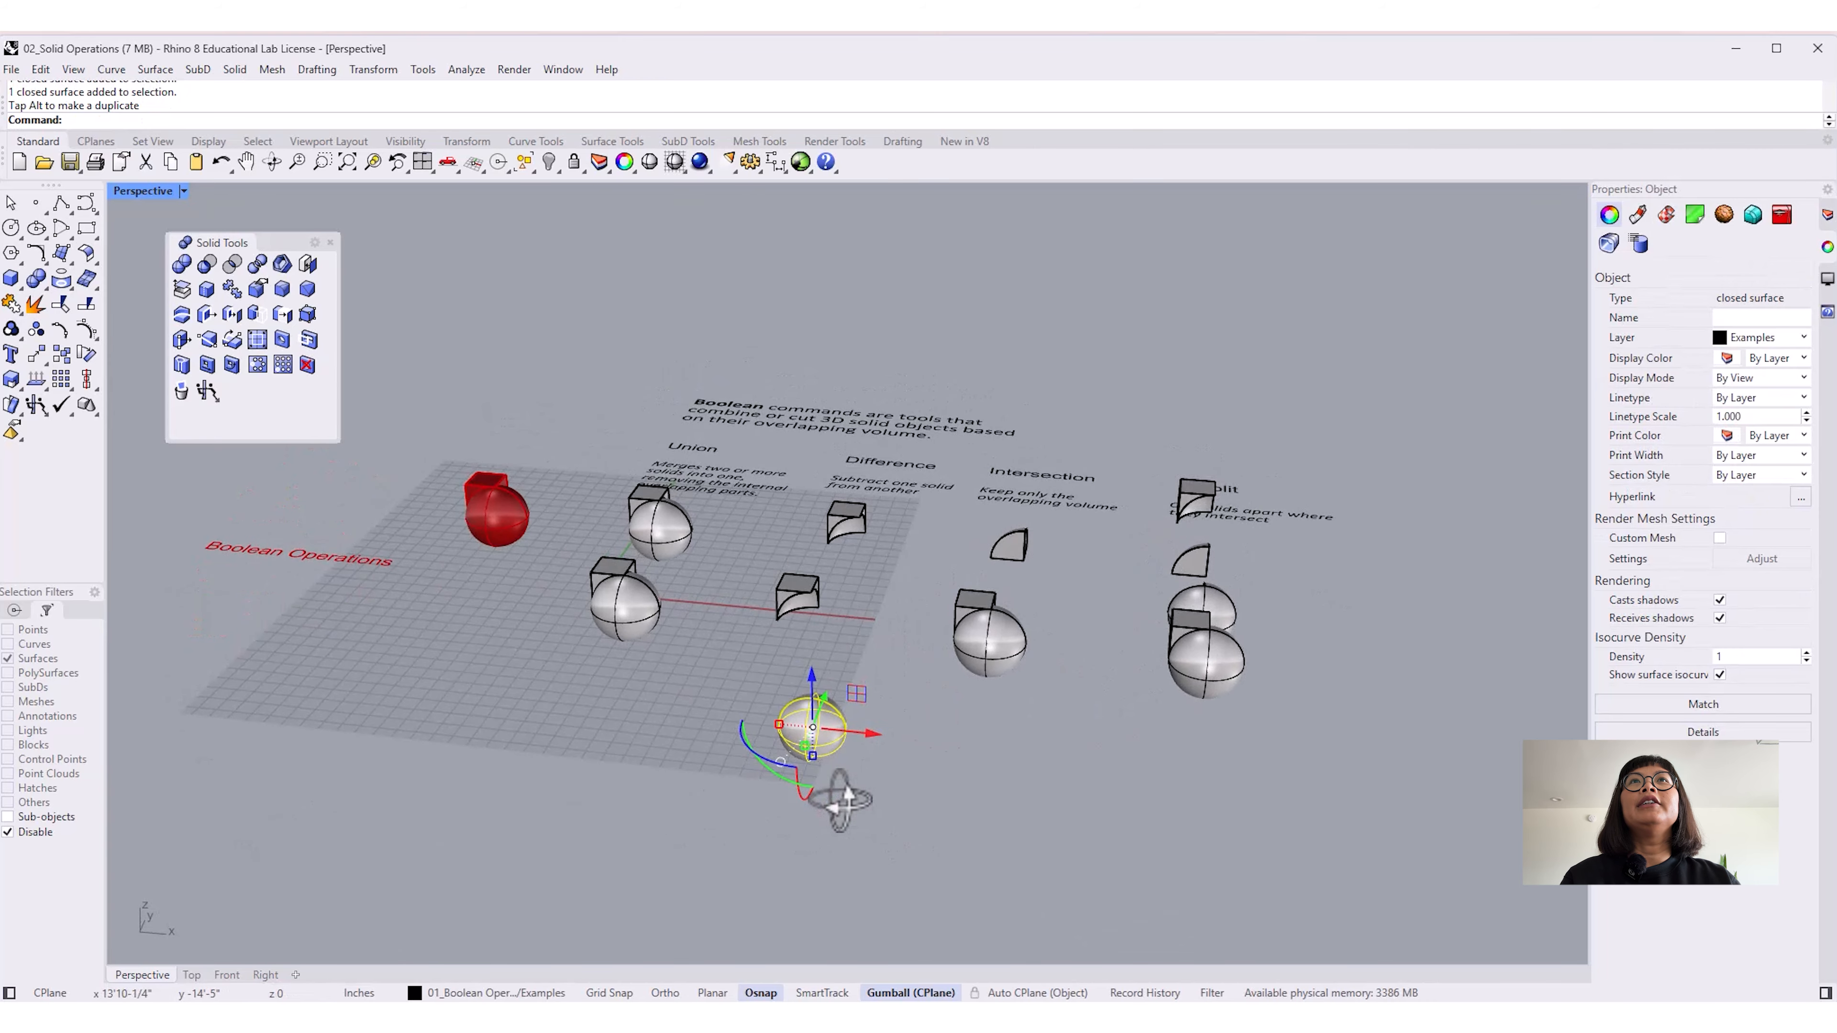
Step: Undo the sphere move and the Boolean difference
left_click(879, 839)
key("ctrl+z")
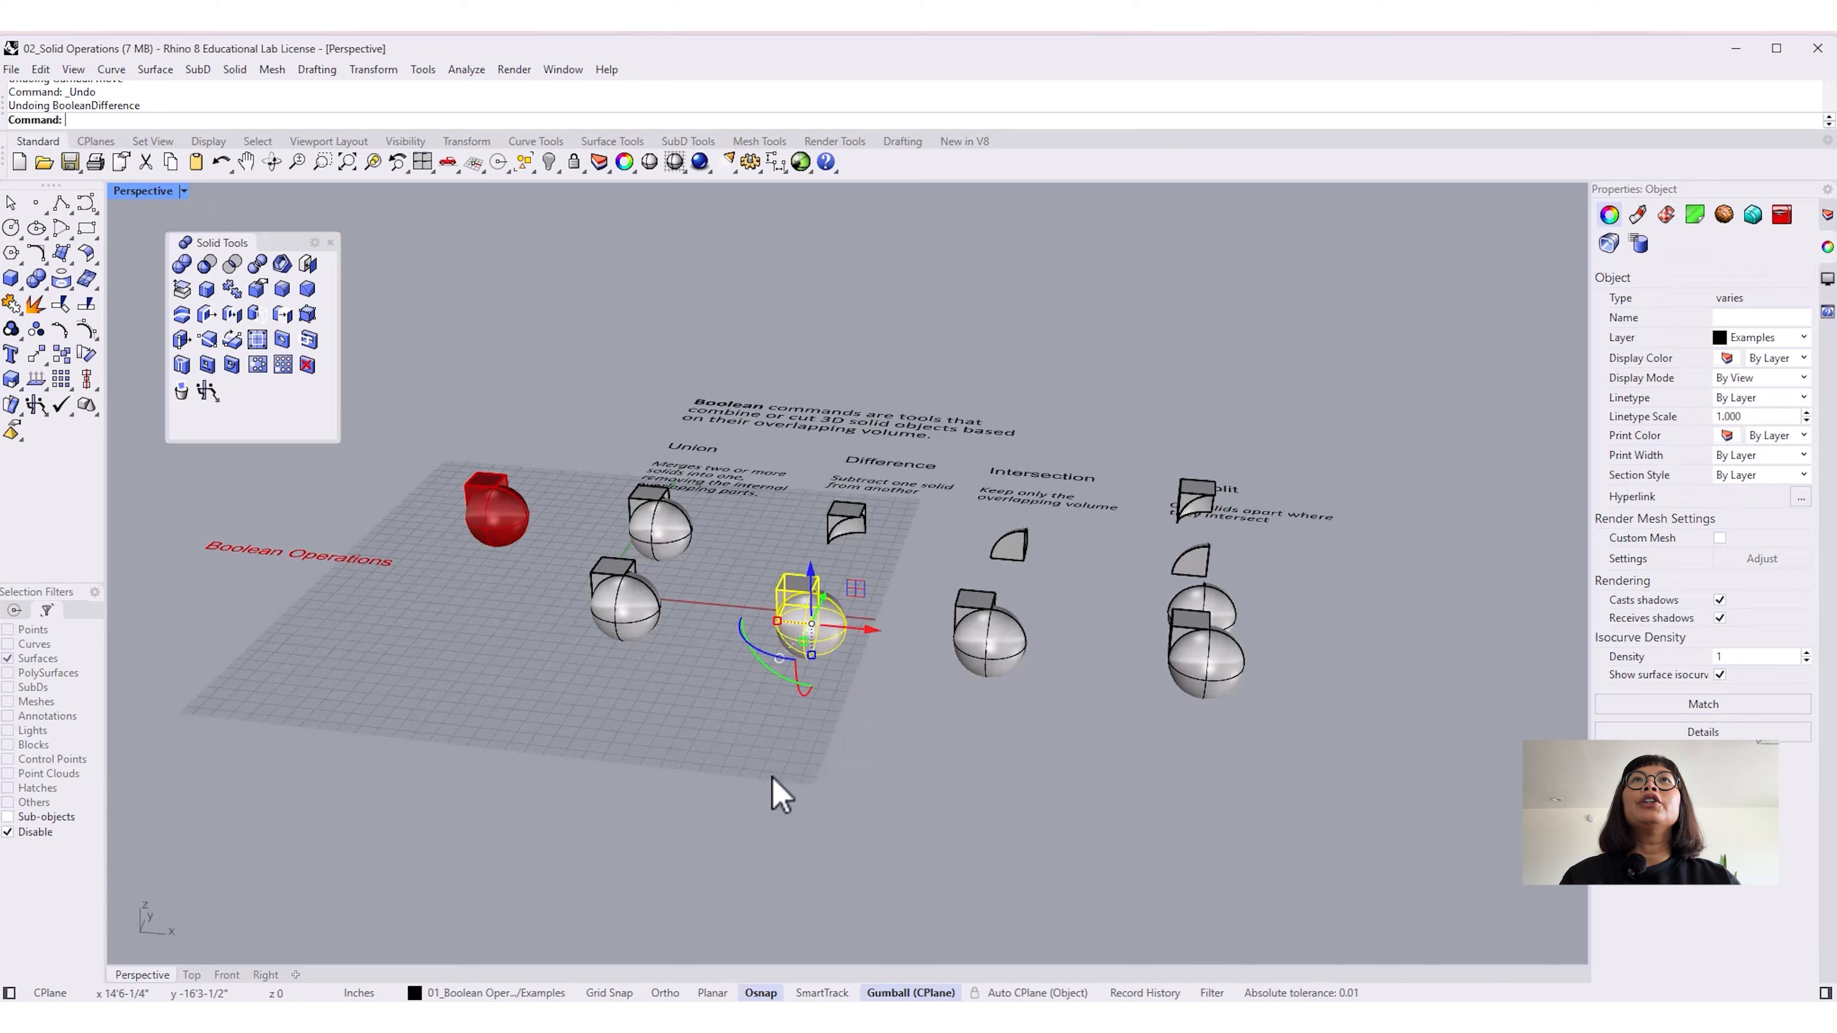
key("ctrl+z")
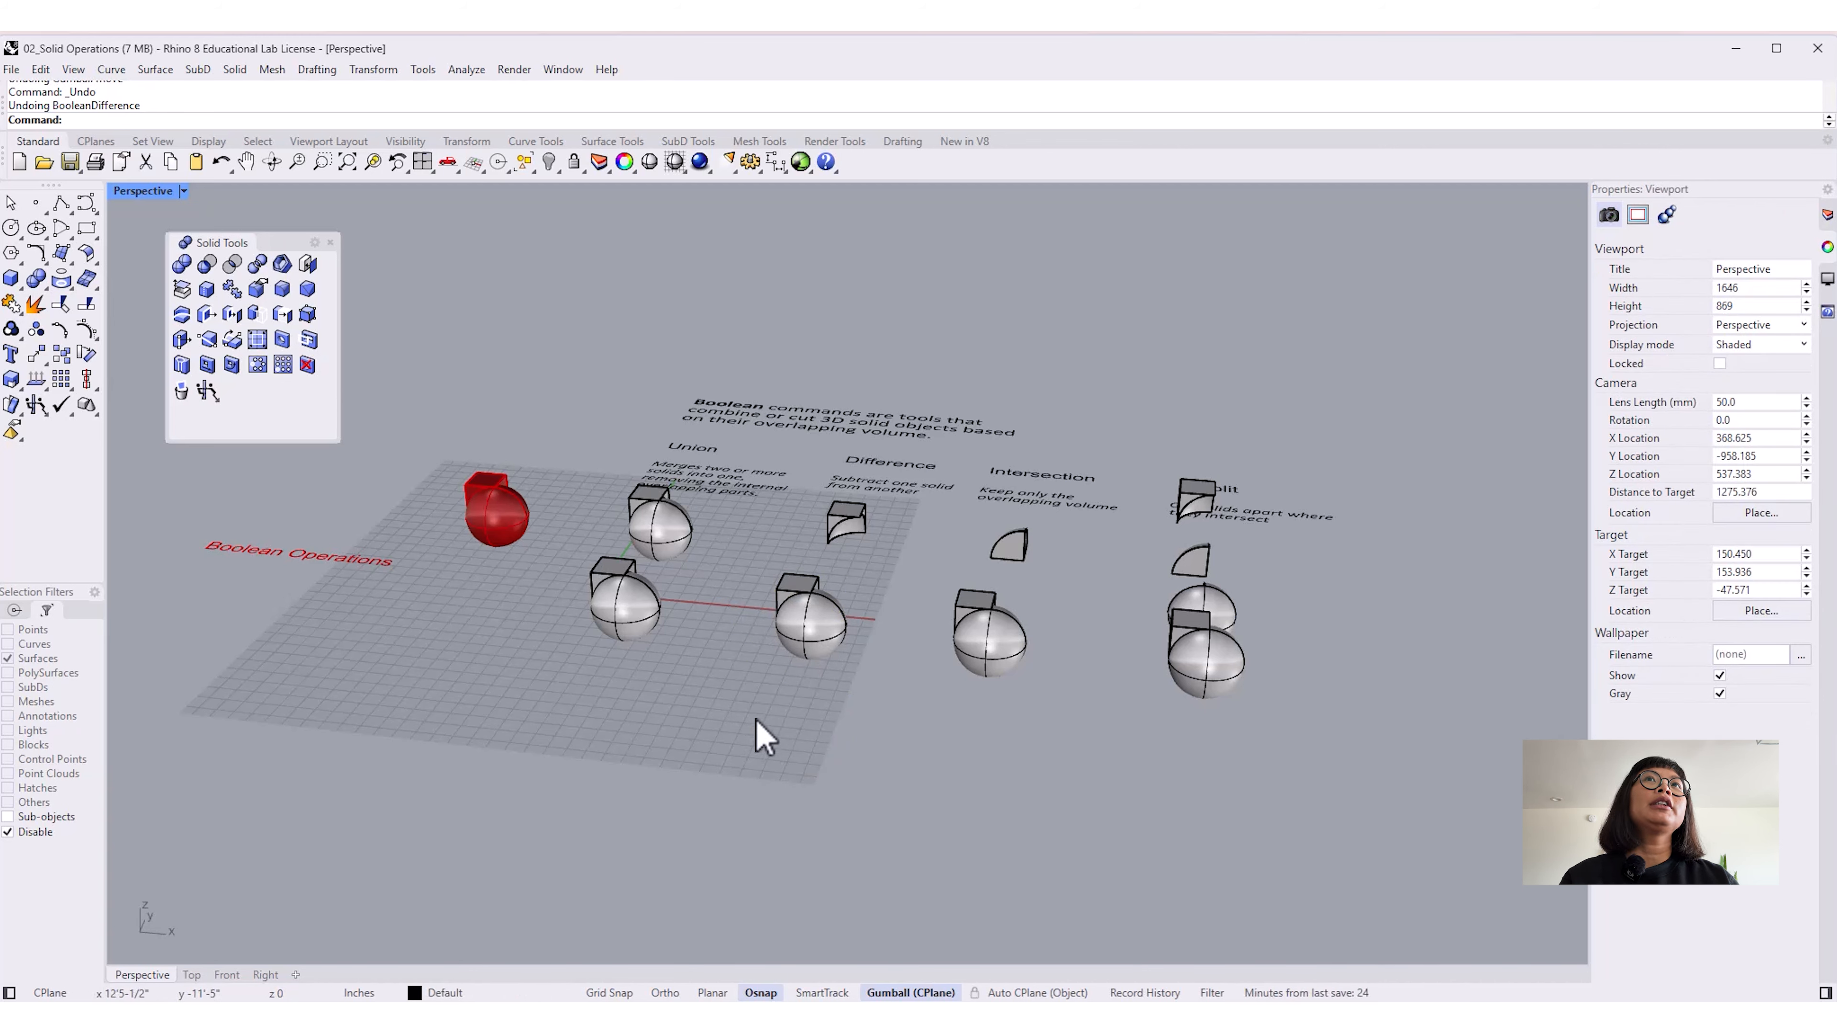
Step: Select the sphere and the box of the Difference pair individually to identify the two separate inputs
left_click(822, 650)
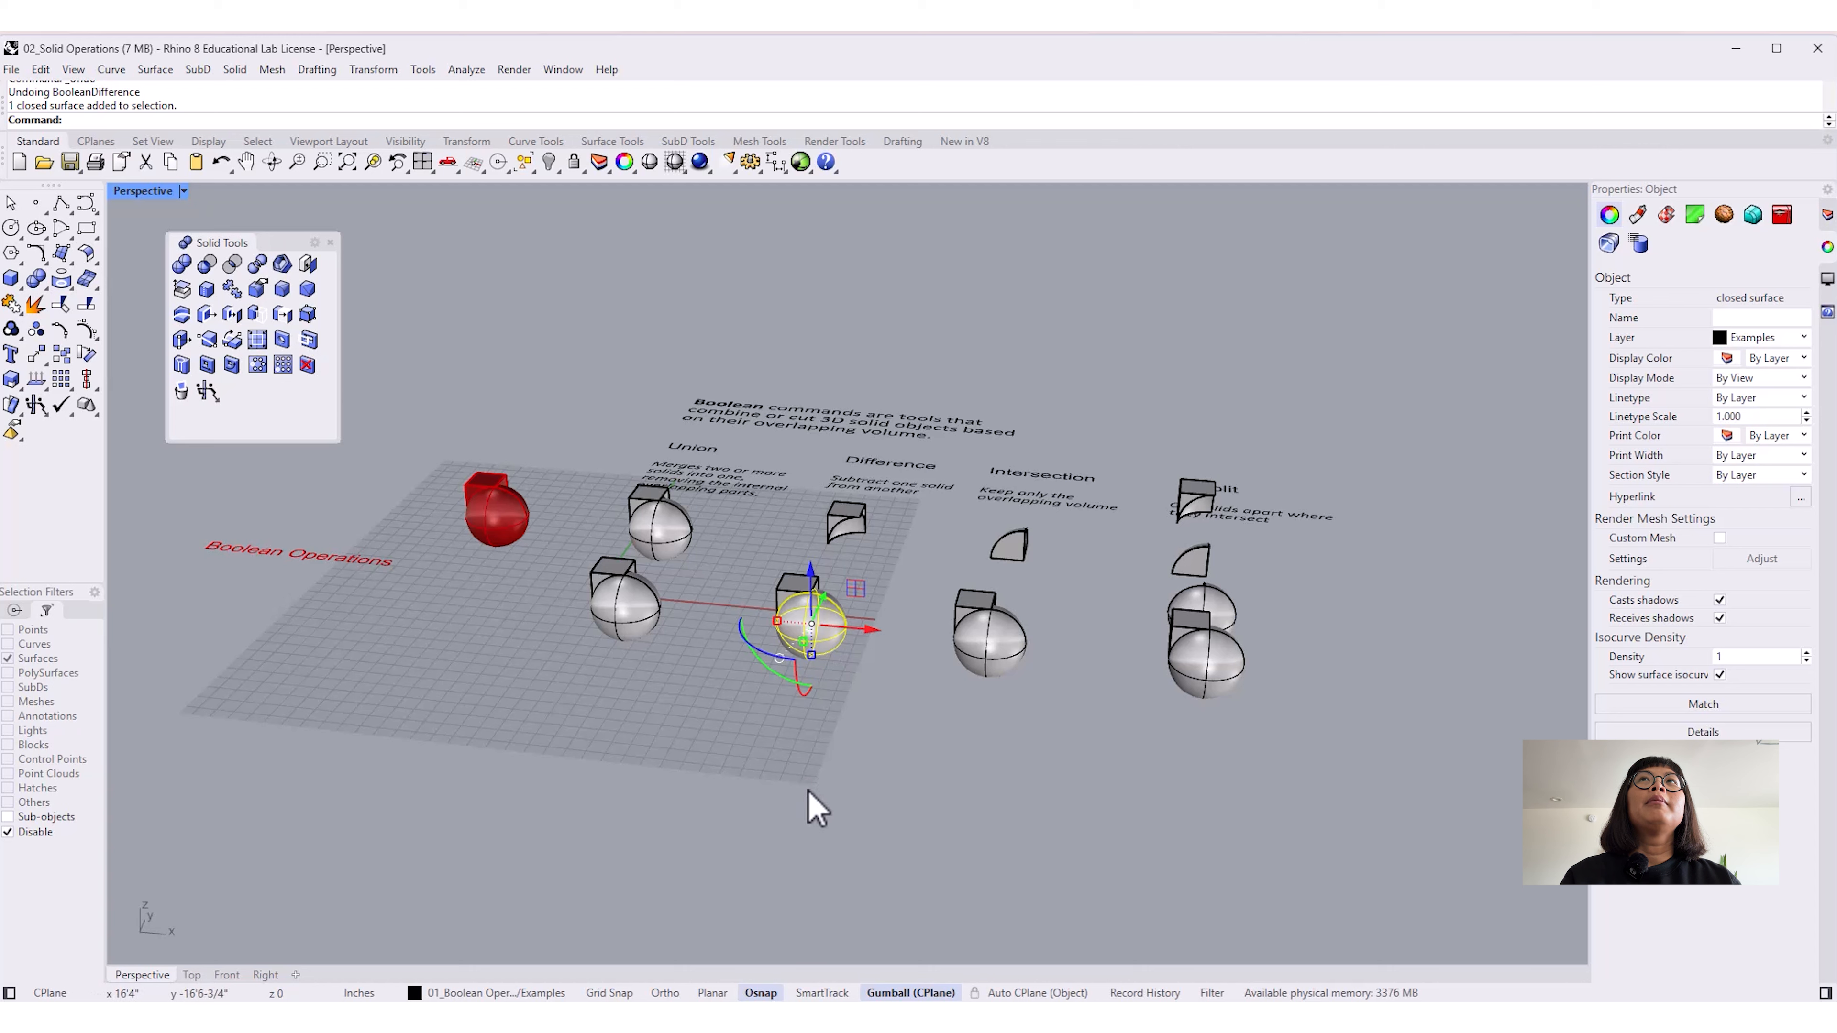
left_click(826, 763)
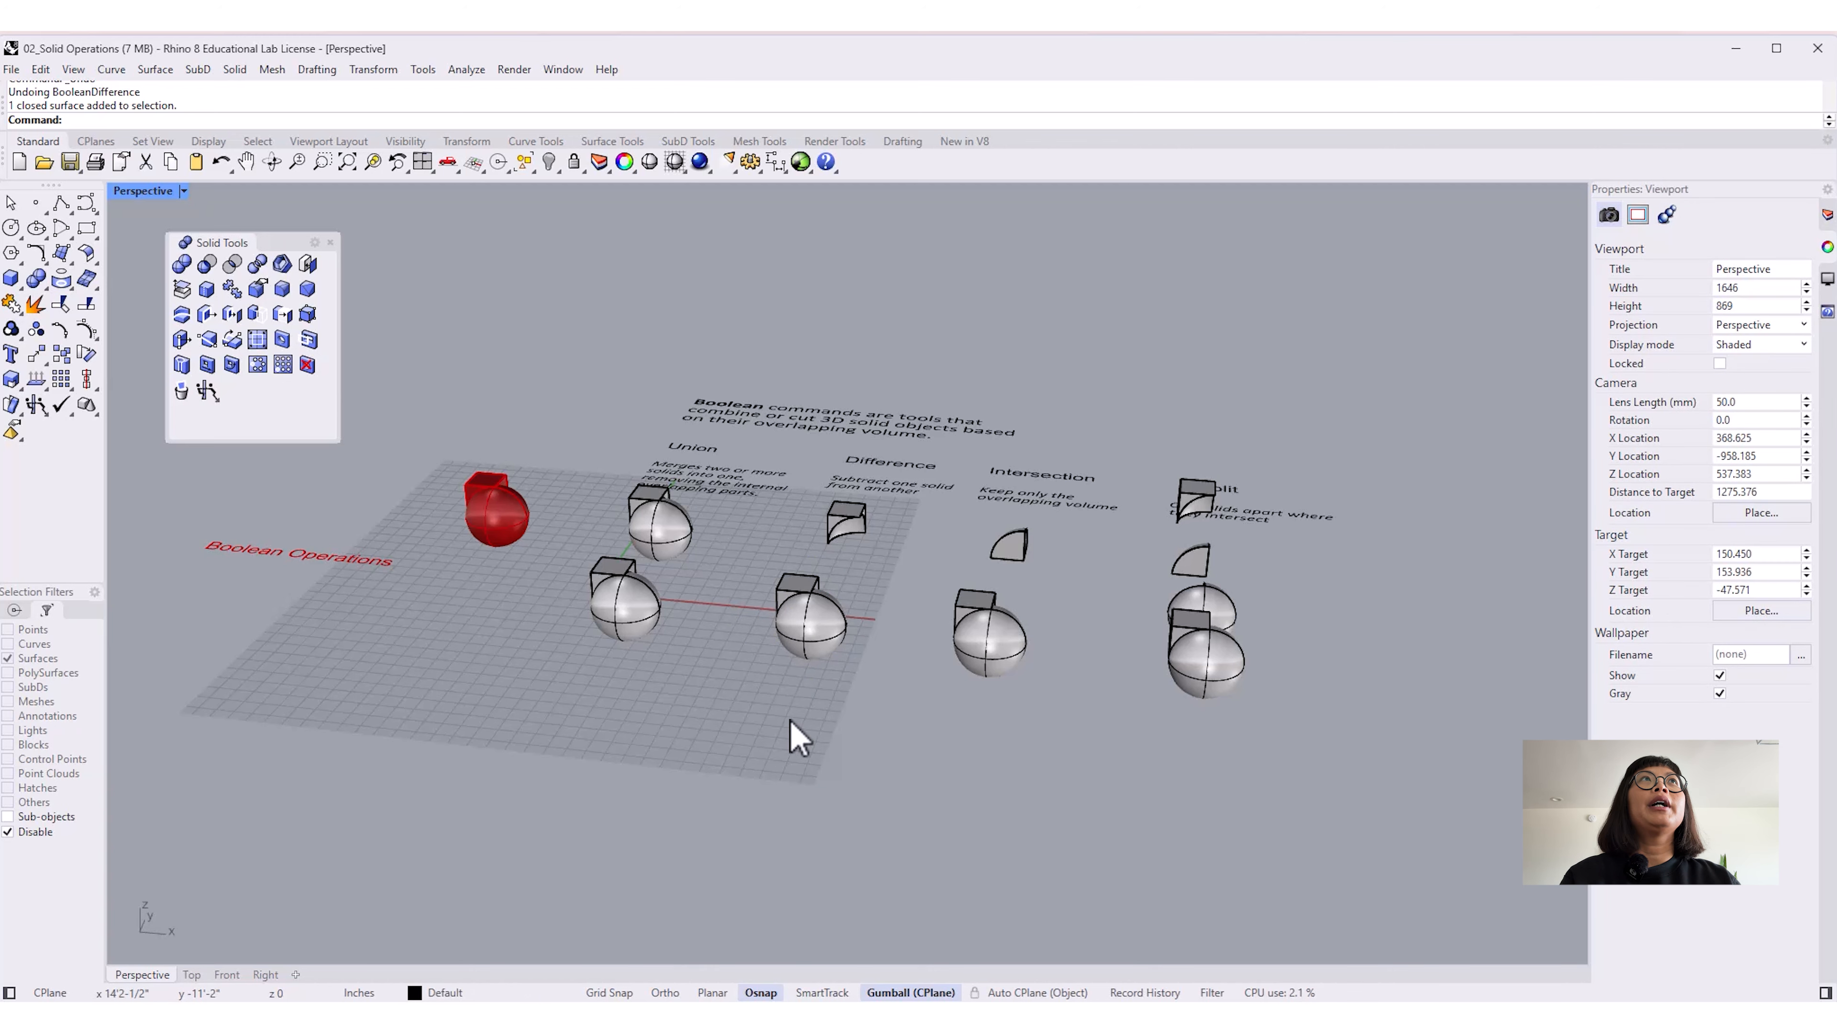
mouse_move(793, 709)
right_mouse_down()
mouse_move(813, 730)
mouse_move(776, 728)
right_mouse_up()
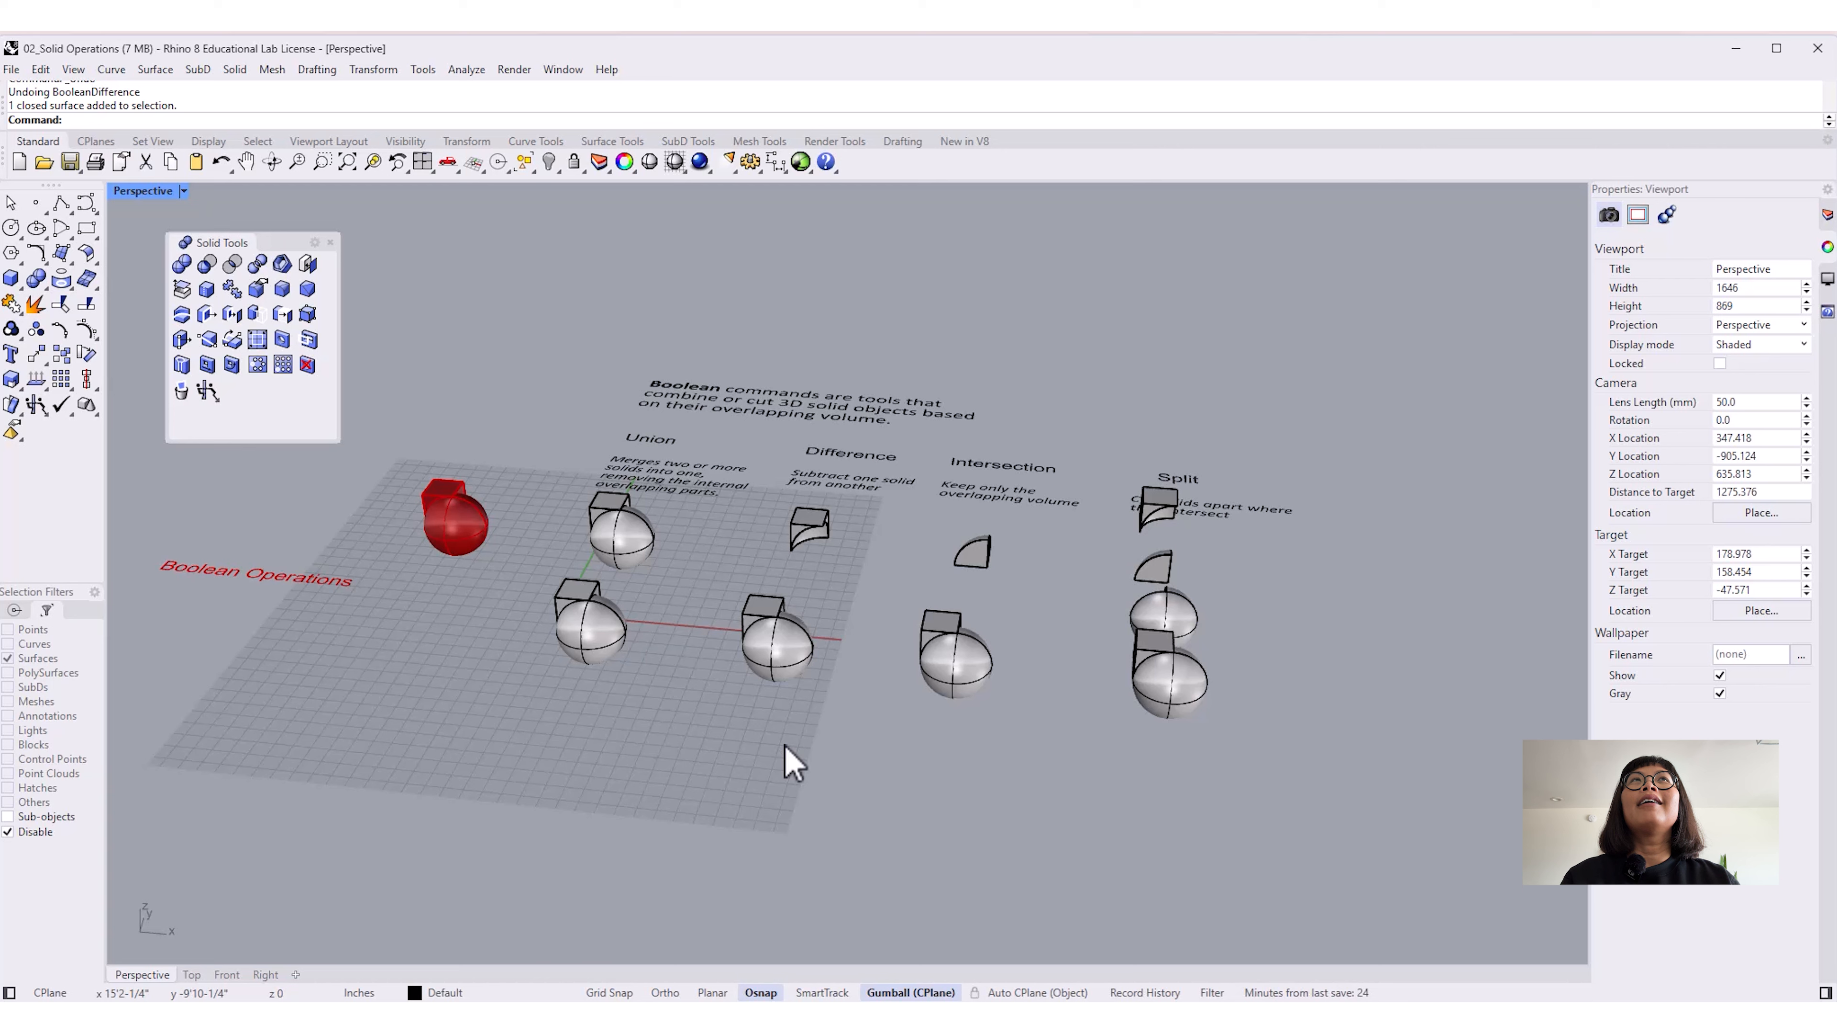
left_click(770, 651)
left_click(760, 611)
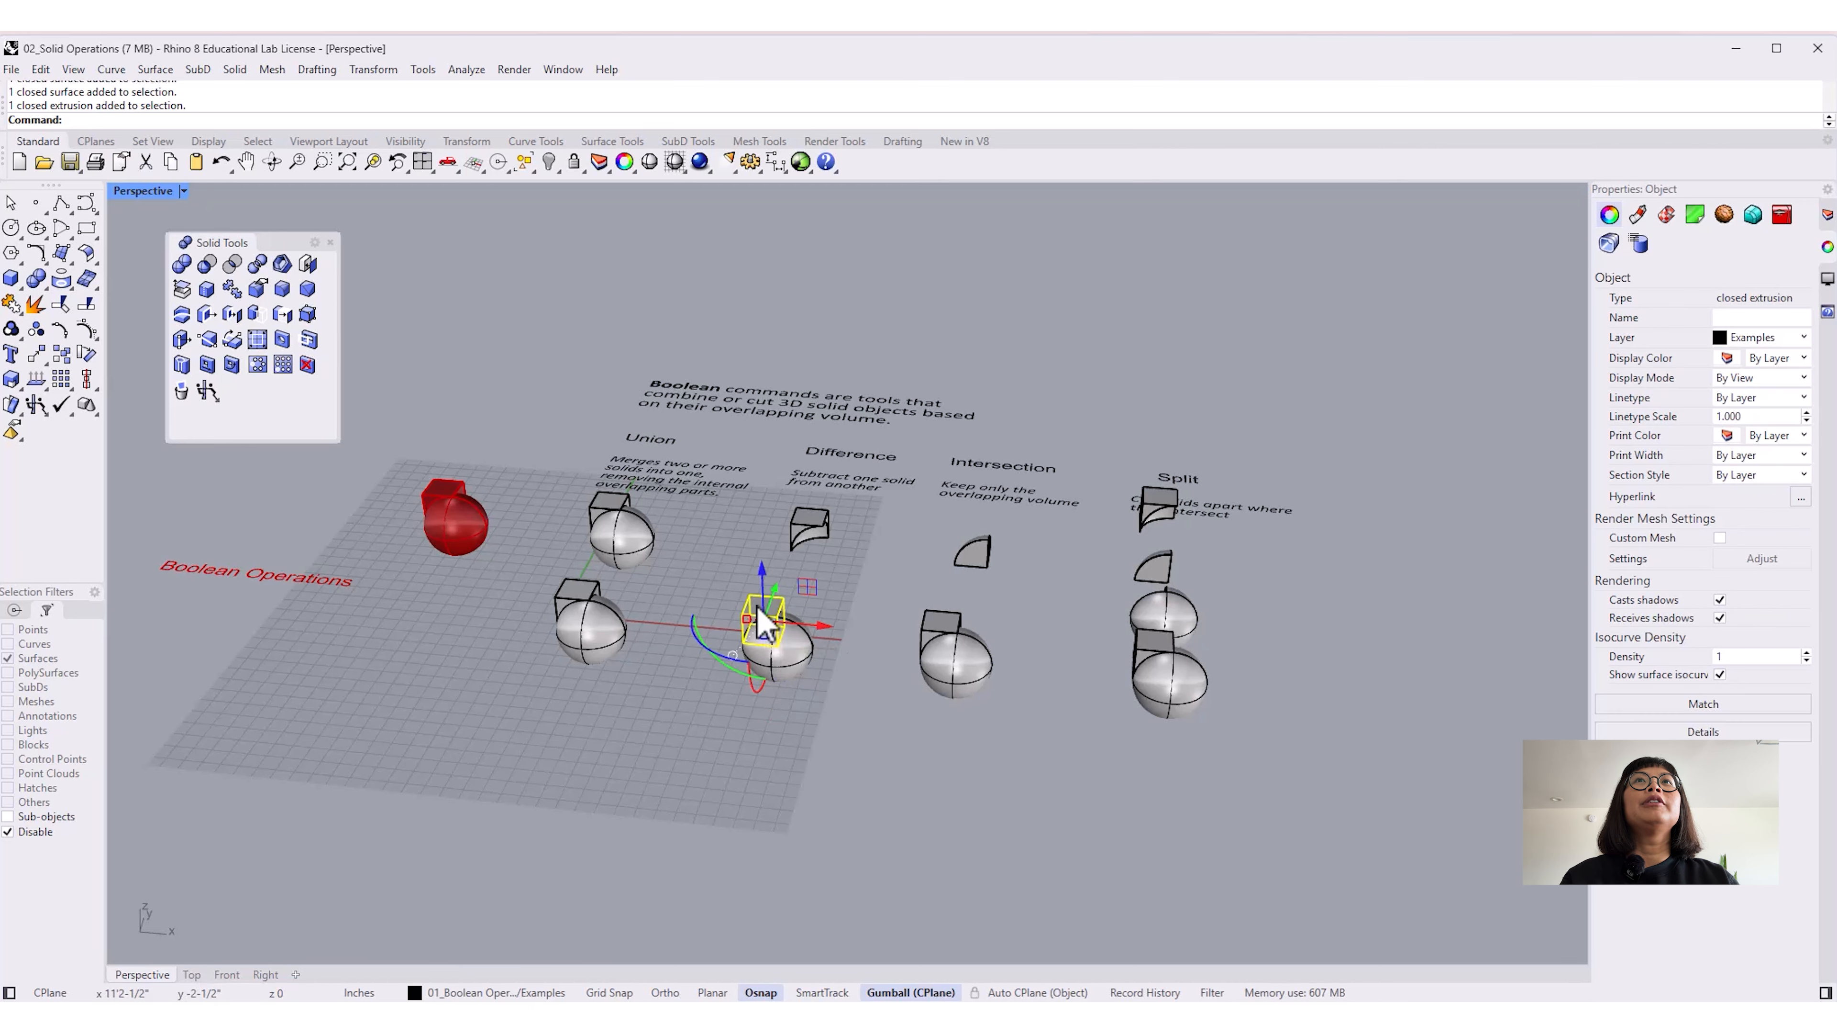
left_click(799, 669)
mouse_move(787, 780)
right_mouse_down("shift")
mouse_move(808, 759)
mouse_move(805, 804)
right_mouse_up("shift")
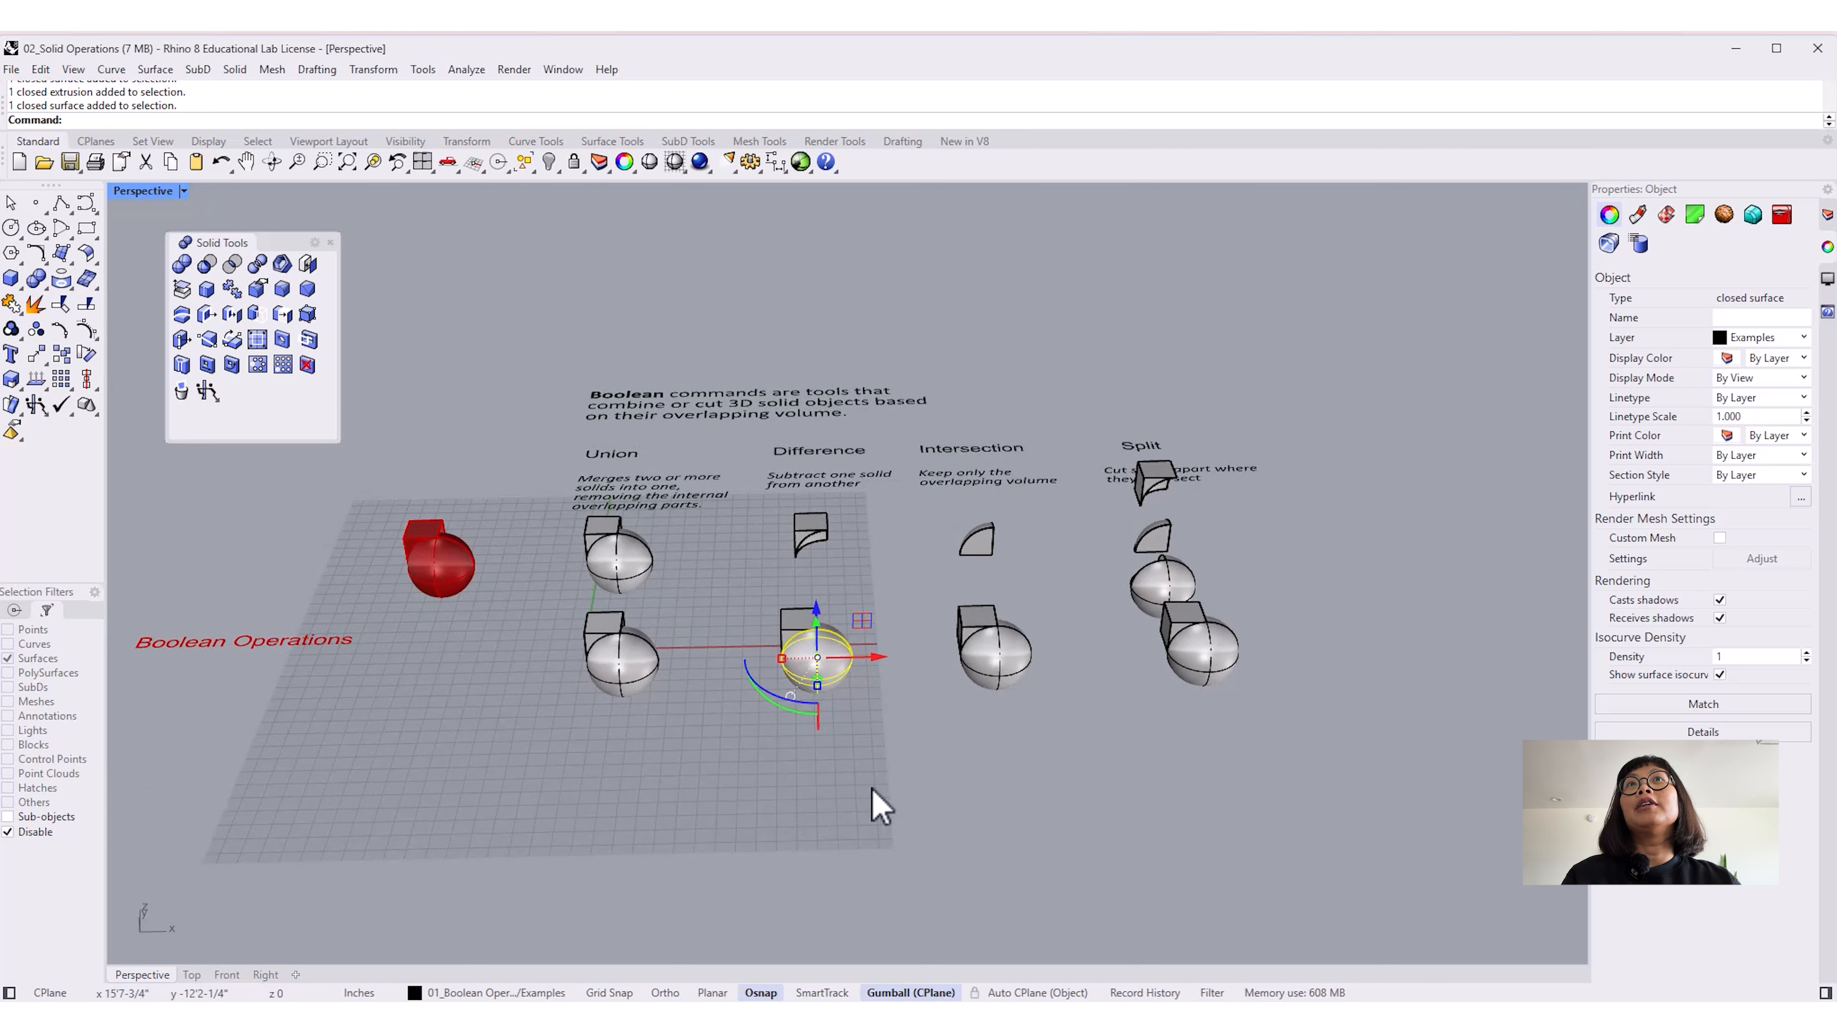
left_click(828, 802)
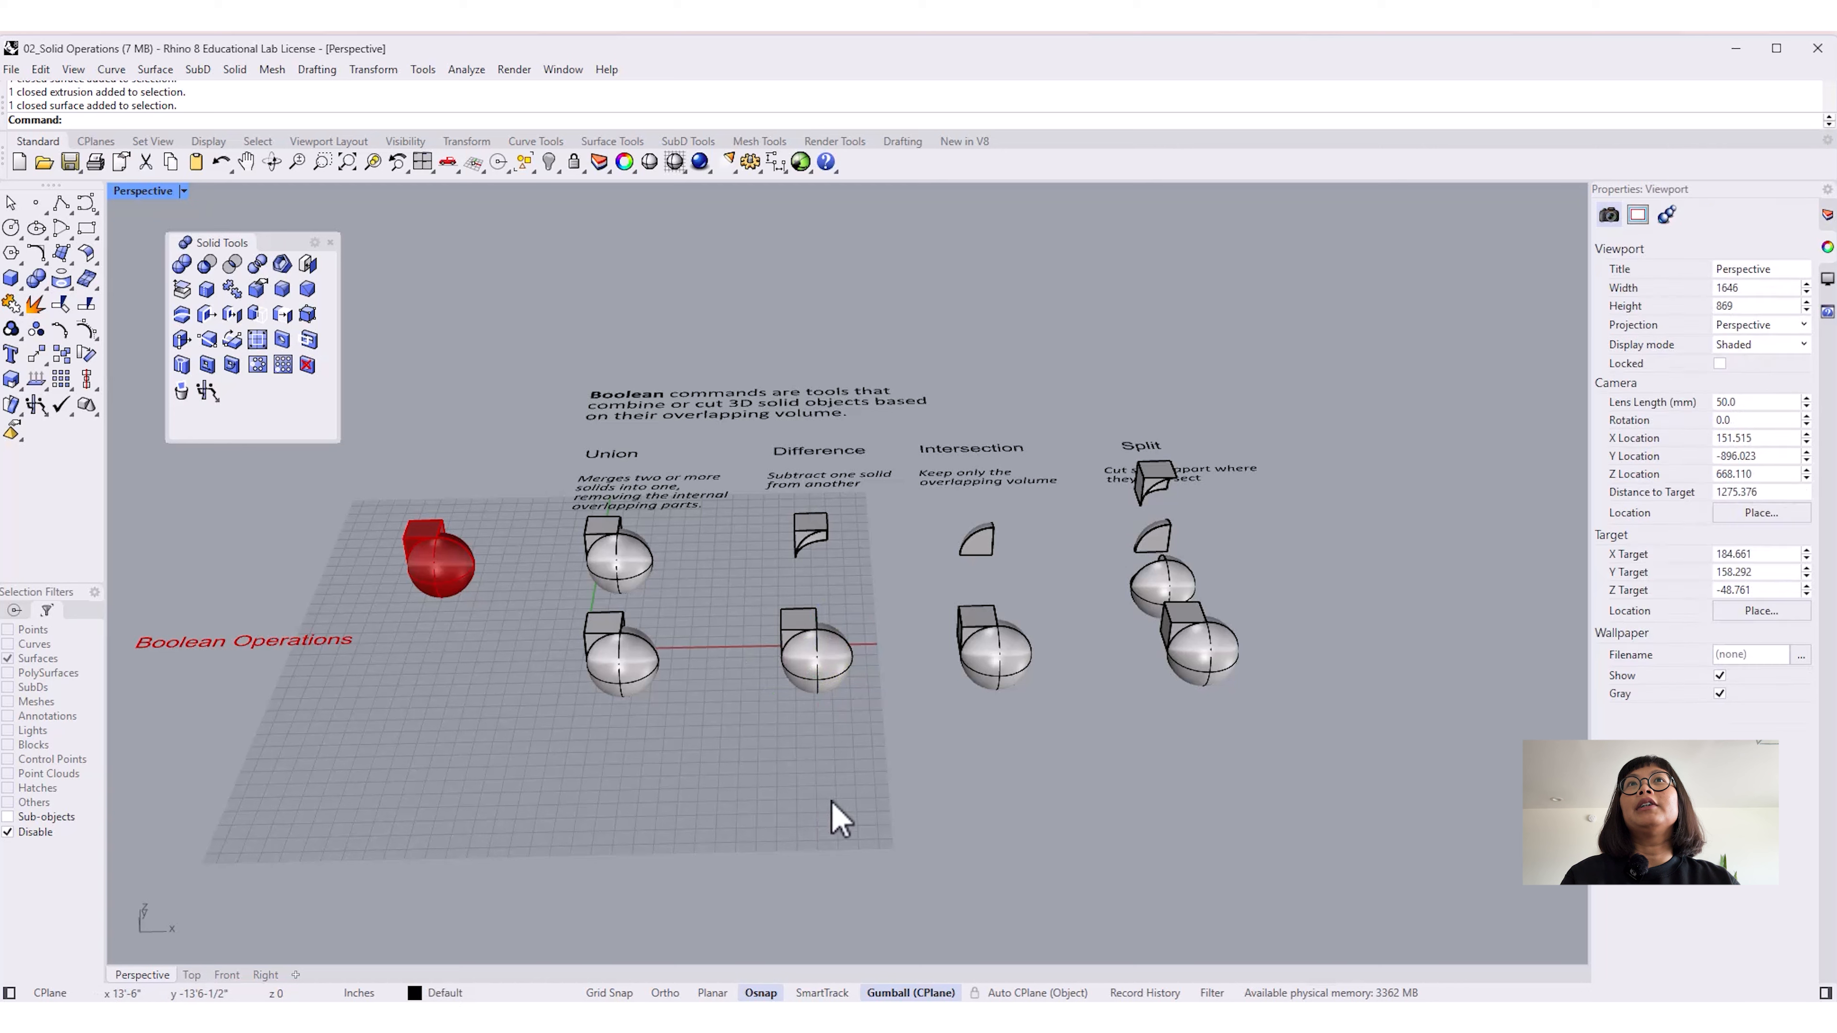
Step: Boolean-subtract the box from the sphere in the Difference pair, with DeleteInput=Yes and DeleteCutters set to Yes
mouse_move(799, 759)
right_mouse_down()
mouse_move(815, 794)
mouse_move(820, 771)
right_mouse_up()
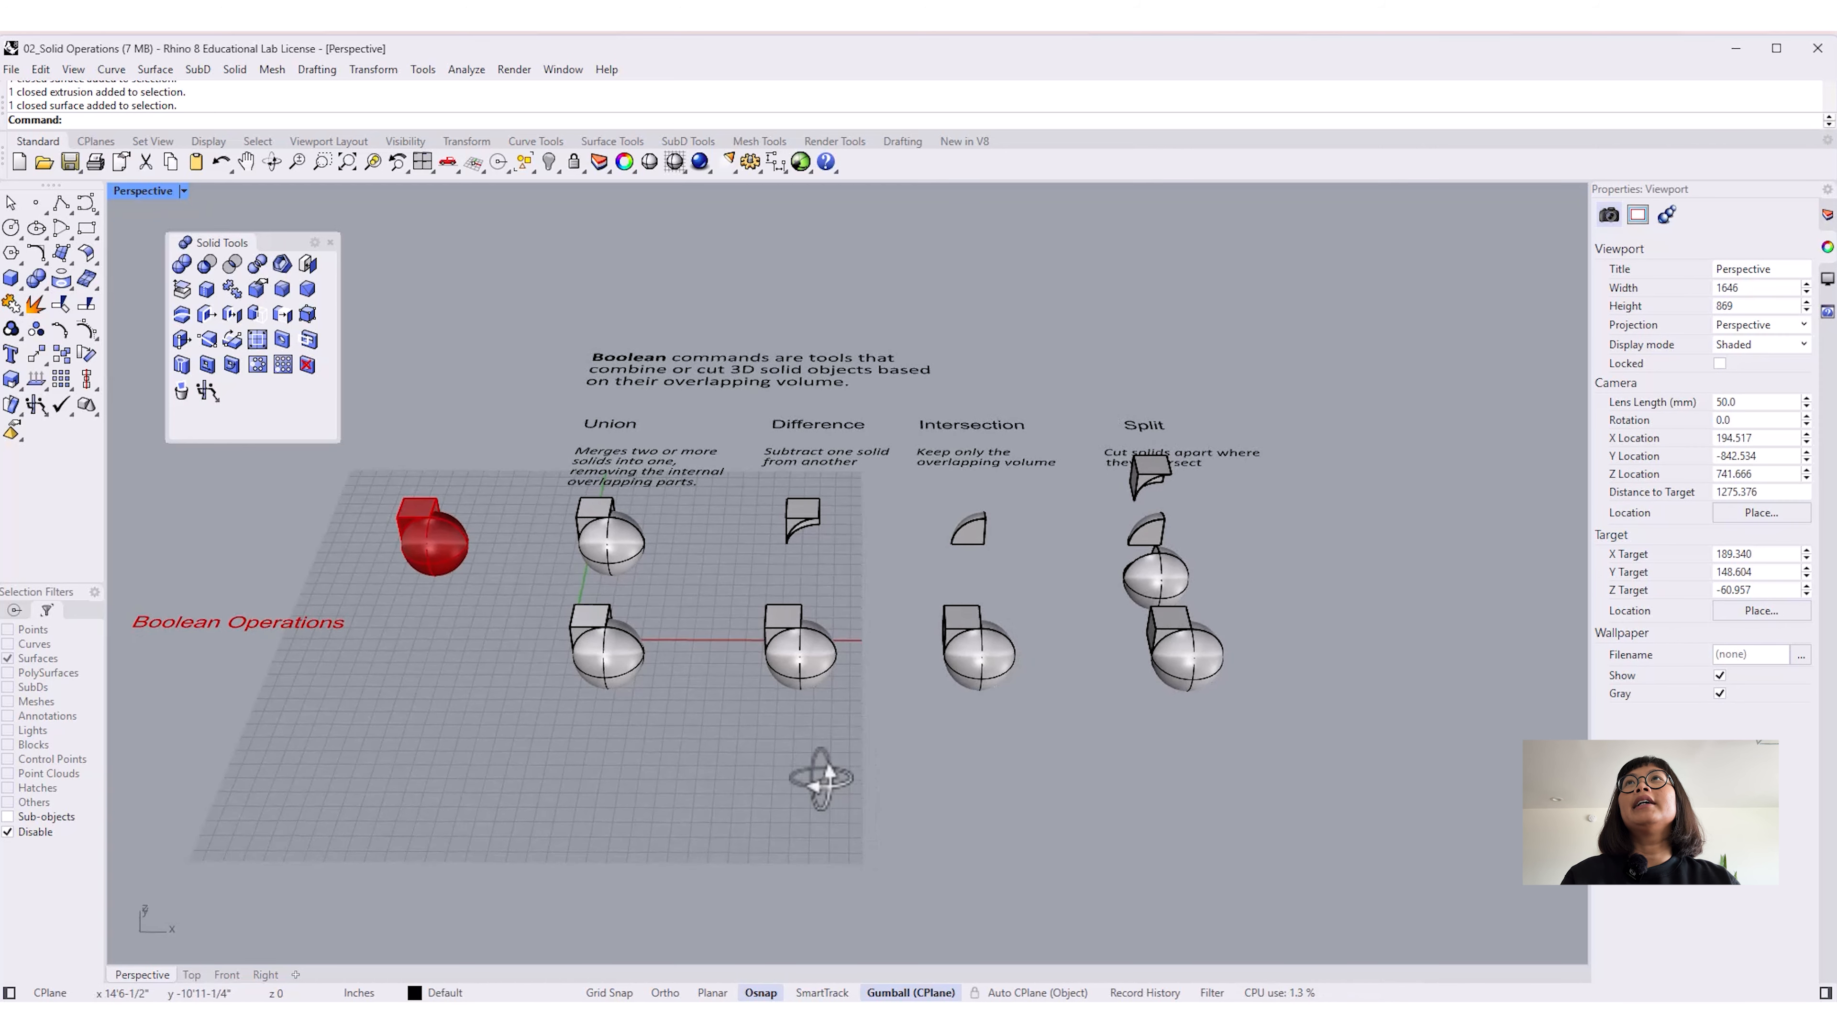
left_click(205, 265)
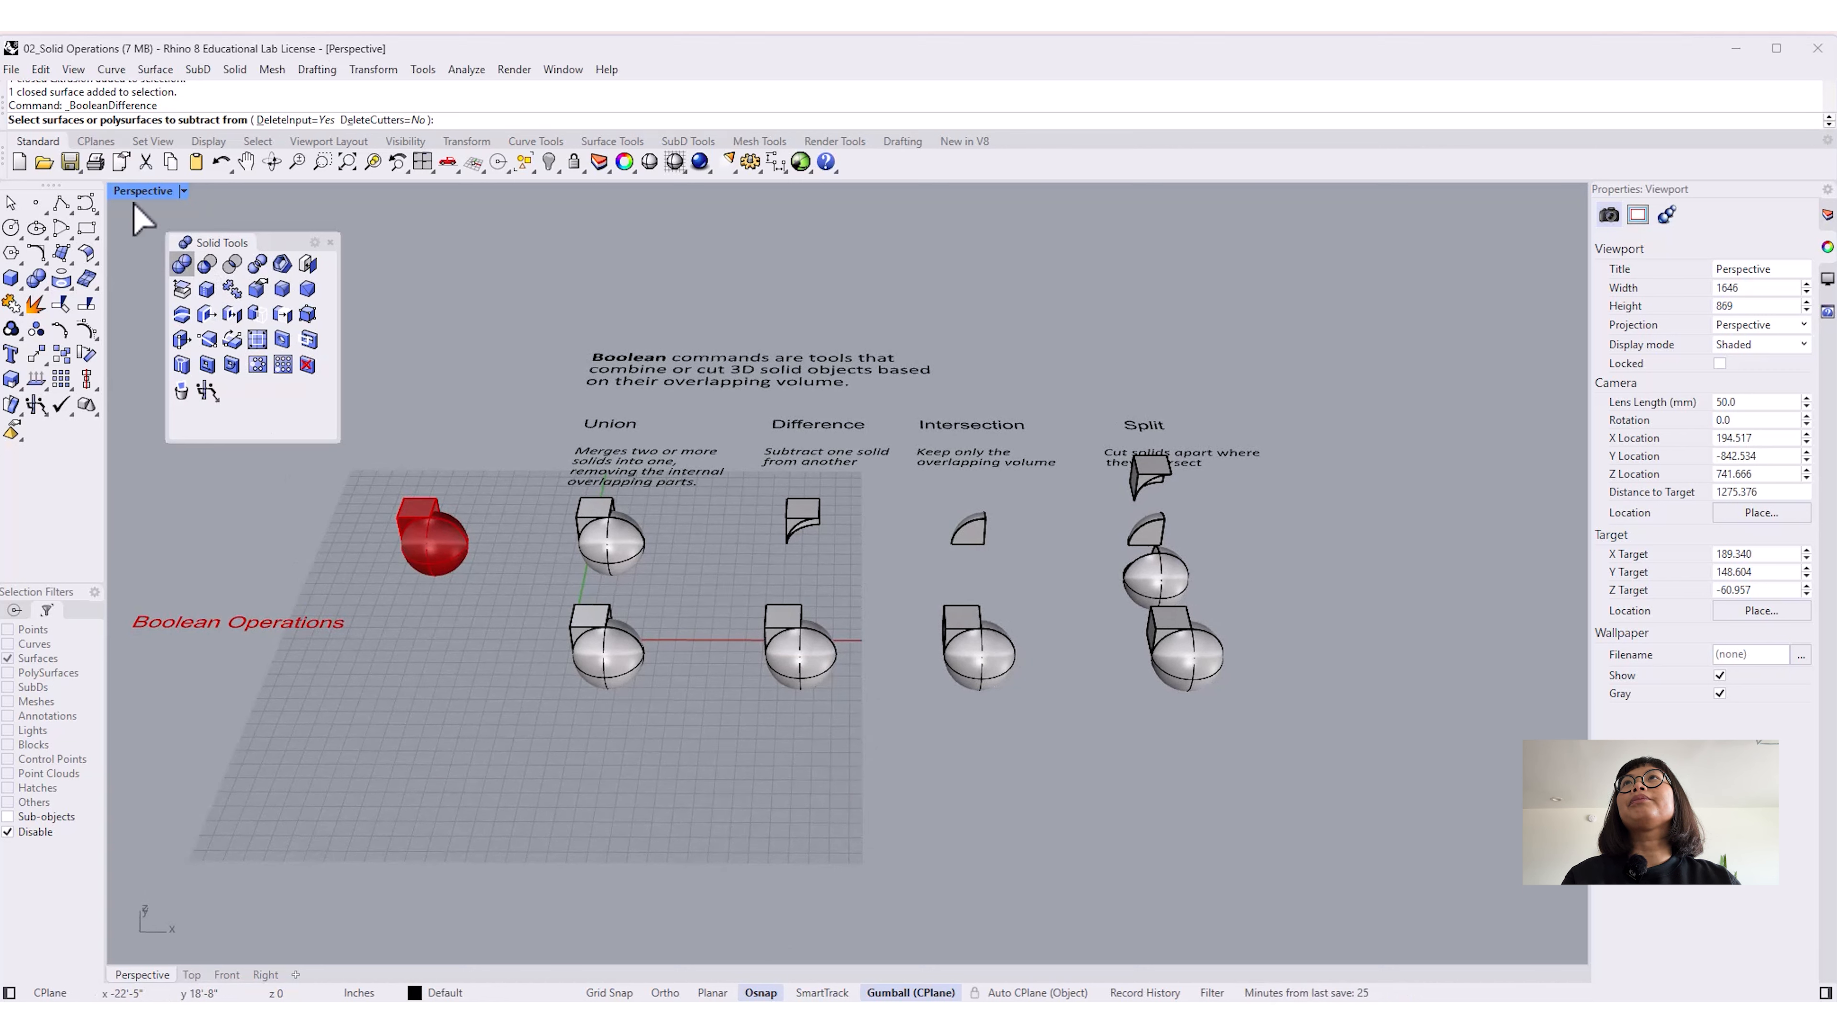
left_click(384, 120)
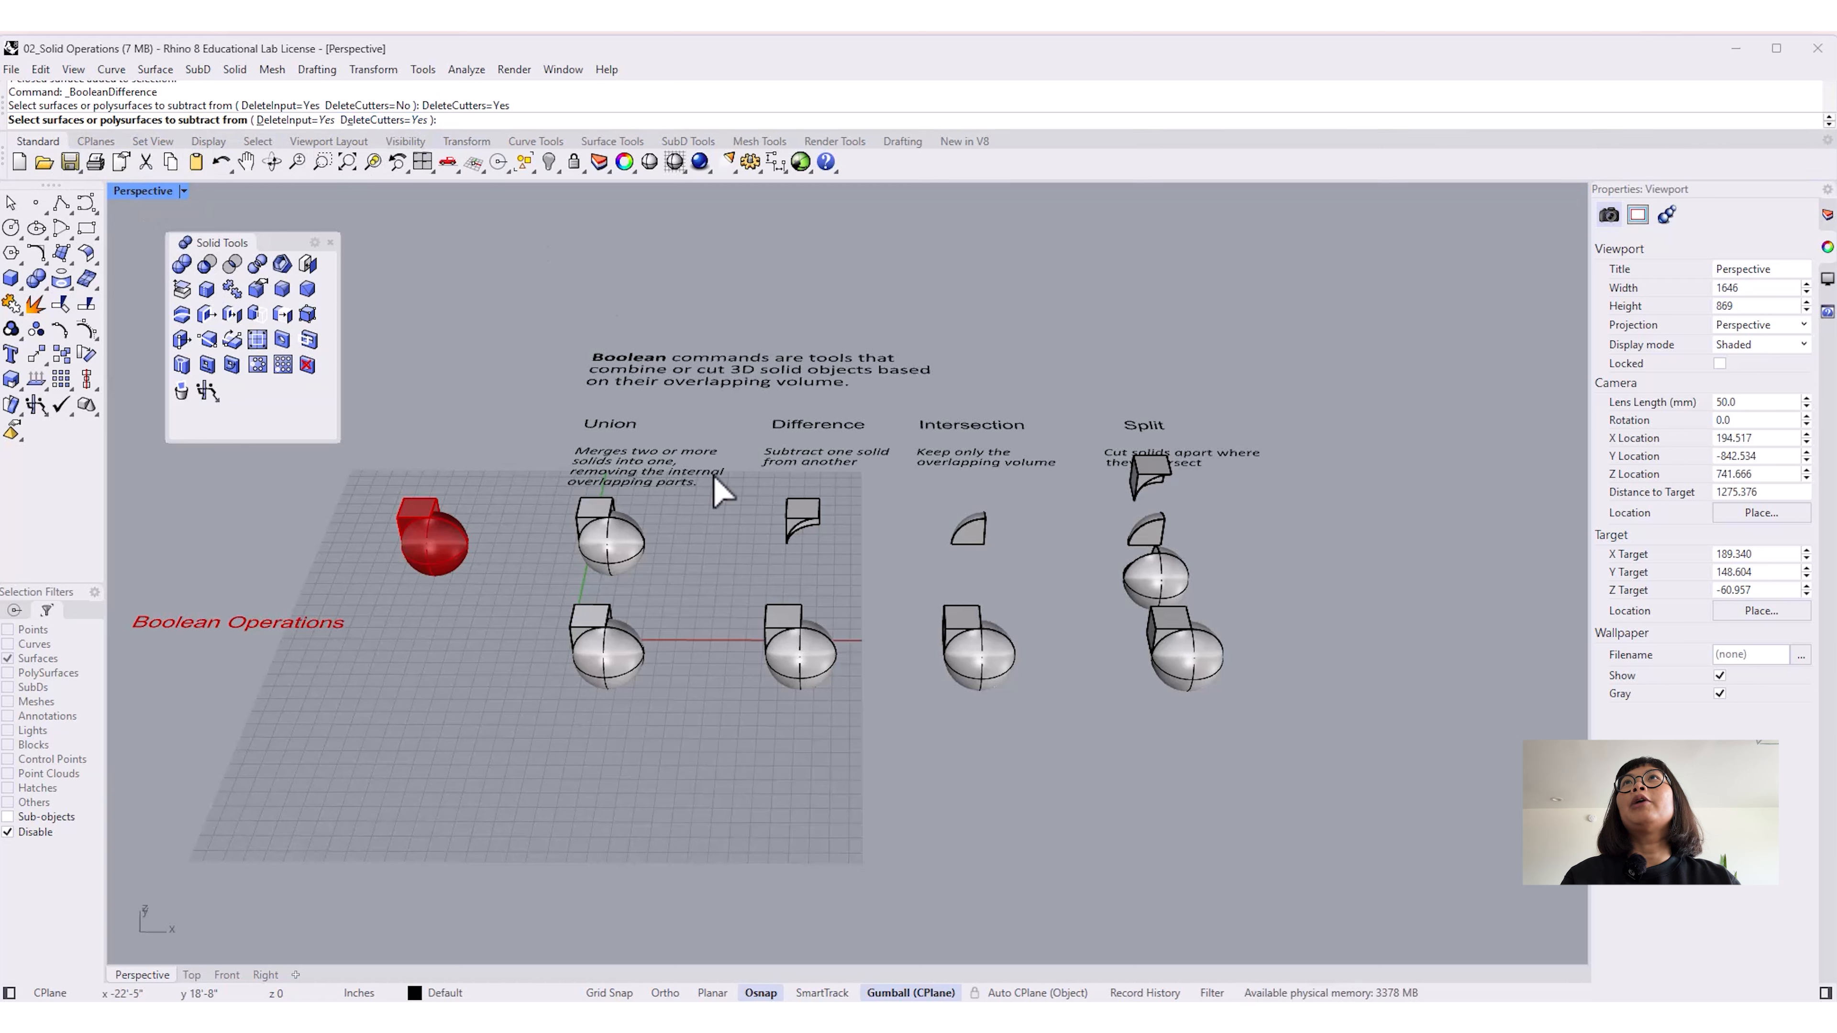
left_click(804, 679)
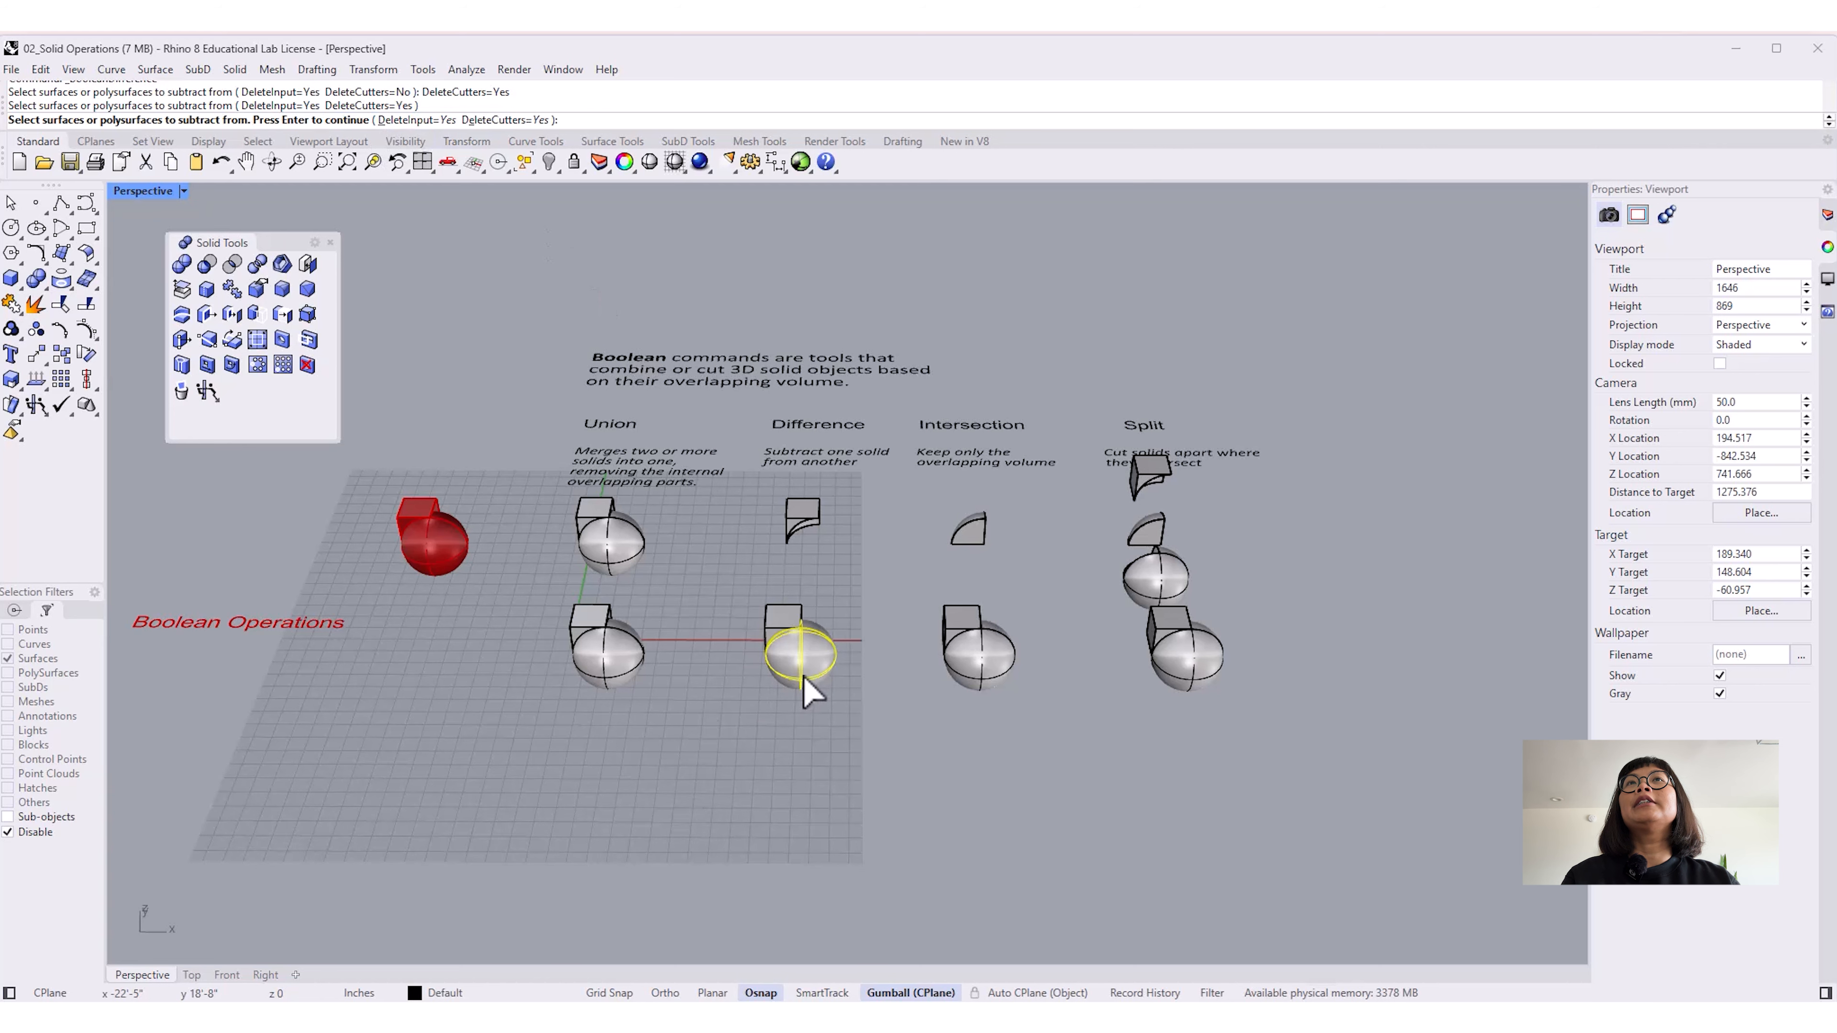
key("Return")
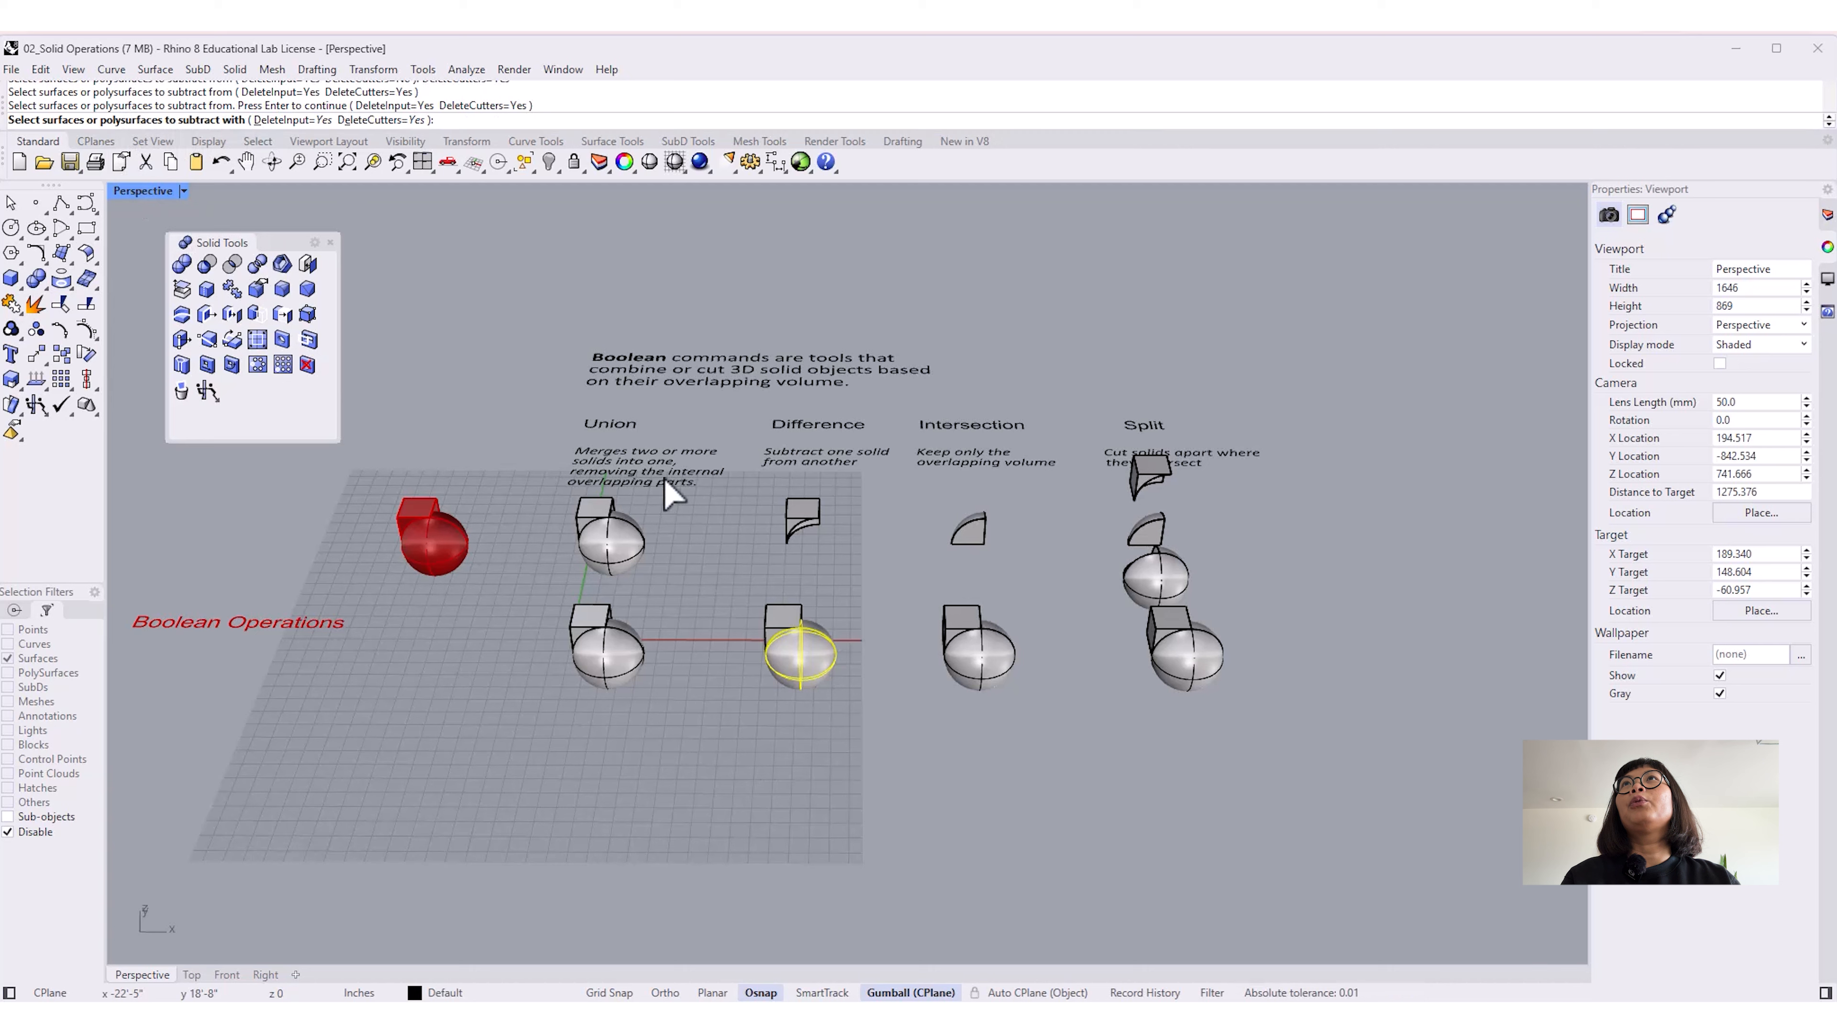
left_click(765, 614)
key("Return")
Step: Examine the cut sphere of the Difference pair up close and check its object type in the properties
right_click_drag(748, 777, 904, 781)
scroll(899, 615, "up", 10)
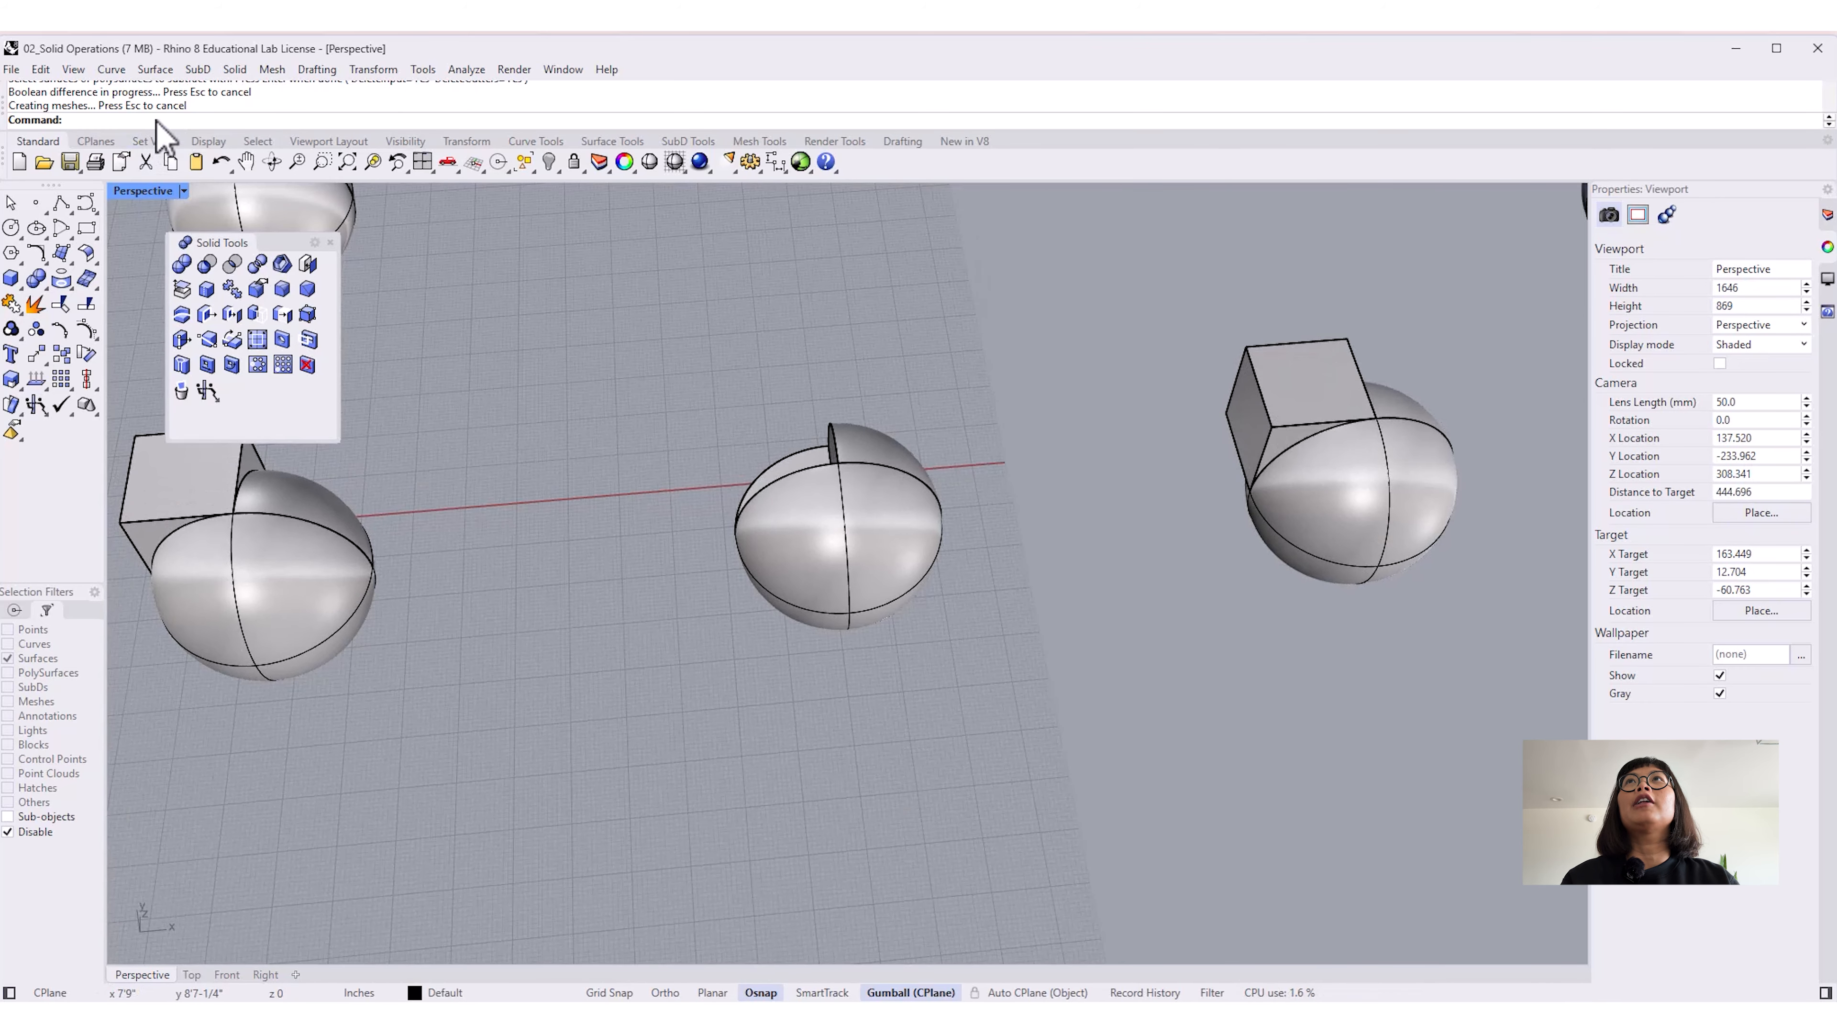
left_click(885, 593)
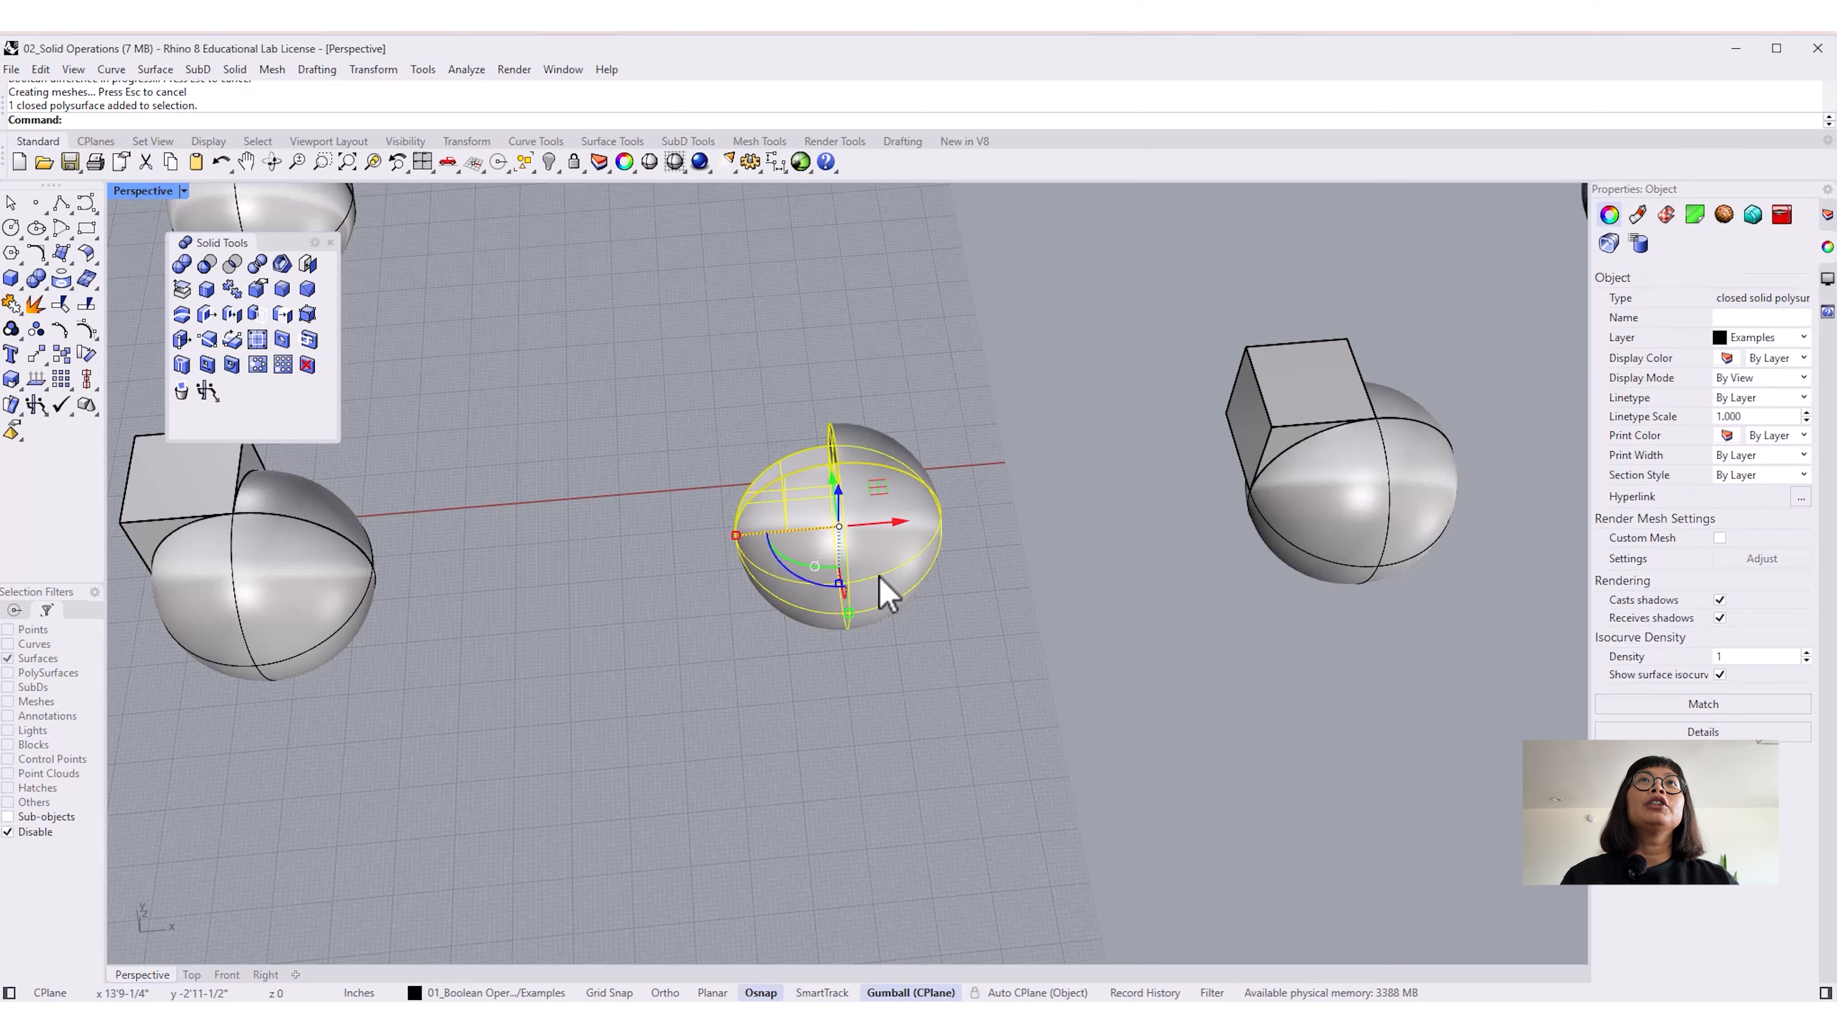
right_click_drag(887, 666, 873, 726)
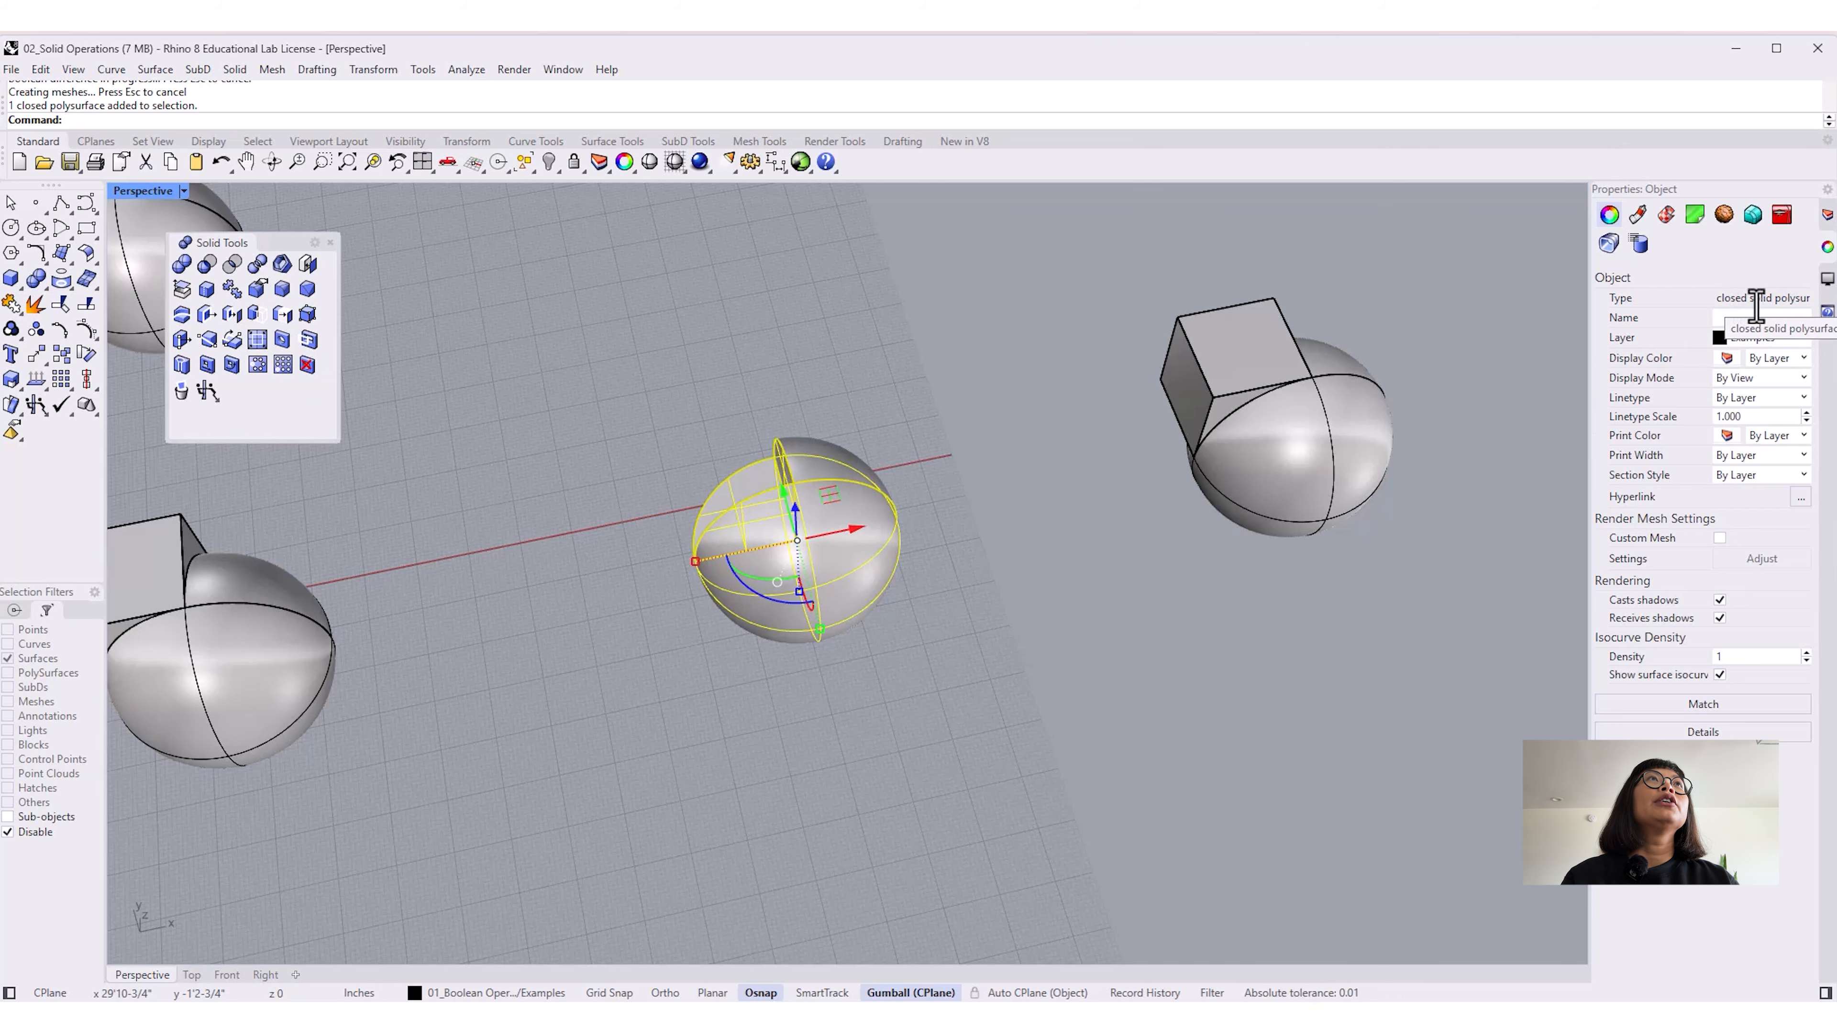
scroll(933, 730, "down", 4)
mouse_move(935, 730)
right_mouse_down("shift")
mouse_move(949, 713)
mouse_move(890, 725)
mouse_move(947, 745)
right_mouse_up("shift")
right_click_drag(947, 746, 914, 796, "shift")
left_click(886, 776)
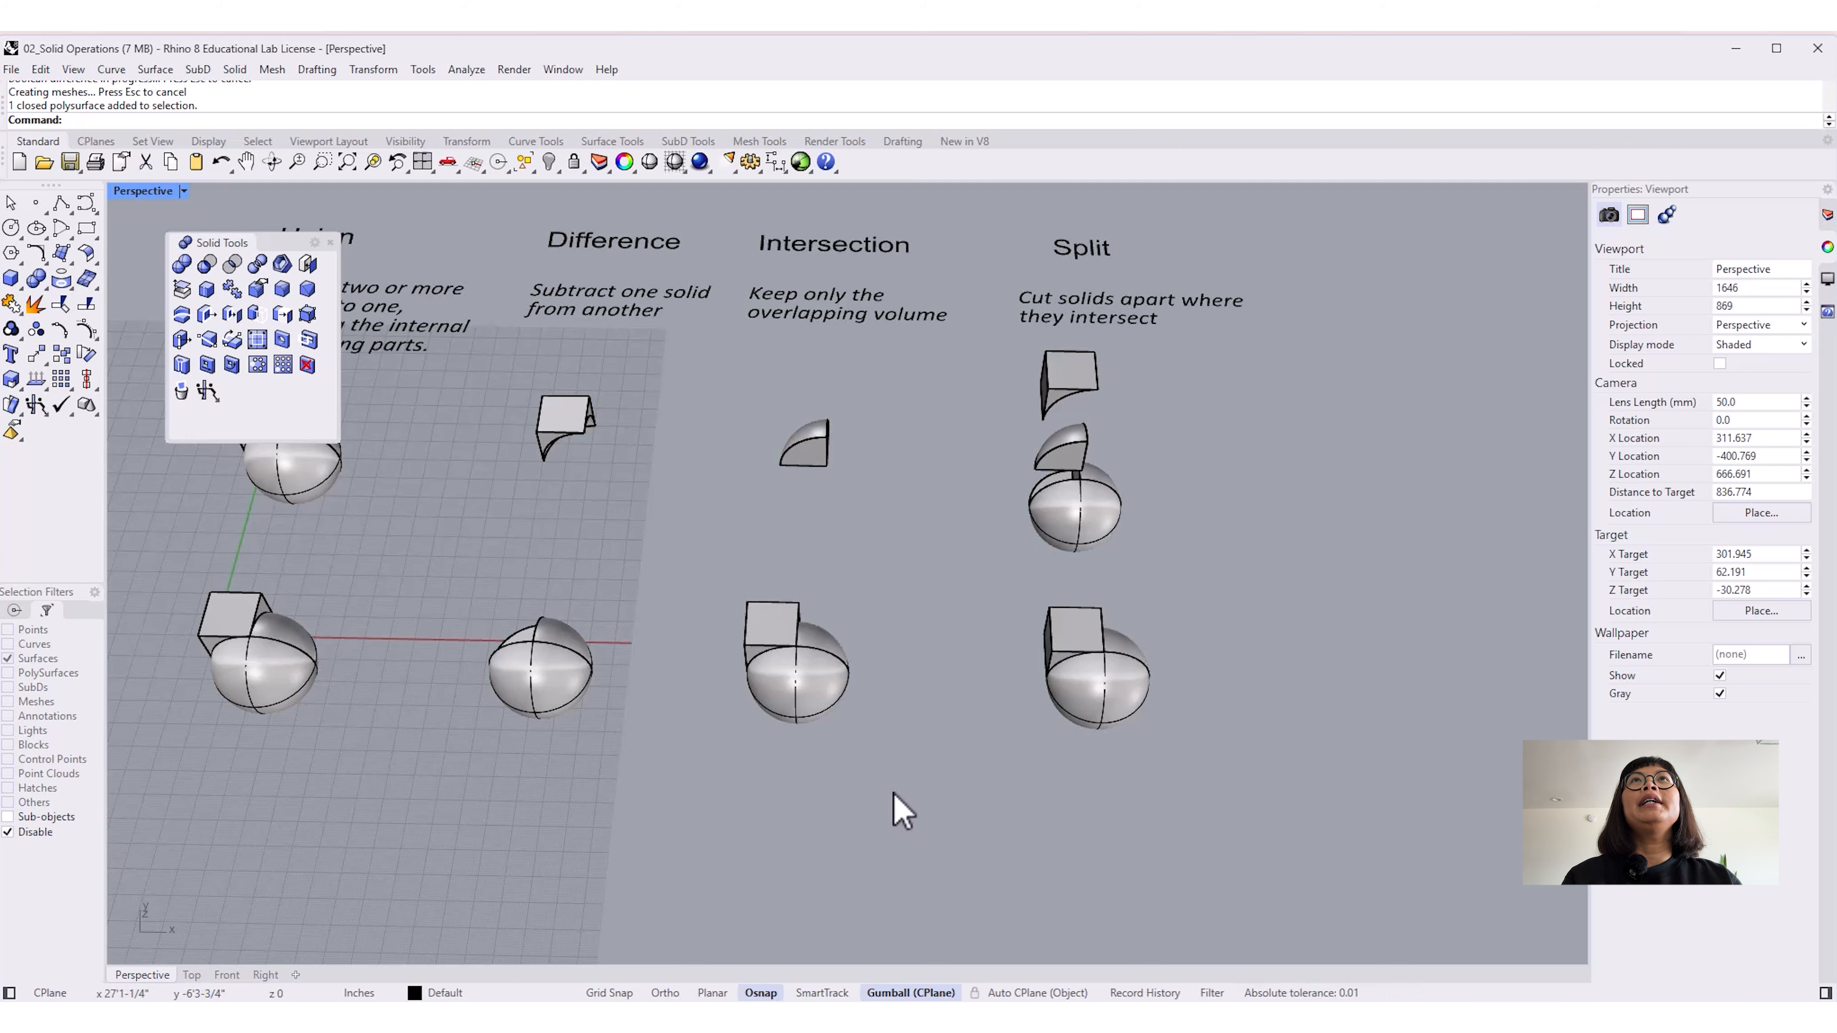
Step: Select the box and the sphere of the Intersection pair individually to identify the two separate inputs
right_click_drag(813, 798, 848, 678)
left_click(873, 637)
left_click(934, 742)
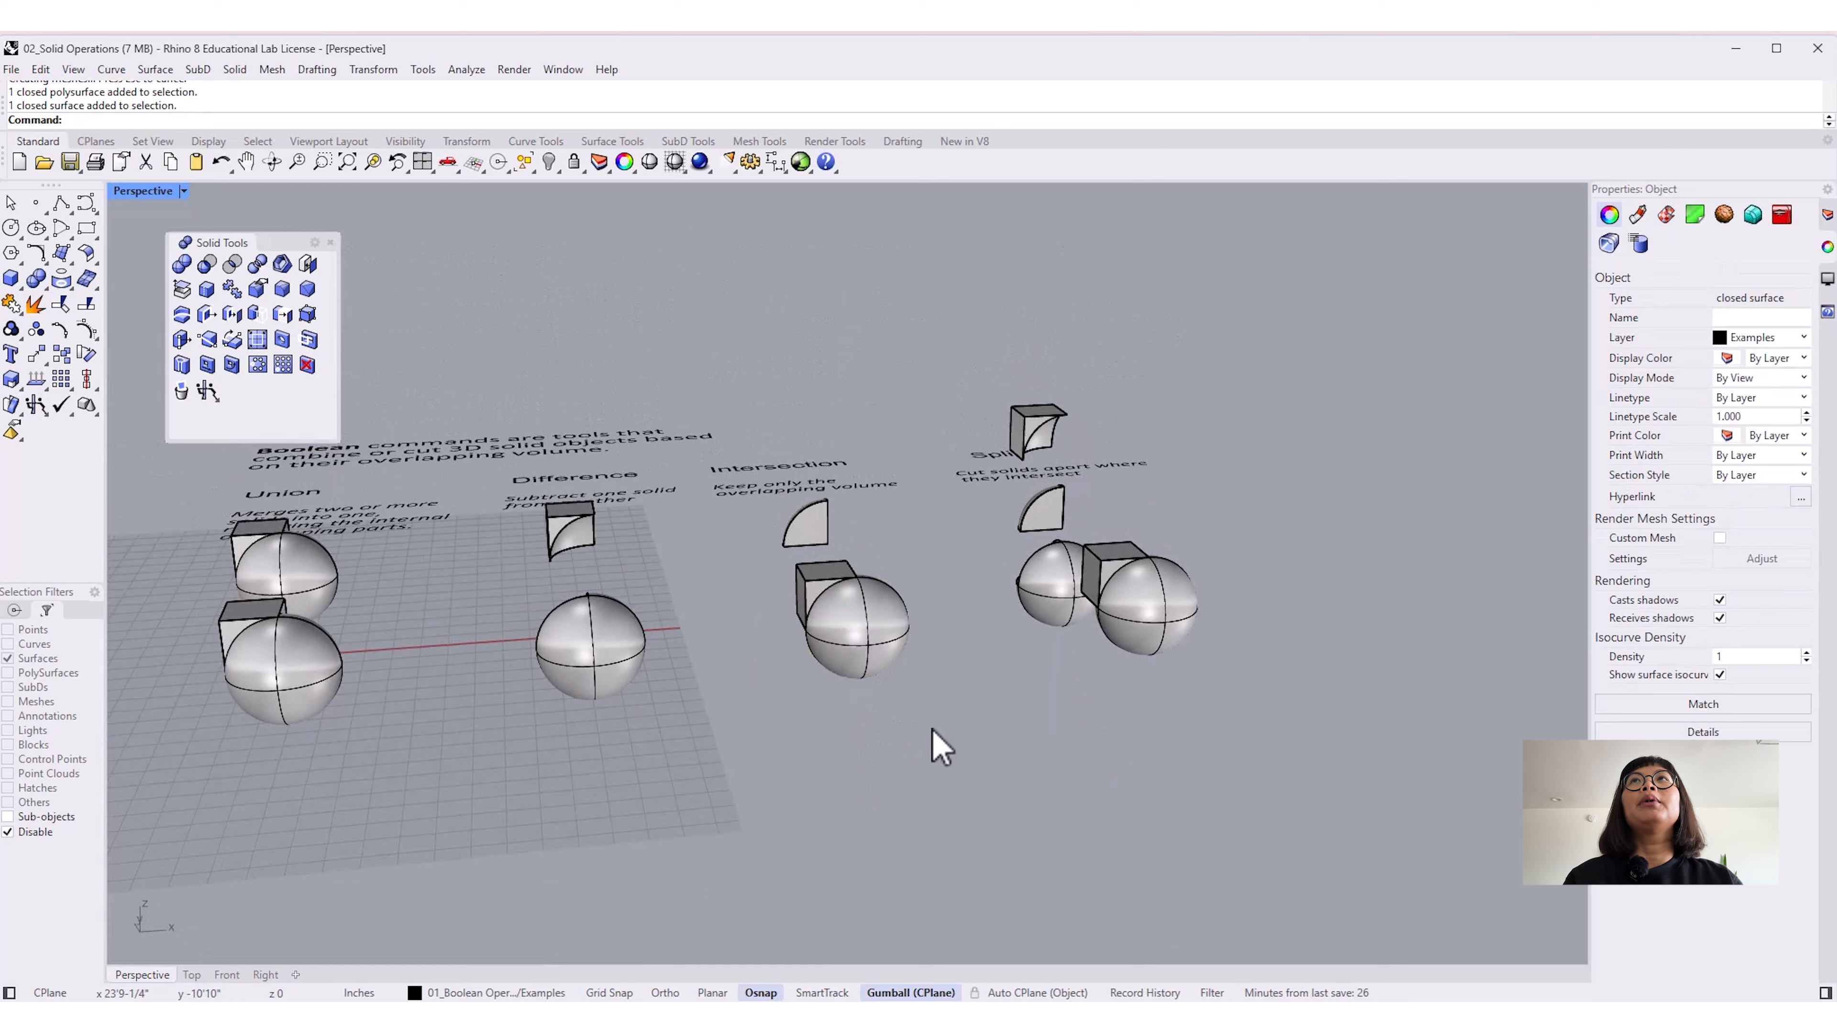
Step: Examine the overlap of the Intersection pair in Ghosted display mode, and return the viewport to Shaded
left_click(184, 191)
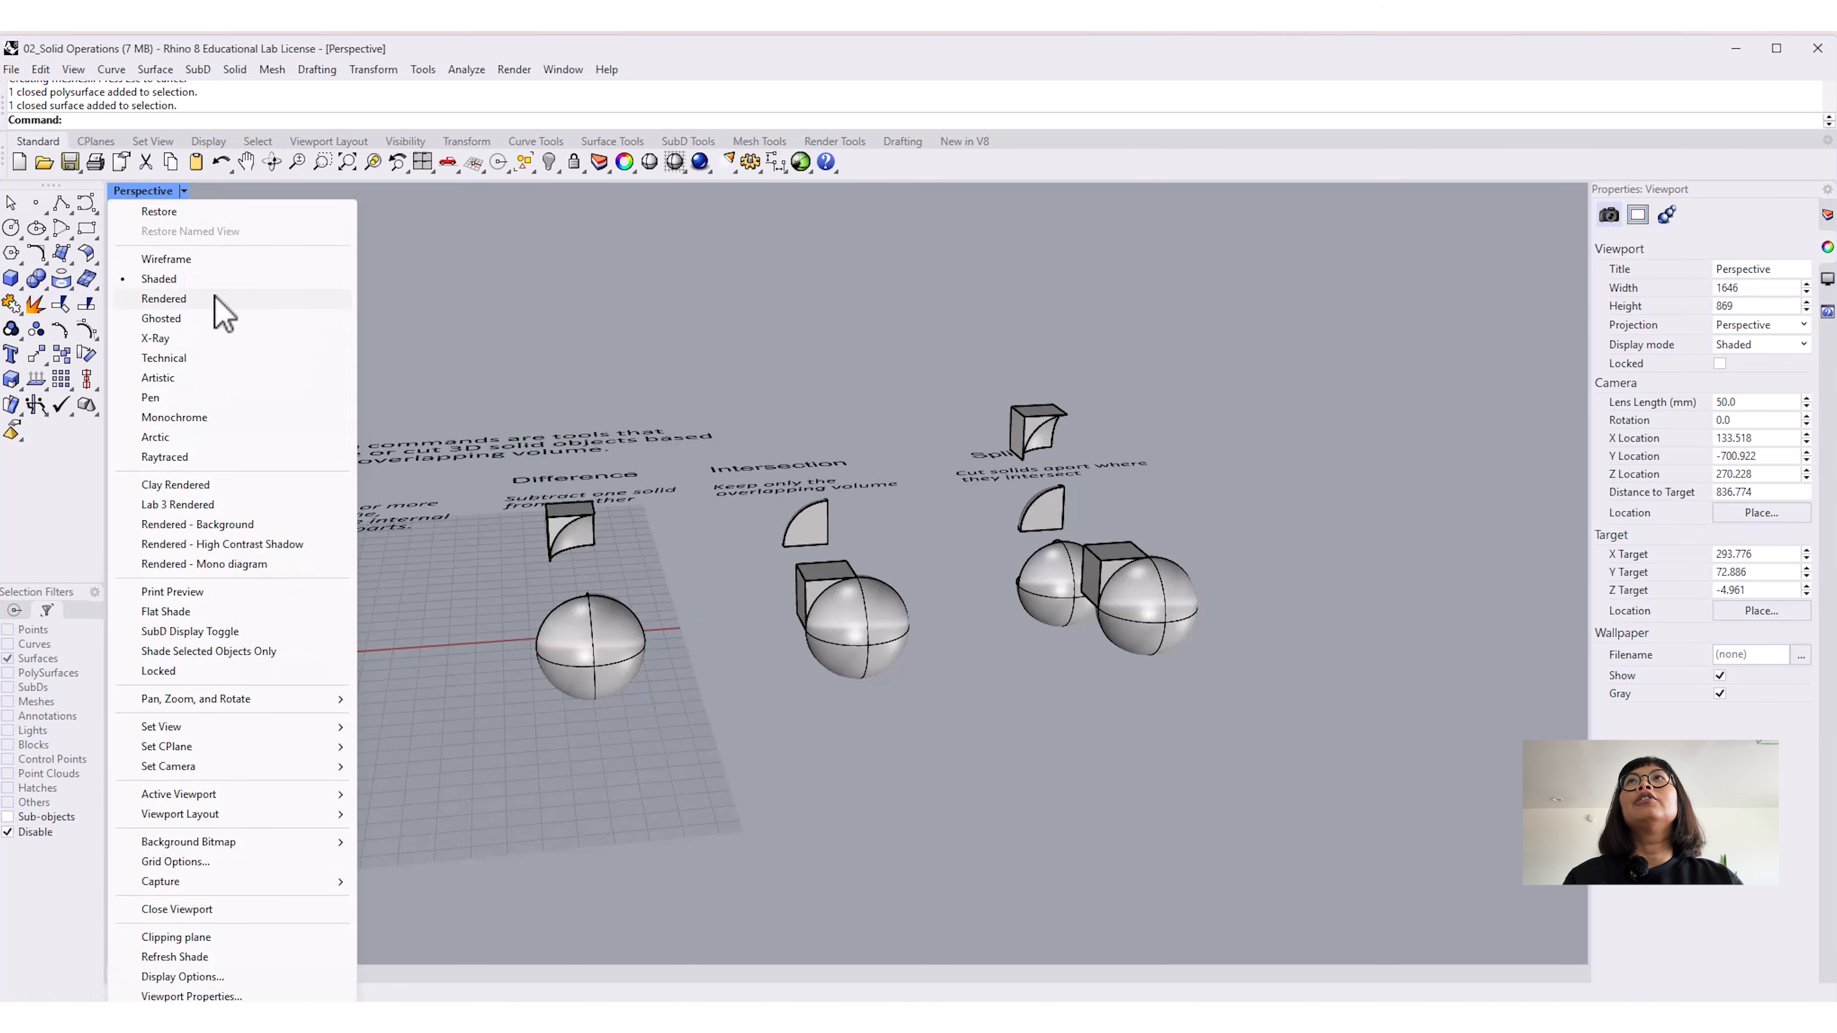
left_click(213, 319)
right_click_drag(906, 808, 851, 588)
scroll(851, 587, "up", 5)
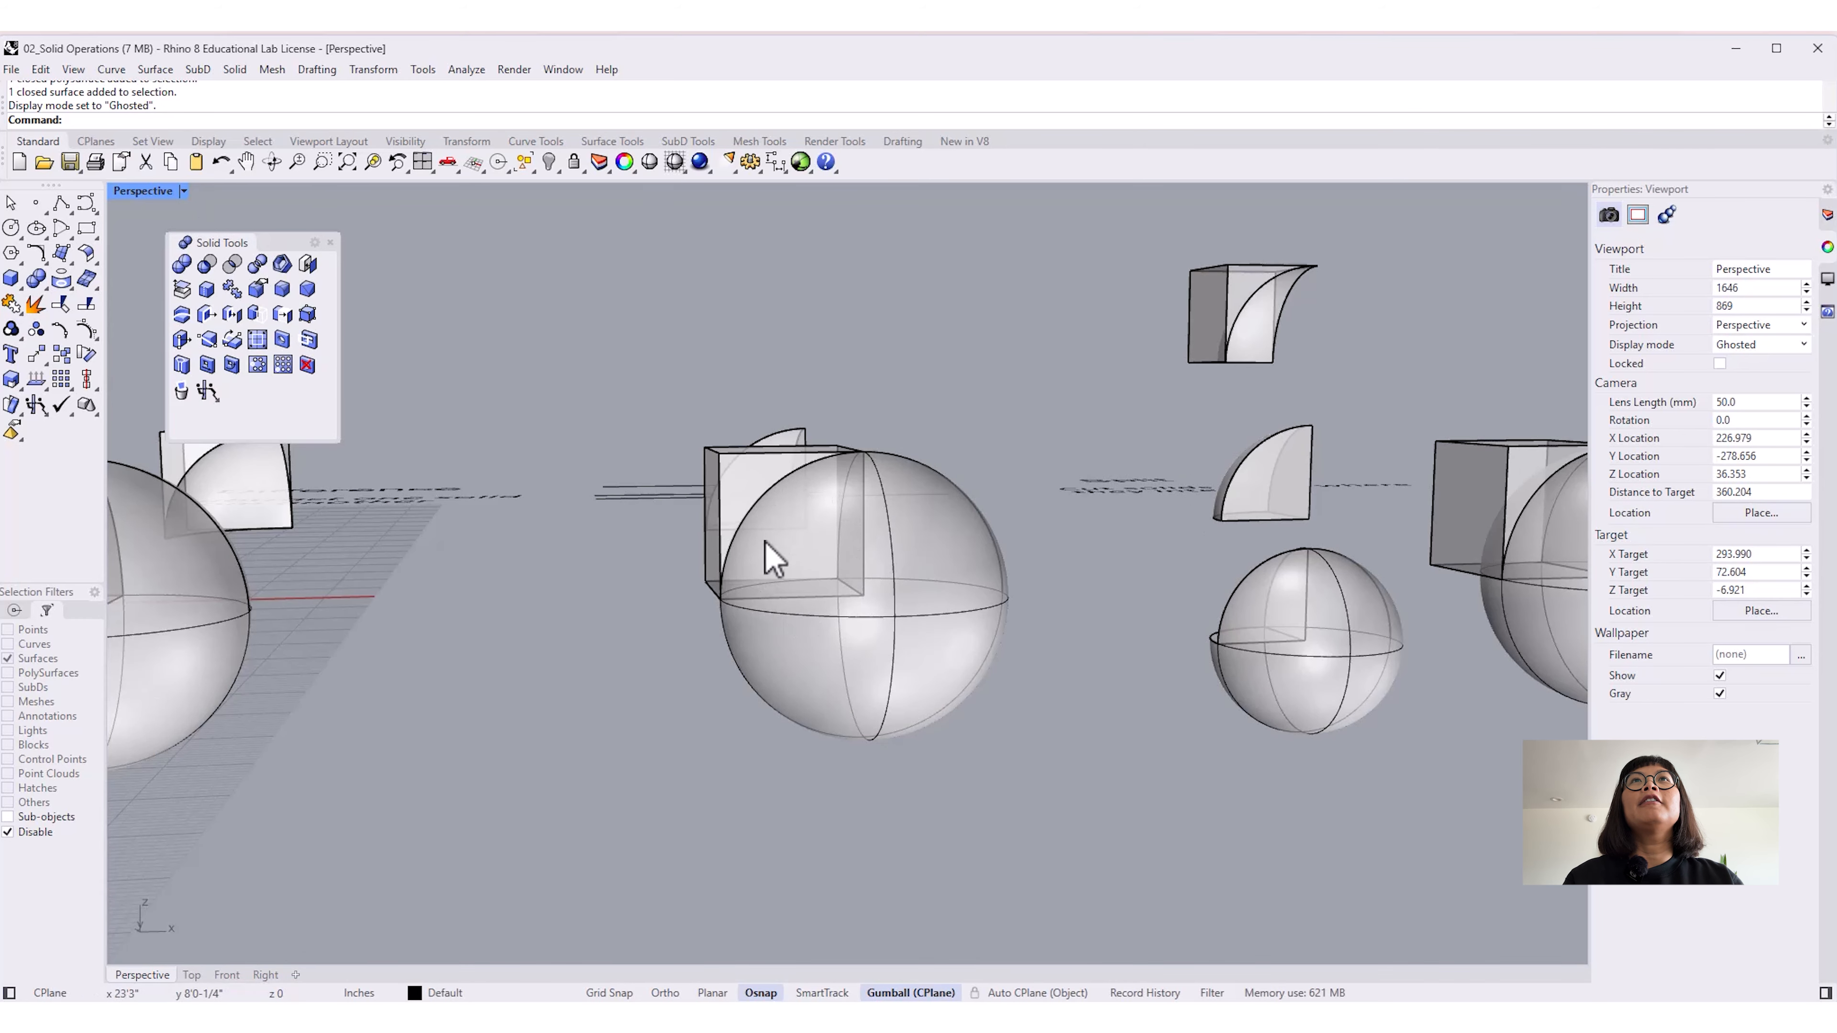
mouse_move(884, 650)
right_mouse_down()
mouse_move(931, 649)
mouse_move(958, 679)
mouse_move(810, 675)
mouse_move(788, 657)
mouse_move(849, 644)
mouse_move(852, 672)
right_mouse_up()
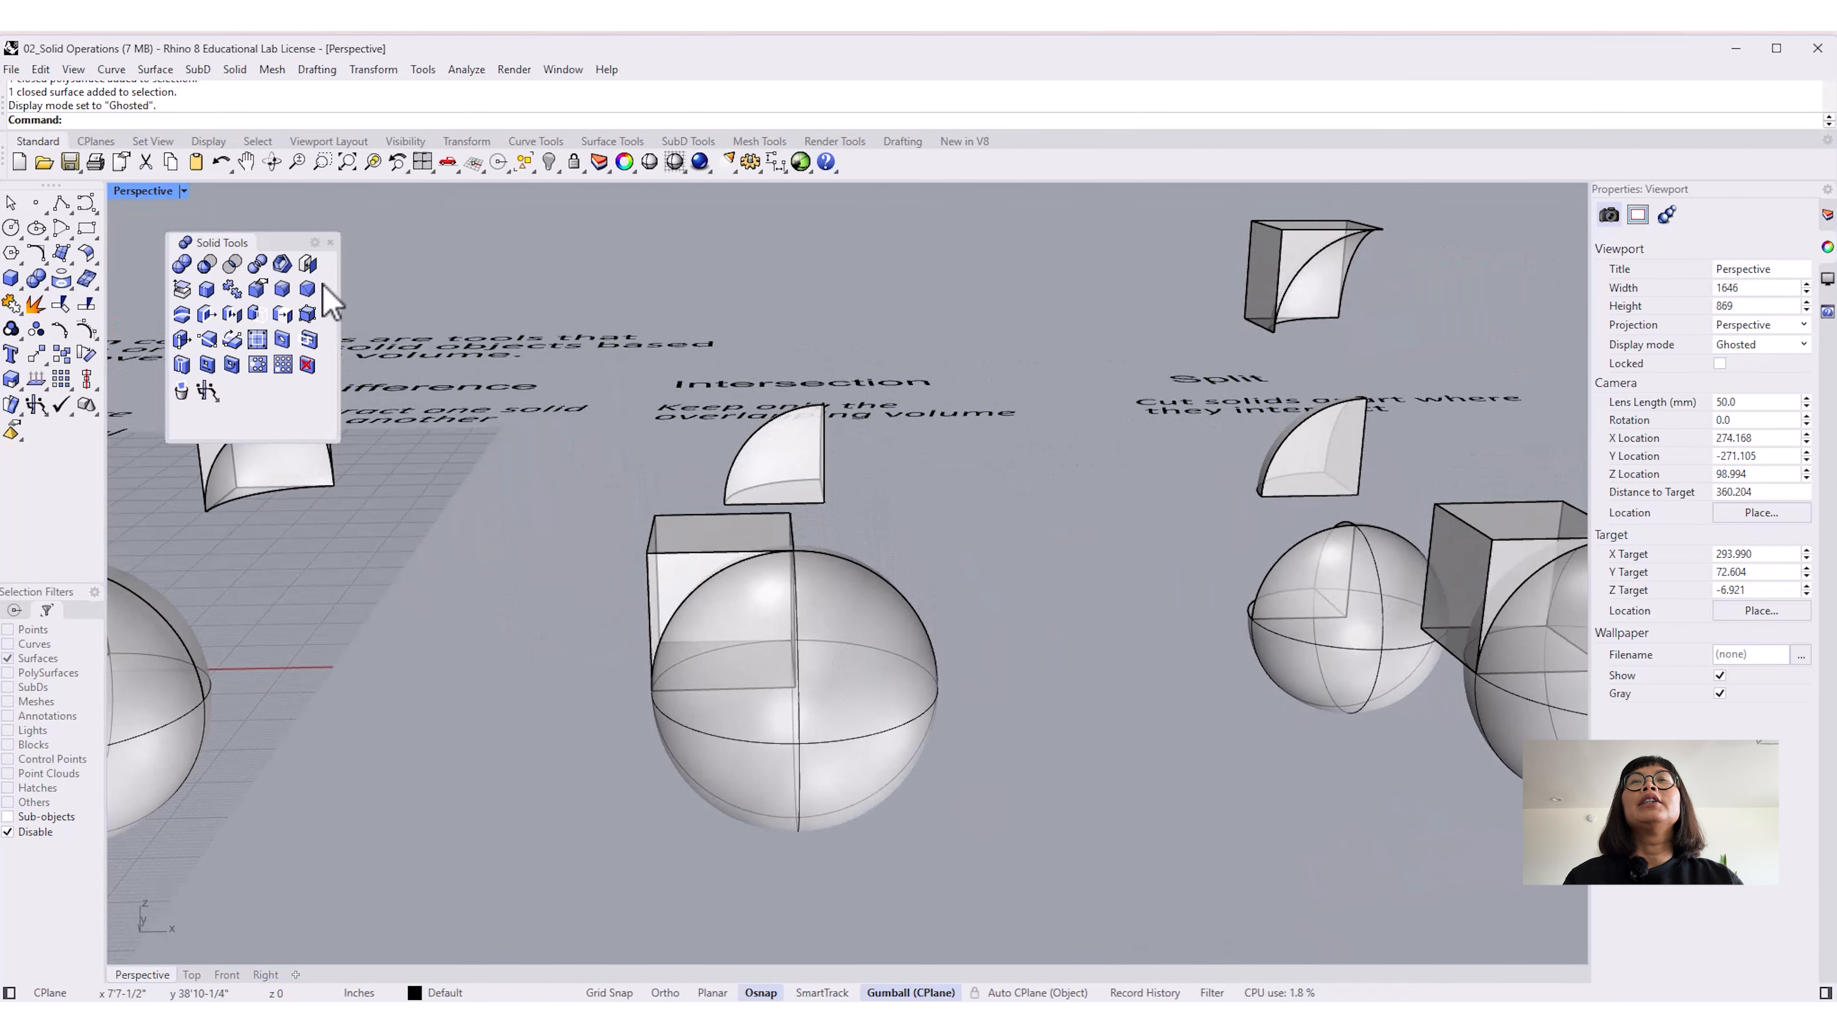
left_click(183, 190)
left_click(190, 279)
mouse_move(940, 680)
right_mouse_down()
mouse_move(968, 697)
mouse_move(996, 808)
mouse_move(998, 761)
mouse_move(1008, 837)
mouse_move(1000, 784)
mouse_move(972, 796)
mouse_move(954, 740)
right_mouse_up()
scroll(1008, 837, "down", 6)
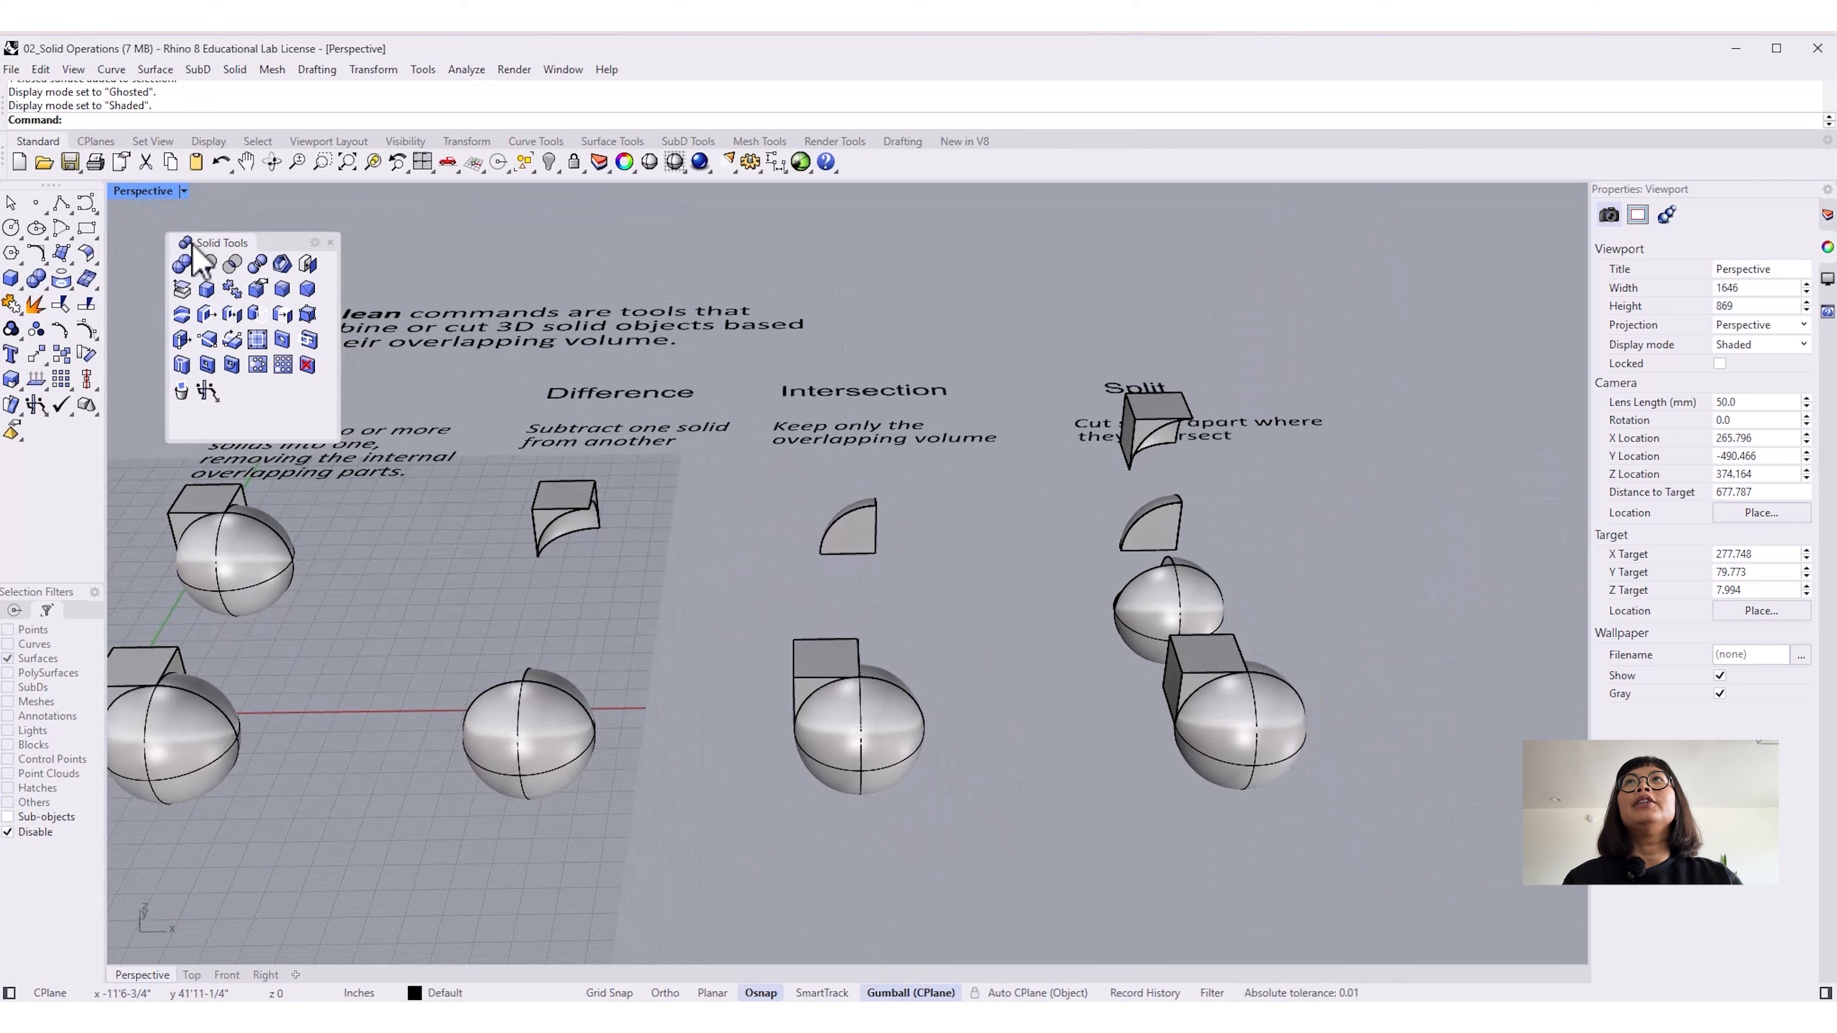
Step: Boolean-intersect the box and sphere of the Intersection pair as a single set, with DeleteInput=Yes
left_click(235, 266)
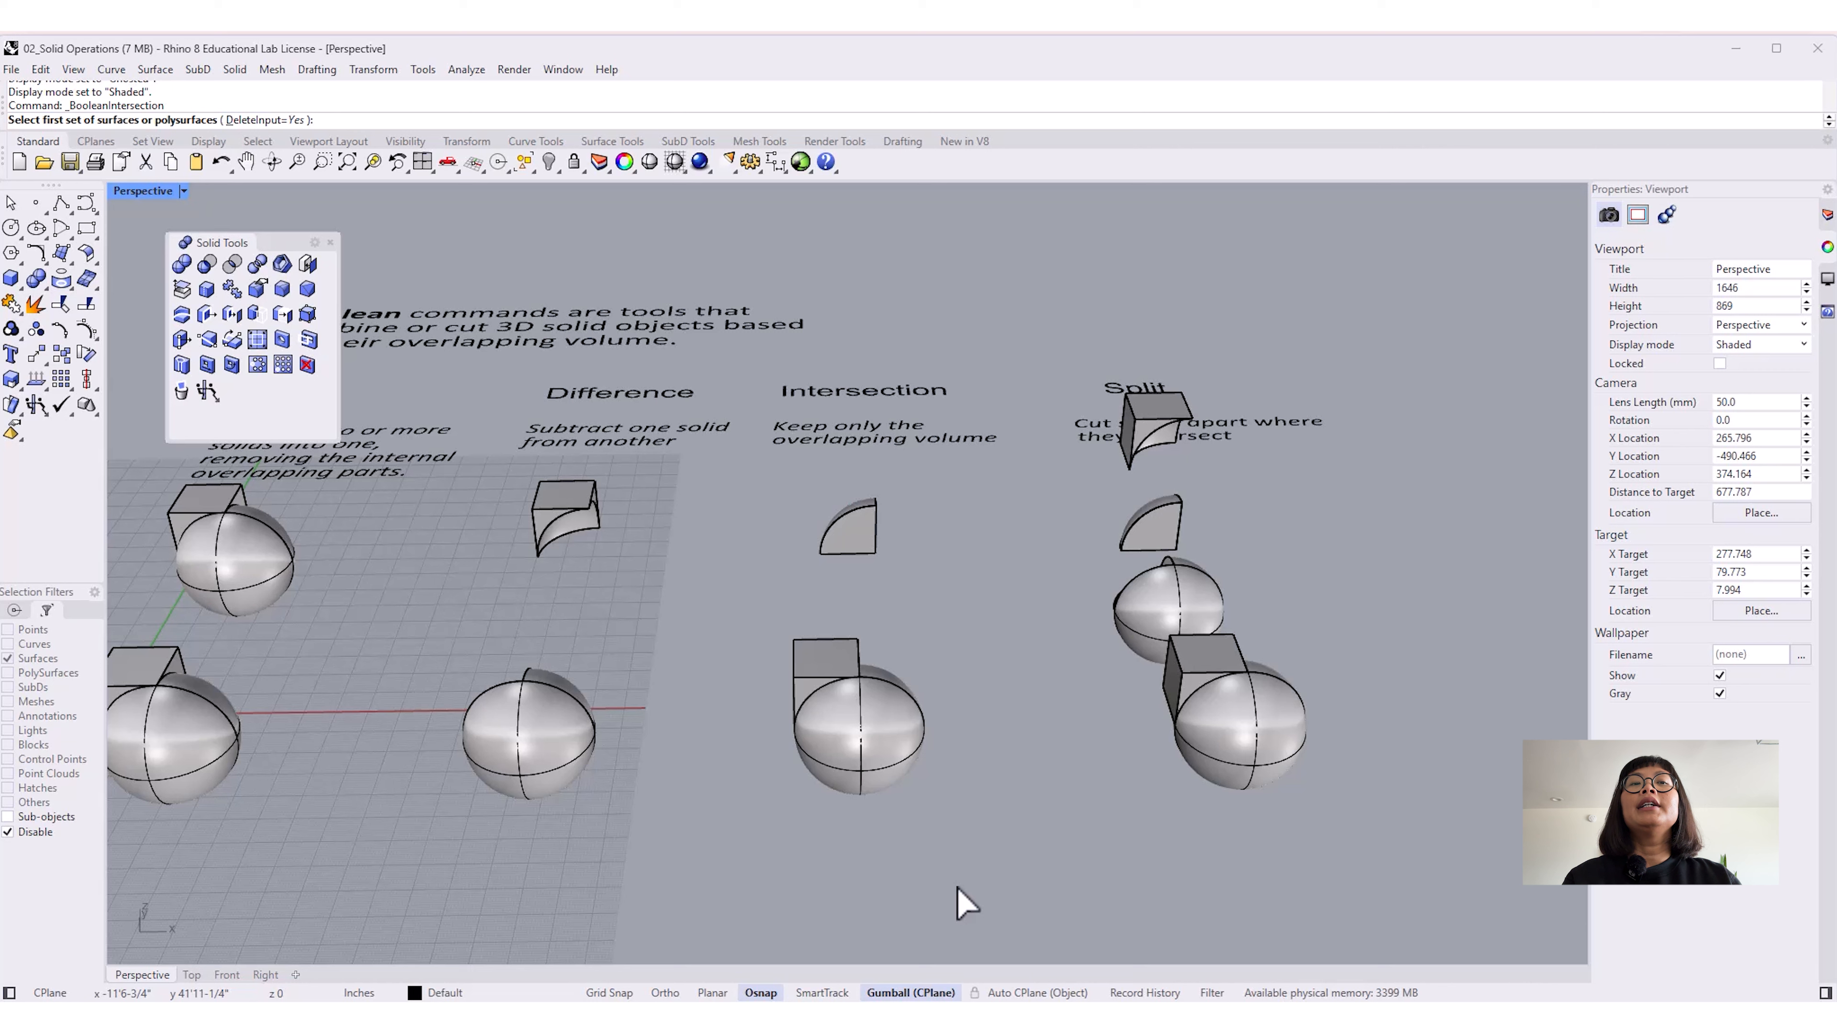
left_click_drag(967, 895, 820, 622)
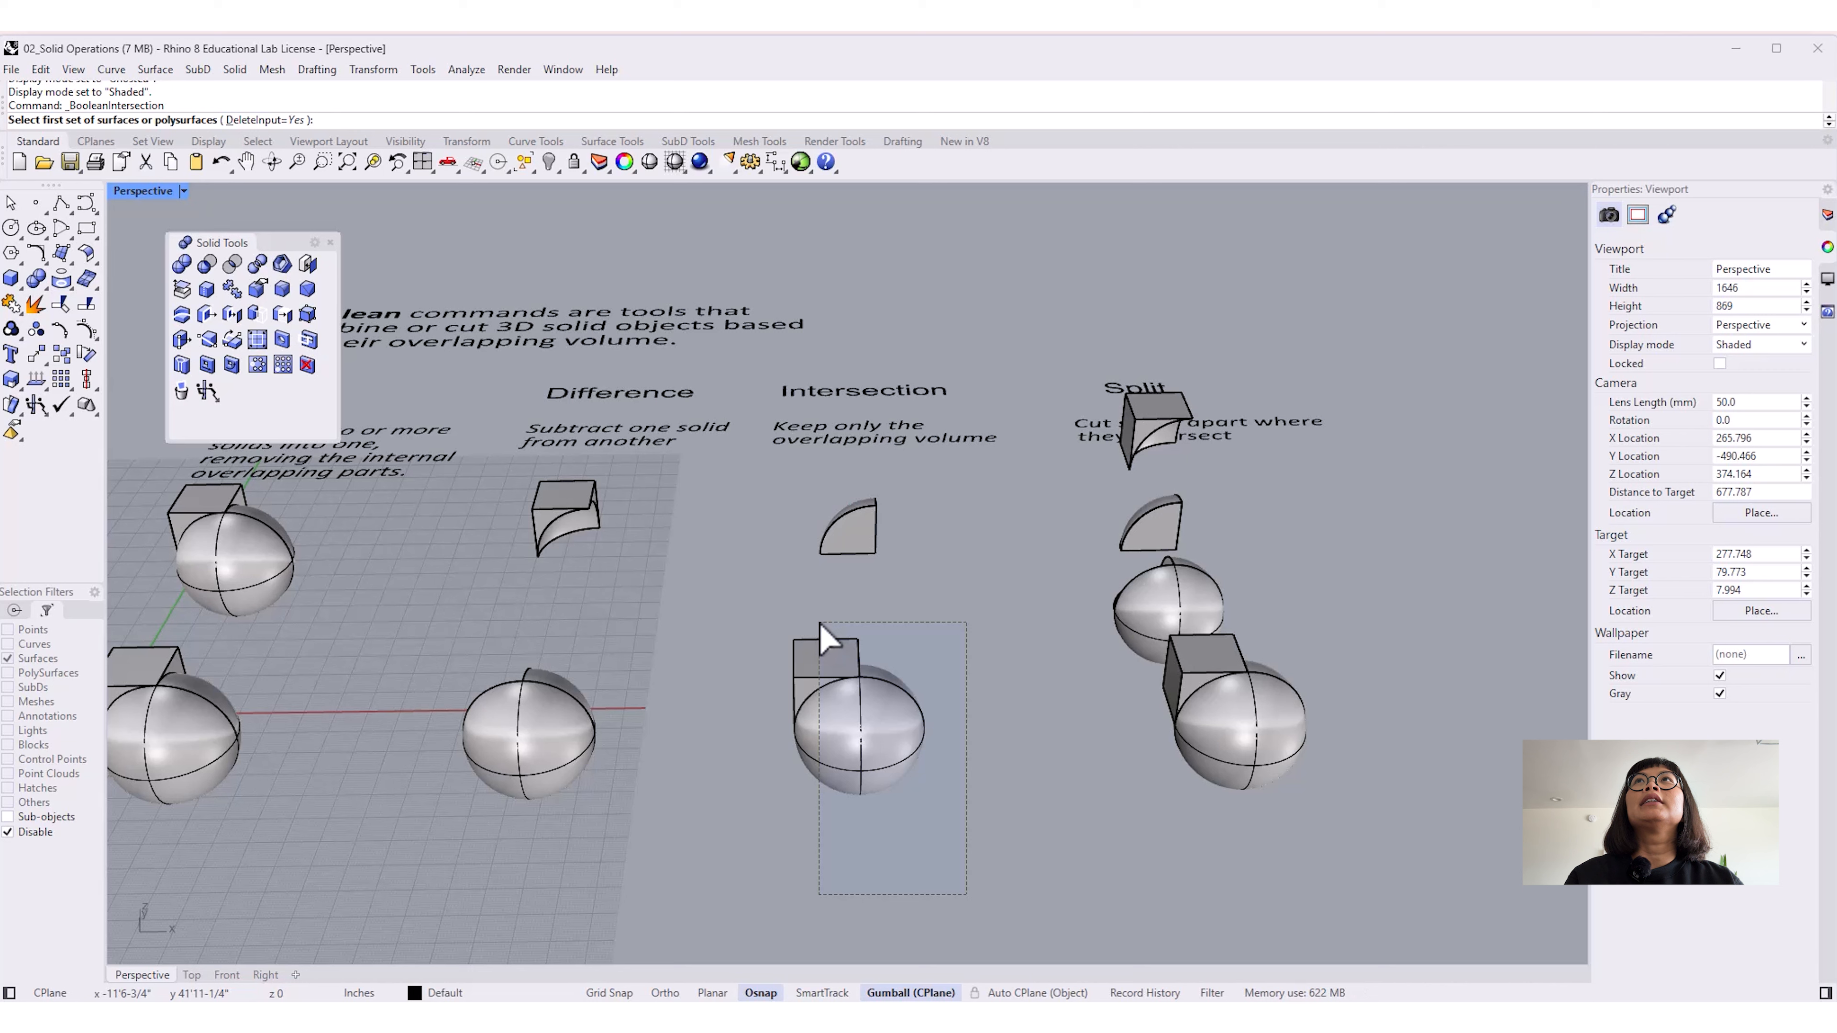
left_click_drag(819, 623, 820, 623)
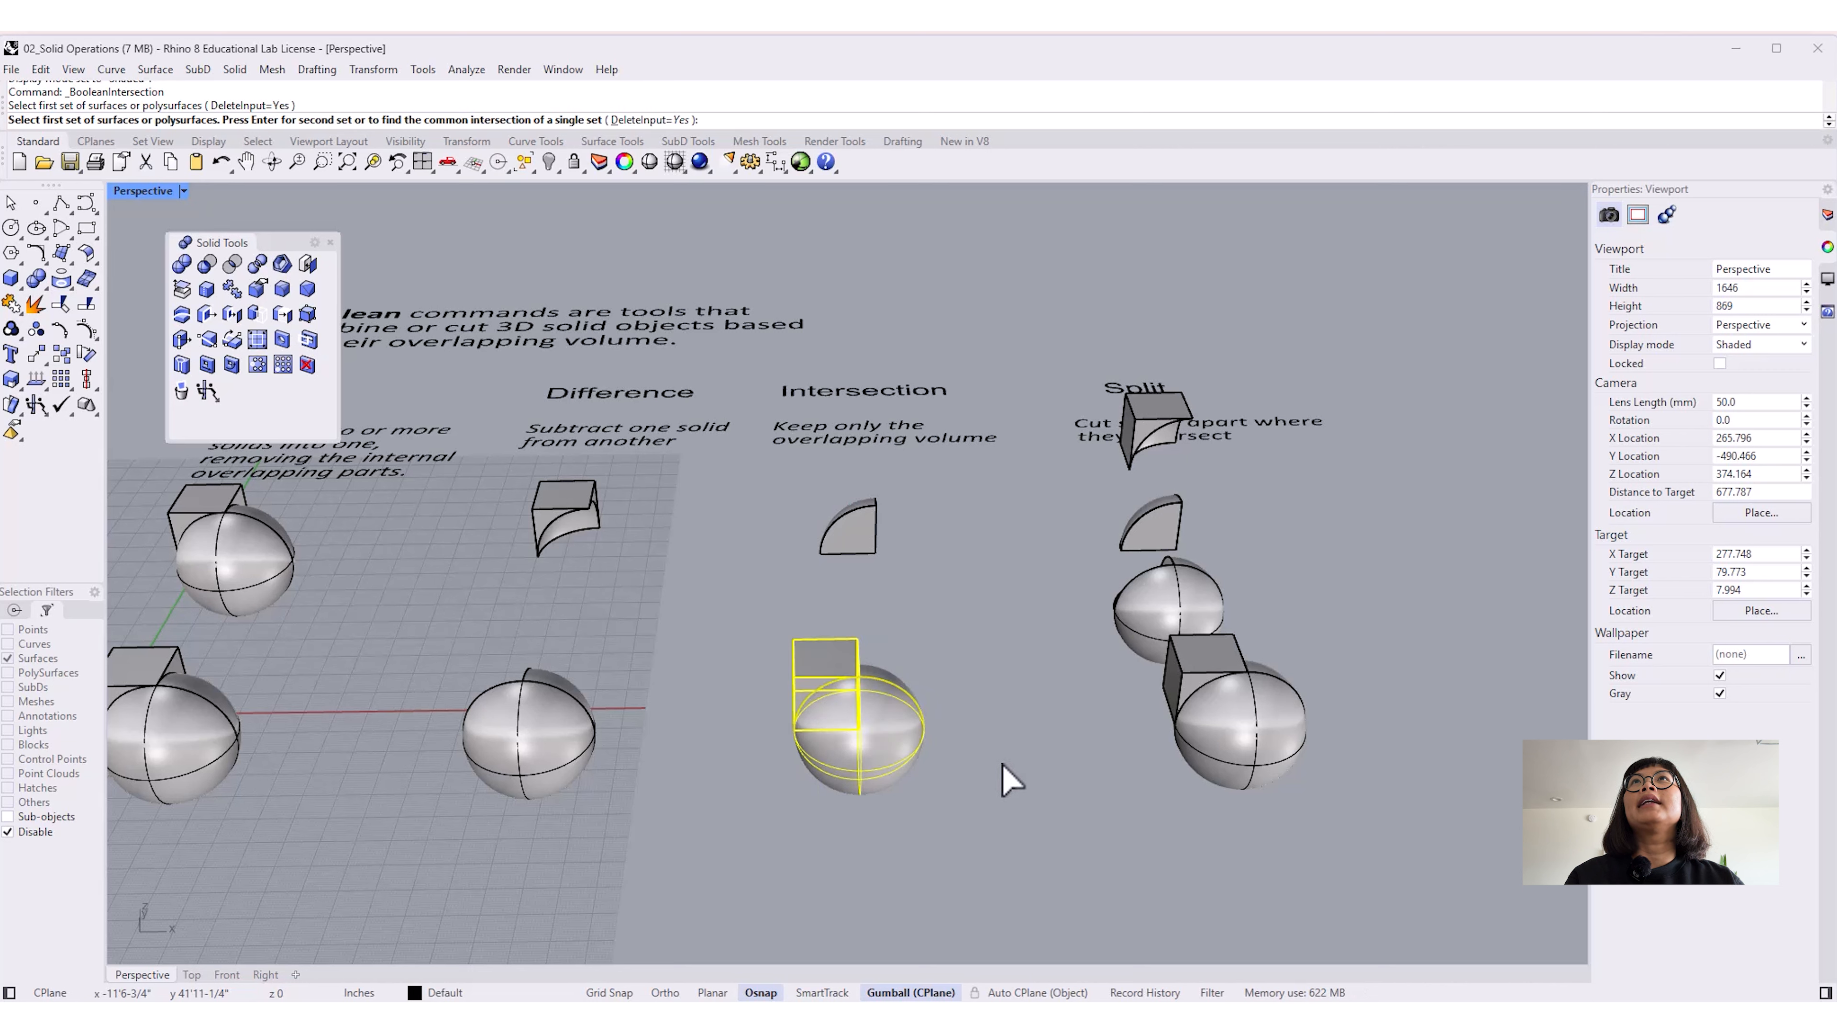
key("Return")
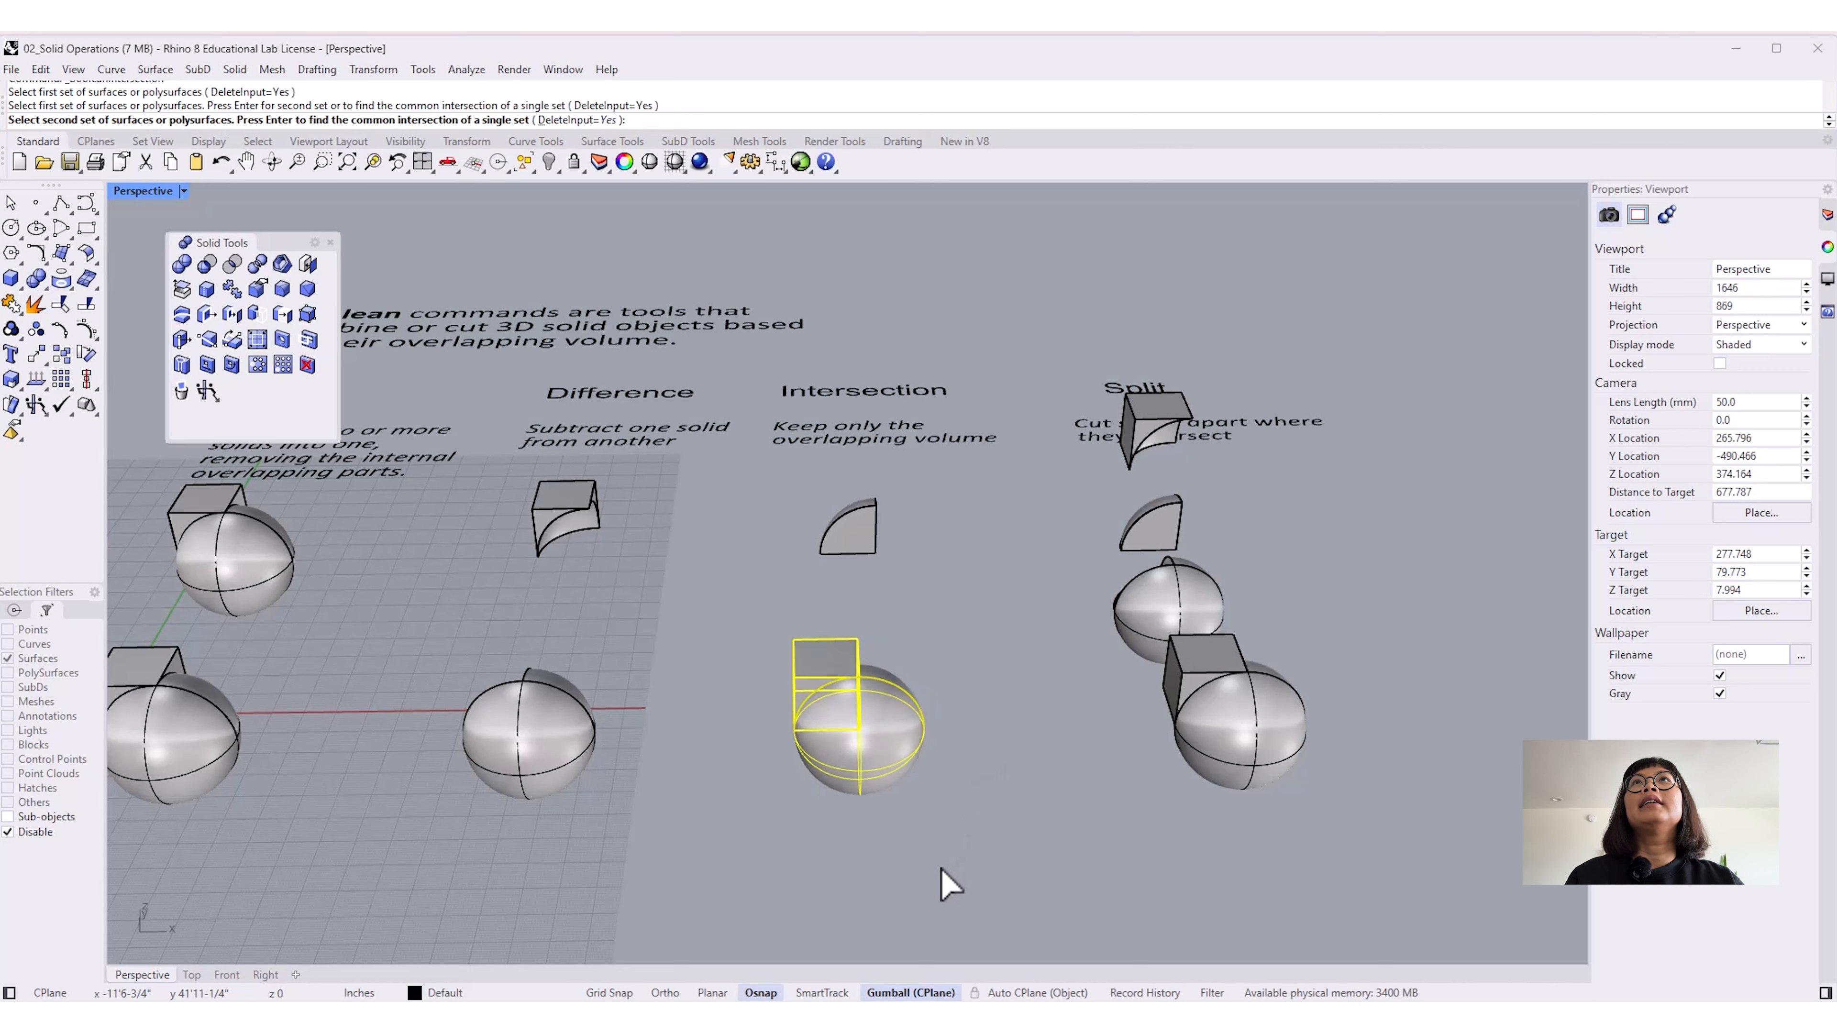
key("Return")
Step: Check the intersected solid's object type in the properties and compare it with the reference examples from several angles
right_click_drag(874, 902, 980, 836)
left_click(886, 729)
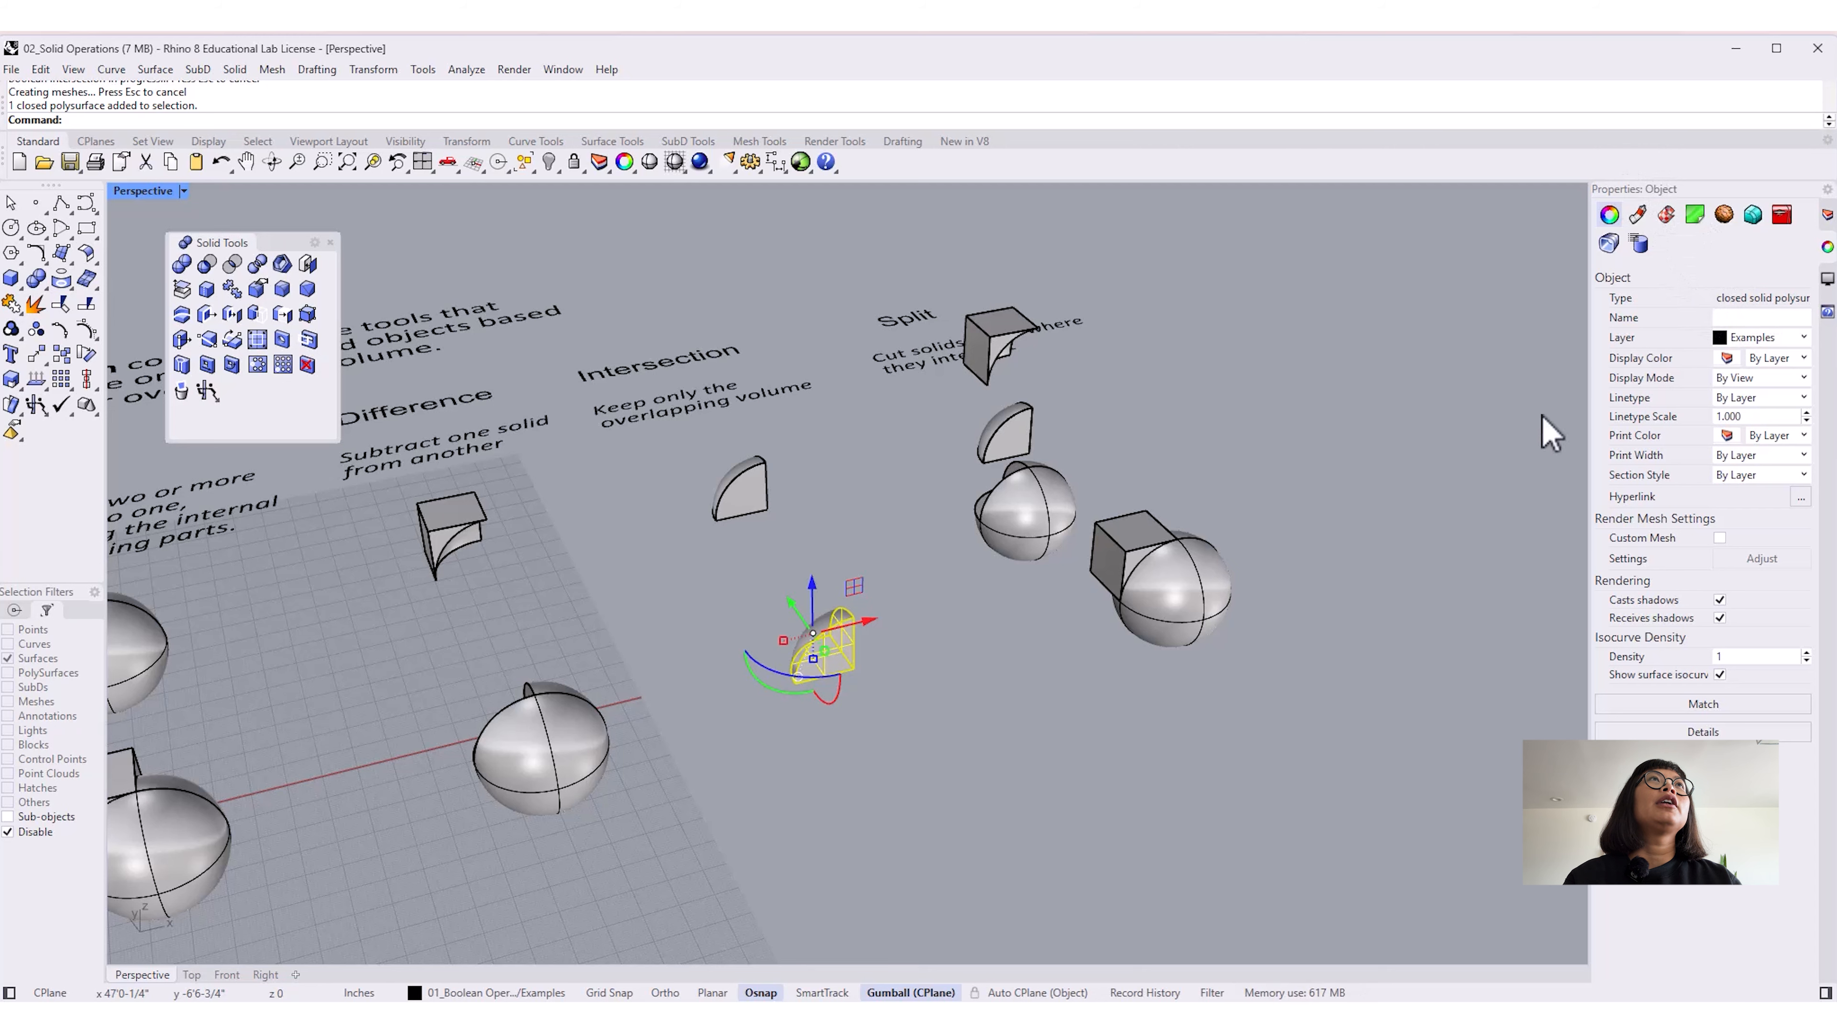
right_click_drag(879, 843, 1052, 814)
scroll(933, 791, "down", 10)
right_click_drag(947, 834, 1034, 797, "shift")
scroll(946, 802, "up", 2)
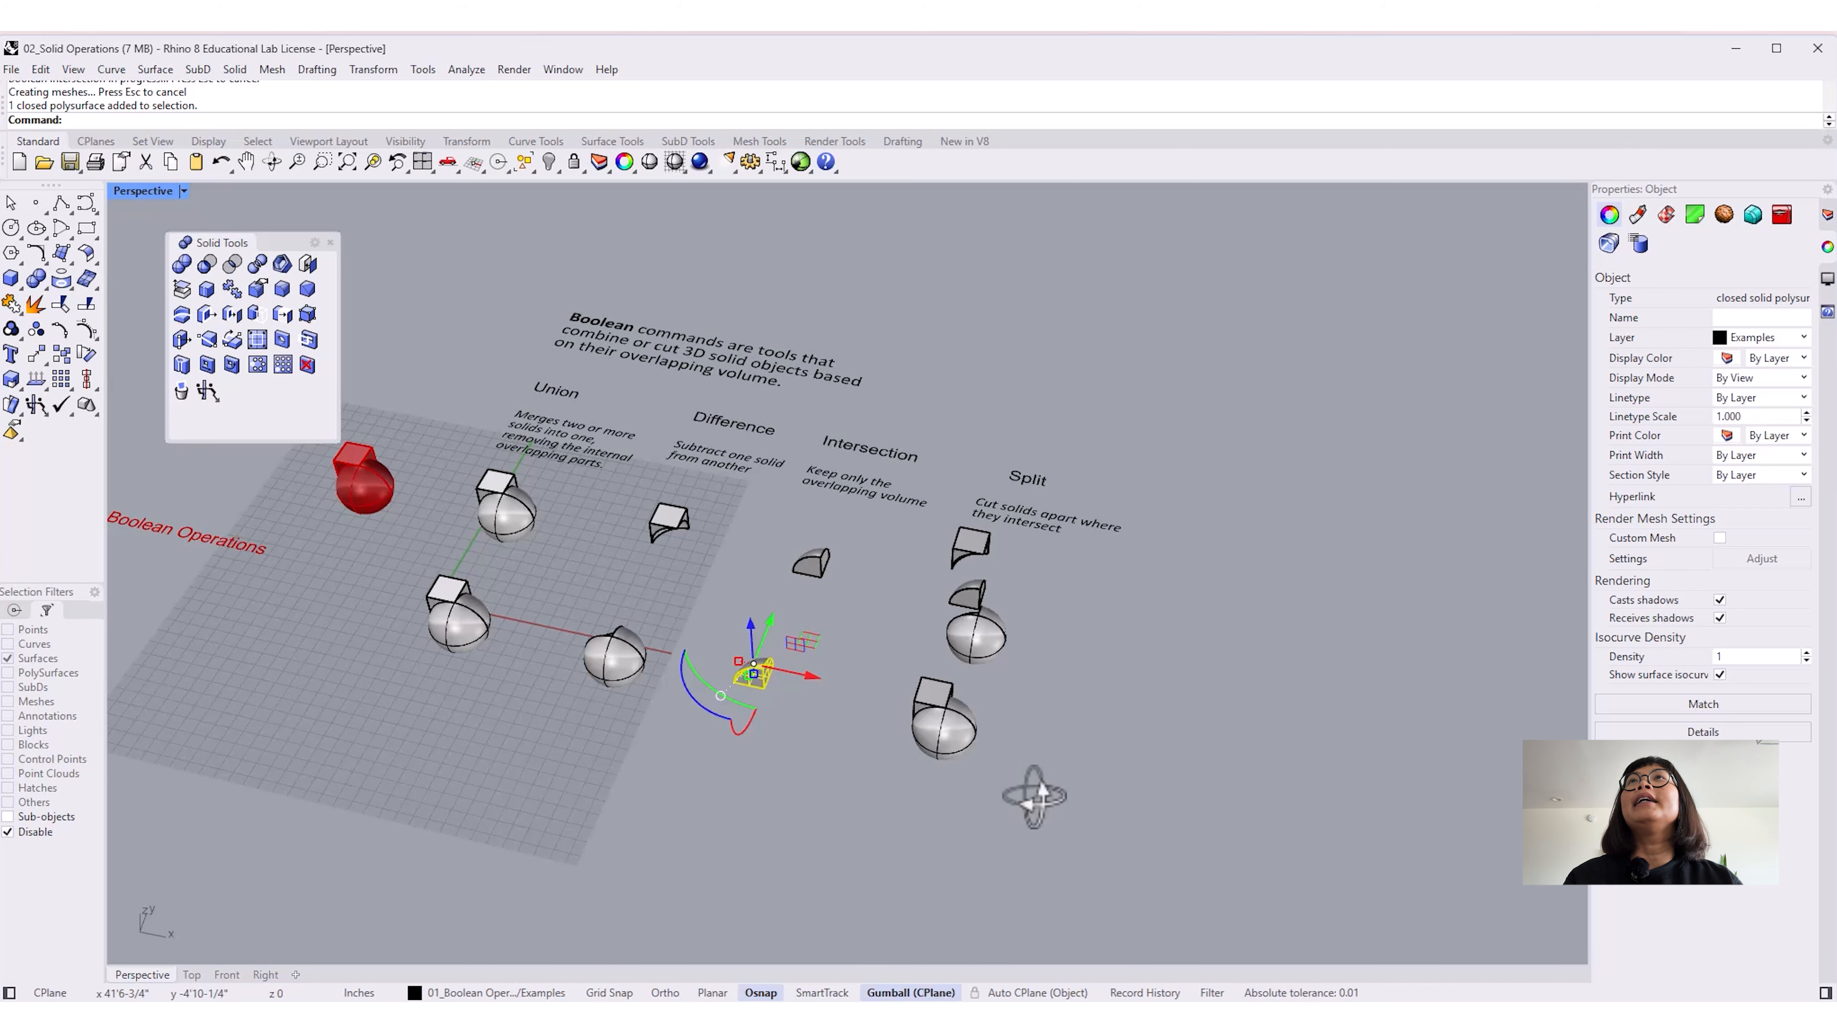
mouse_move(960, 850)
right_mouse_down()
mouse_move(1082, 771)
mouse_move(1108, 779)
mouse_move(1001, 779)
mouse_move(958, 868)
mouse_move(976, 773)
mouse_move(1024, 841)
mouse_move(926, 828)
mouse_move(951, 792)
mouse_move(1081, 774)
mouse_move(1009, 800)
mouse_move(1021, 820)
mouse_move(718, 841)
mouse_move(821, 788)
right_mouse_up()
scroll(978, 774, "up", 5)
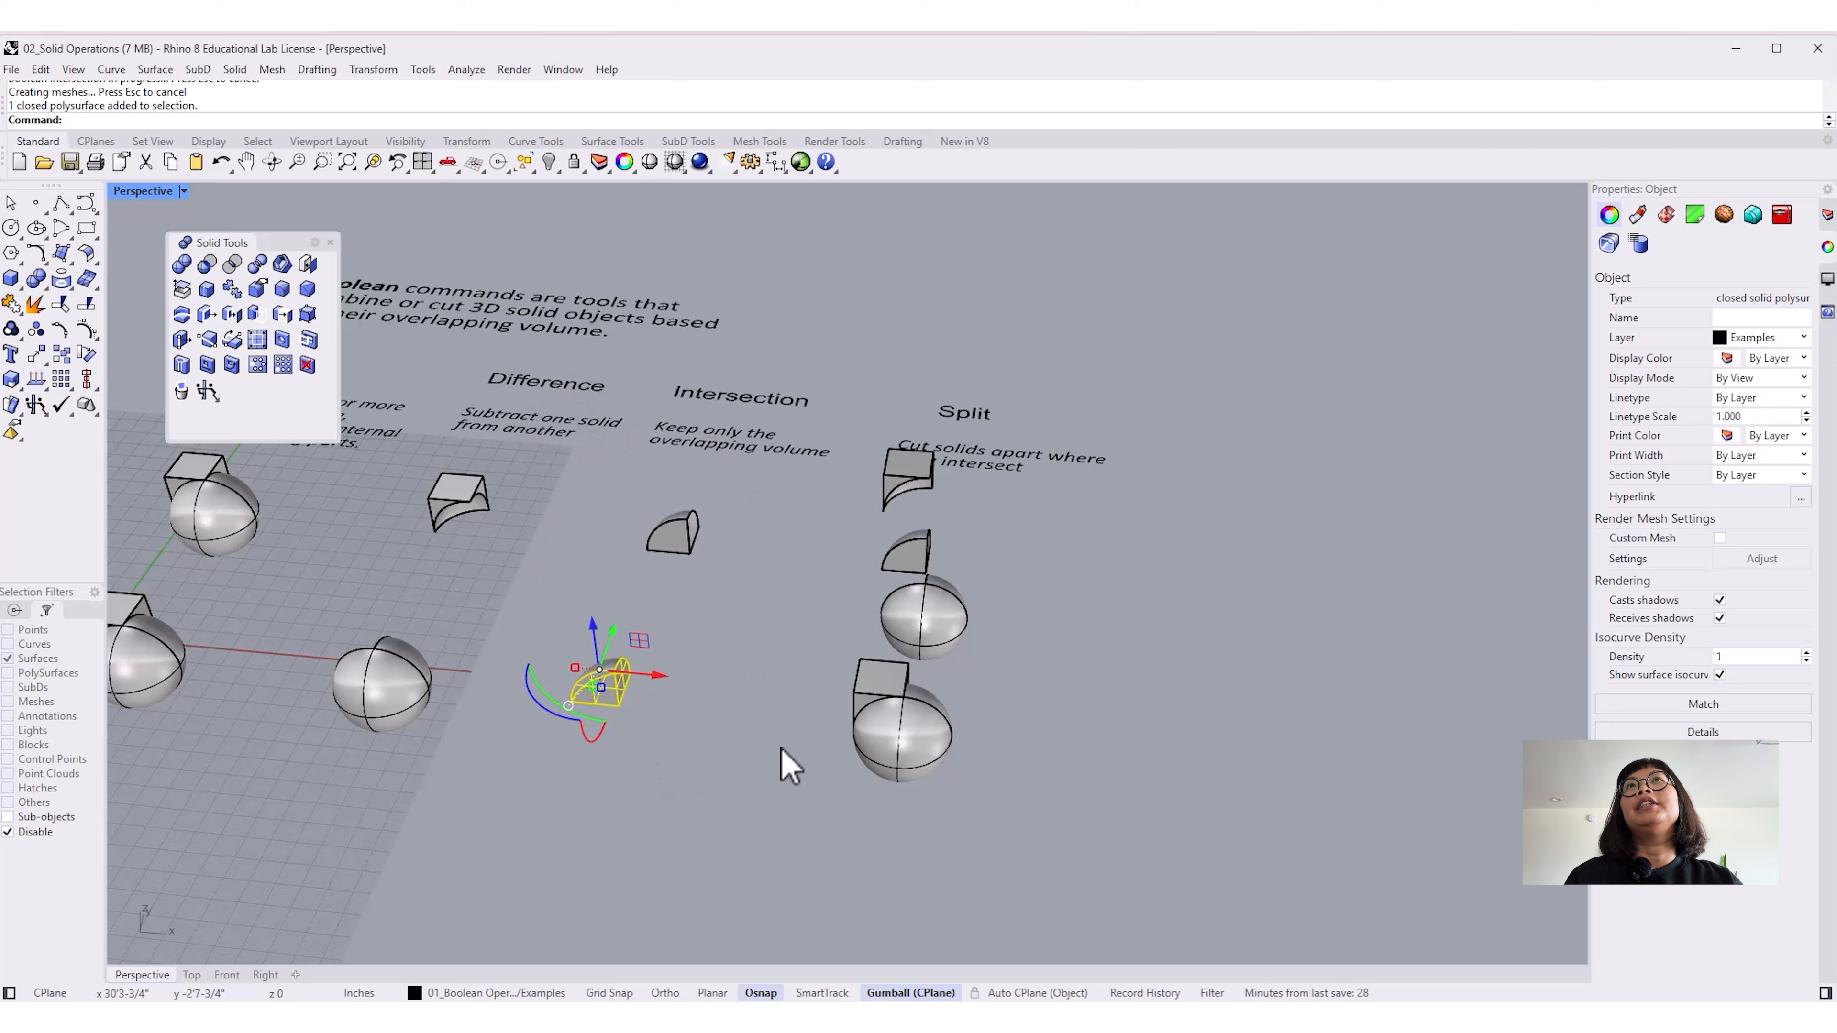
mouse_move(742, 780)
right_mouse_down()
mouse_move(697, 764)
mouse_move(726, 780)
right_mouse_up()
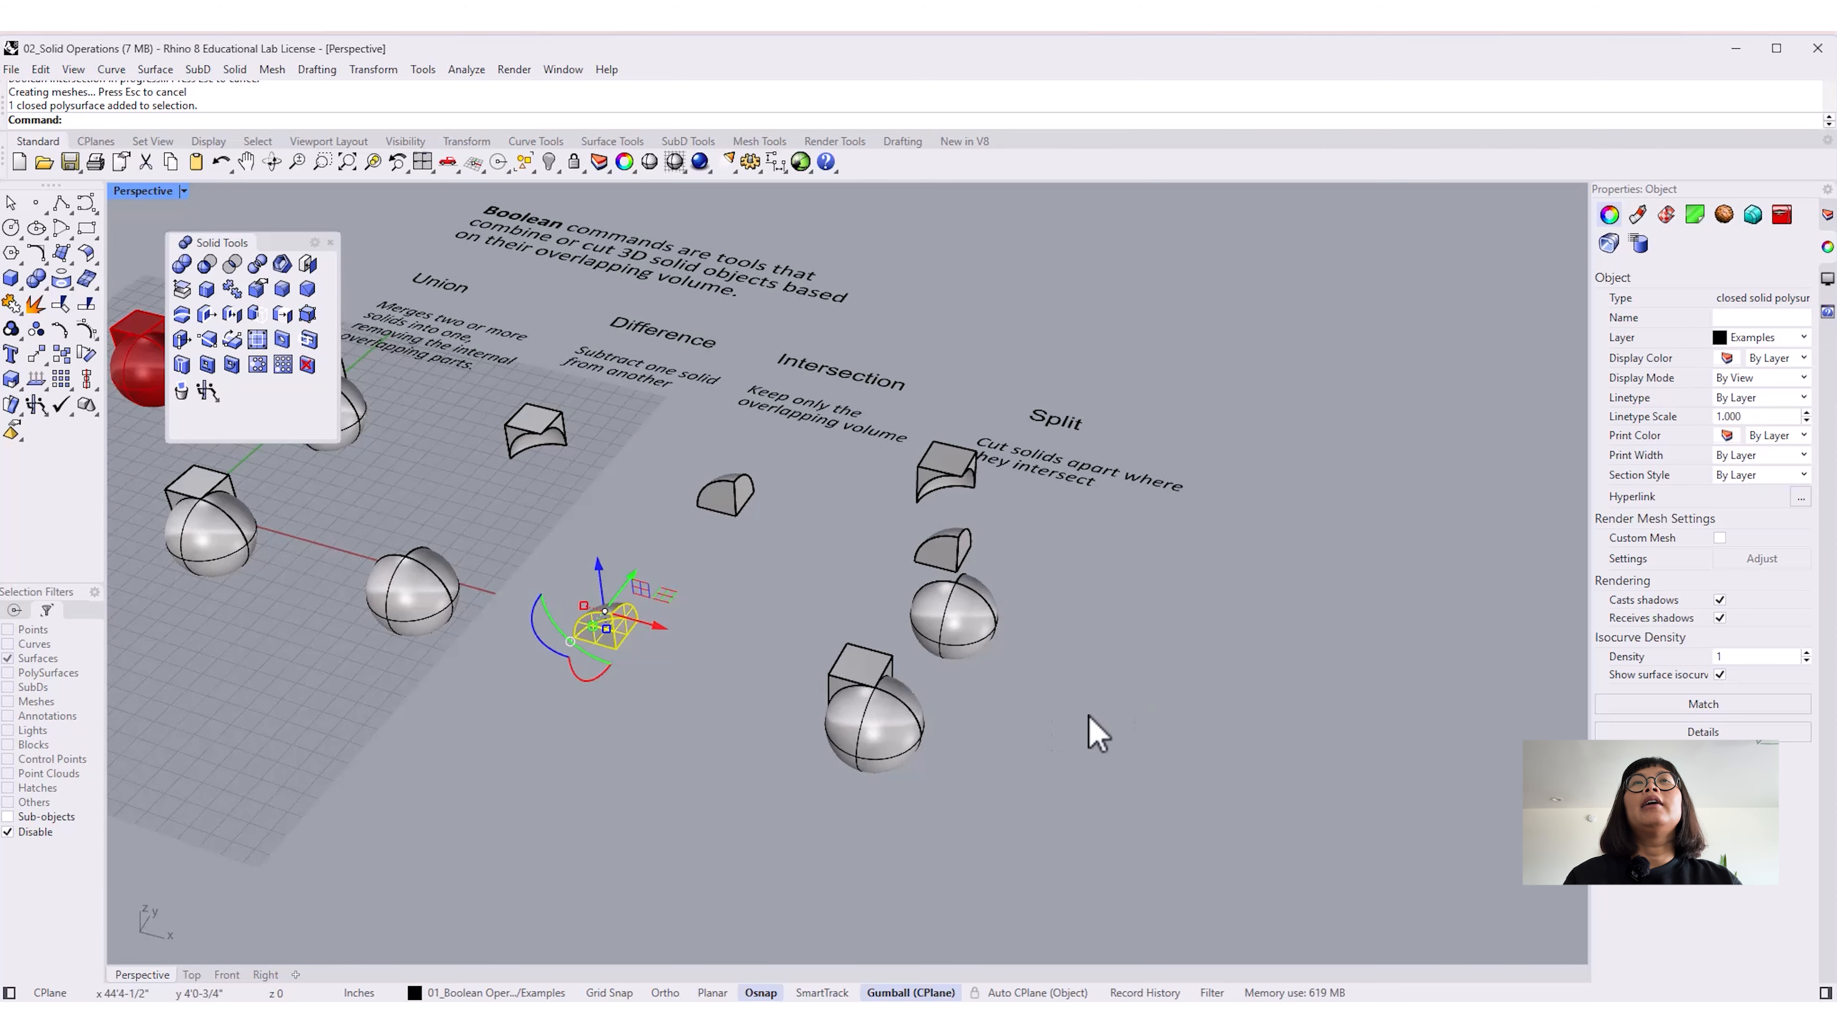
right_click_drag(972, 784, 1209, 579)
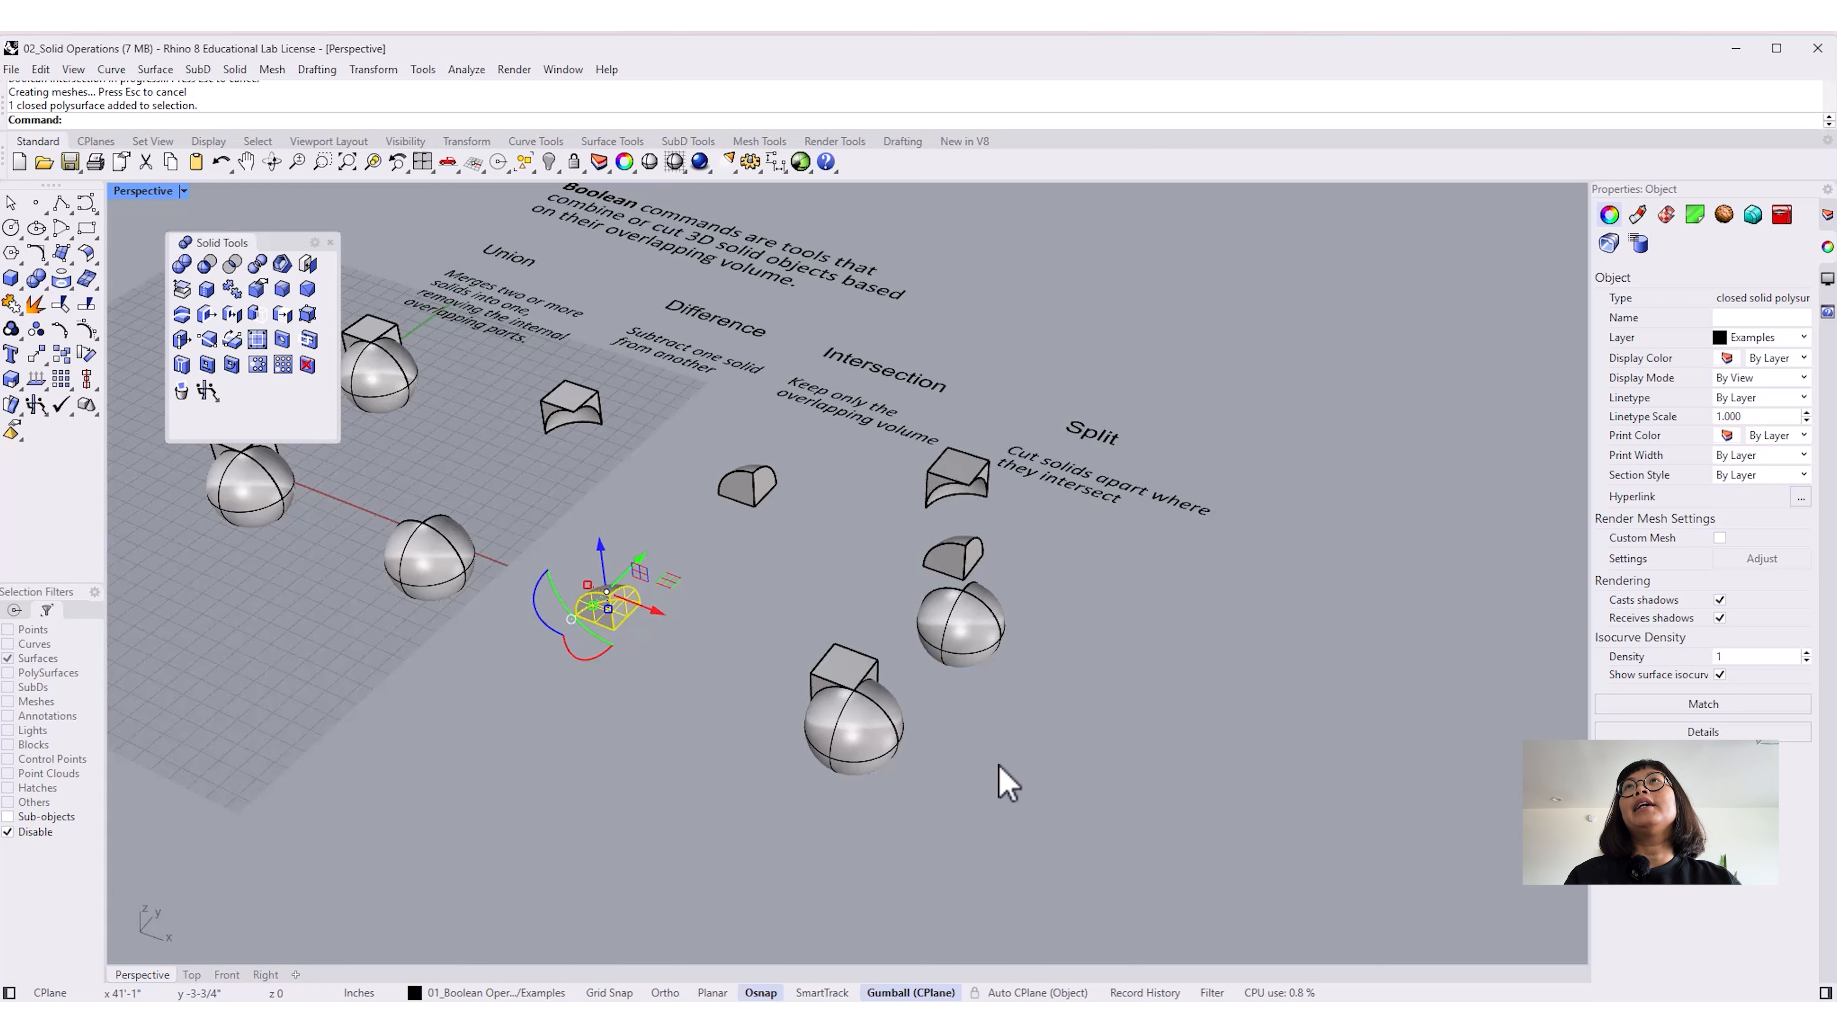
left_click(1012, 774)
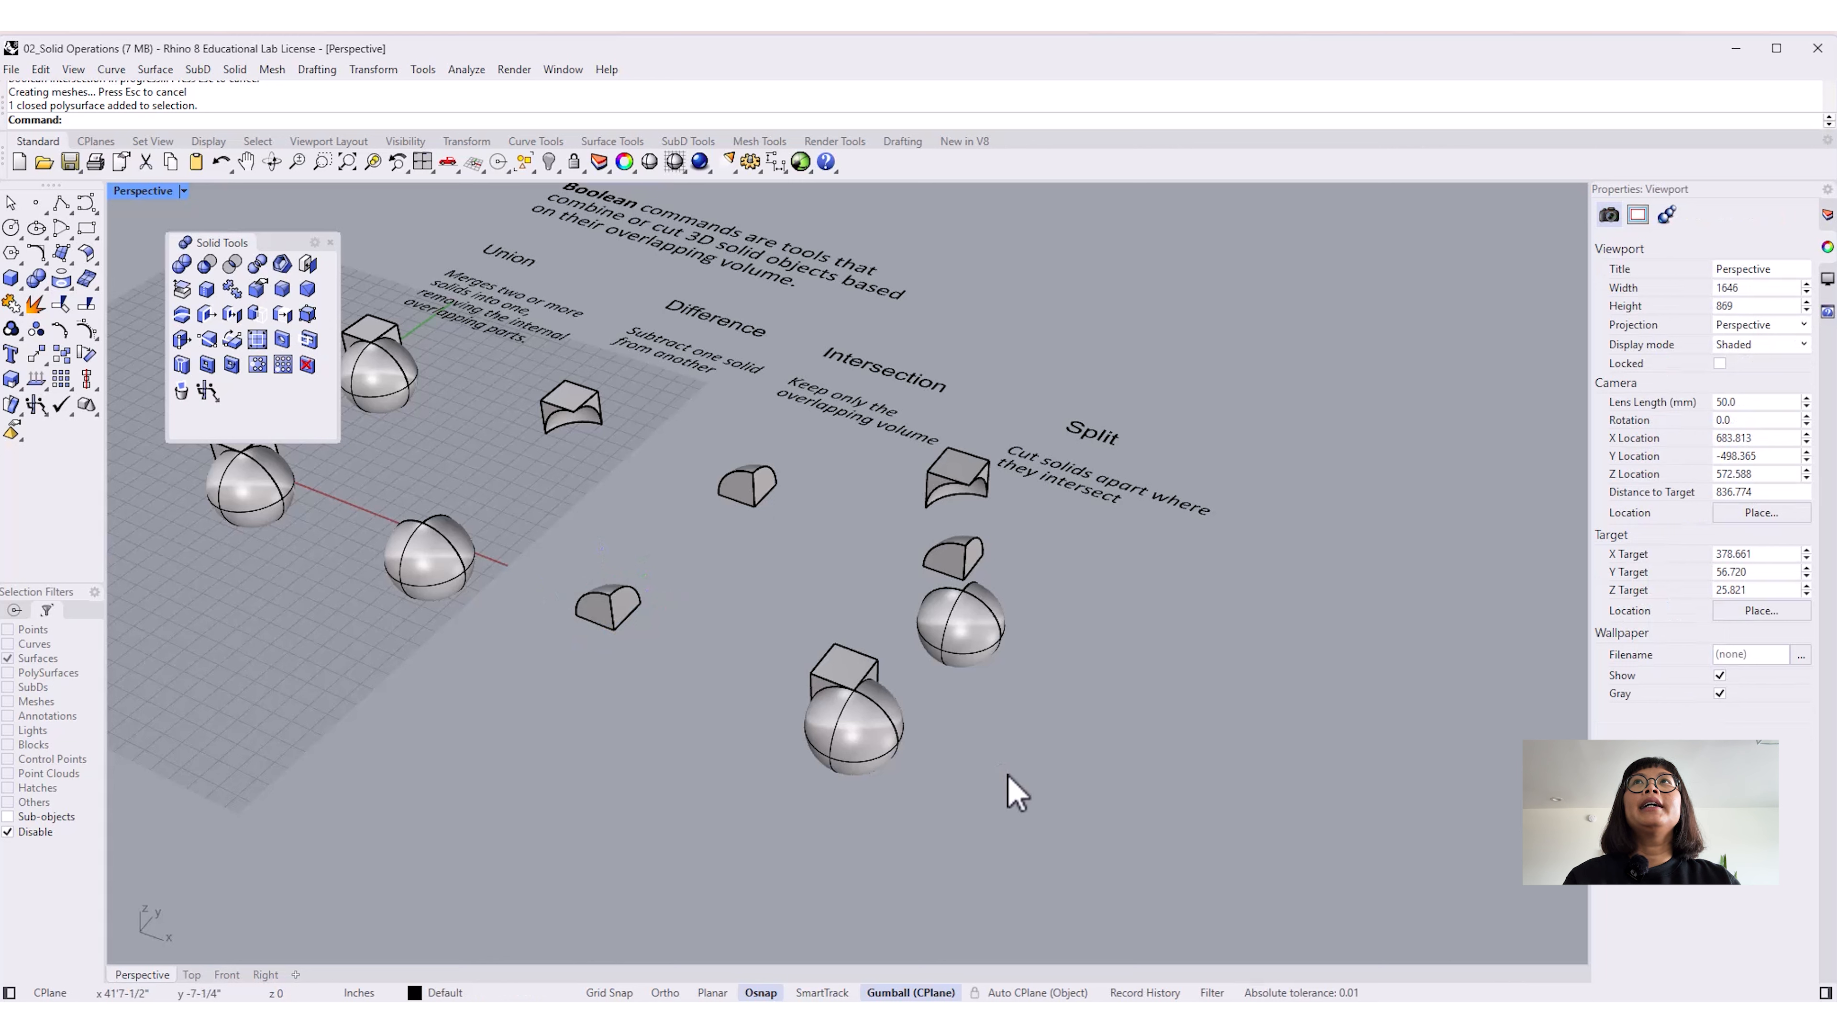
Step: Boolean-split the box of the Split pair using the sphere as the cutting object, with DeleteInput=Yes
left_click(258, 268)
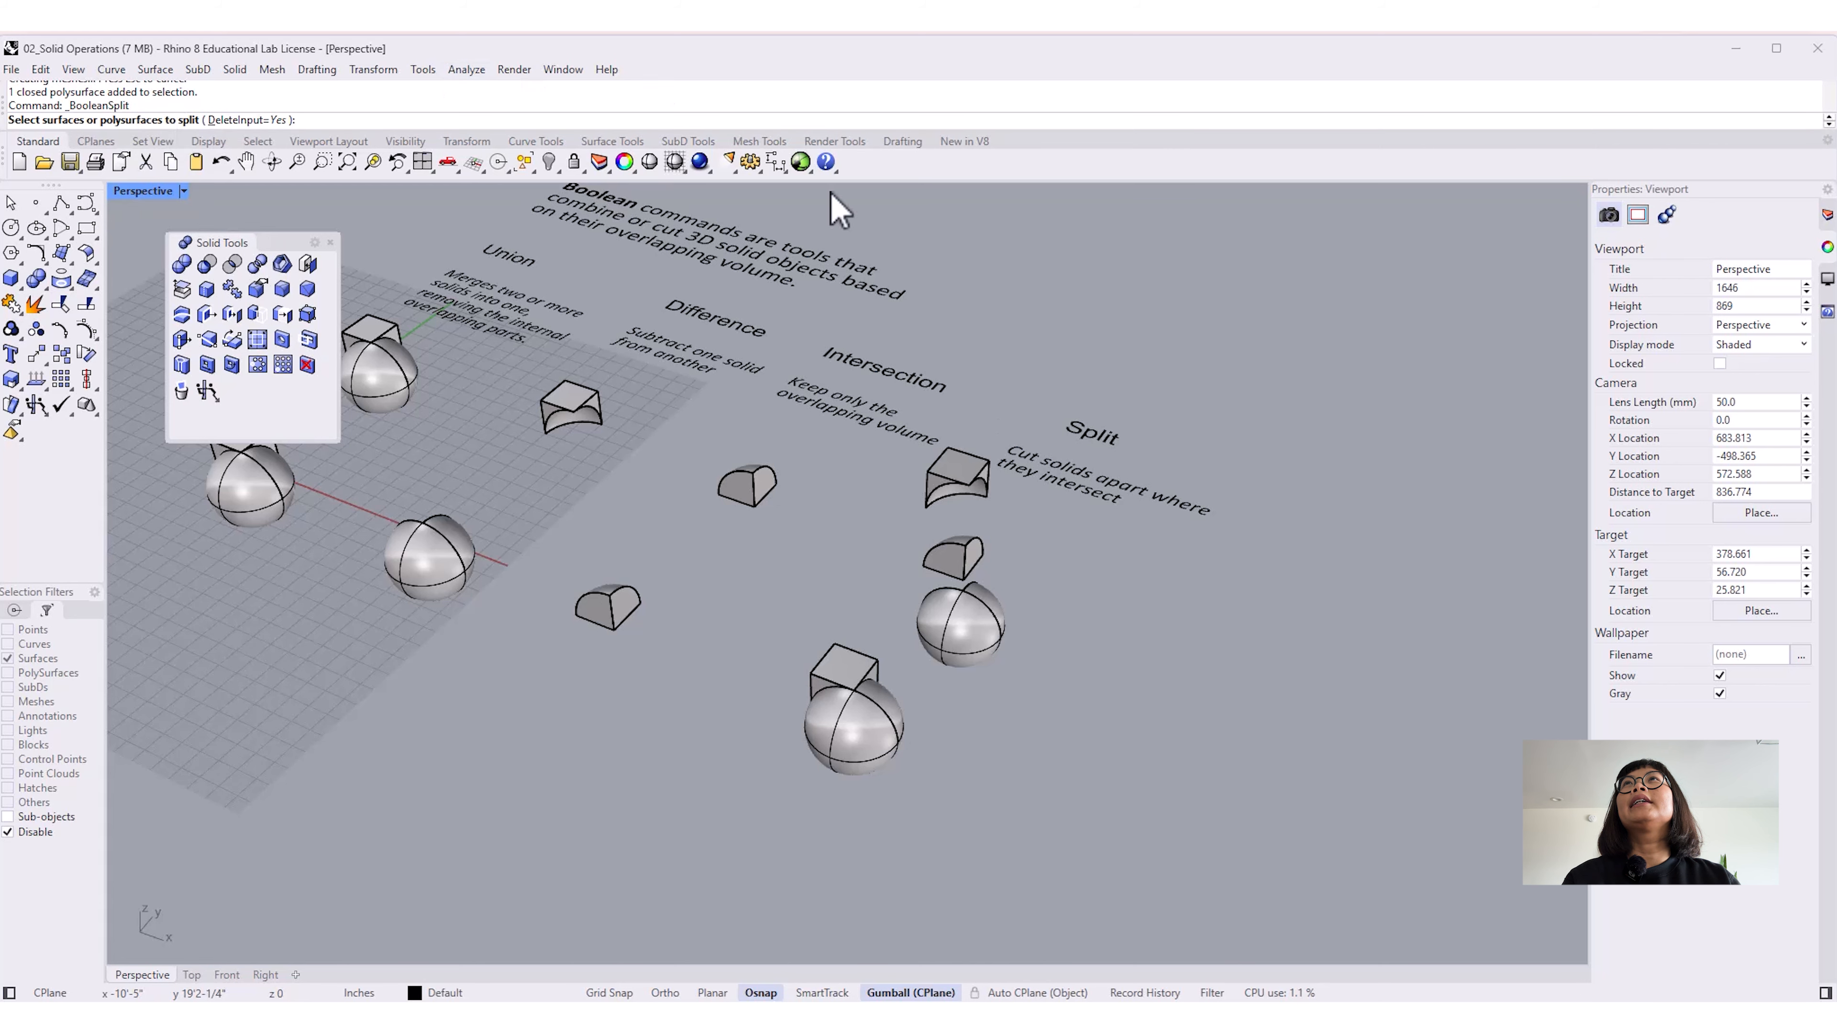
right_click_drag(951, 846, 987, 776)
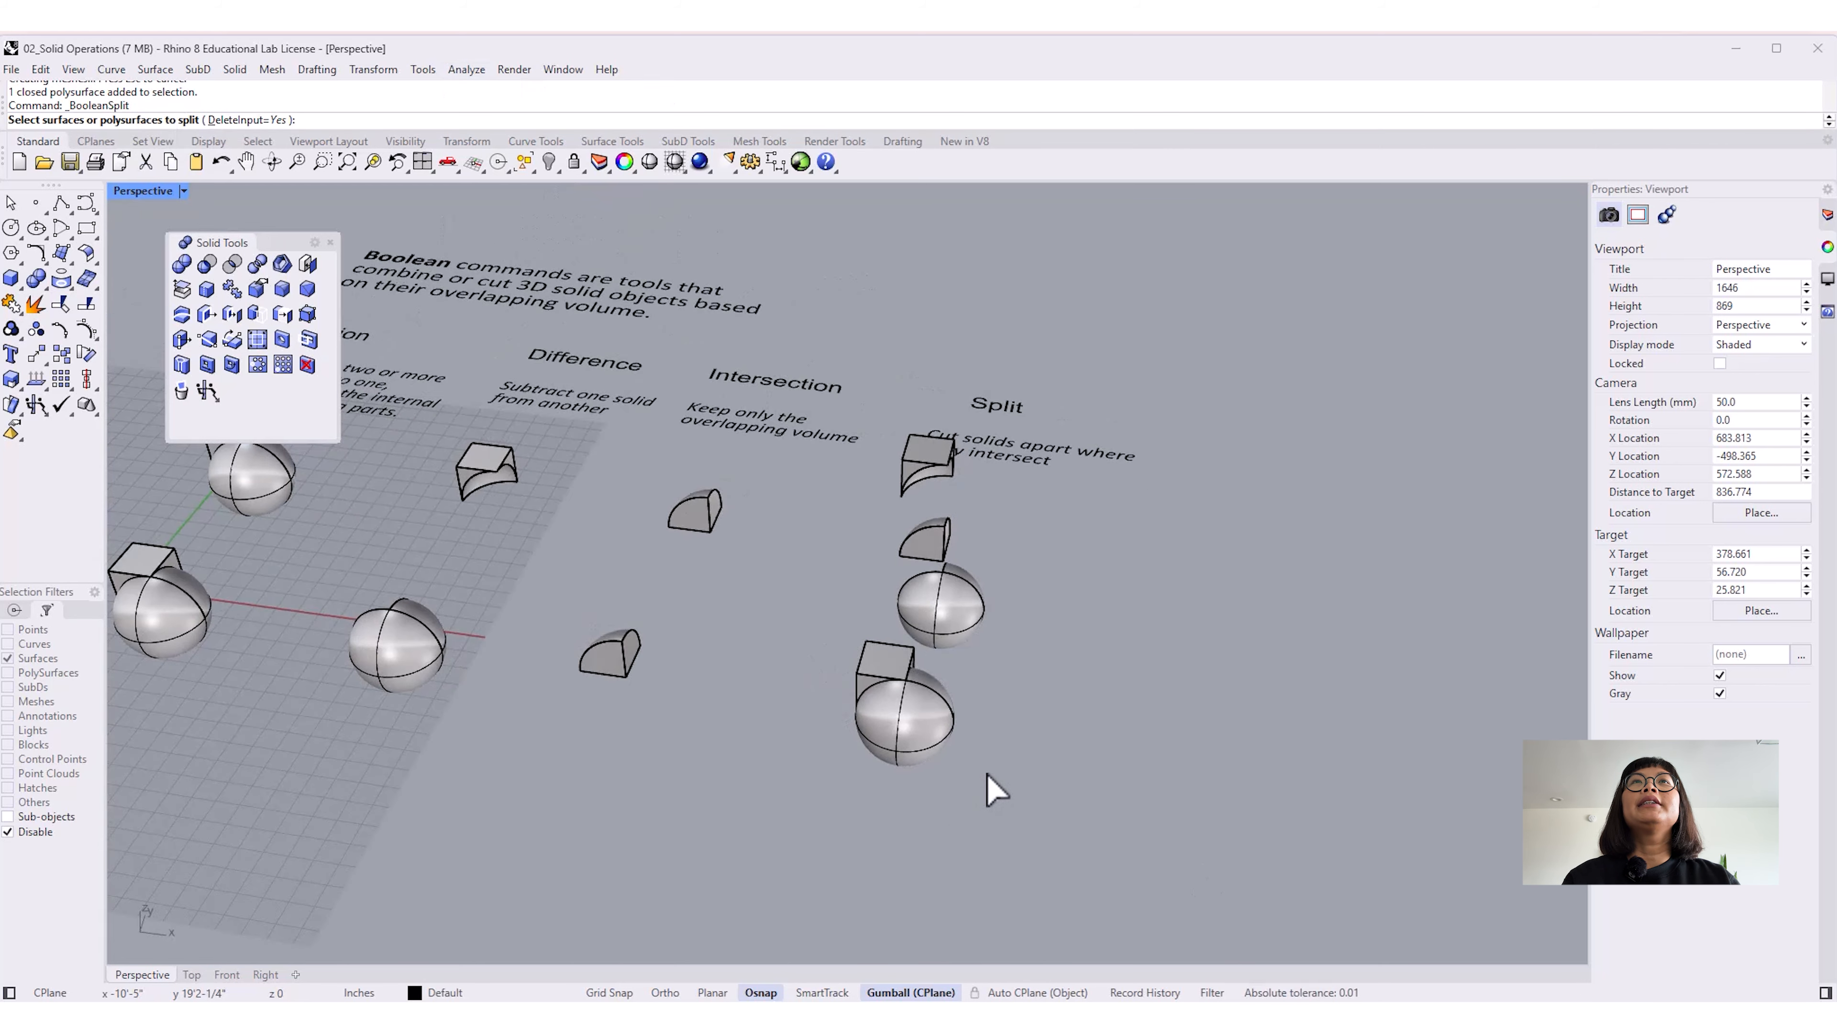
left_click(897, 660)
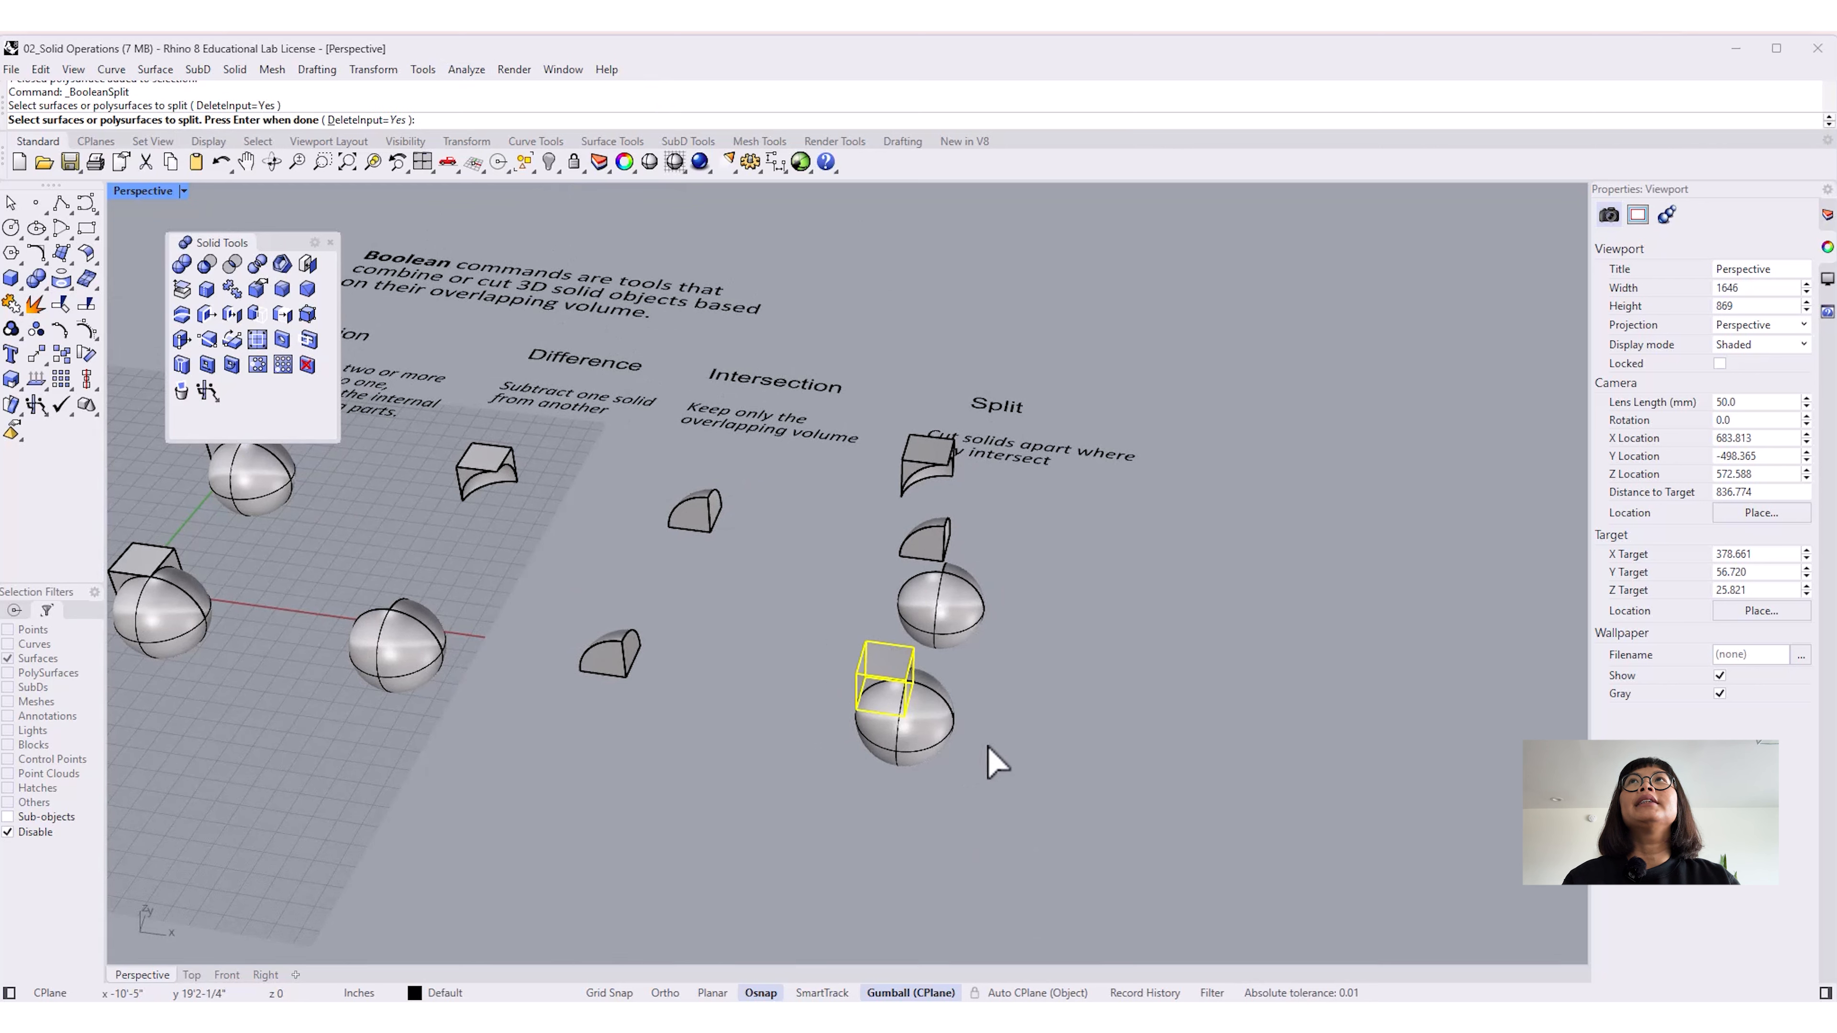
key("Return")
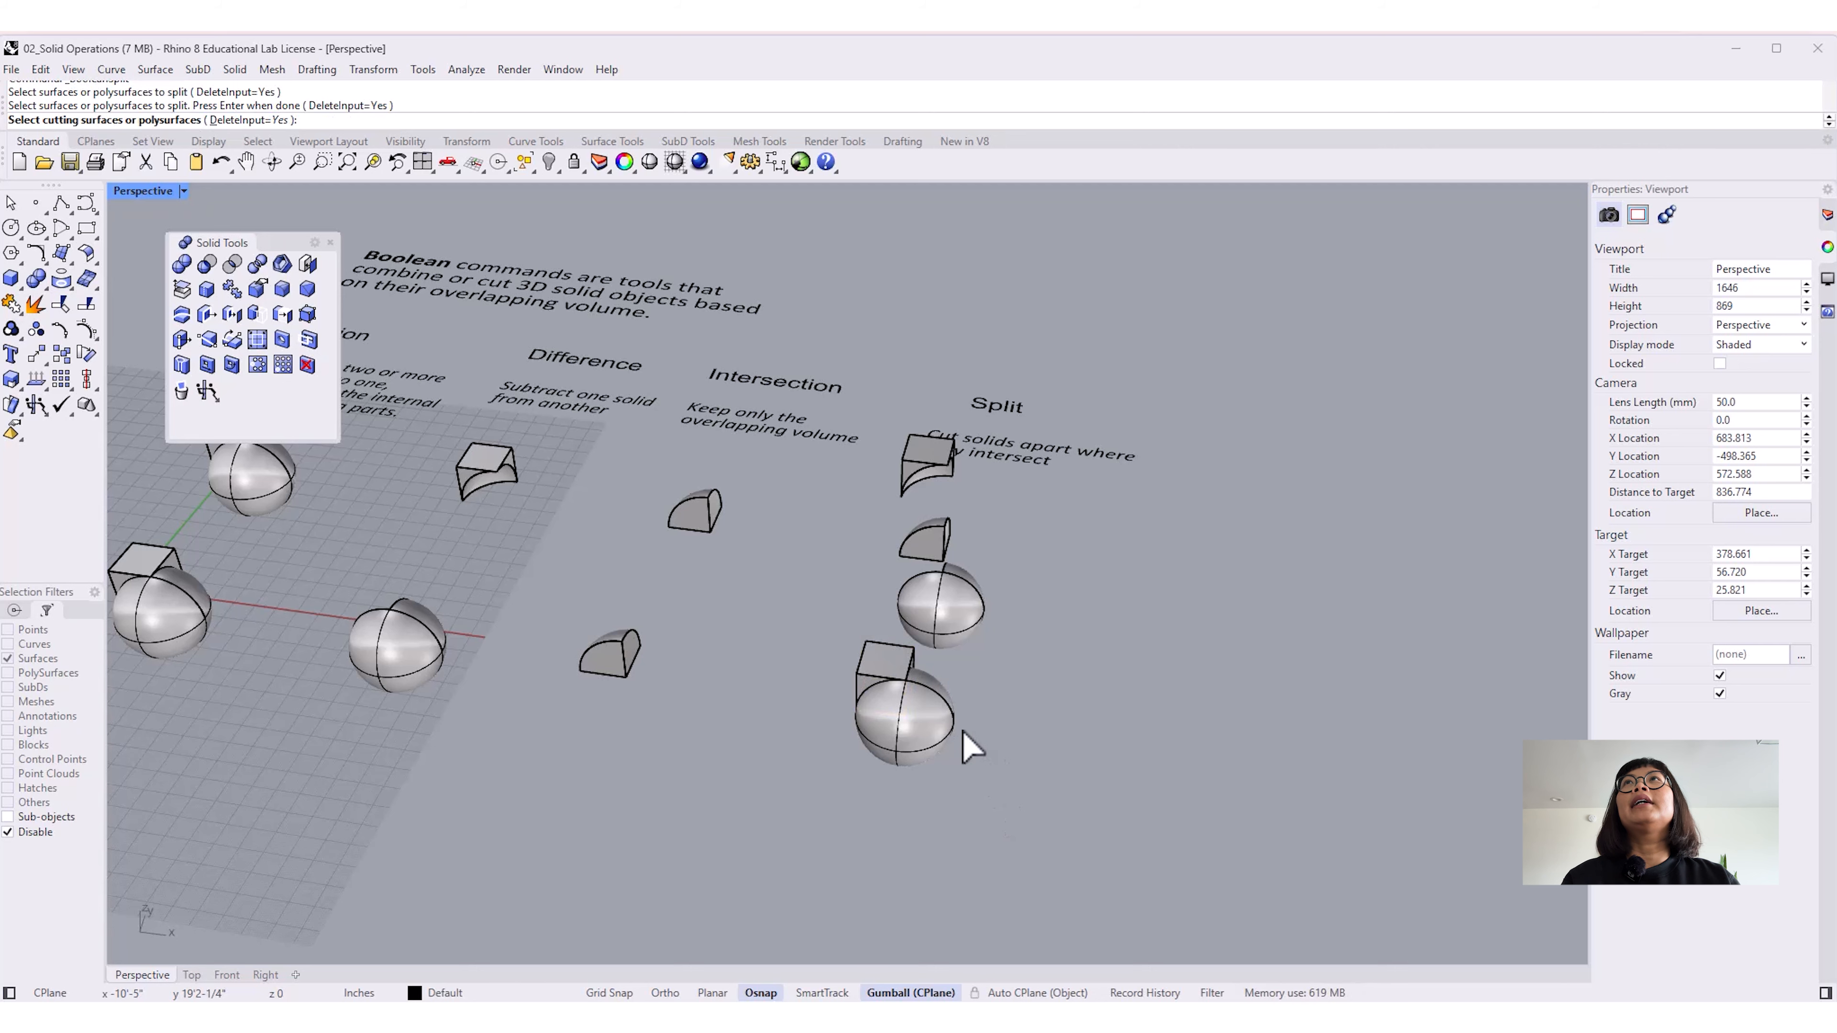
left_click(901, 745)
key("Return")
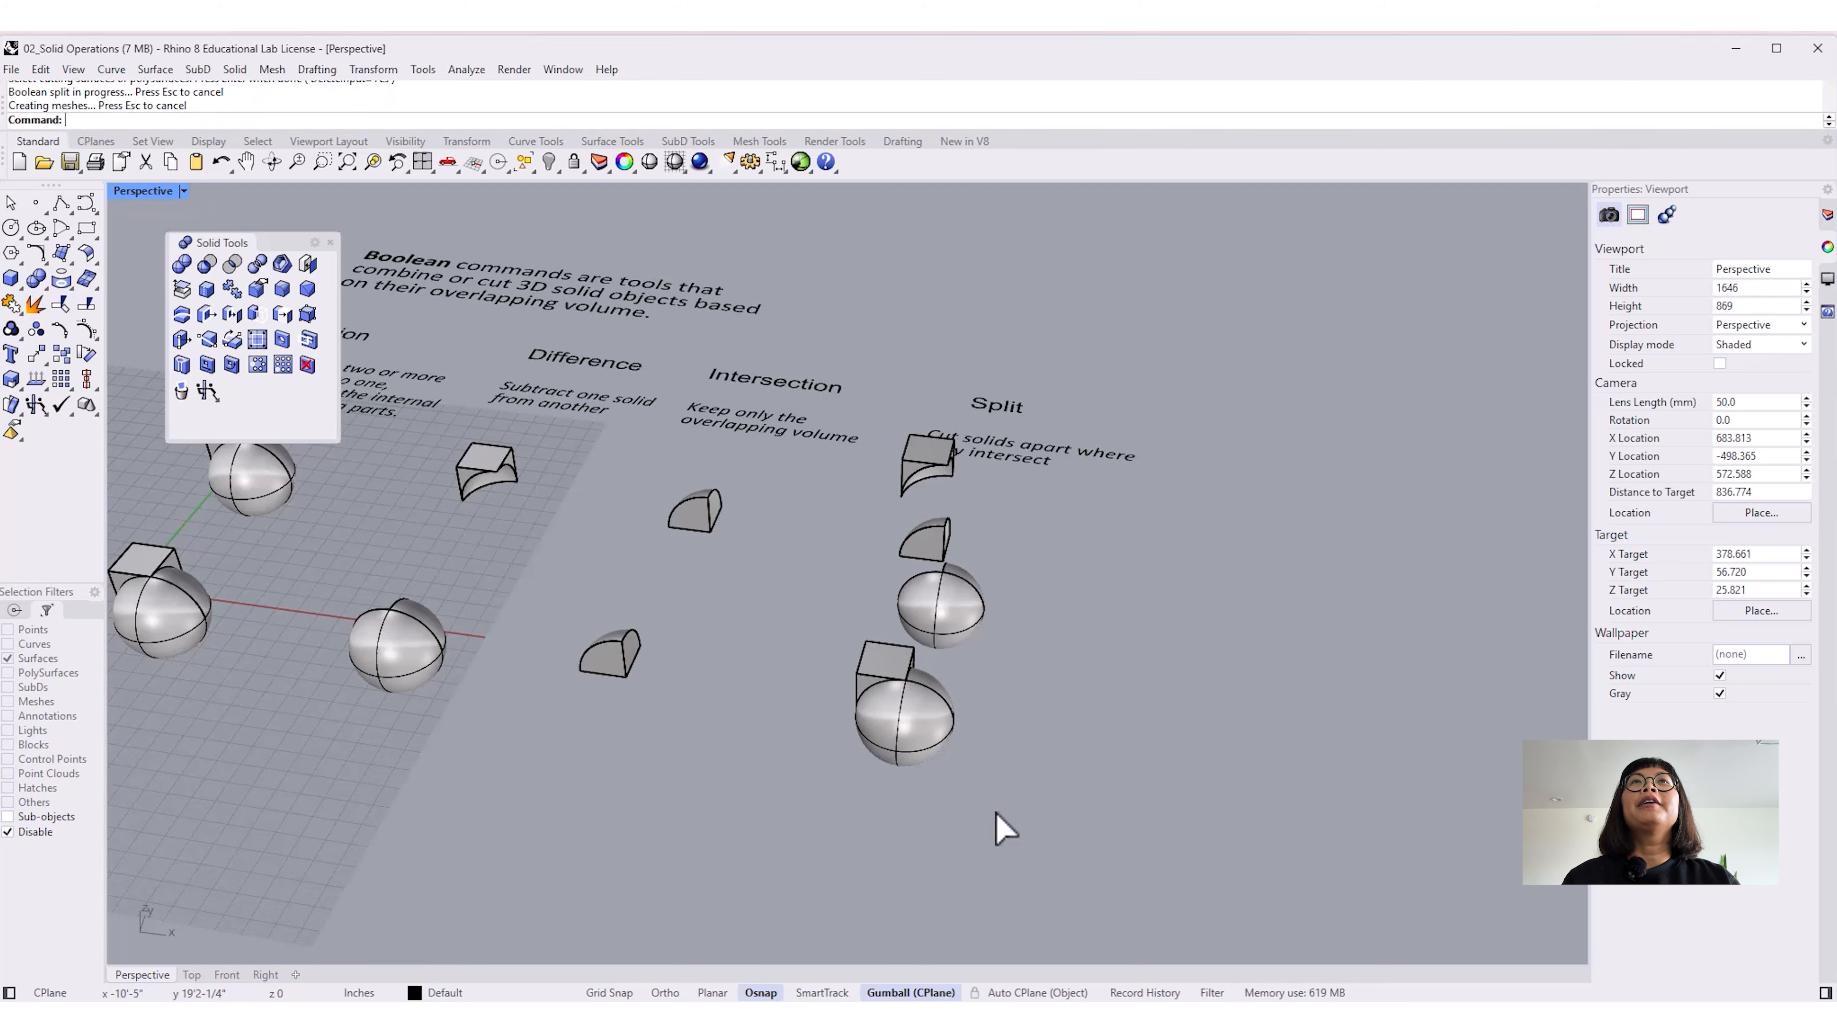
Step: Separate the Split pair's pieces by moving the sphere down and the cut box up, and examine them
right_click_drag(988, 843, 984, 759)
left_click(925, 624)
left_click_drag(926, 624, 927, 734)
right_click_drag(1096, 762, 965, 648)
left_click(956, 614)
left_click_drag(961, 573, 951, 492)
left_click(1209, 718)
right_click_drag(1209, 718, 1054, 888)
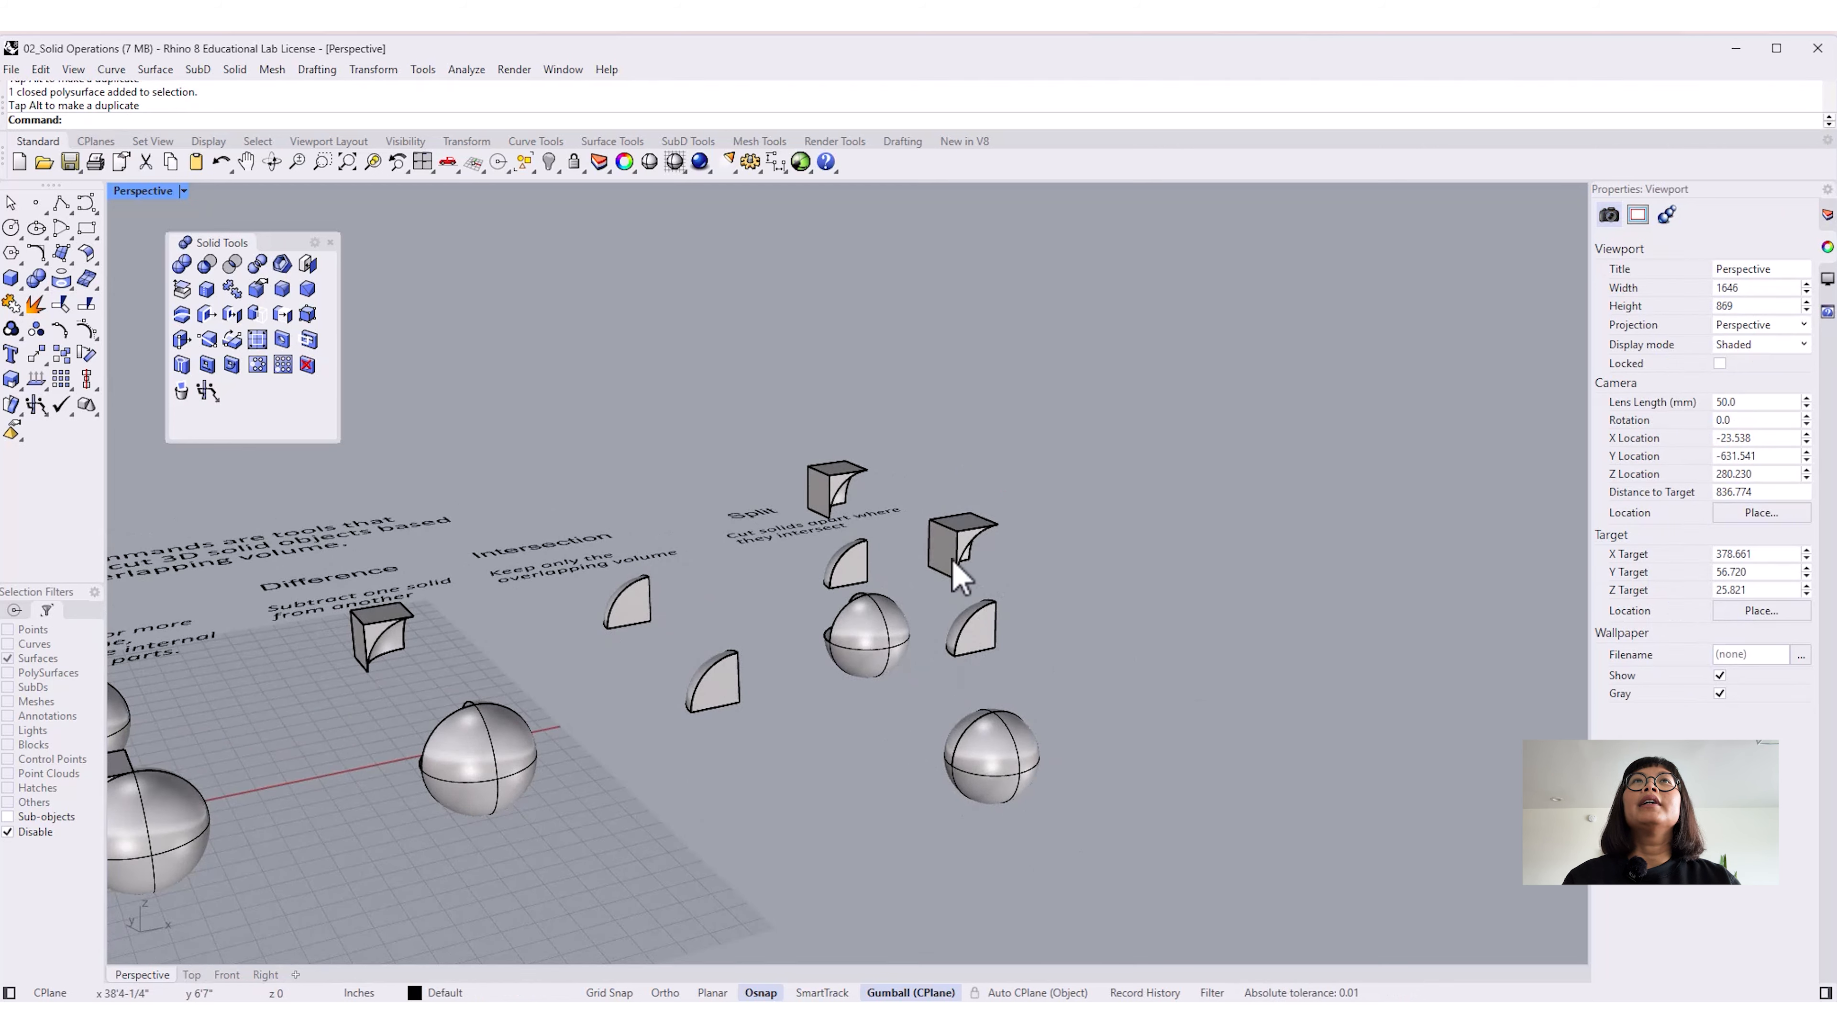
right_click_drag(989, 558, 1027, 664)
right_click_drag(1074, 821, 1095, 832)
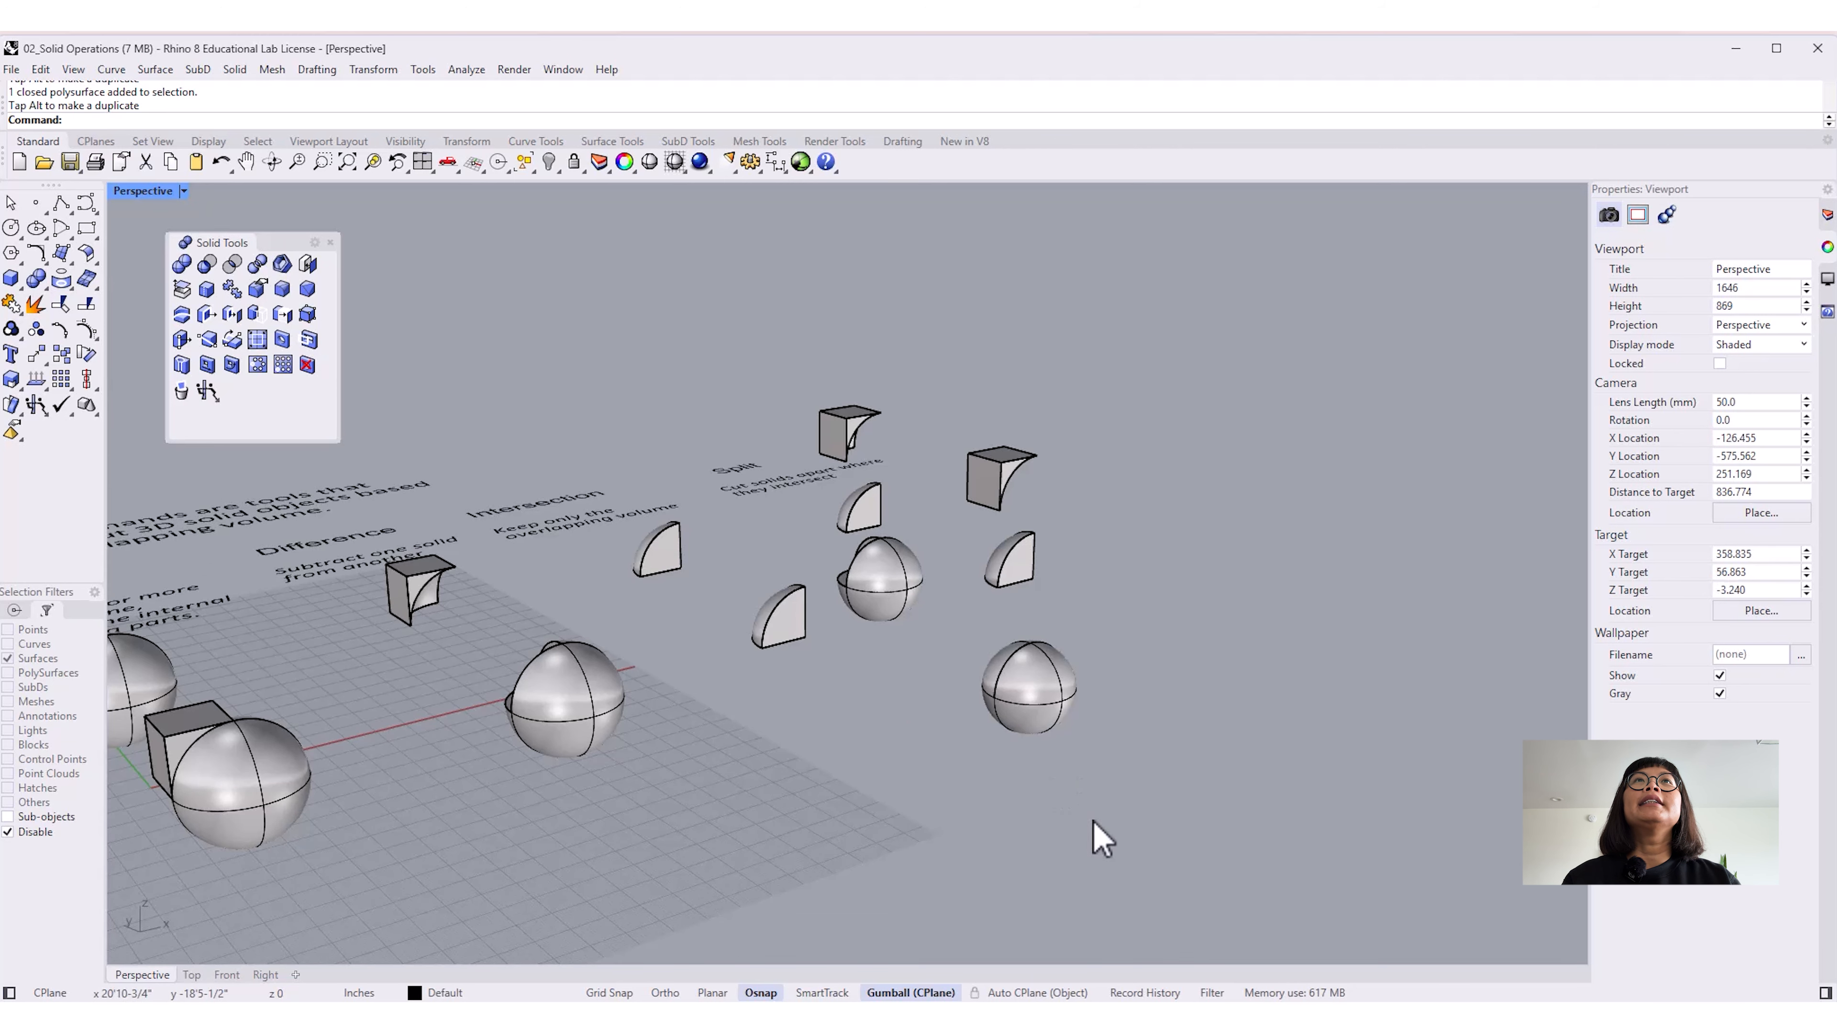
Step: Undo both moves in the Split pair and check the sphere's object type
key("ctrl+z")
key("ctrl+z")
left_click(1012, 683)
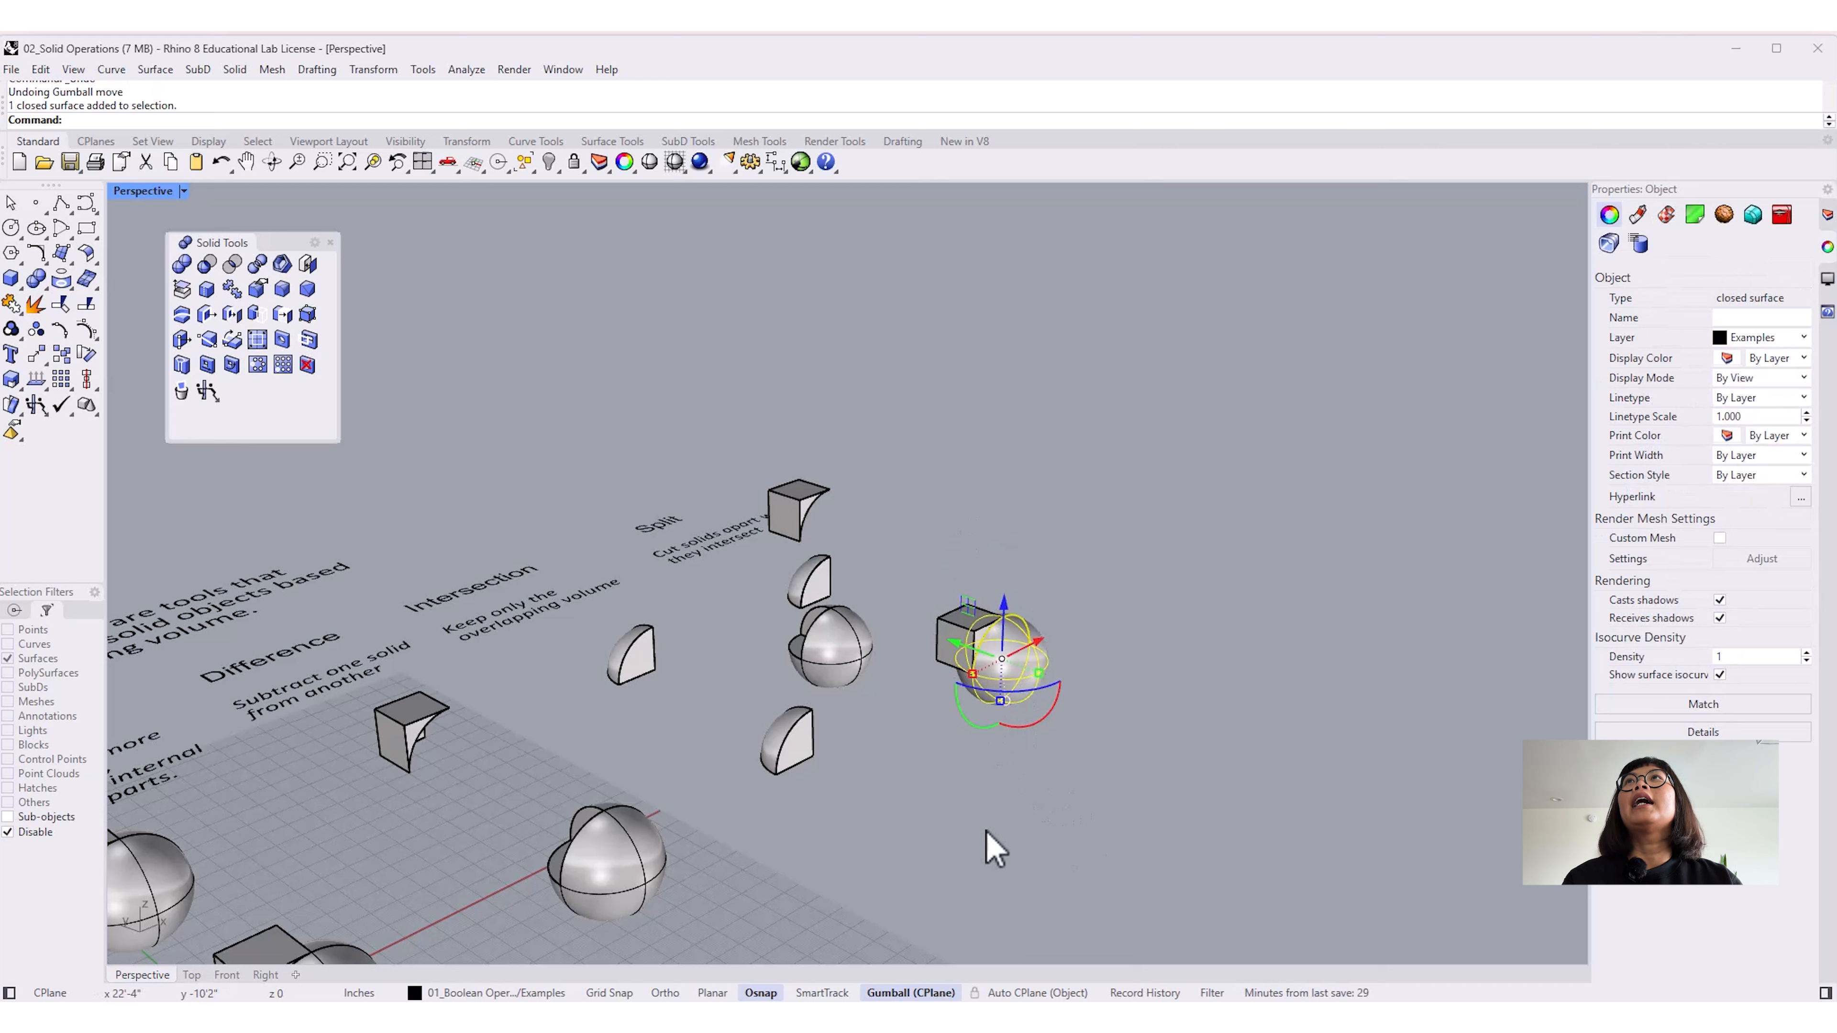
left_click(1070, 838)
Step: Move the cut box of the Split pair up above the sphere and inspect the overlap piece left inside it
left_click(960, 662)
left_click_drag(953, 628, 940, 576)
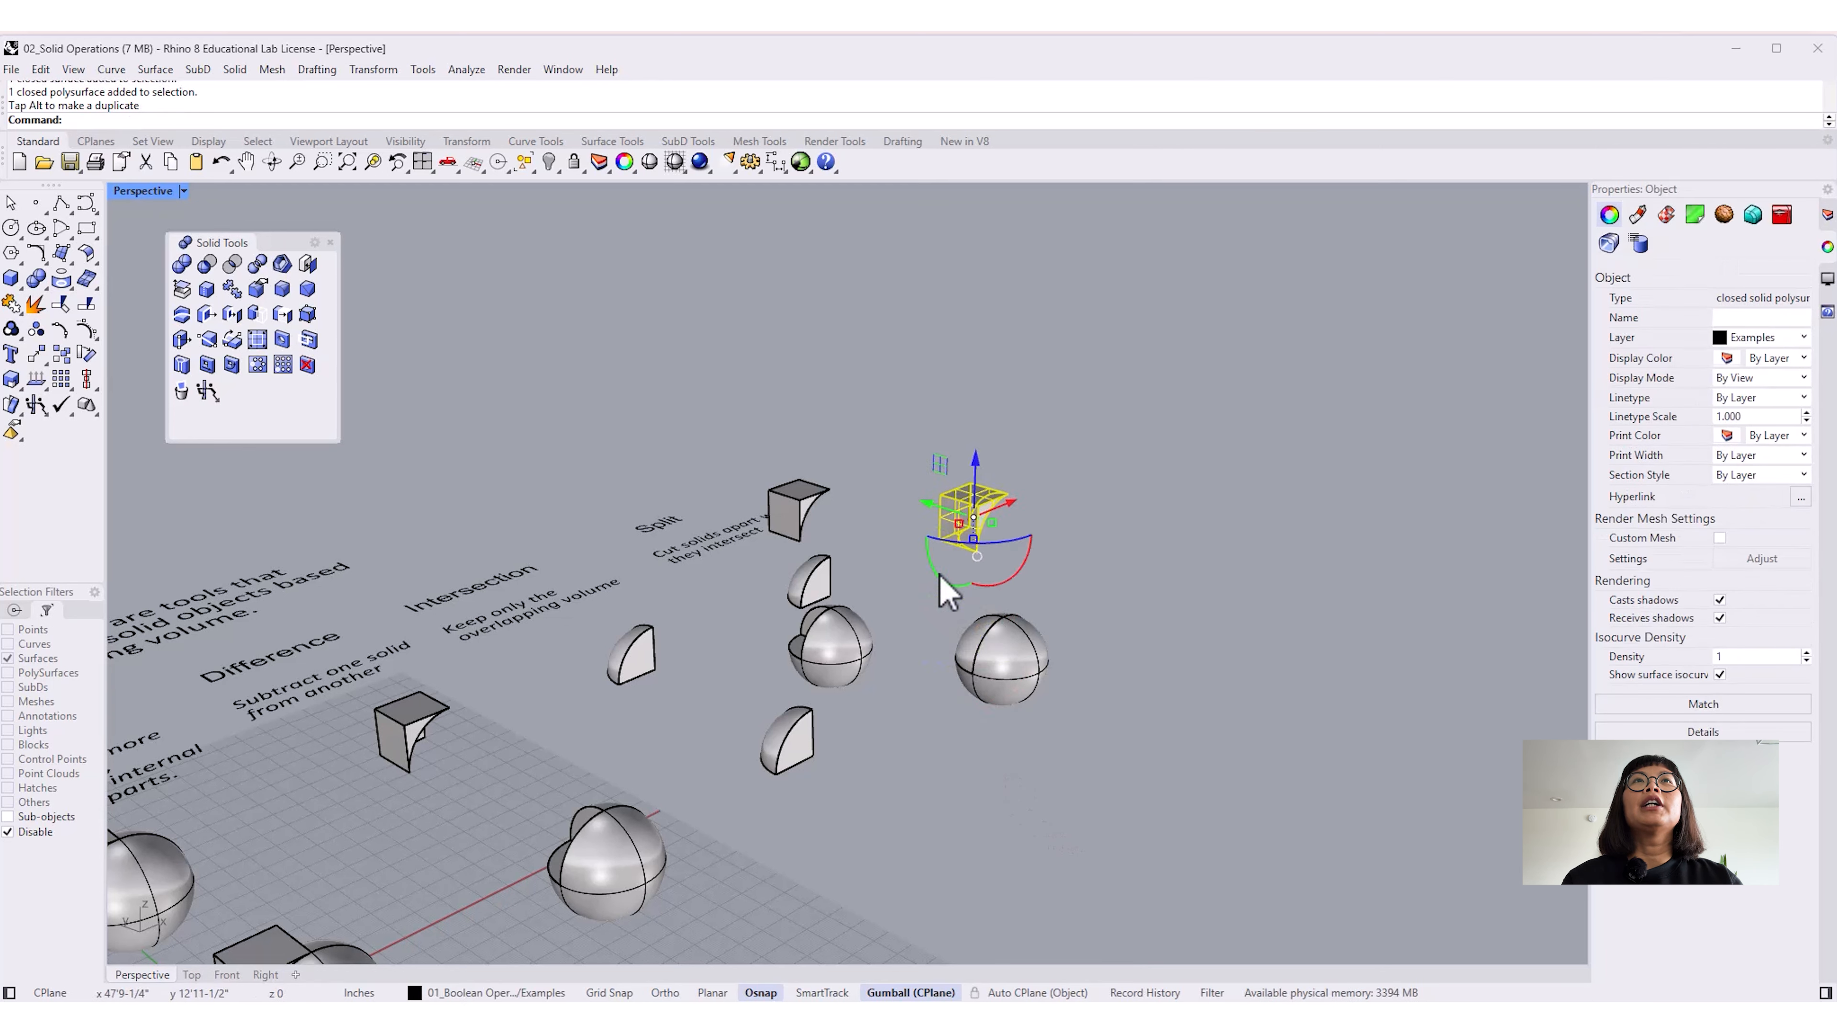
left_click(991, 659)
scroll(1033, 780, "up", 6)
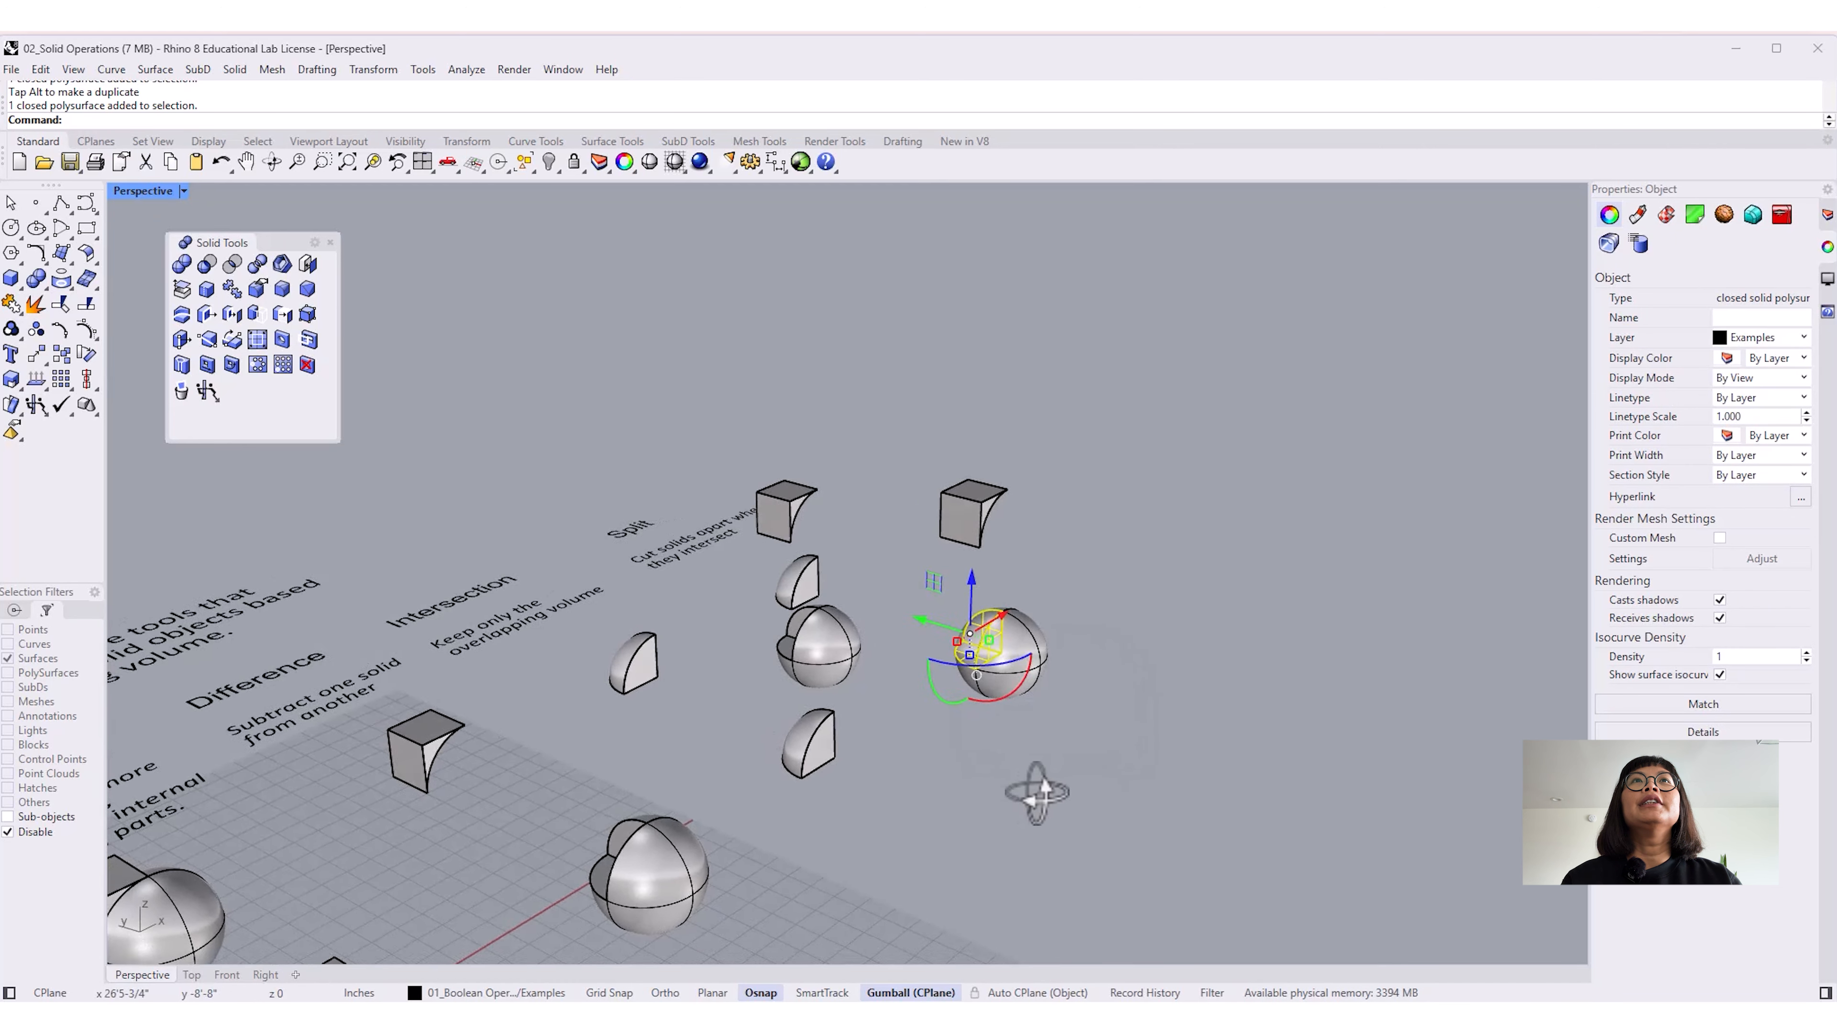
left_click(1167, 776)
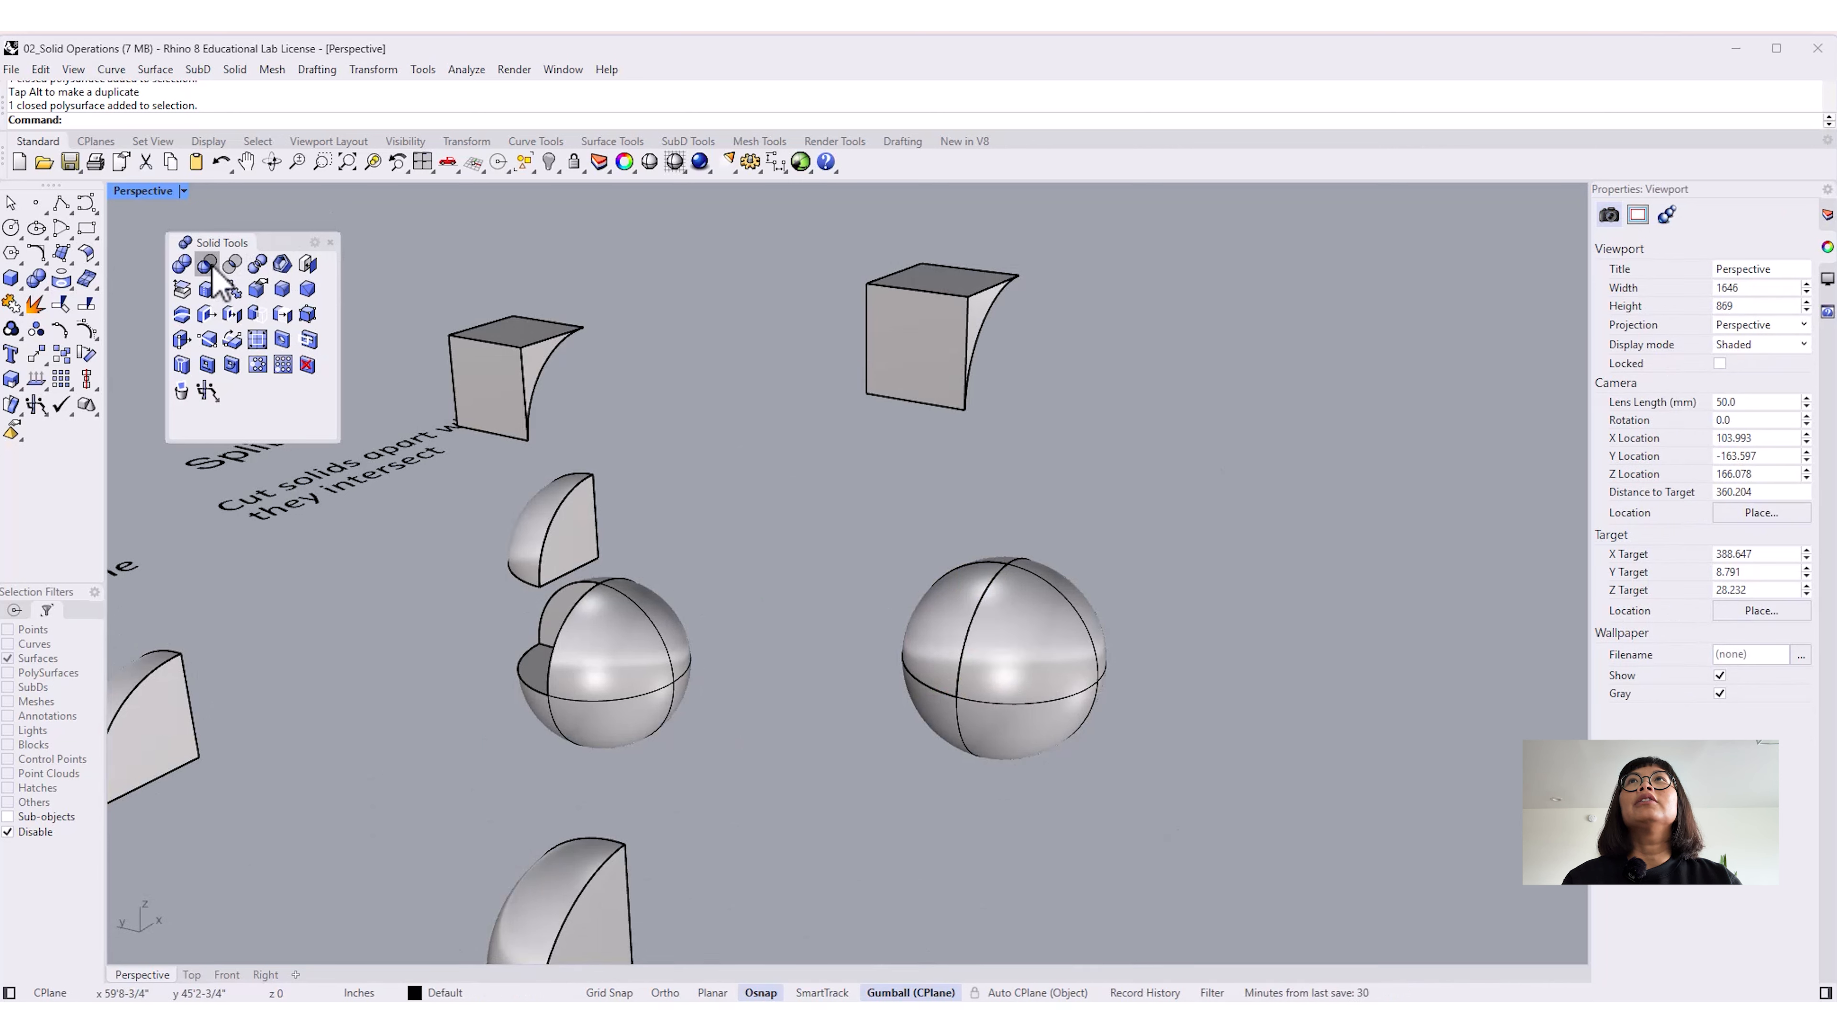
Step: Boolean-subtract the overlap piece from the Split pair's sphere, with DeleteInput=Yes and DeleteCutters=No
left_click(233, 265)
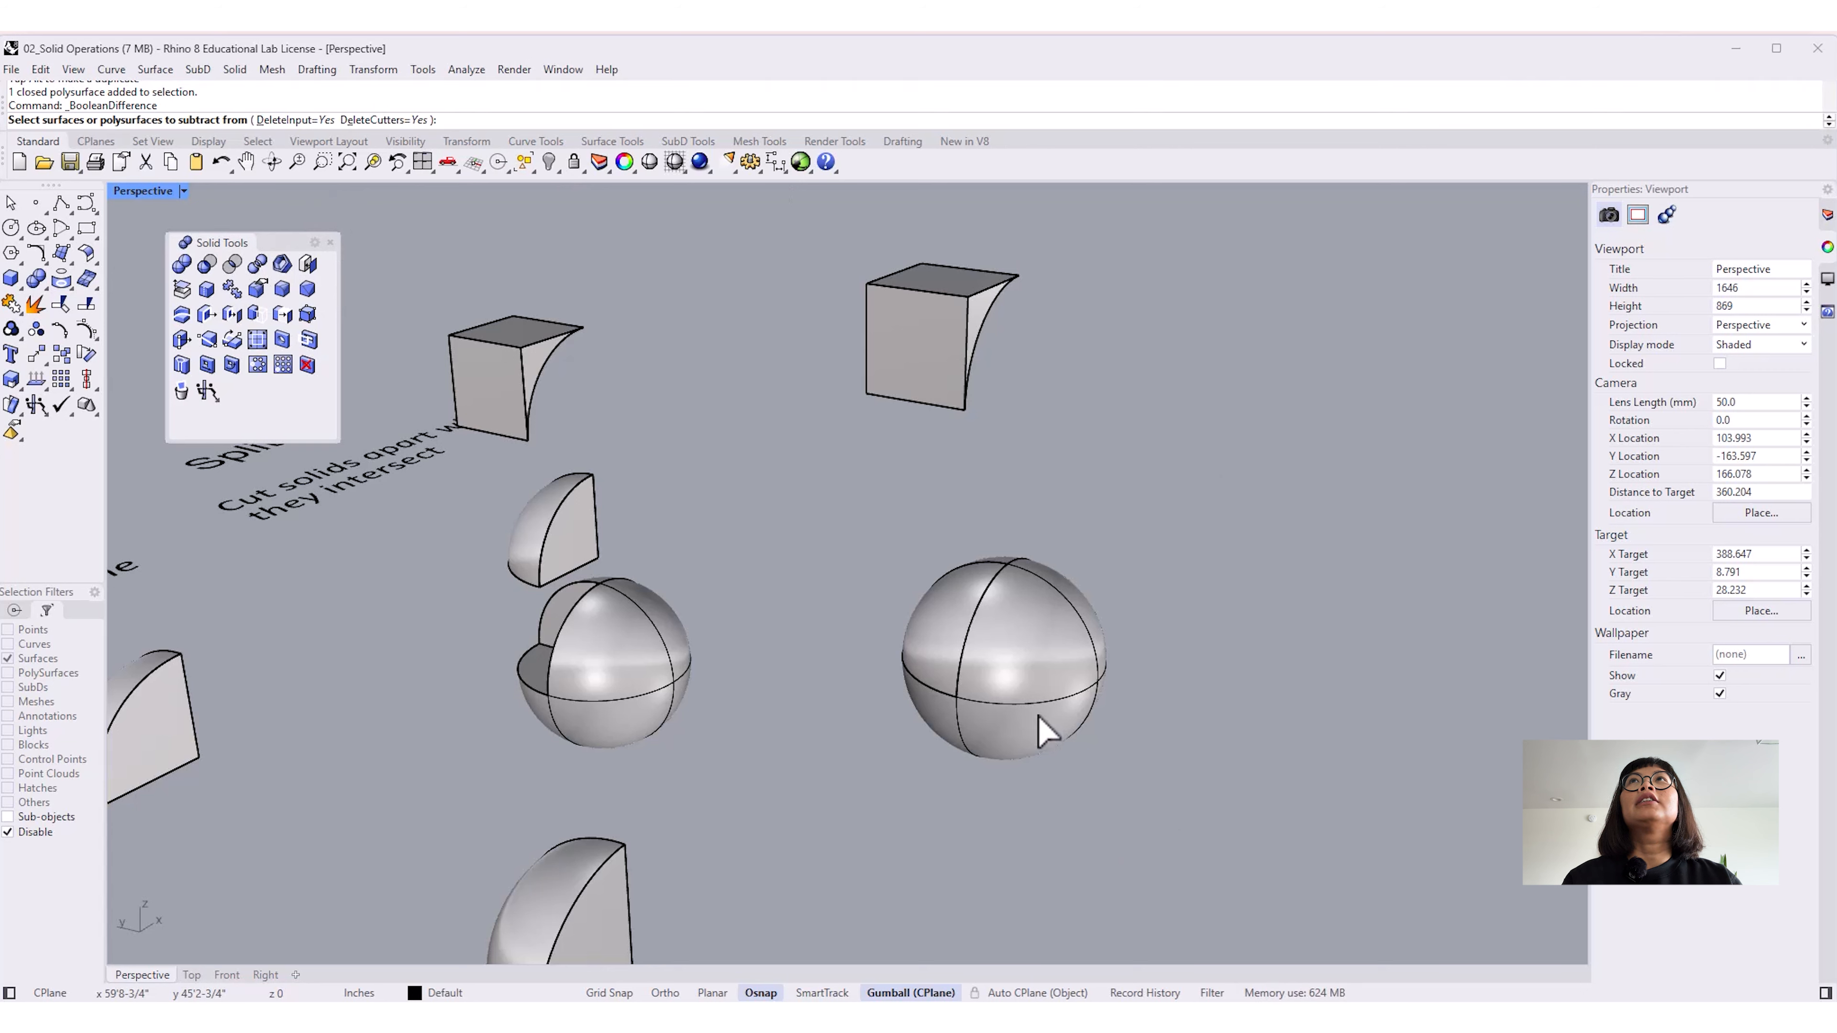
left_click(1053, 727)
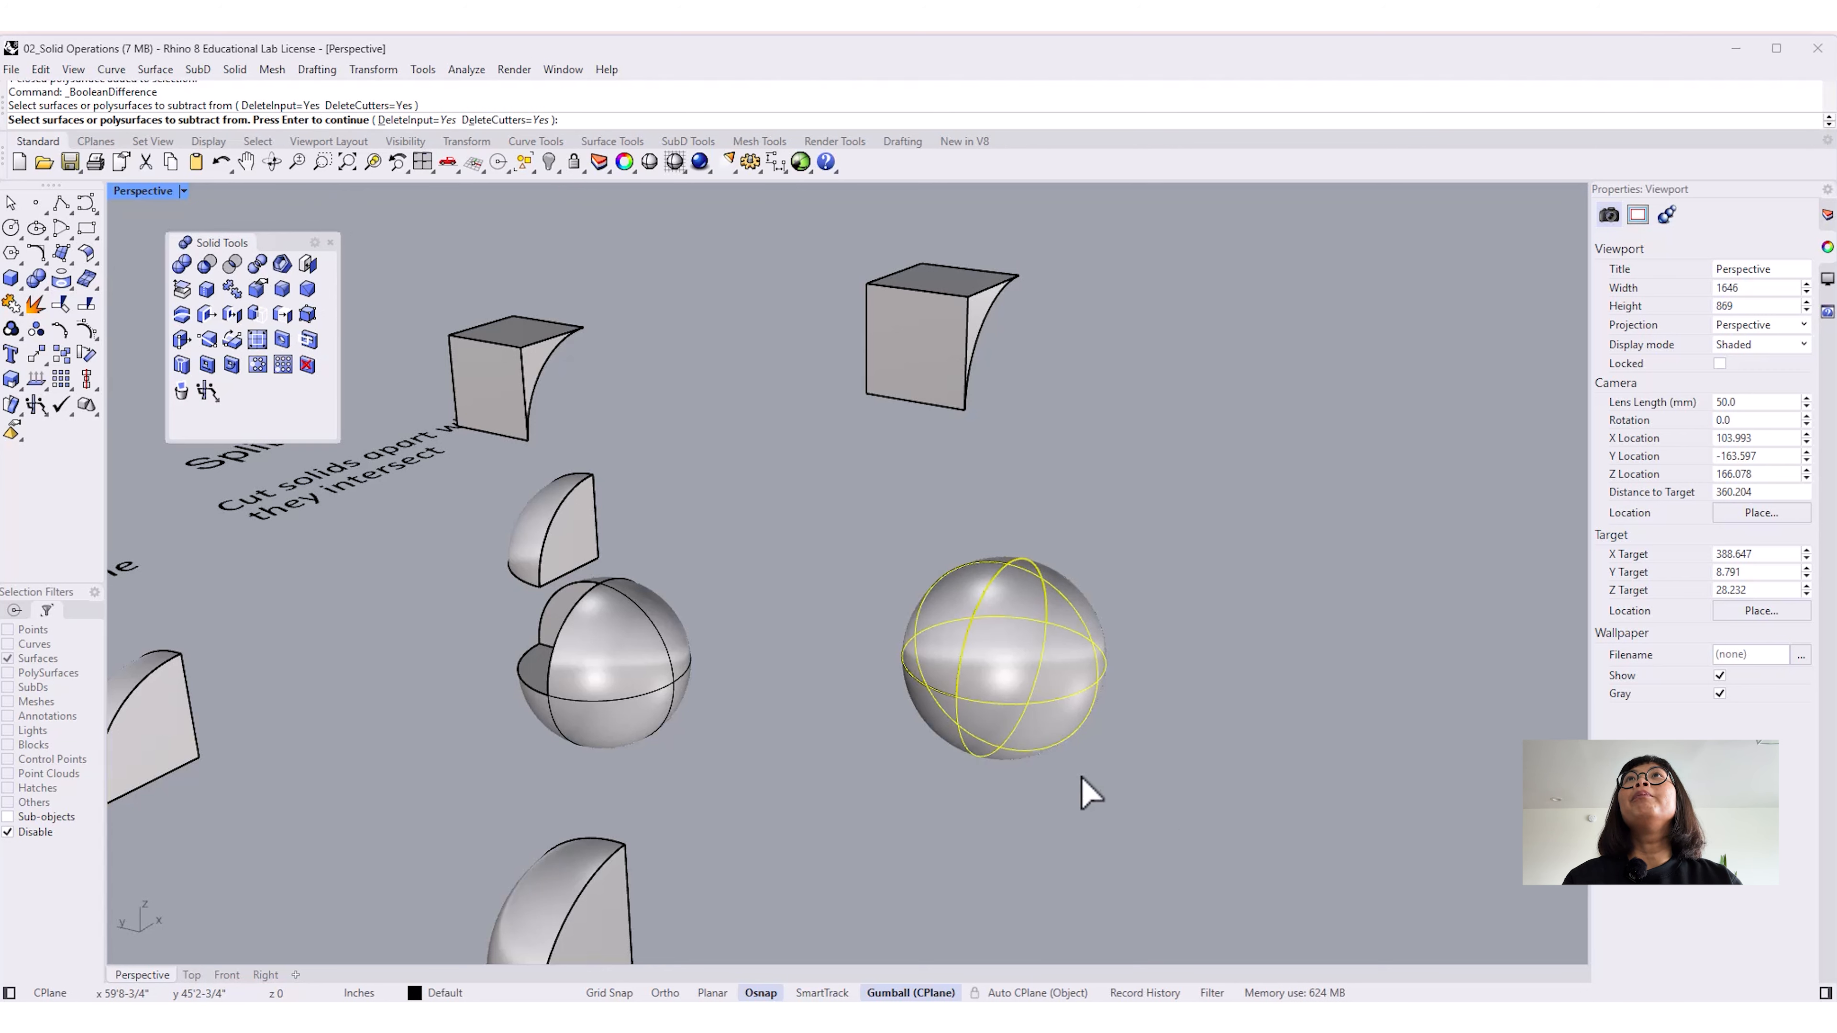
key("Return")
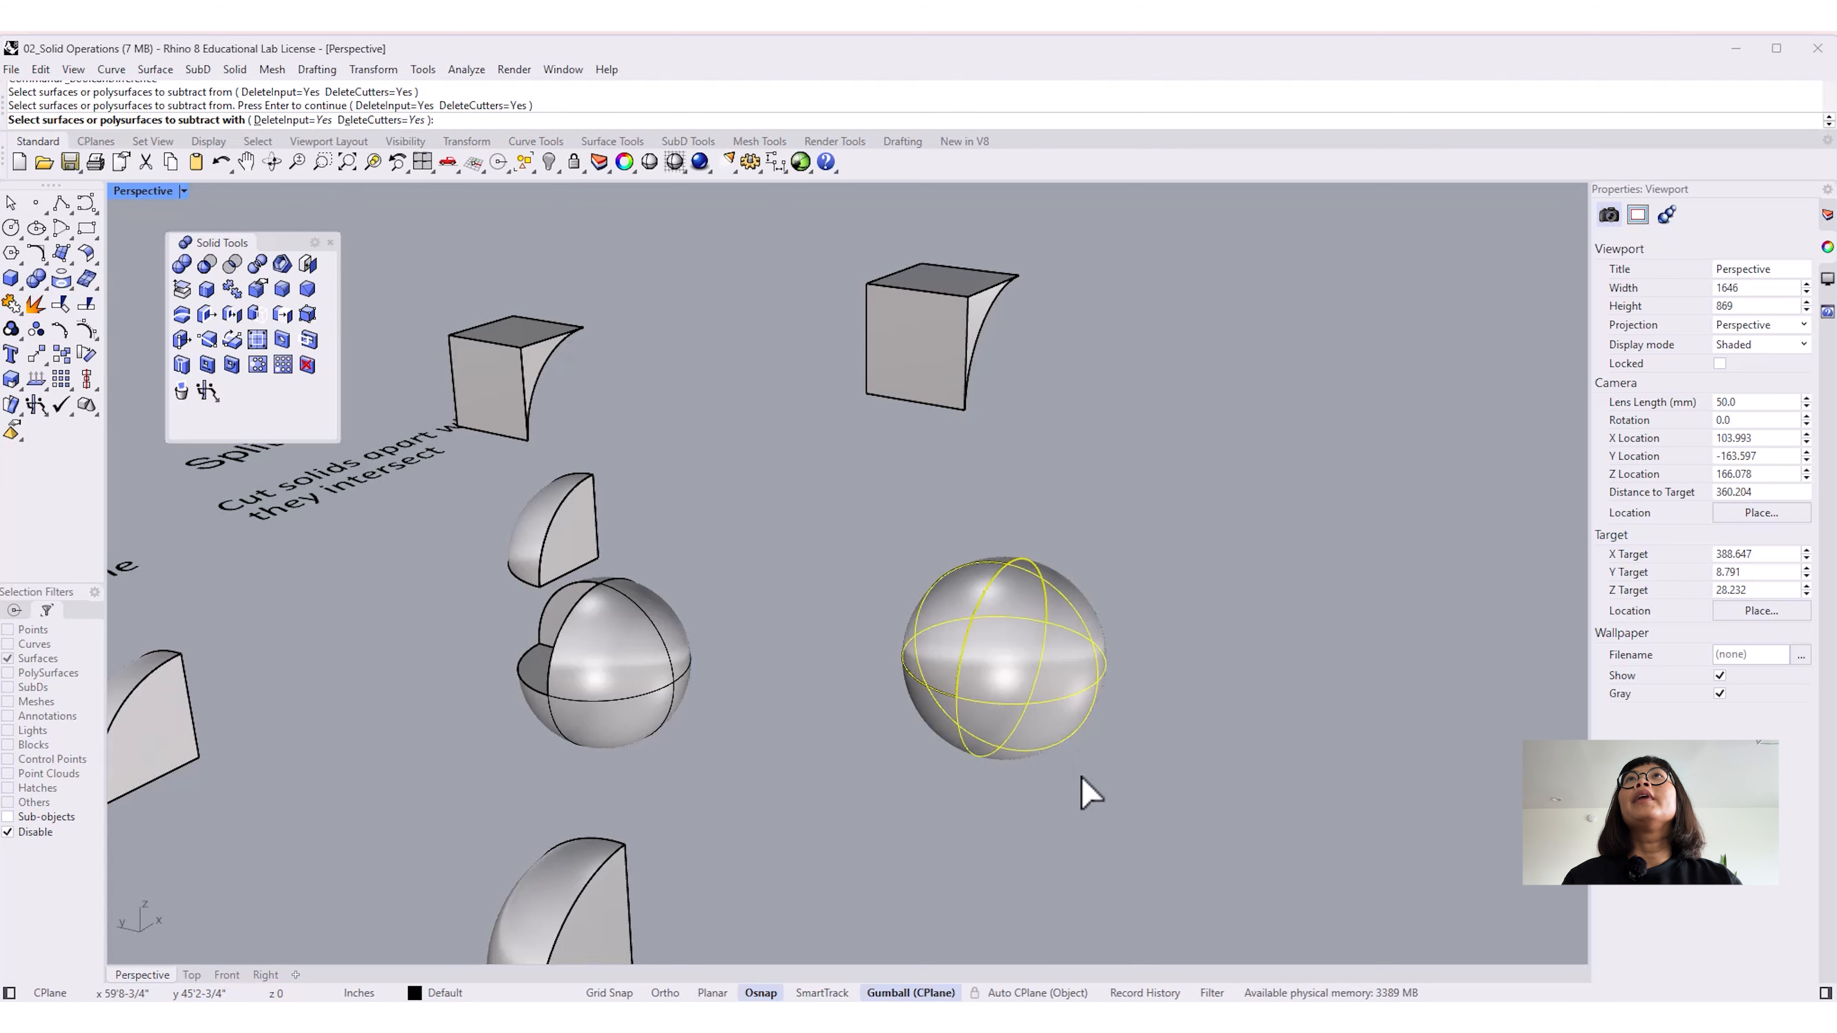
left_click(373, 121)
left_click(948, 627)
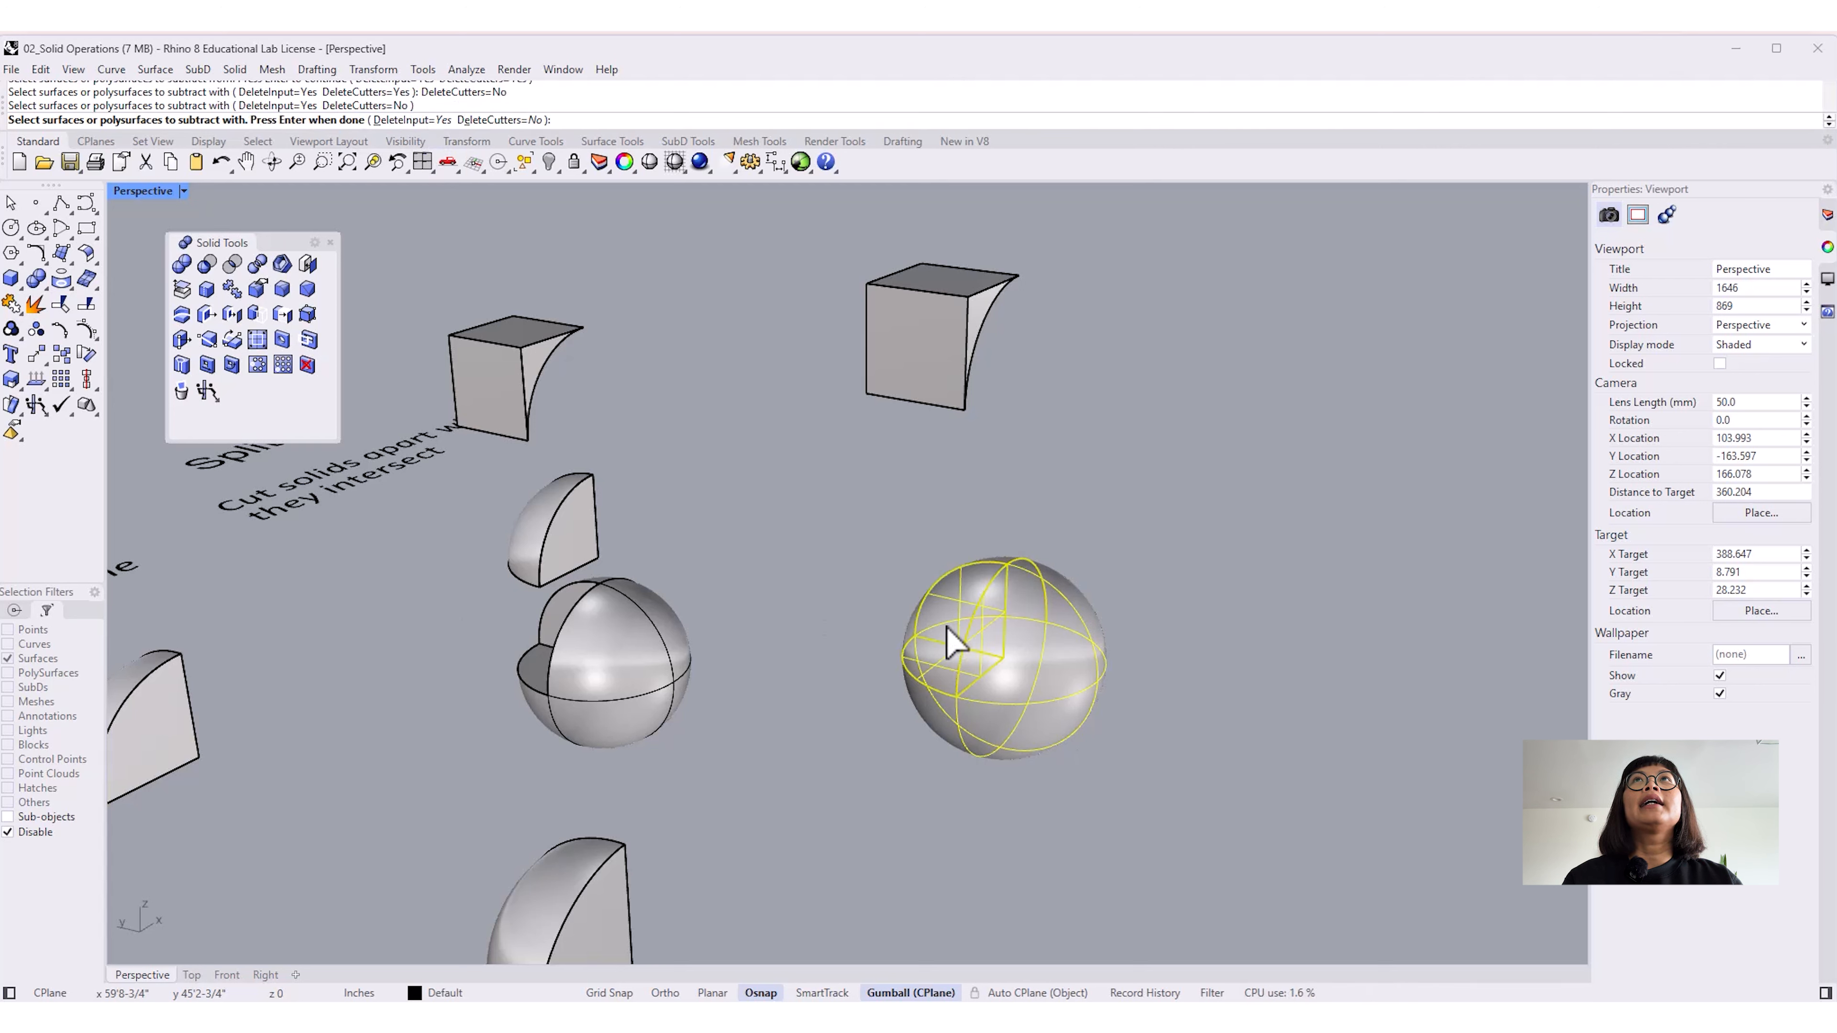
key("Return")
Step: Move the overlap piece up between the cut box and the sphere, and inspect the notched sphere
left_click(946, 628)
left_click_drag(943, 569, 941, 407)
left_click(1043, 654)
right_click_drag(1049, 669, 1051, 777)
left_click(1201, 792)
Step: Examine all four Boolean results together, and select the merged box-and-sphere solid of the Union pair
scroll(1023, 796, "down", 6)
scroll(1051, 778, "down", 4)
right_click_drag(947, 815, 1022, 768, "shift")
right_click_drag(1183, 751, 1127, 780)
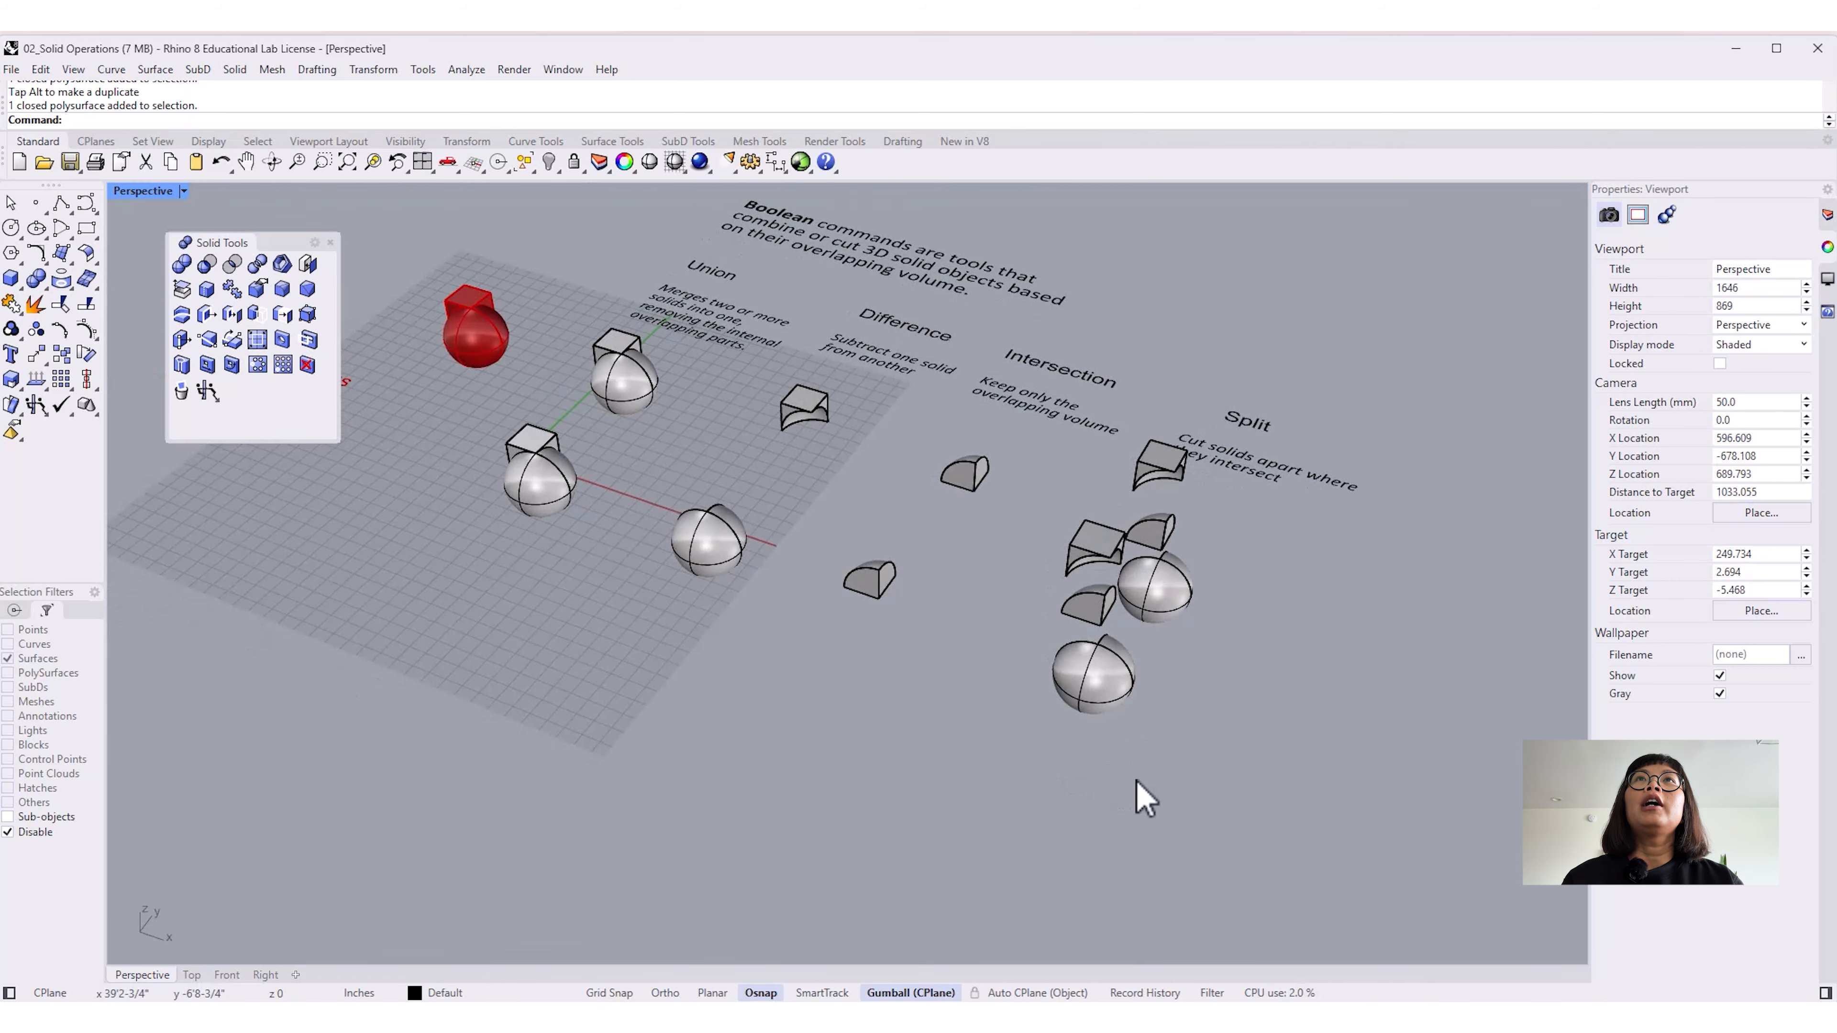
scroll(1136, 782, "down", 2)
right_click_drag(974, 827, 1041, 831, "shift")
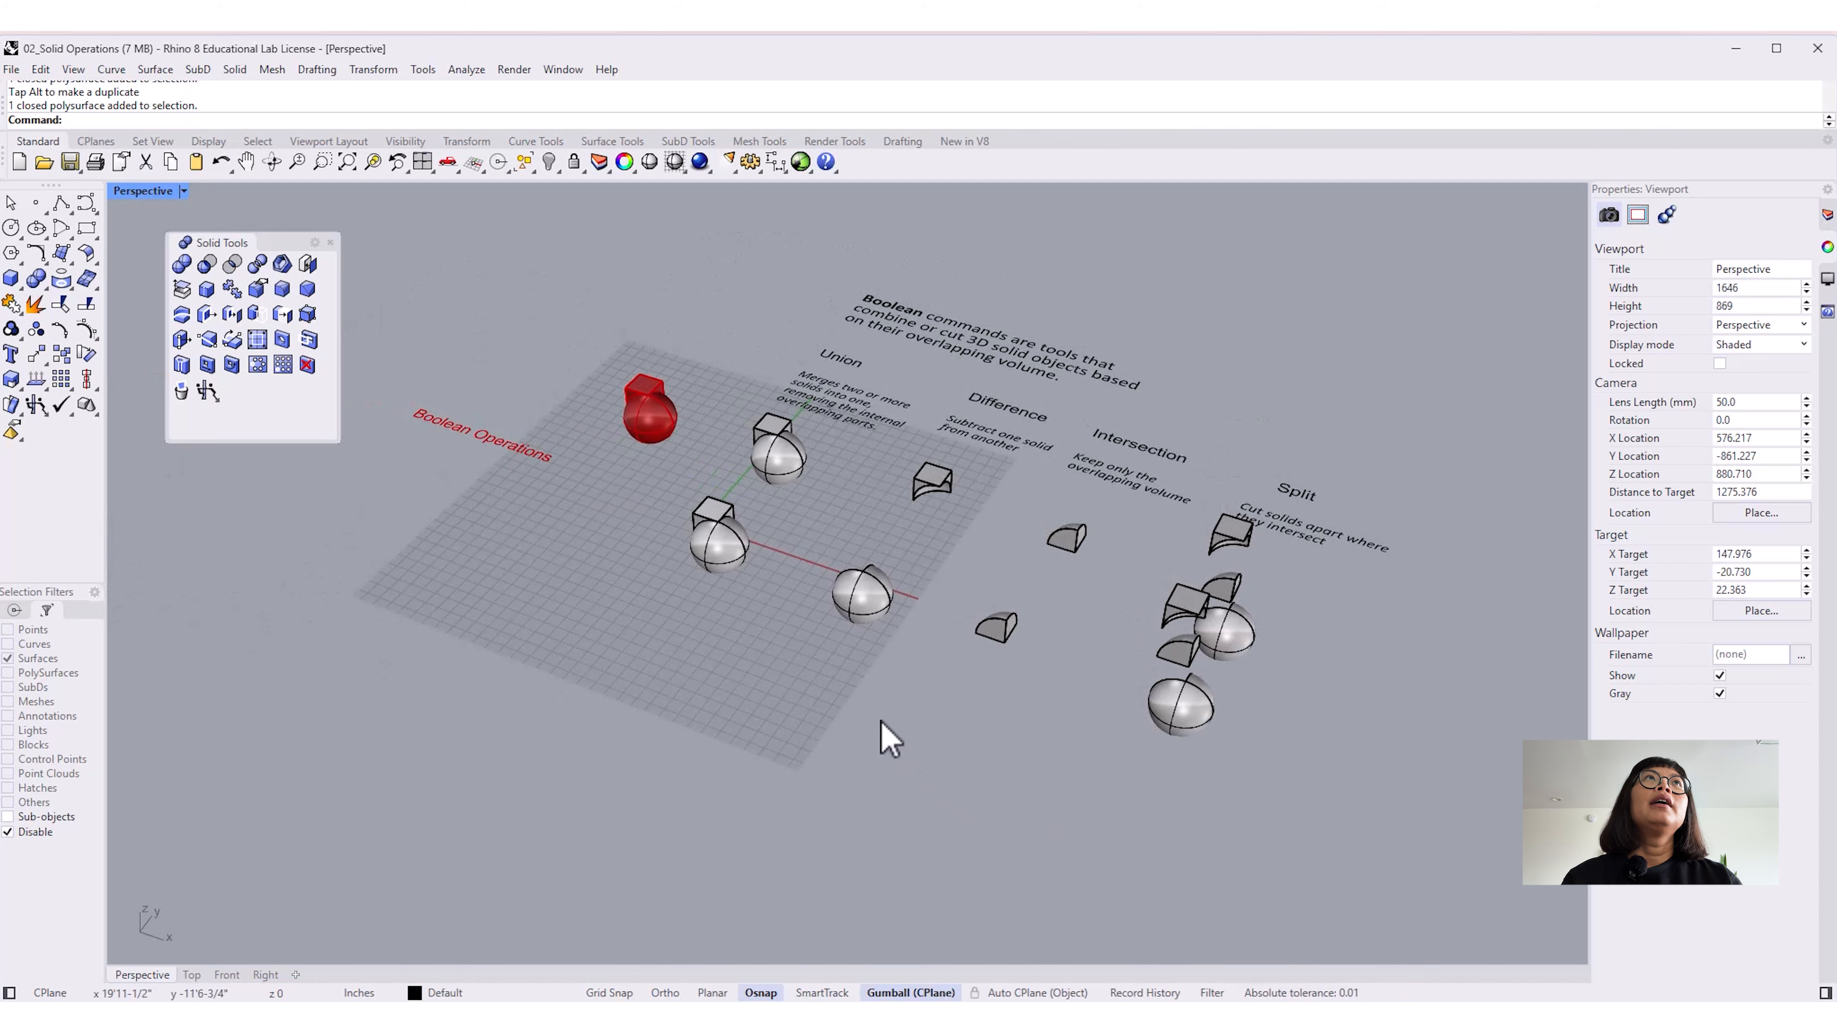
right_click_drag(881, 723, 880, 800, "shift")
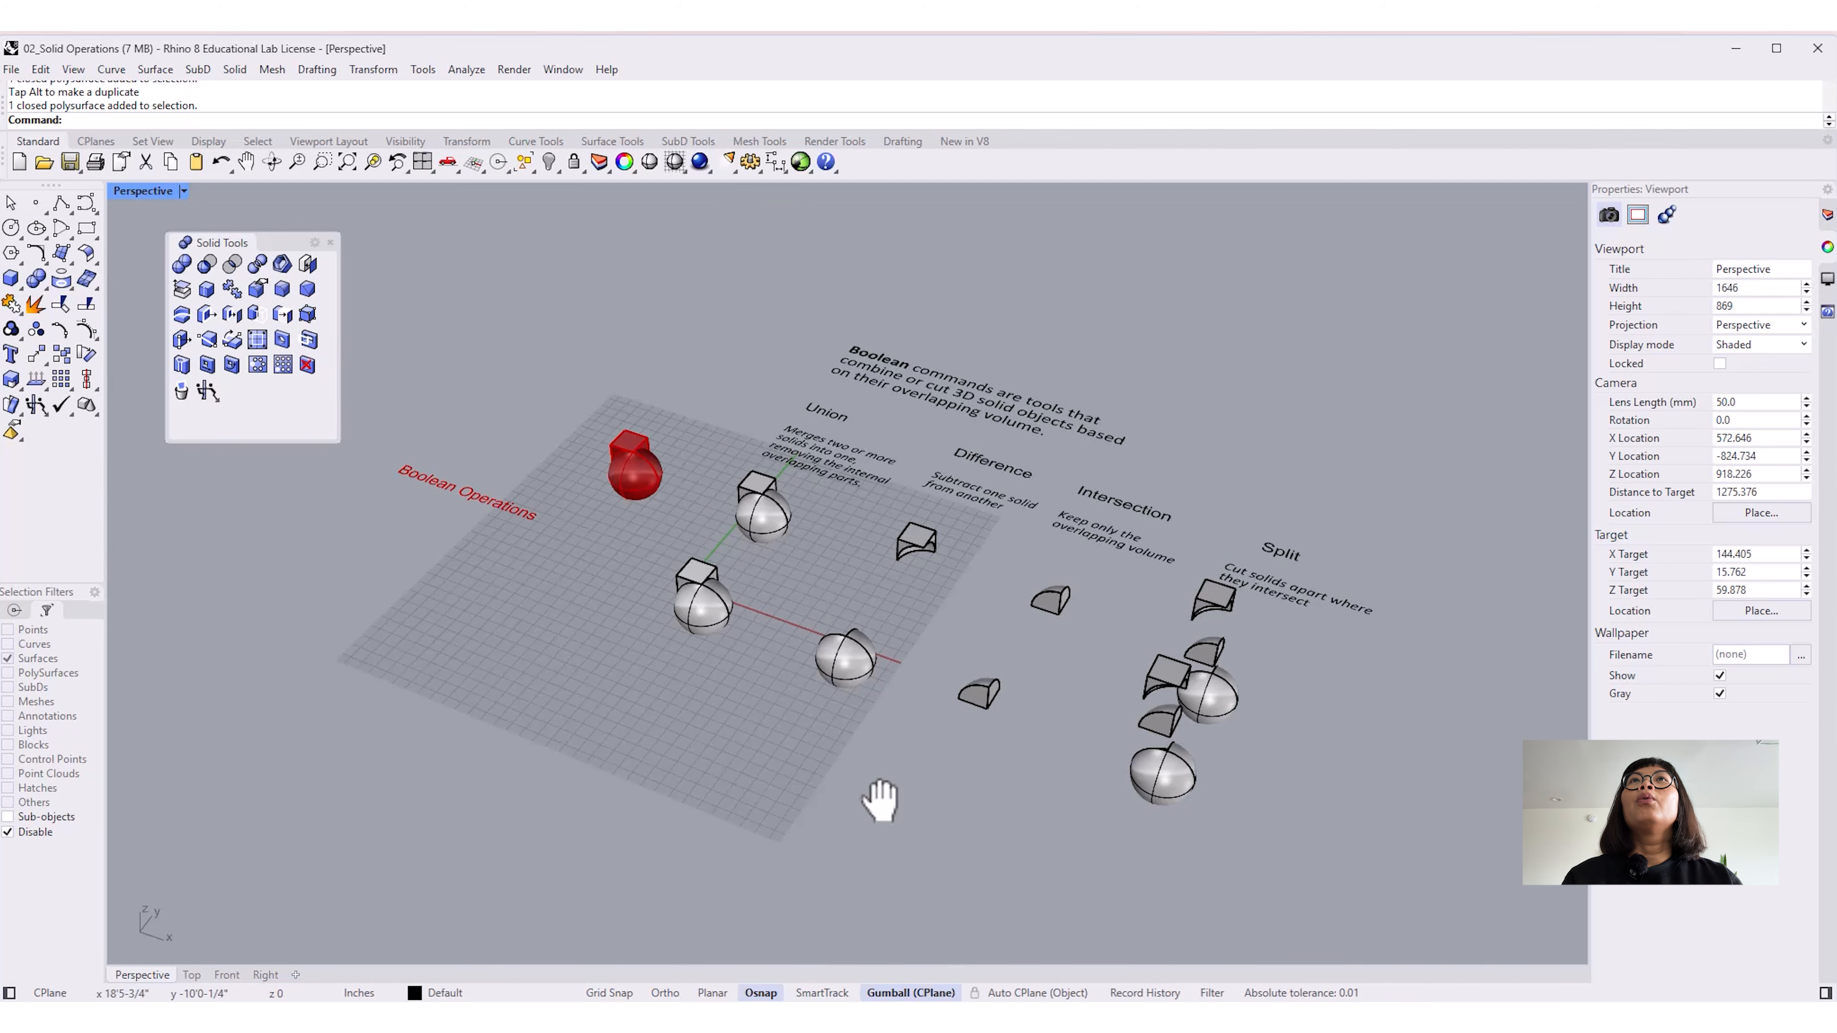
scroll(810, 593, "up", 5)
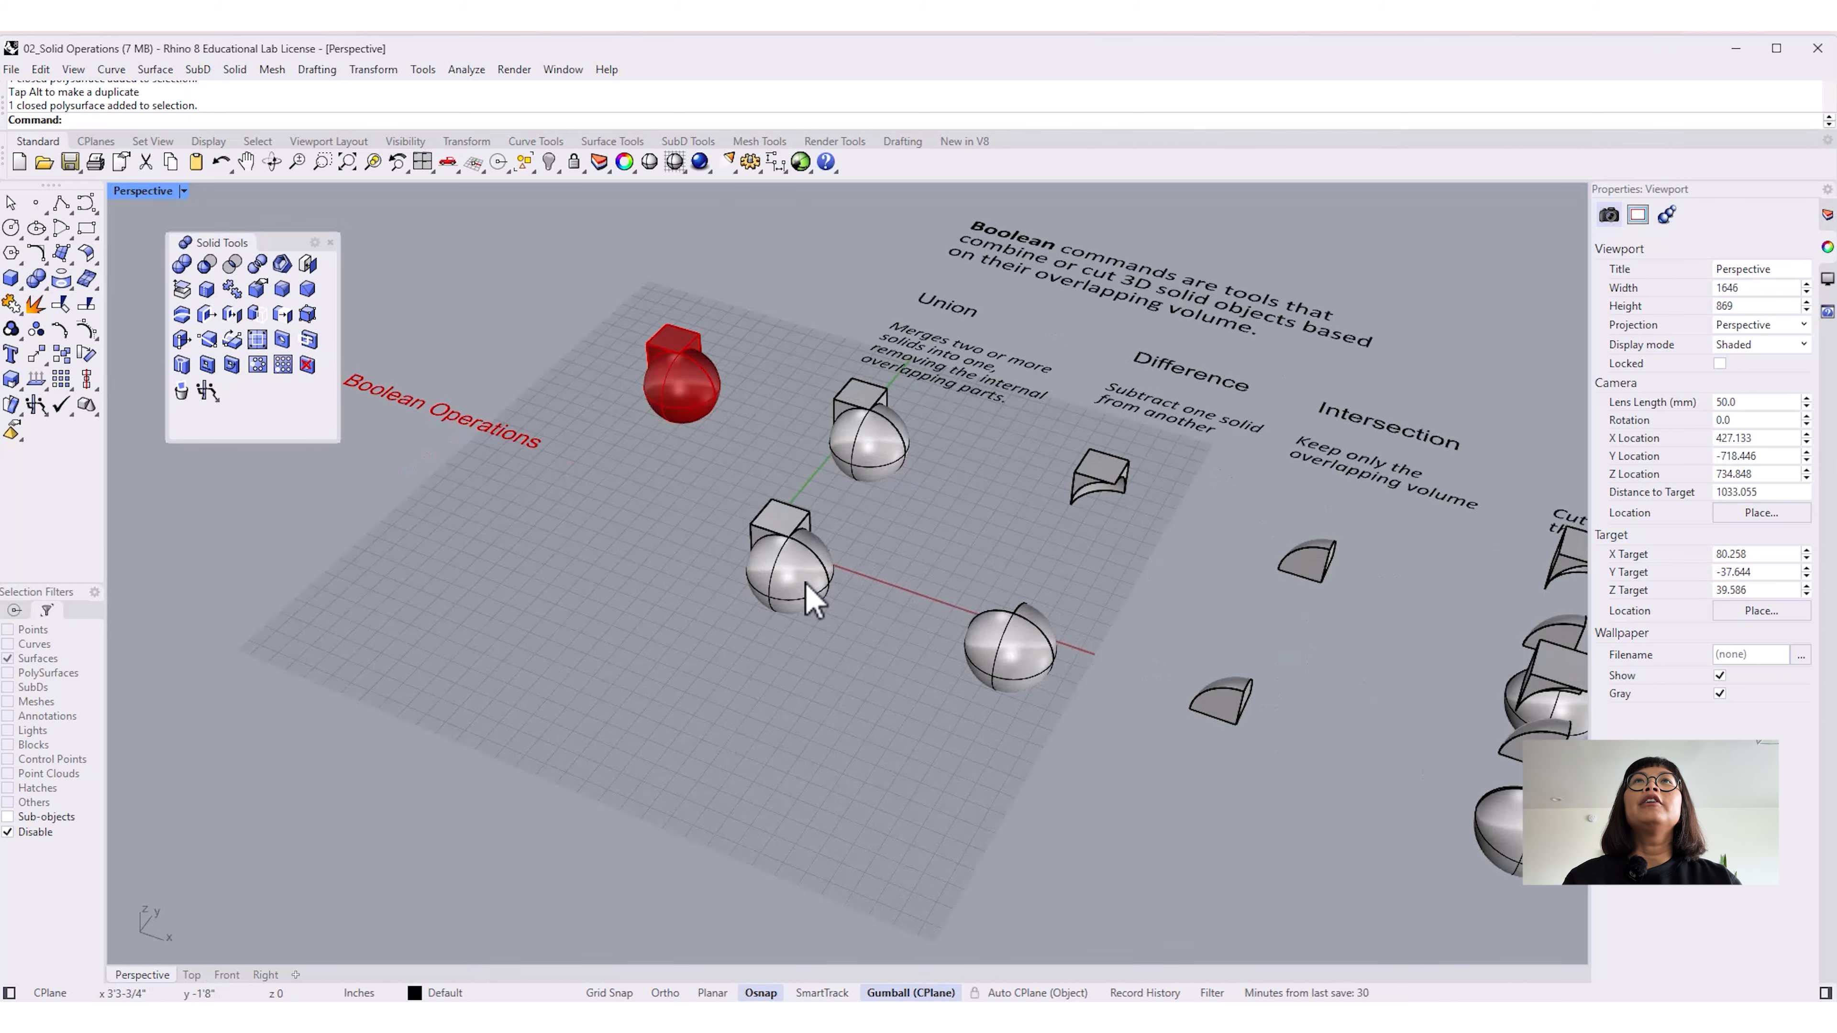
left_click(856, 592)
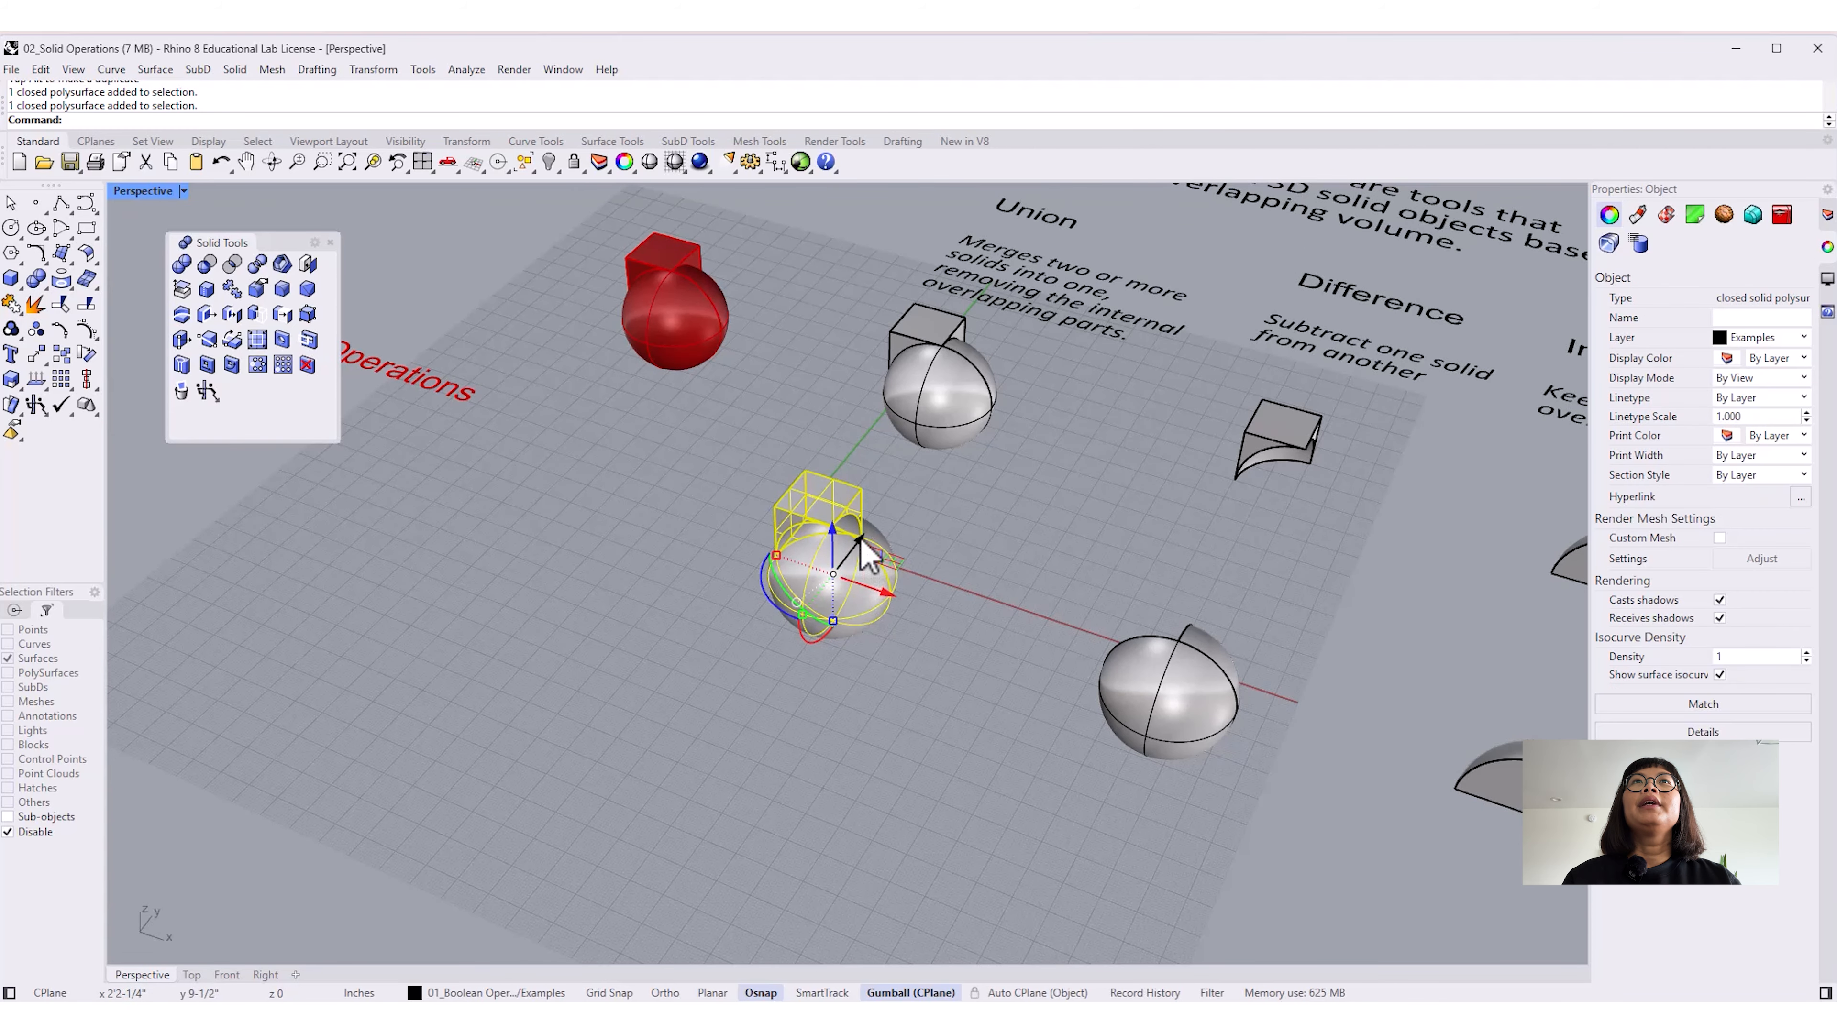
Step: Hide every object and text label except the merged box-and-sphere solid of the Union pair
scroll(939, 742, "down", 5)
scroll(932, 722, "down", 3)
right_click_drag(931, 722, 1114, 796)
left_click_drag(1244, 748, 956, 409)
left_click_drag(913, 622, 602, 482, "shift")
left_click_drag(744, 726, 603, 559, "shift")
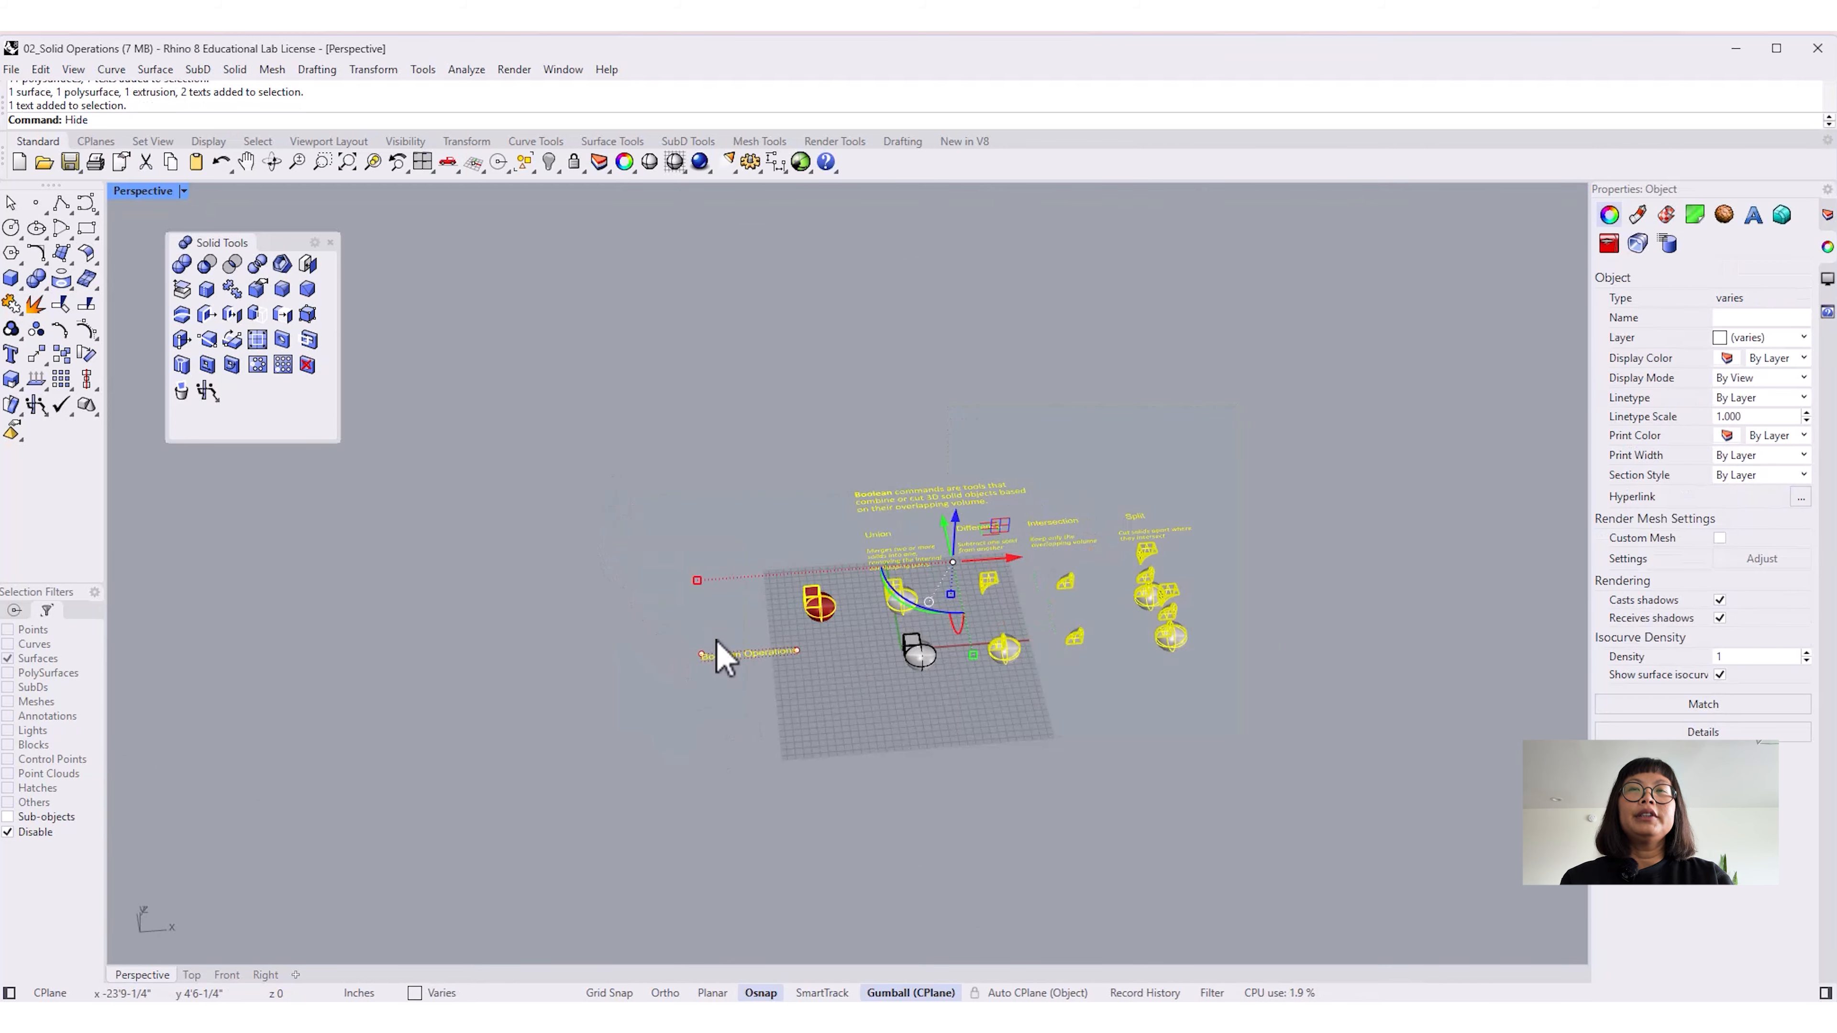
key("Return")
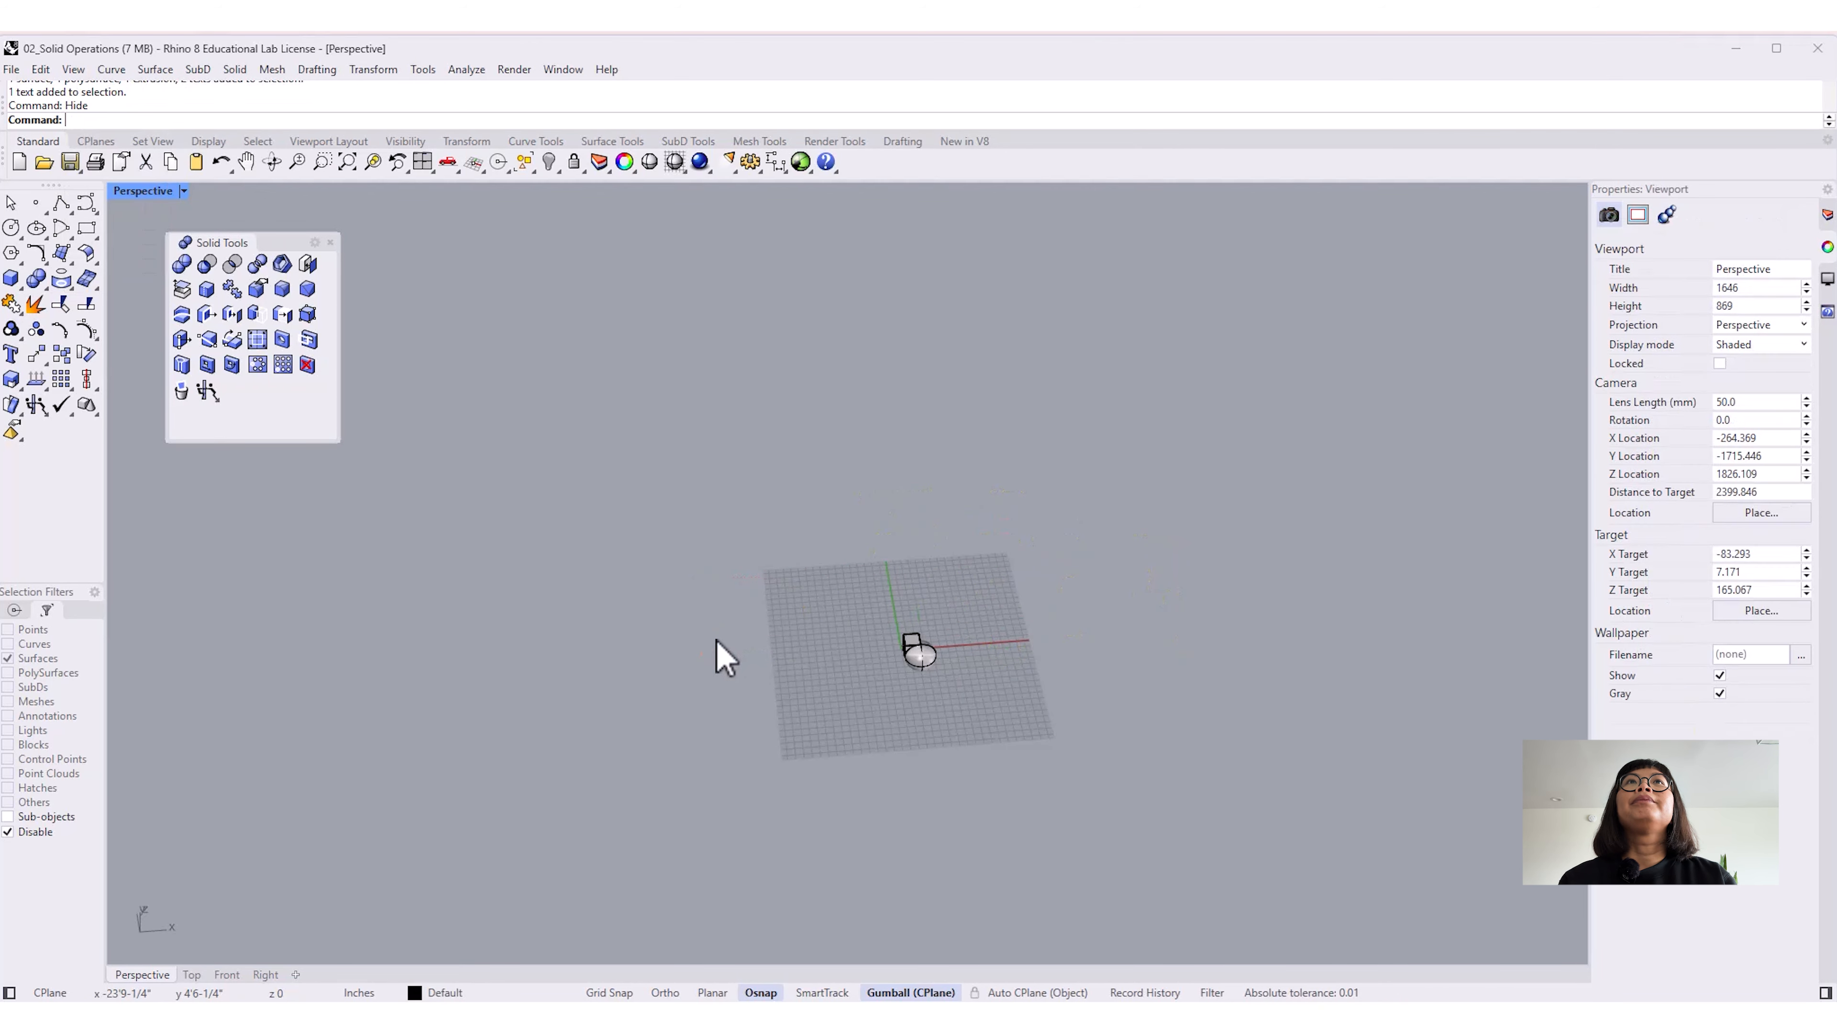
Step: Create a rectangular clipping plane across the top face of the merged solid's box part, from corner to corner
left_click(928, 681)
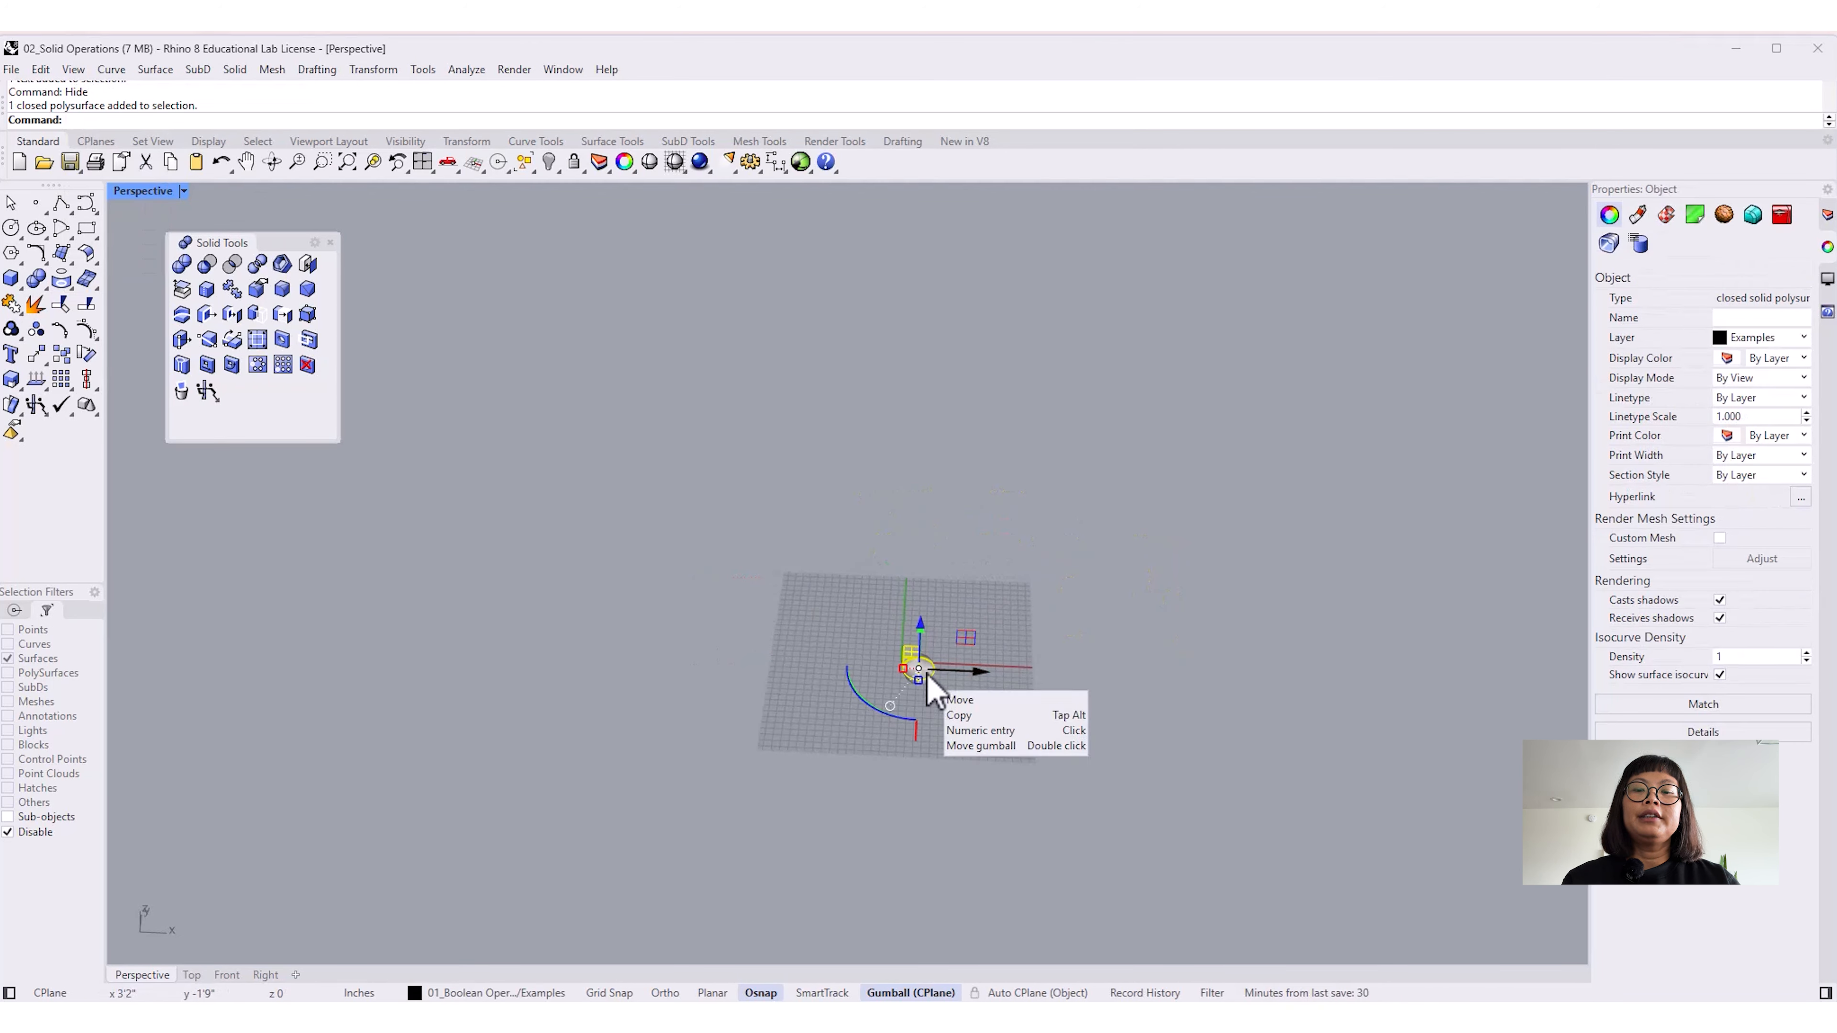
key("Return")
right_click_drag(1038, 840, 984, 760)
scroll(974, 802, "down", 6)
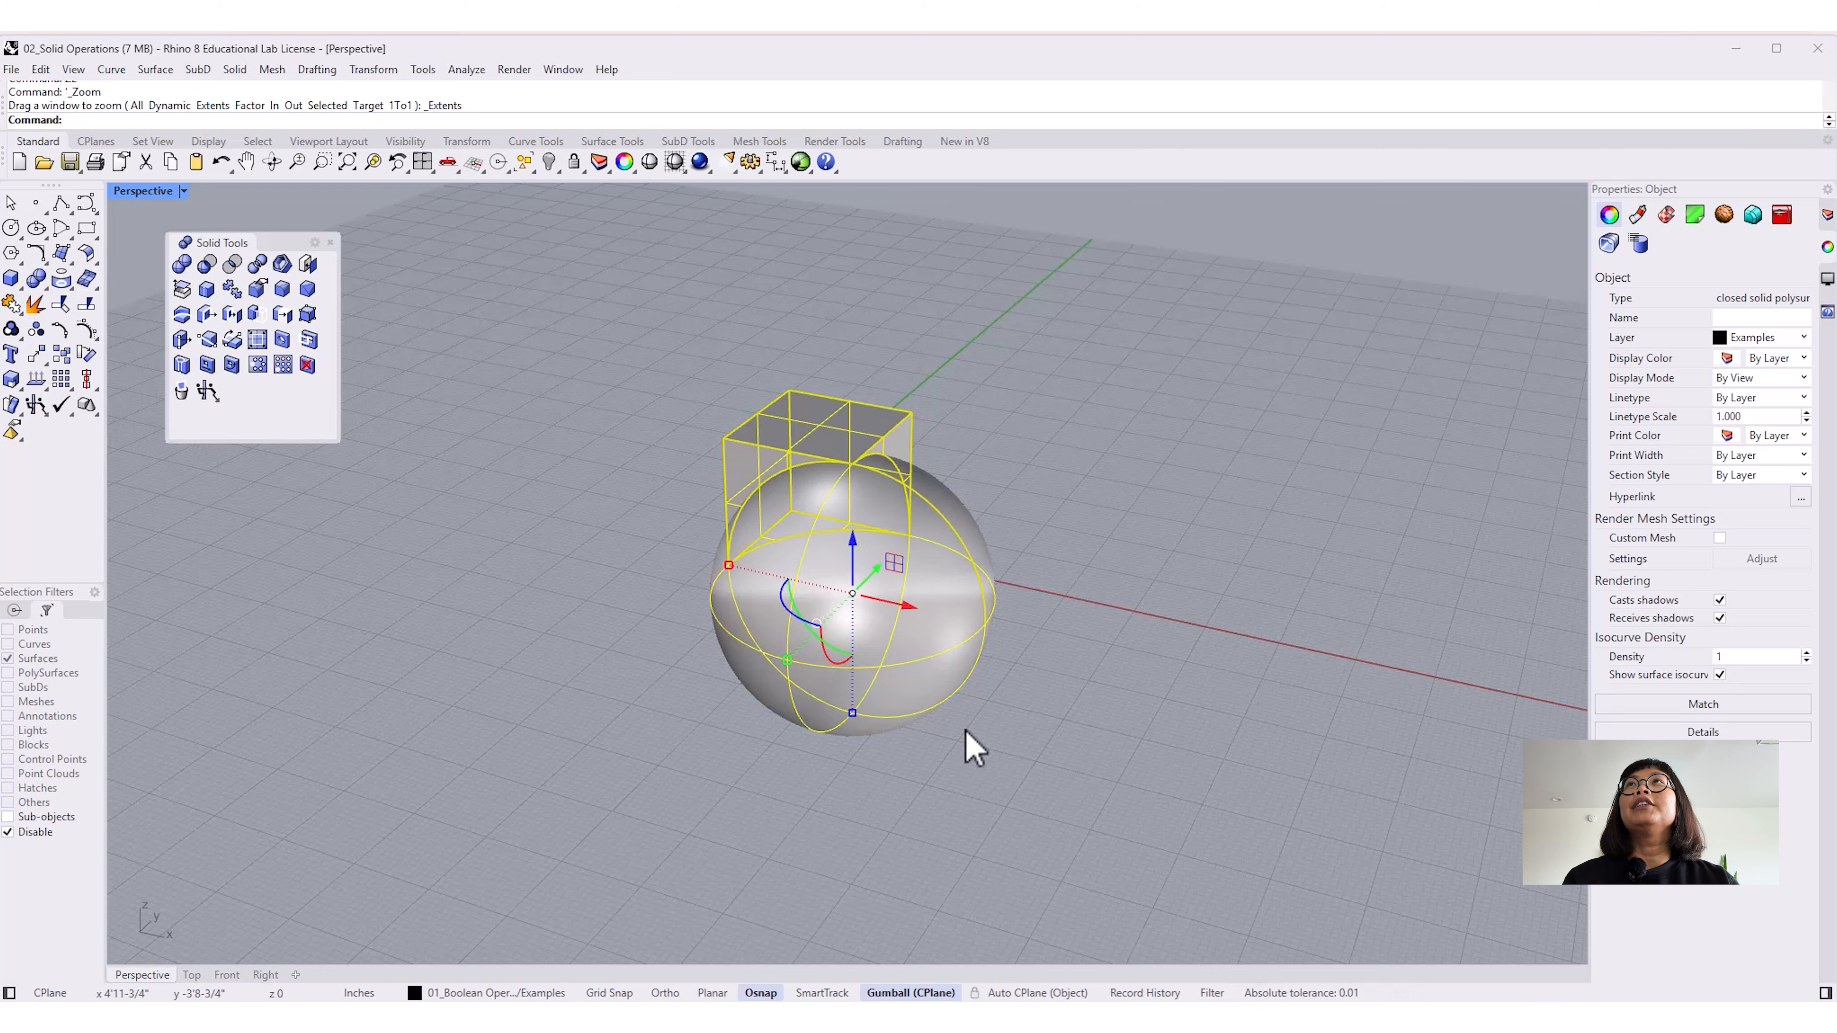
left_click(1035, 510)
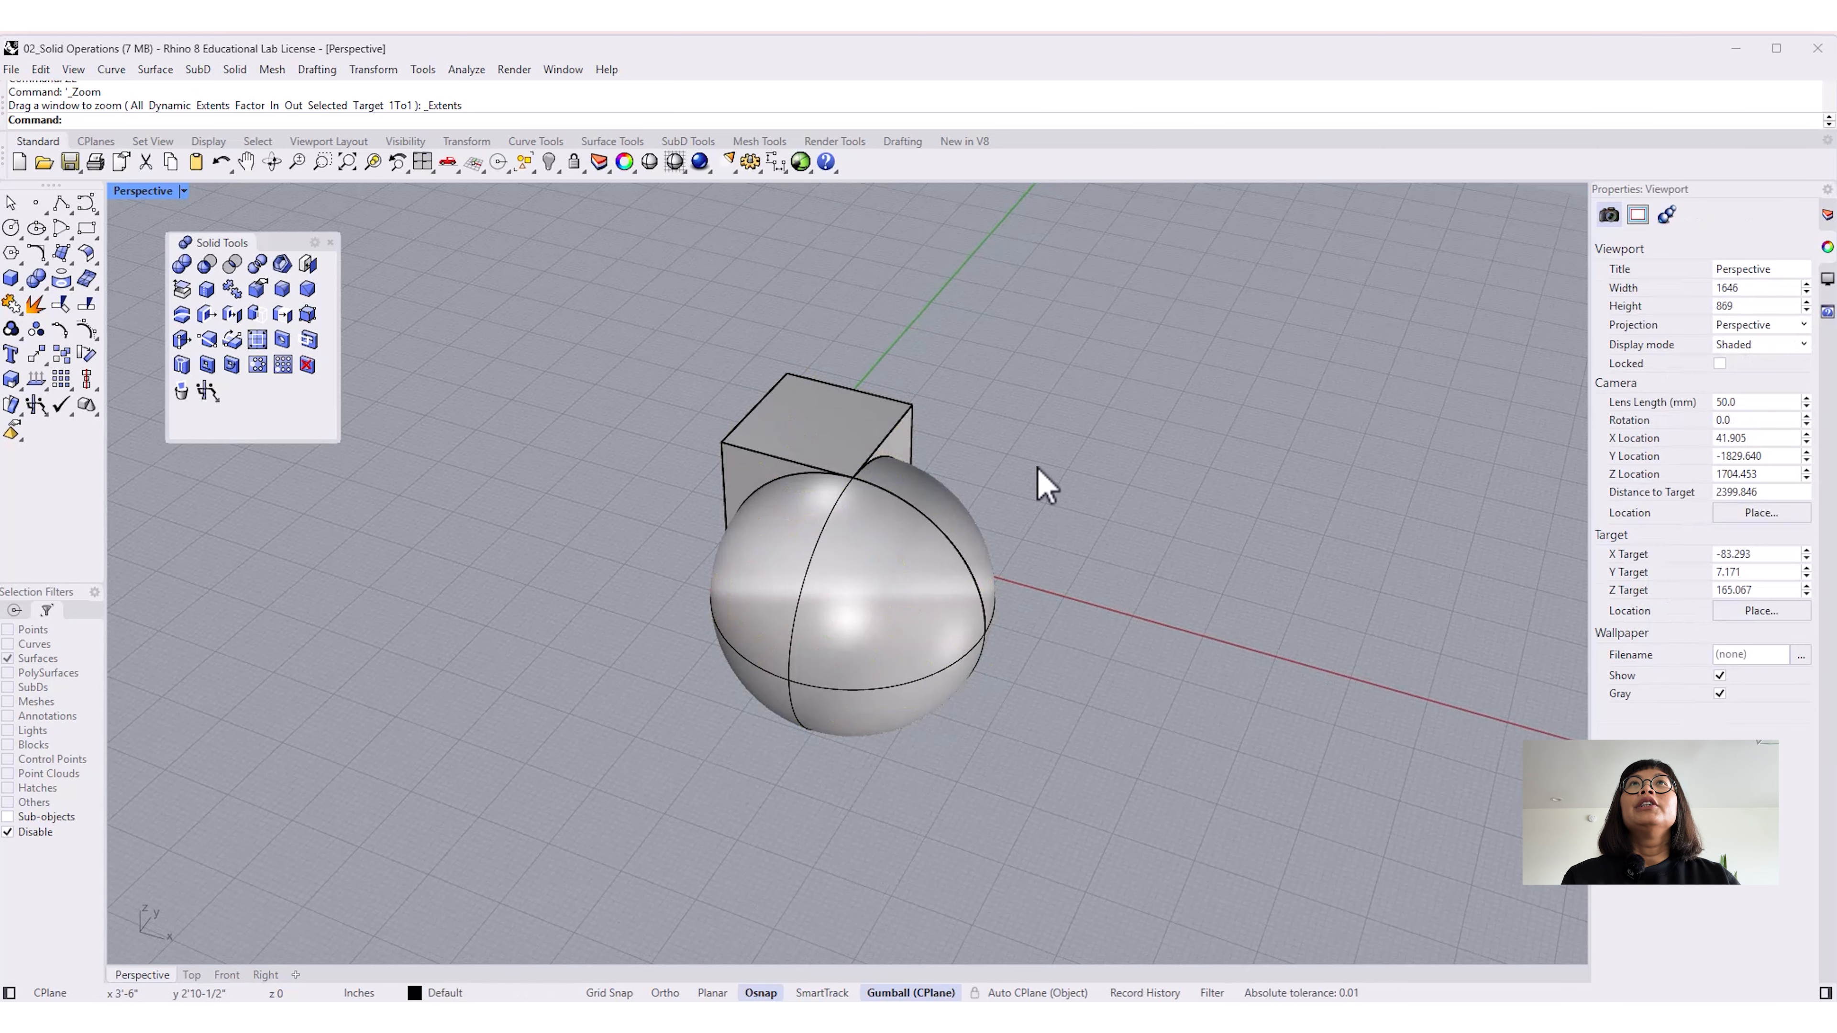
type("ClippingPlane")
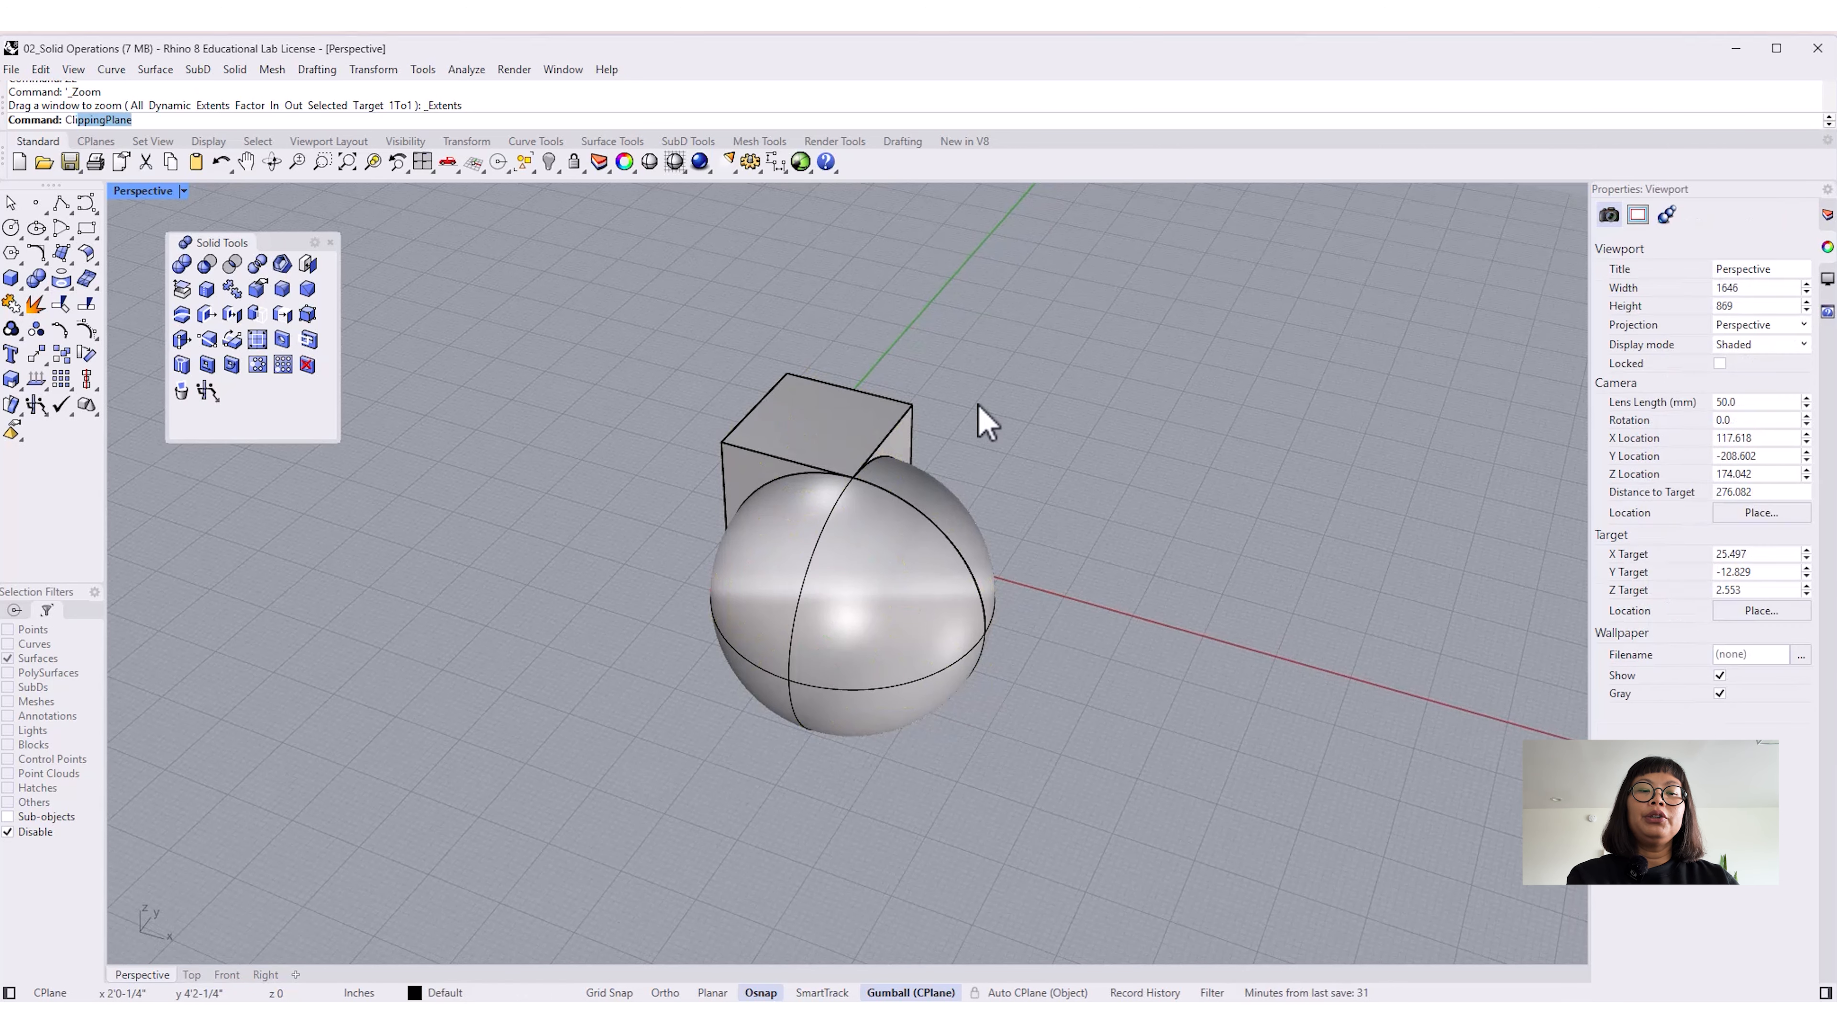
key("Return")
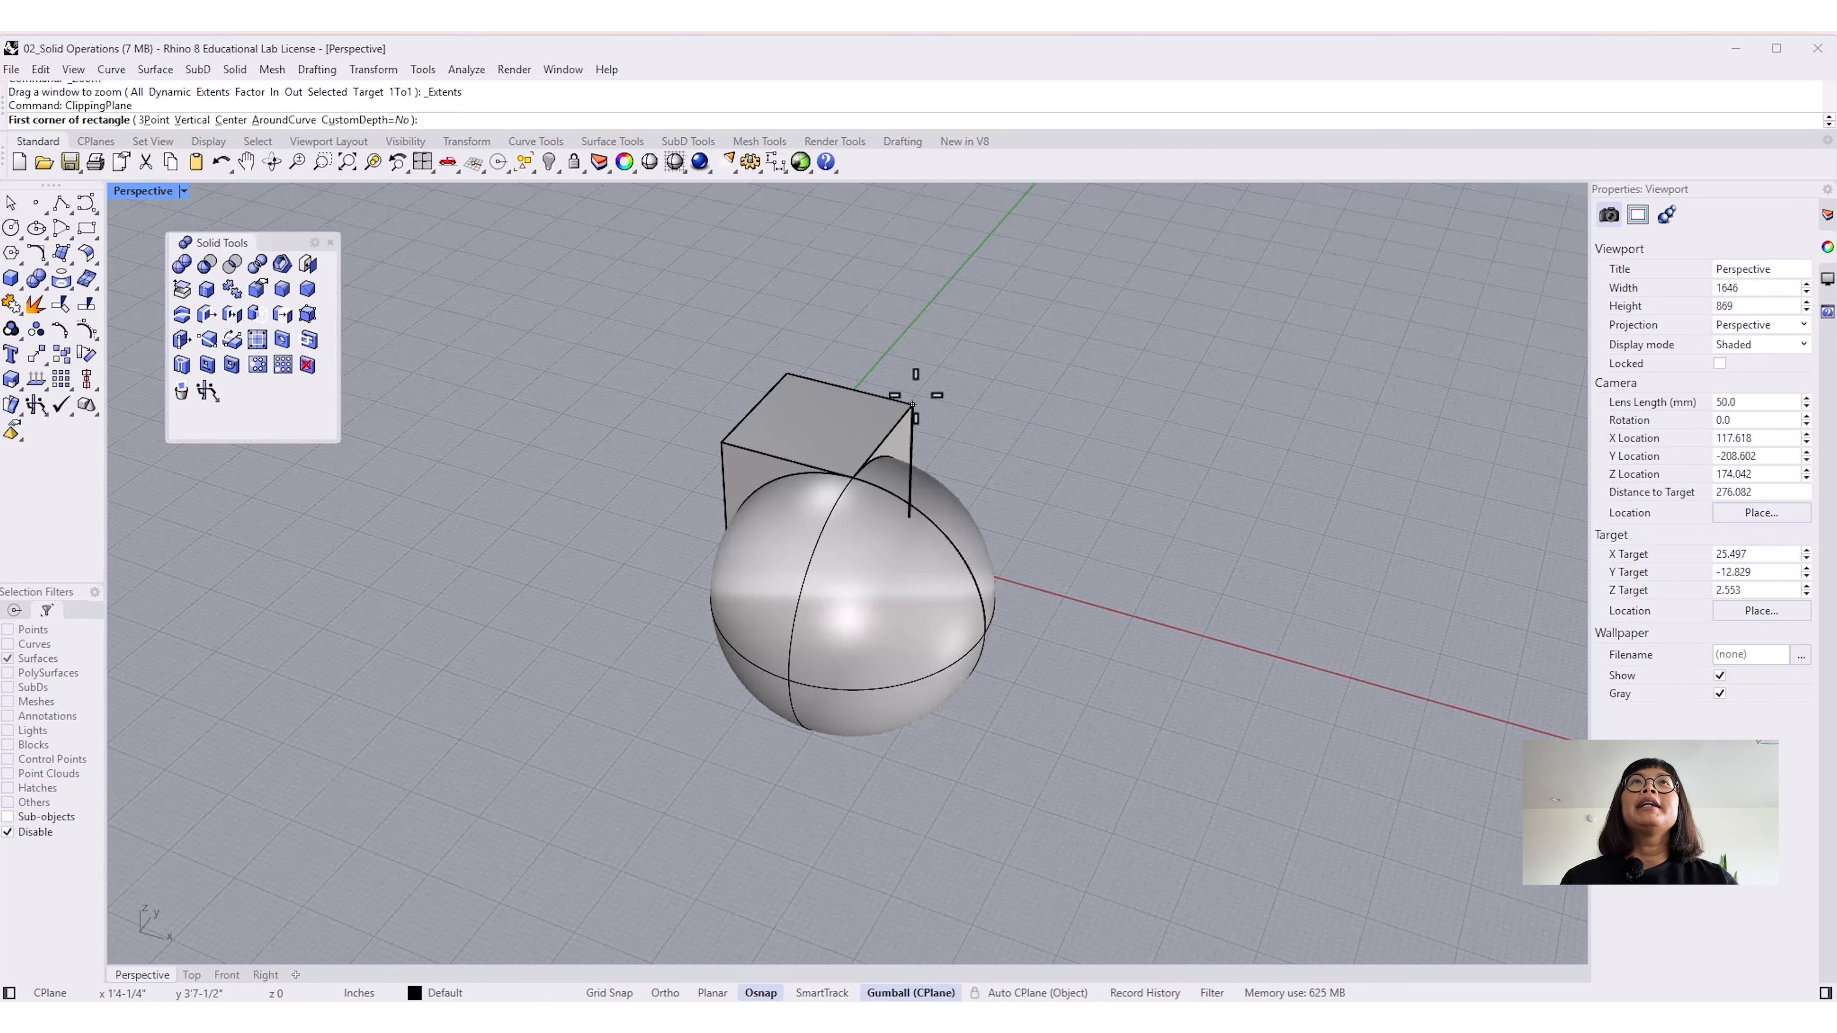
left_click(911, 404)
left_click(741, 421)
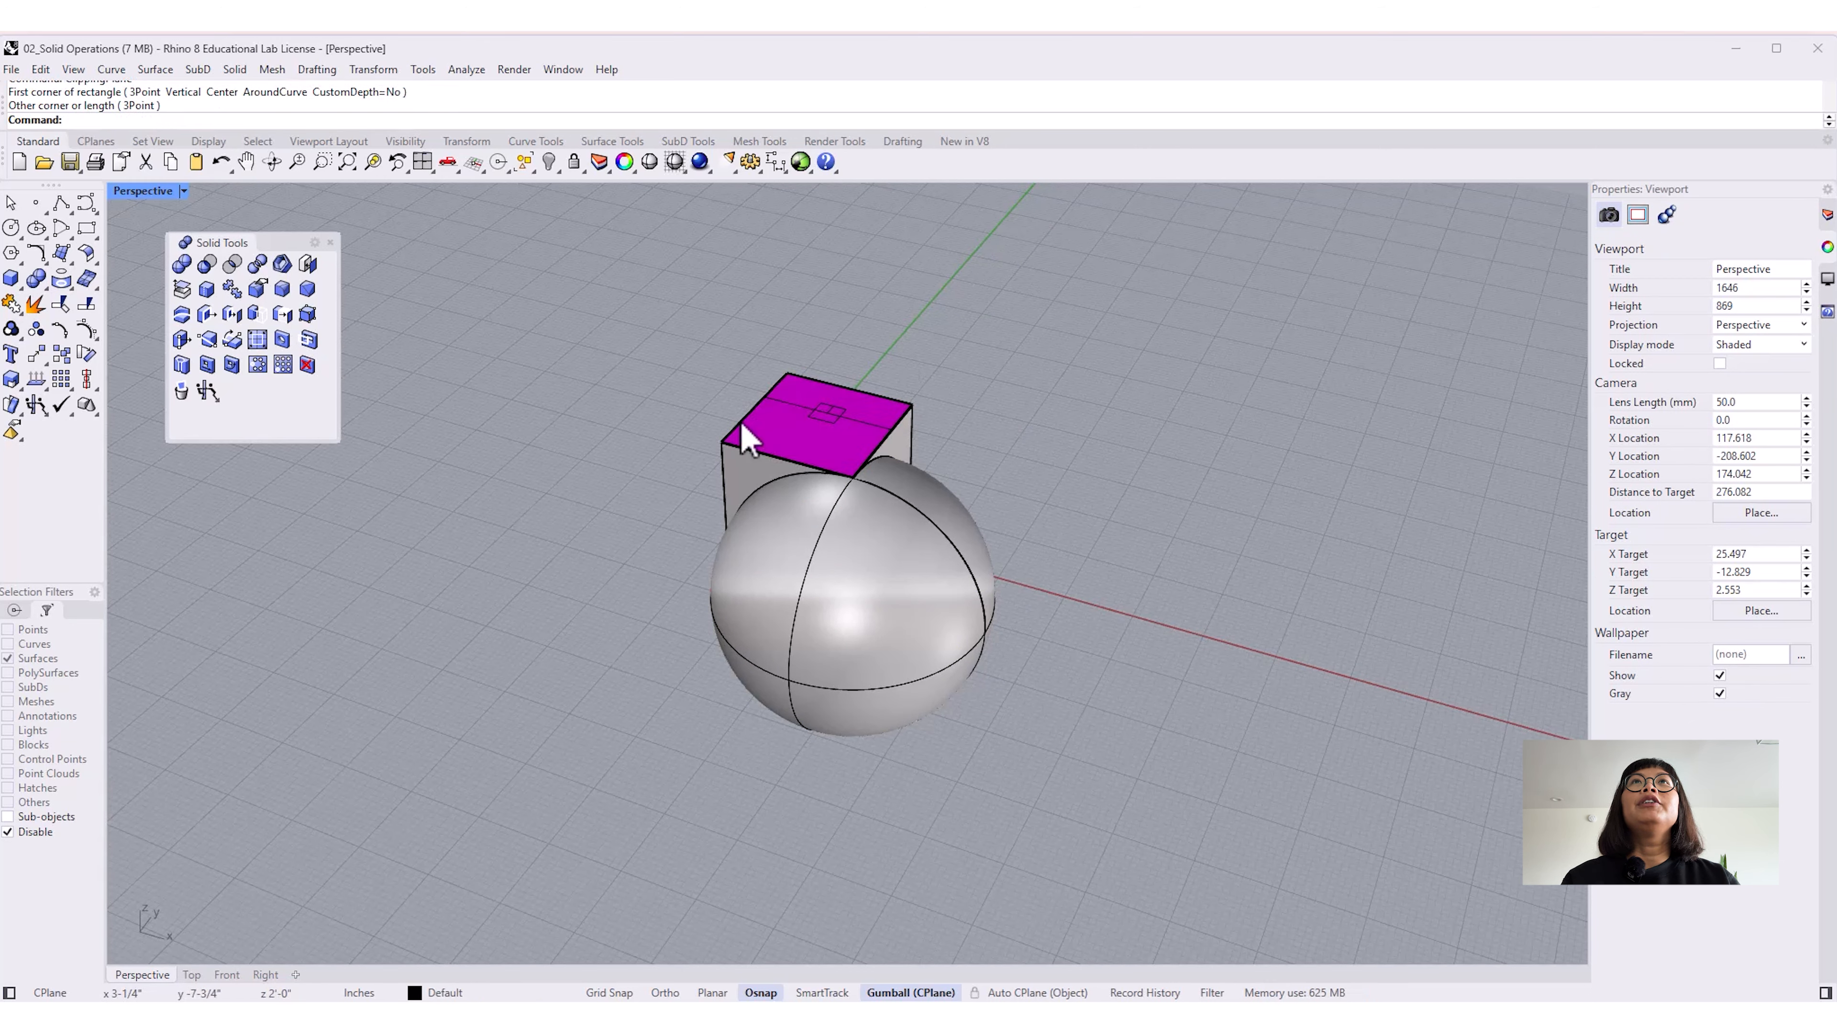
Step: Lower the clipping plane through the box and sphere to inspect the section, and raise it back above the box
left_click(839, 428)
left_click(839, 408)
left_click(832, 421)
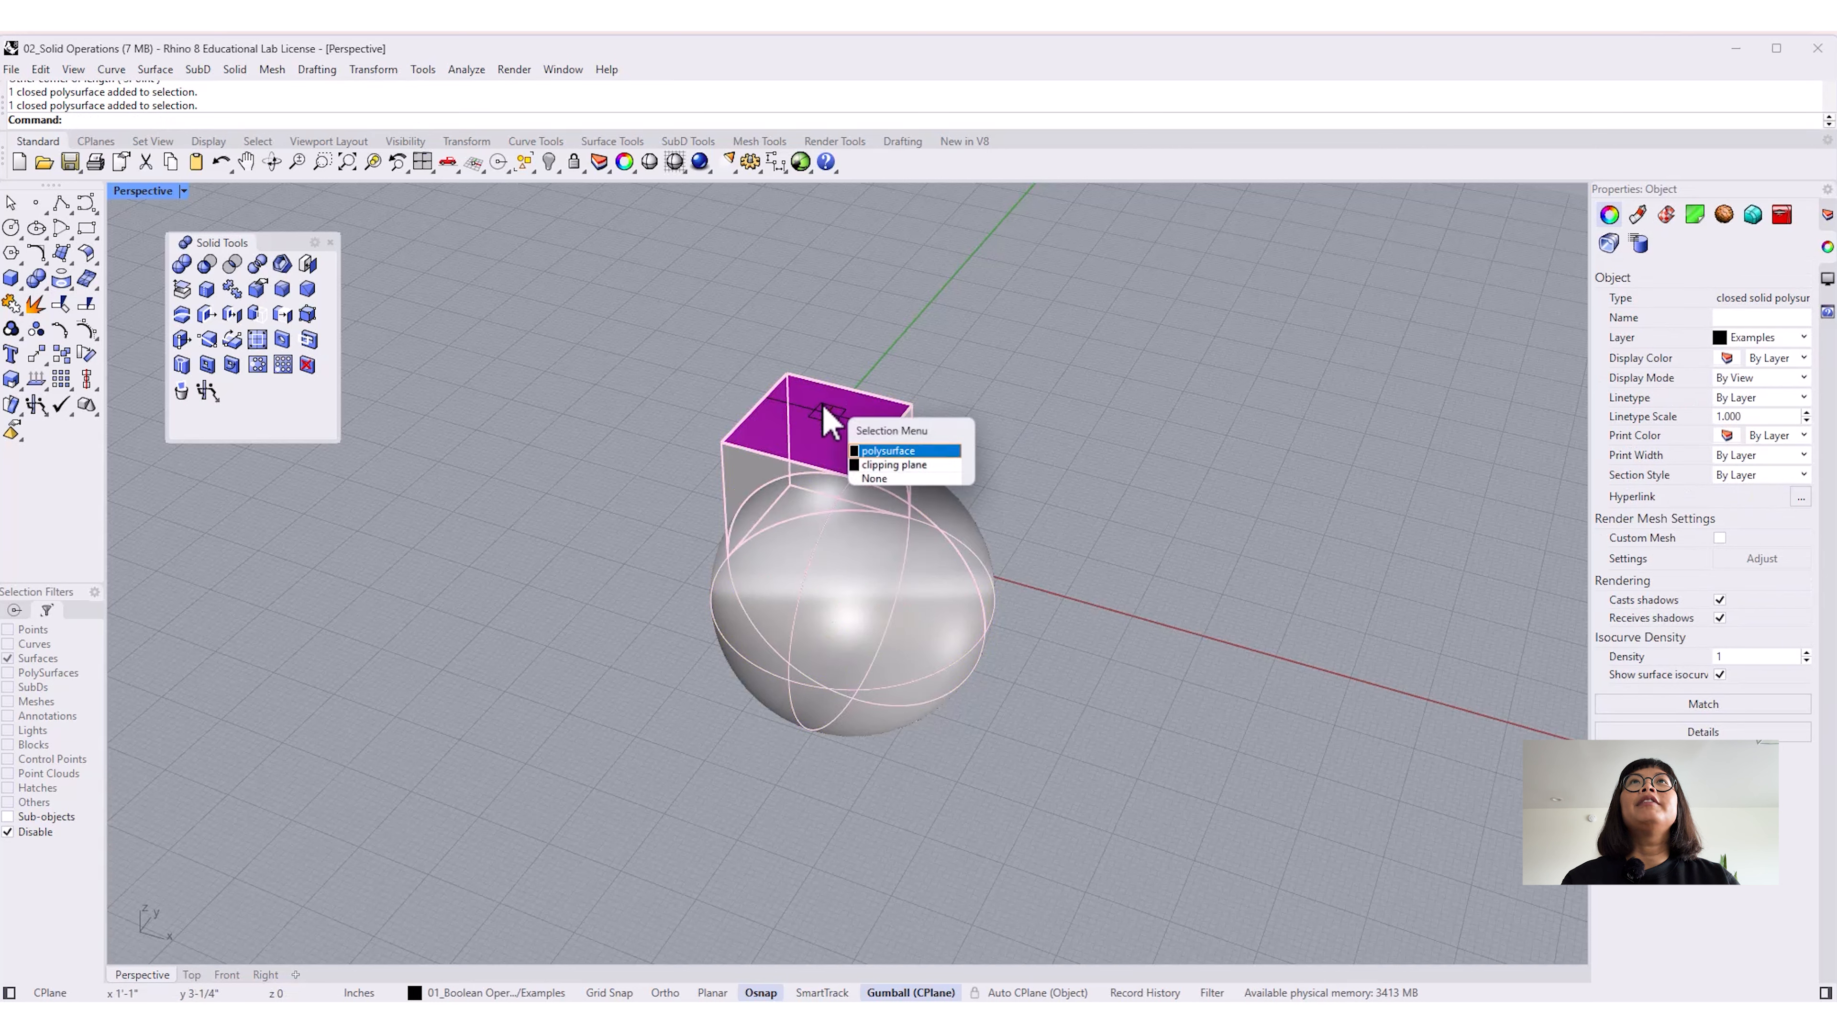
left_click(890, 465)
left_click_drag(828, 369, 855, 419)
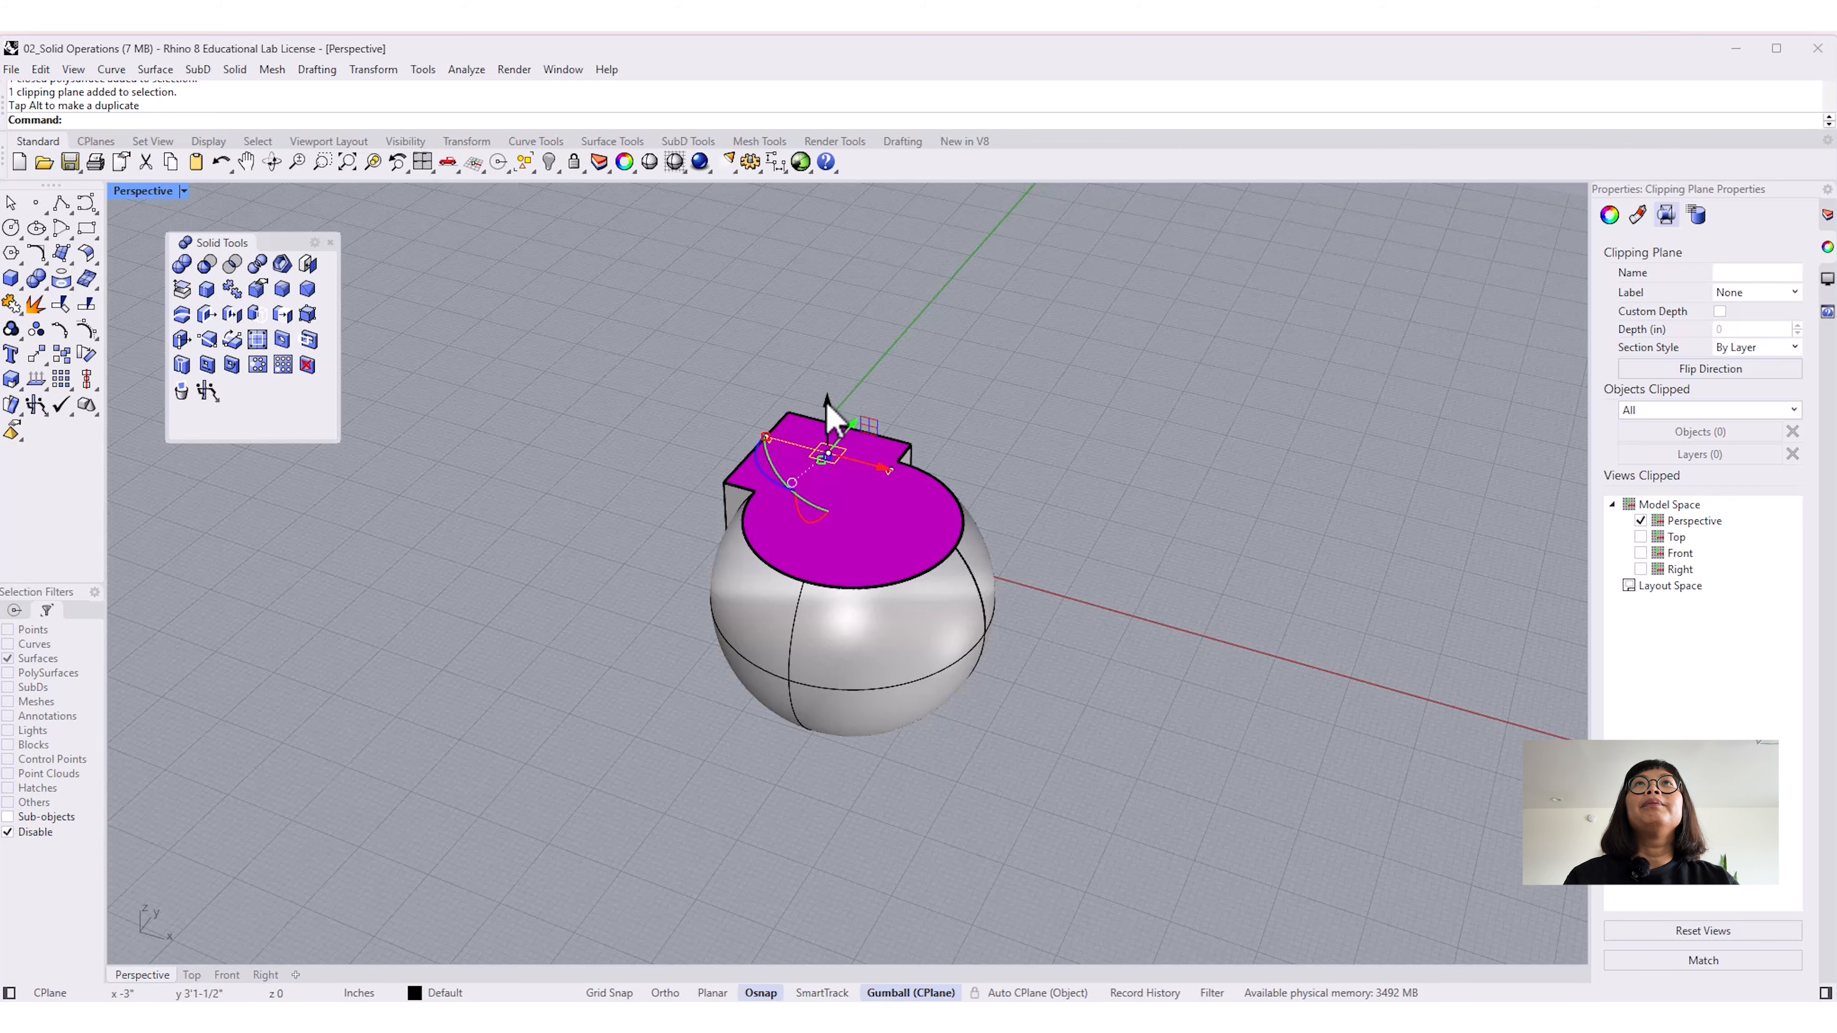
left_click_drag(827, 408, 793, 256)
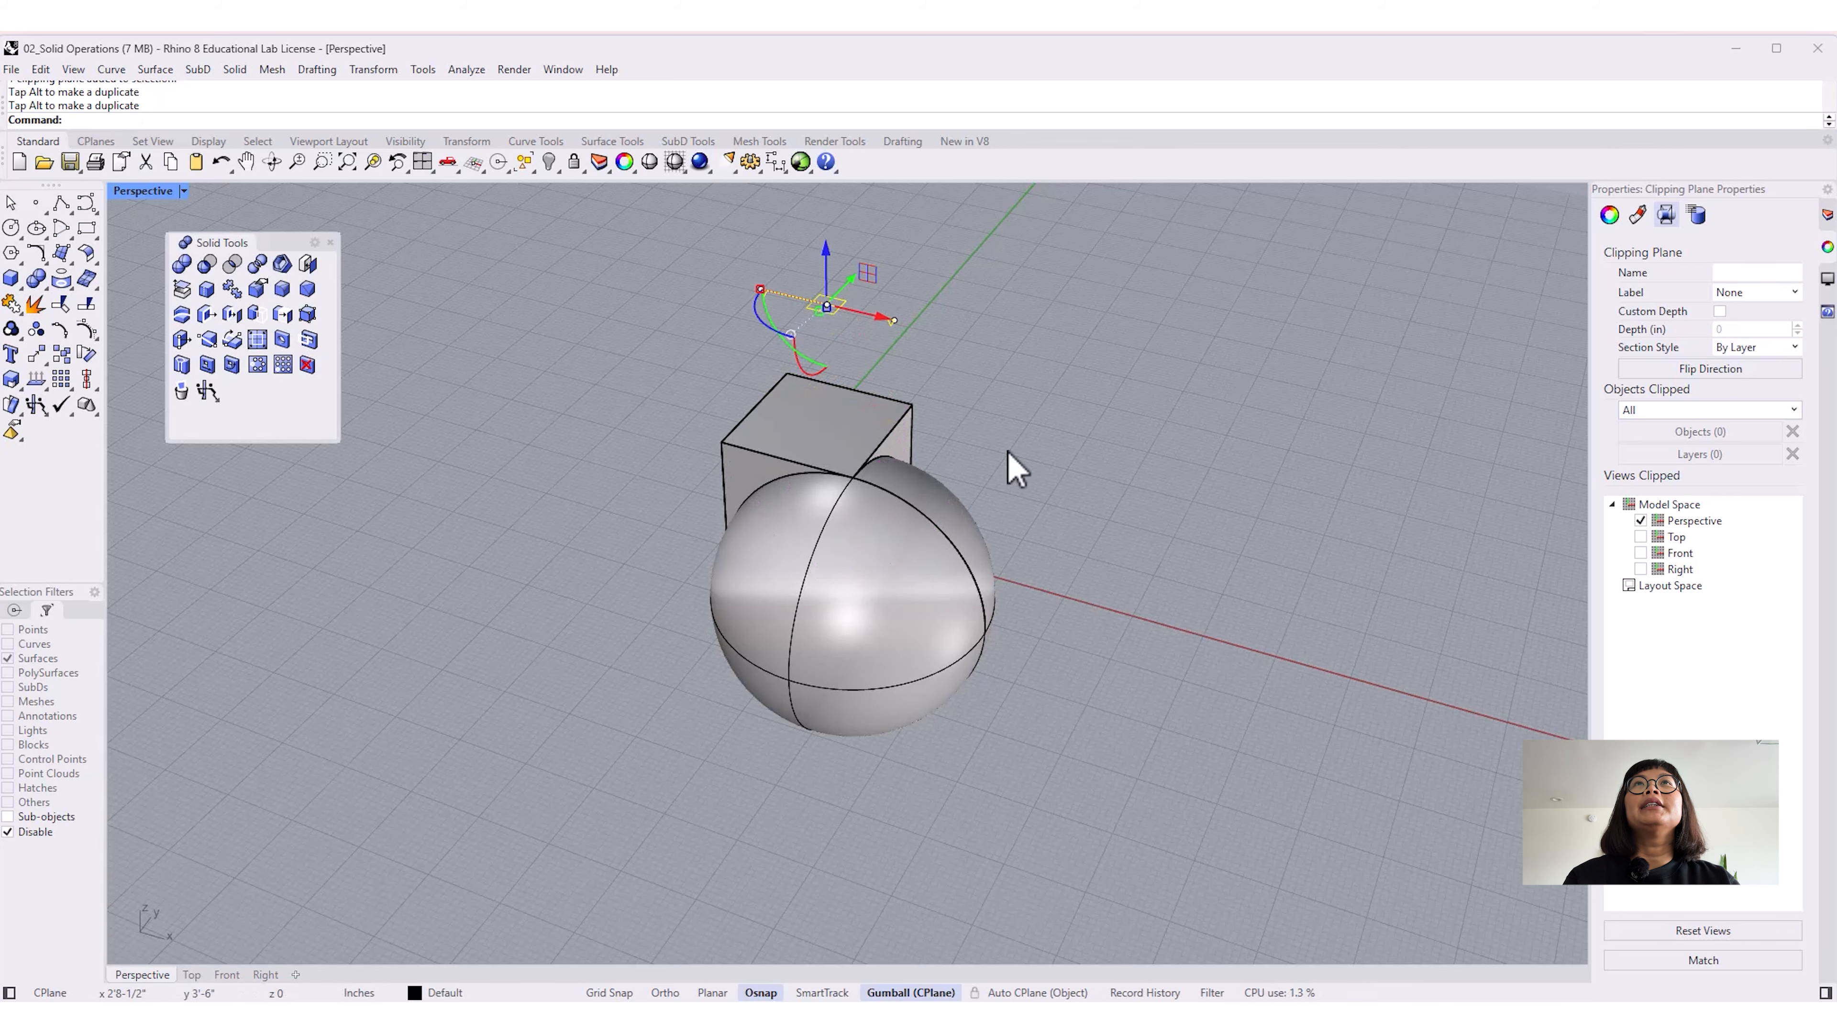
Step: Create a smaller, uniformly 3D-scaled duplicate of the merged box-and-sphere solid inside the original
right_click_drag(1016, 518, 1025, 492, "shift")
left_click(919, 521)
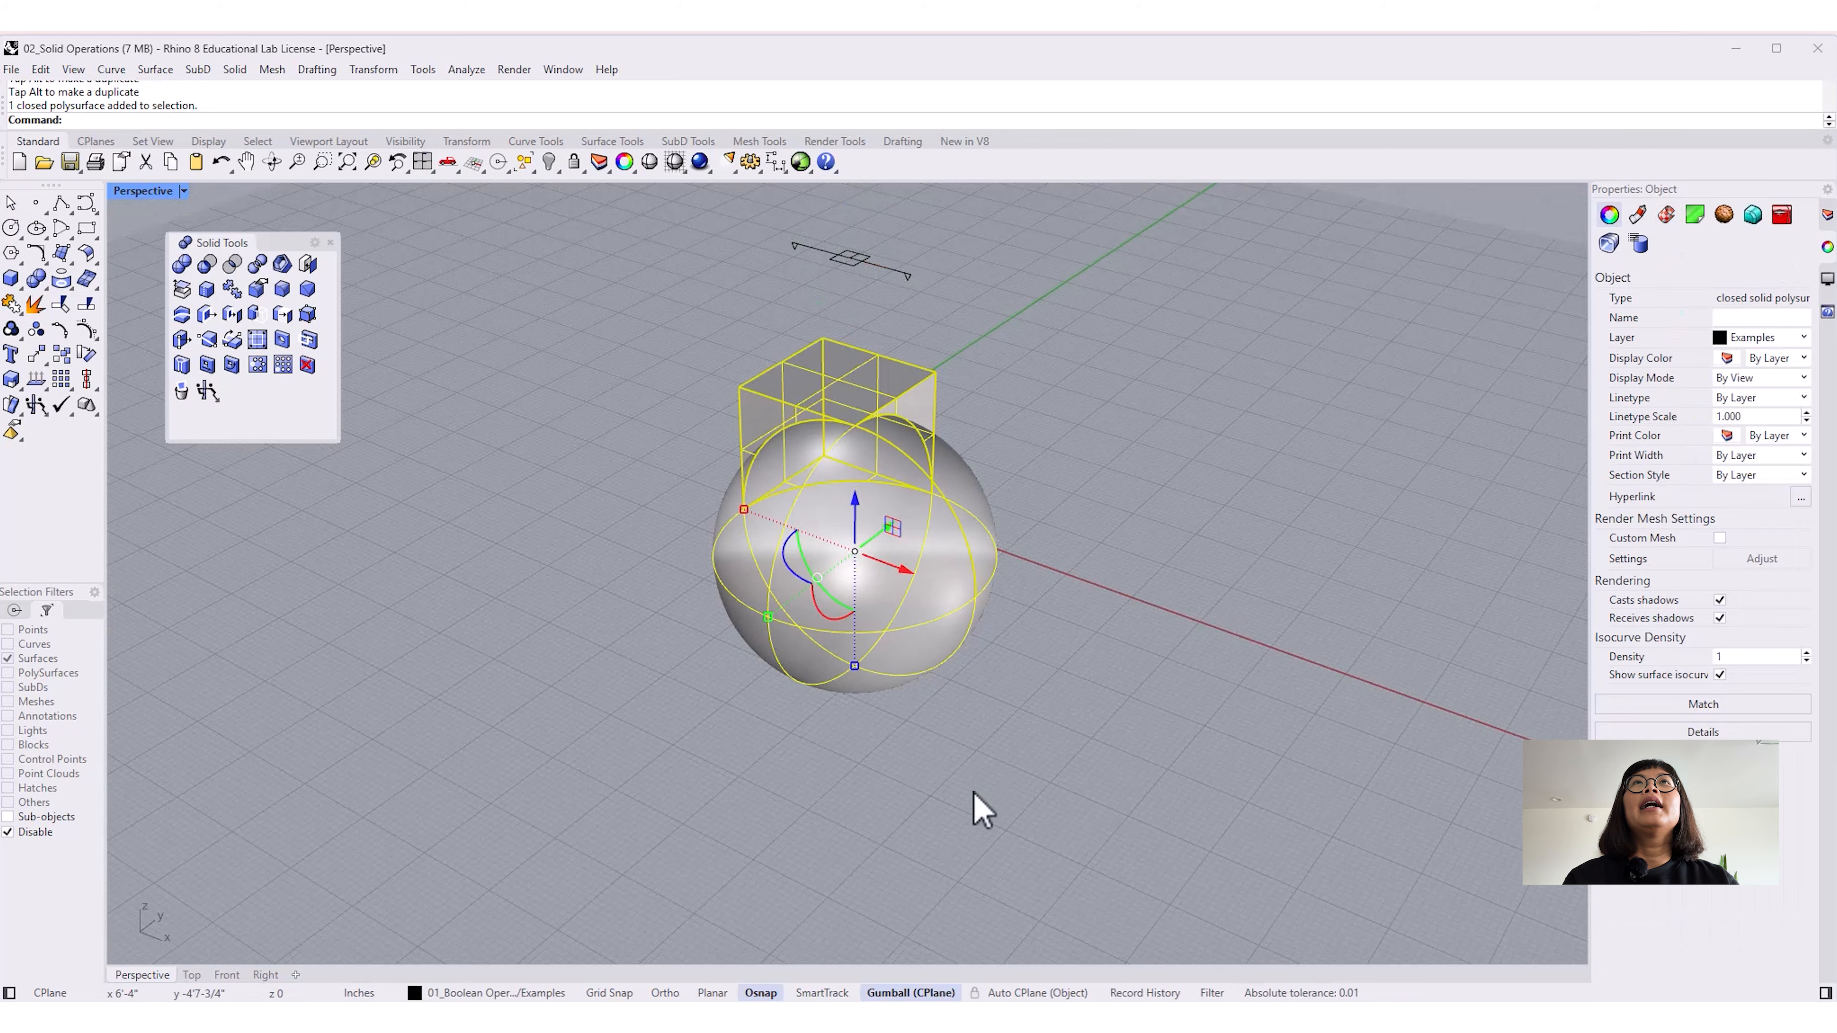
right_click_drag(984, 738, 1009, 724)
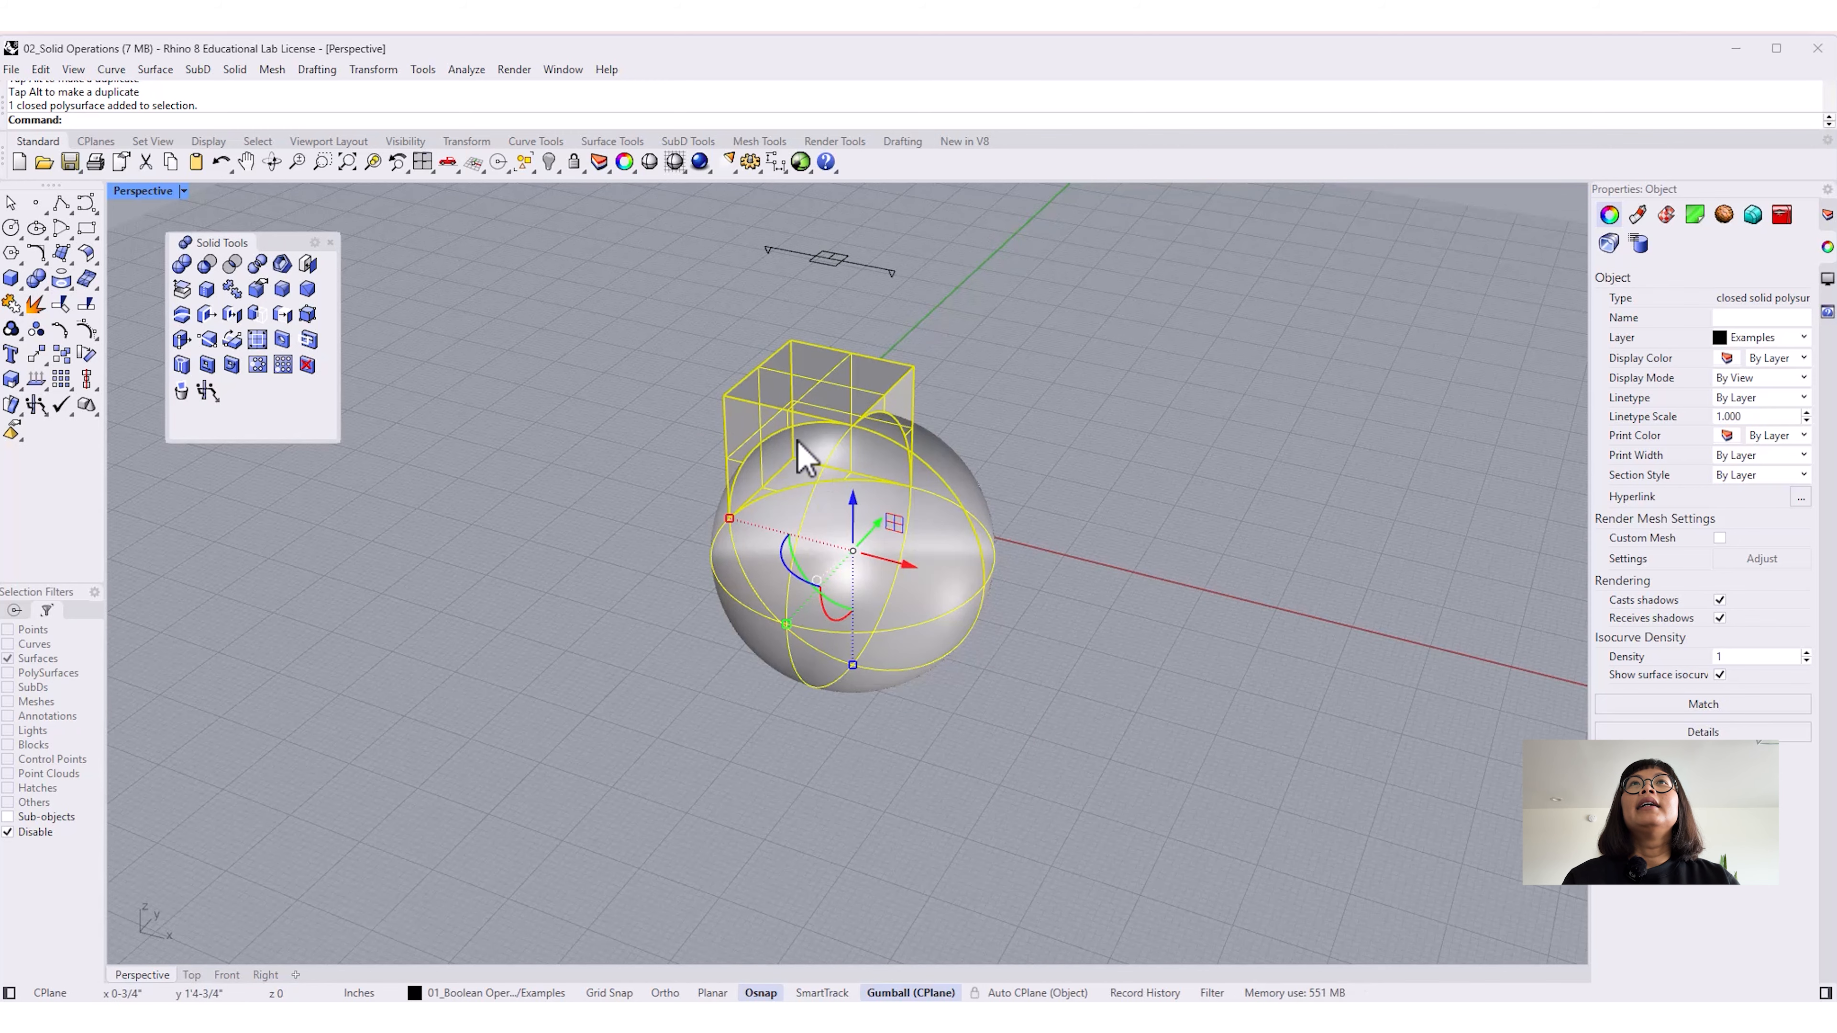
right_click_drag(1022, 747, 897, 755)
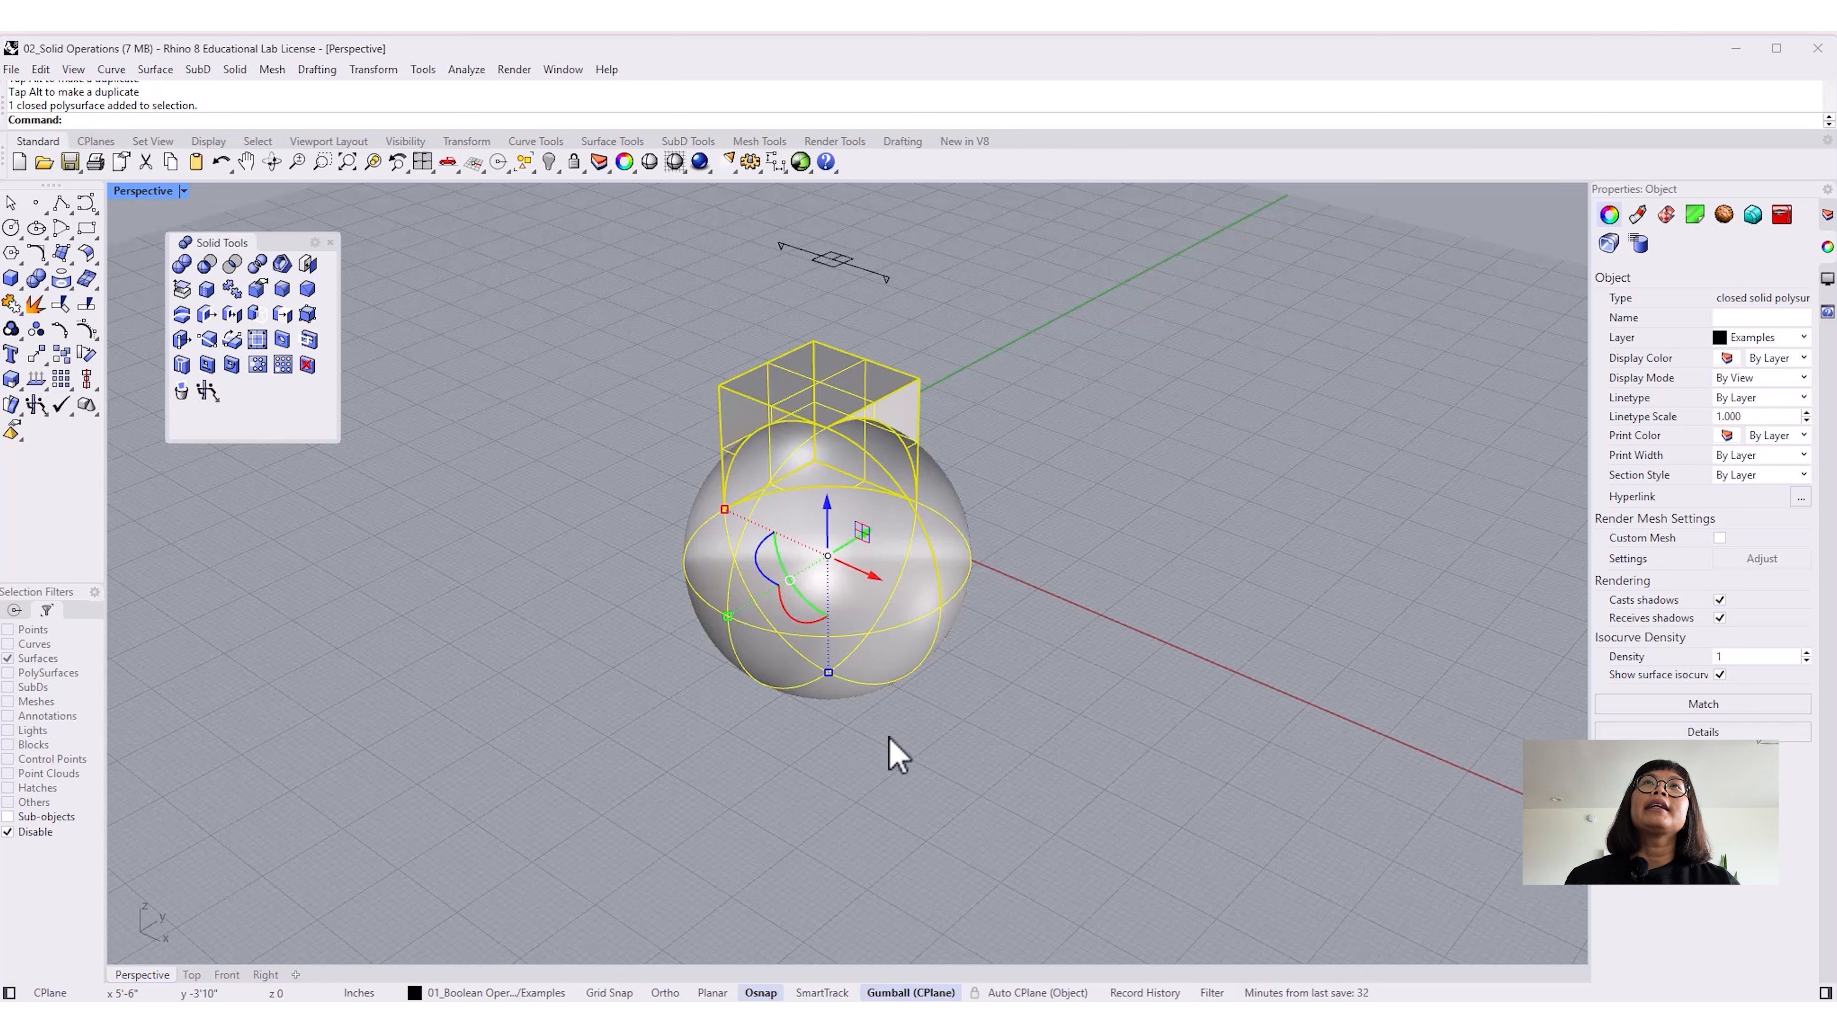
left_click(840, 742)
left_click(865, 624)
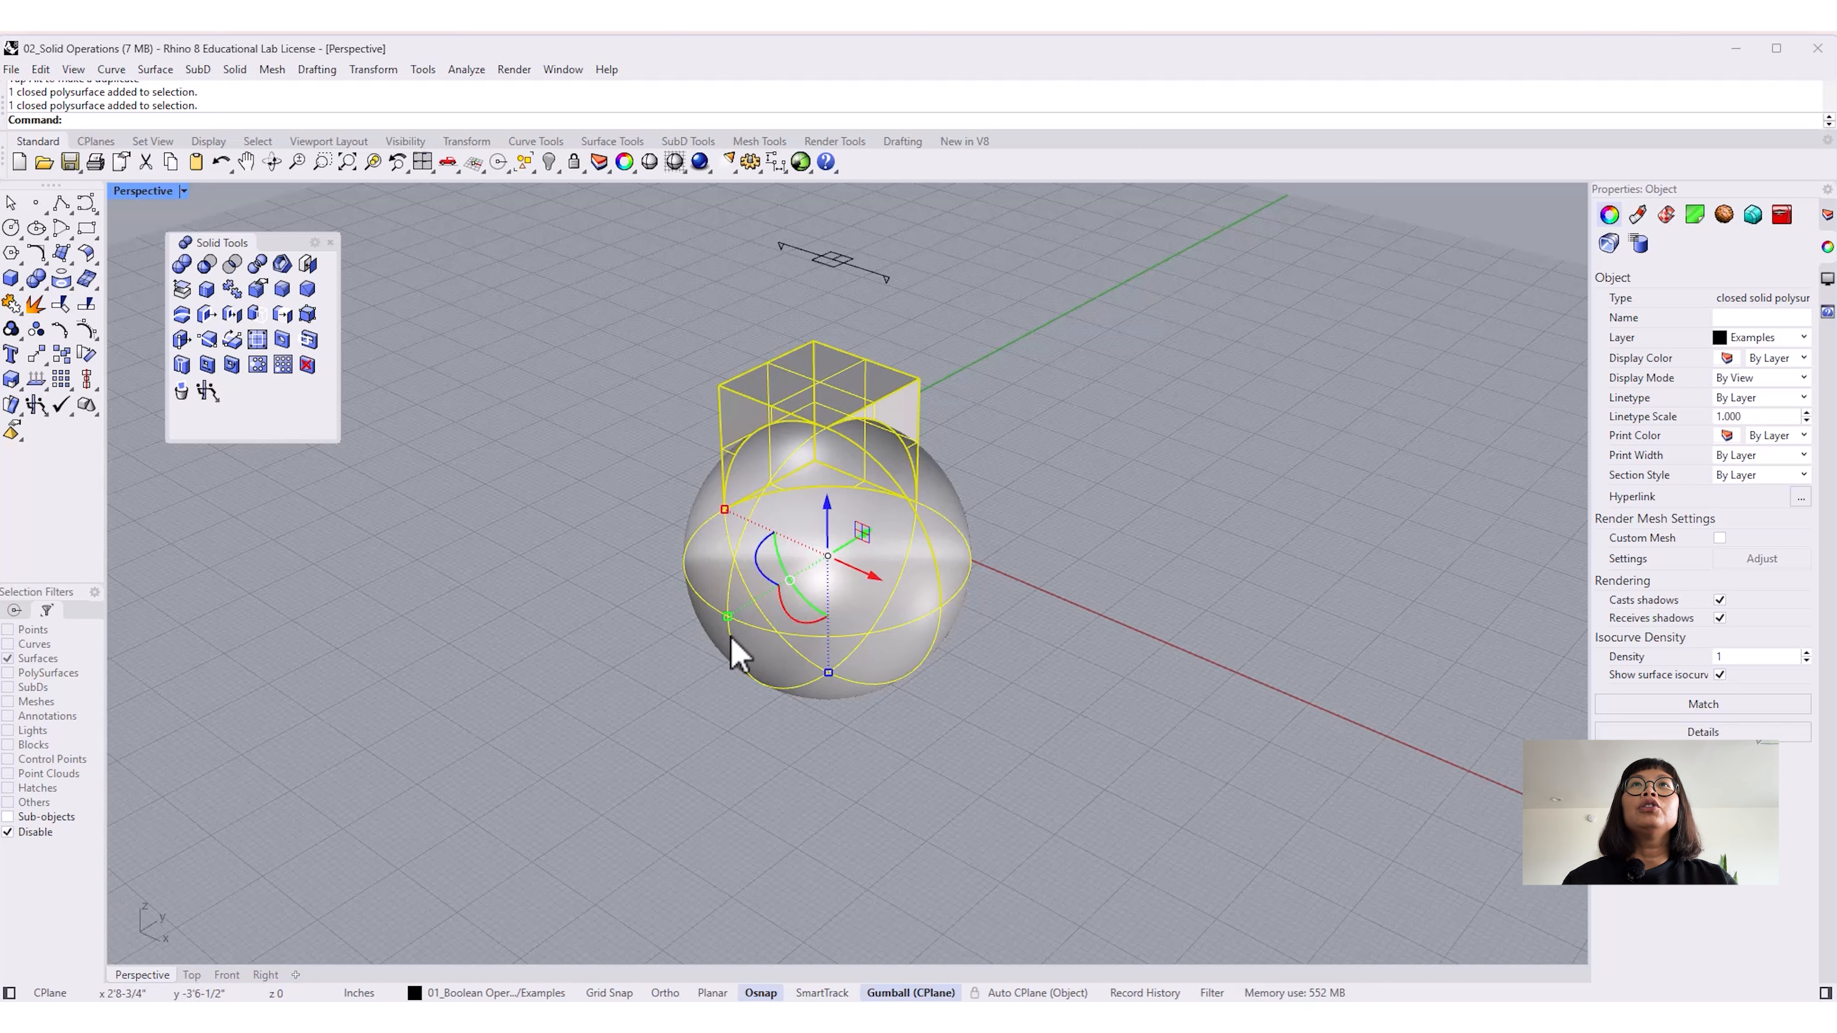
left_click_drag(727, 615, 755, 605, "shift")
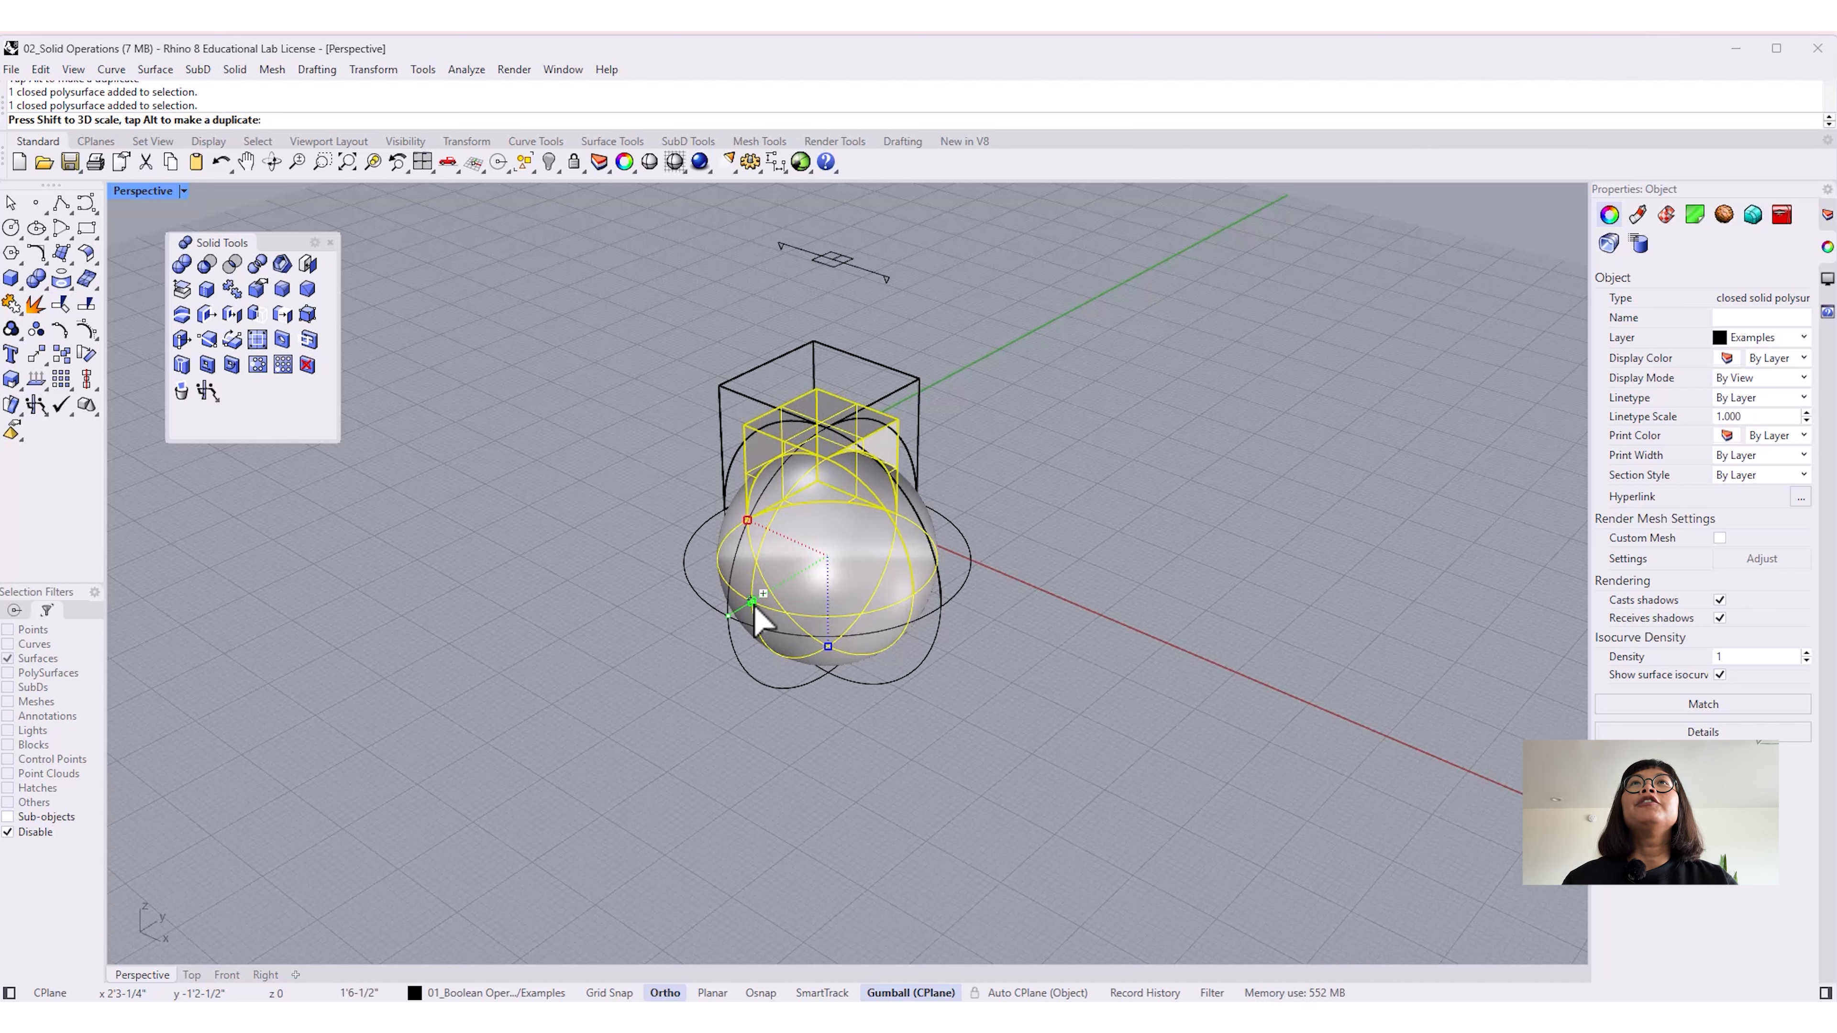
left_click_drag(755, 605, 755, 608, "shift")
Step: Switch the Perspective view to Ghosted display and examine the smaller copy nested inside the outer solid
right_click_drag(746, 682, 900, 735)
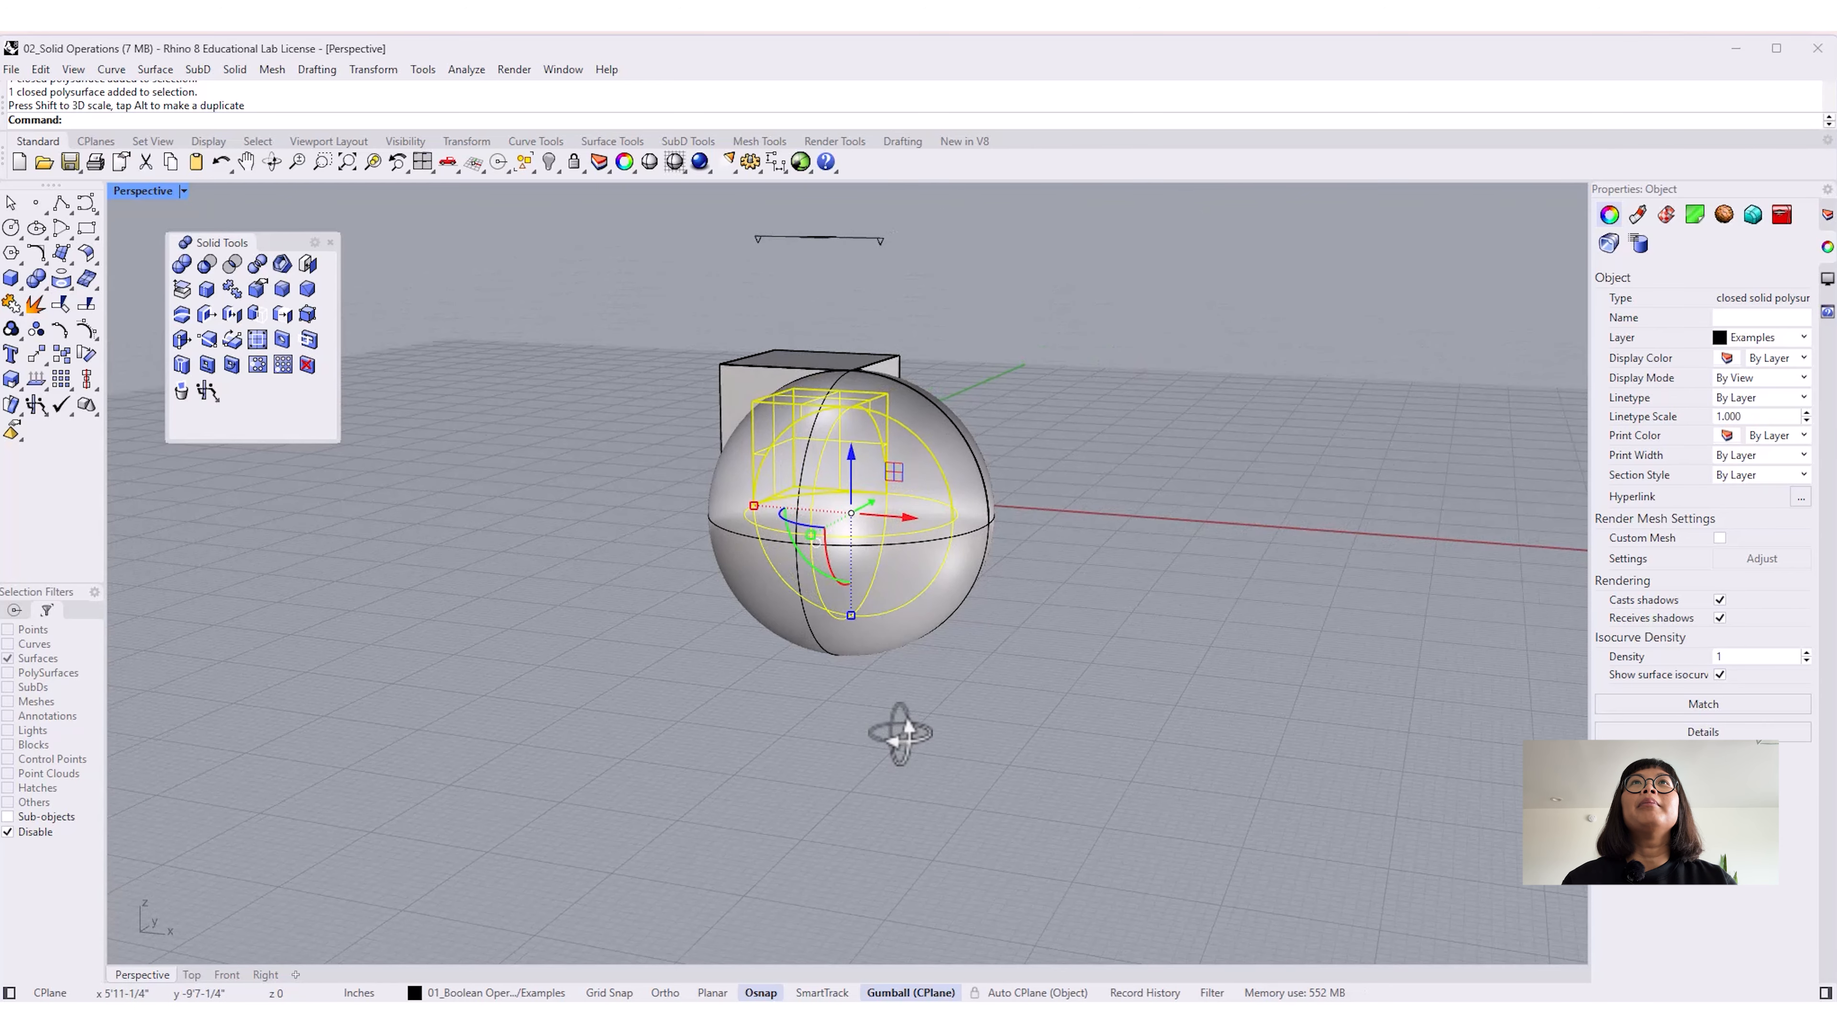
left_click(499, 494)
left_click(183, 191)
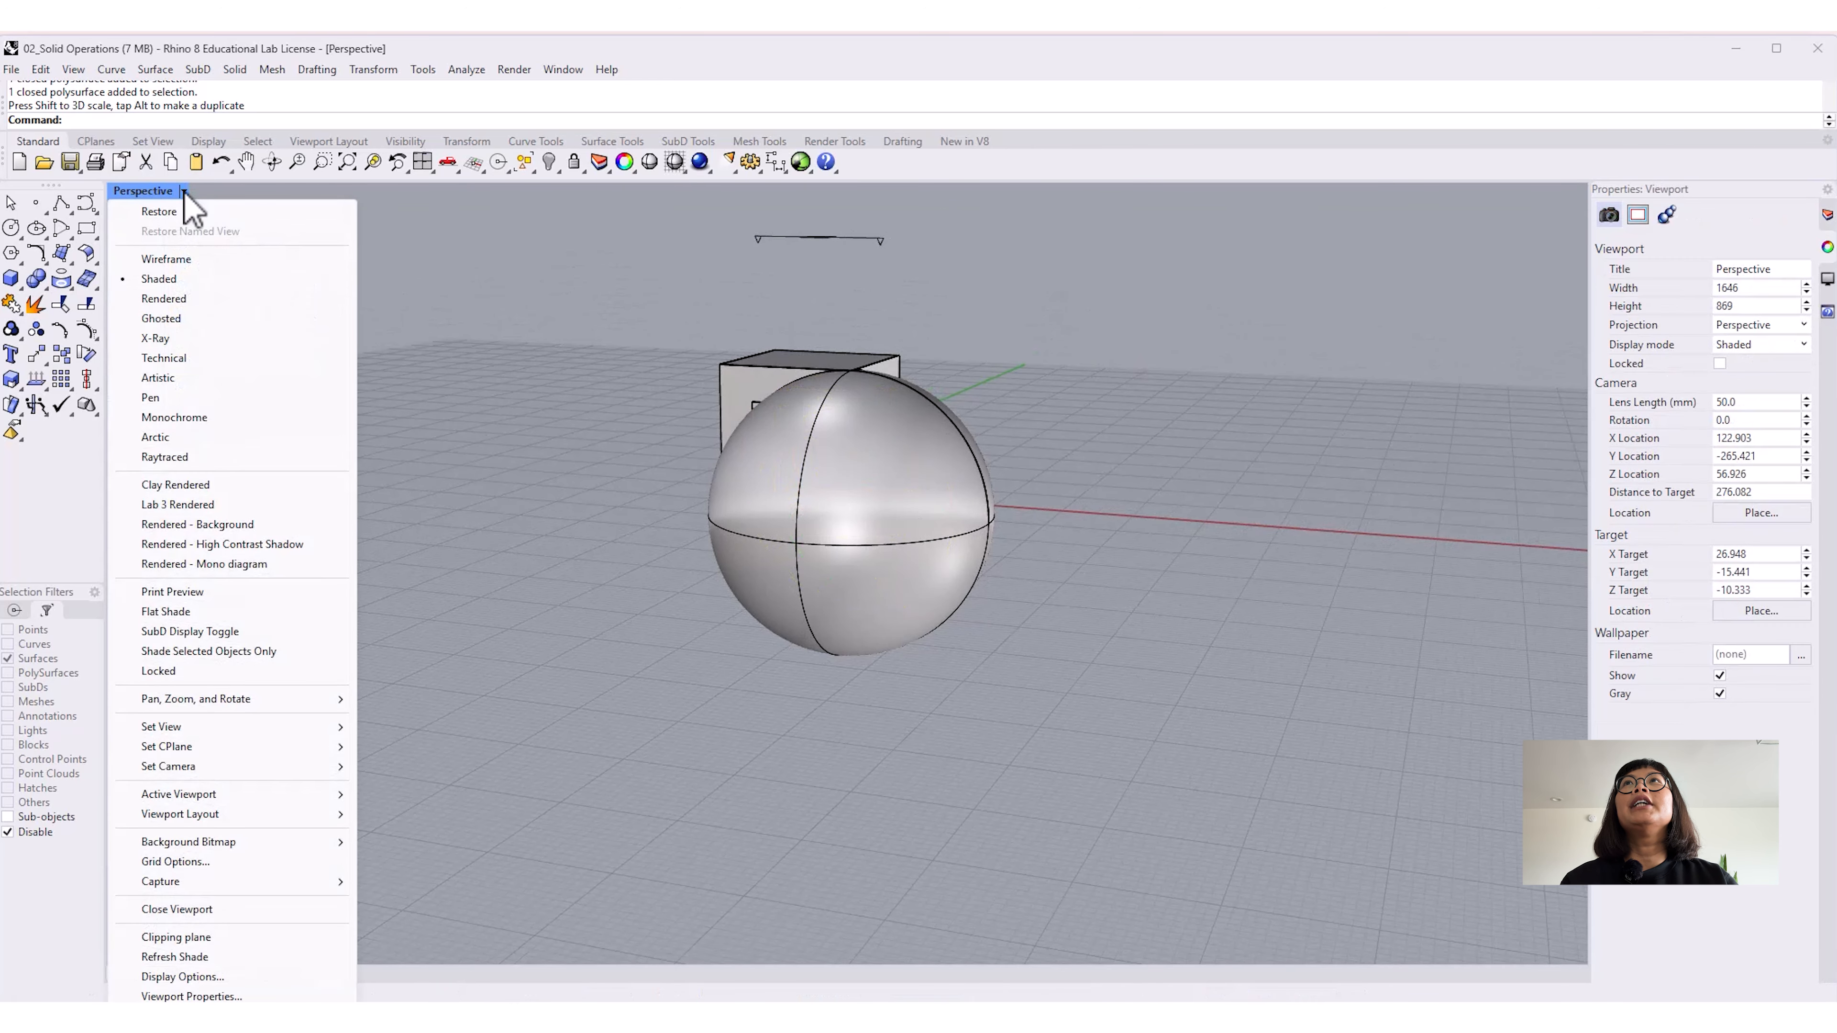
left_click(190, 319)
right_click_drag(724, 535, 878, 705)
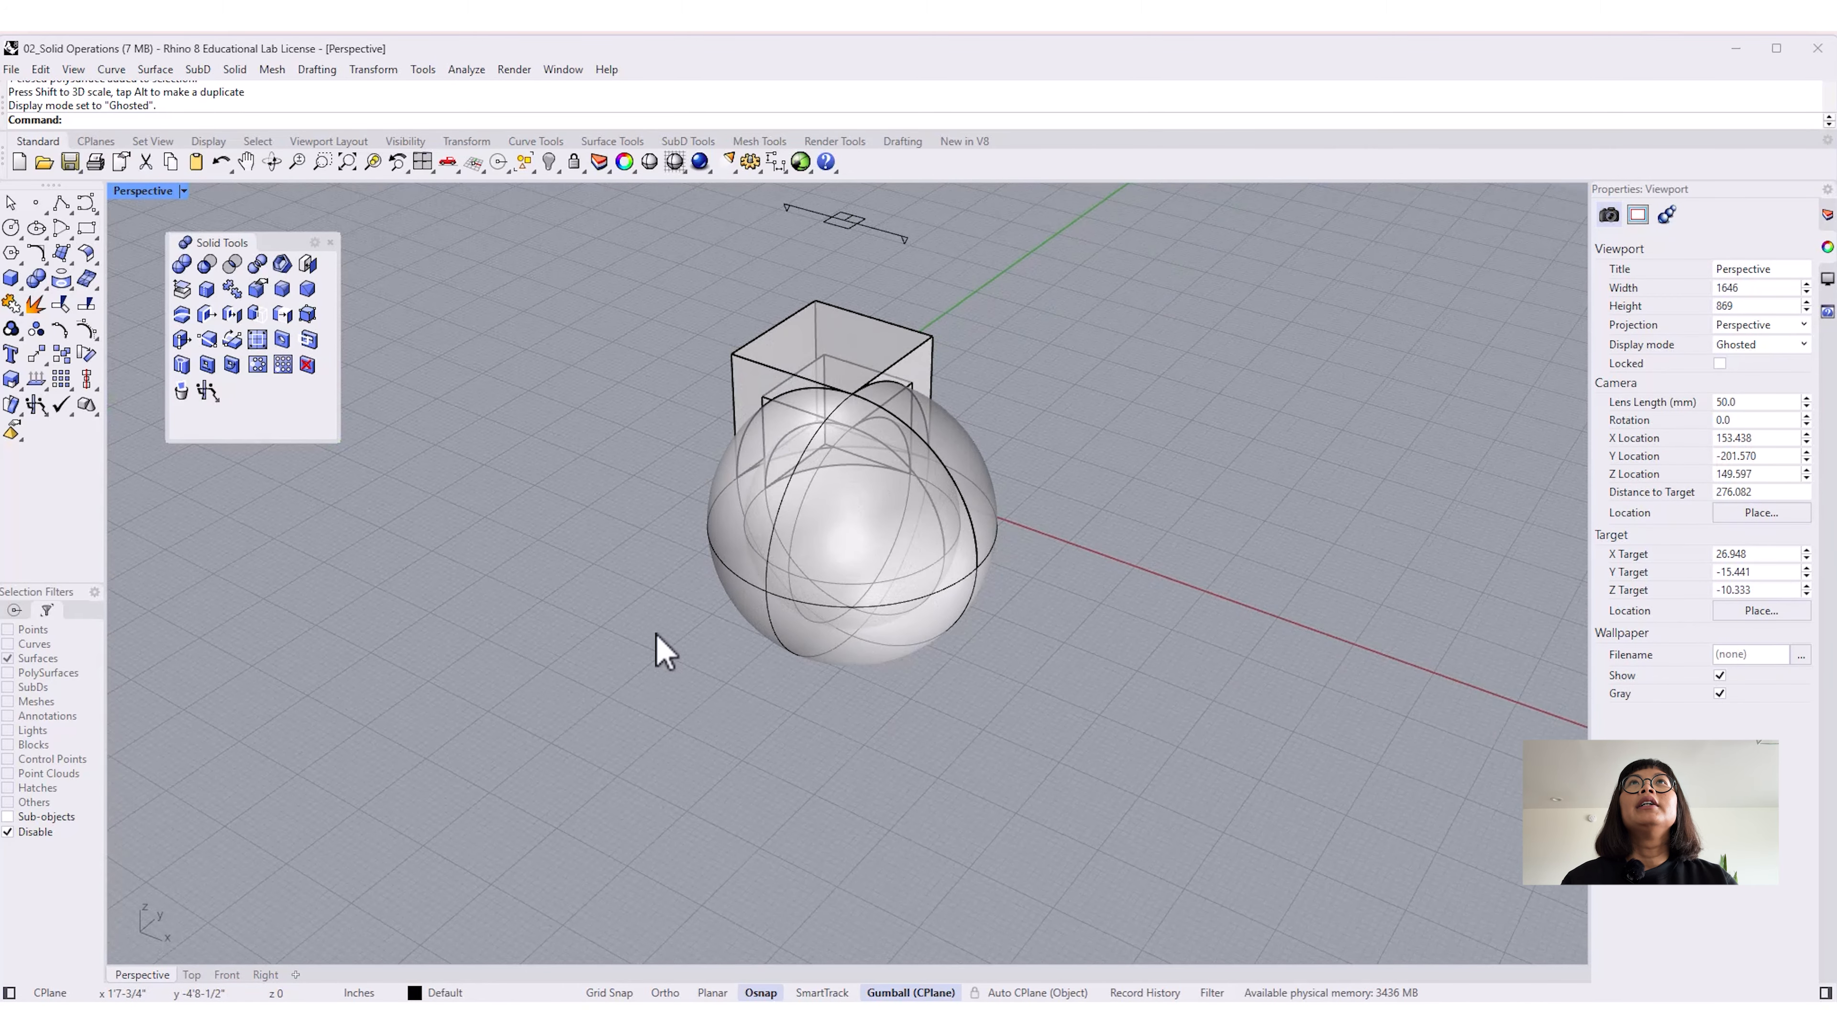
Step: Lower the clipping plane through the nested solids, restore Shaded display, and inspect the cut section
scroll(655, 644, "down", 5)
left_click(749, 425)
left_click_drag(754, 390, 761, 457)
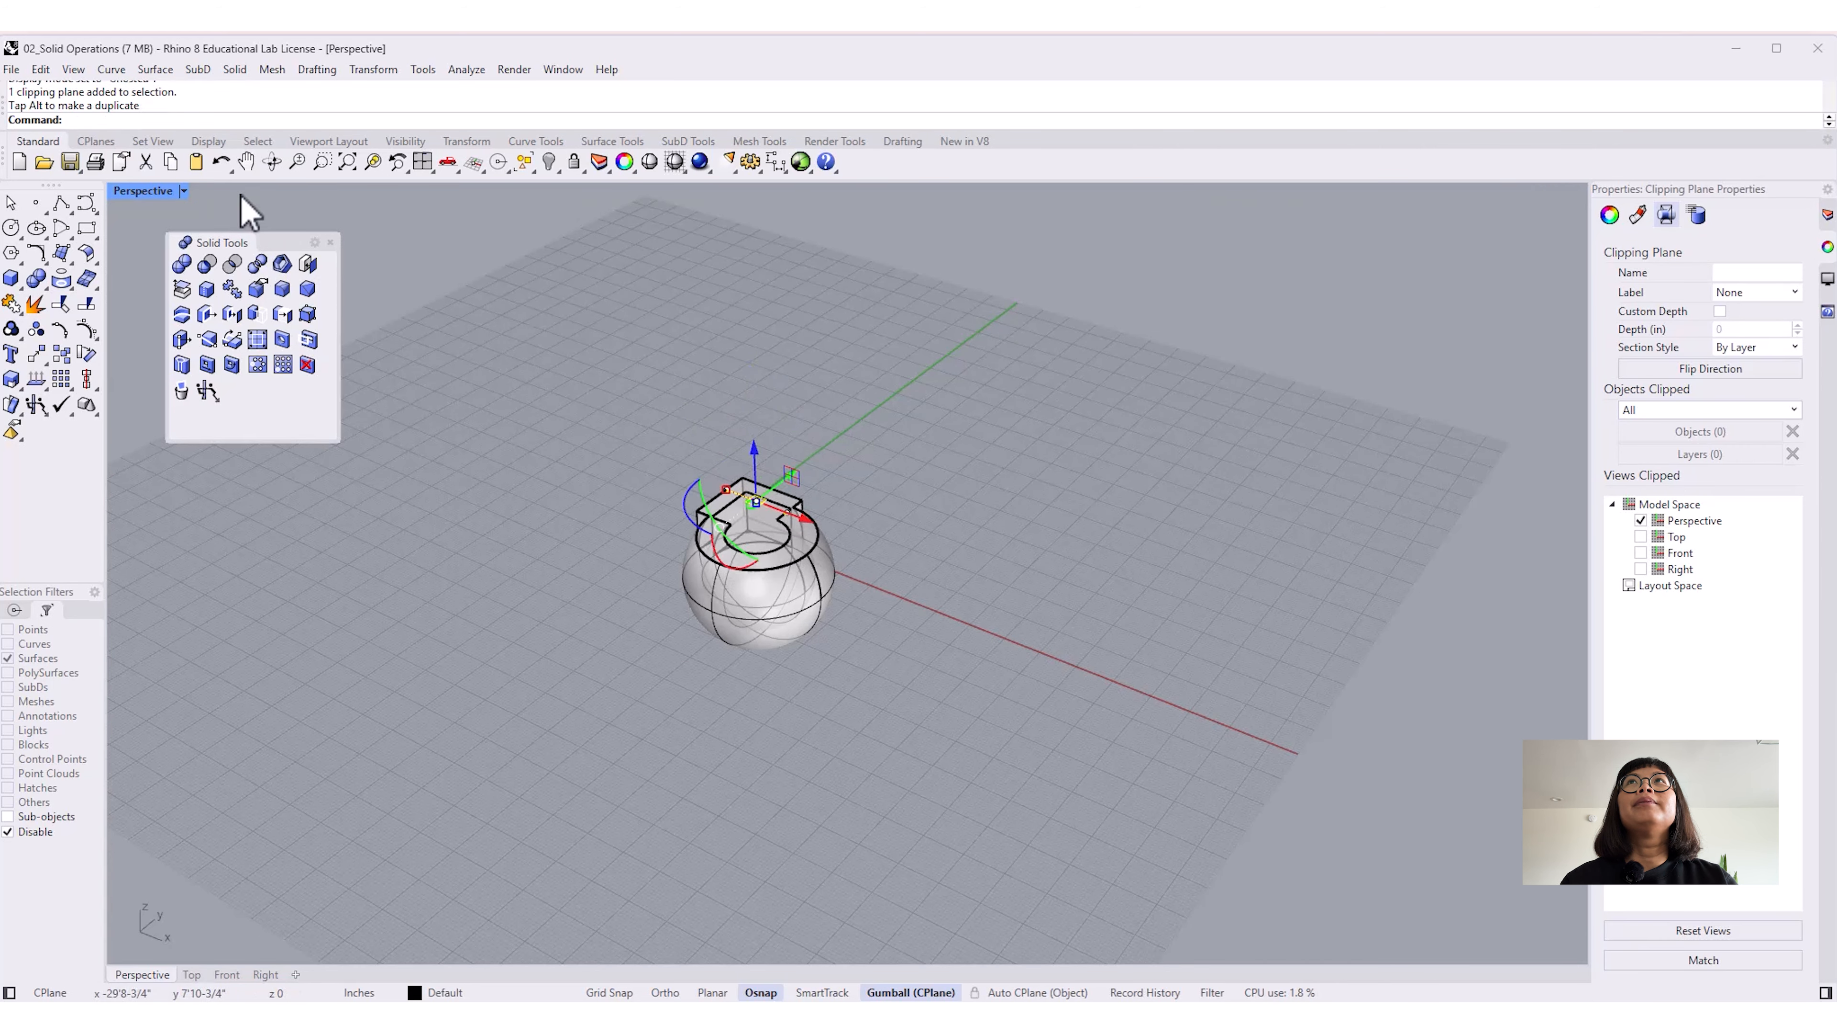
left_click(193, 193)
left_click(184, 192)
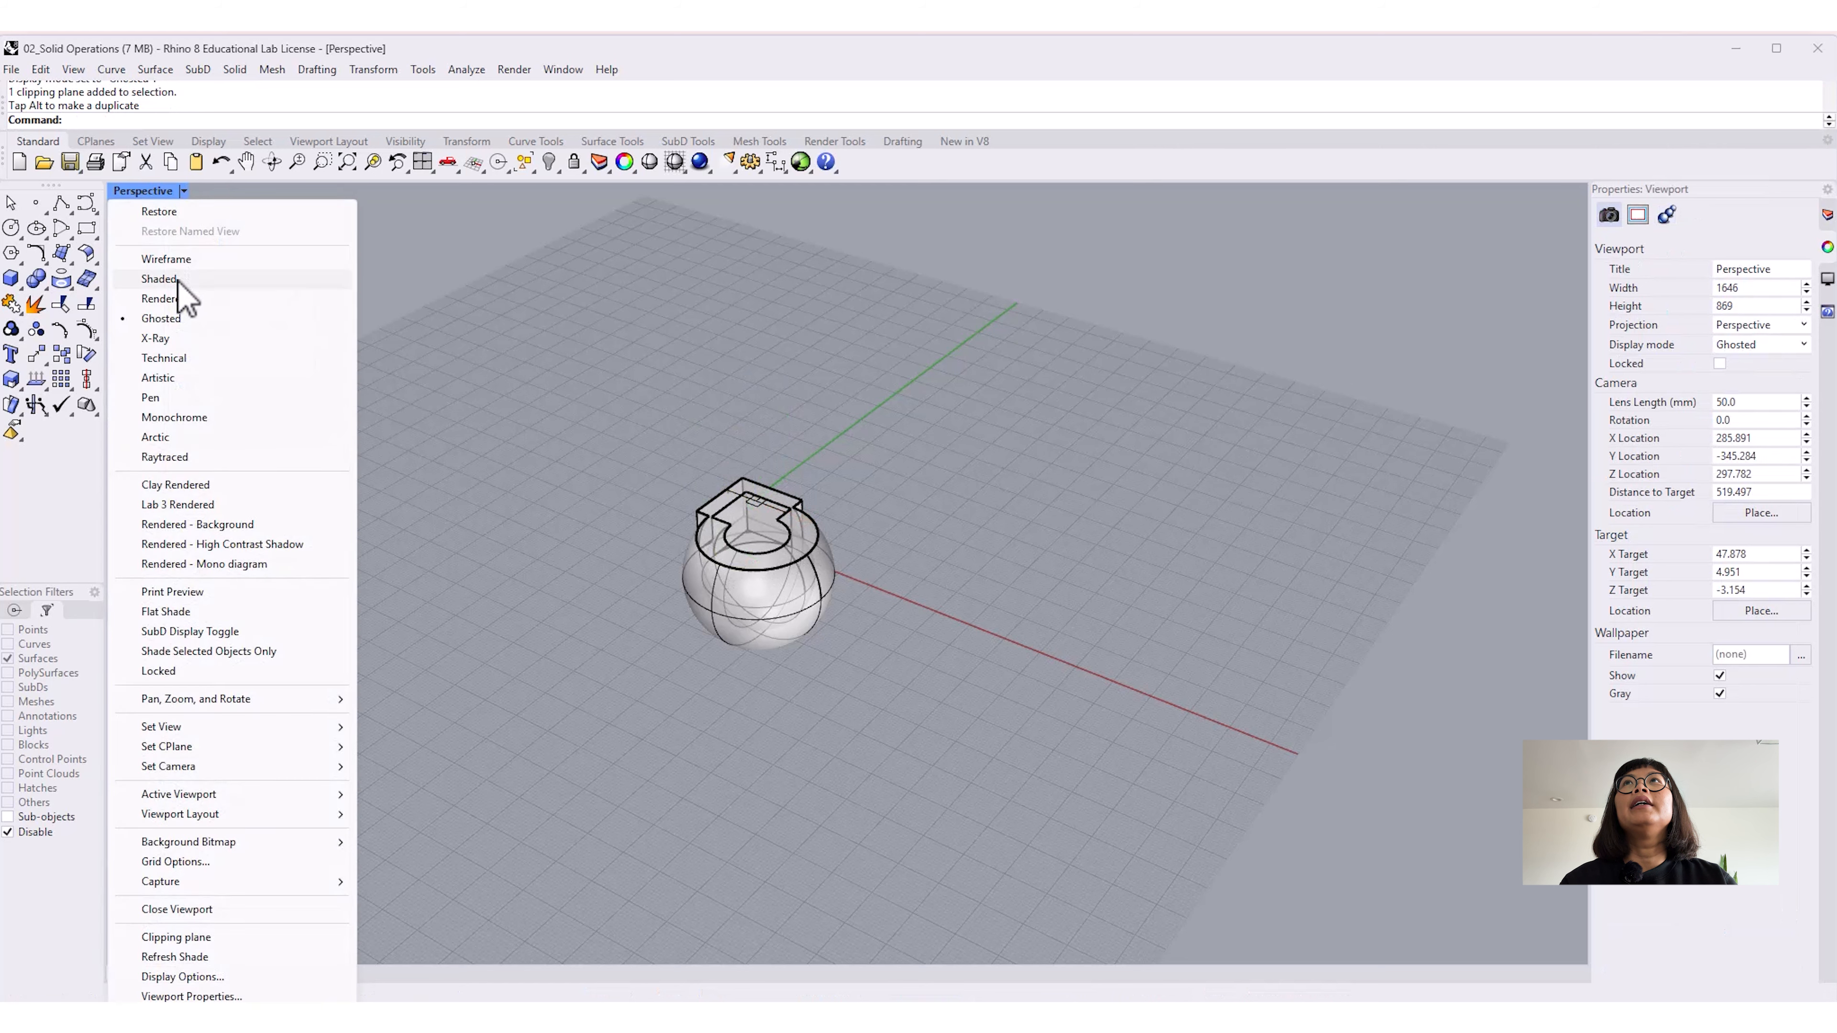
left_click(178, 281)
mouse_move(947, 730)
right_mouse_down()
mouse_move(985, 681)
mouse_move(800, 546)
right_mouse_up()
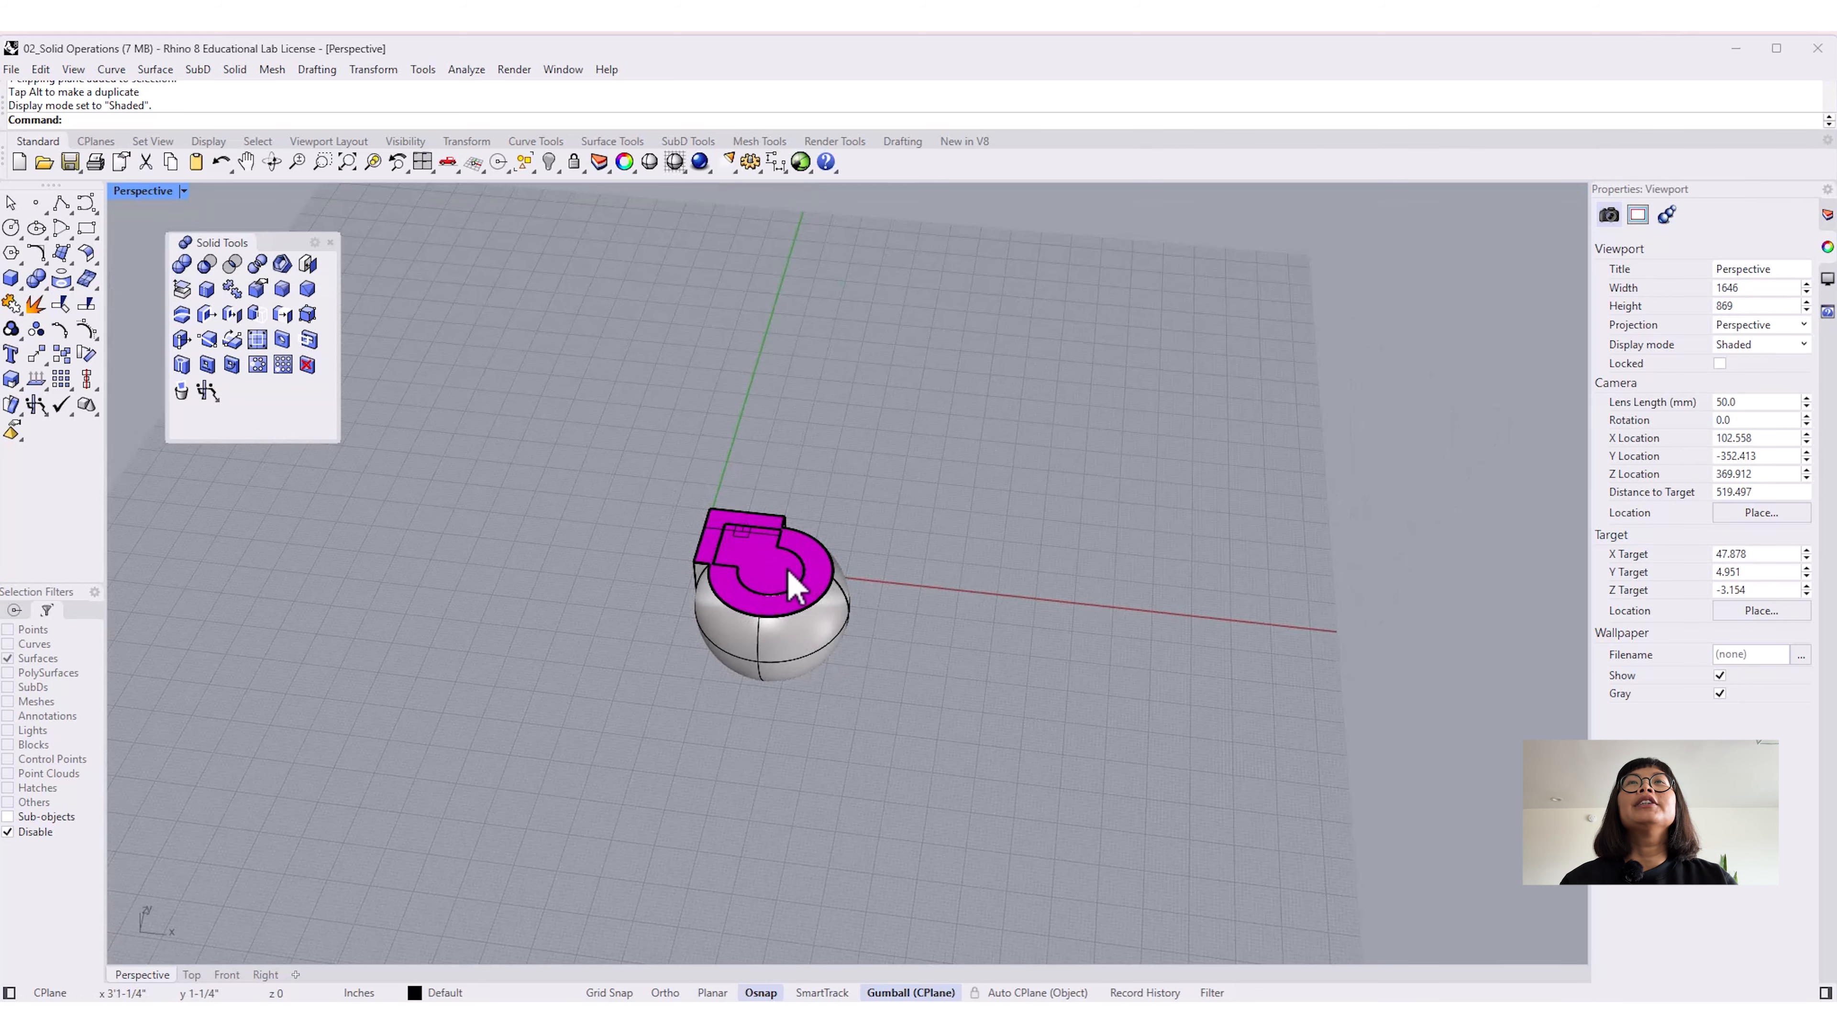
scroll(771, 579, "up", 5)
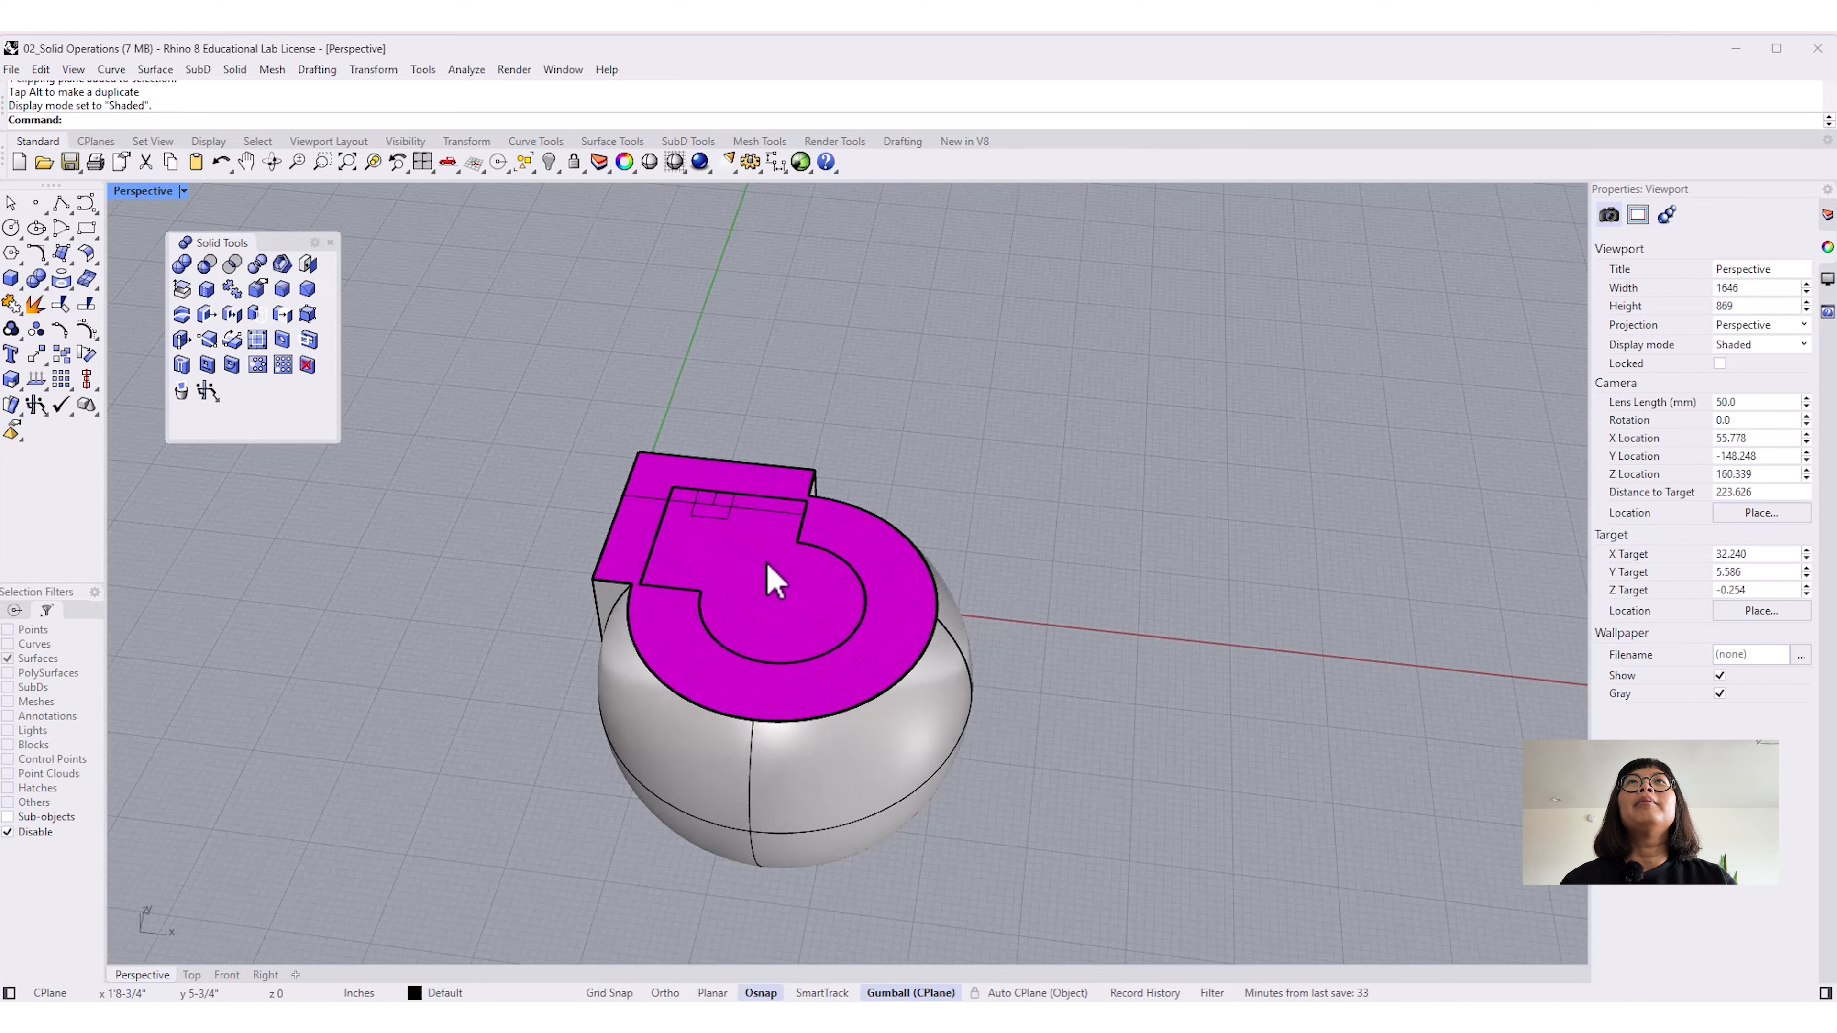
scroll(767, 565, "up", 3)
scroll(792, 706, "down", 5)
right_click_drag(832, 749, 787, 644, "shift")
right_click_drag(873, 690, 730, 506)
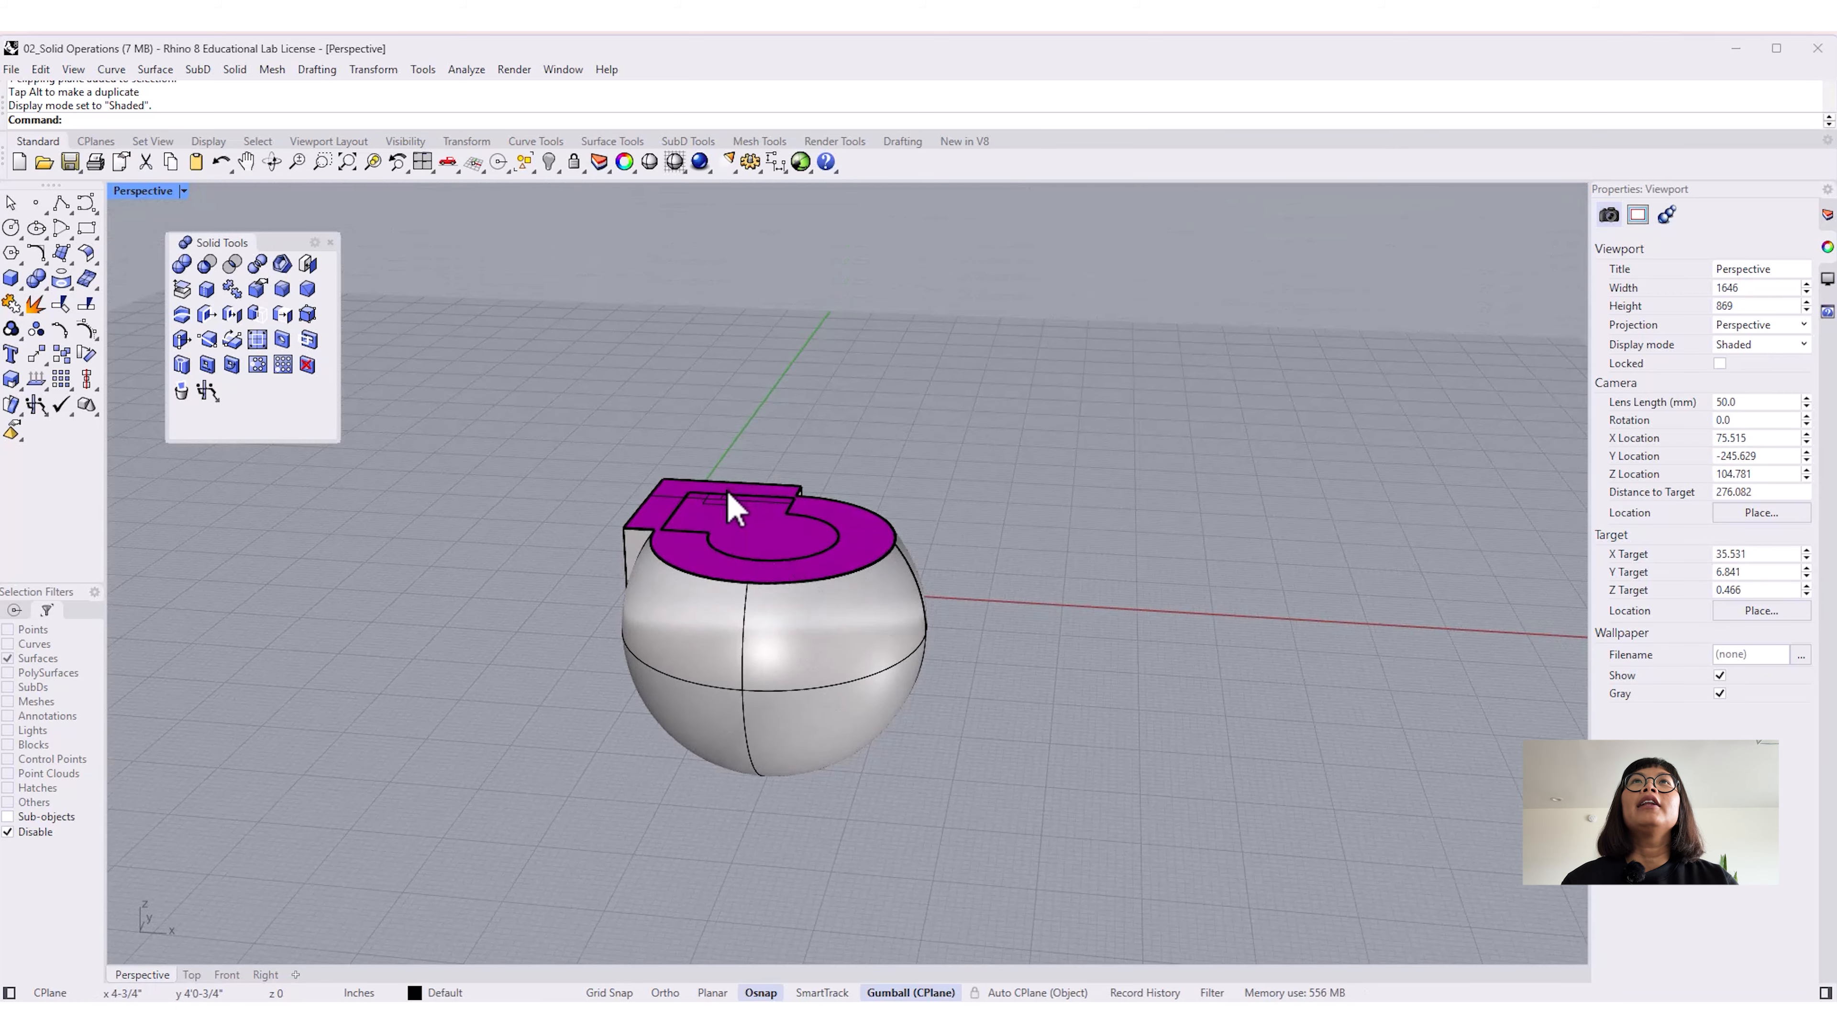
Step: Raise the clipping plane back above the box so that it no longer cuts the solids
left_click(730, 507)
left_click_drag(722, 464, 706, 344)
right_click_drag(991, 669, 903, 757)
scroll(1009, 658, "down", 6)
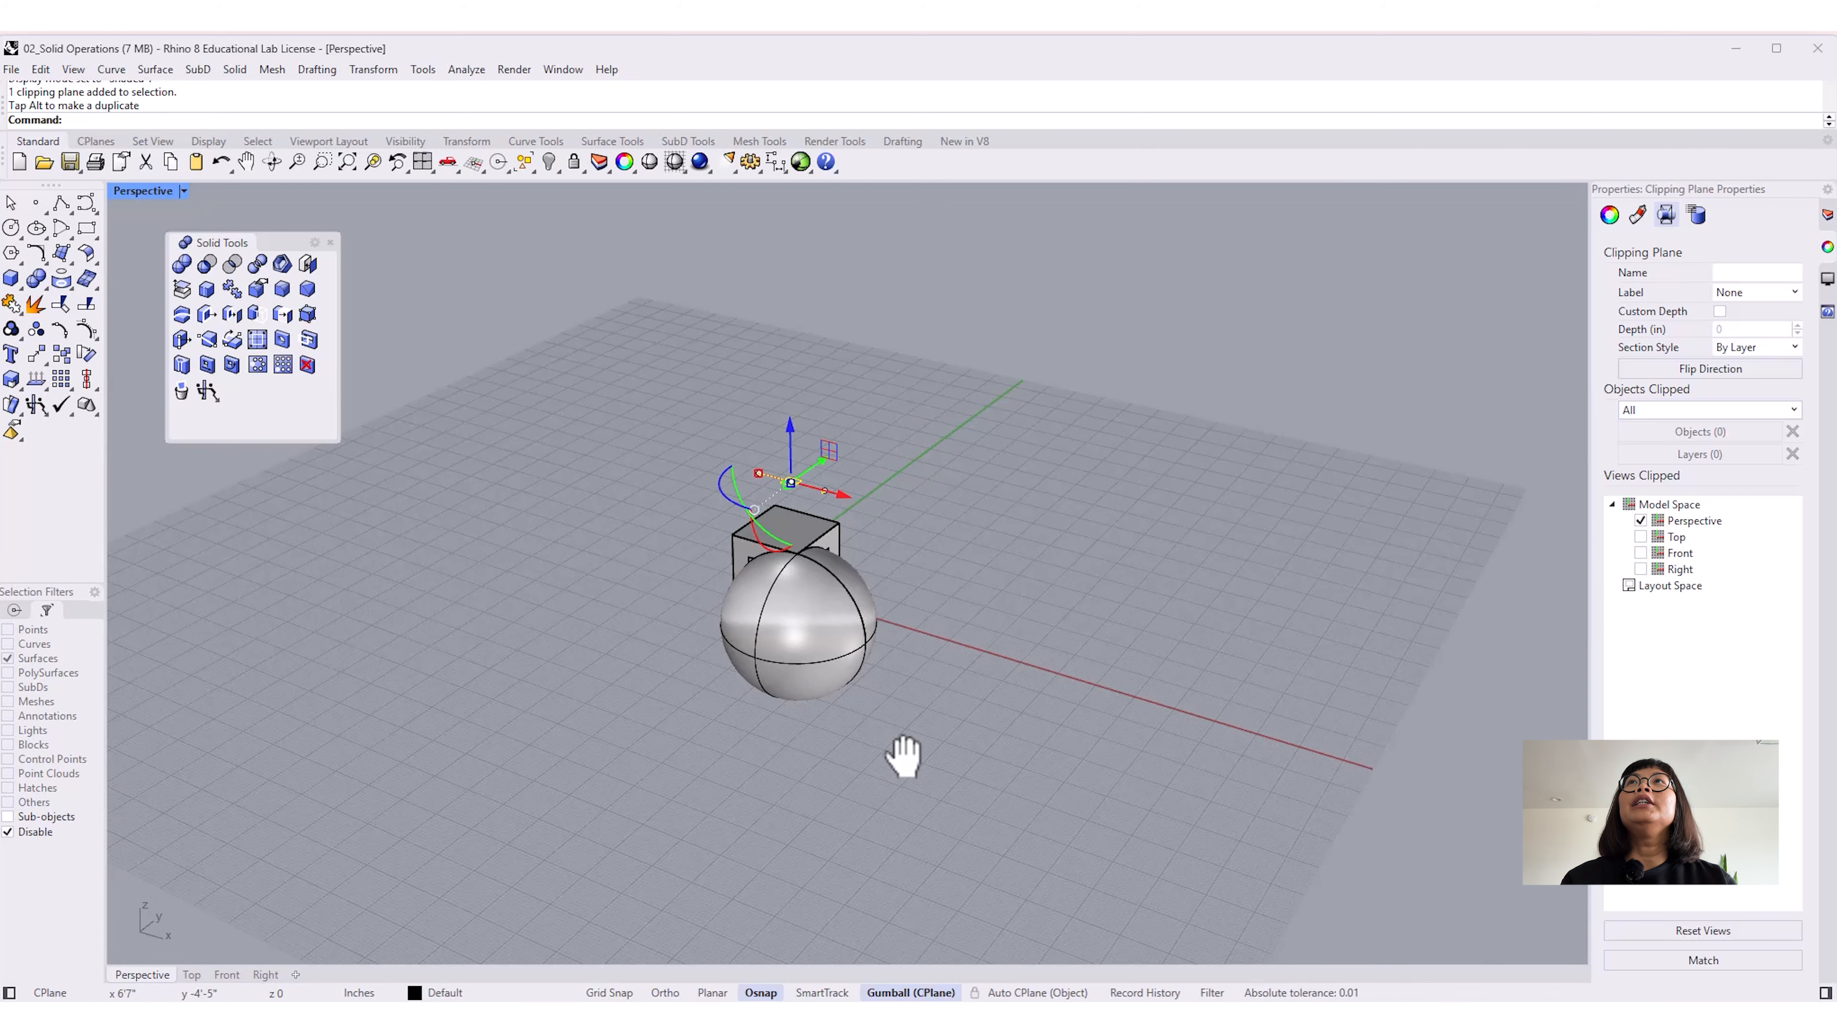
Step: Draw a large corner-to-corner rectangle on the ground plane surrounding the nested solids
left_click(87, 229)
right_click_drag(712, 718, 832, 778)
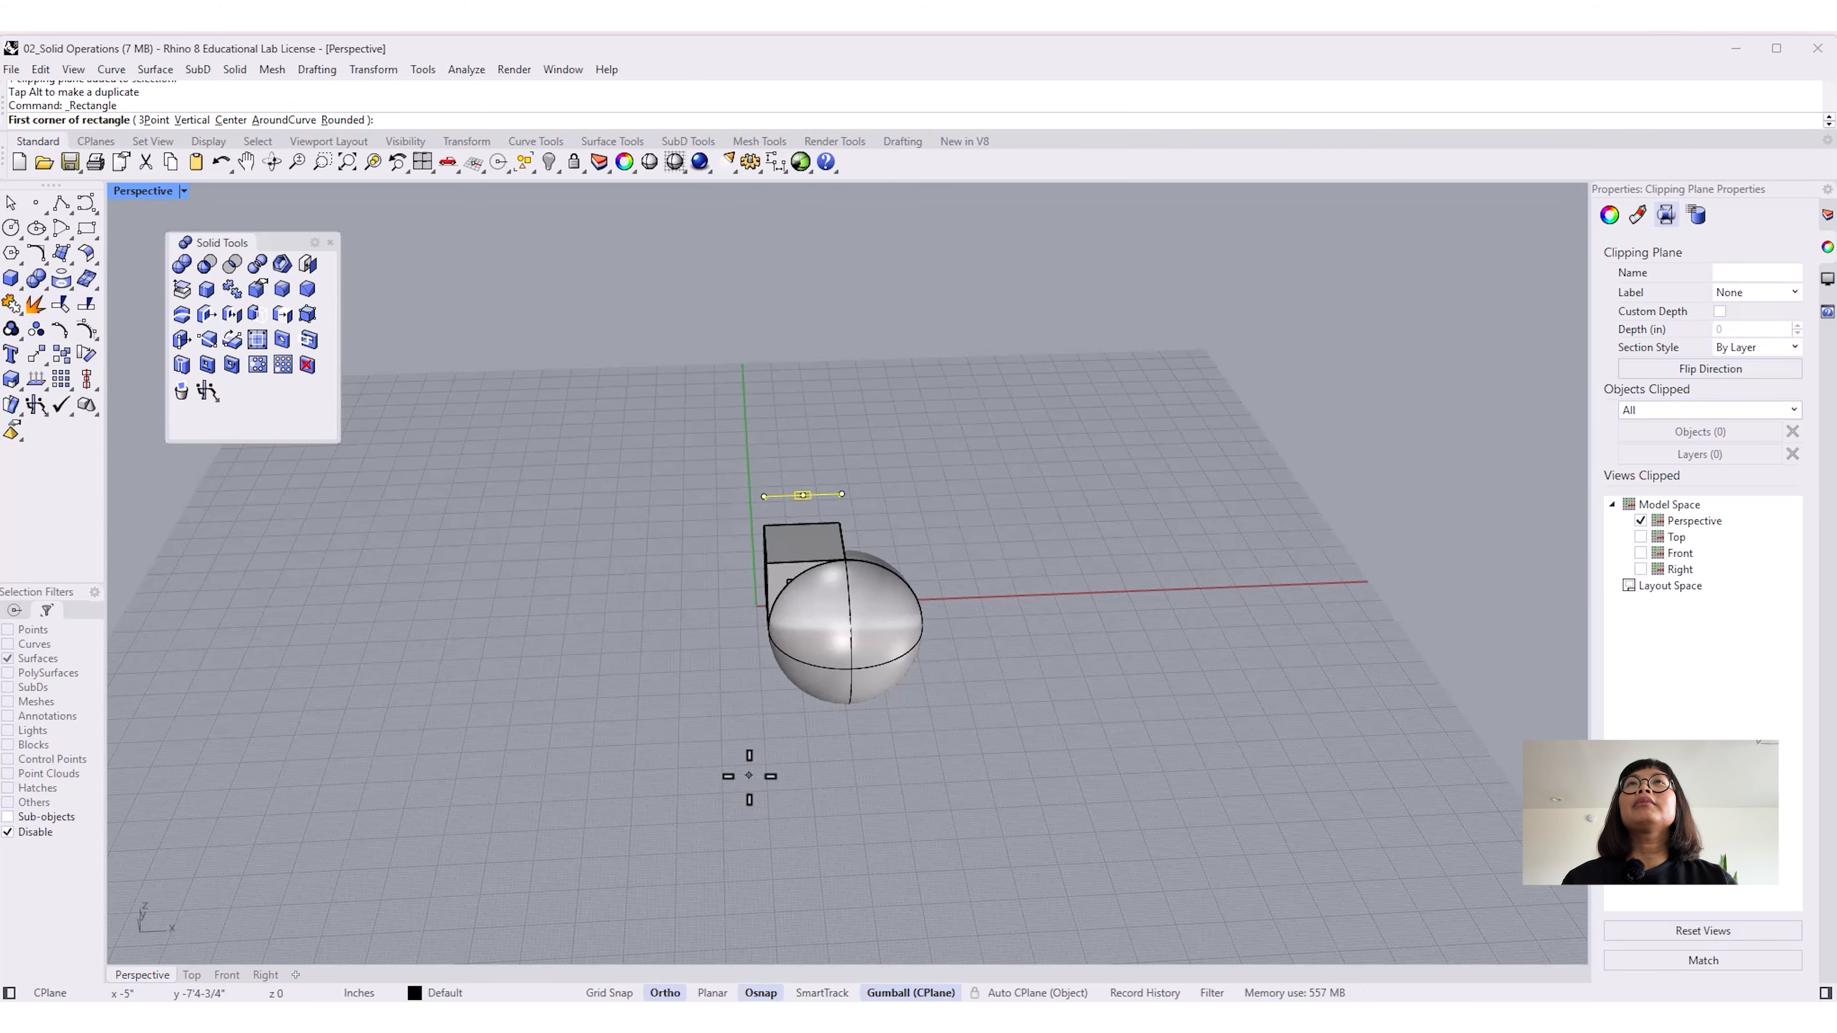
left_click(609, 481)
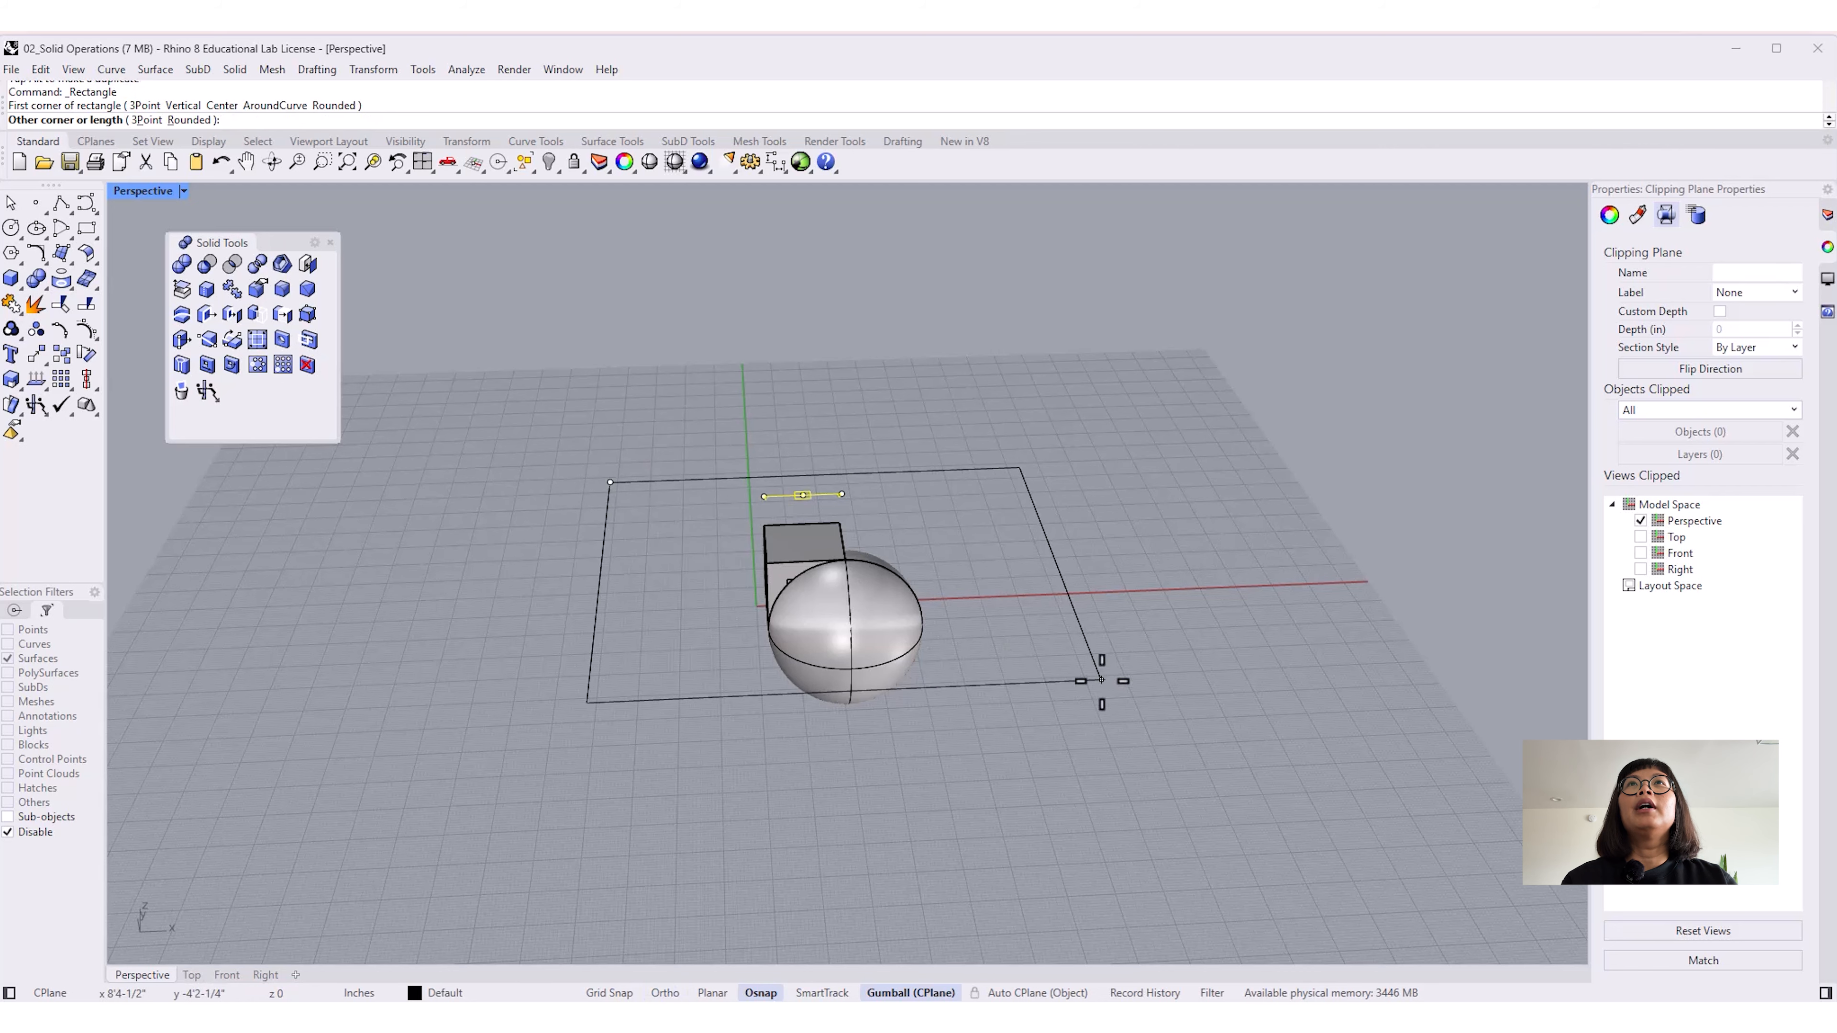
left_click(1171, 728)
right_click_drag(1169, 759, 1039, 712)
Step: Create a planar surface from the large rectangle with PlanarSrf
left_click(1039, 722)
type("PlanarMesh")
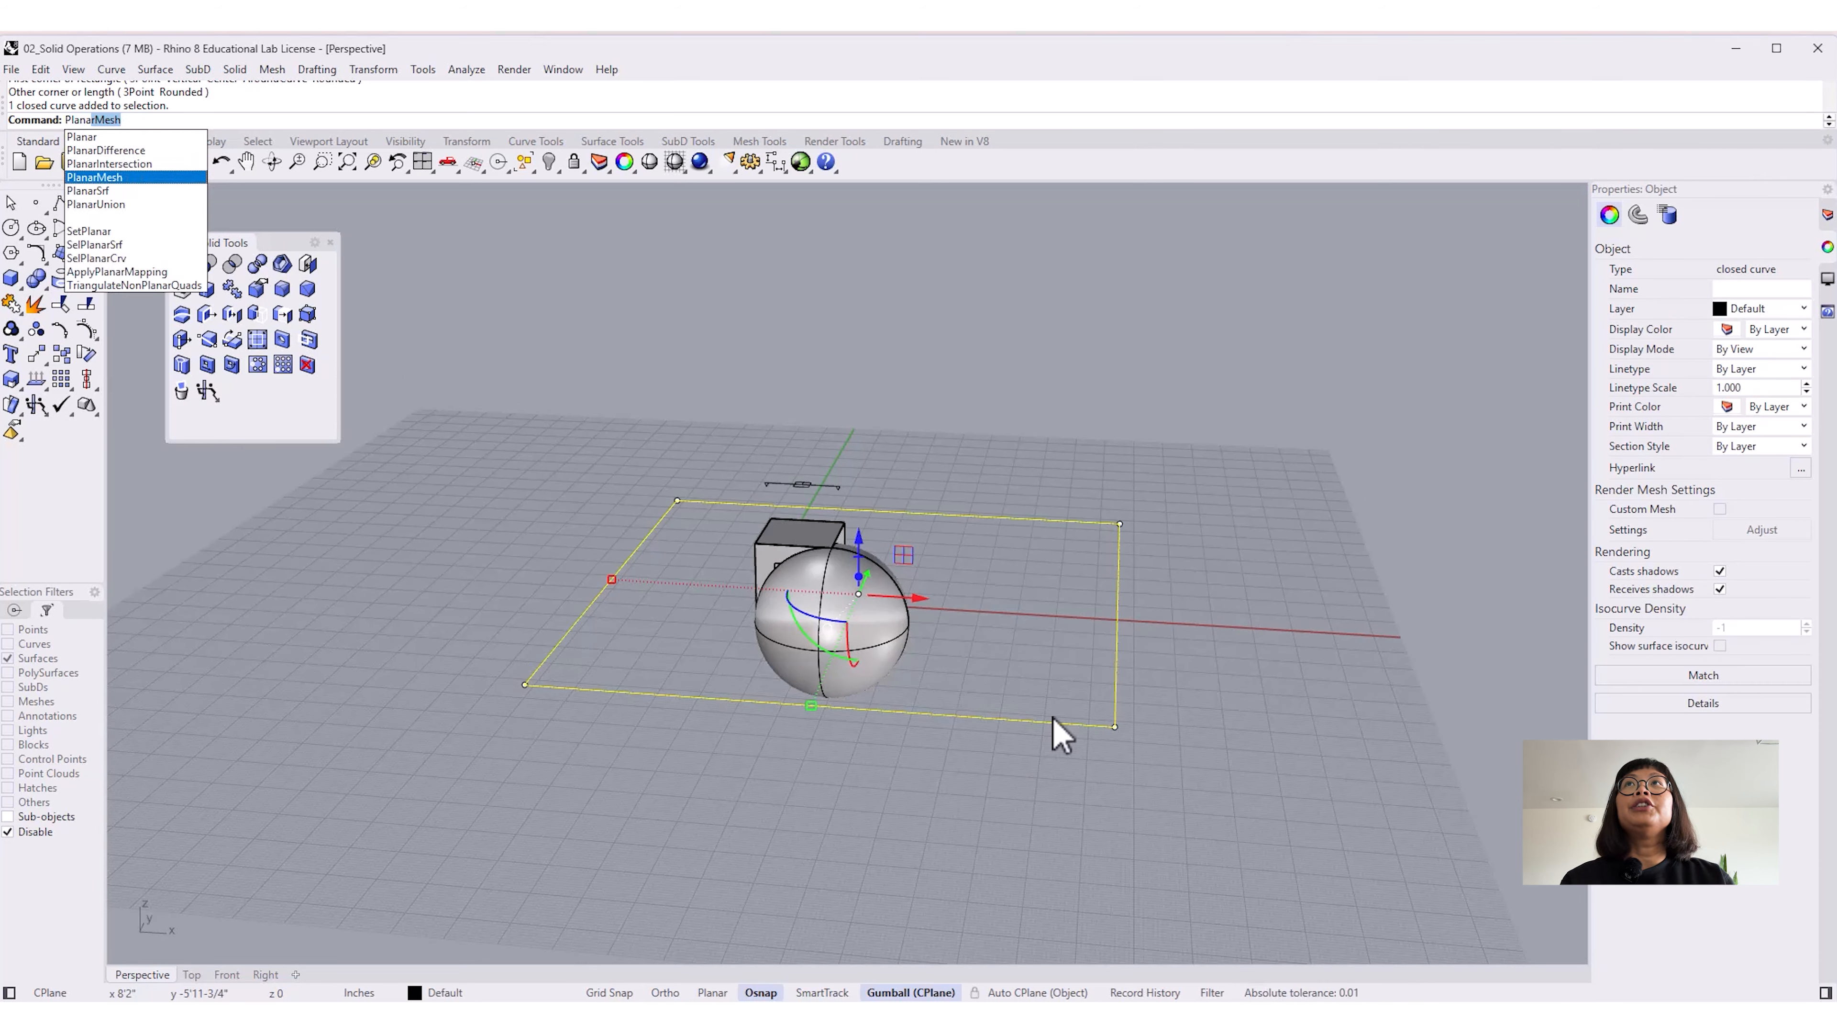
key("Down")
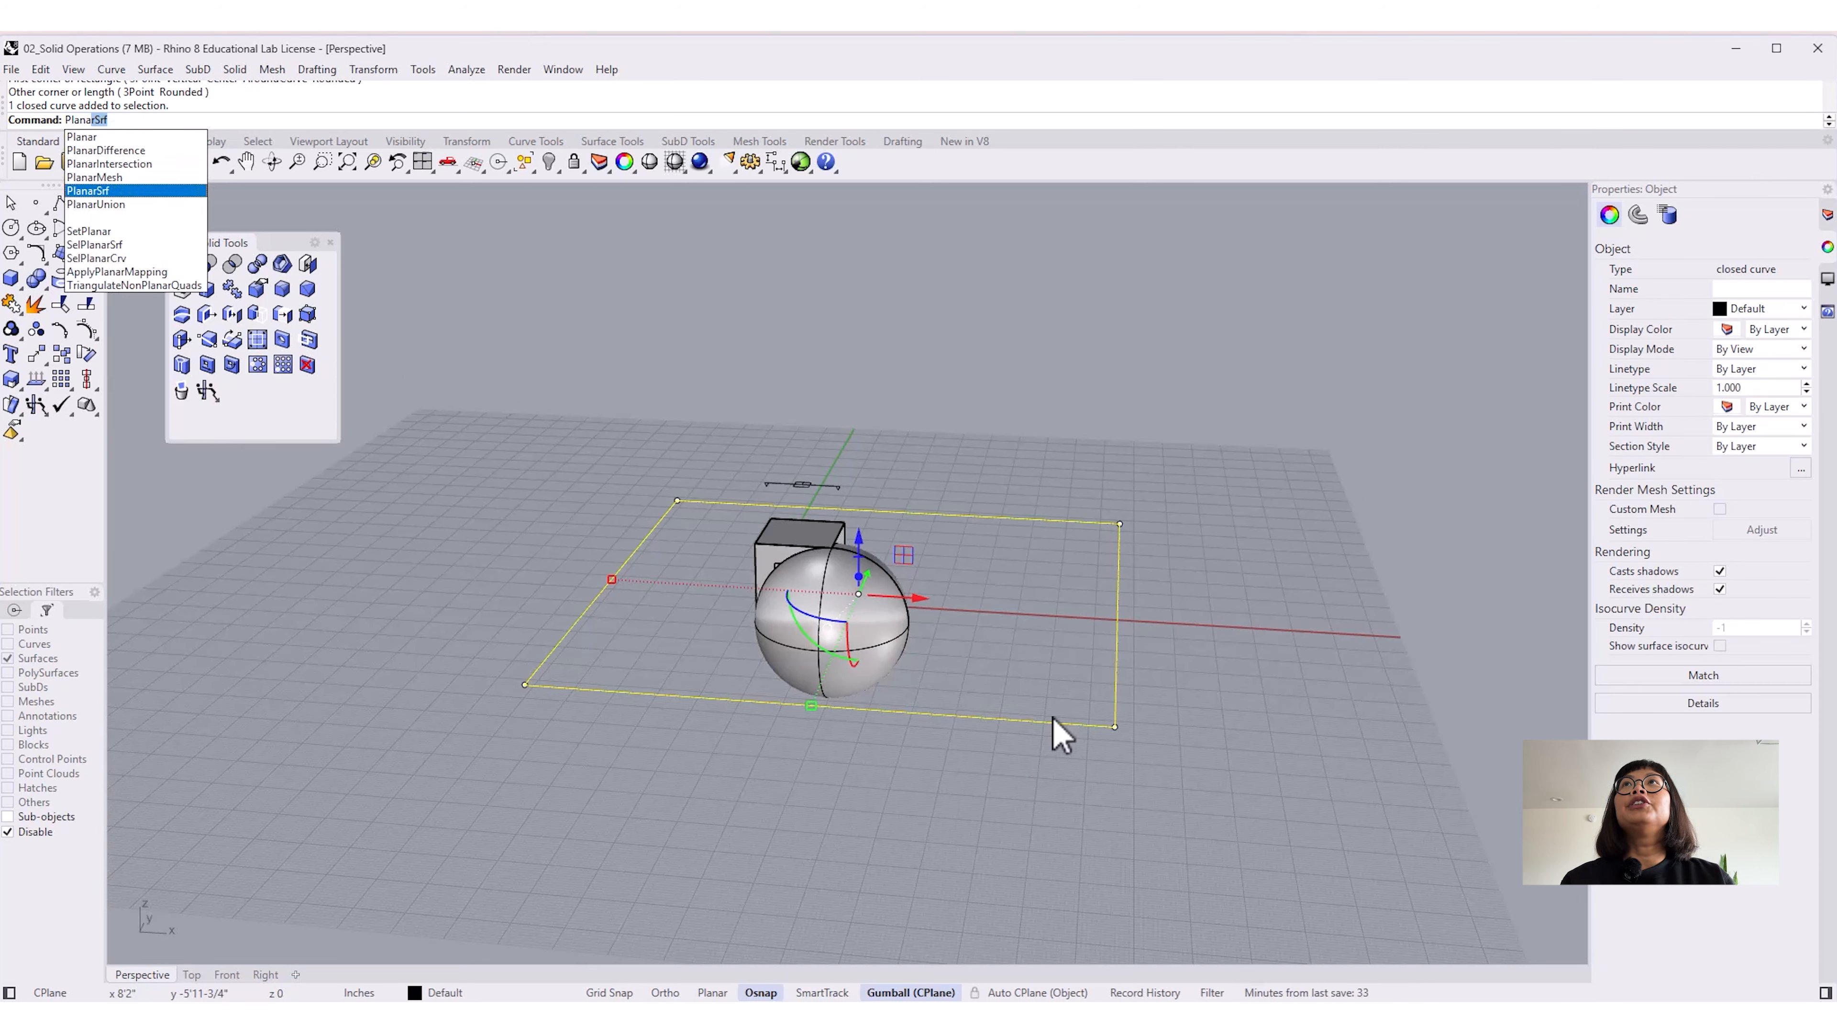
key("Return")
right_click_drag(1058, 780, 987, 738)
Step: Raise the planar surface together with its rectangle so it cuts through the upper part of the sphere
left_click(1067, 614)
left_click_drag(1082, 641, 1002, 568)
left_click_drag(858, 538, 866, 507)
right_click_drag(907, 743, 983, 745)
left_click_drag(851, 515, 851, 519)
left_click(1025, 673)
right_click_drag(1027, 680, 910, 816)
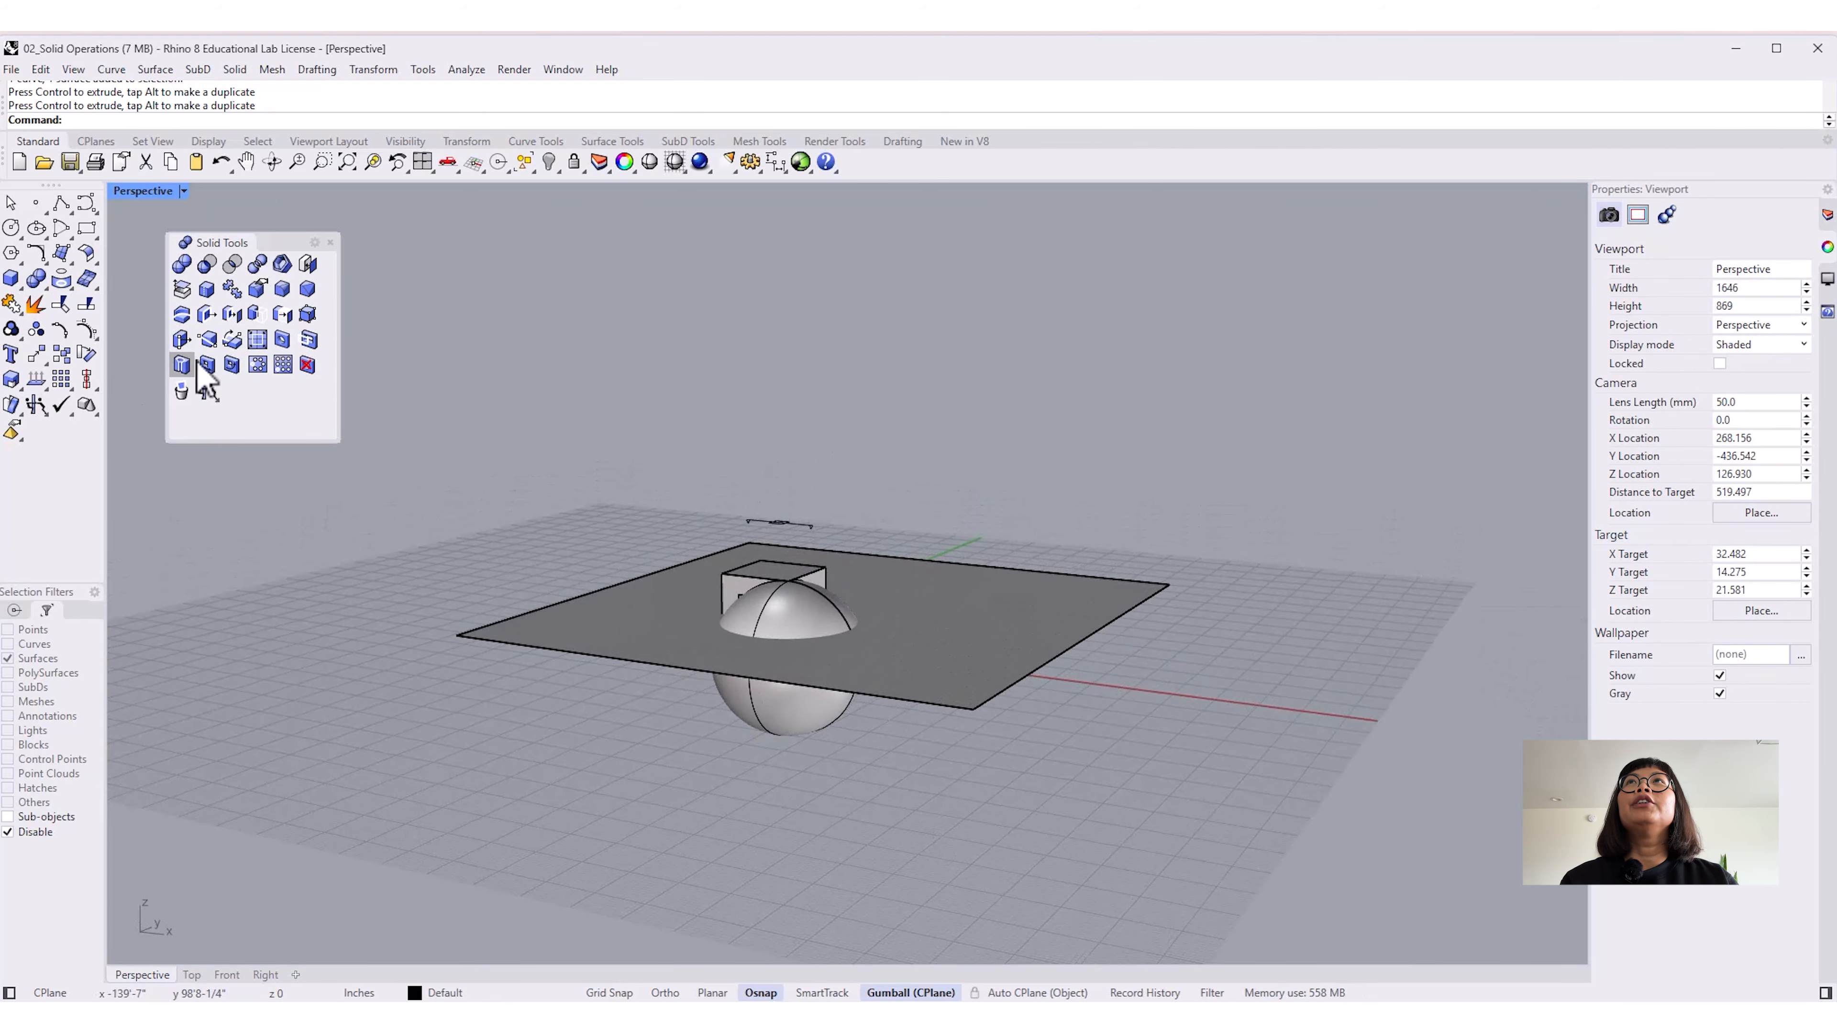
Step: Split the outer box-and-sphere solid with BooleanSplit, using the raised planar surface as the cutting object
type("BooleanDifference")
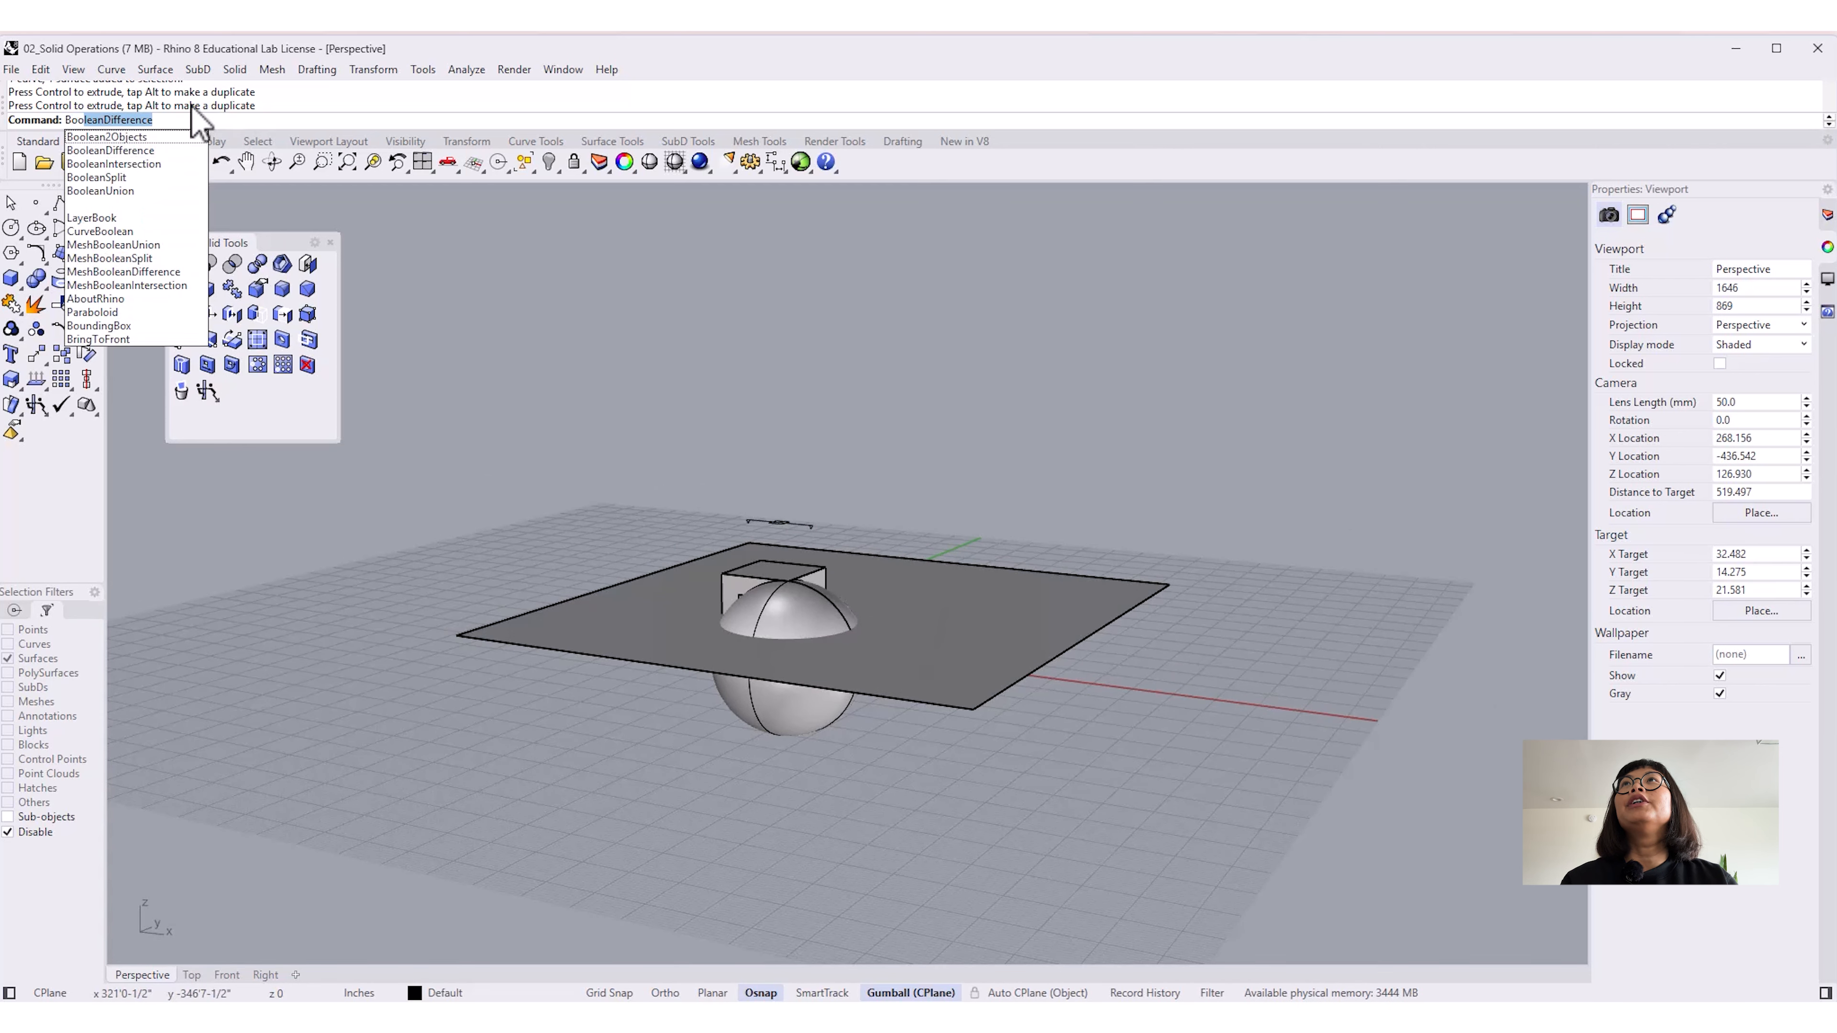
left_click(137, 177)
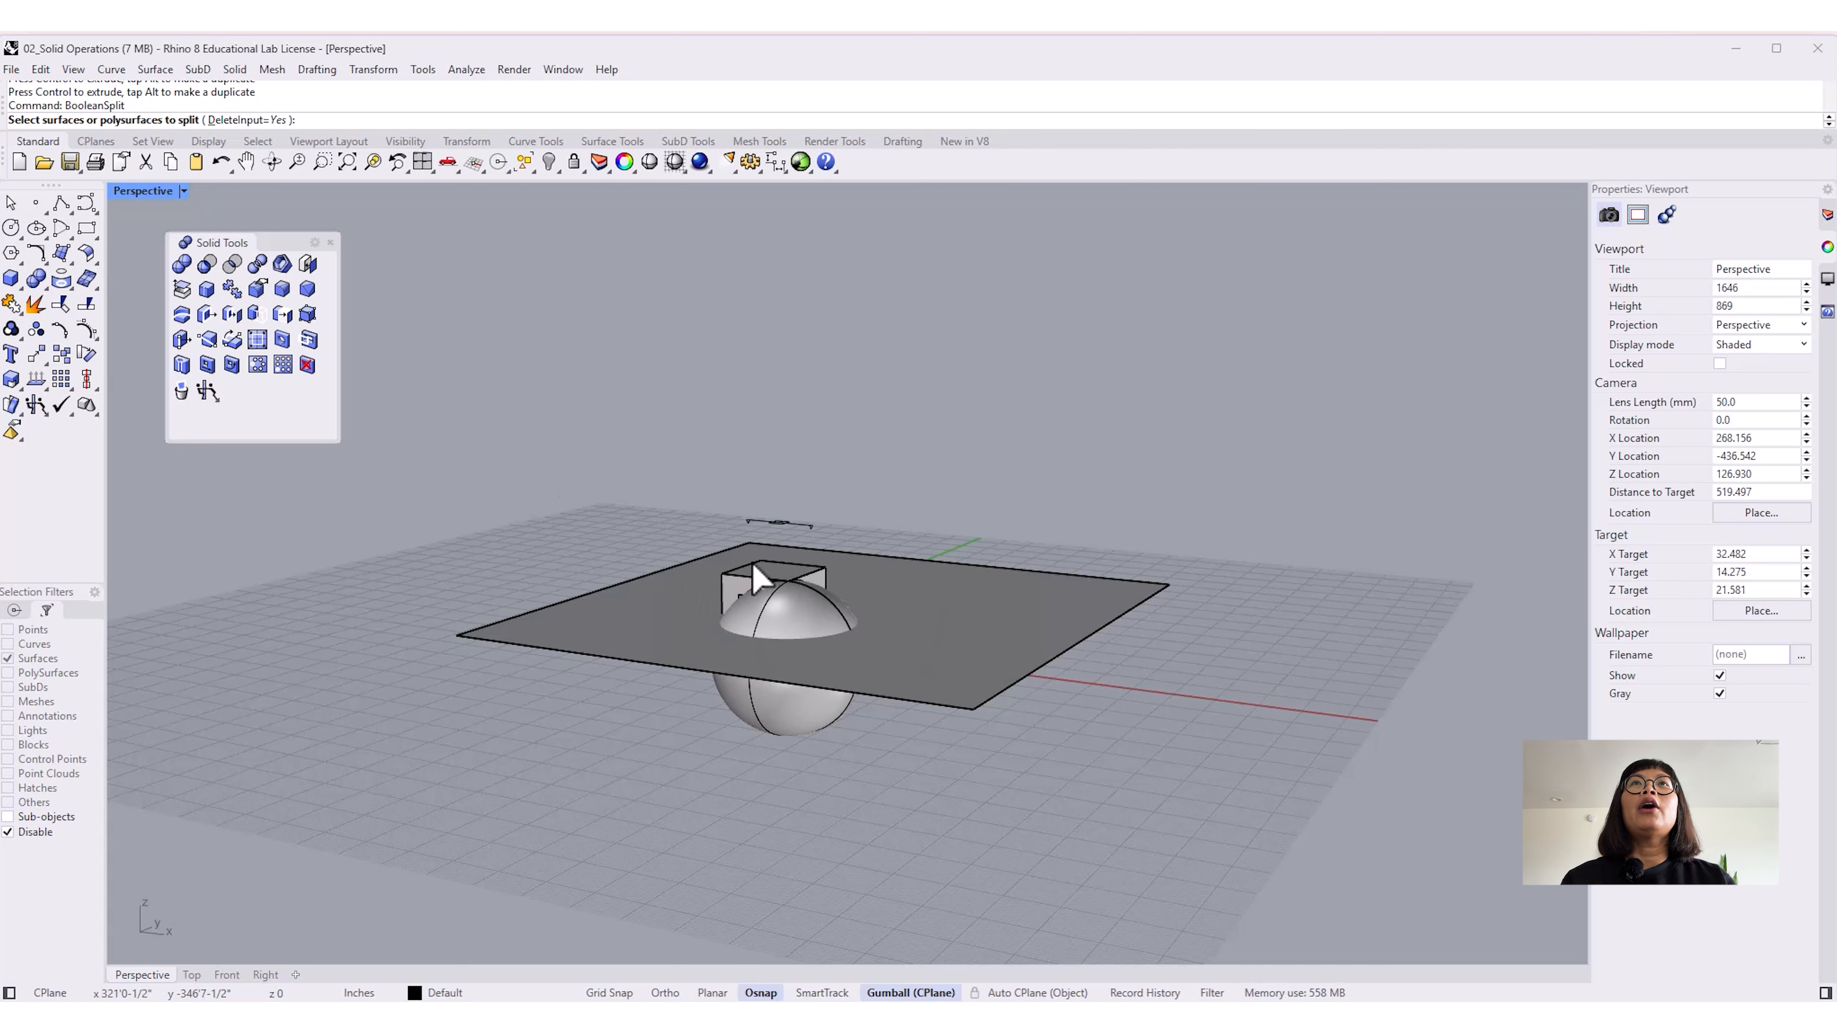
left_click(828, 608)
right_click_drag(803, 814, 868, 816)
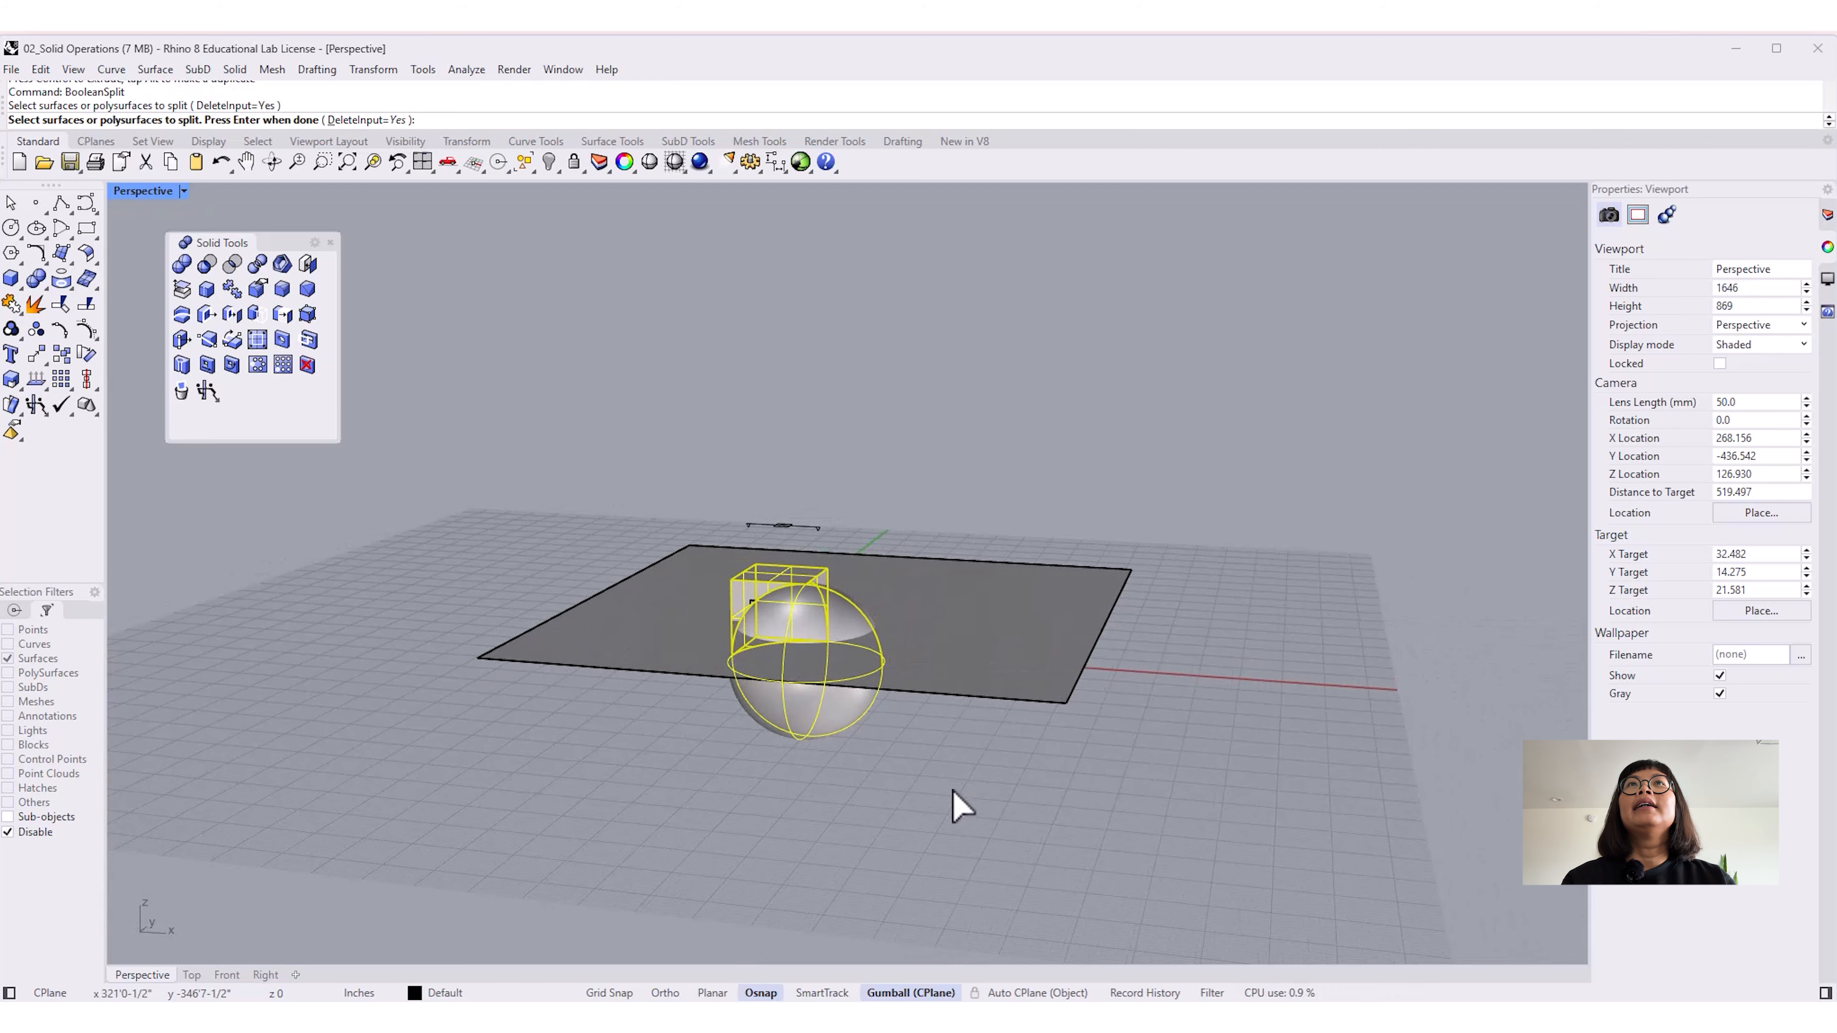
key("Return")
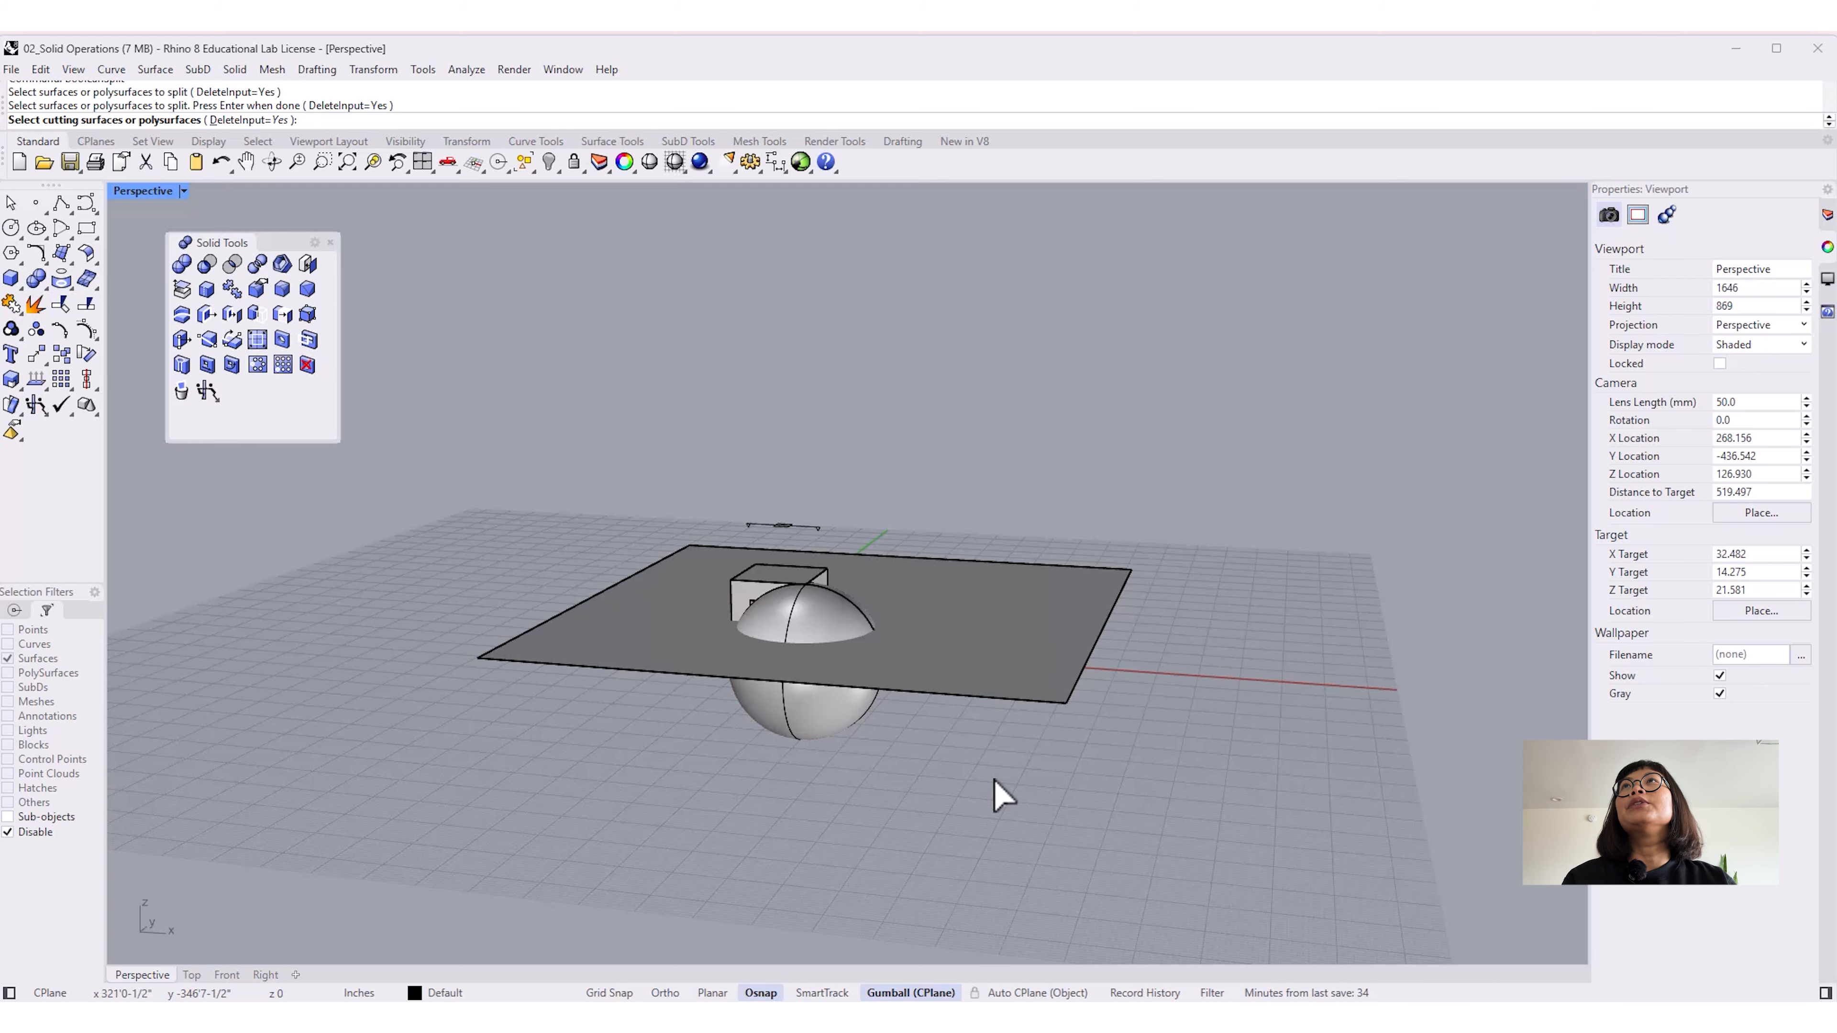
right_click_drag(996, 797, 933, 712)
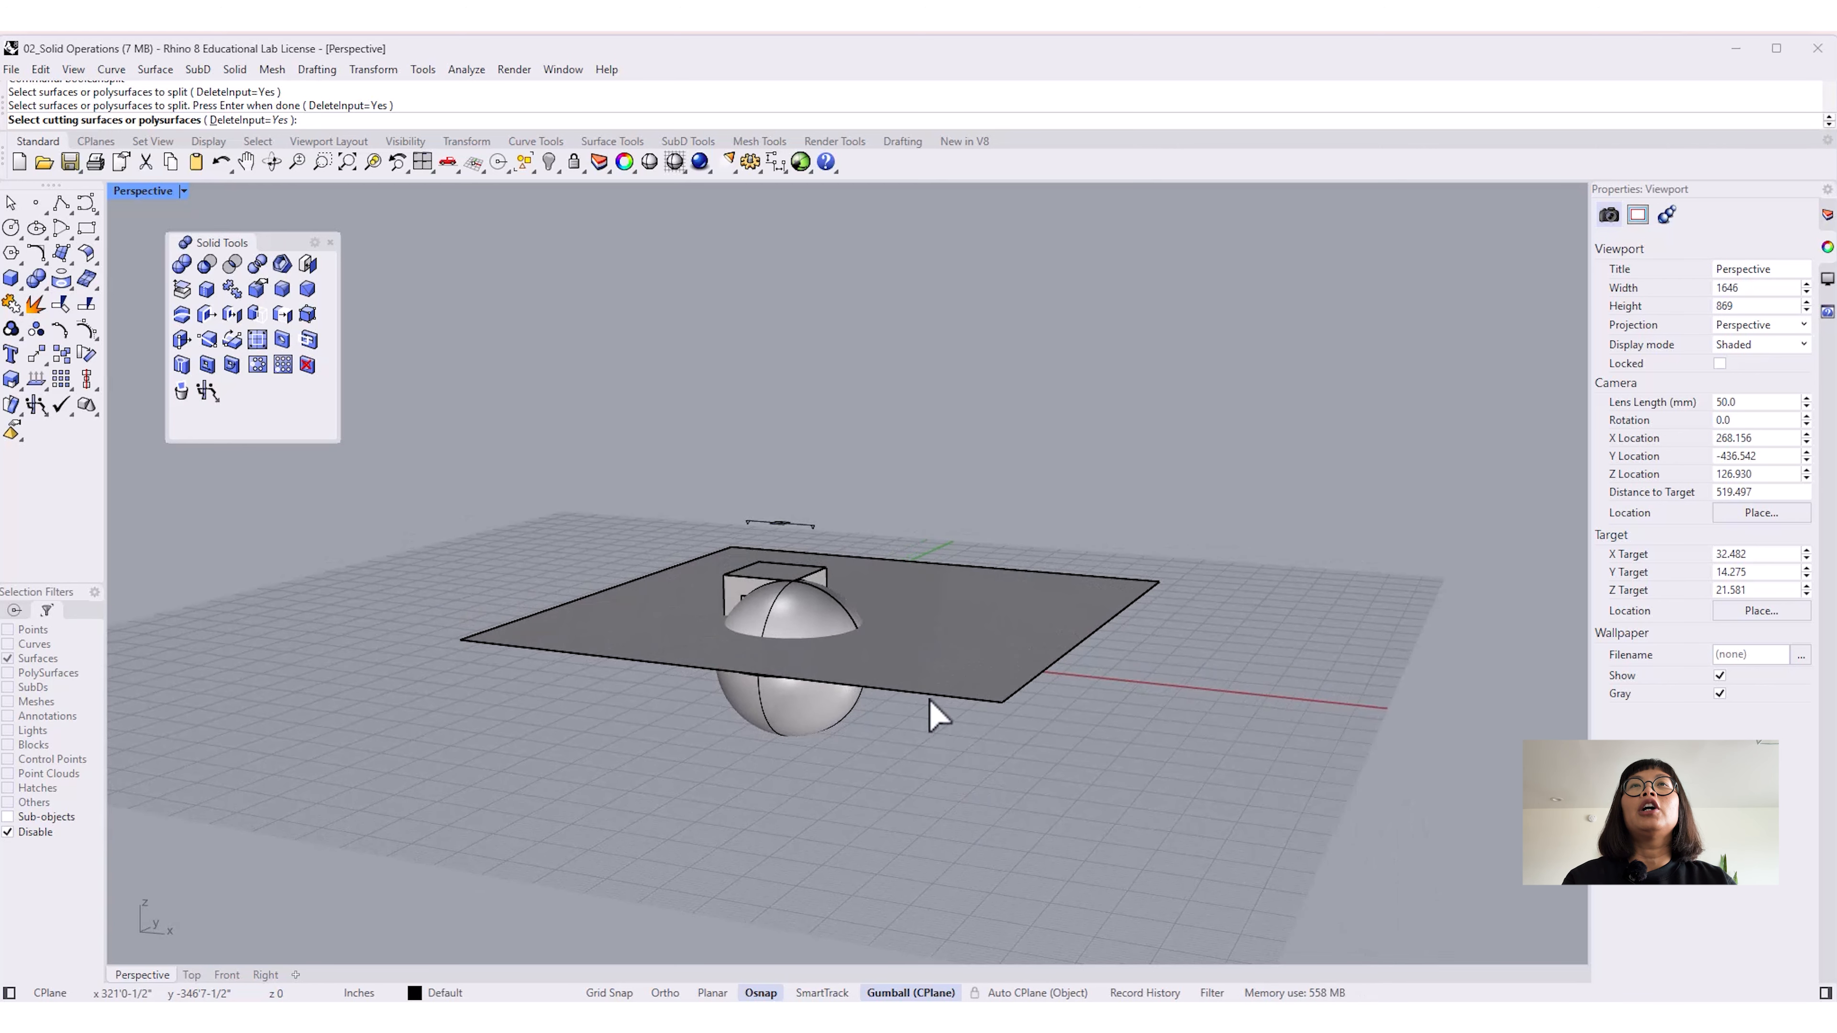
left_click(955, 655)
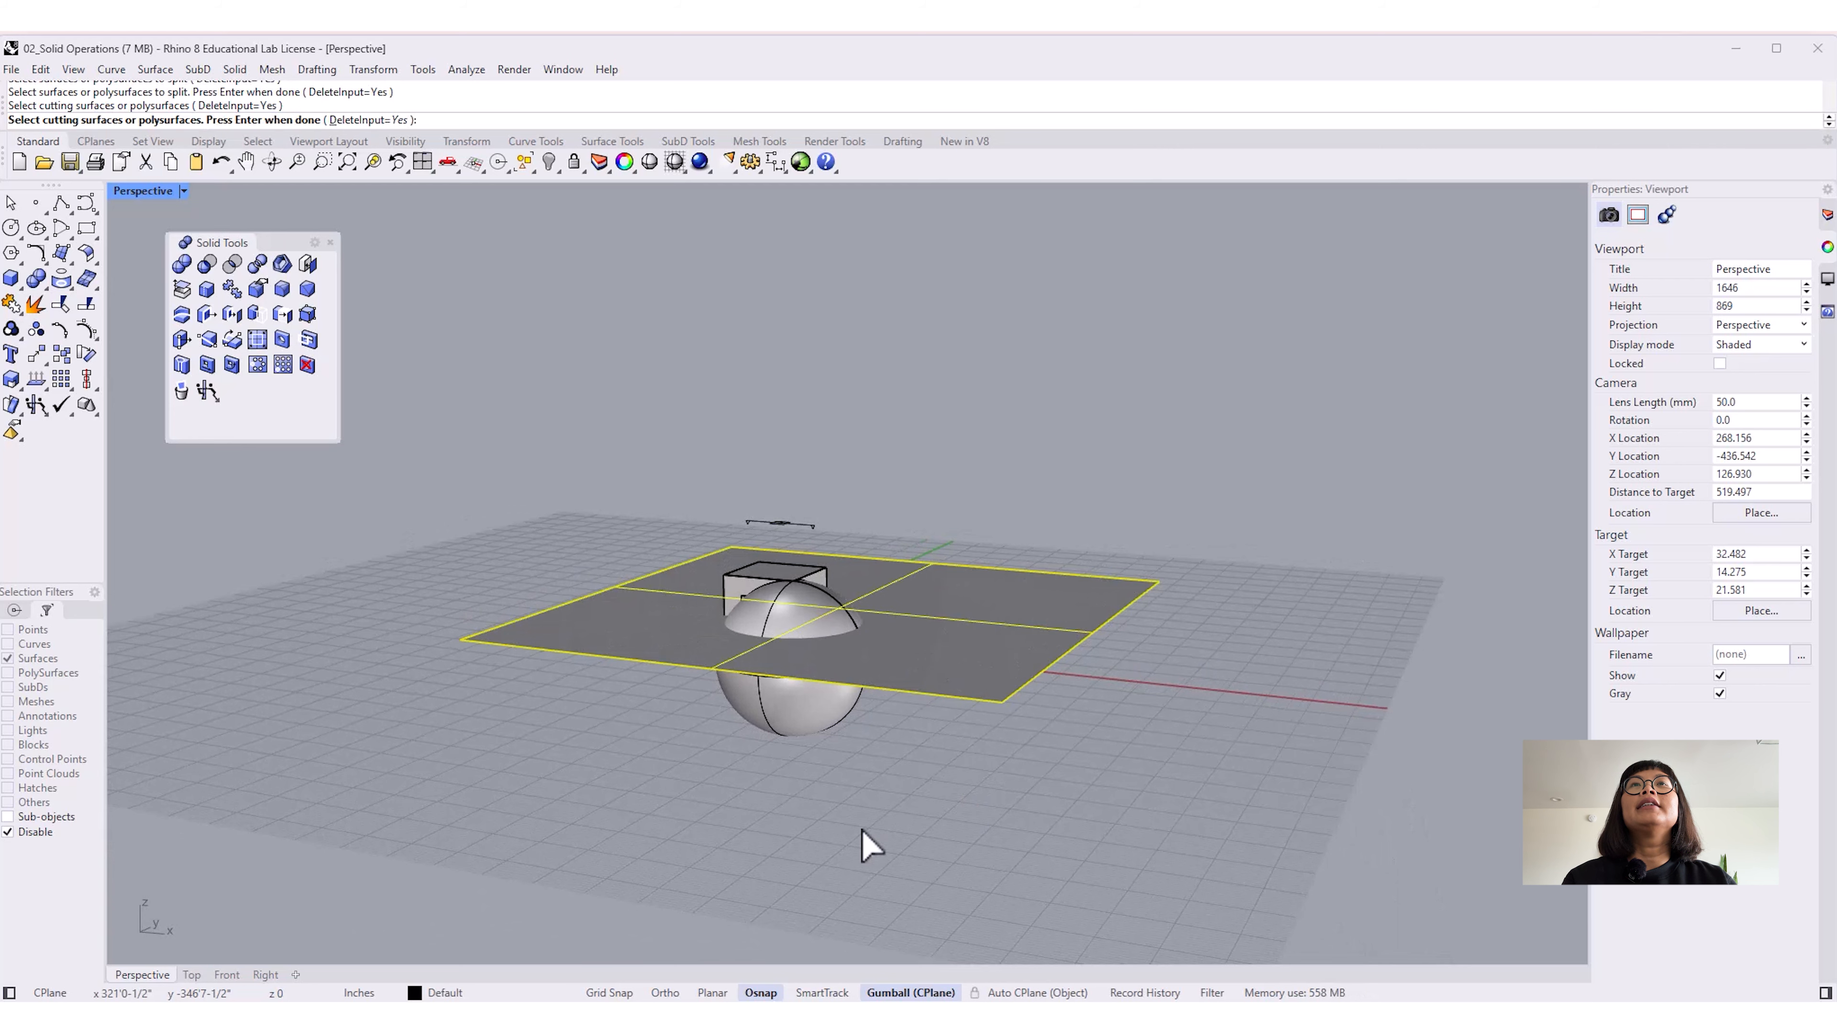
key("Return")
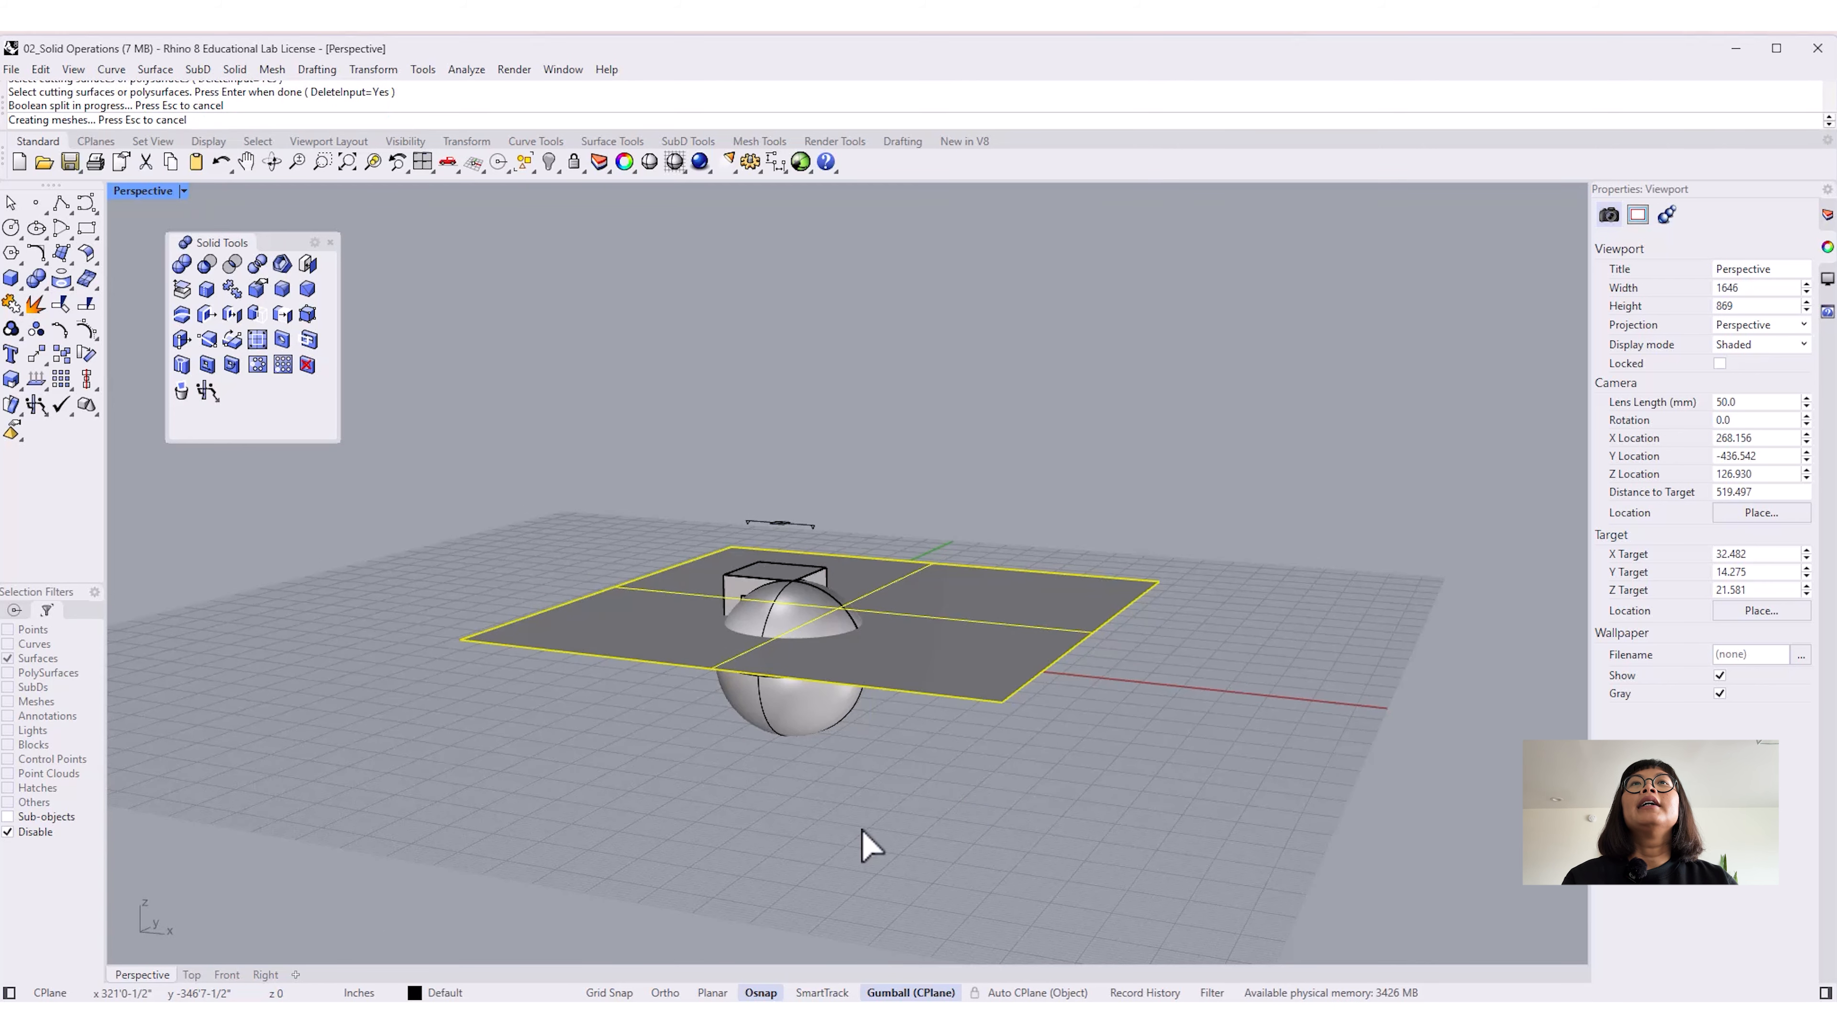
Step: Move the split-off upper piece of the outer solid about 10 feet away in the negative X direction
mouse_move(863, 830)
right_mouse_down()
mouse_move(889, 816)
mouse_move(898, 848)
mouse_move(897, 832)
right_mouse_up()
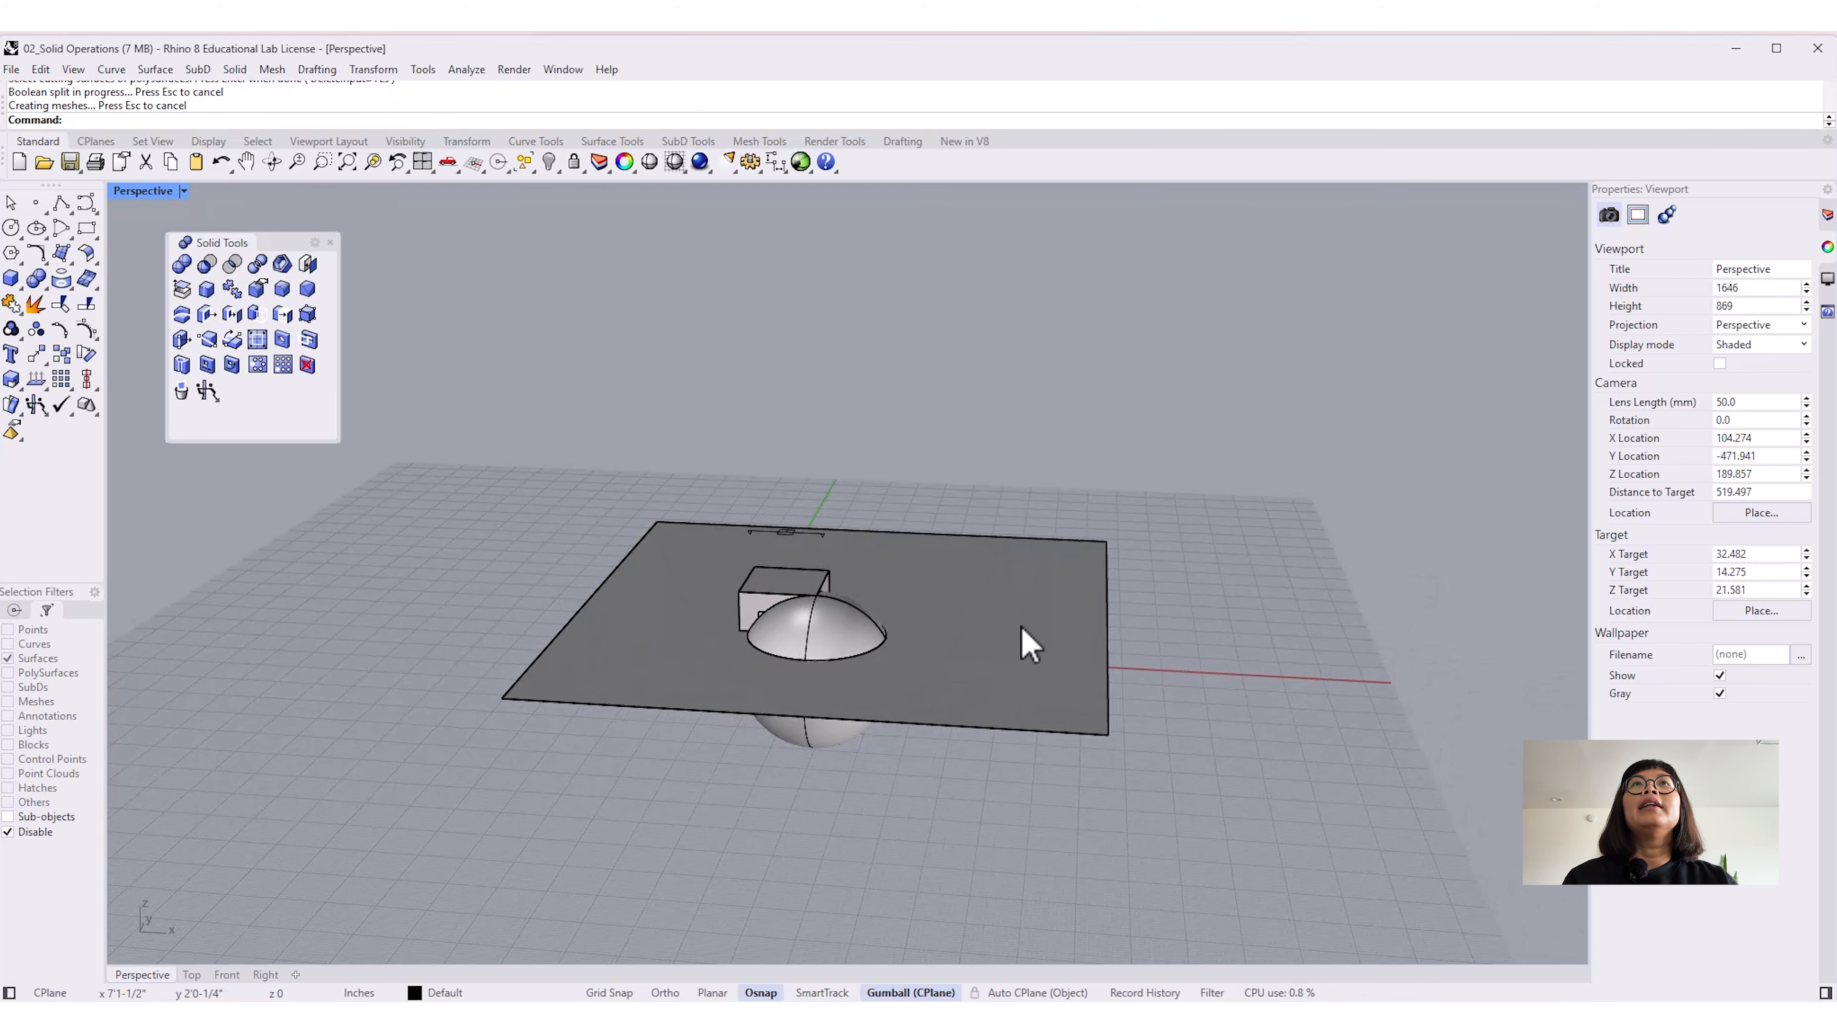
left_click(841, 640)
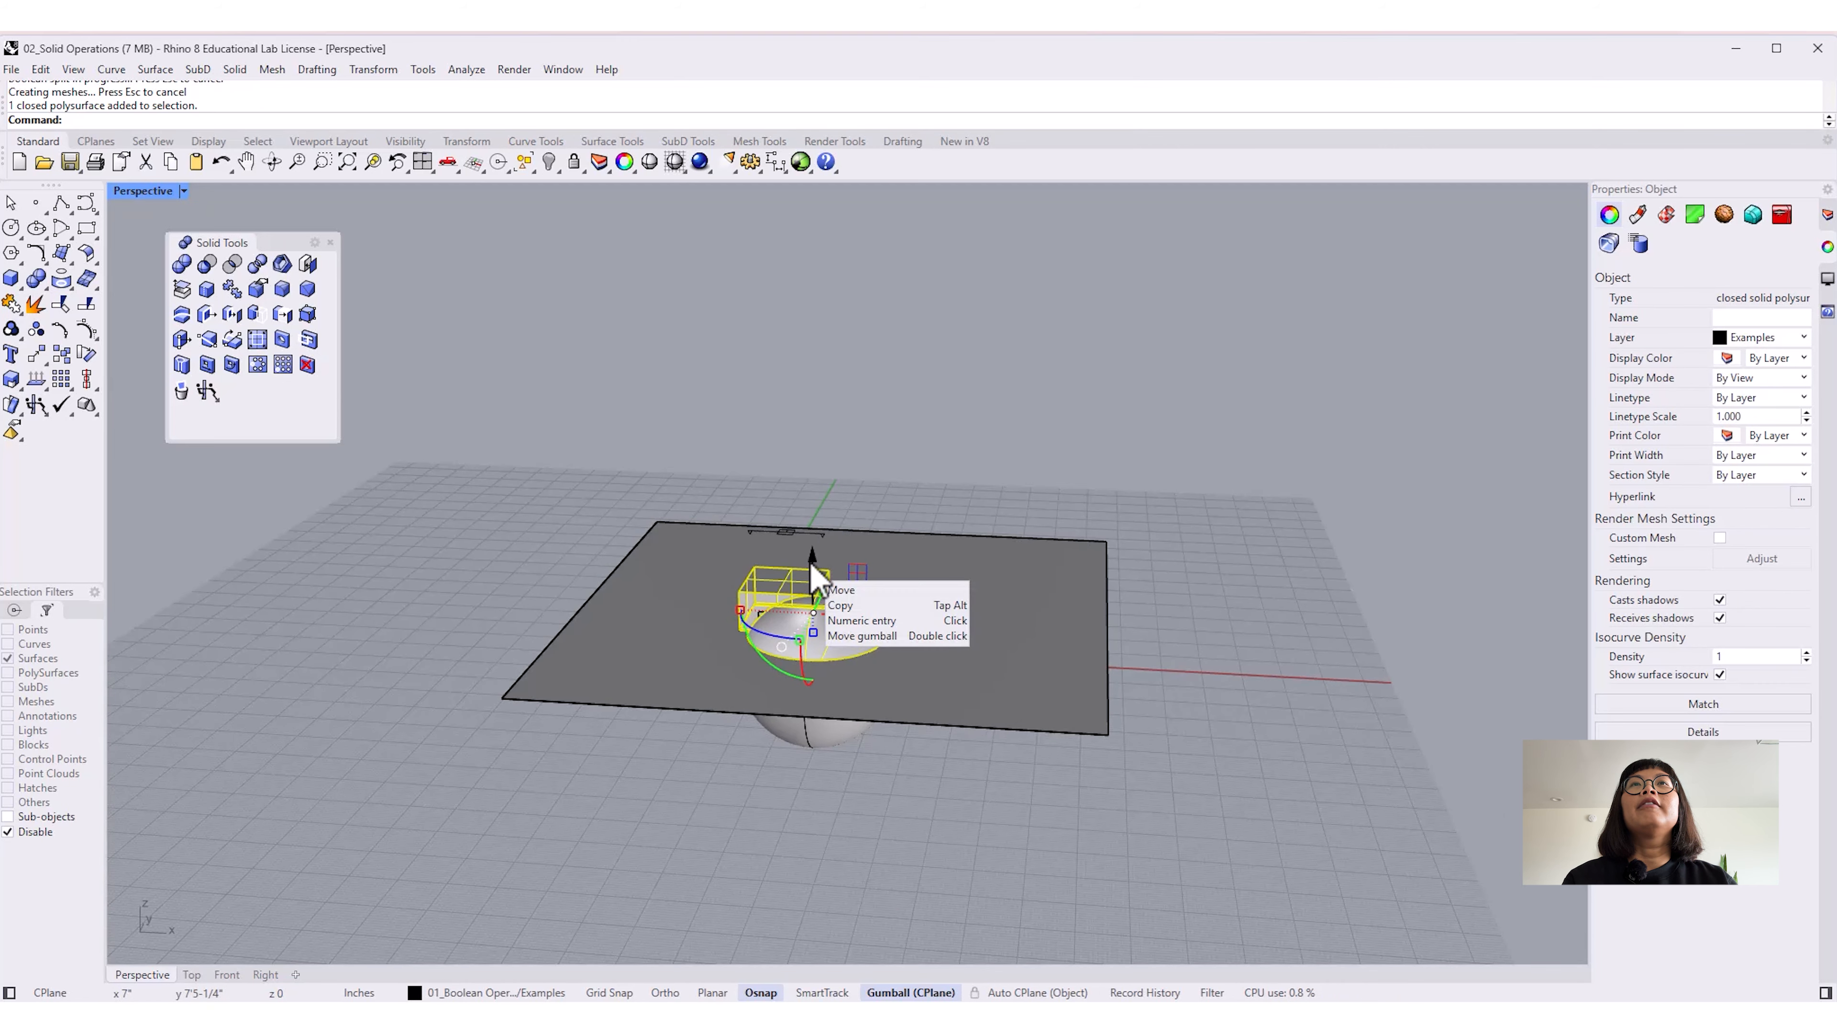
left_click_drag(876, 653, 489, 632)
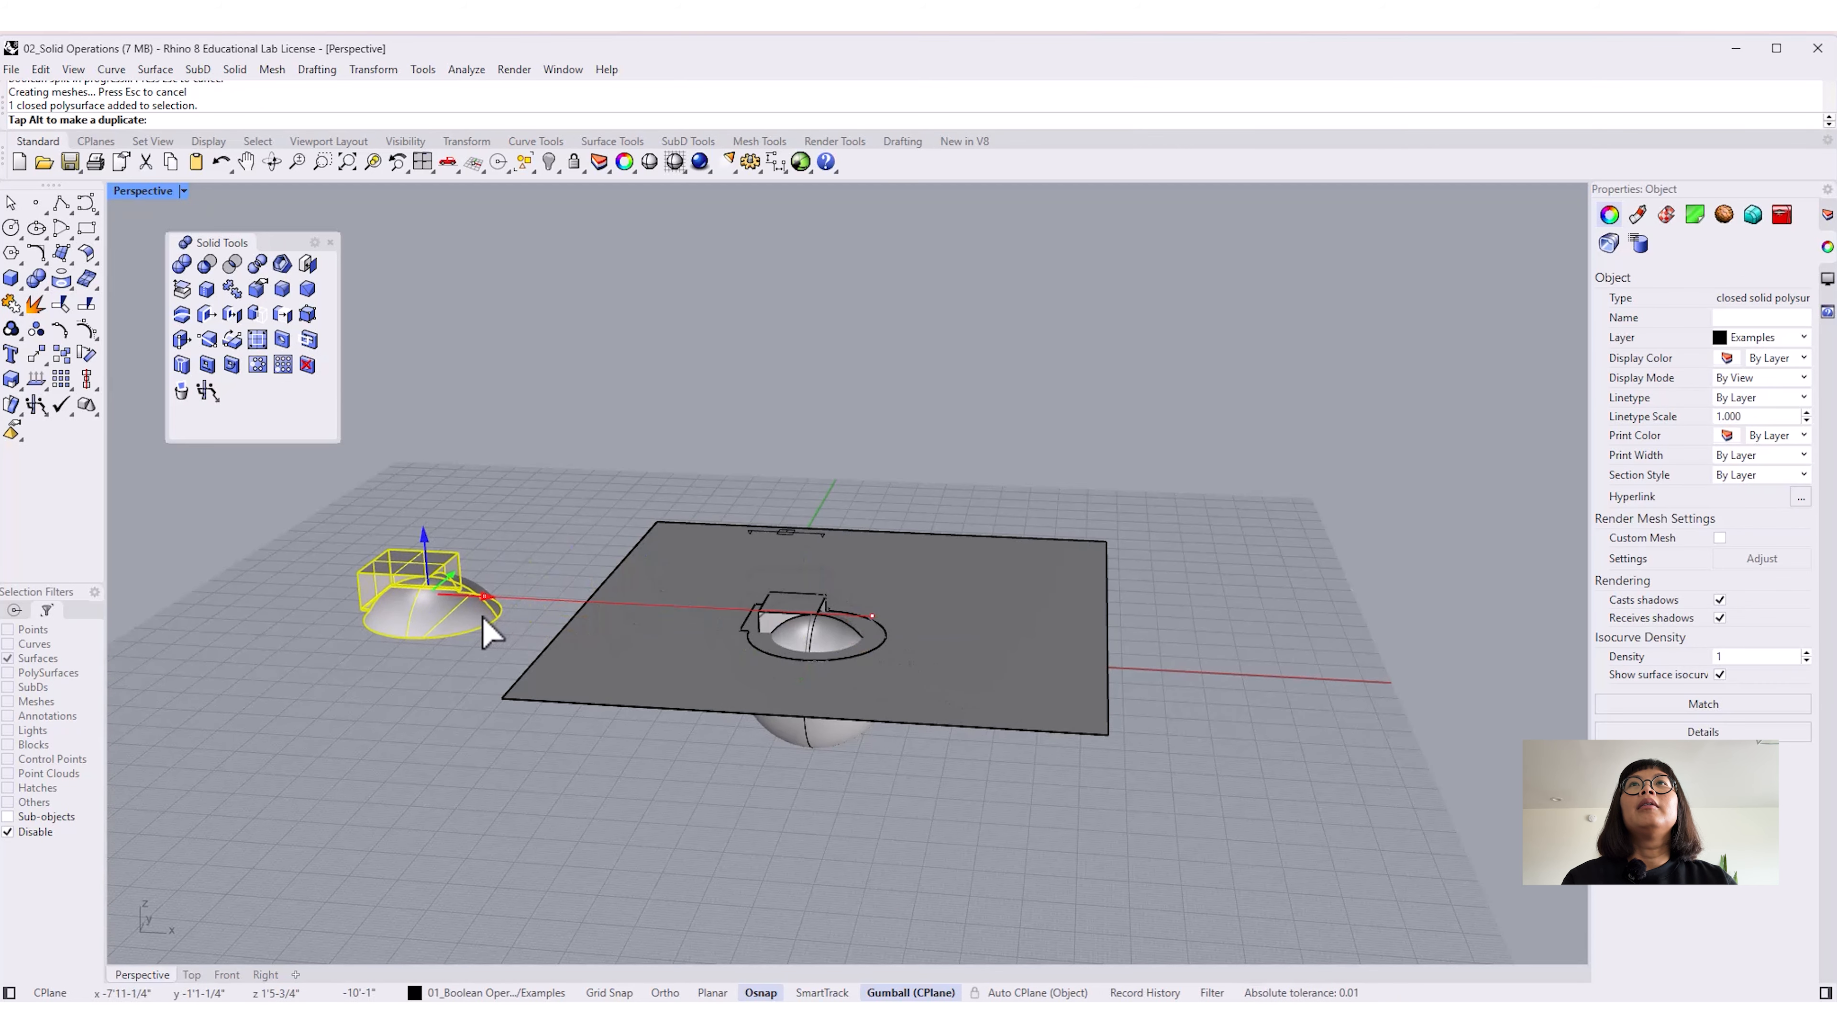
Step: Move the planar cutting surface clear of the remaining solids and delete the large rectangle curve it was made from
left_click(947, 702)
left_click_drag(819, 615, 864, 804)
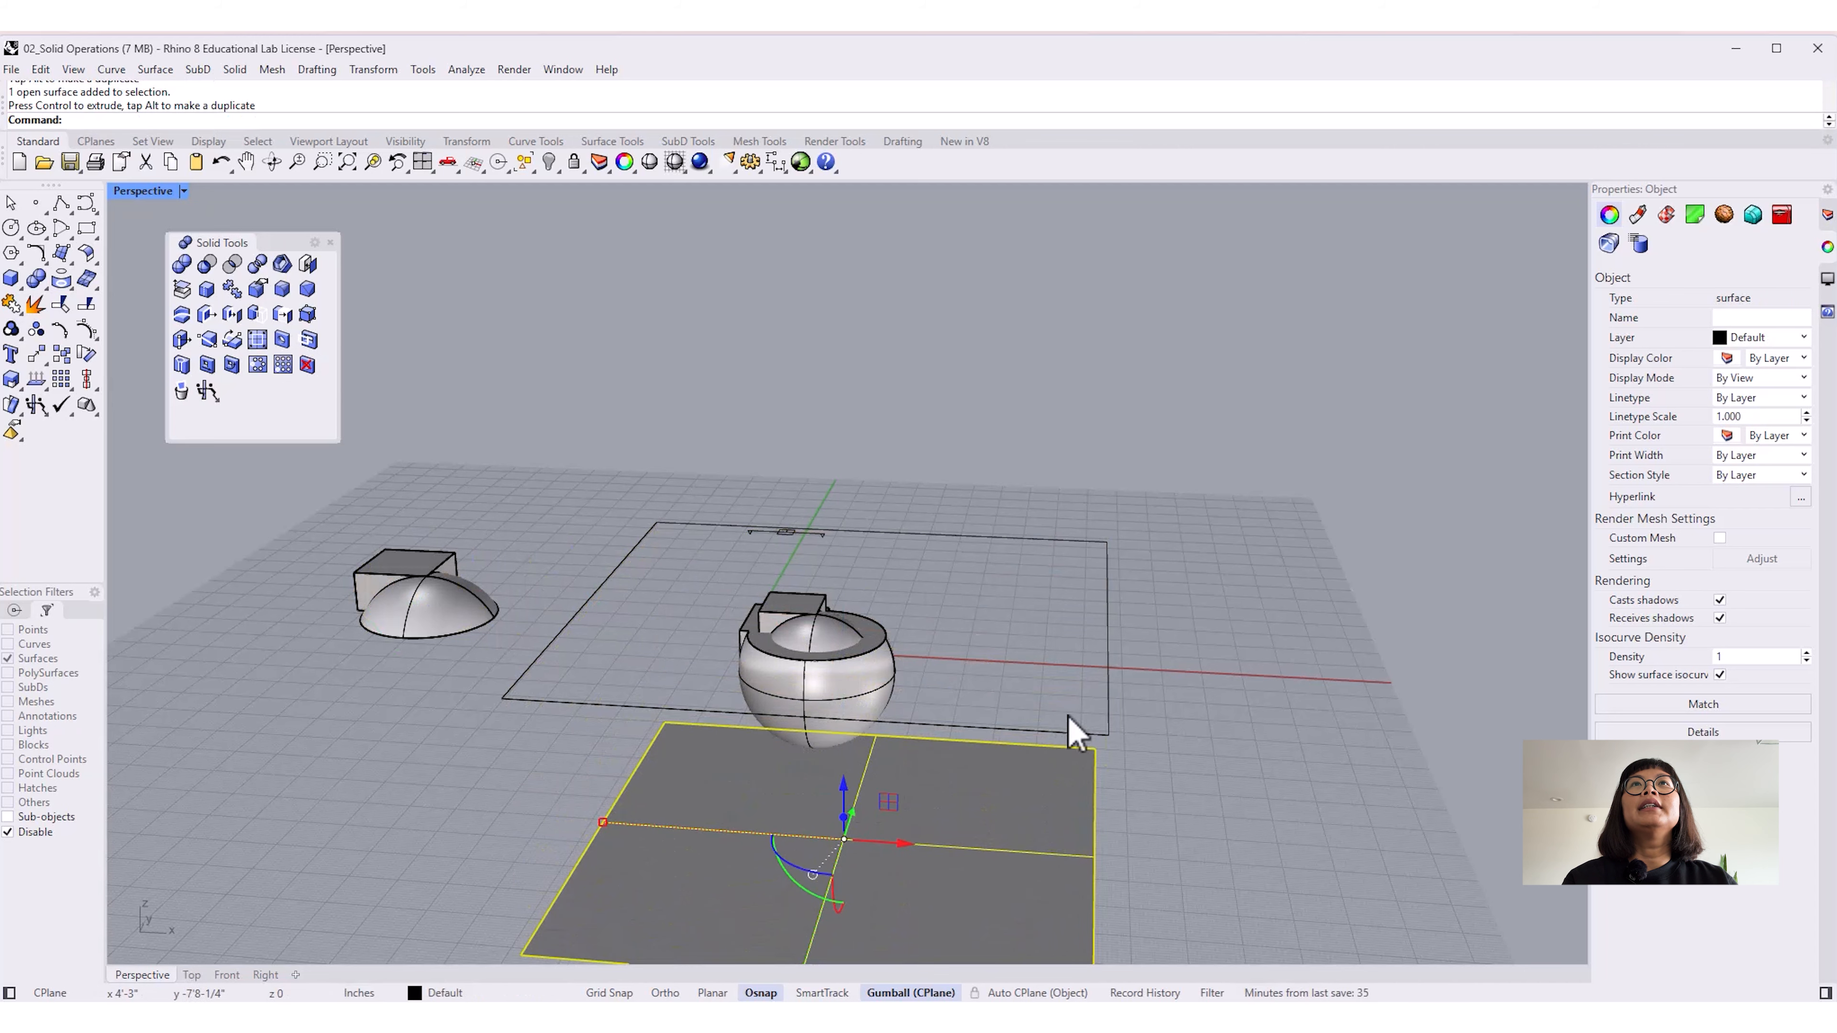
left_click(1118, 718)
left_click(1113, 706)
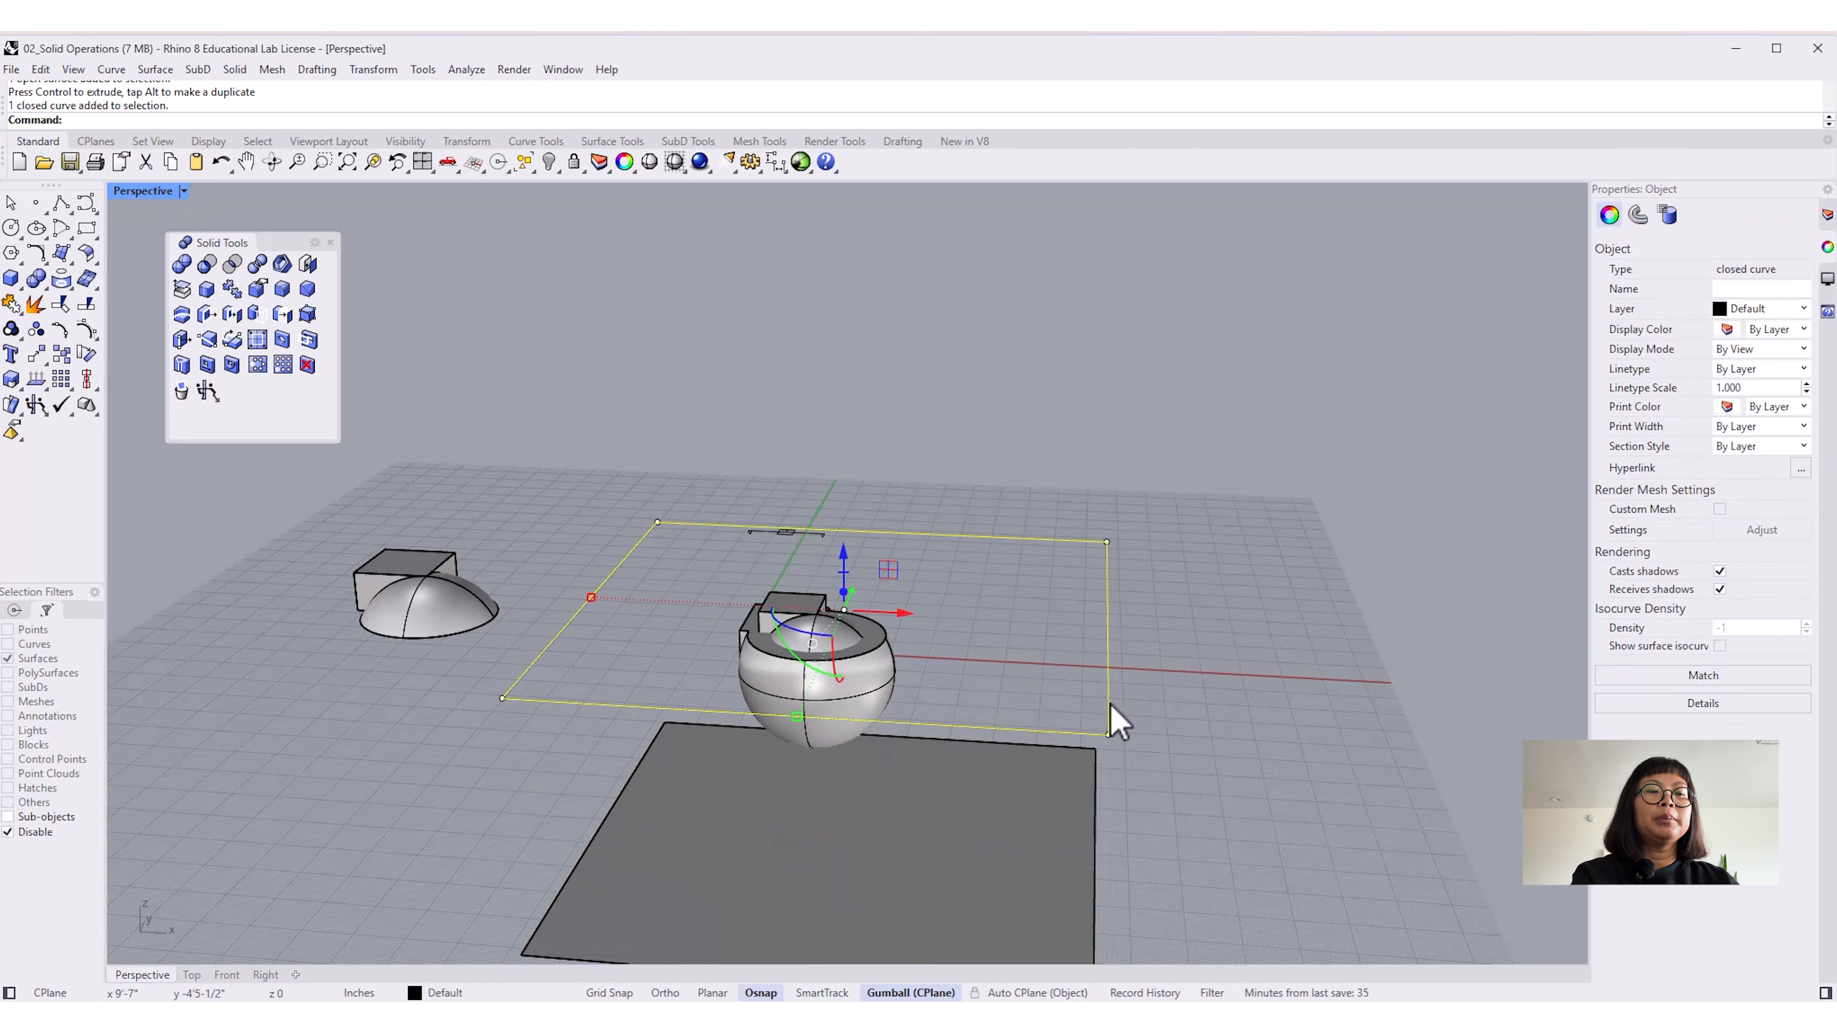
key("Delete")
Step: Subtract the inner box-and-sphere solid from the lower piece of the outer solid with BooleanDifference, keeping the cutter (DeleteCutters=No)
right_click_drag(1177, 780, 725, 552)
scroll(726, 552, "up", 9)
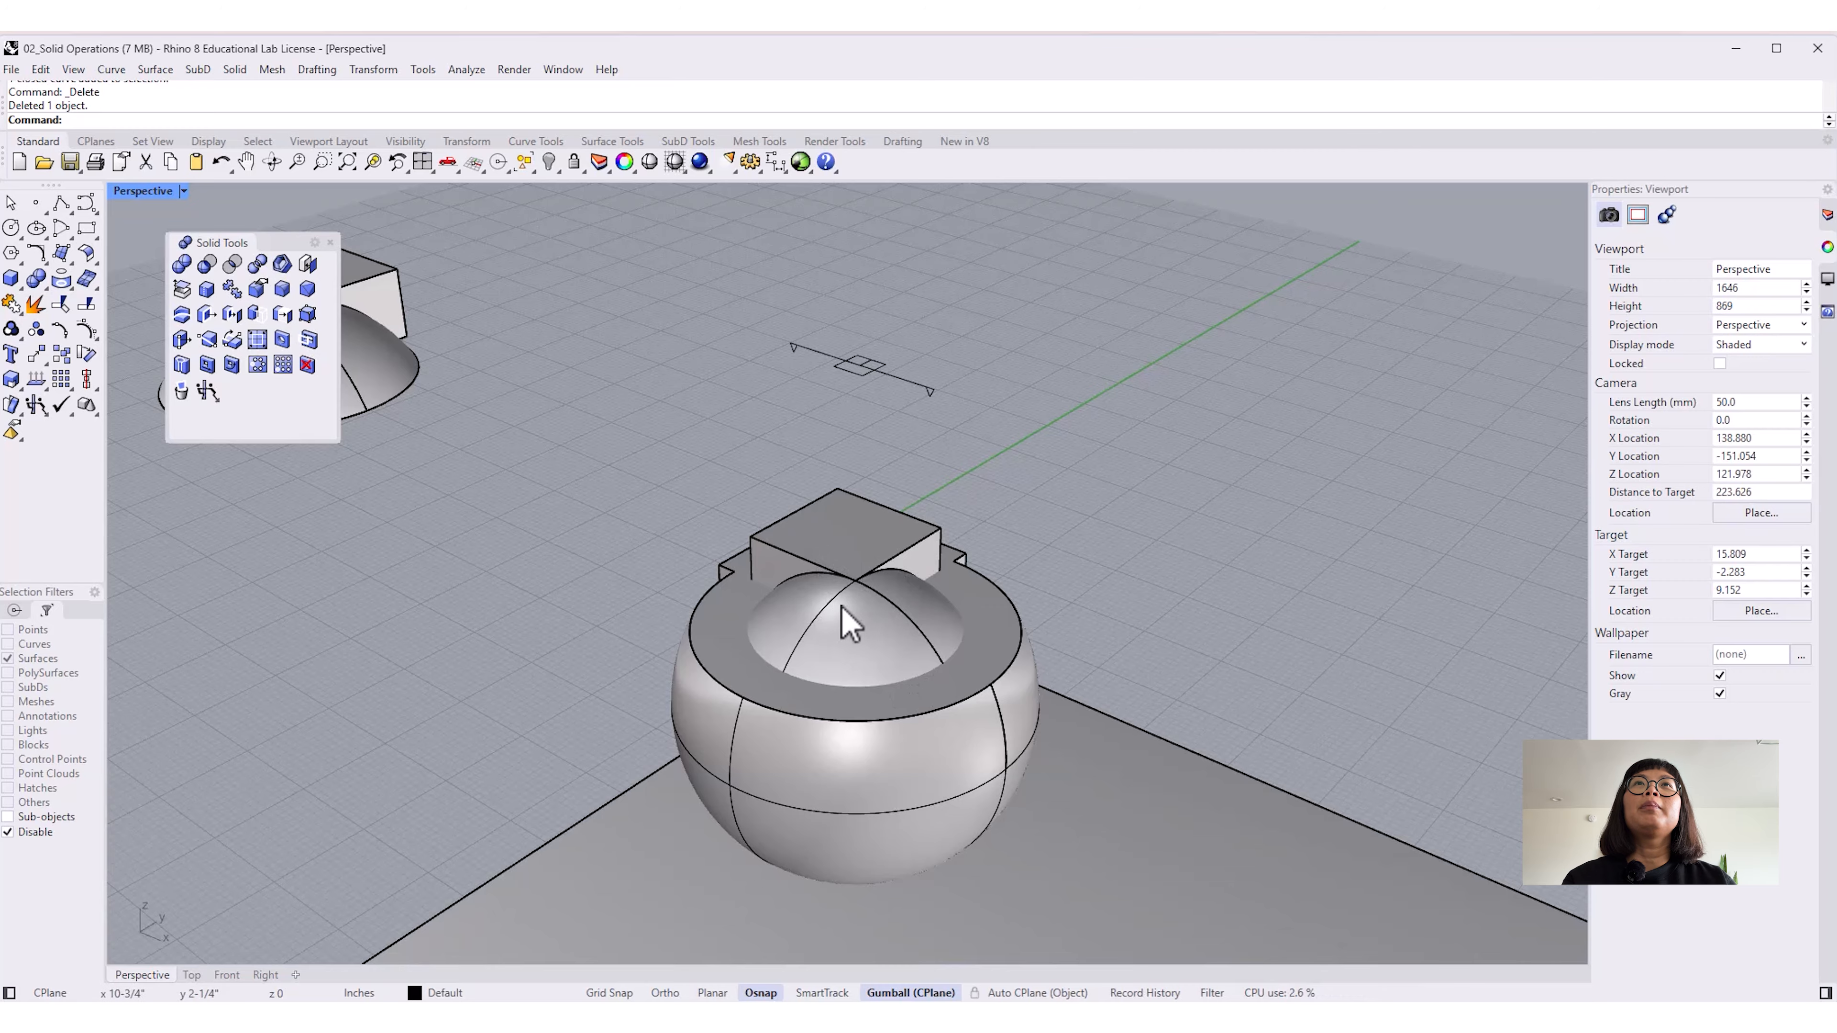
right_click_drag(899, 764, 992, 628)
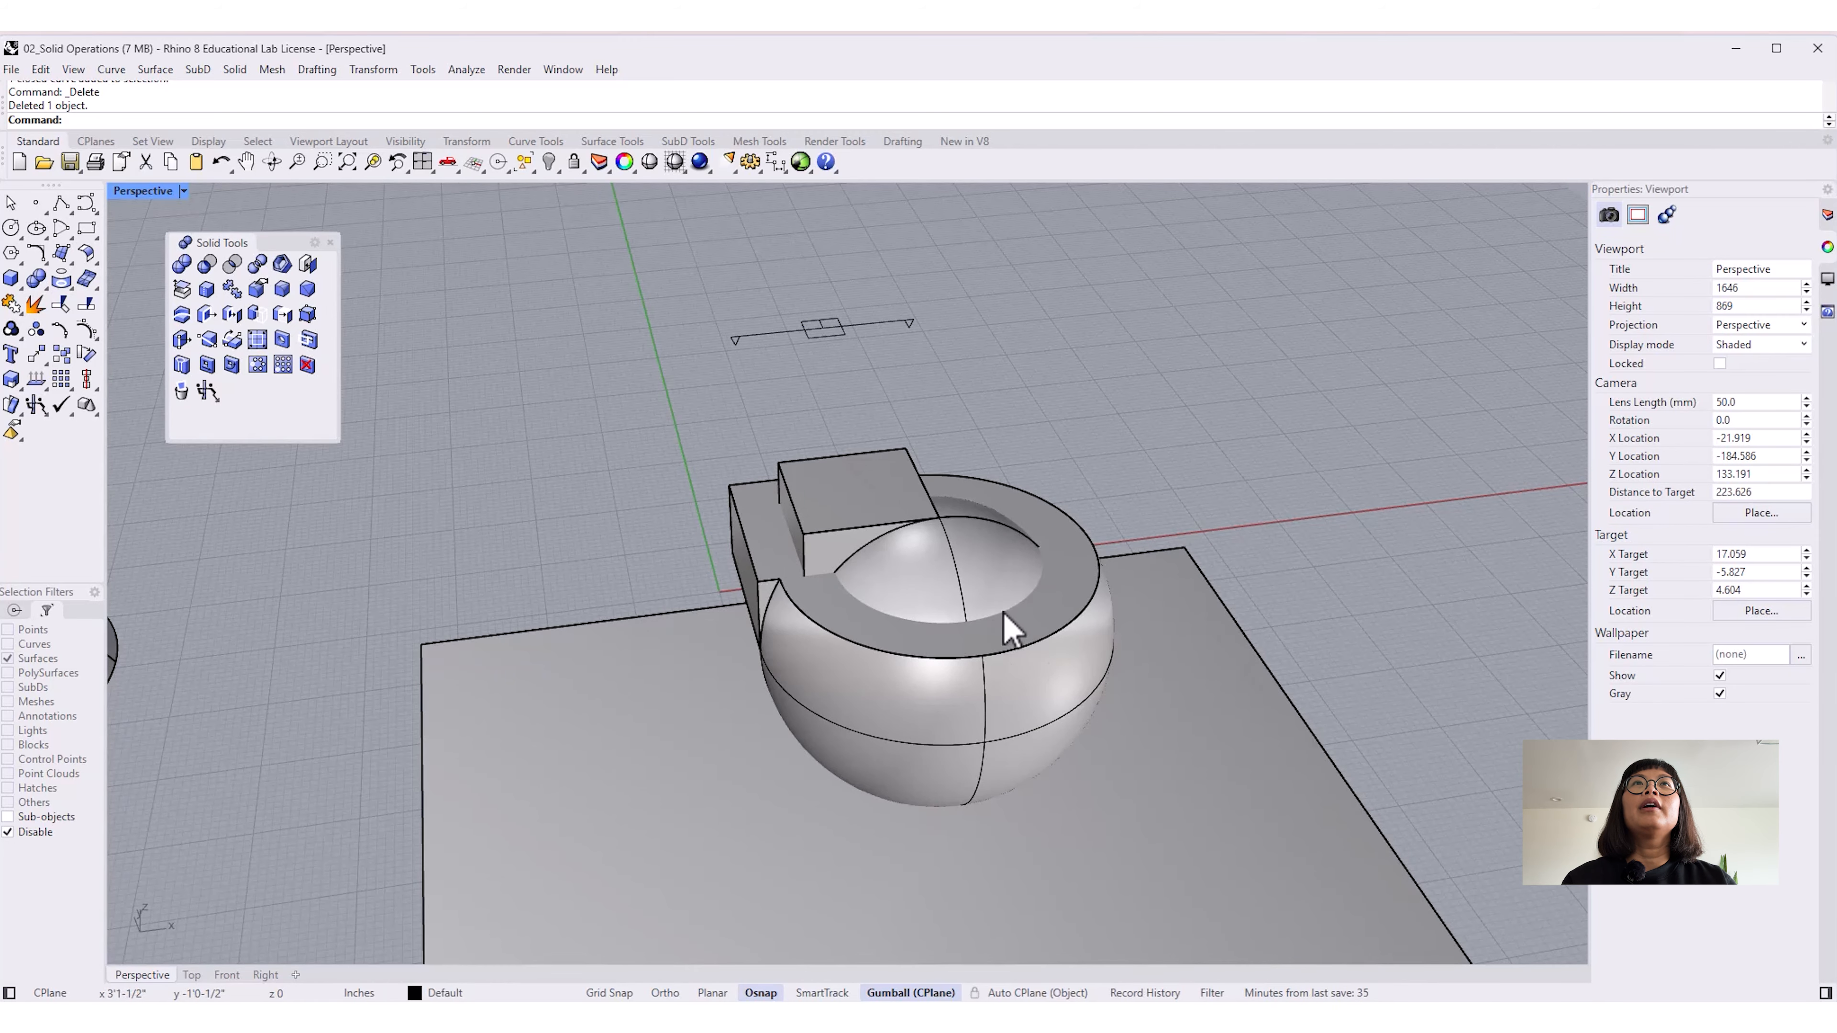
right_click_drag(1078, 730, 1016, 731)
right_click_drag(1044, 756, 1021, 754, "shift")
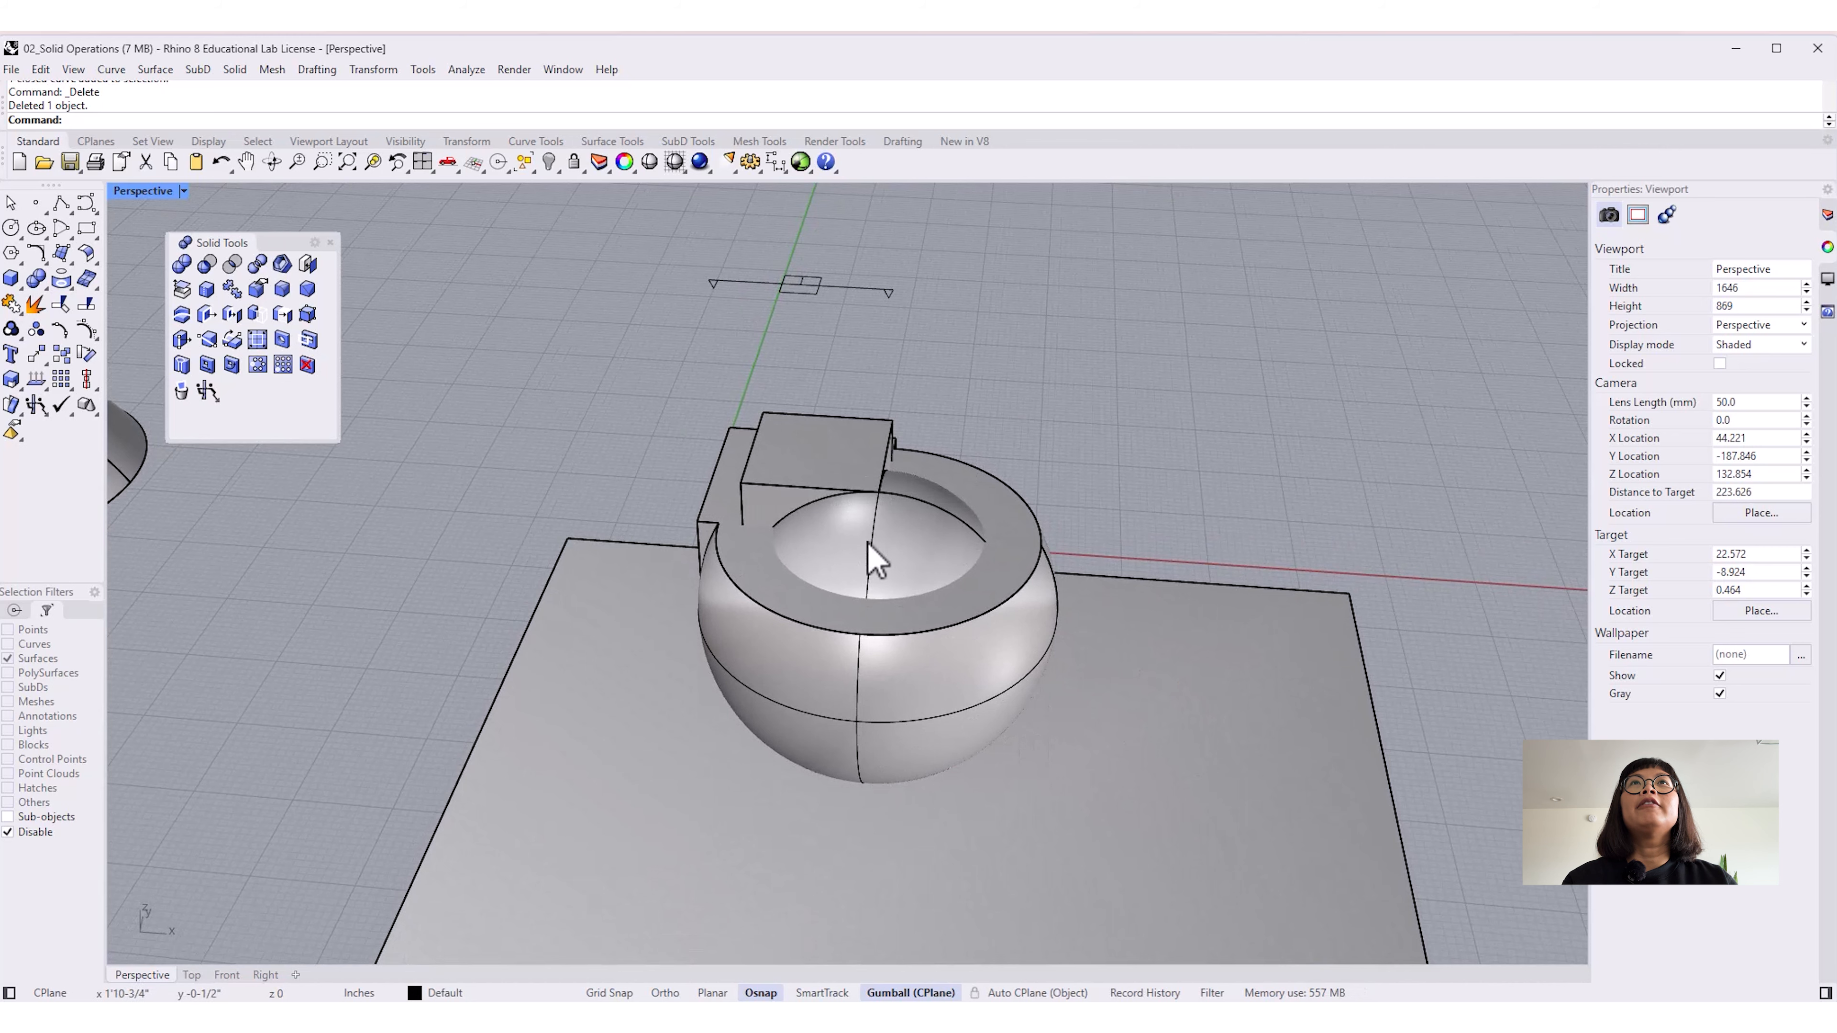
right_click_drag(980, 694, 955, 730)
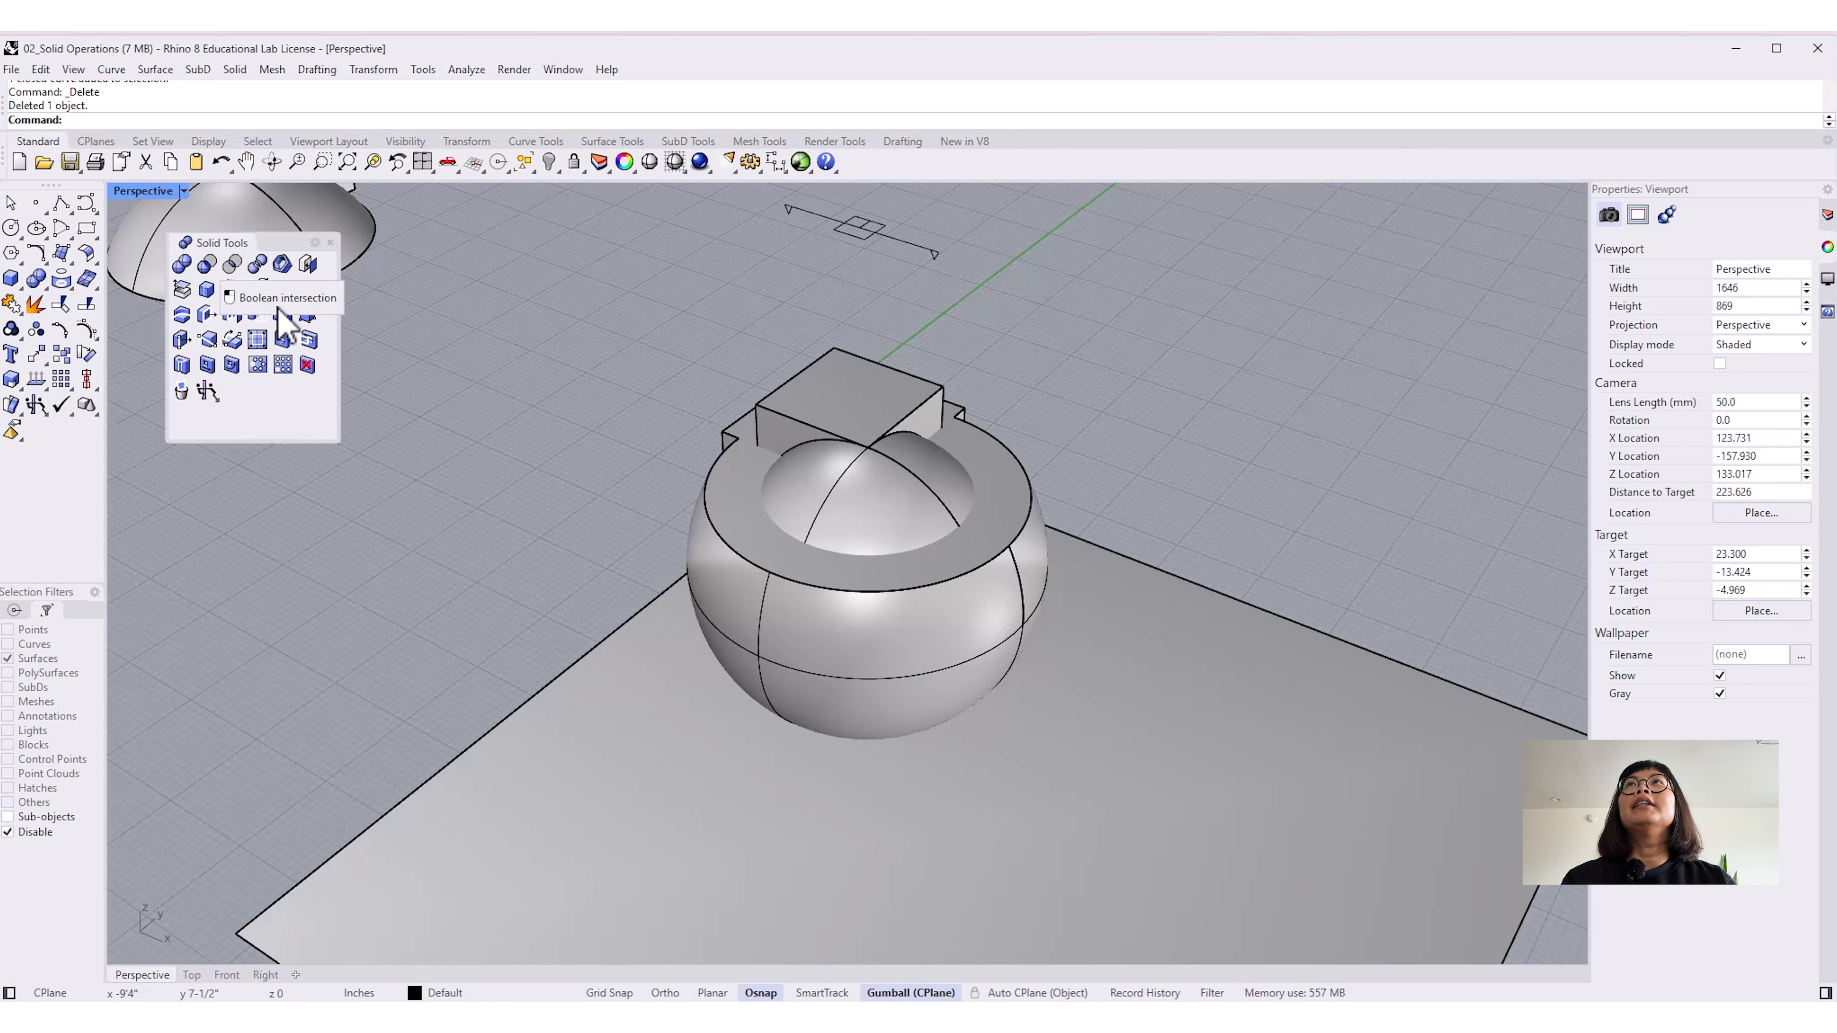
type("Diff")
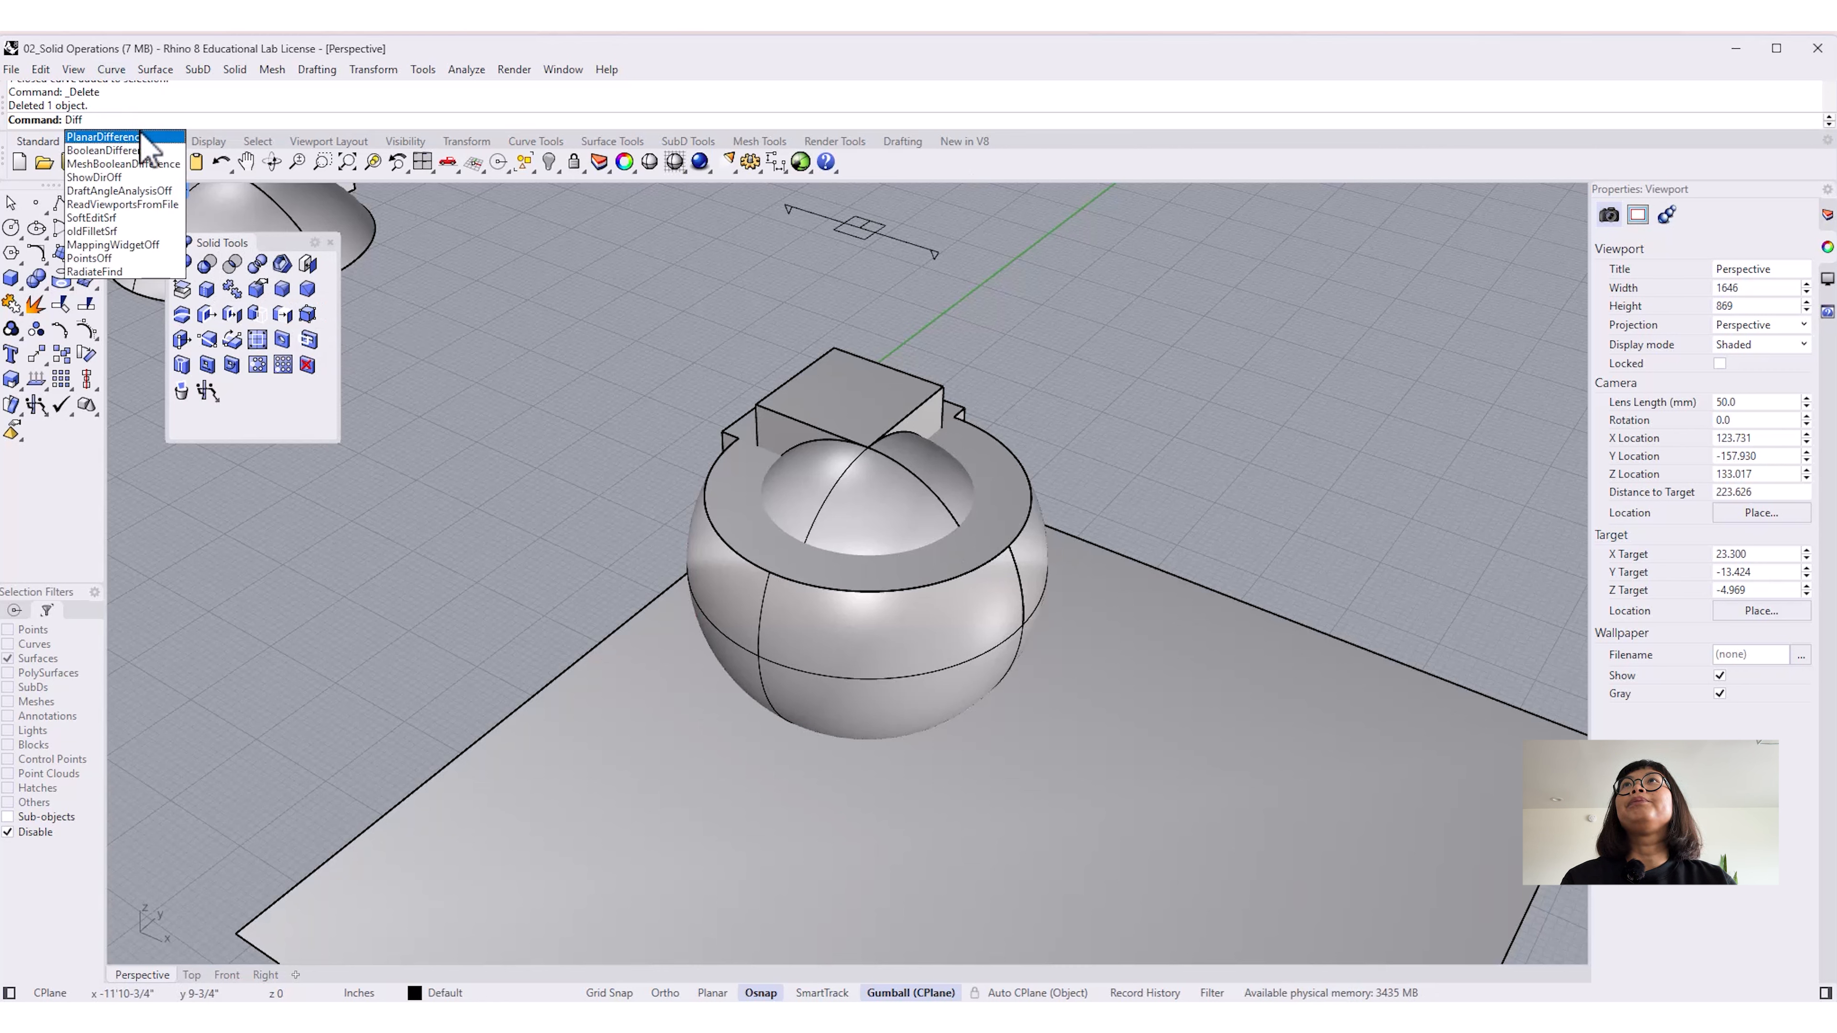
left_click(138, 150)
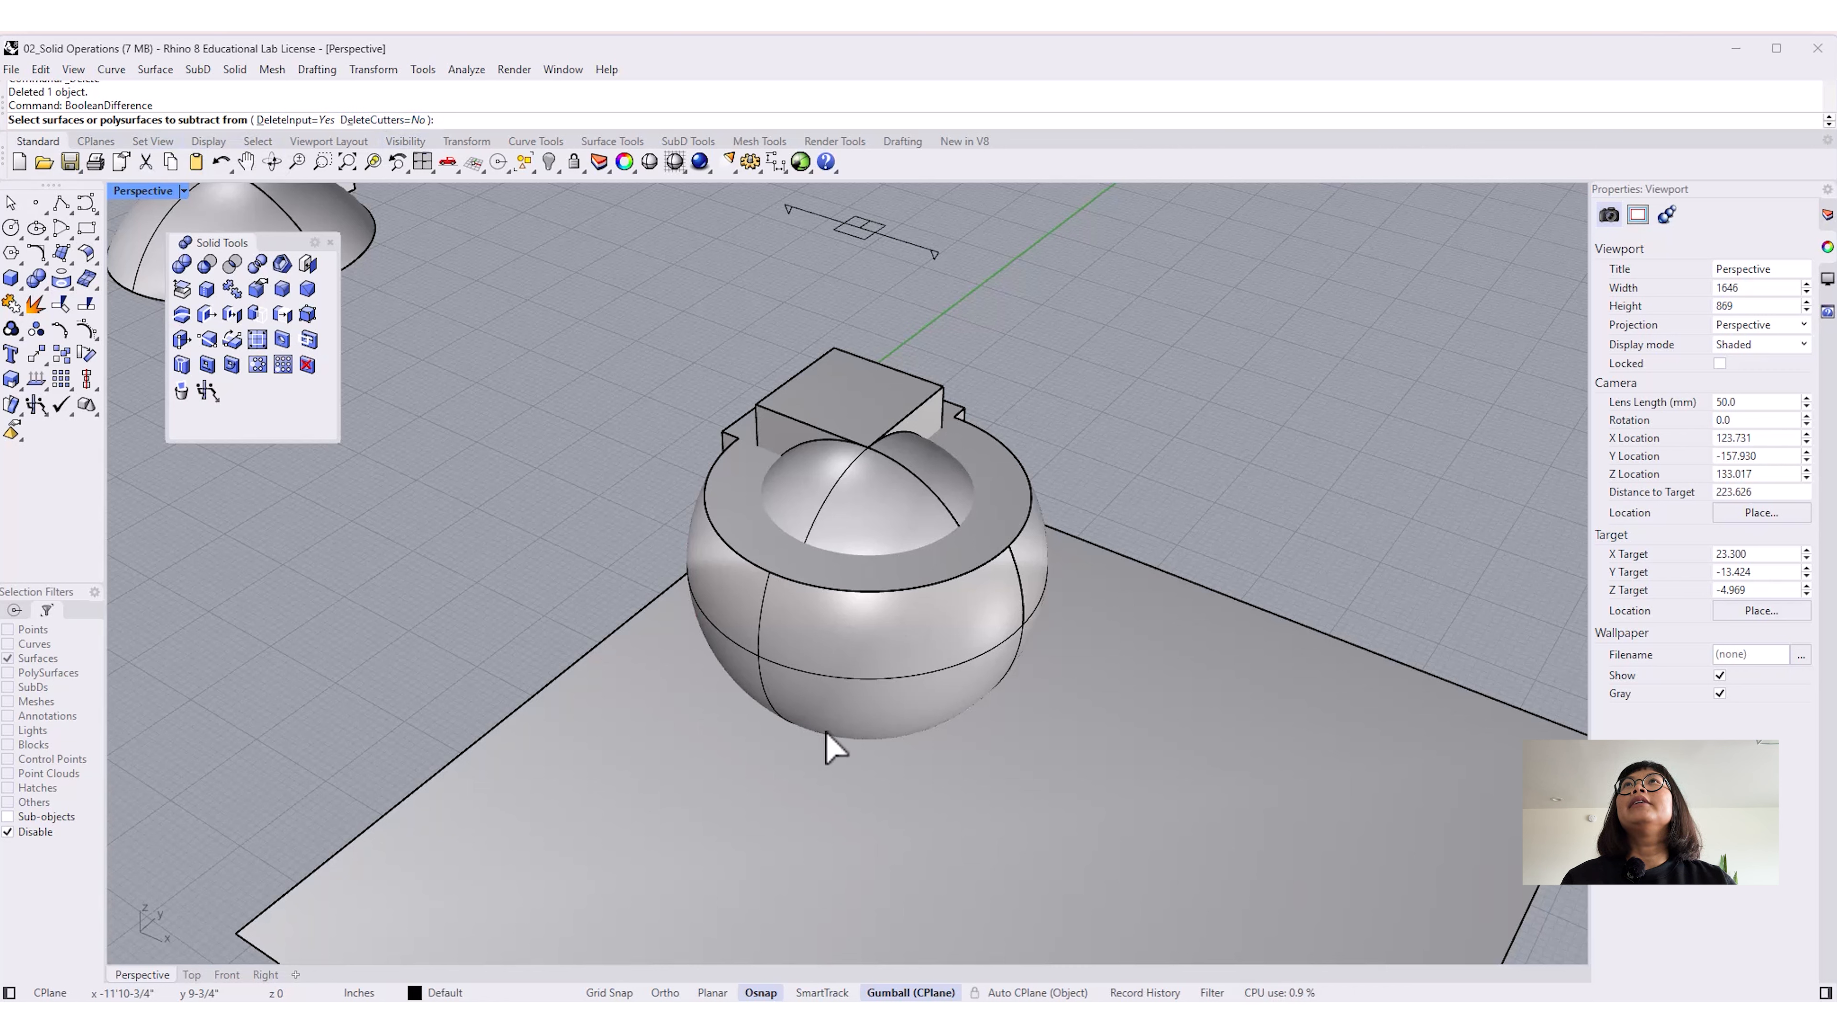
left_click(891, 673)
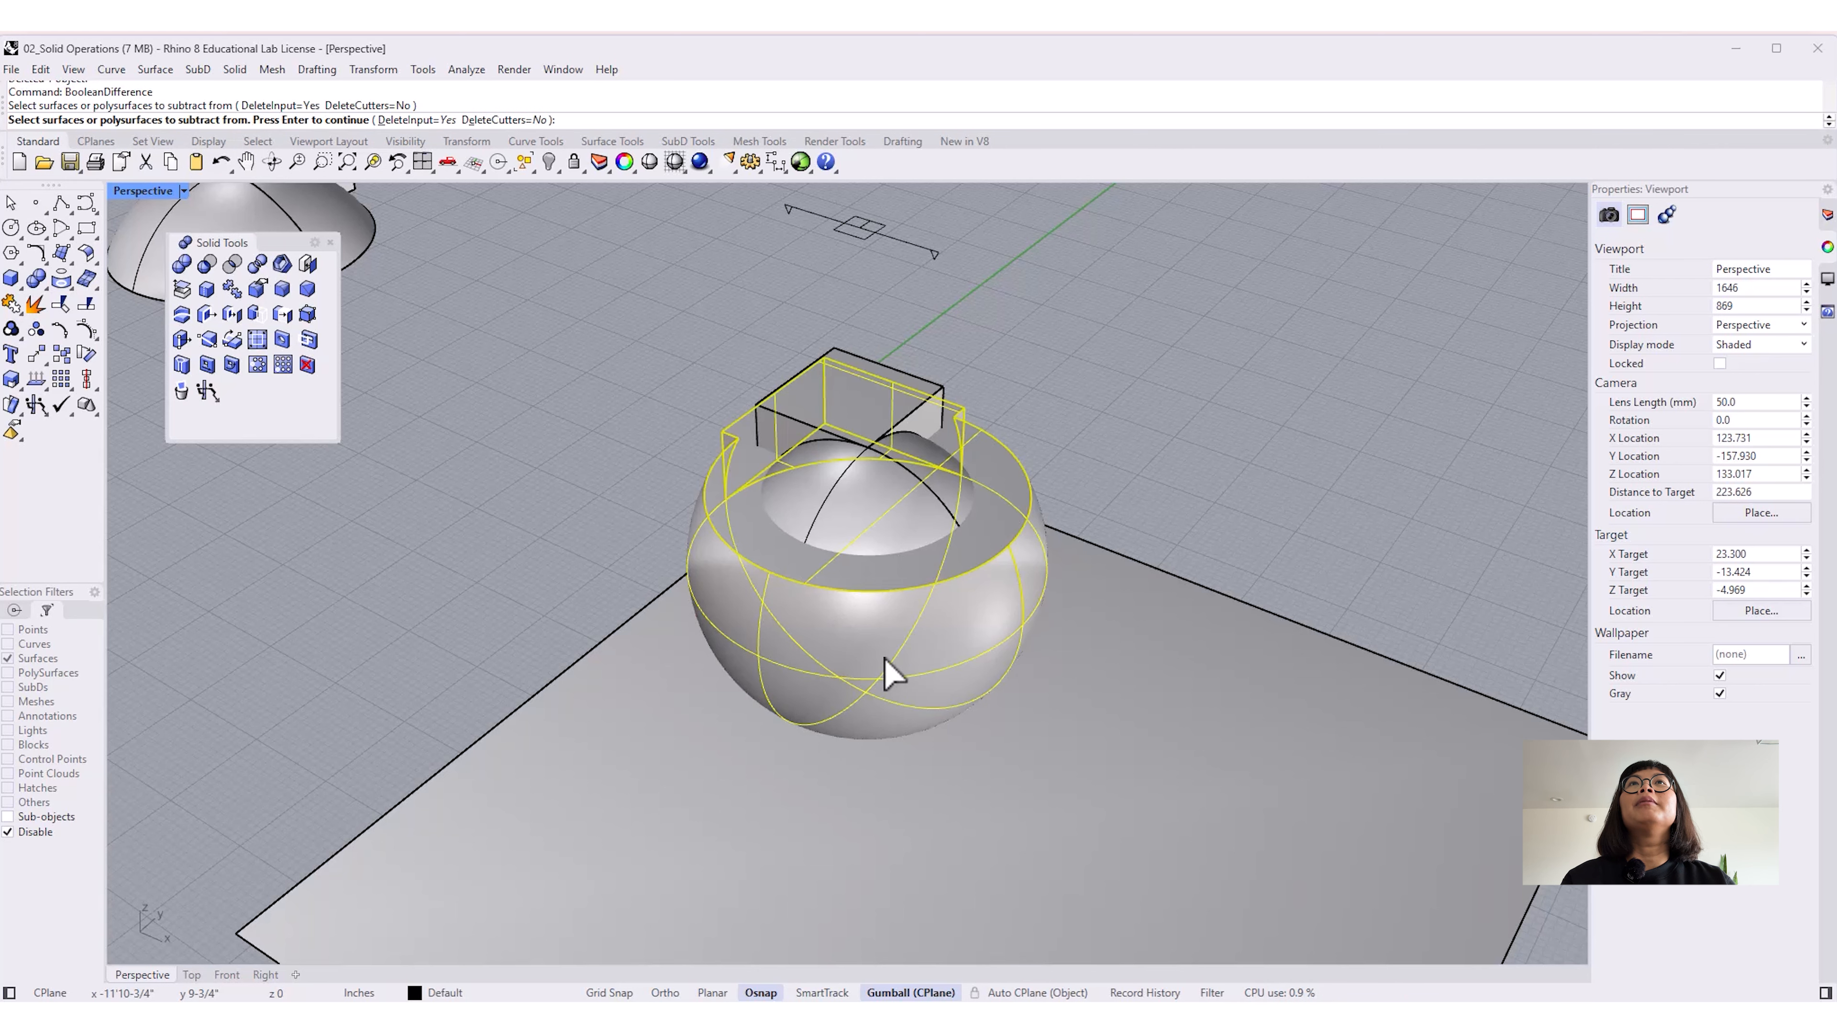
key("Return")
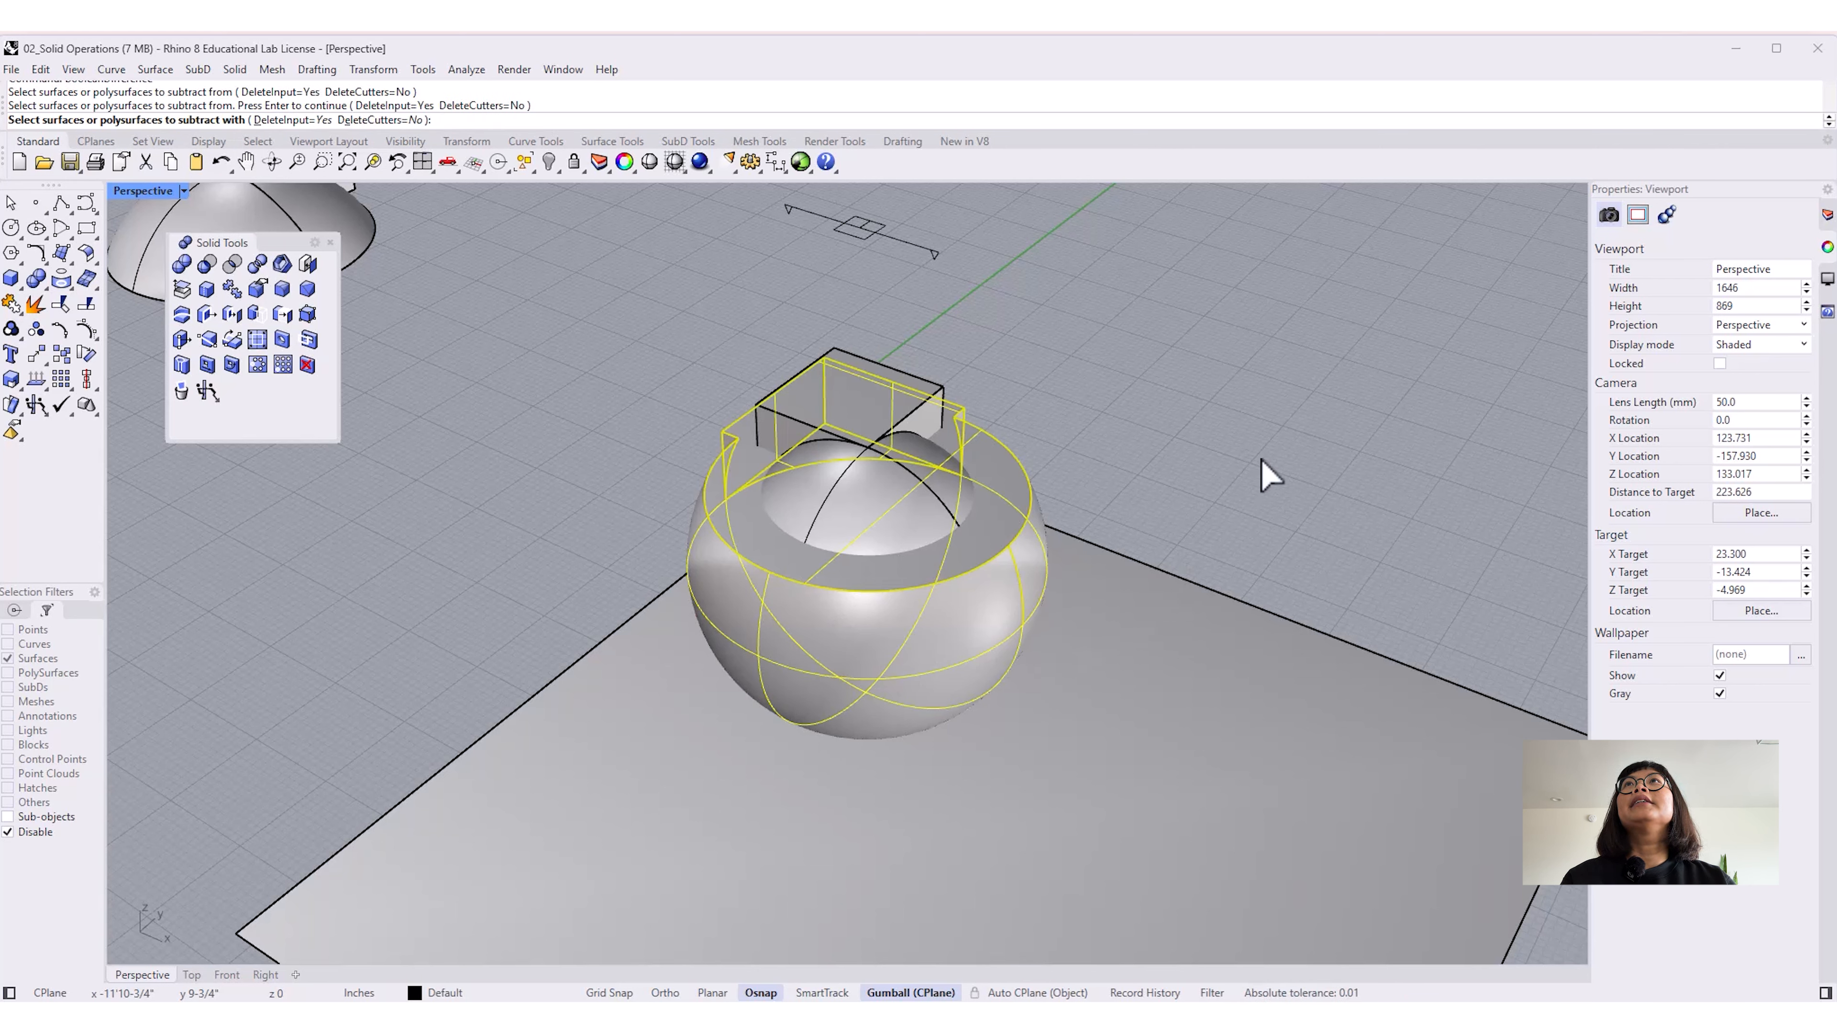
left_click(848, 507)
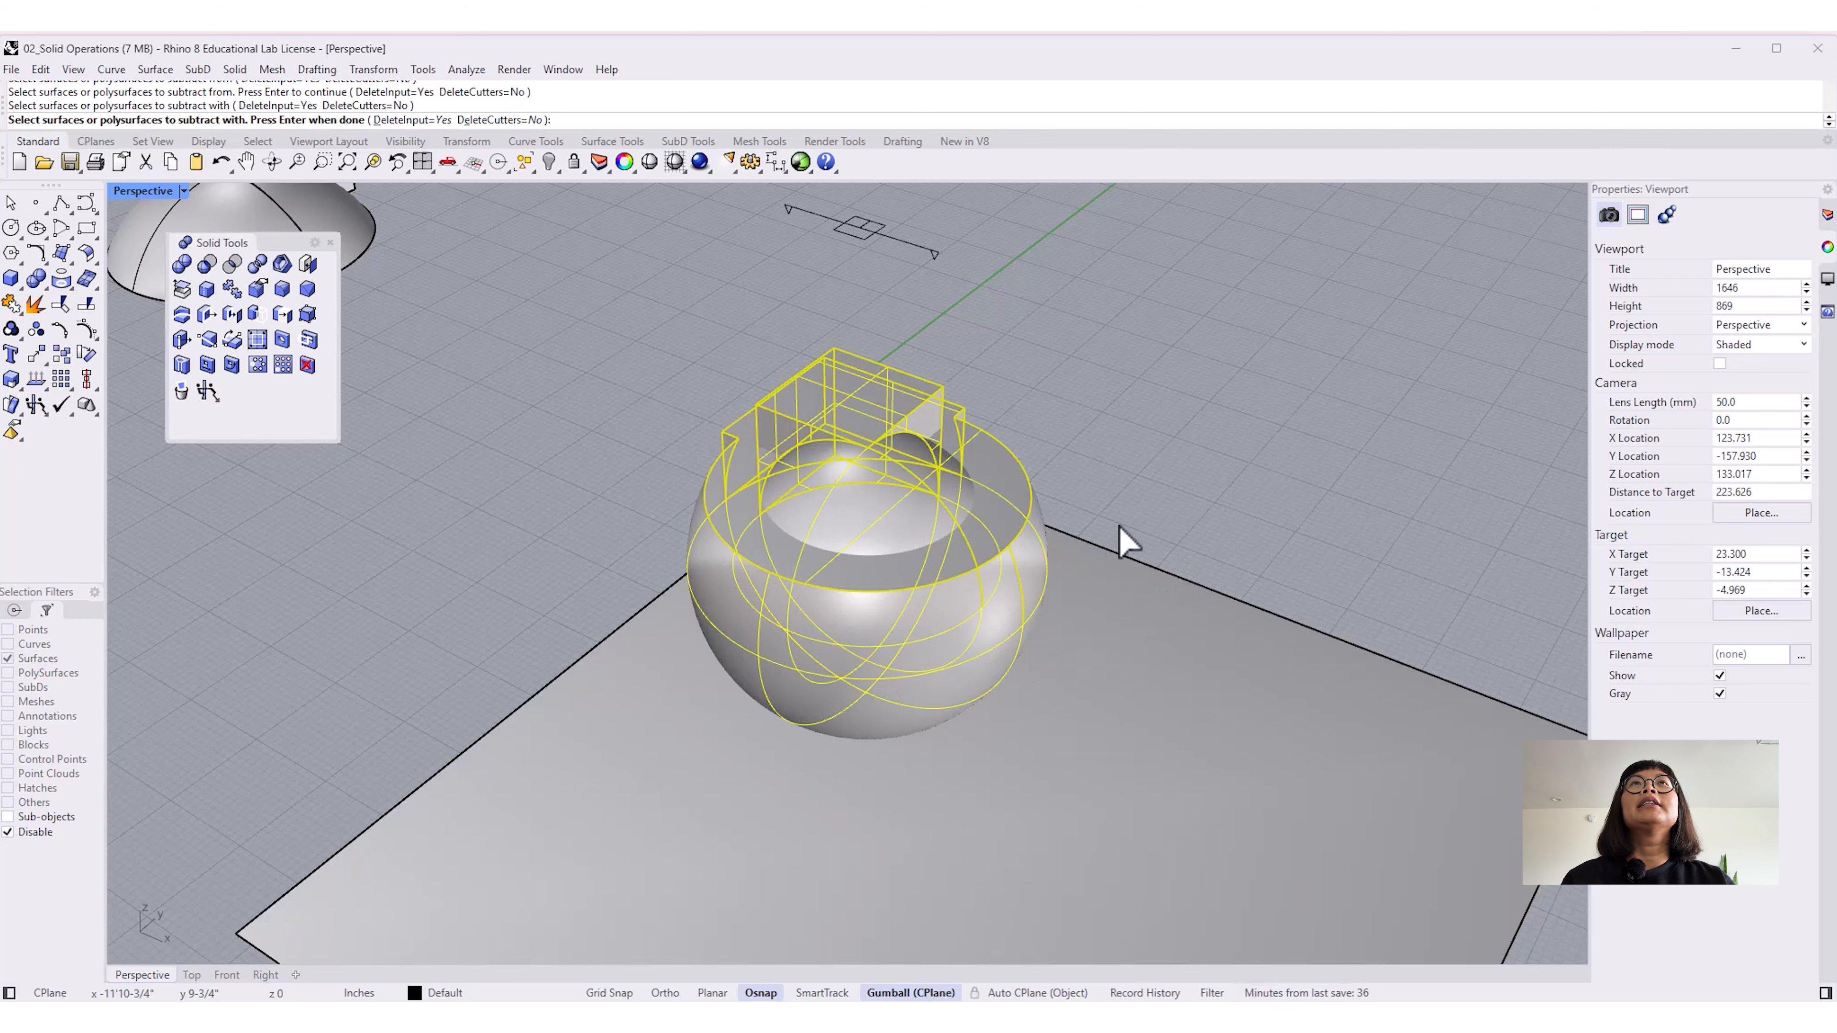
key("Return")
Step: Move the inner box-and-sphere solid out of the hollowed lower piece in the negative X direction
left_click(860, 539)
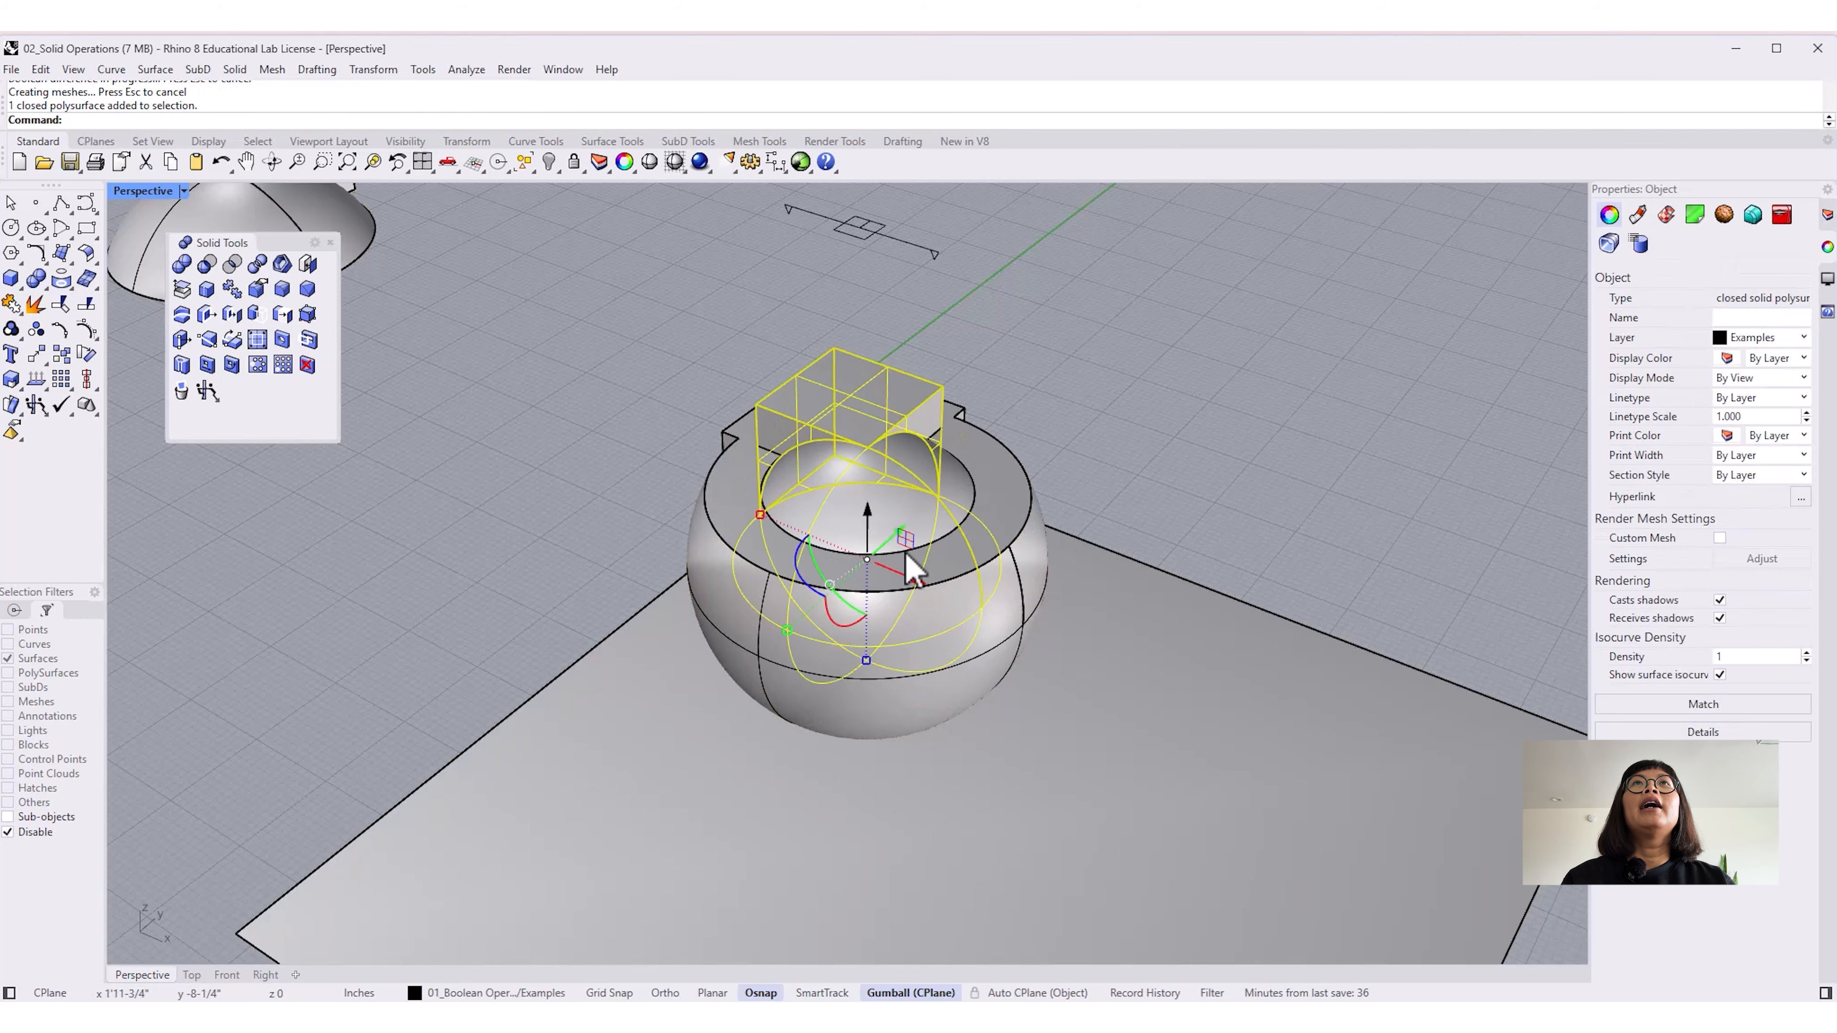
left_click_drag(908, 576, 524, 471)
right_click_drag(1132, 615, 918, 657)
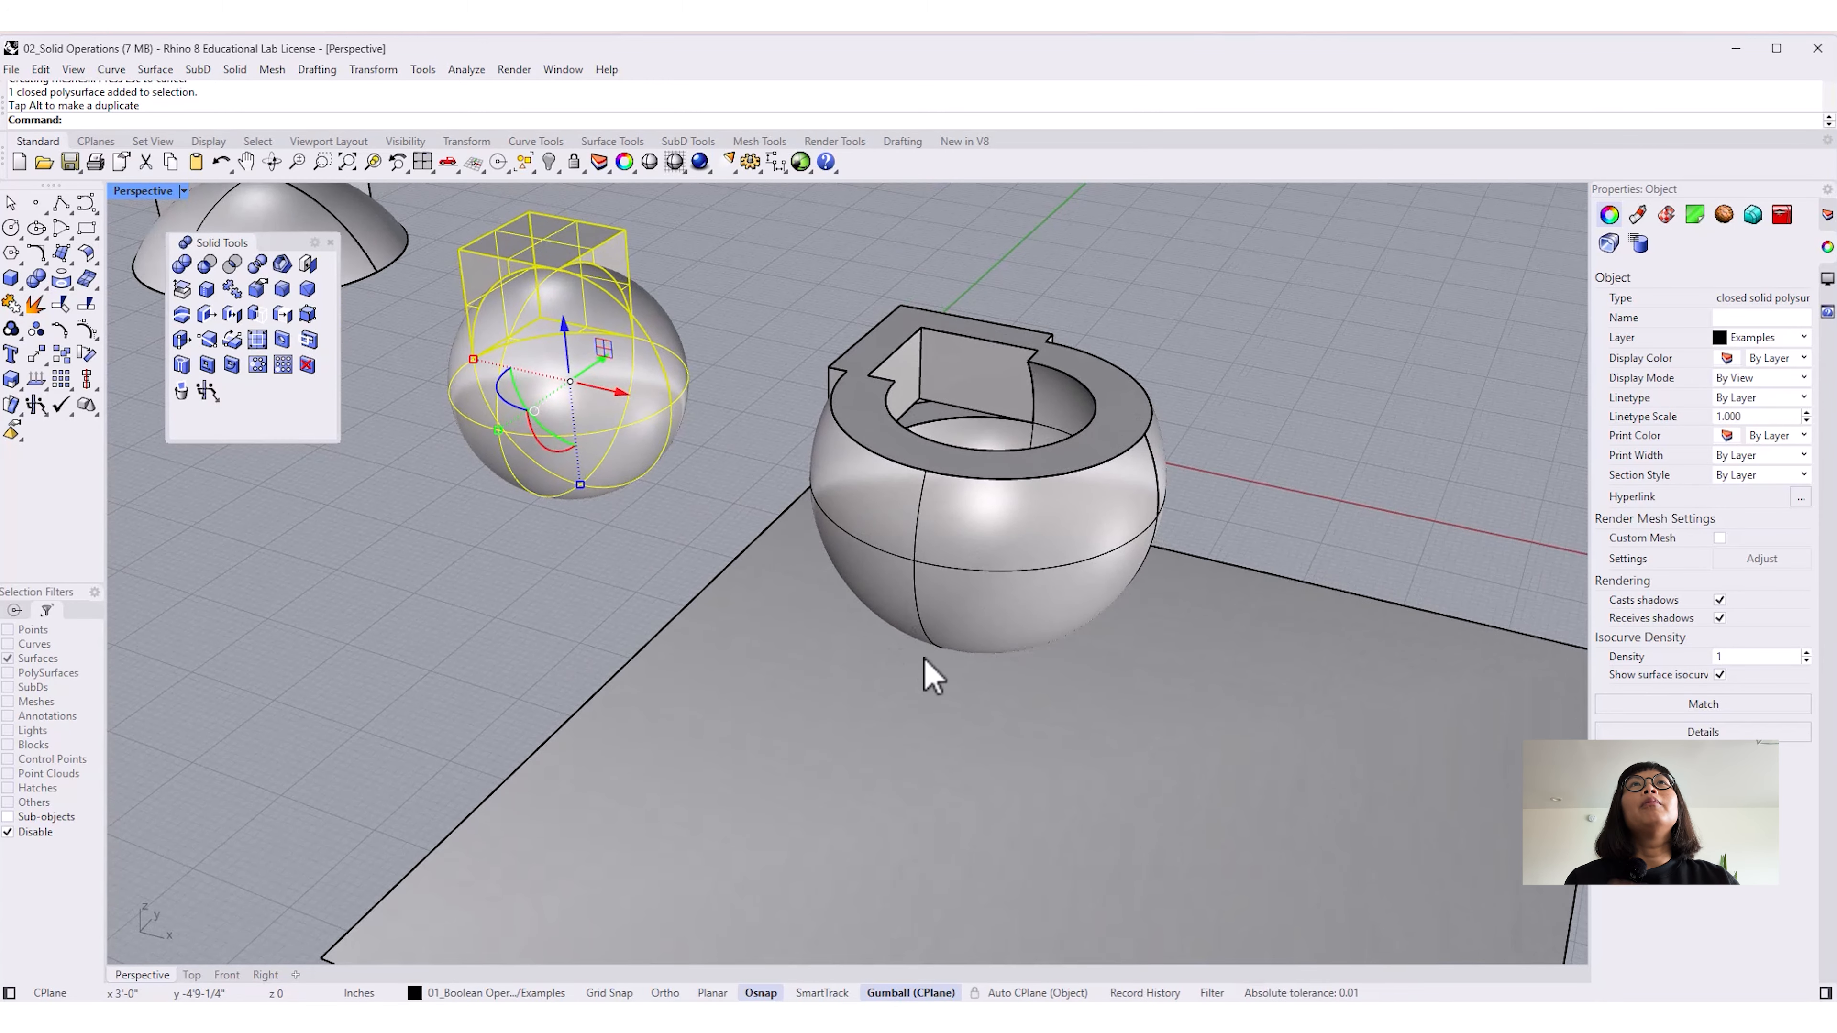
Step: Examine the cavity in the lower piece and compare it with the separated solids beside it
right_click_drag(1149, 656, 1223, 656)
right_click_drag(1046, 689, 1085, 673)
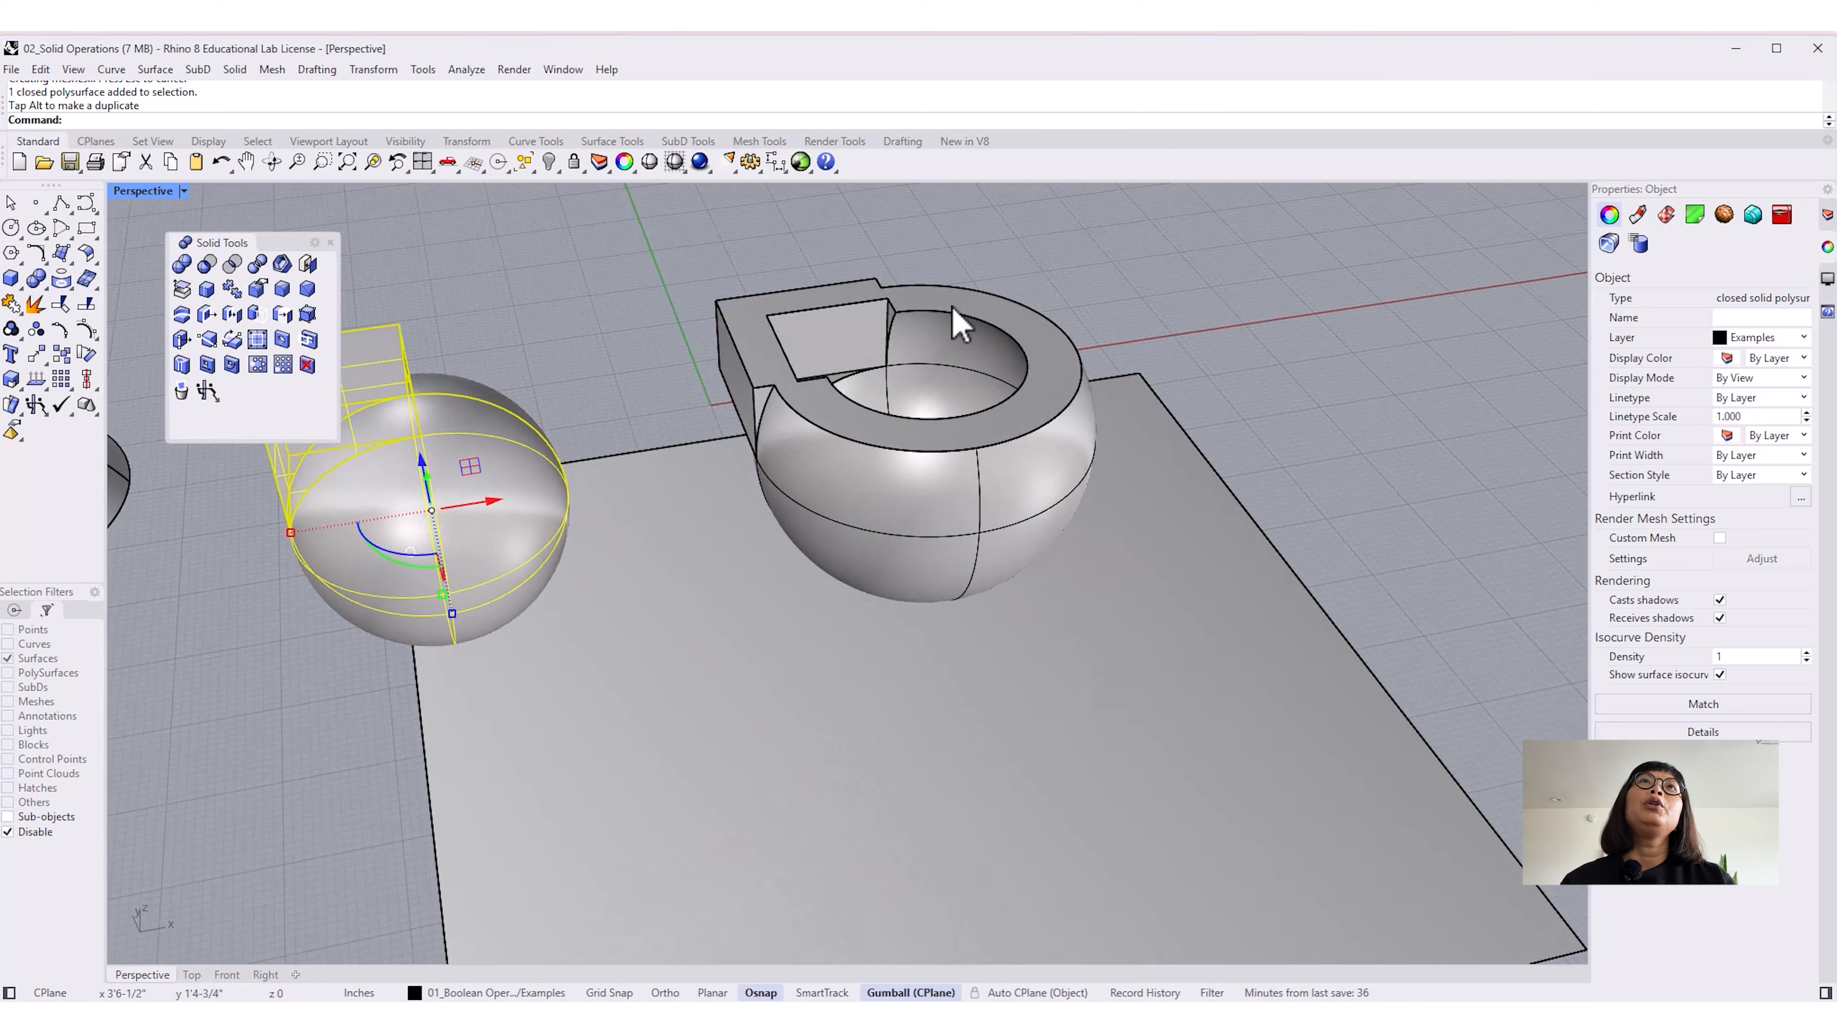
right_click_drag(1095, 550, 970, 594)
scroll(971, 591, "down", 8)
right_click_drag(1065, 638, 992, 604, "shift")
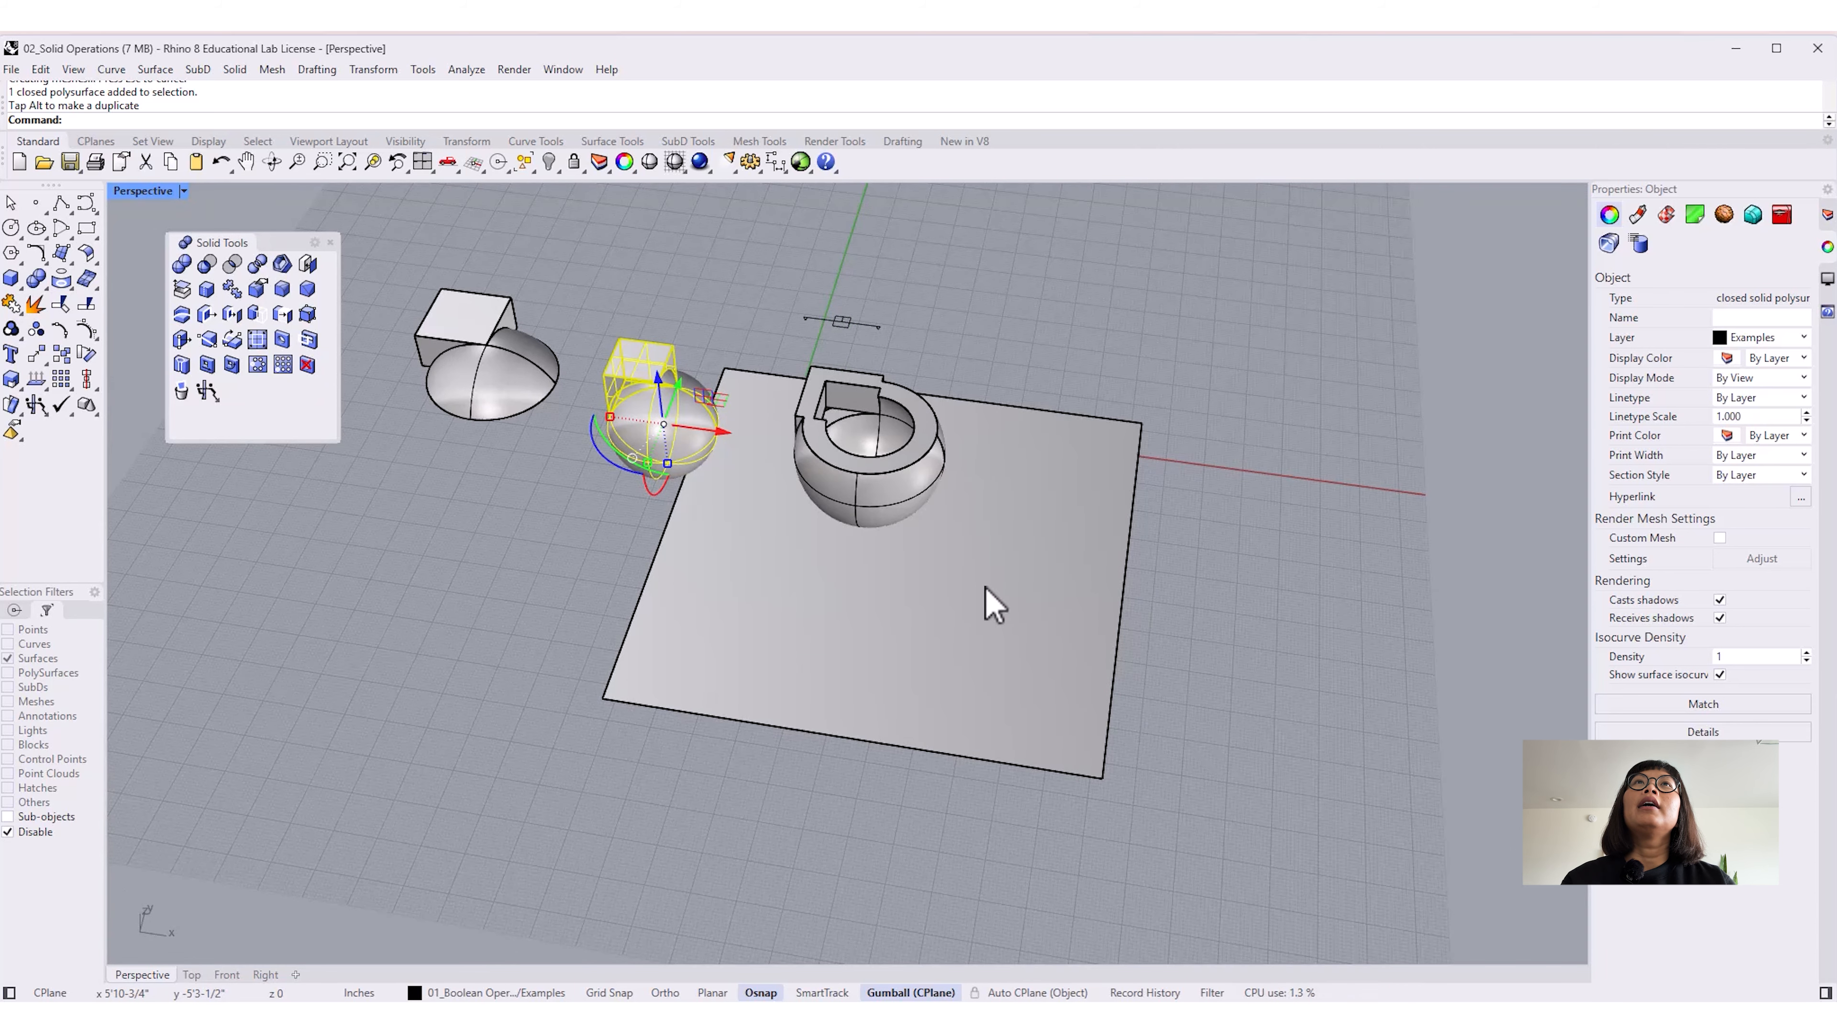
right_click_drag(1042, 587, 943, 635, "shift")
scroll(1061, 597, "down", 3)
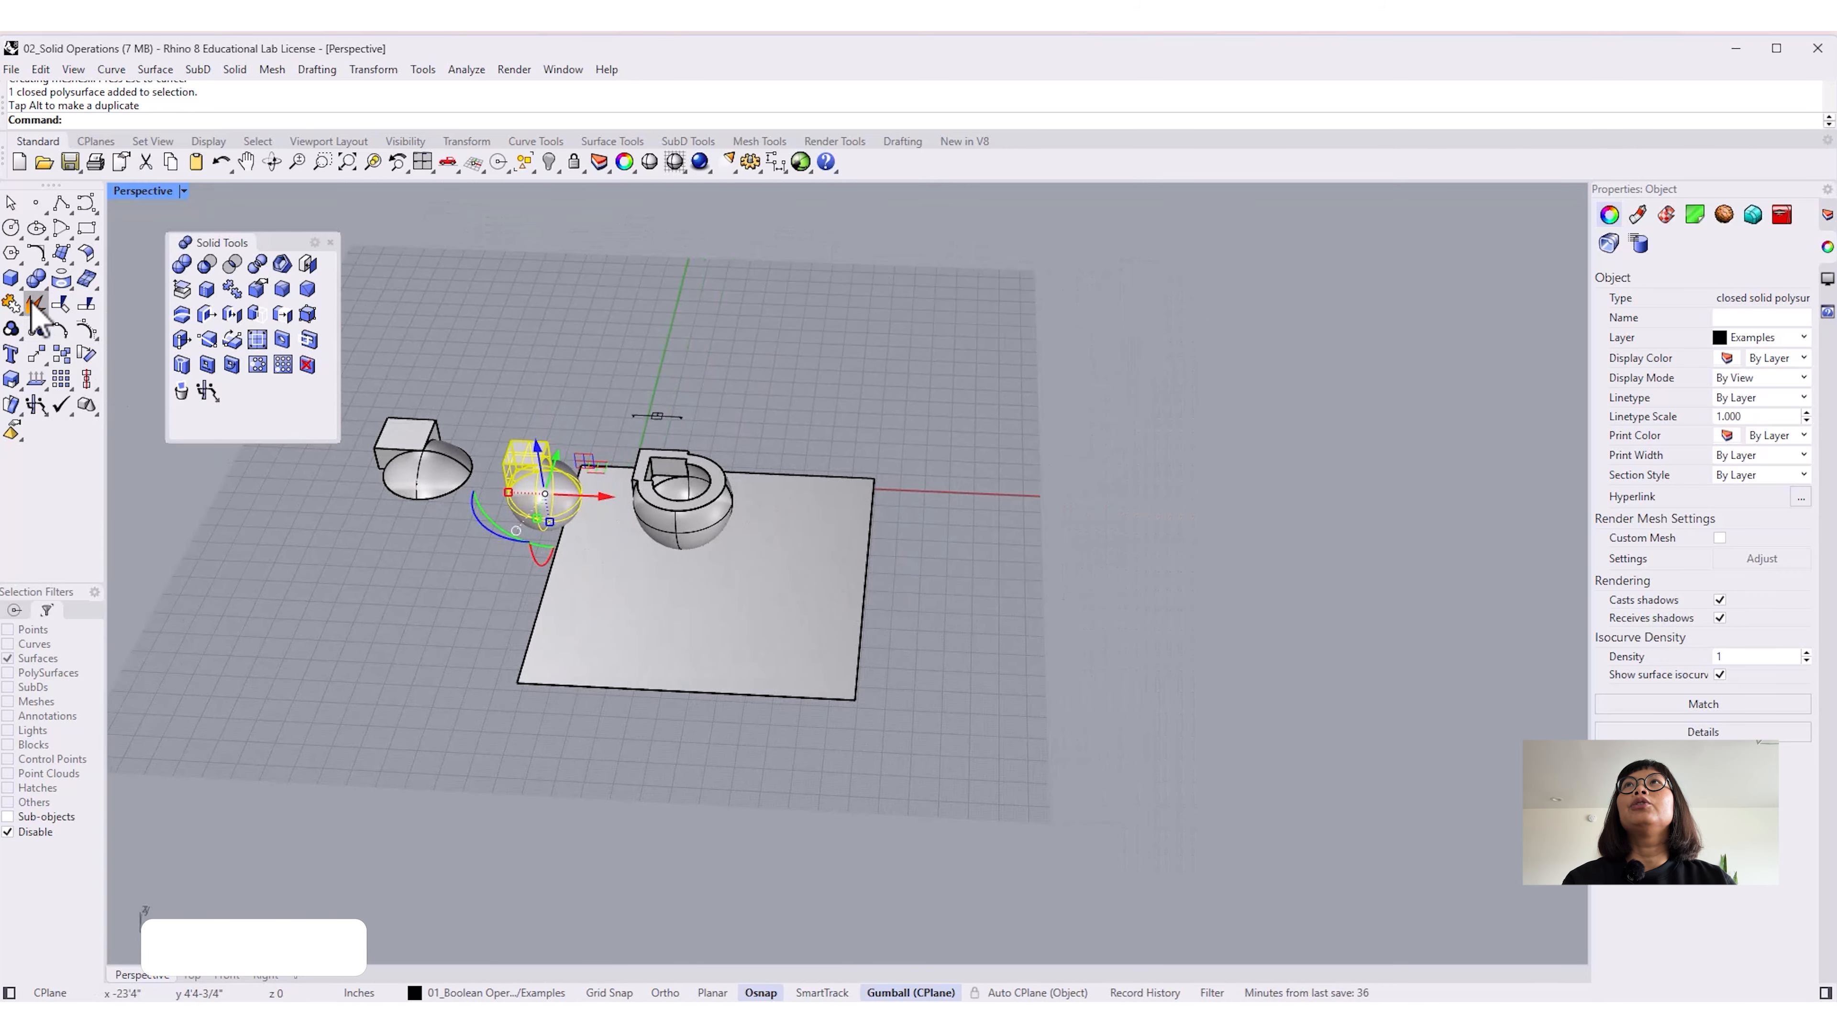
Step: Draw a new solid box on the ground plane beyond the positive X side of the planar surface
left_click(11, 278)
left_click(926, 510)
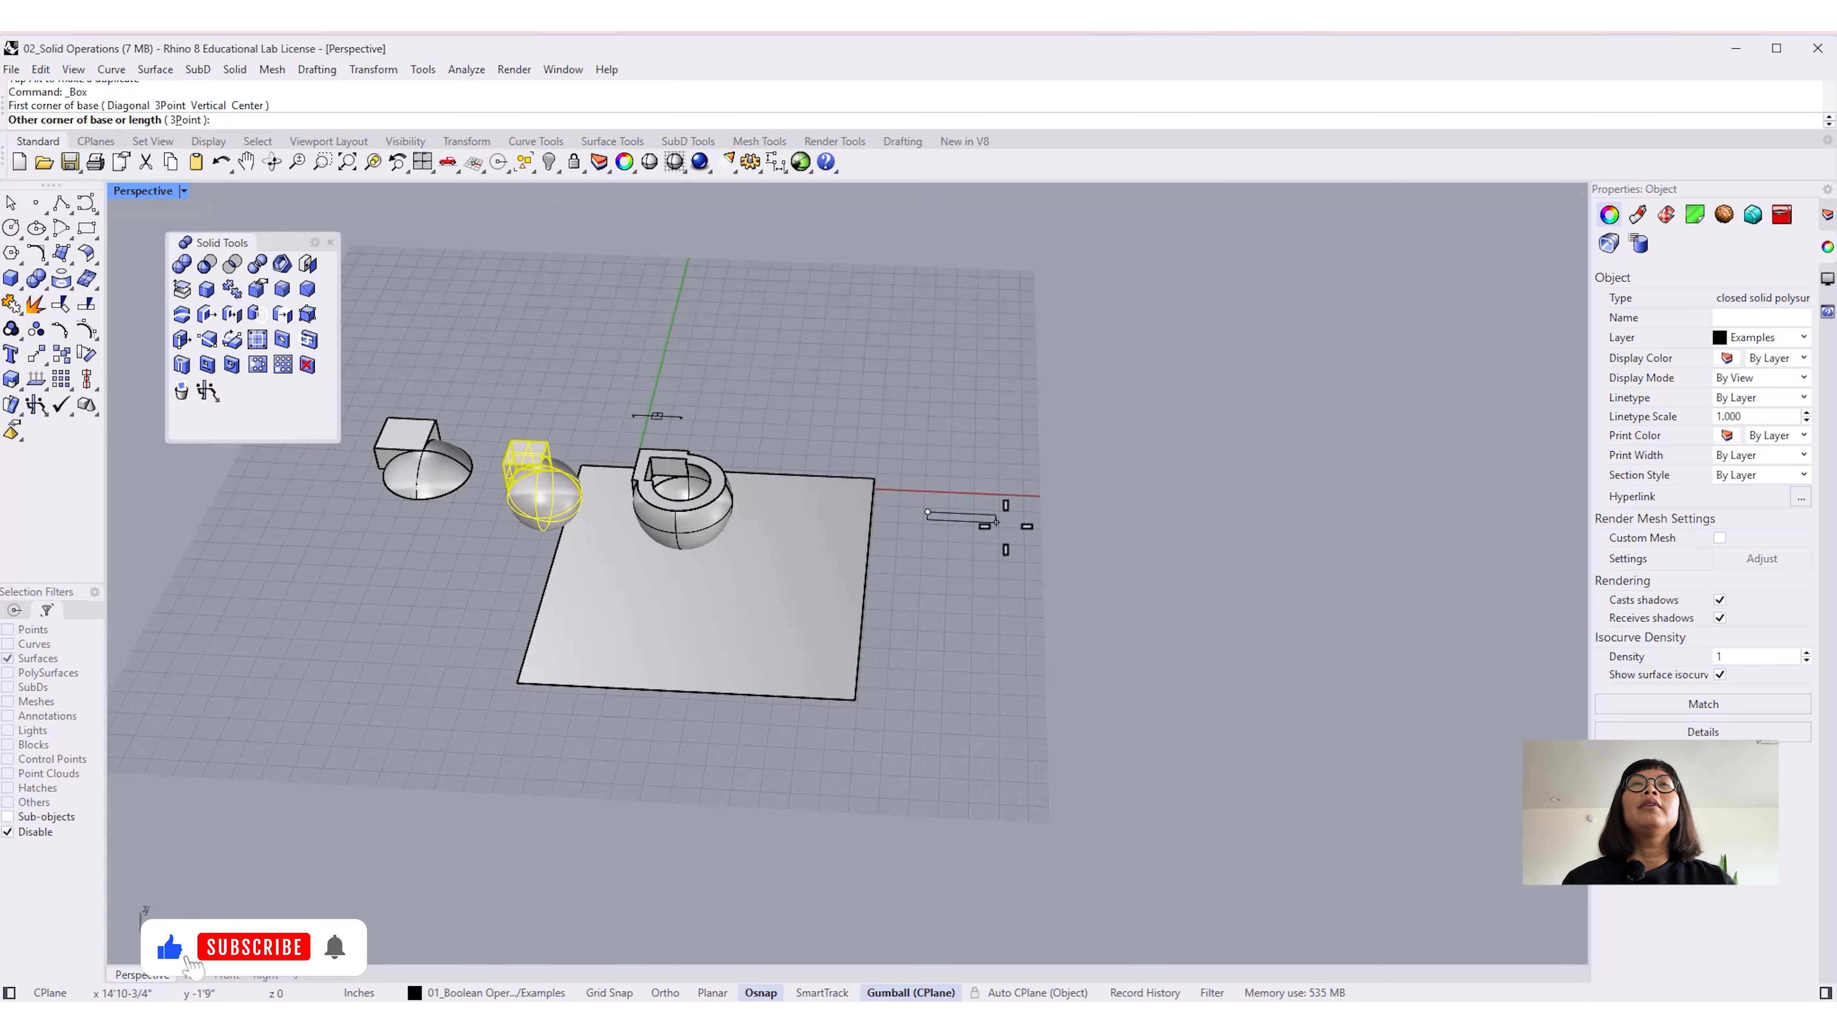
left_click(1034, 572)
left_click(1027, 499)
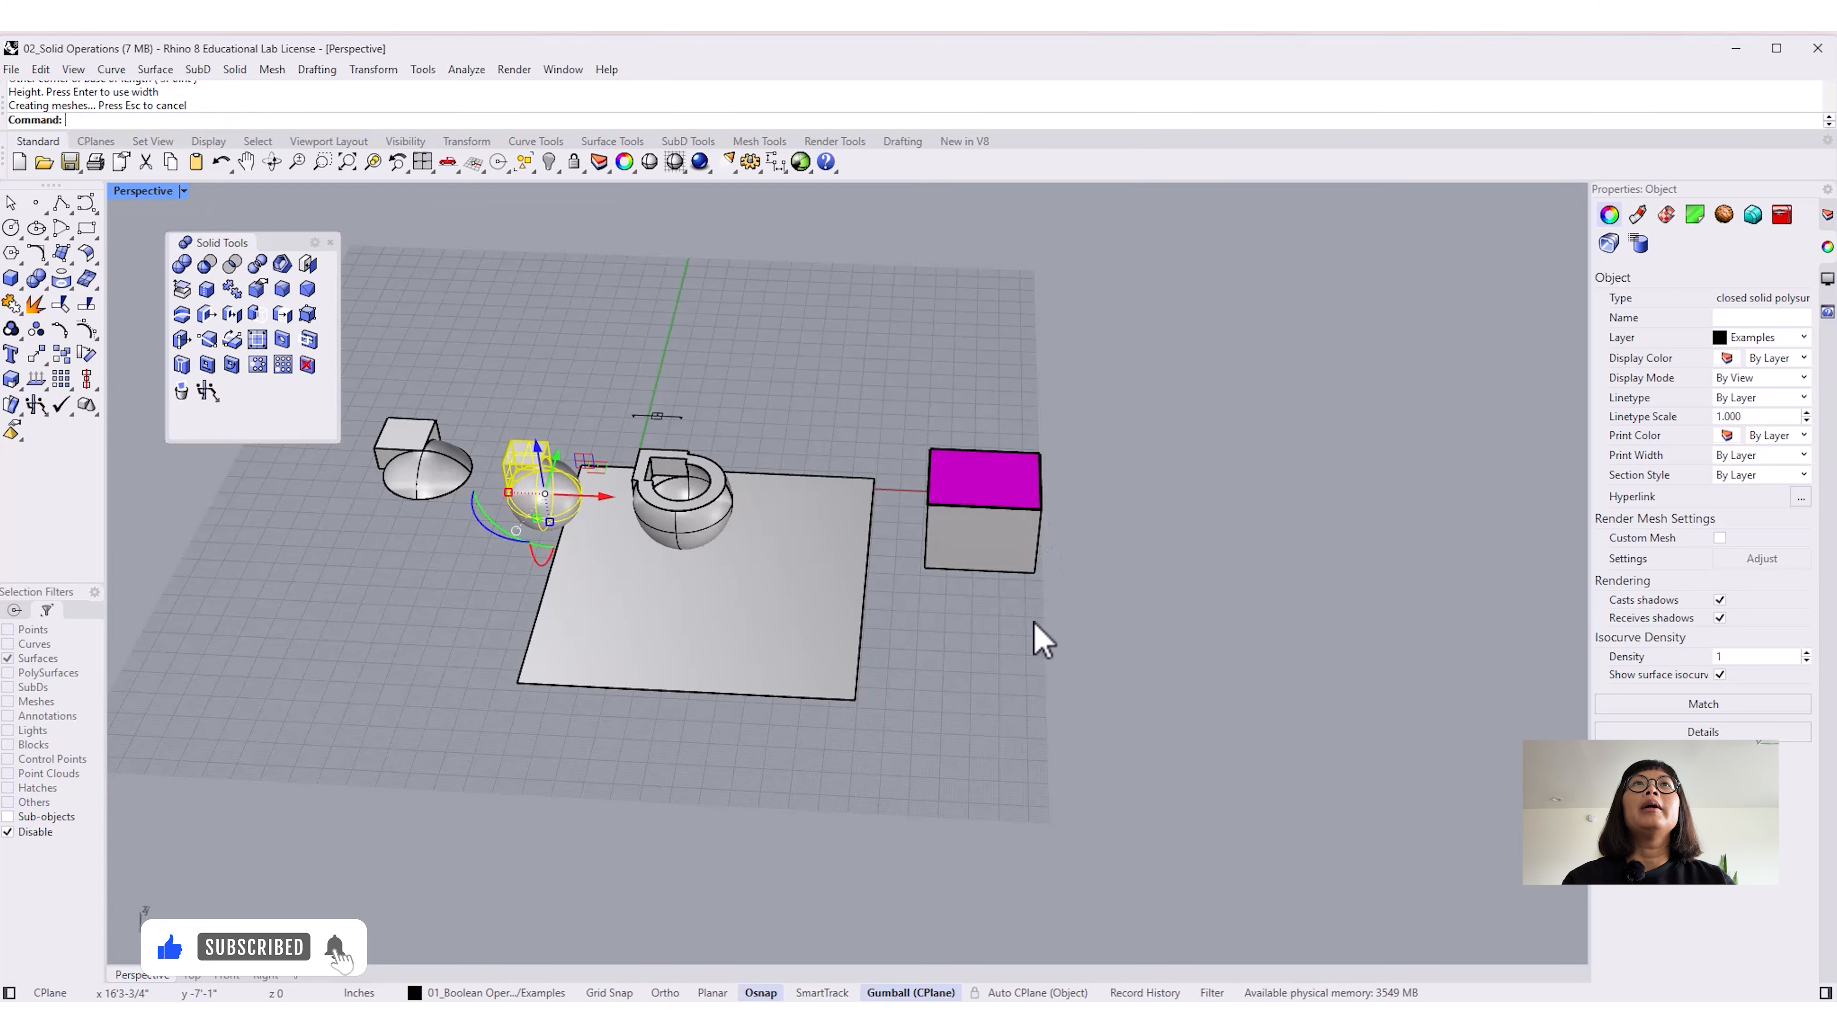
Step: Delete the clipping plane above the hollowed solid so that the new box is no longer cut
right_click_drag(1034, 621, 990, 620)
left_click(670, 407)
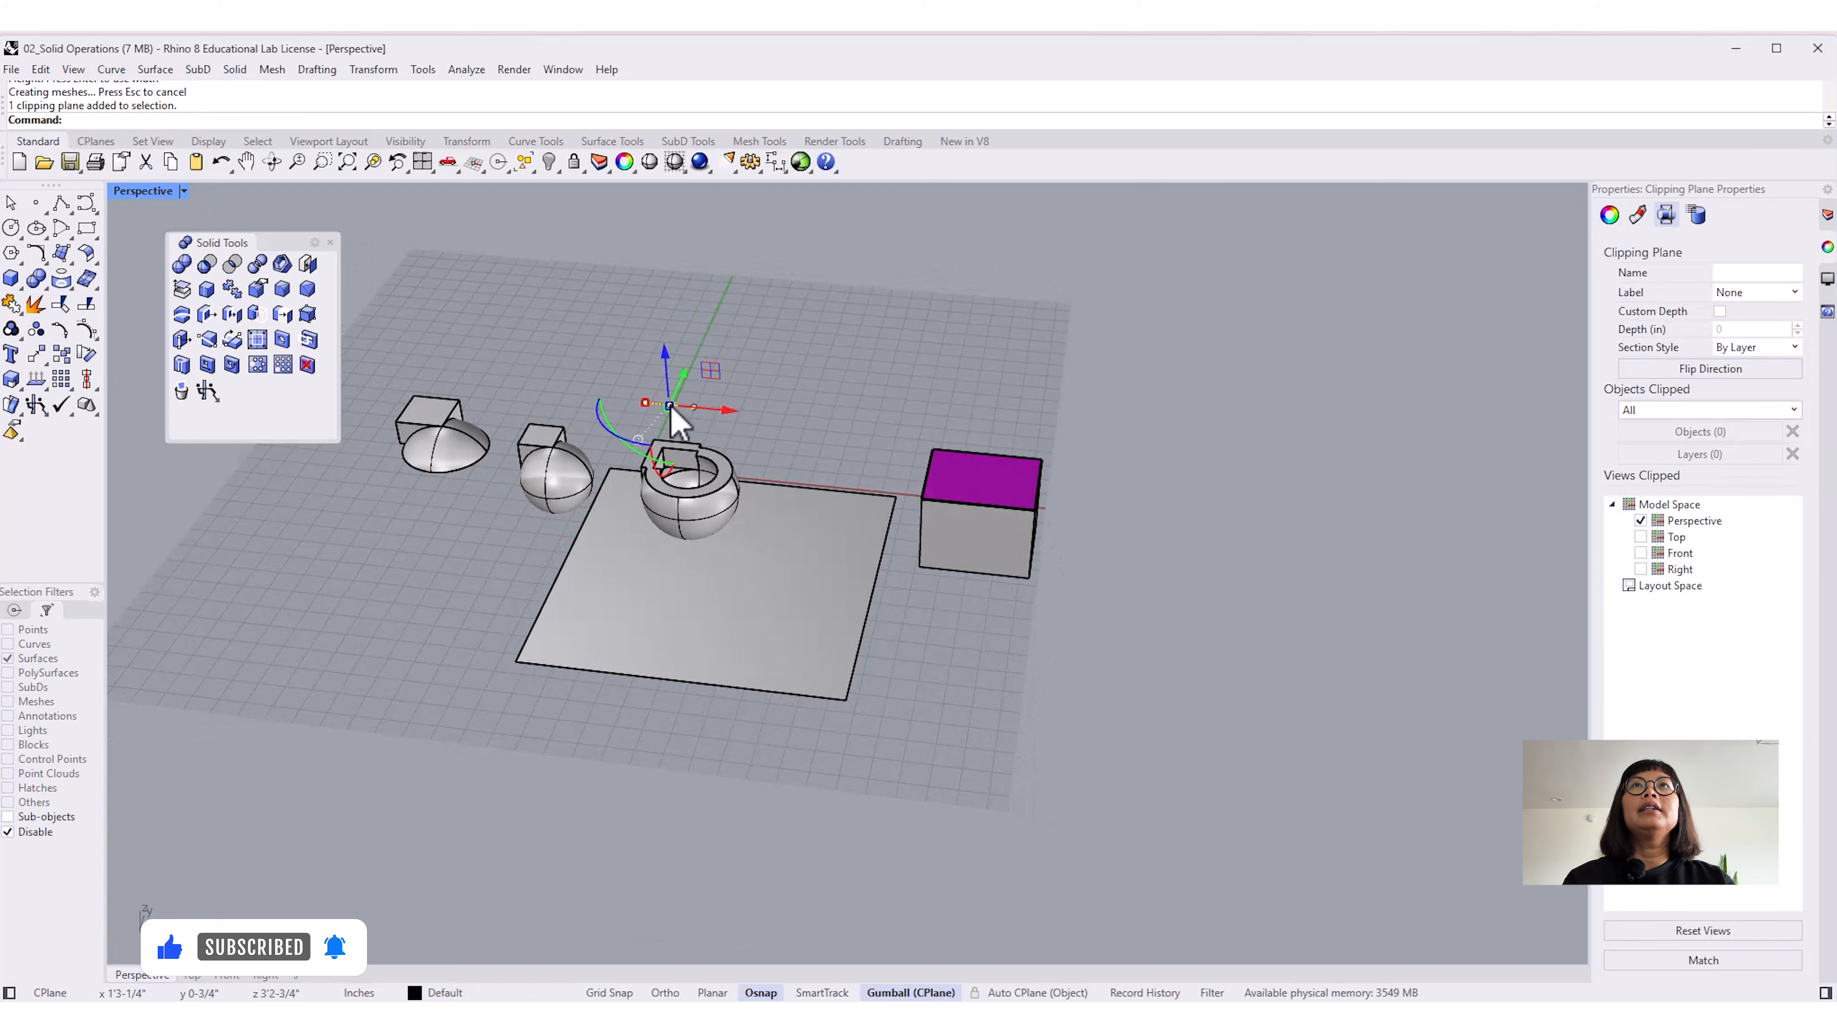
key("Delete")
Step: Shell the new box with its top face removed and a wall thickness of 4"
mouse_move(931, 589)
right_mouse_down()
mouse_move(973, 514)
mouse_move(966, 621)
mouse_move(1025, 639)
mouse_move(951, 541)
mouse_move(955, 615)
right_mouse_up()
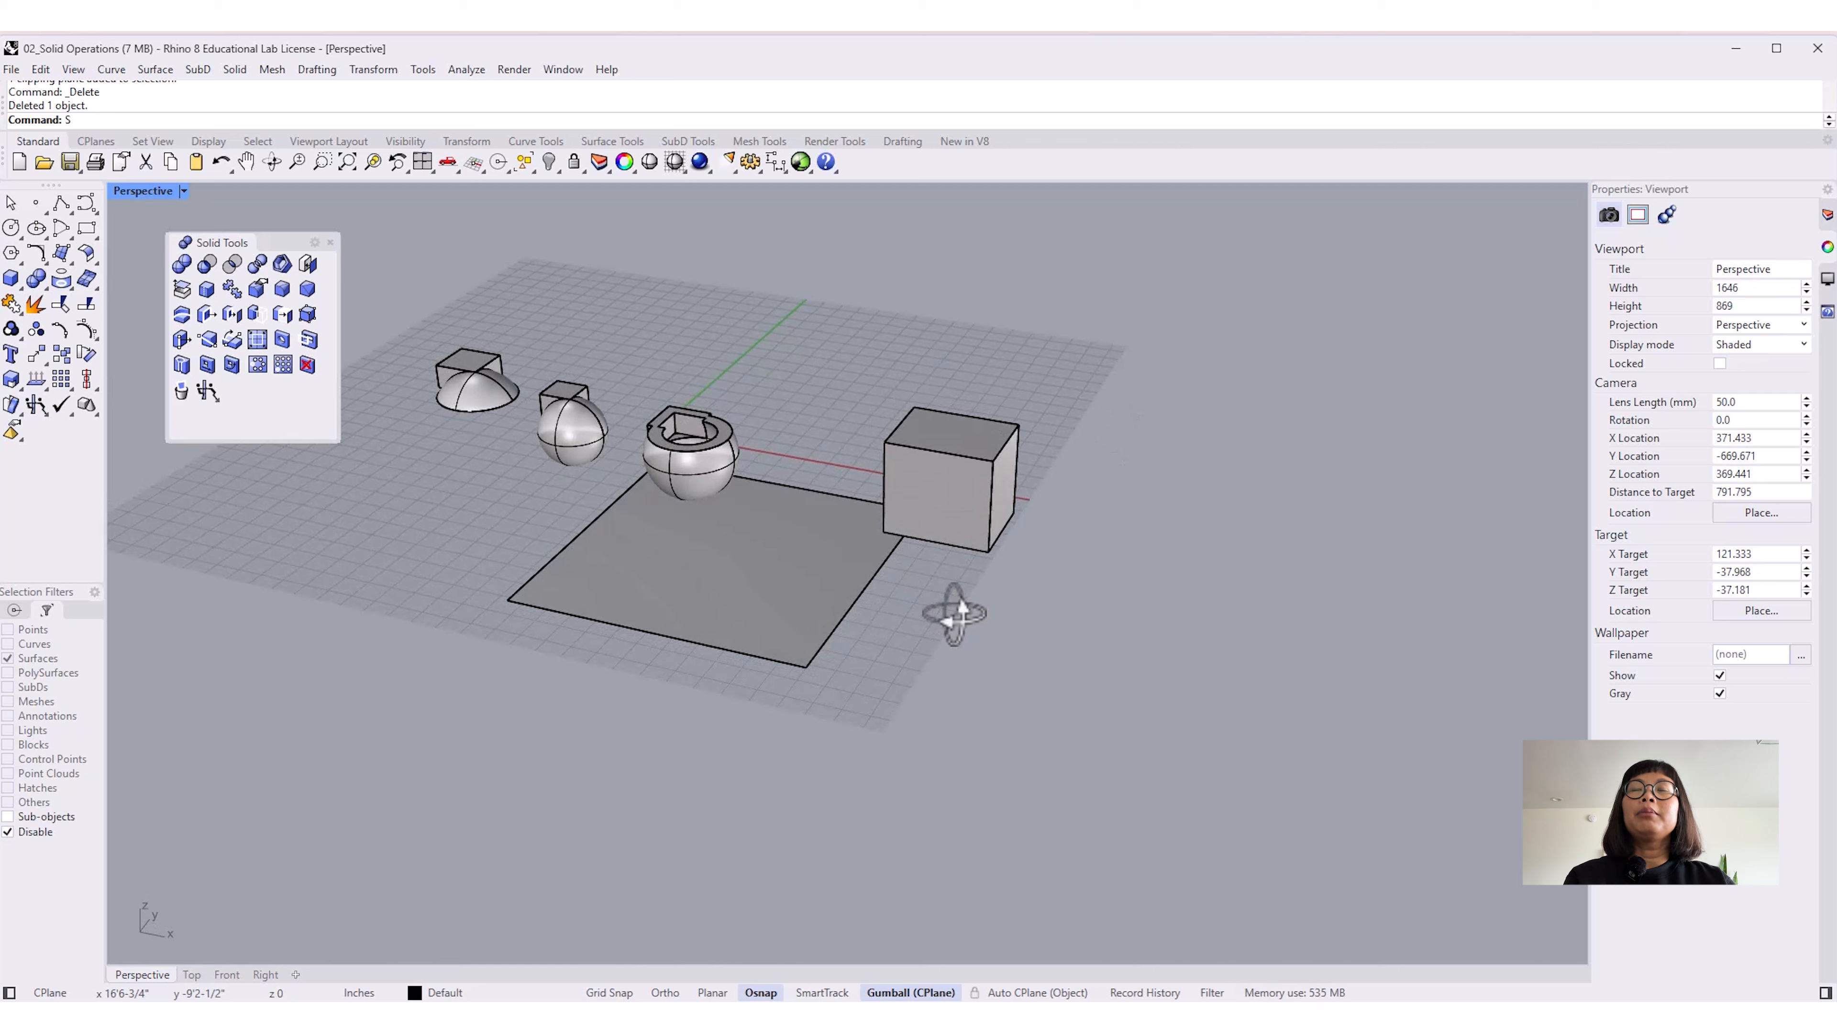
type("hell")
key("Return")
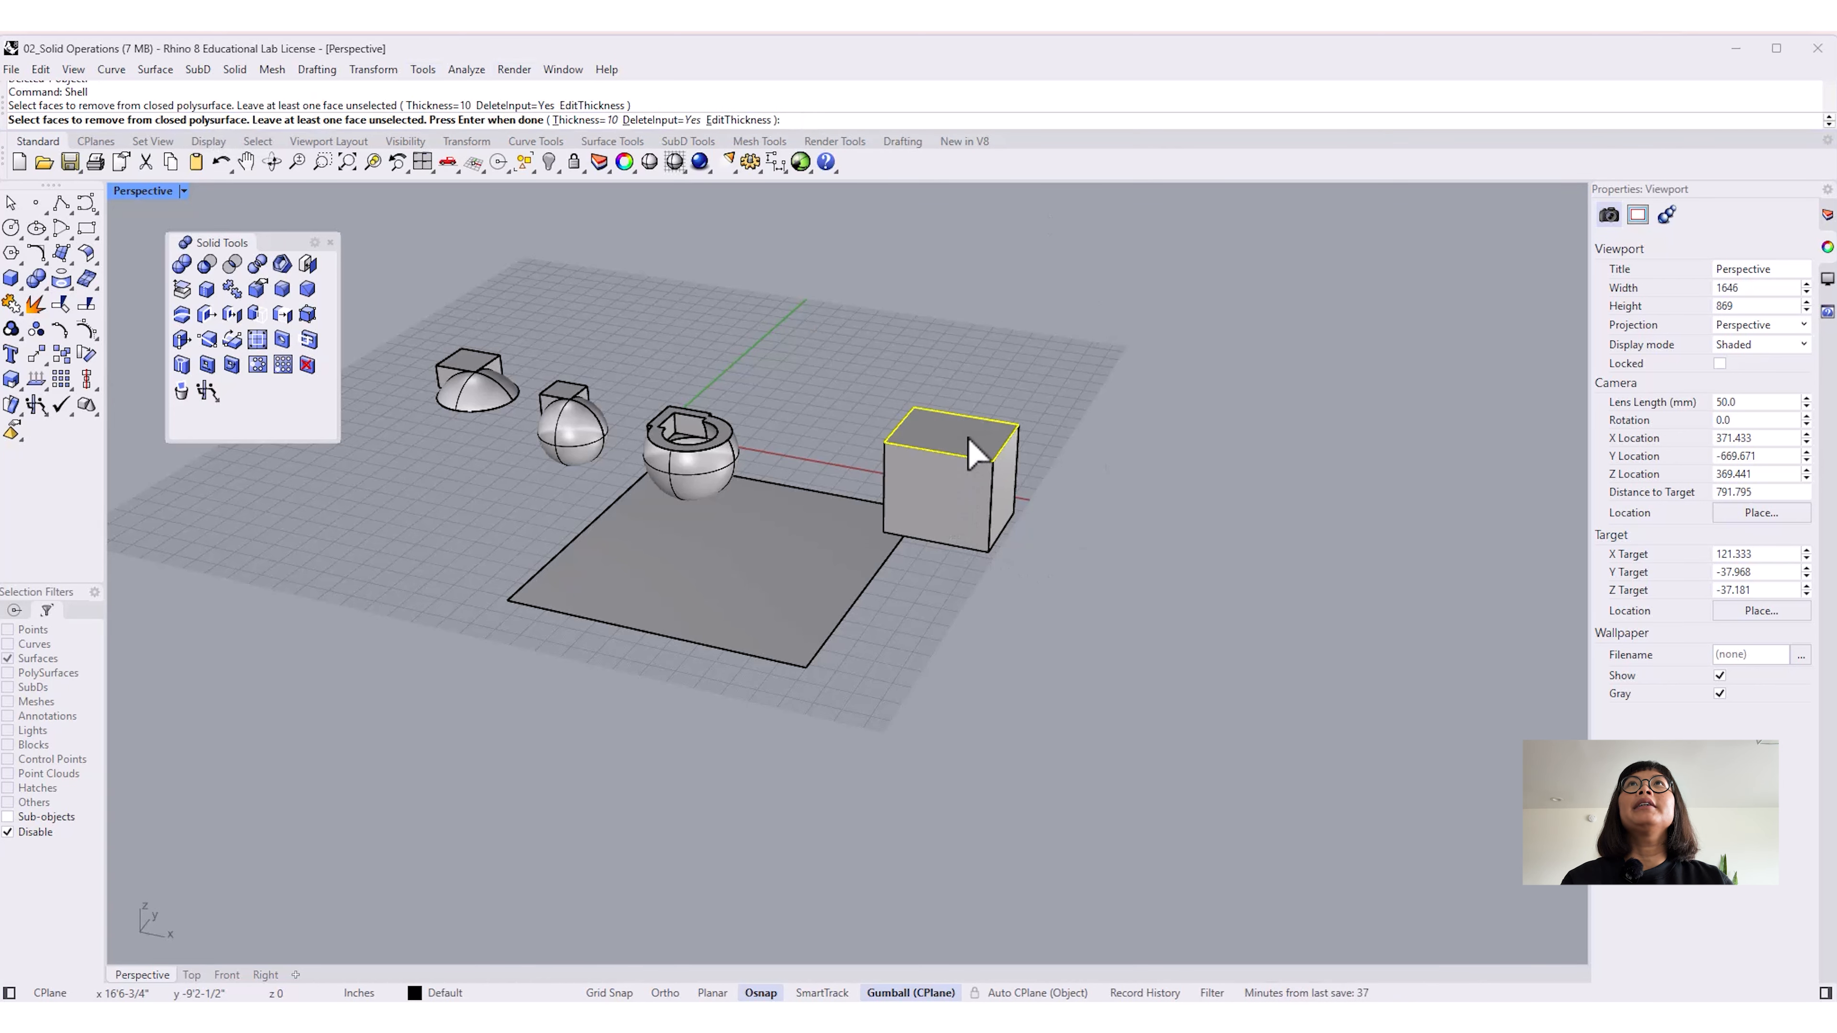
left_click(586, 121)
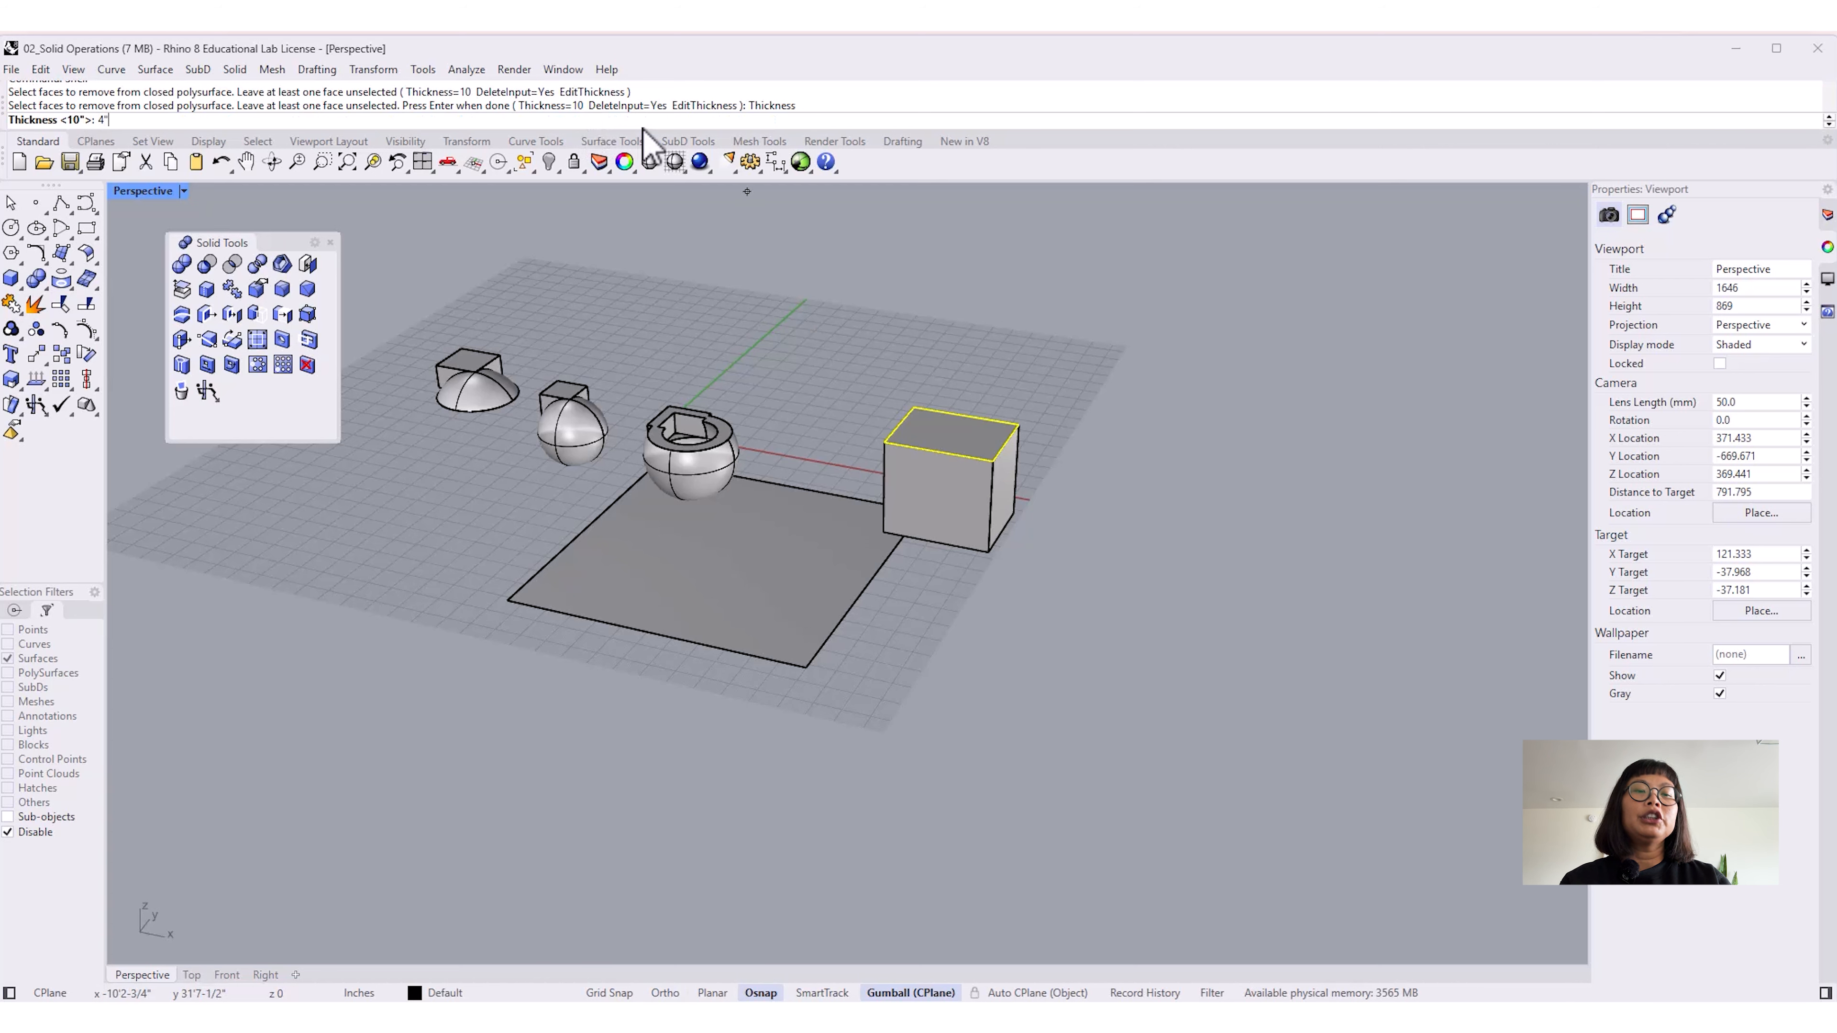
type("4\"")
key("Return")
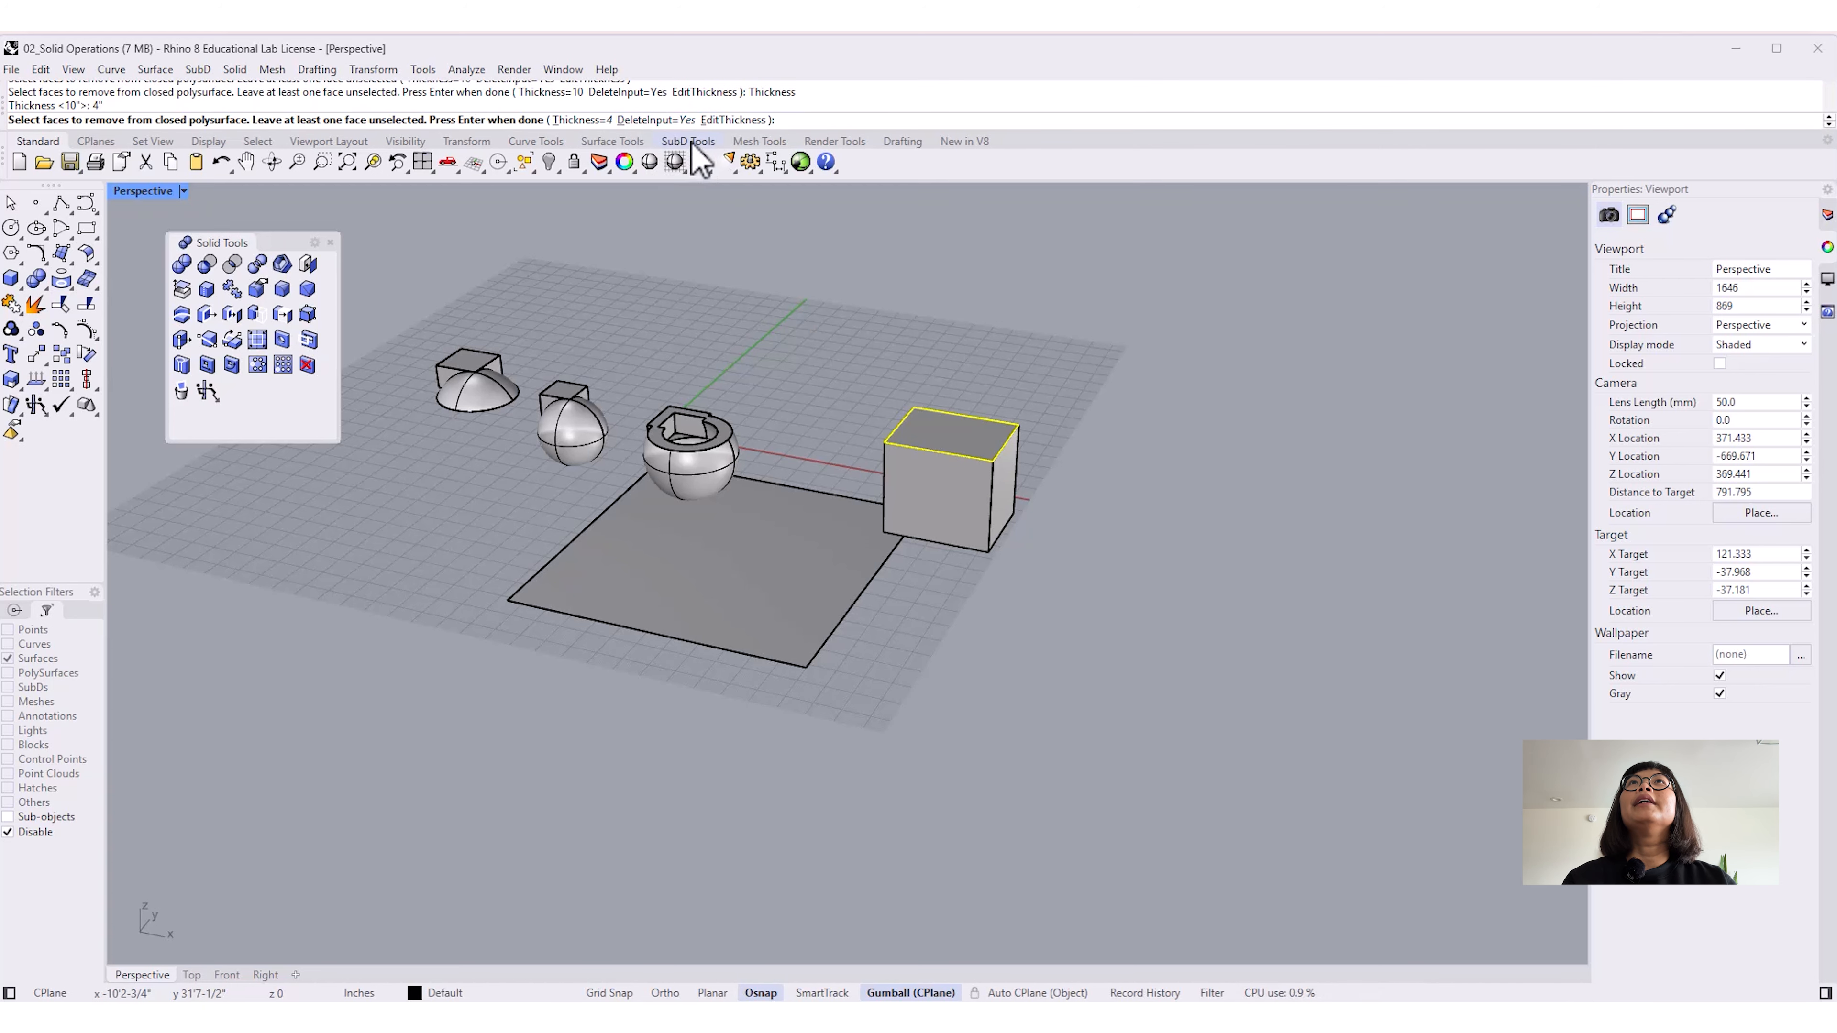
right_click_drag(987, 615, 905, 662)
right_click(1003, 624)
scroll(911, 666, "up", 8)
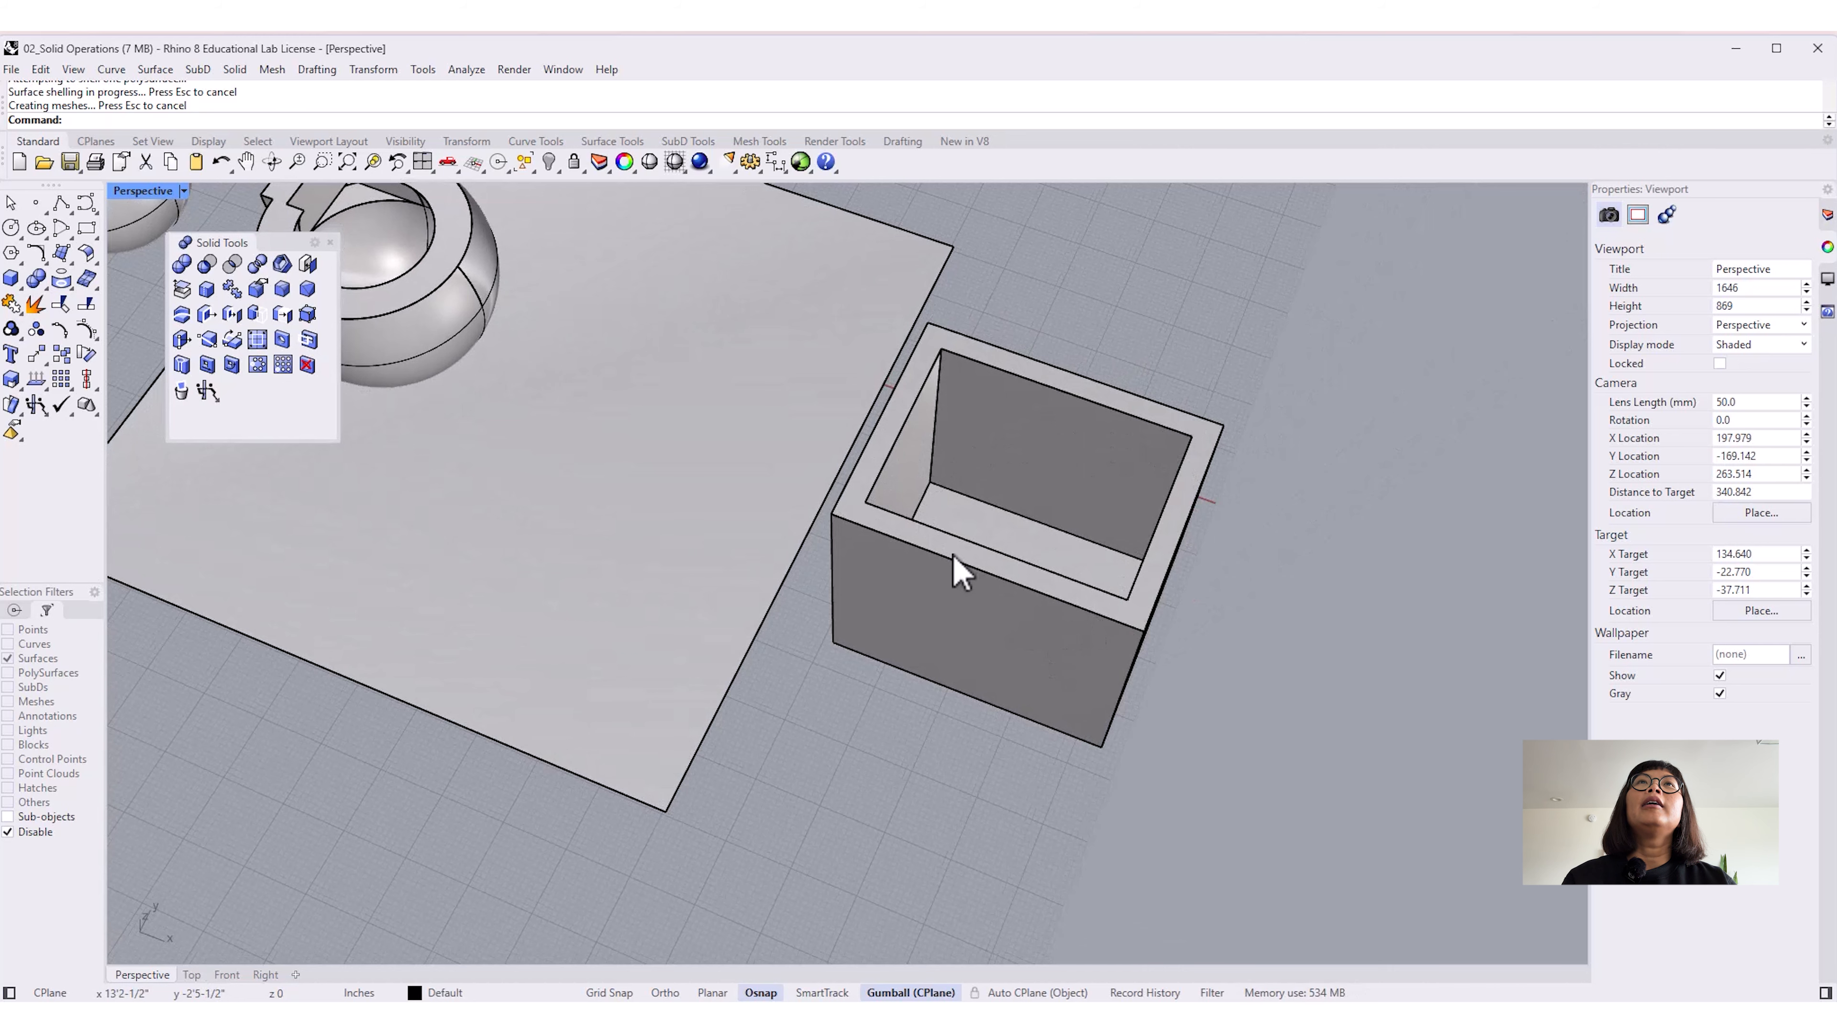
right_click_drag(971, 647, 1037, 669)
Step: Undo the shell on the box
key("ctrl+z")
right_click_drag(1004, 744, 998, 701)
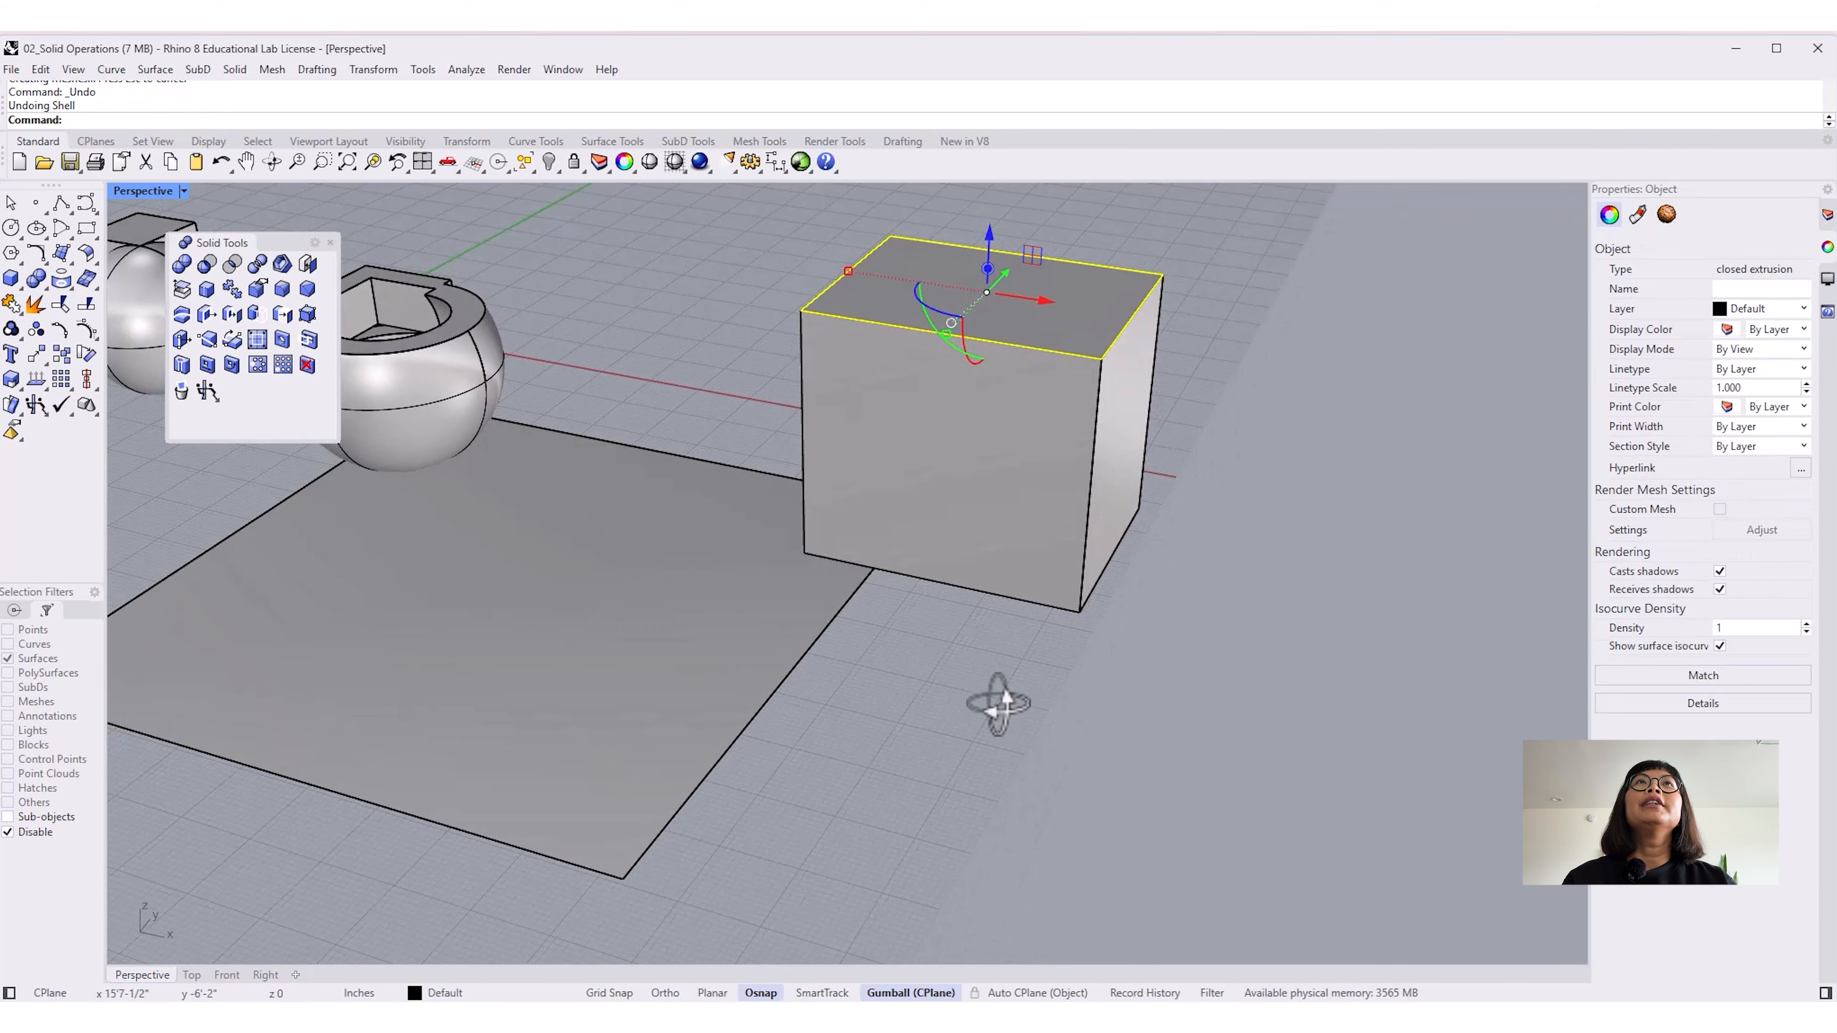
Step: Shell the box again with its front face and the adjacent positive X side face removed
left_click(989, 690)
right_click(1031, 701)
left_click(990, 566)
left_click(1123, 508)
right_click(1195, 624)
right_click_drag(1052, 781, 1059, 706)
scroll(1059, 706, "down", 6)
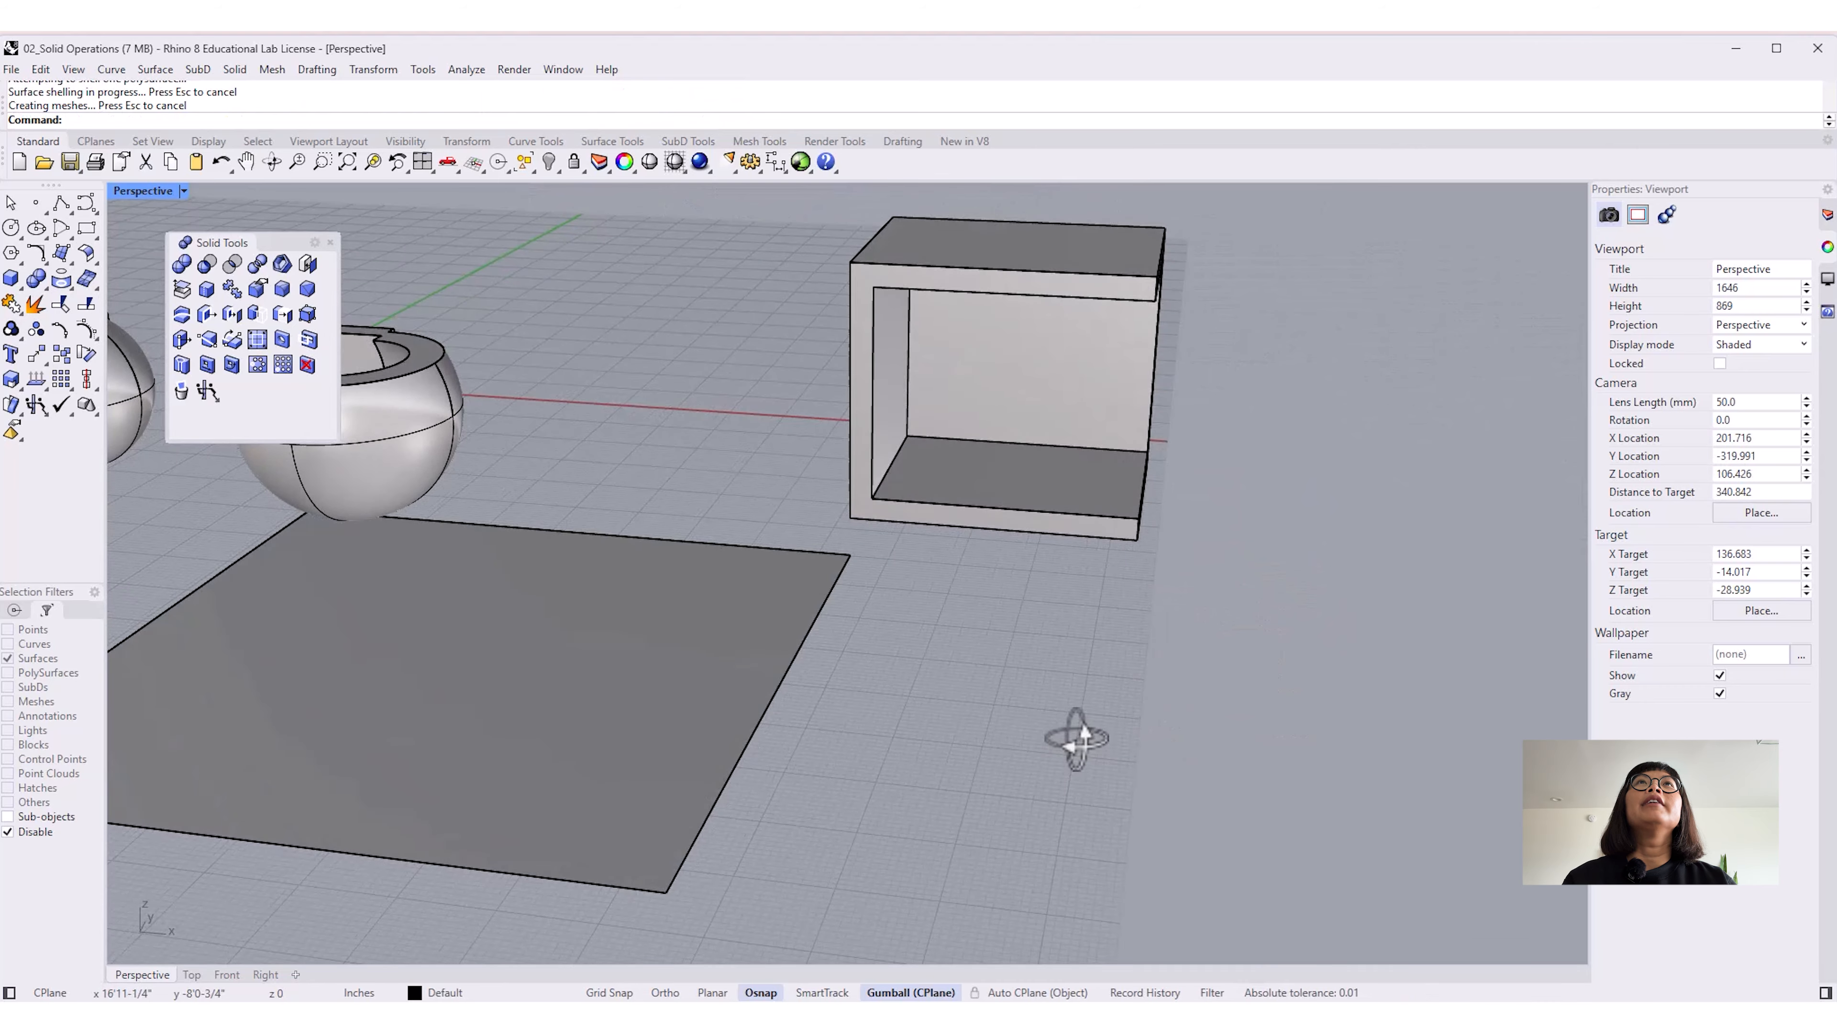
right_click_drag(1030, 761, 993, 743)
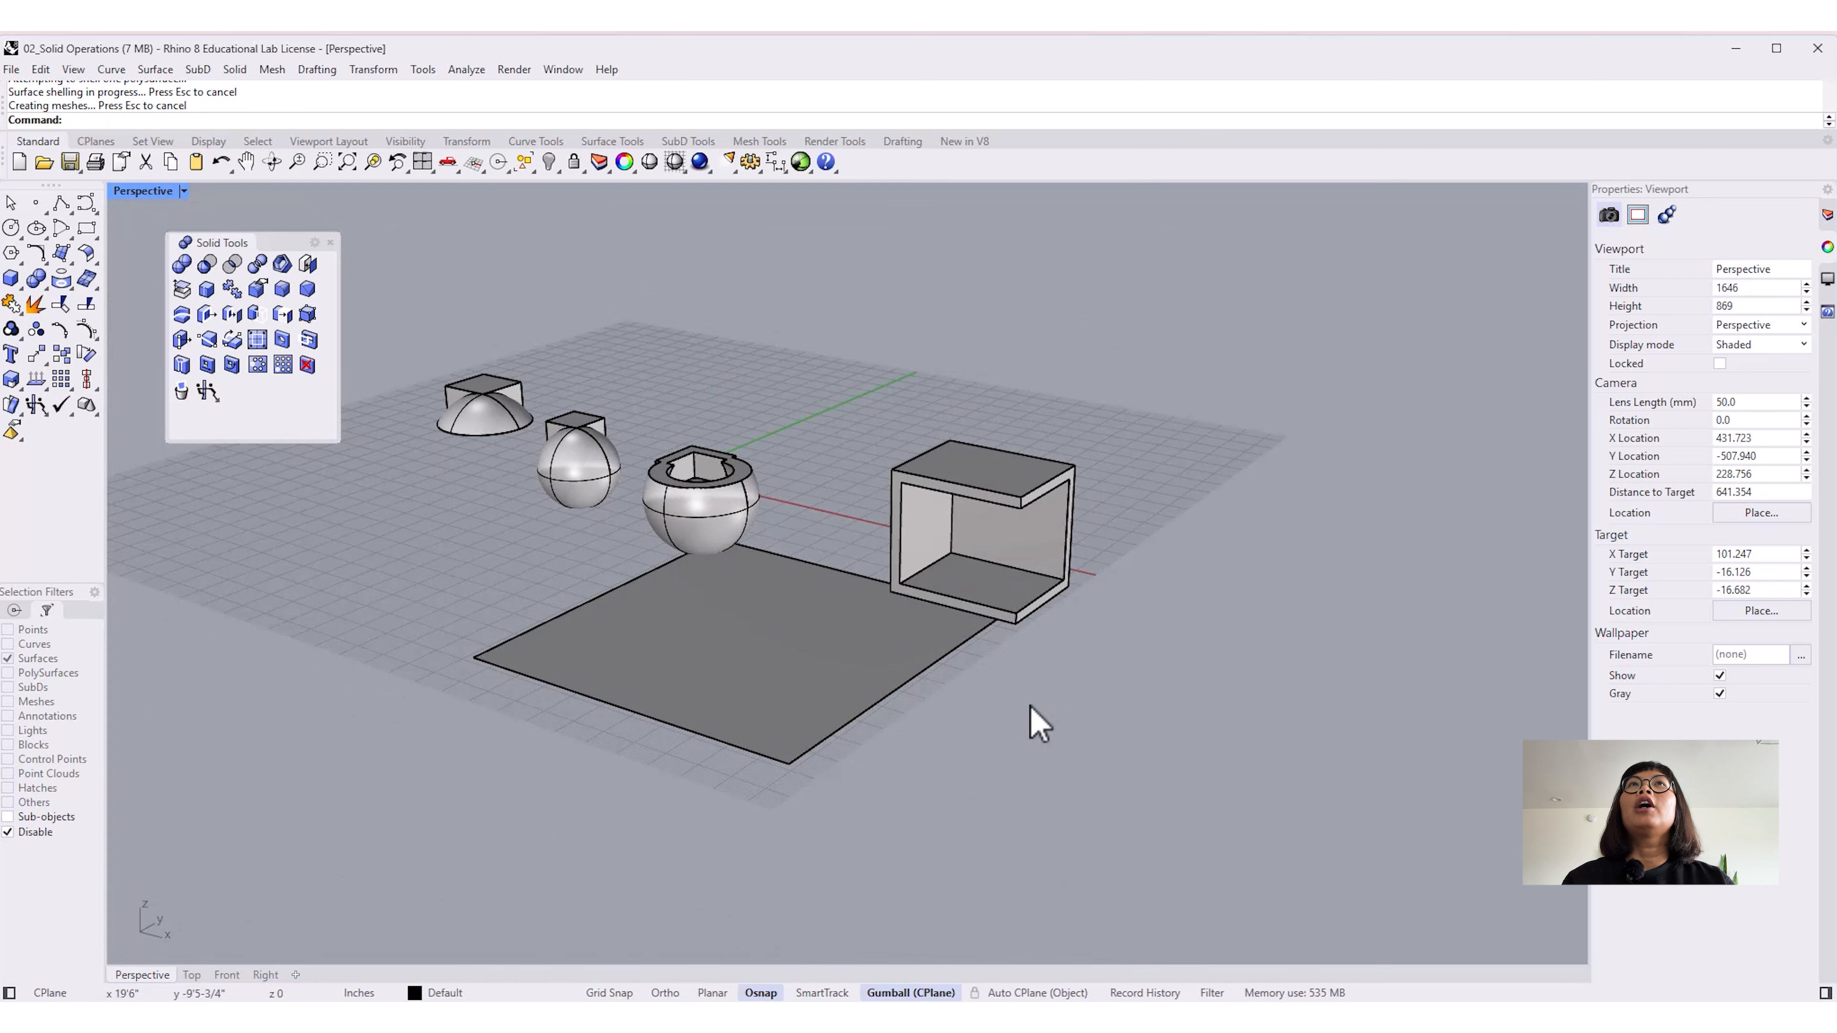
Step: Delete all the objects in the scene, including the shelled box, the sphere solids and the planar surface
left_click(985, 492)
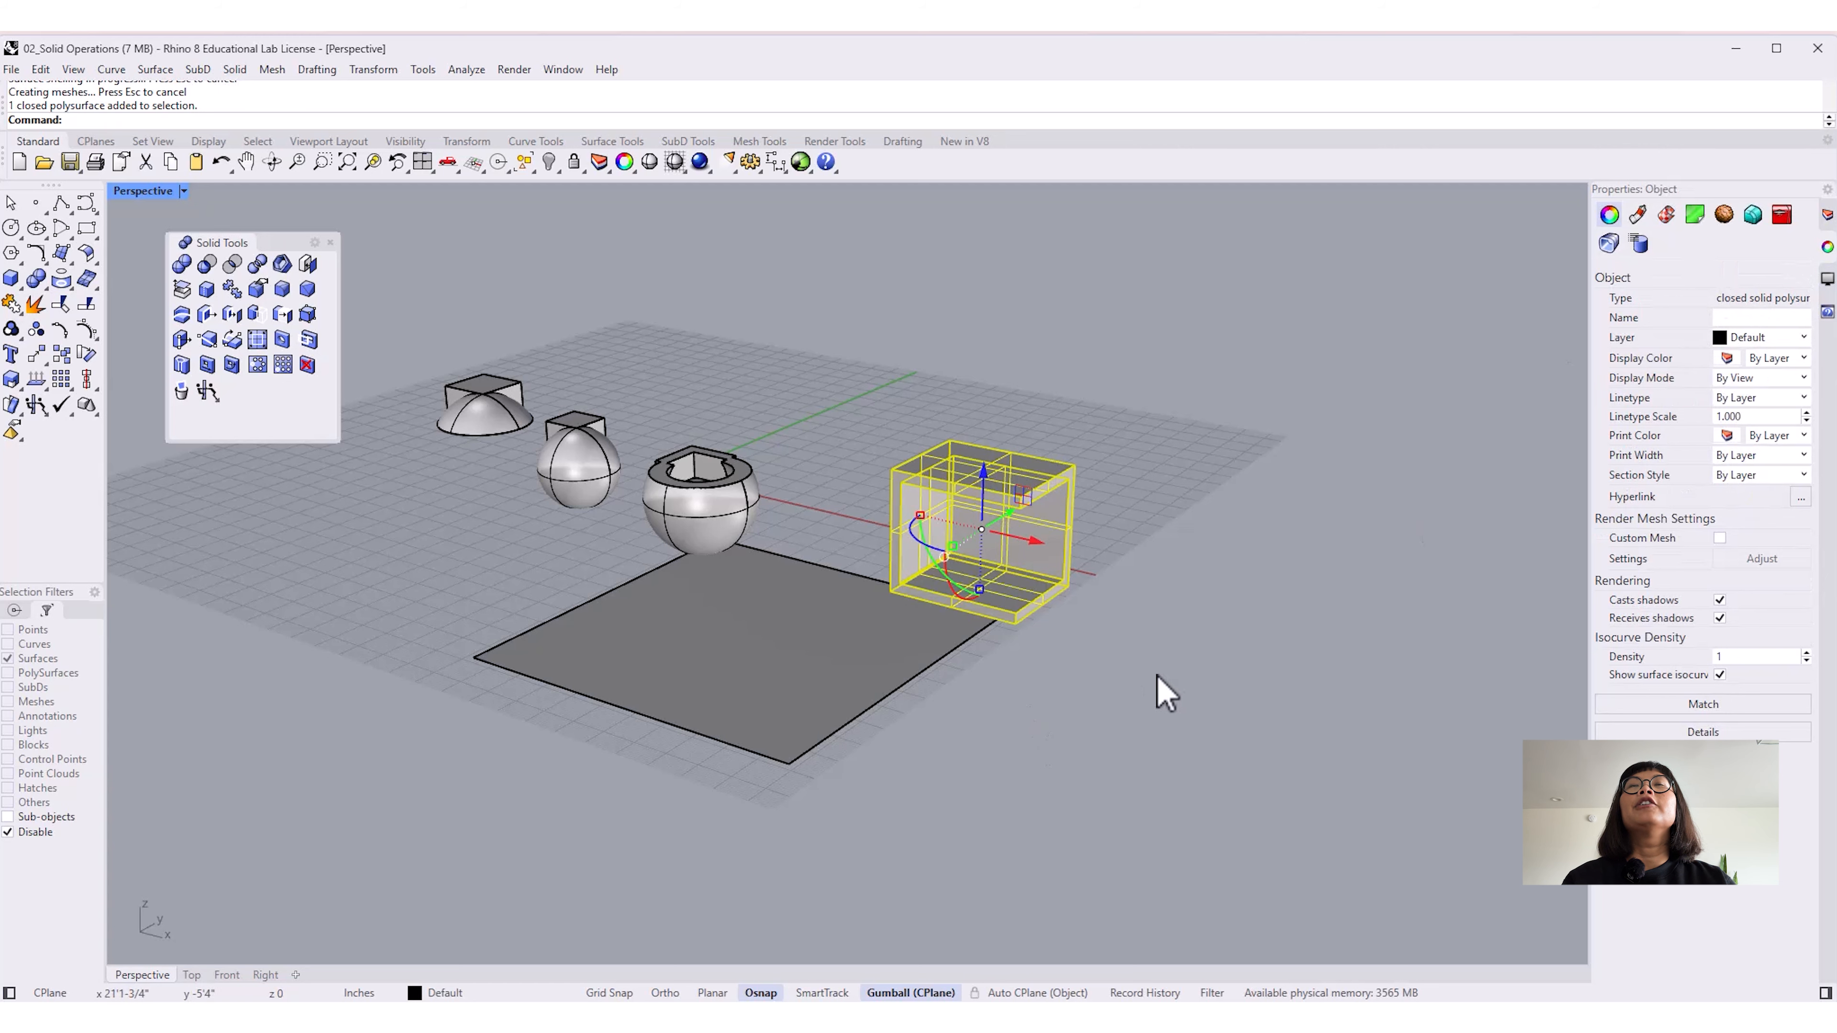
right_click_drag(1038, 678, 962, 744)
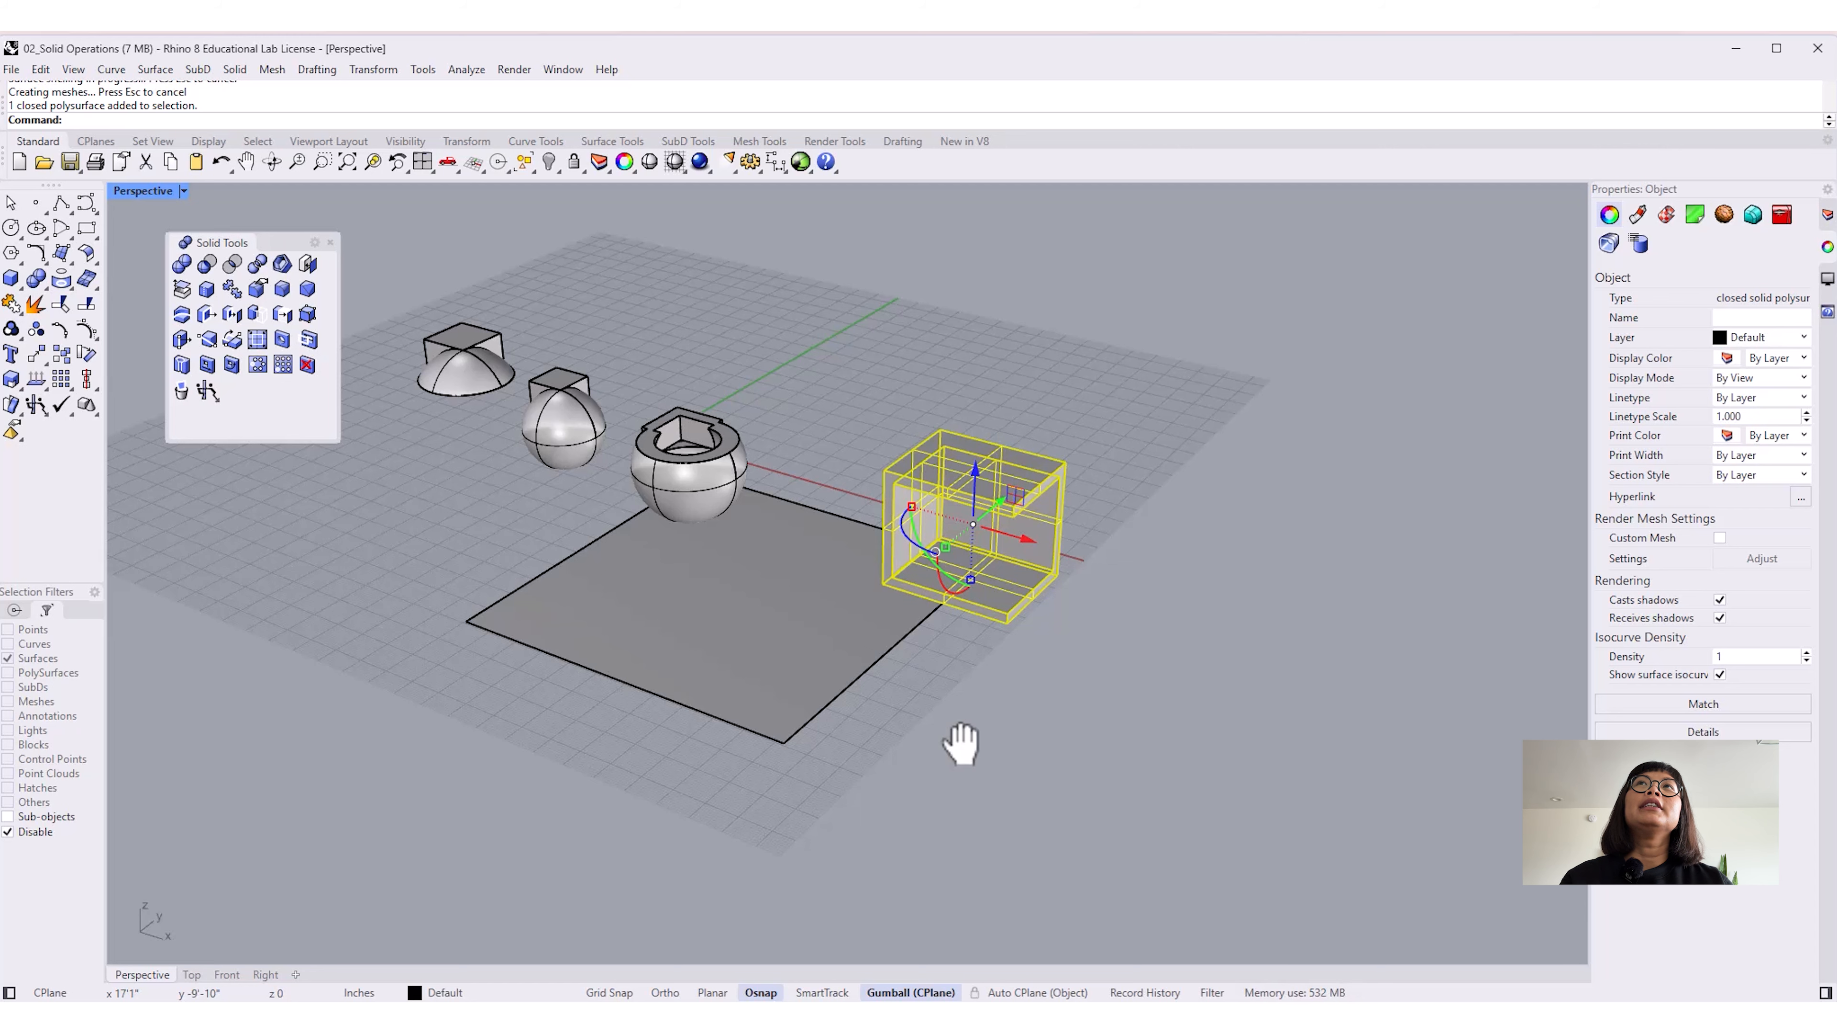
right_click_drag(935, 751, 933, 695)
scroll(1007, 716, "down", 9)
right_click_drag(932, 695, 931, 724)
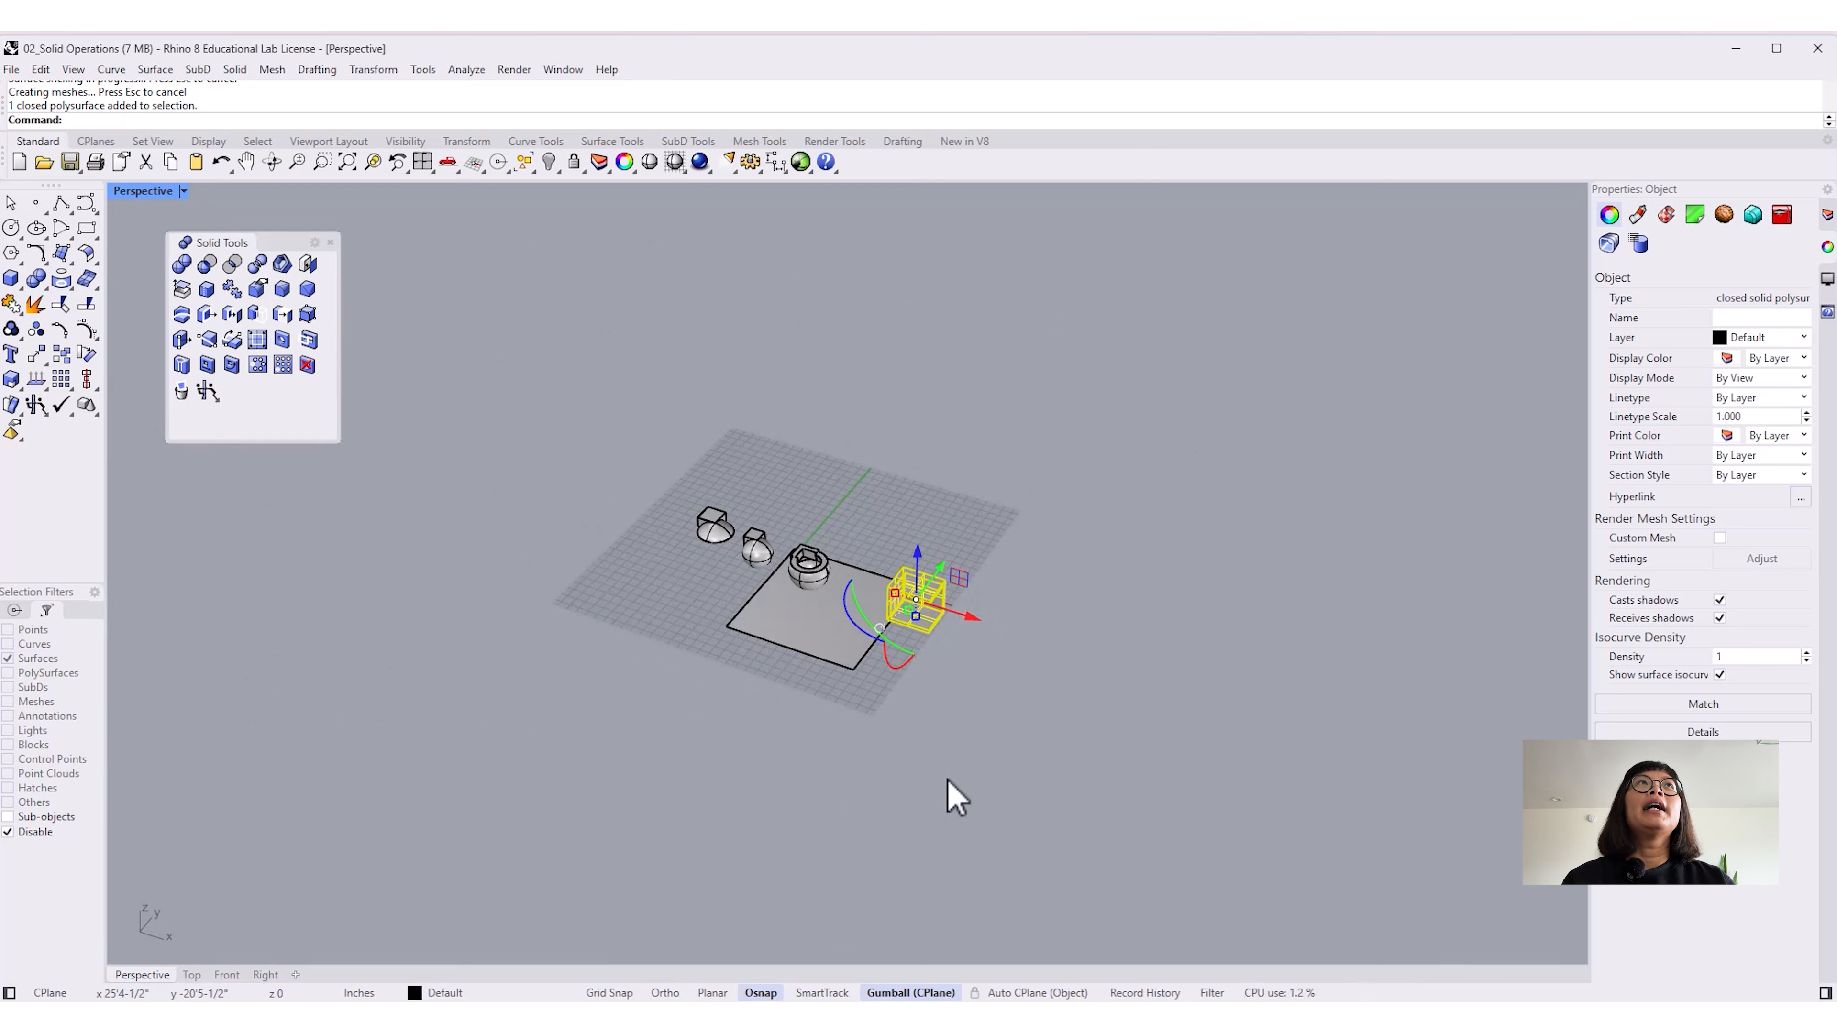
right_click_drag(951, 796, 1036, 799)
key("Escape")
key("ctrl+a")
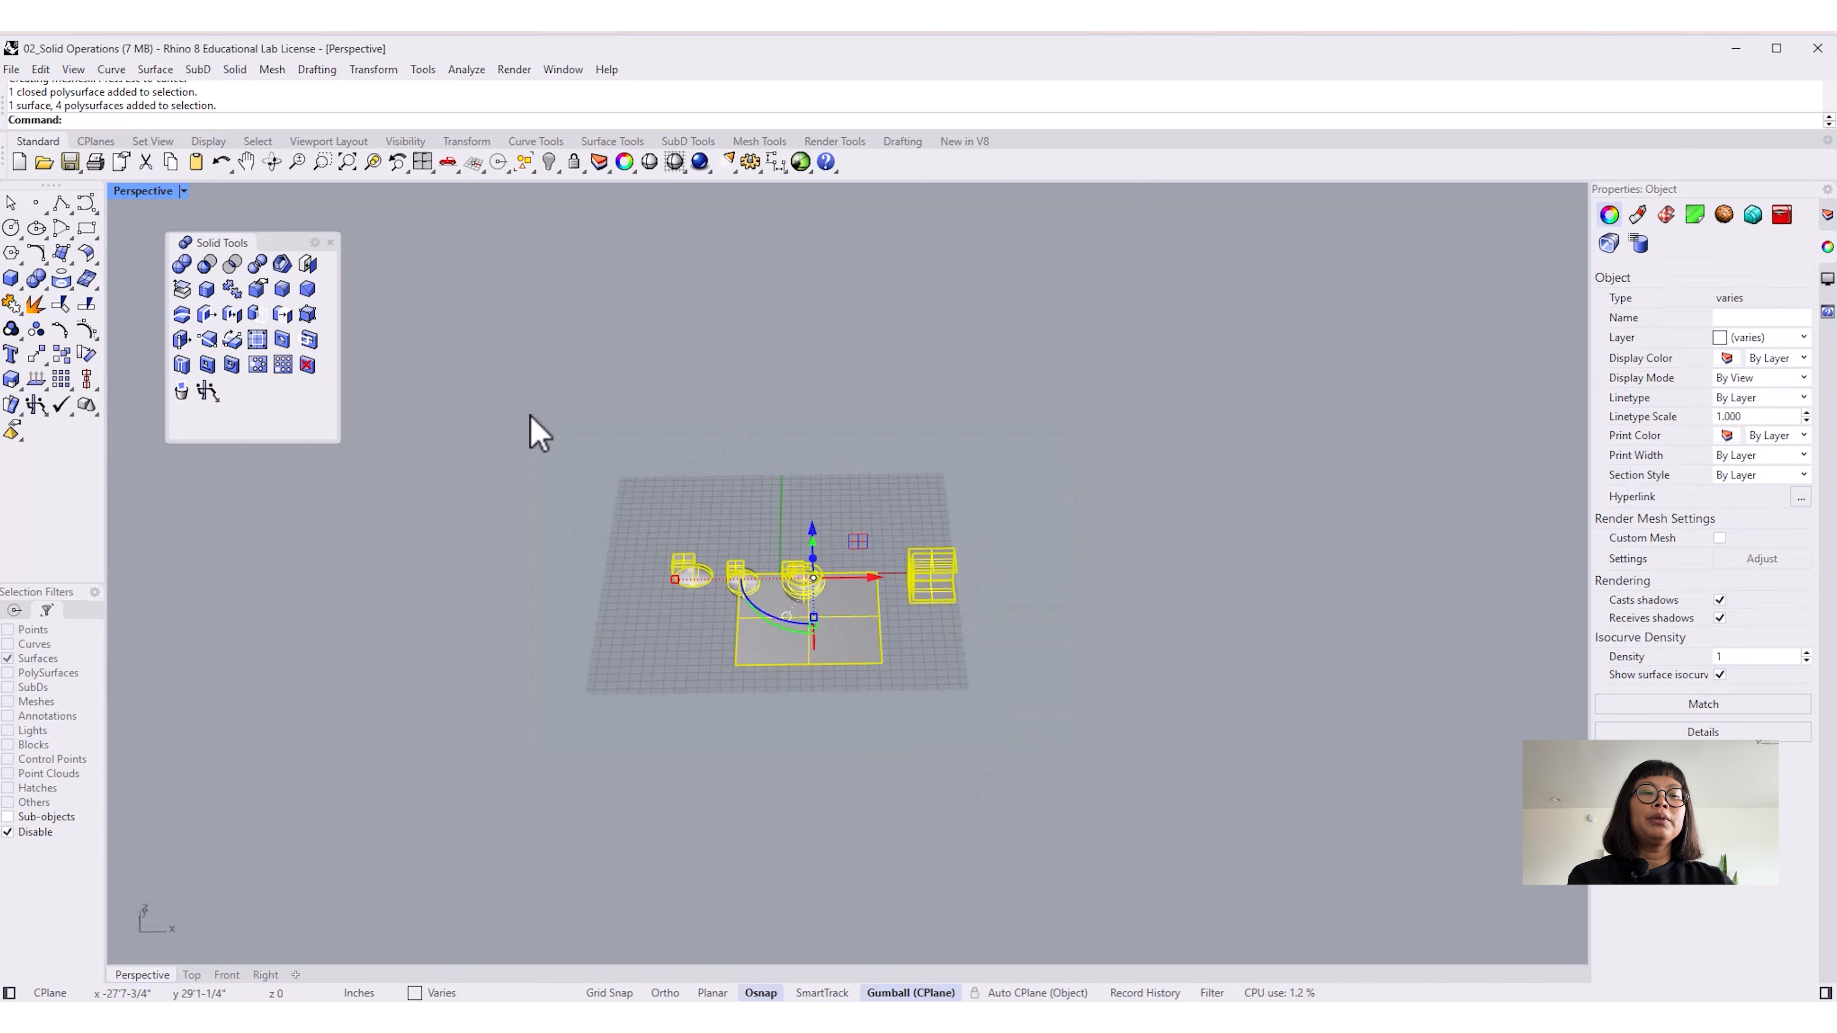
key("Delete")
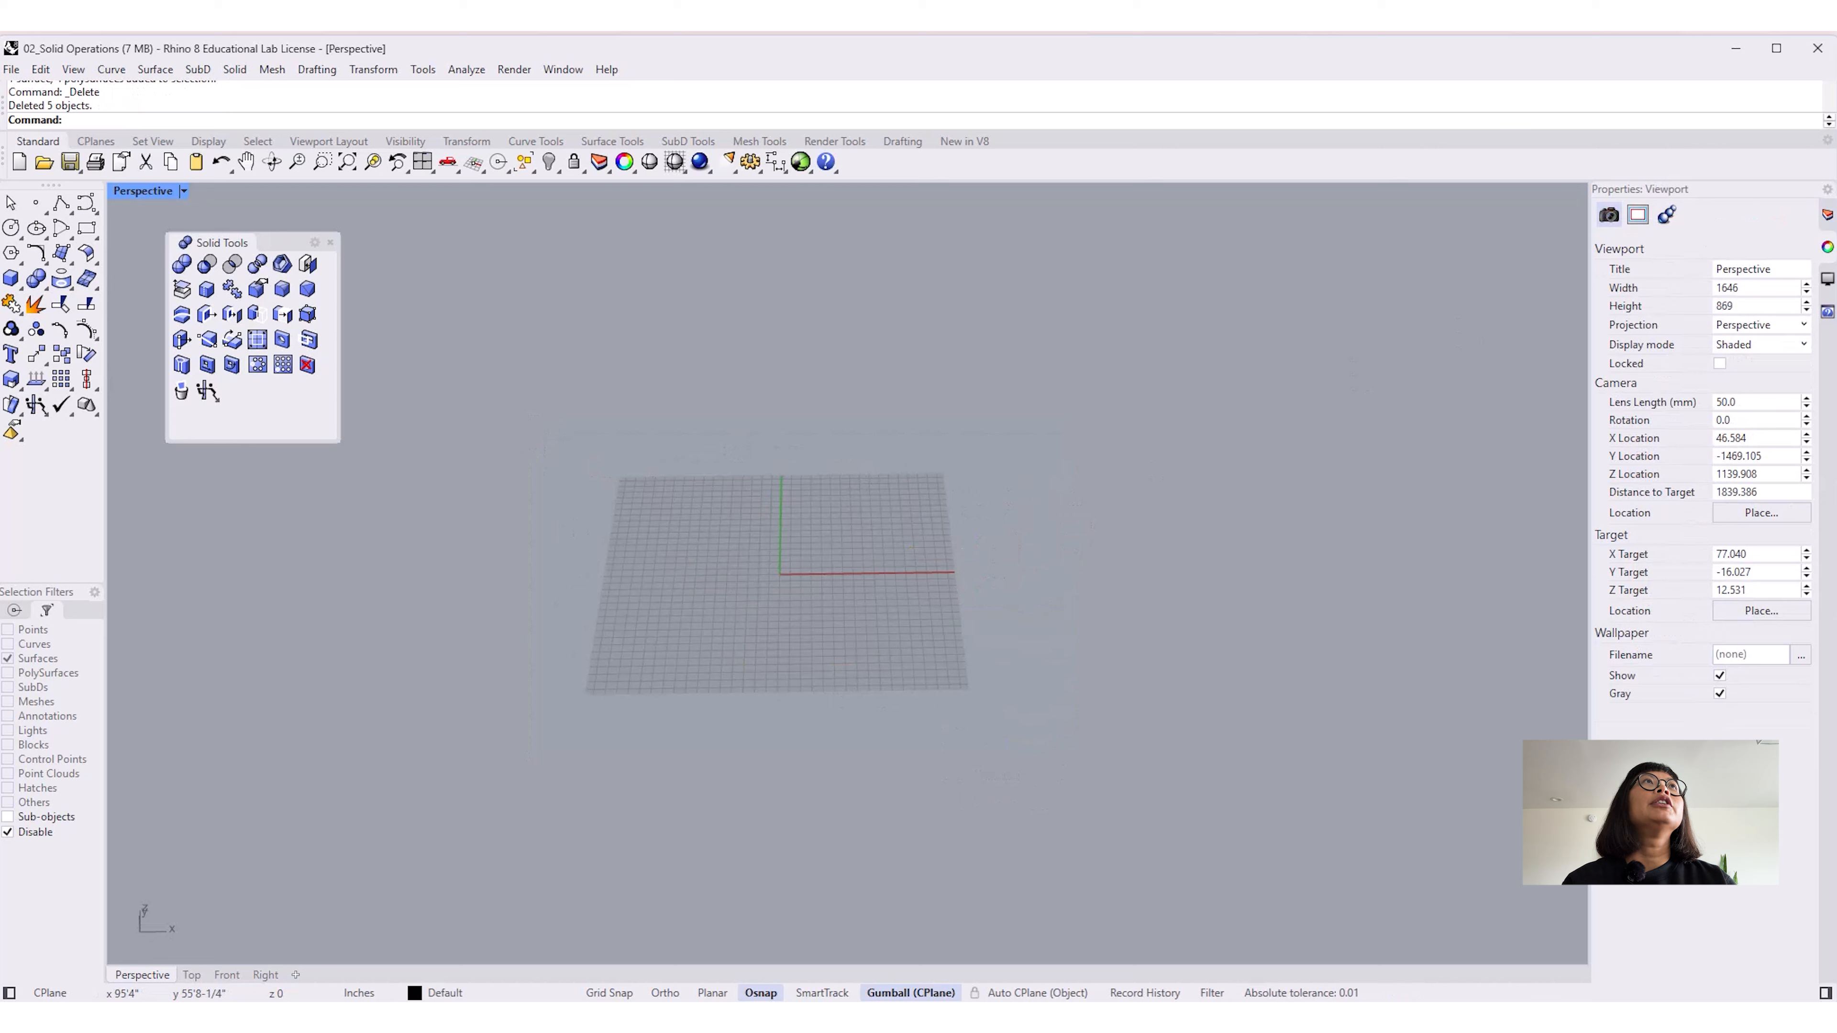
Step: Turn on the 06_Edge Analysis layer and dock the floating Solid Tools toolbar with the other toolbars
left_click(1828, 216)
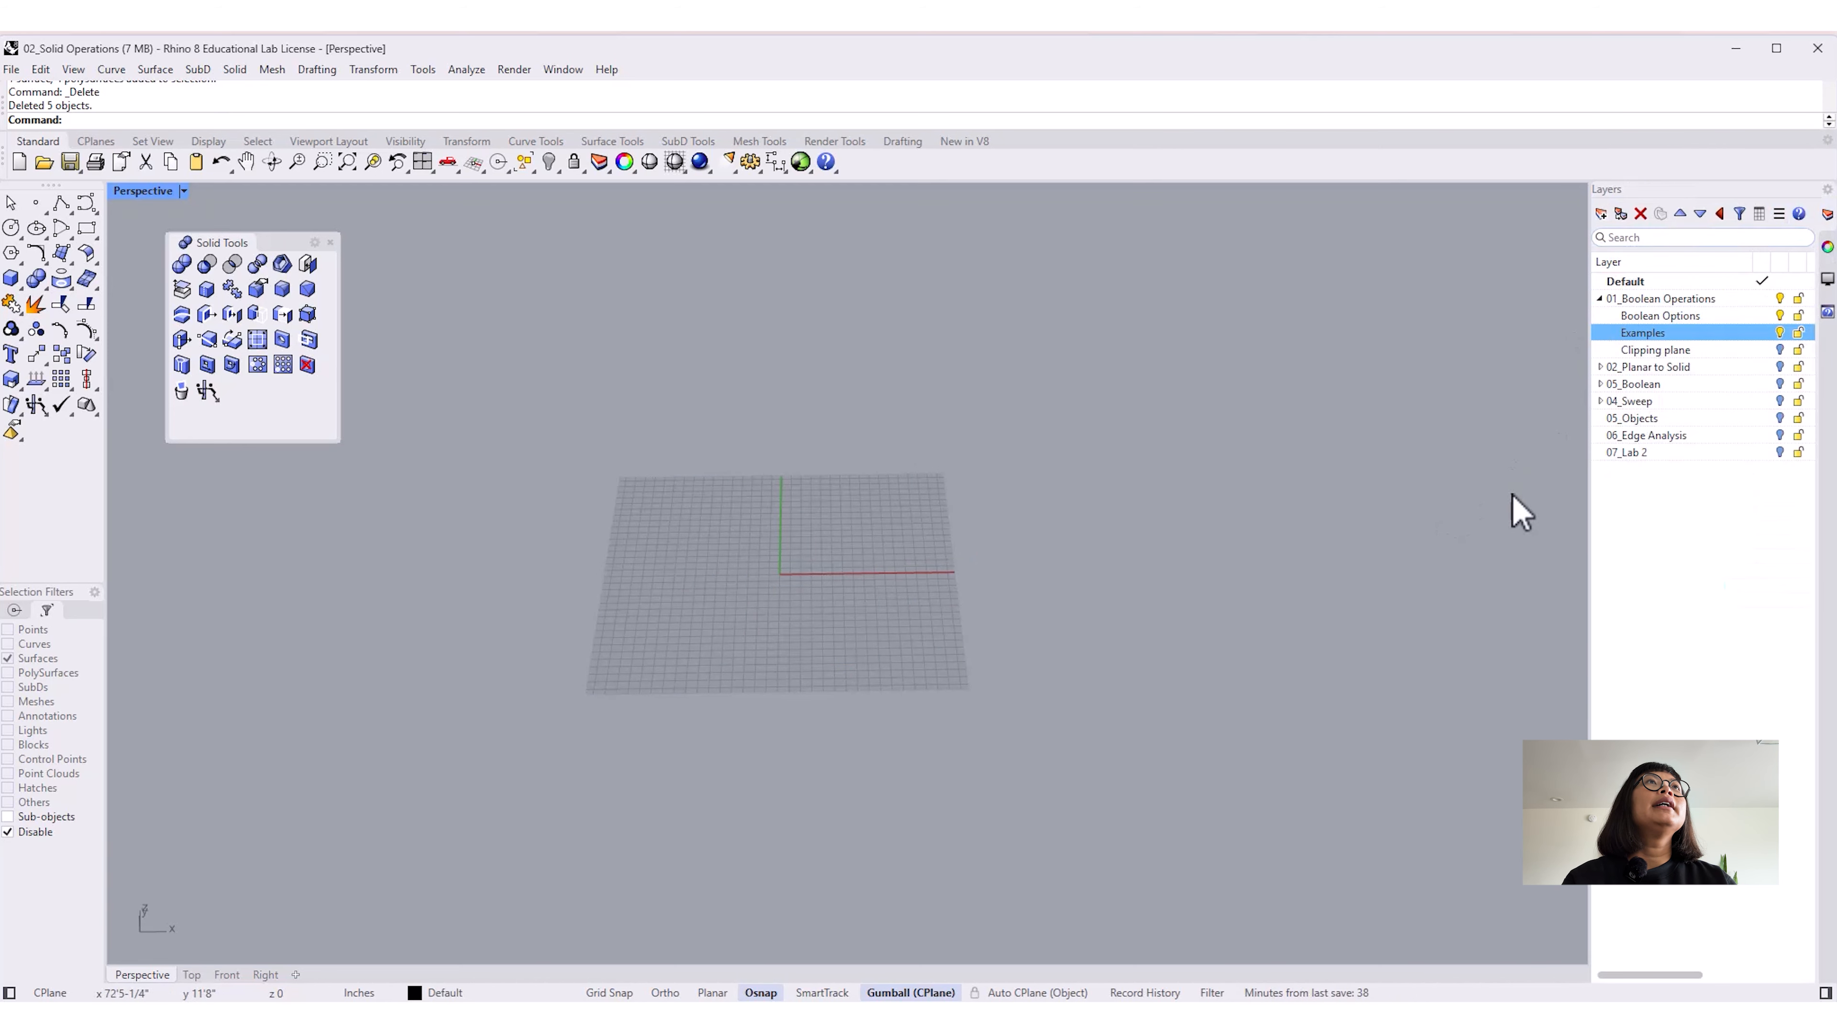
left_click(1780, 435)
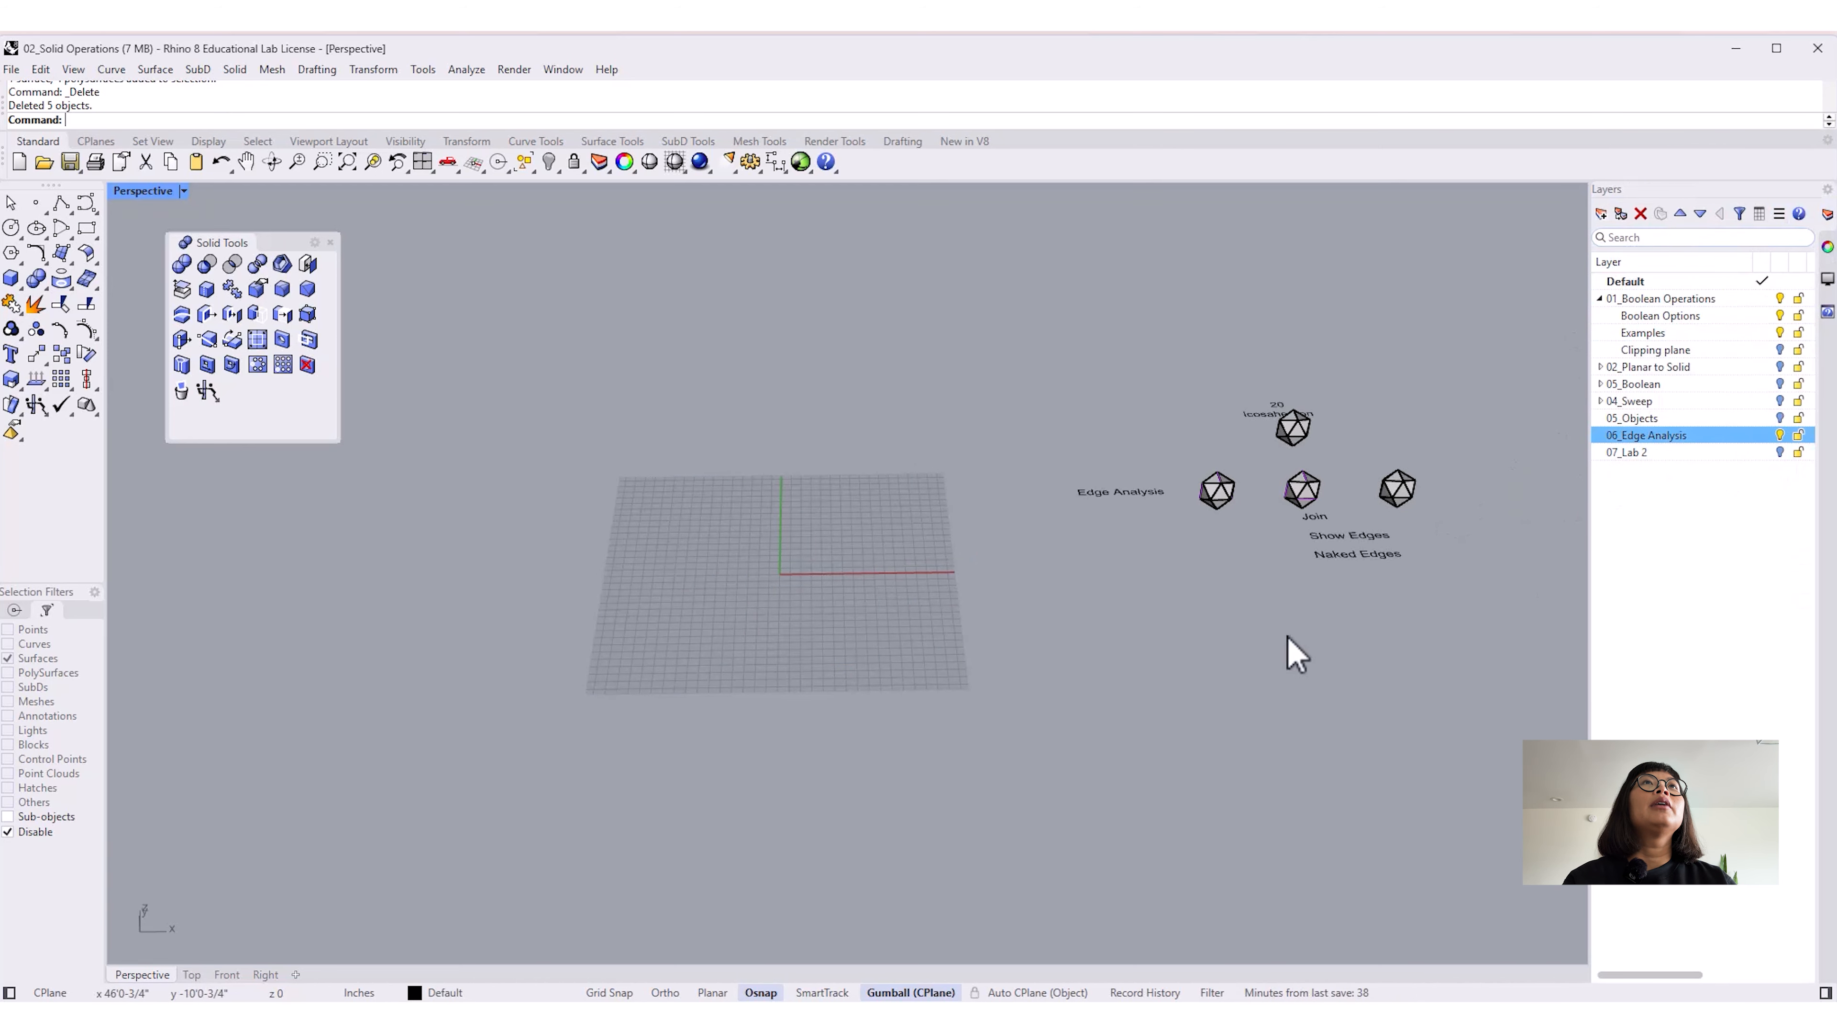
right_click_drag(1295, 655, 1258, 687, "shift")
type("ZE")
key("Return")
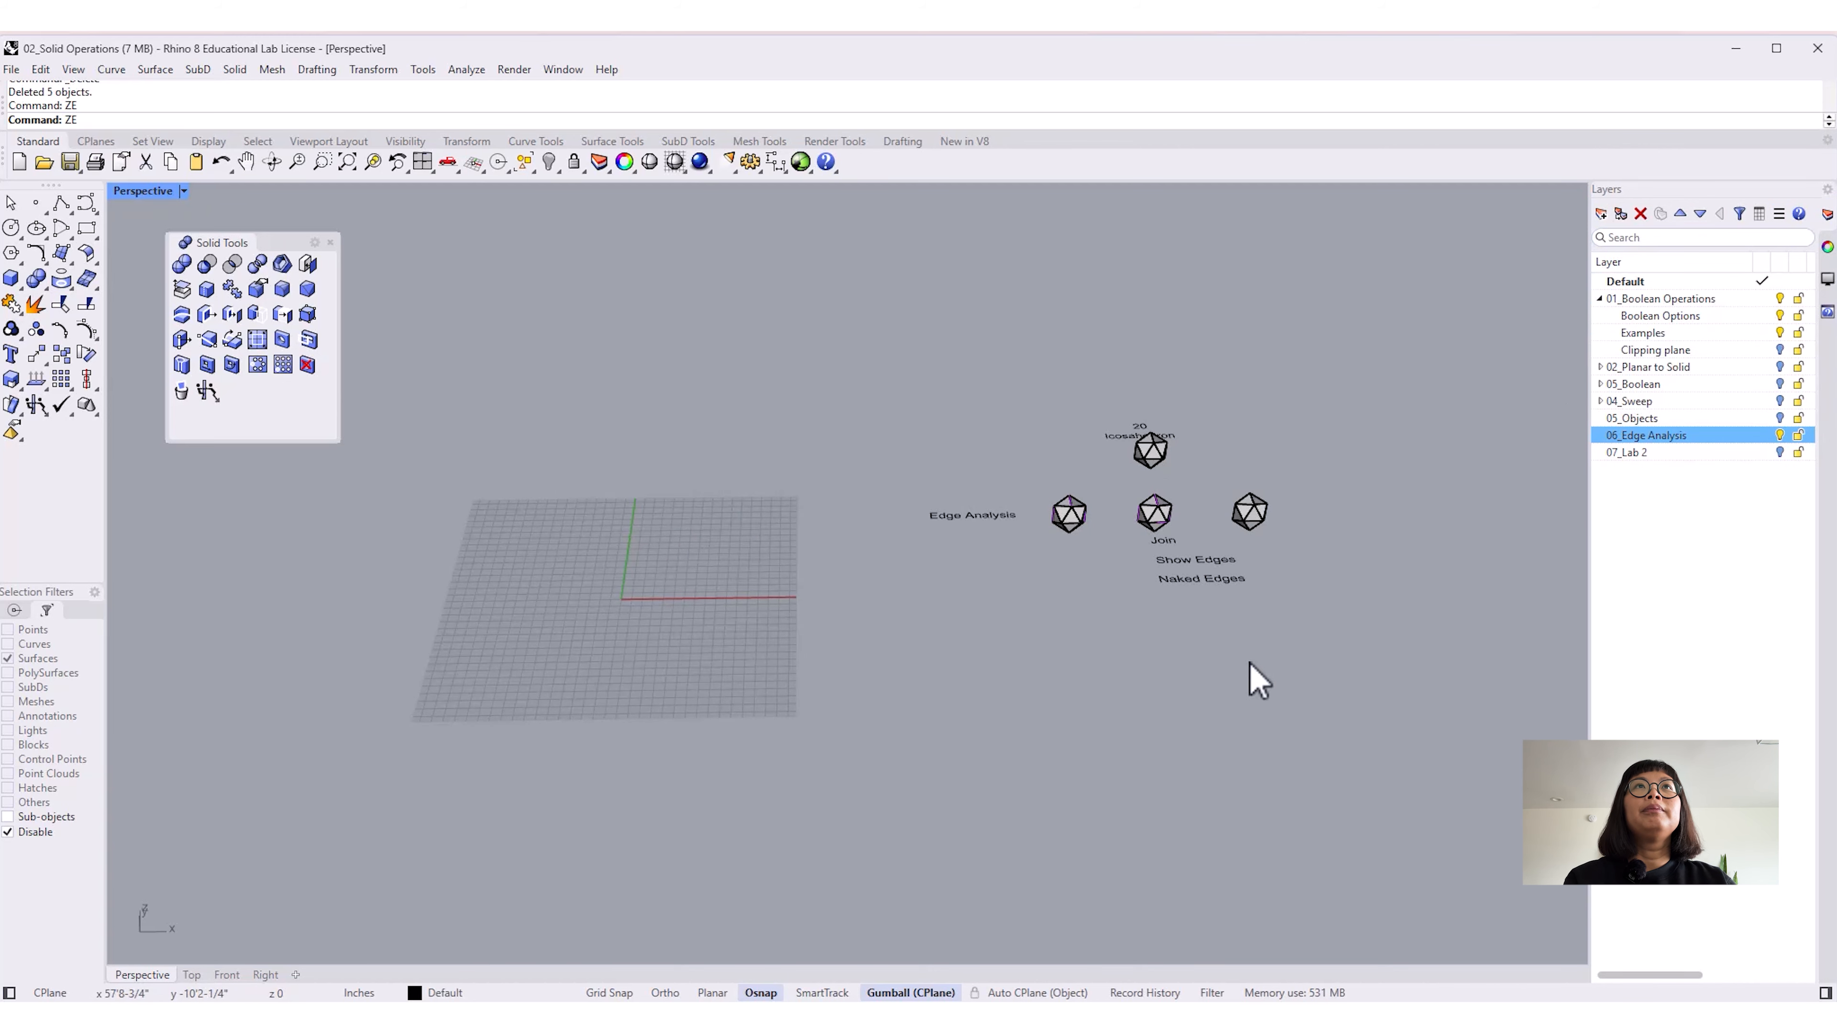
right_click_drag(1296, 697, 1060, 732)
left_click_drag(304, 246, 432, 142)
Step: Flip the direction of the red reversed triangular surface on the icosahedron beside the Edge Analysis label
right_click_drag(595, 544, 833, 632)
left_click(828, 620)
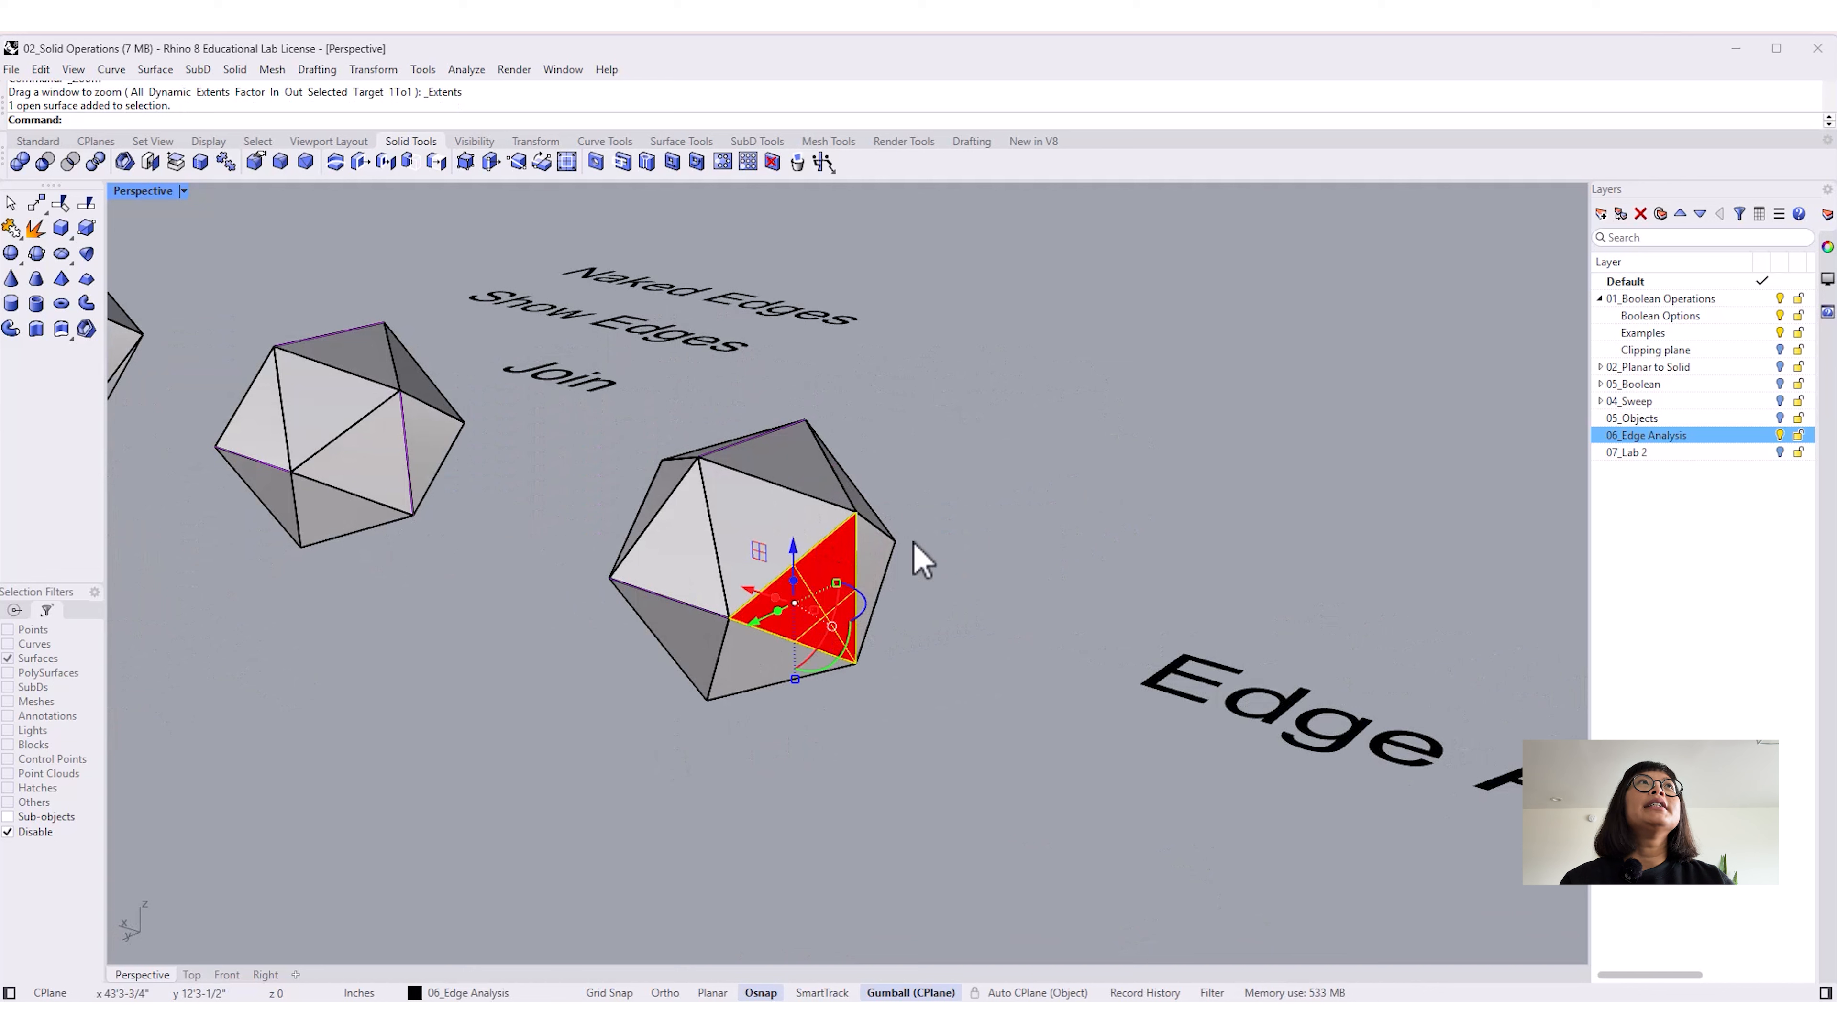
left_click(1828, 281)
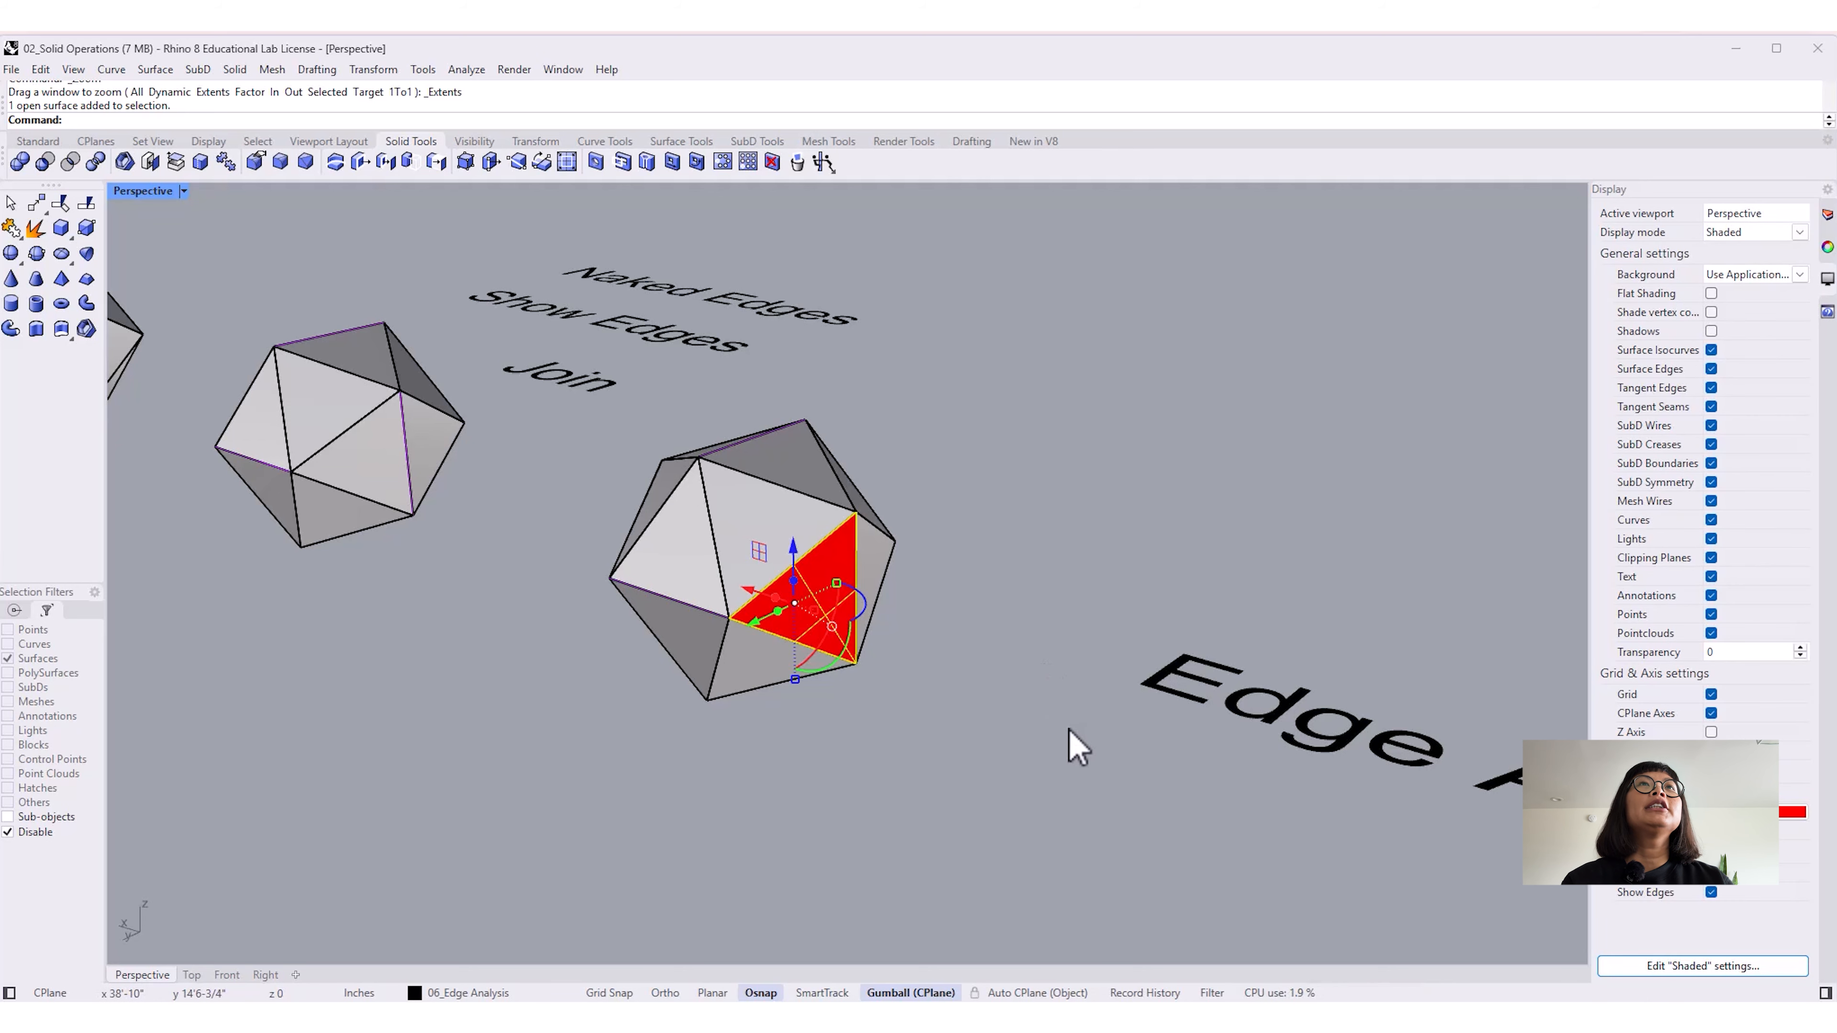
right_click_drag(1057, 749, 927, 689)
type("Flip")
key("Return")
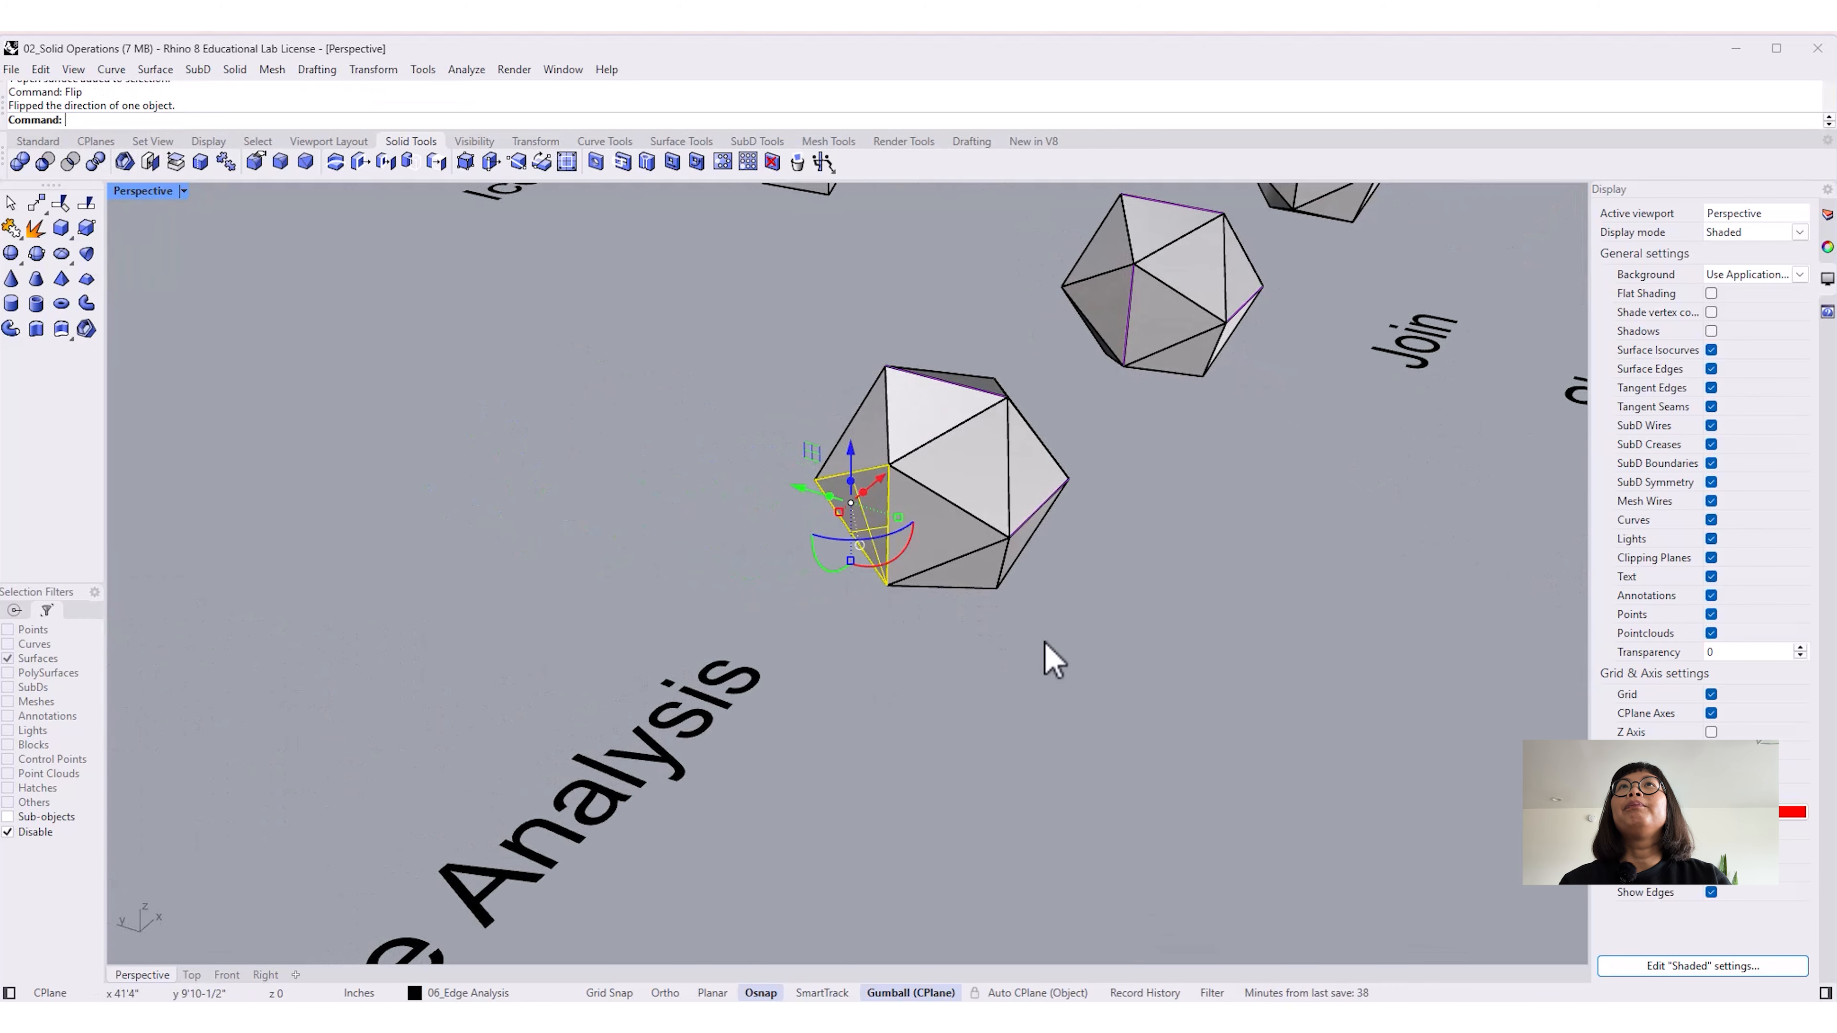
Step: Examine the icosahedra on the 06_Edge Analysis layer from several sides, comparing their surfaces and edges
right_click_drag(1172, 674, 836, 699)
left_click(724, 481)
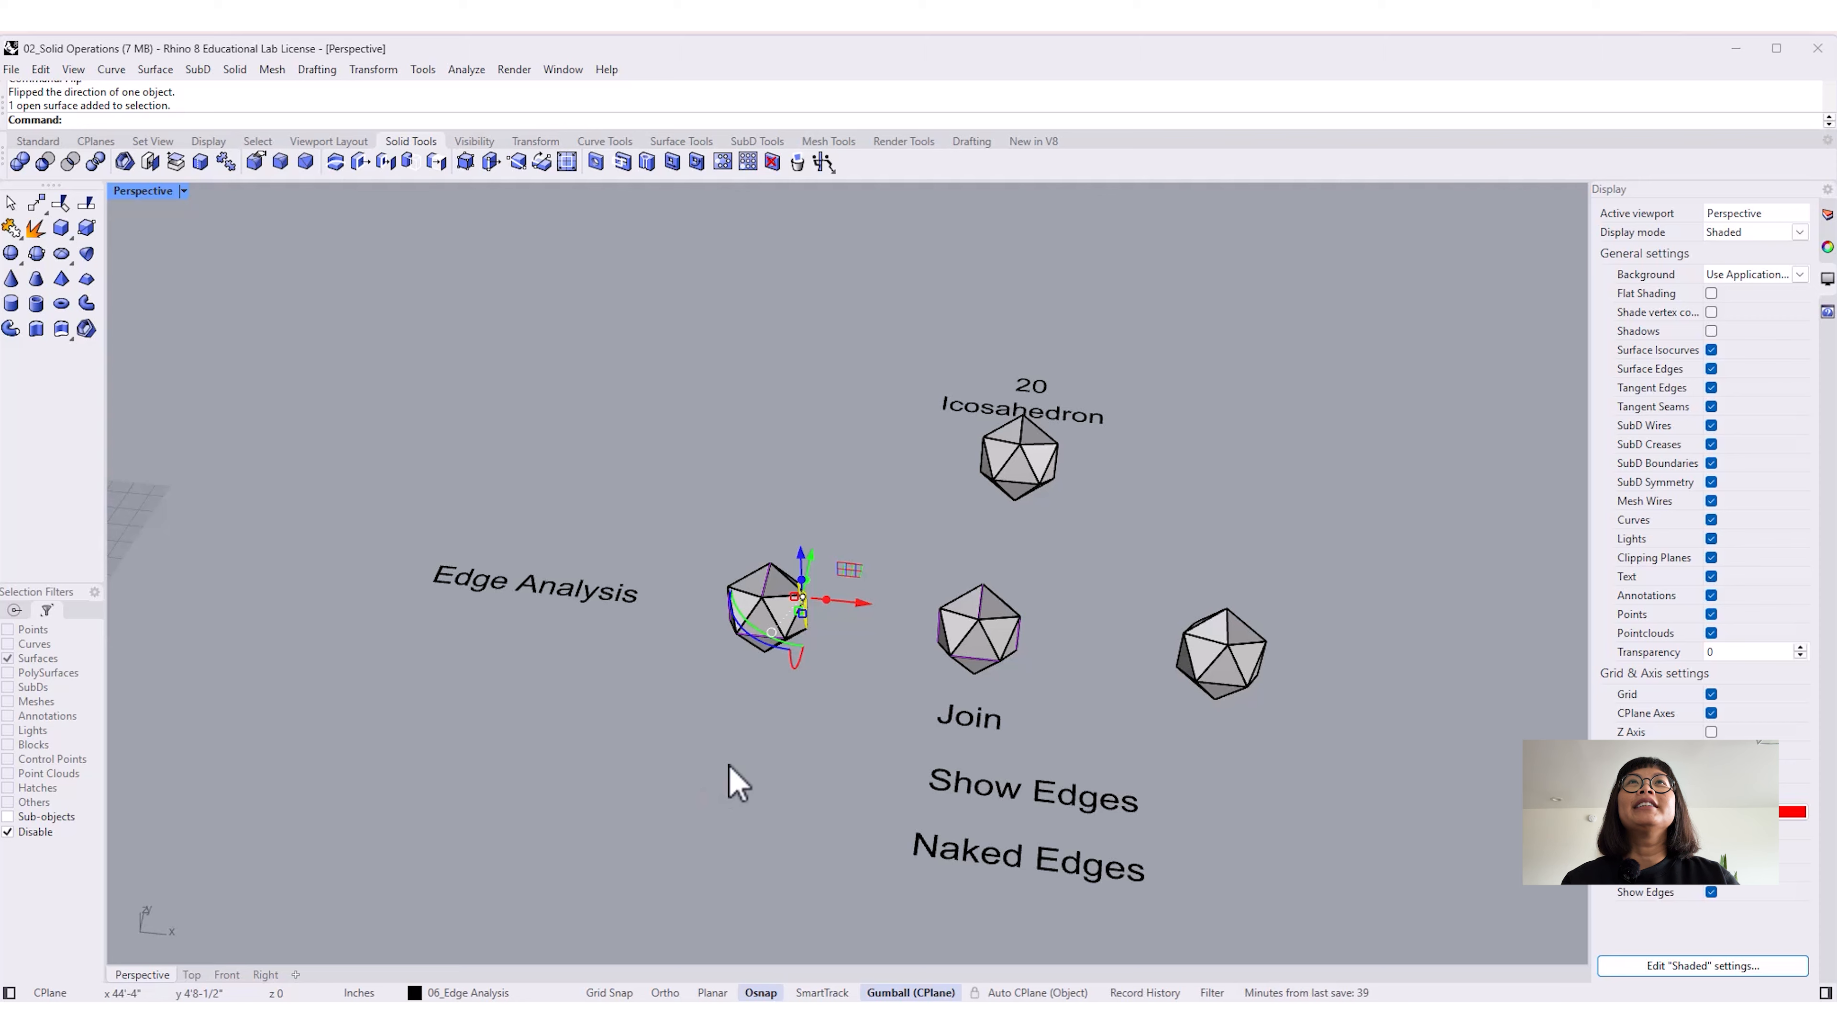
right_click_drag(759, 751, 796, 567)
right_click_drag(931, 642, 884, 567)
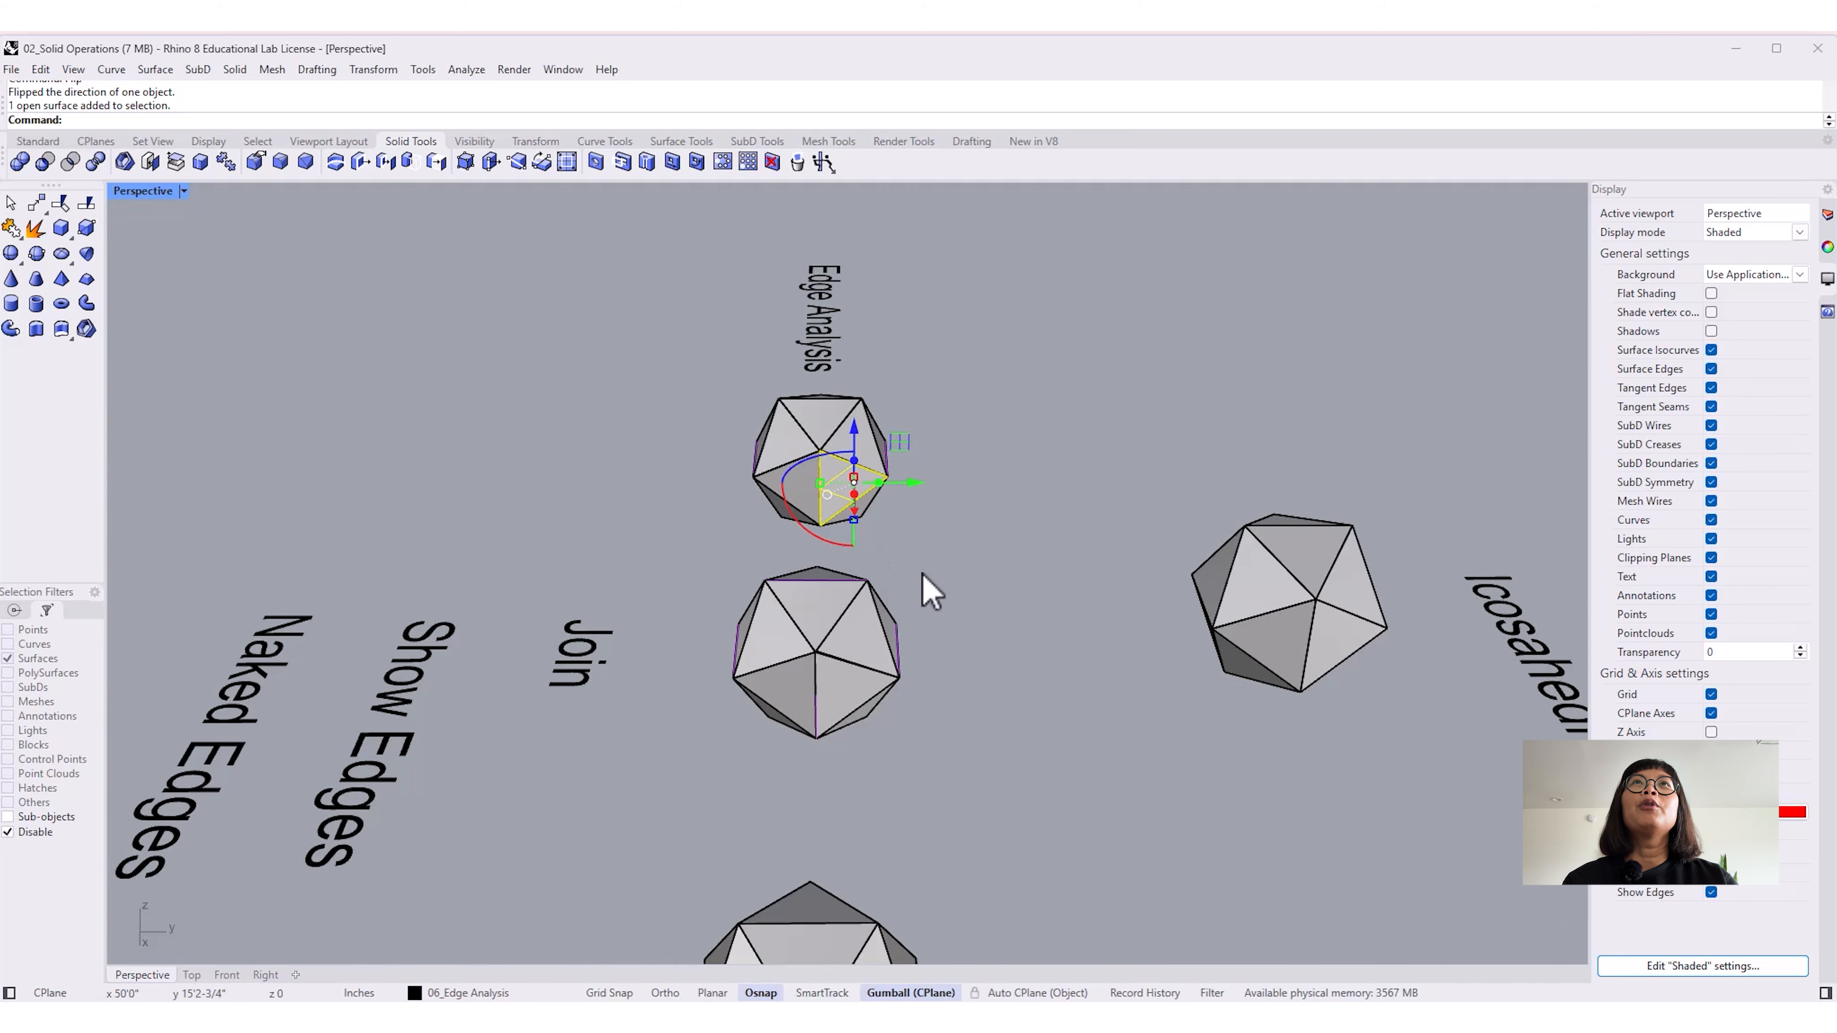
right_click_drag(931, 592, 792, 525)
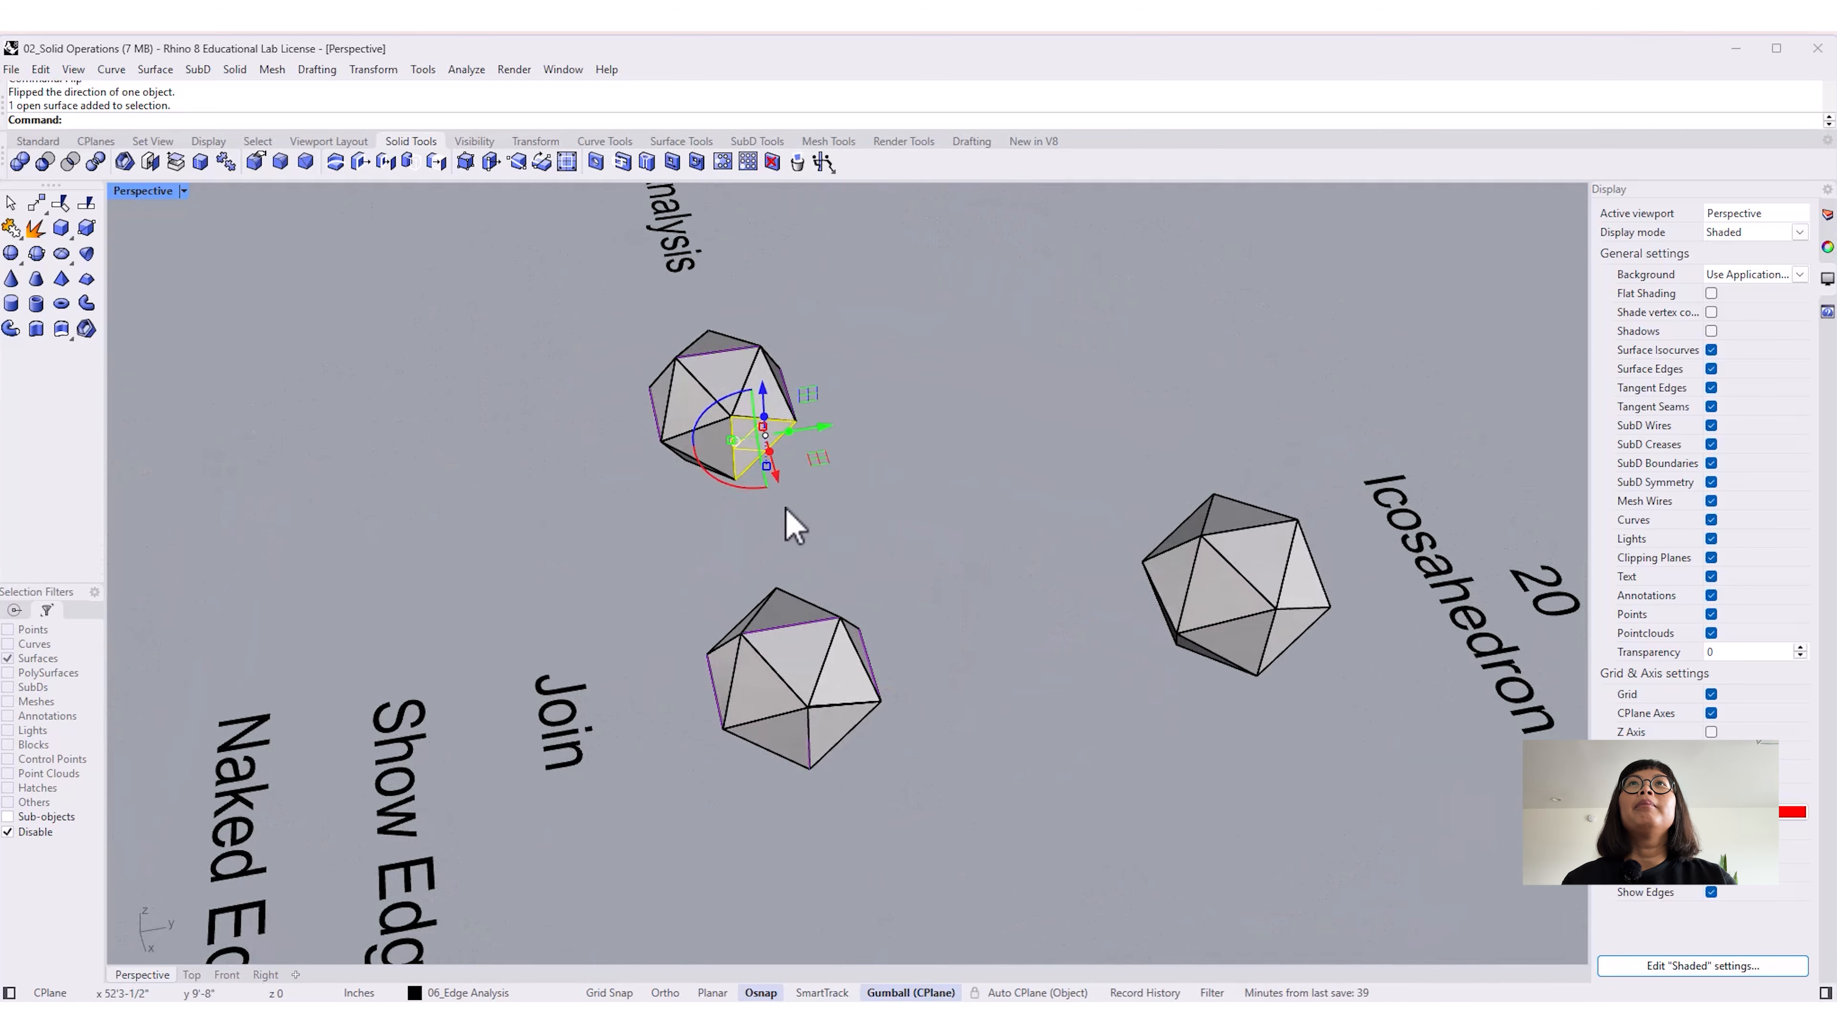
scroll(796, 460, "up", 6)
right_click_drag(795, 460, 947, 639)
left_click(935, 698)
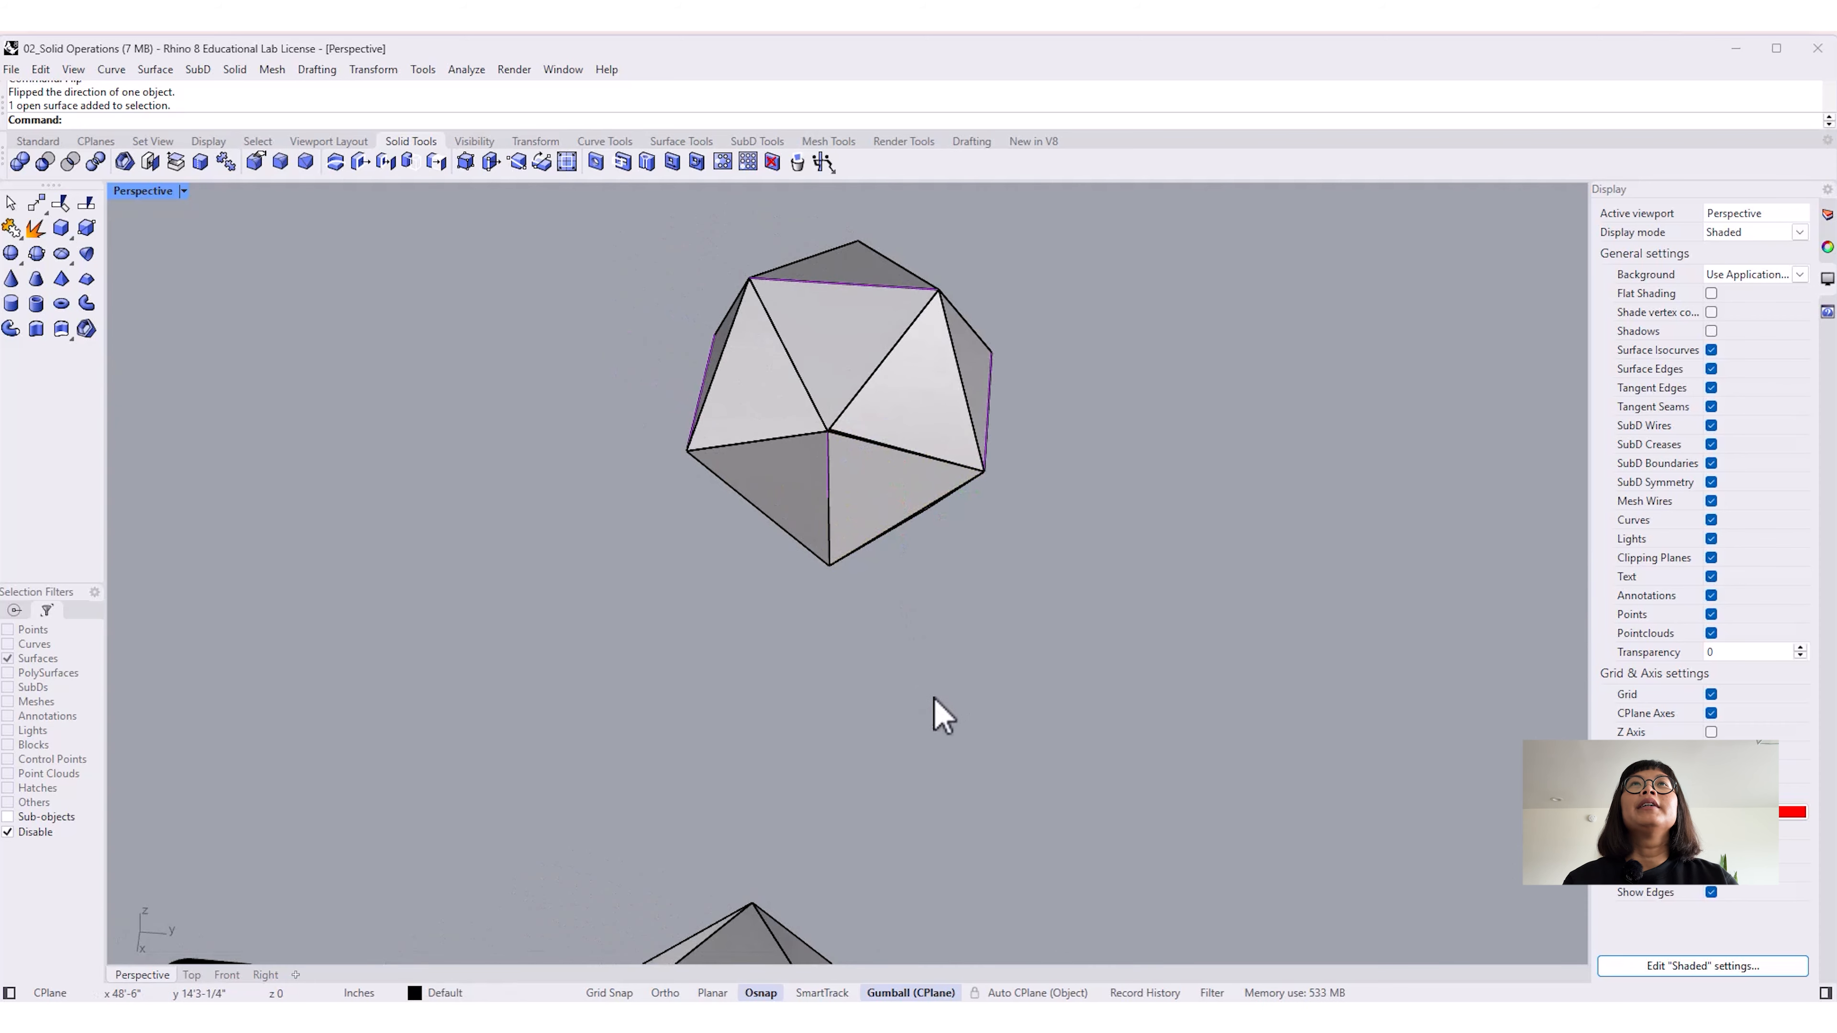
scroll(893, 706, "down", 6)
scroll(893, 703, "down", 8)
right_click_drag(918, 785, 919, 725, "shift")
right_click_drag(851, 790, 869, 673)
scroll(857, 648, "up", 2)
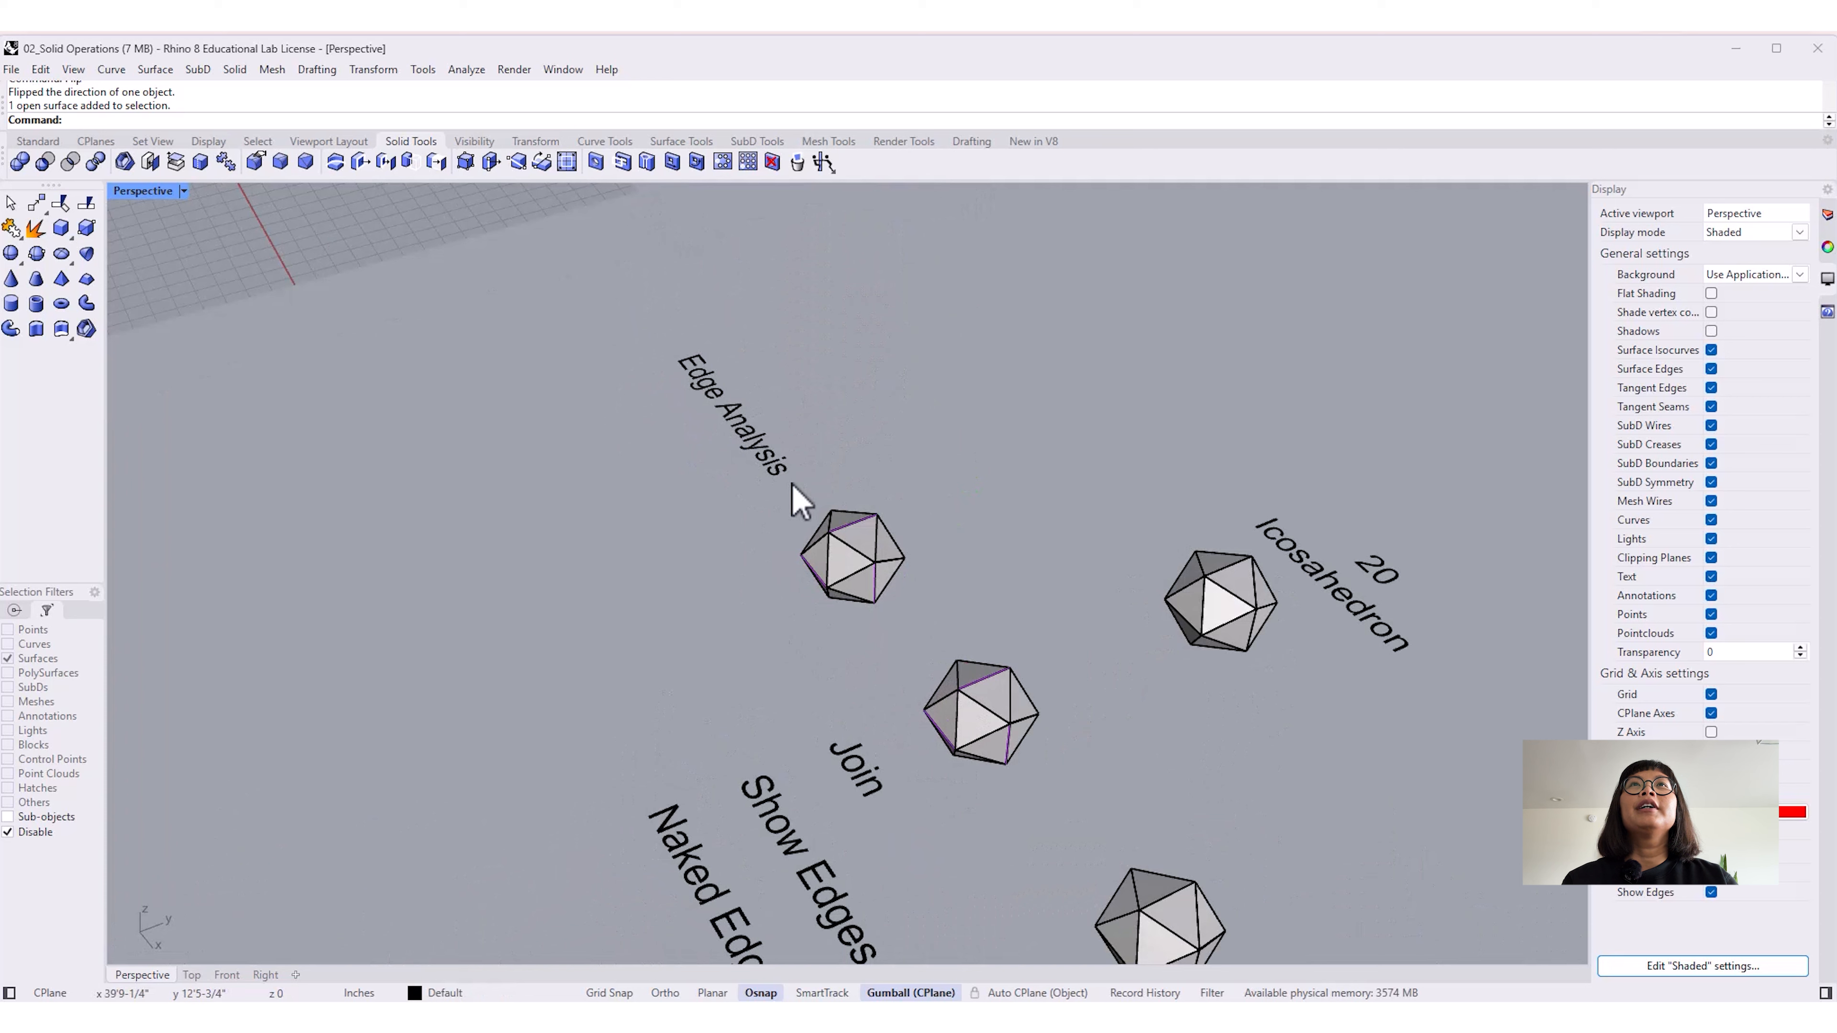
left_click(1827, 216)
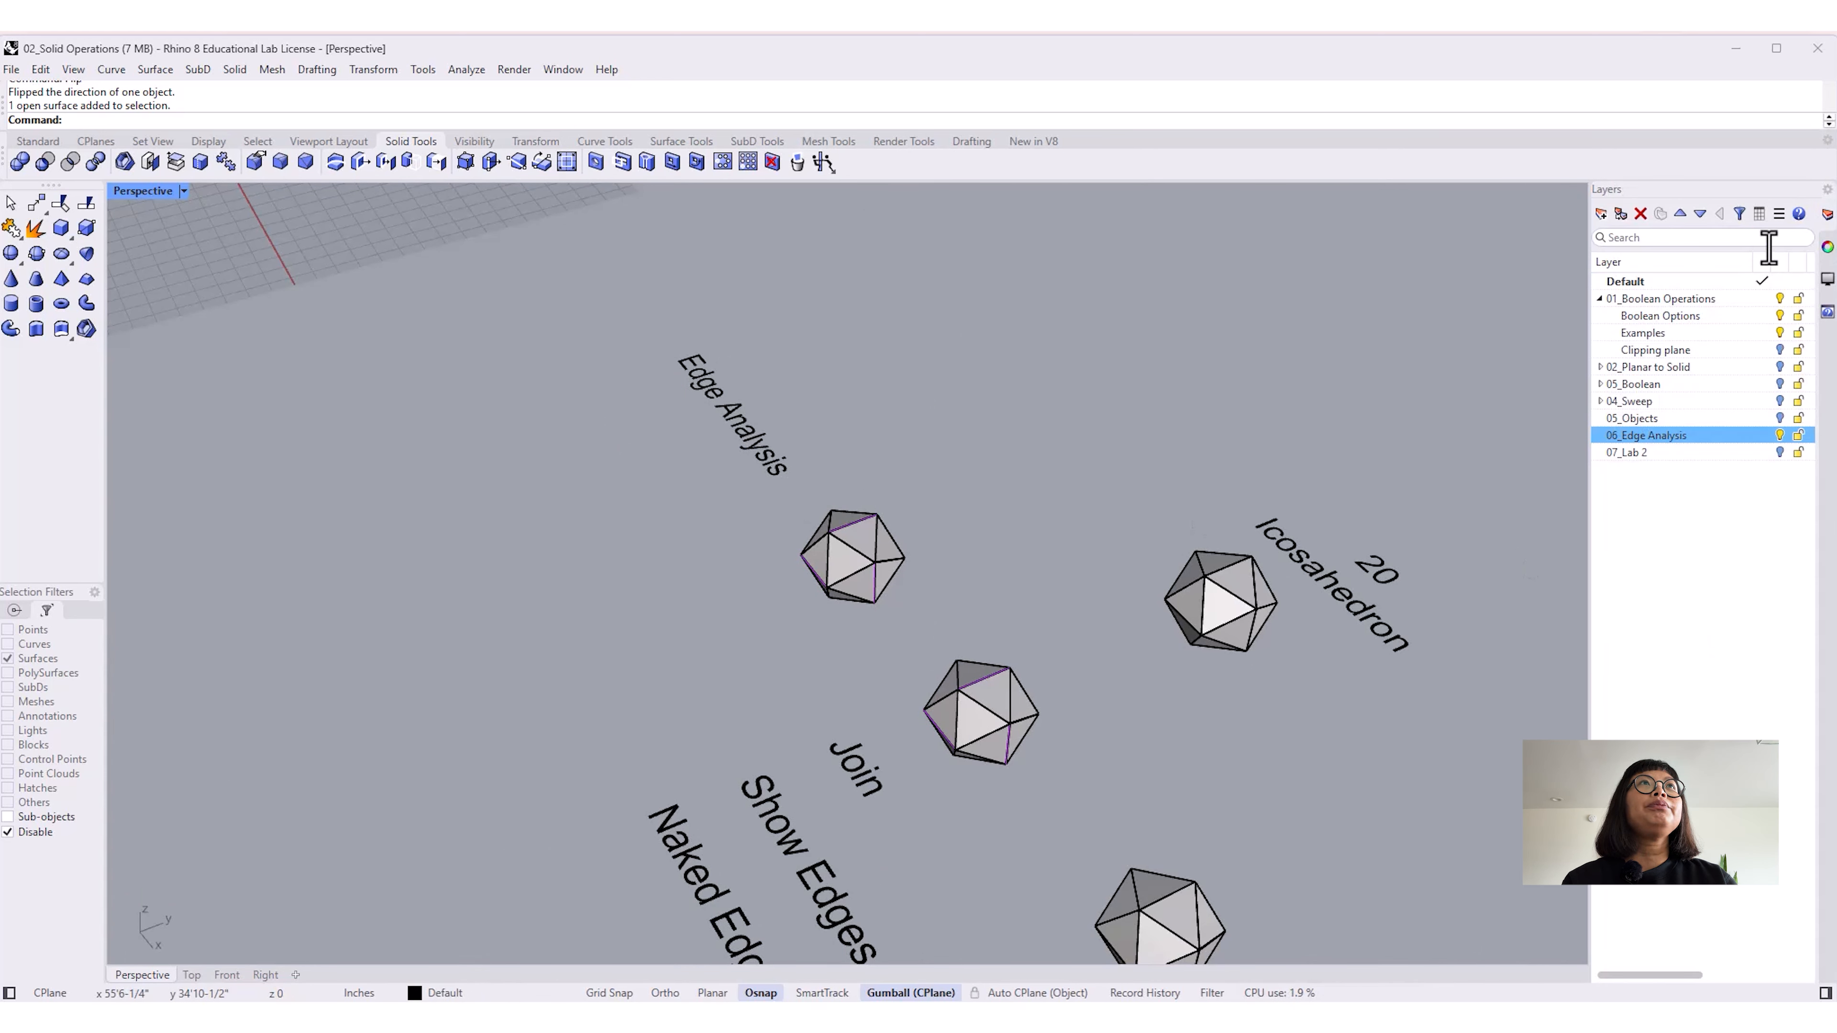
mouse_move(843, 713)
right_mouse_down()
mouse_move(882, 688)
mouse_move(664, 722)
mouse_move(622, 707)
mouse_move(874, 706)
mouse_move(861, 739)
right_mouse_up()
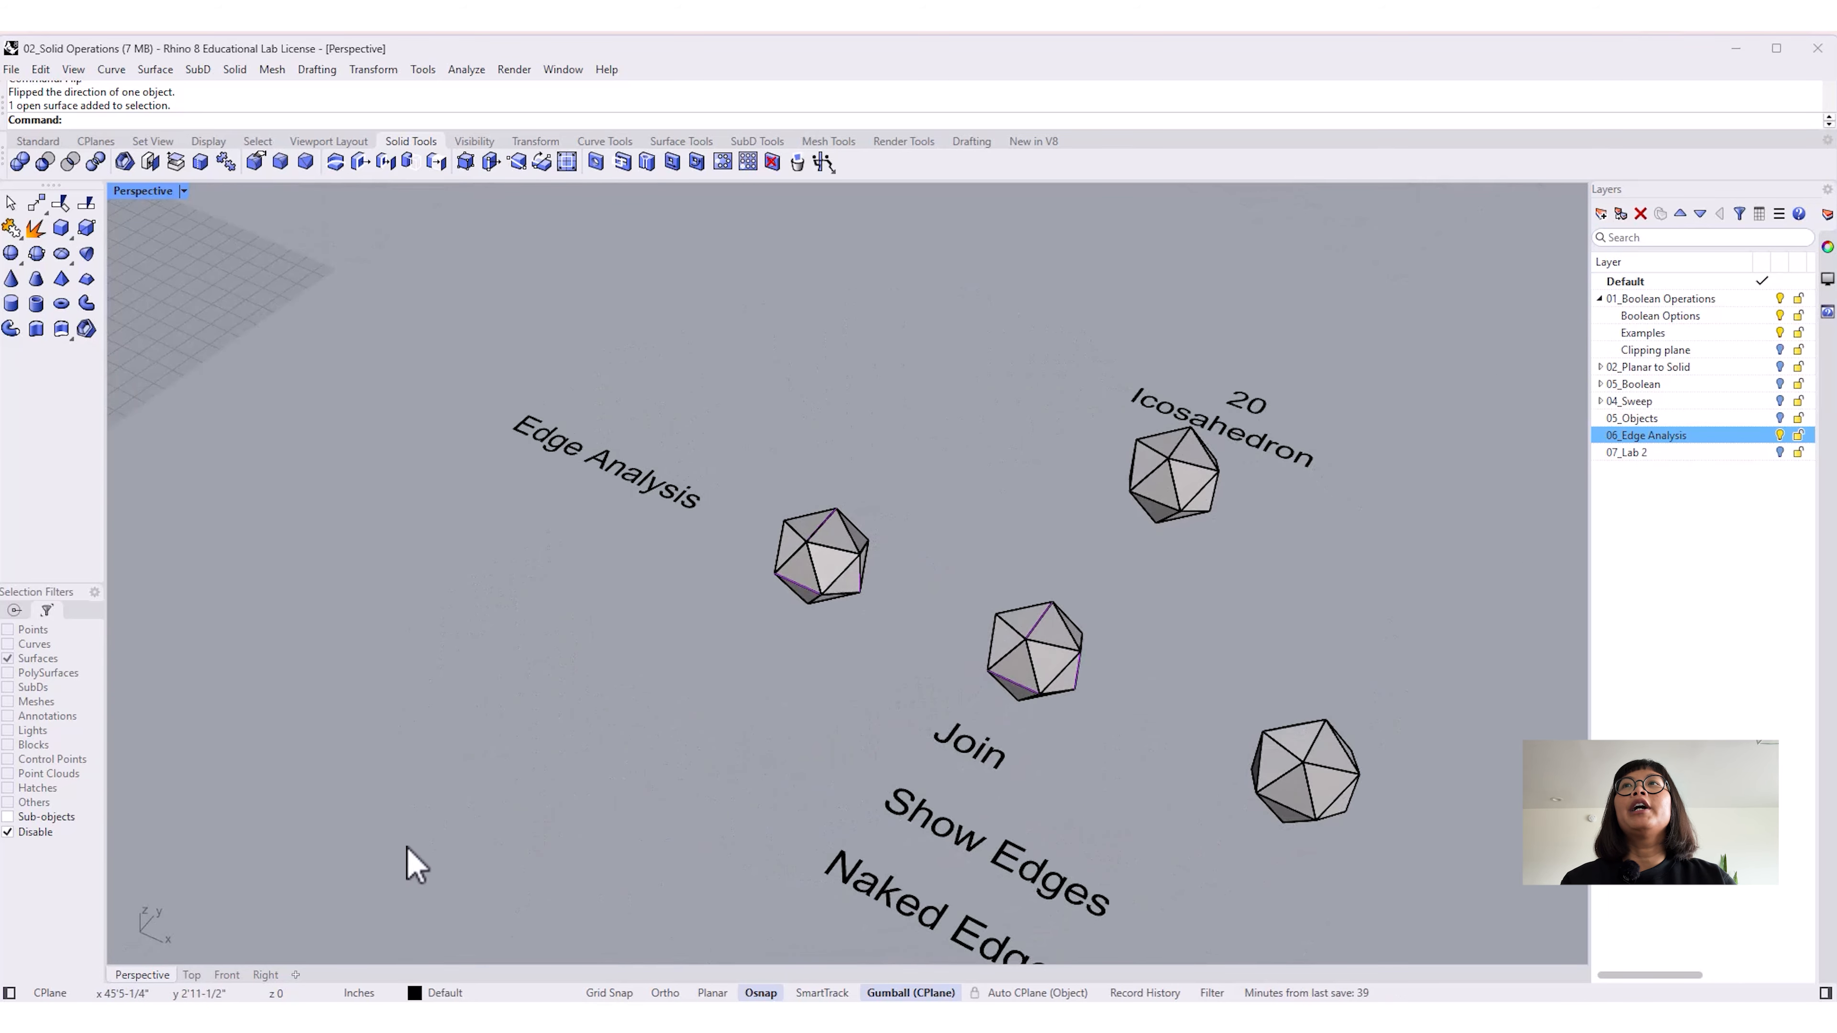
Step: Enable the Surfaces-only selection filter and move all surfaces of the icosahedron beside the Edge Analysis label along negative Y
left_click(7, 833)
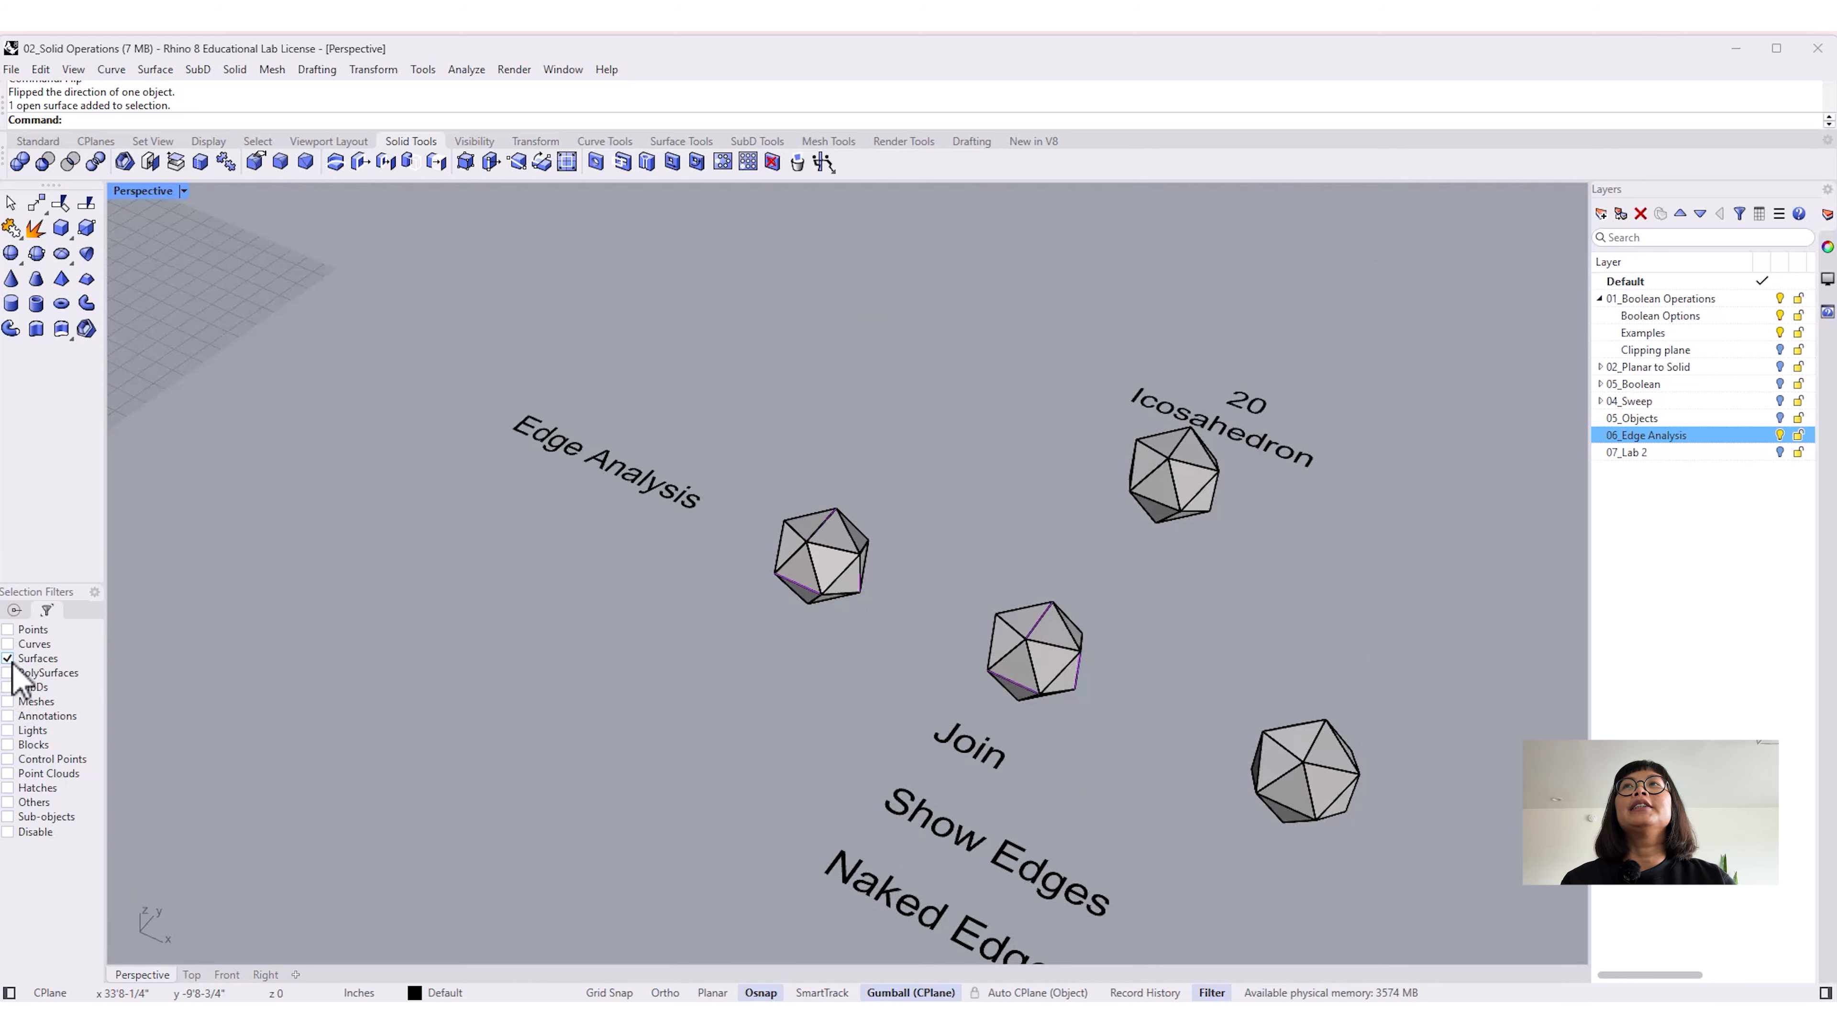
right_click_drag(756, 736, 790, 695)
left_click_drag(704, 471, 922, 725)
right_click_drag(894, 825, 791, 705)
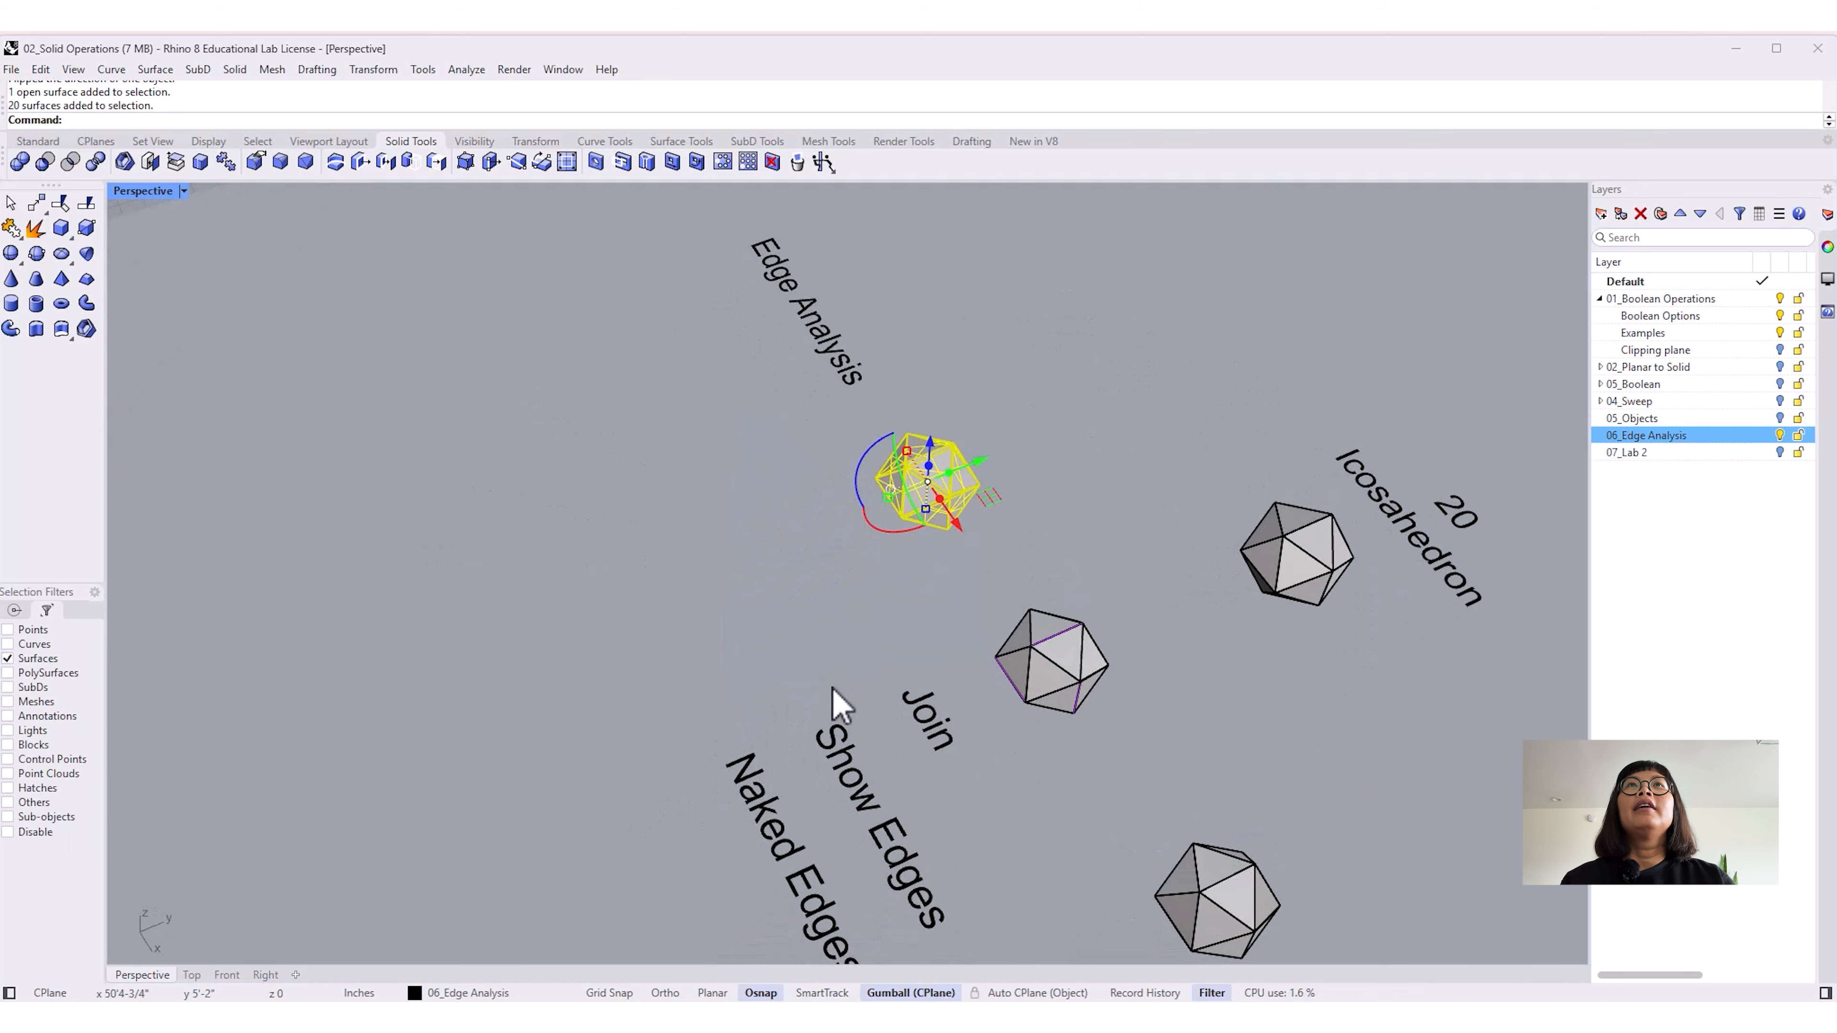
left_click_drag(981, 461, 769, 544)
right_click_drag(840, 644, 959, 617)
right_click_drag(958, 616, 900, 587)
scroll(911, 535, "up", 7)
mouse_move(933, 692)
right_mouse_down("shift")
mouse_move(938, 747)
mouse_move(913, 716)
right_mouse_up("shift")
left_click(912, 716)
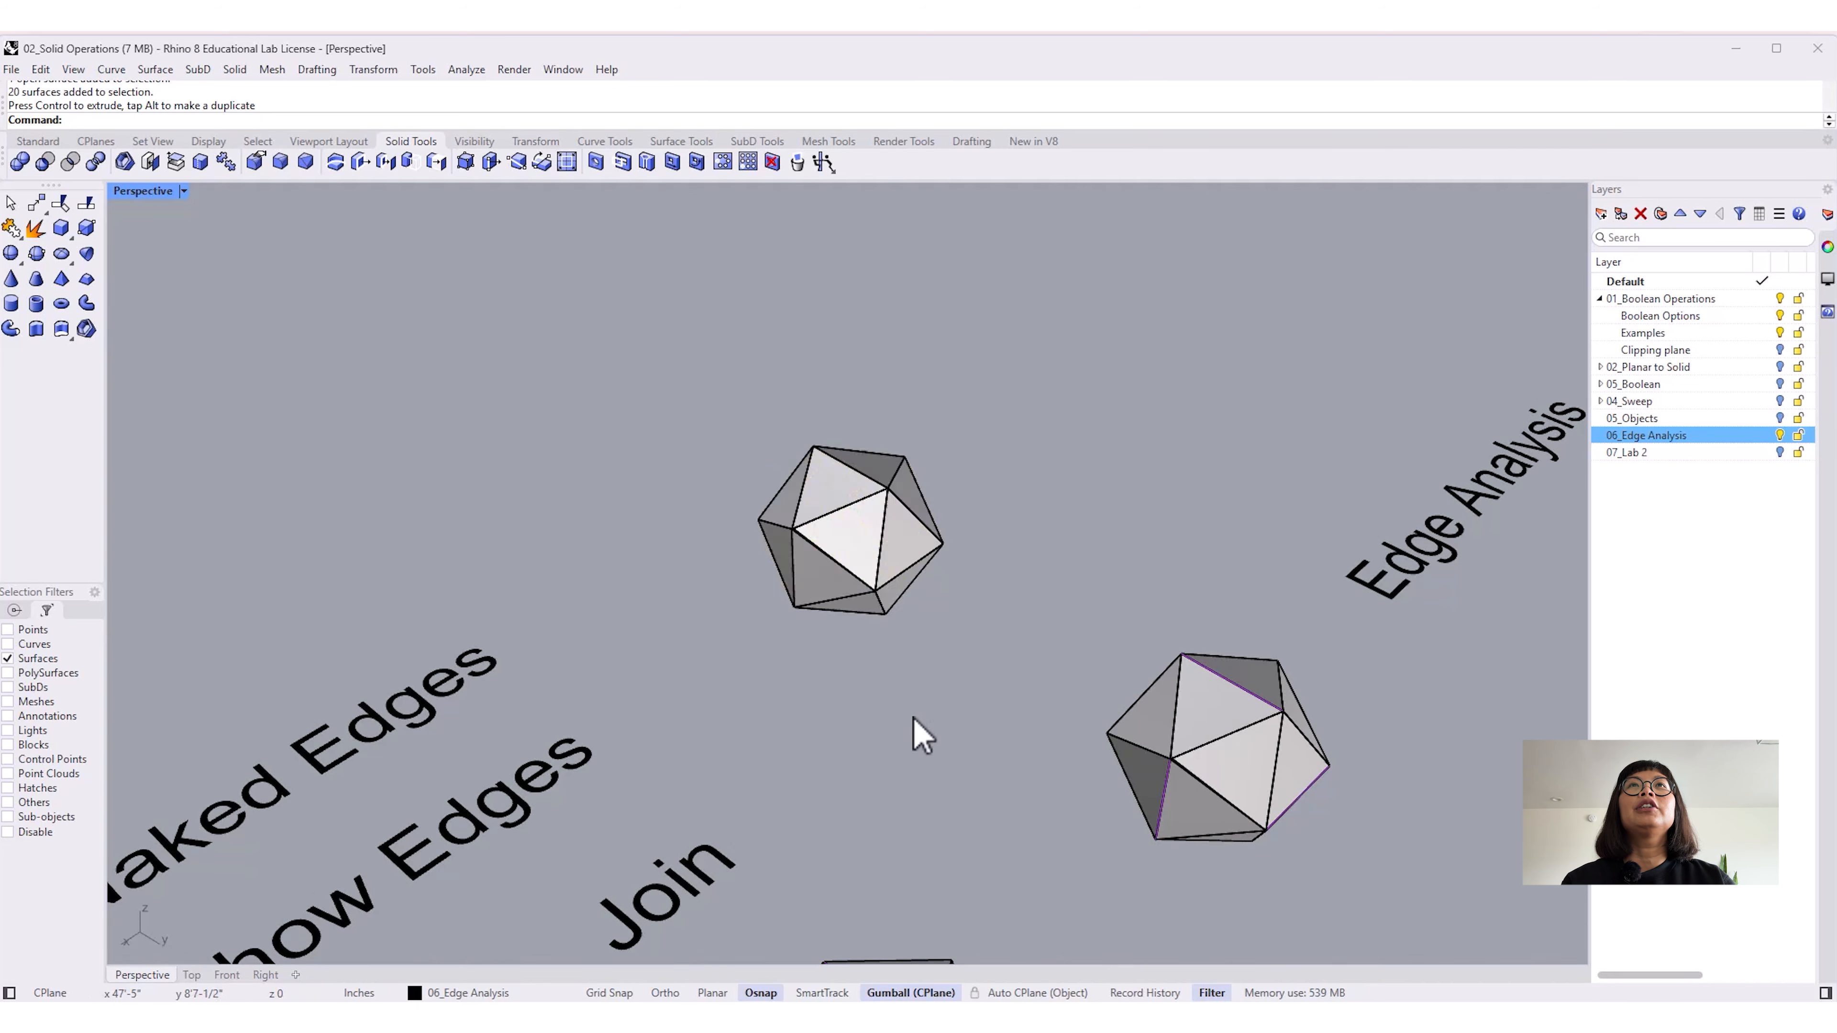
Step: Select the moved icosahedron's surfaces together and individually to check whether they are separate objects
left_click_drag(969, 731, 745, 434)
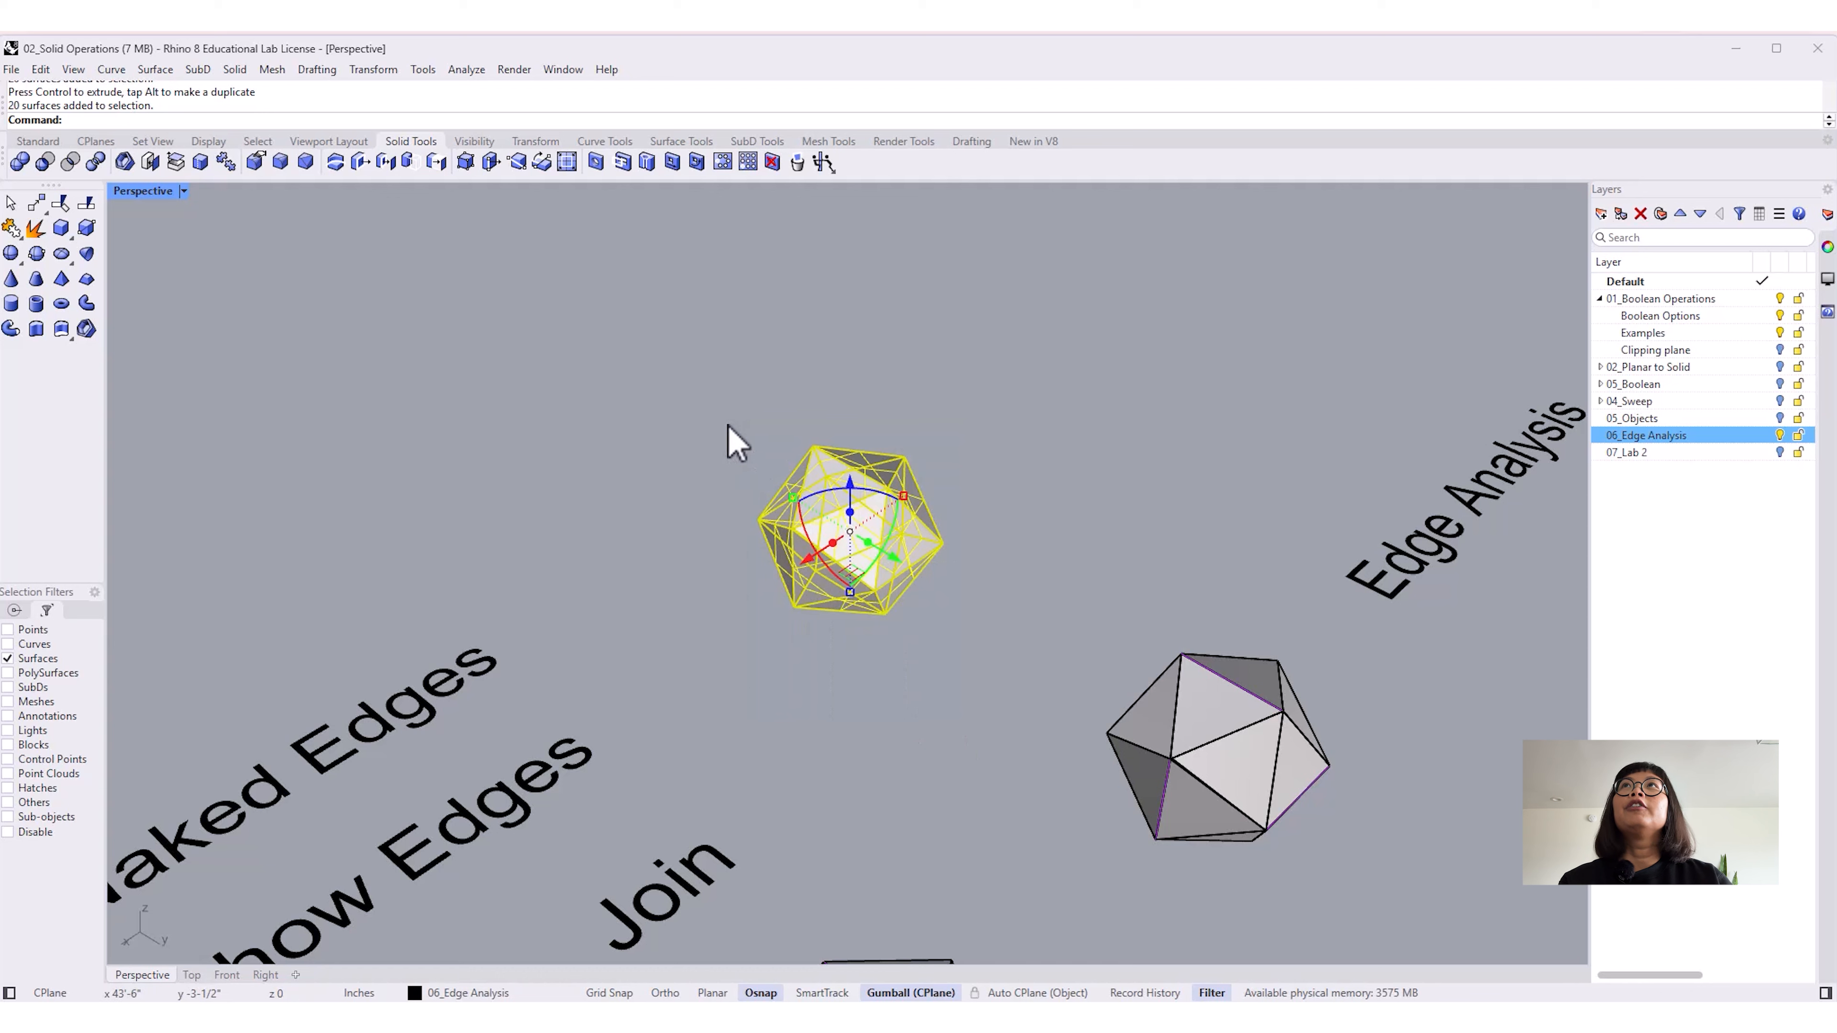
left_click(922, 767)
left_click(842, 528)
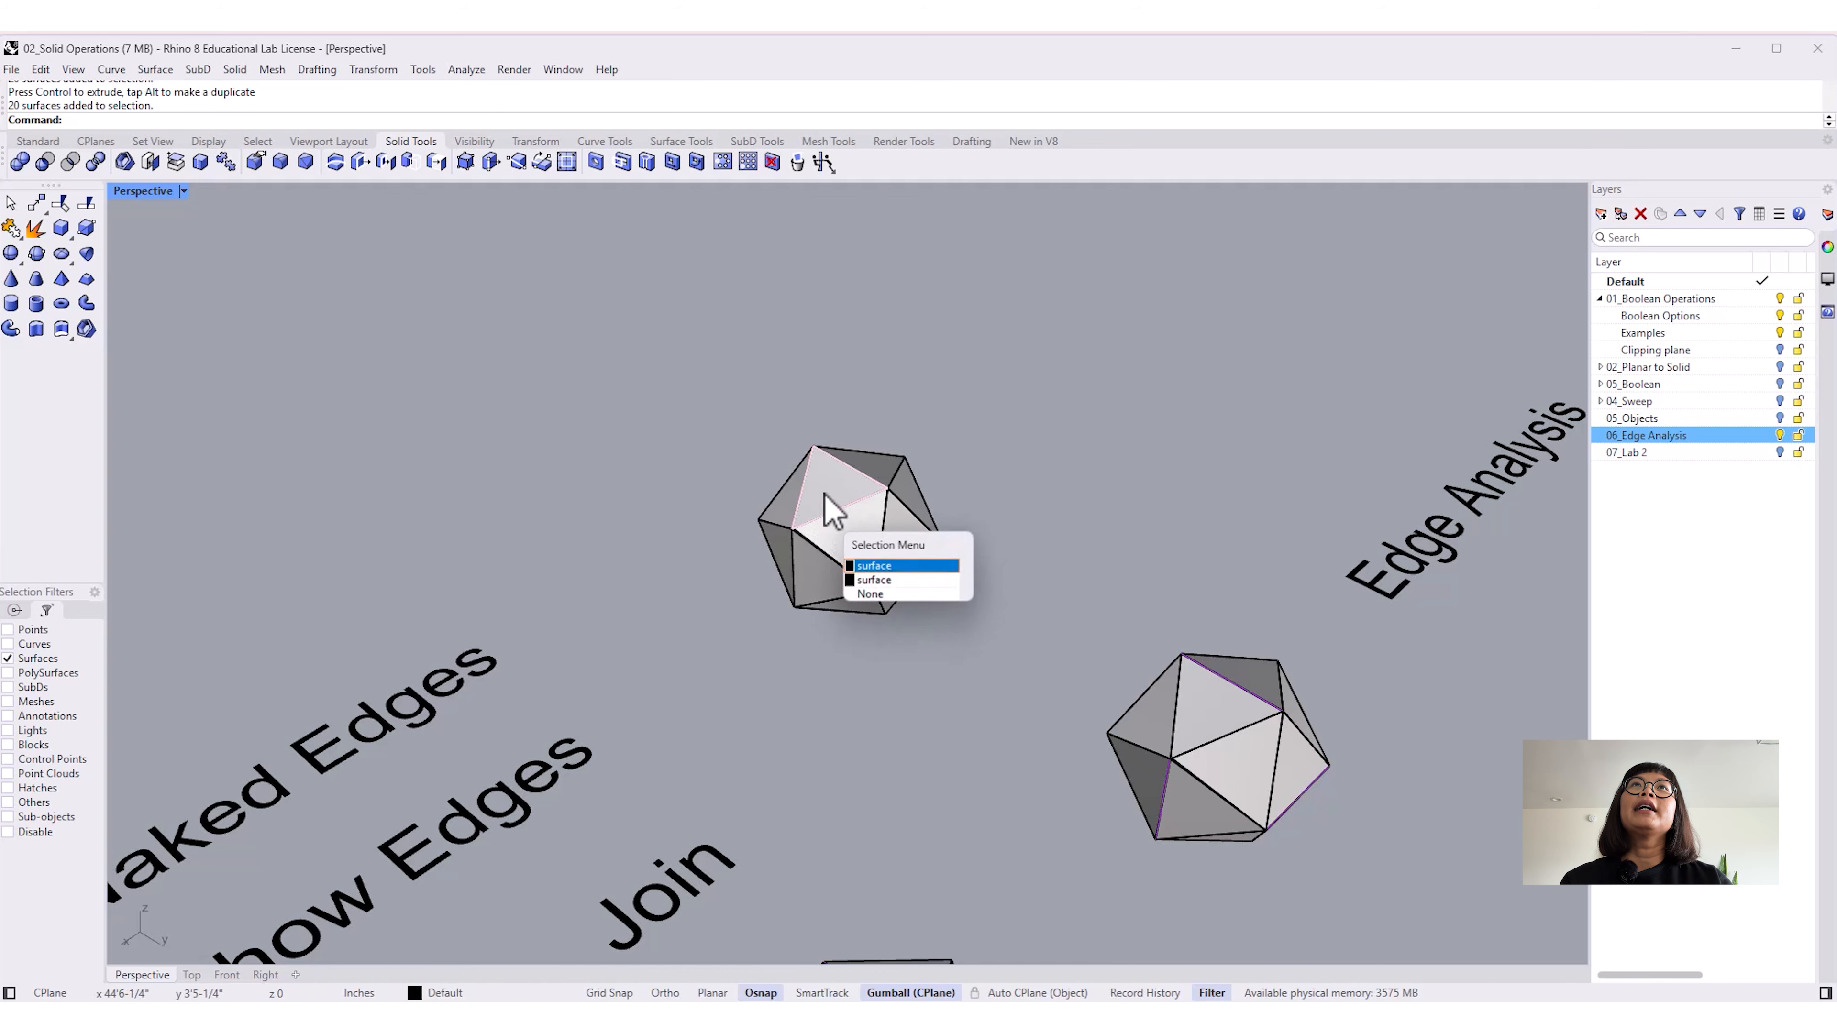
left_click(881, 566)
left_click(917, 548)
right_click_drag(897, 685, 942, 689)
left_click(1021, 734)
Step: Join all the surfaces of the moved icosahedron into one polysurface
left_click_drag(1022, 735, 718, 427)
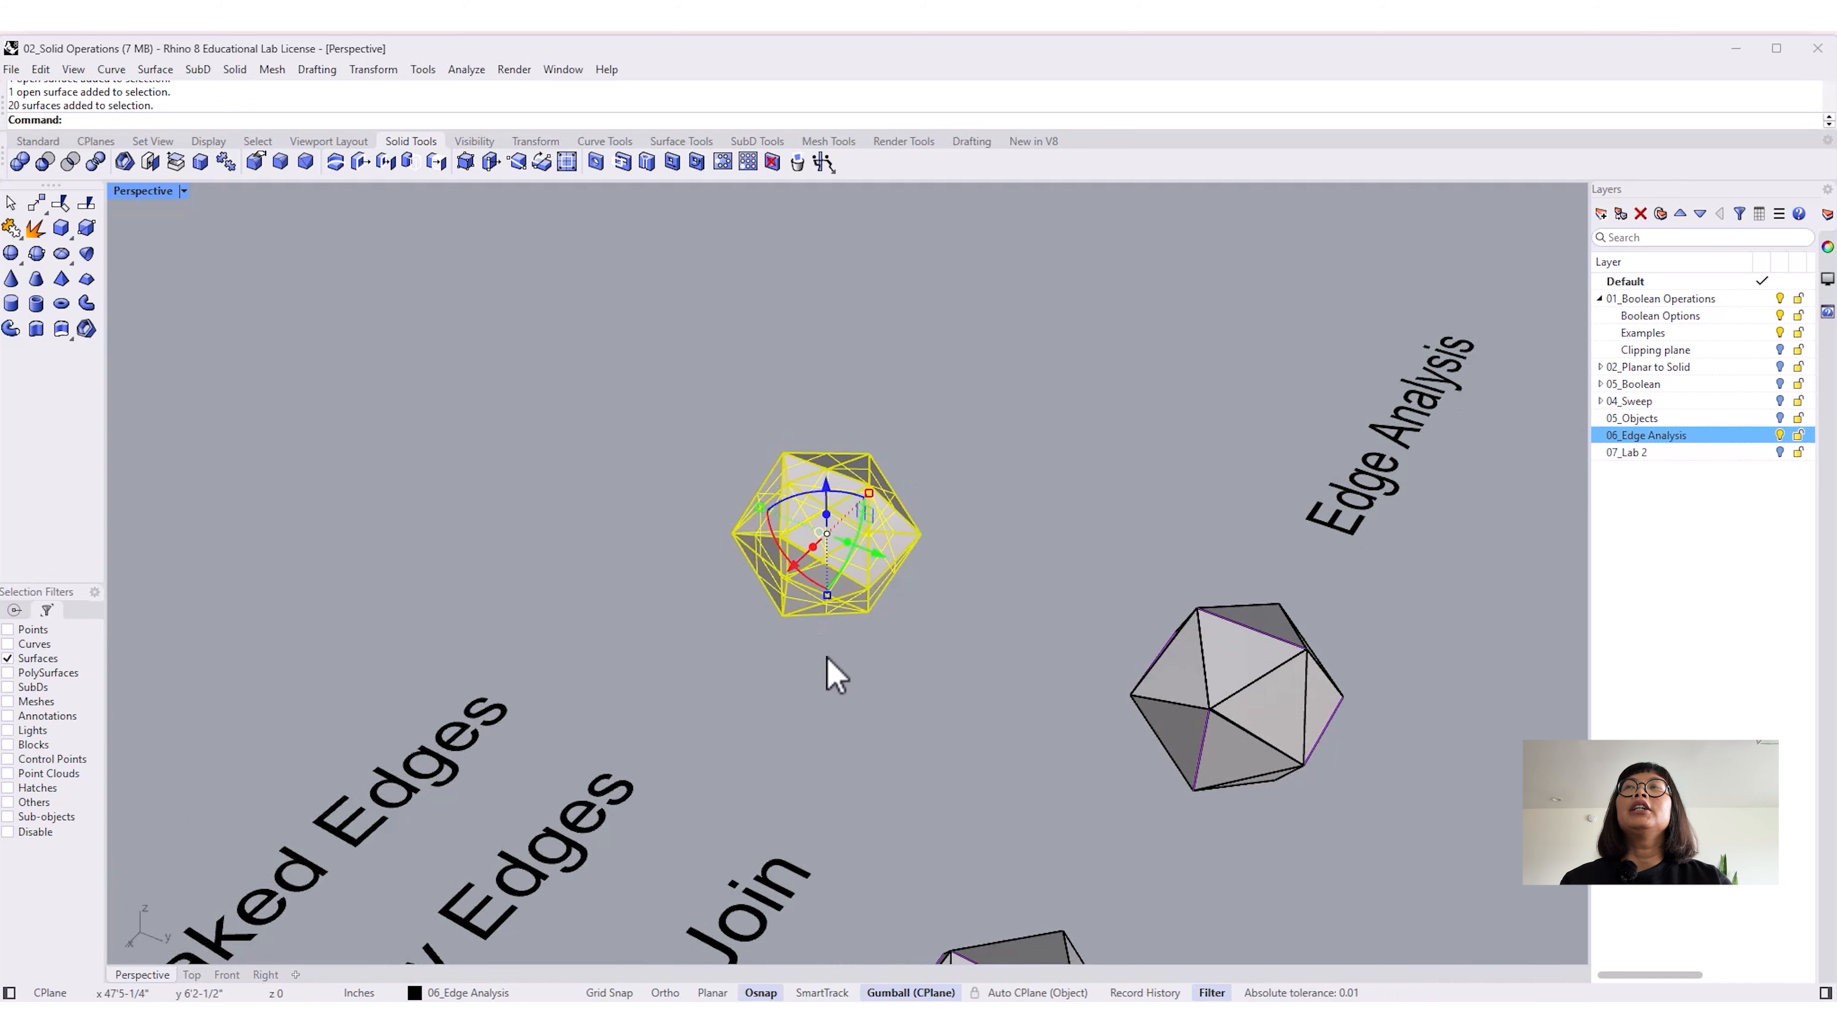
key("Return")
left_click(984, 727)
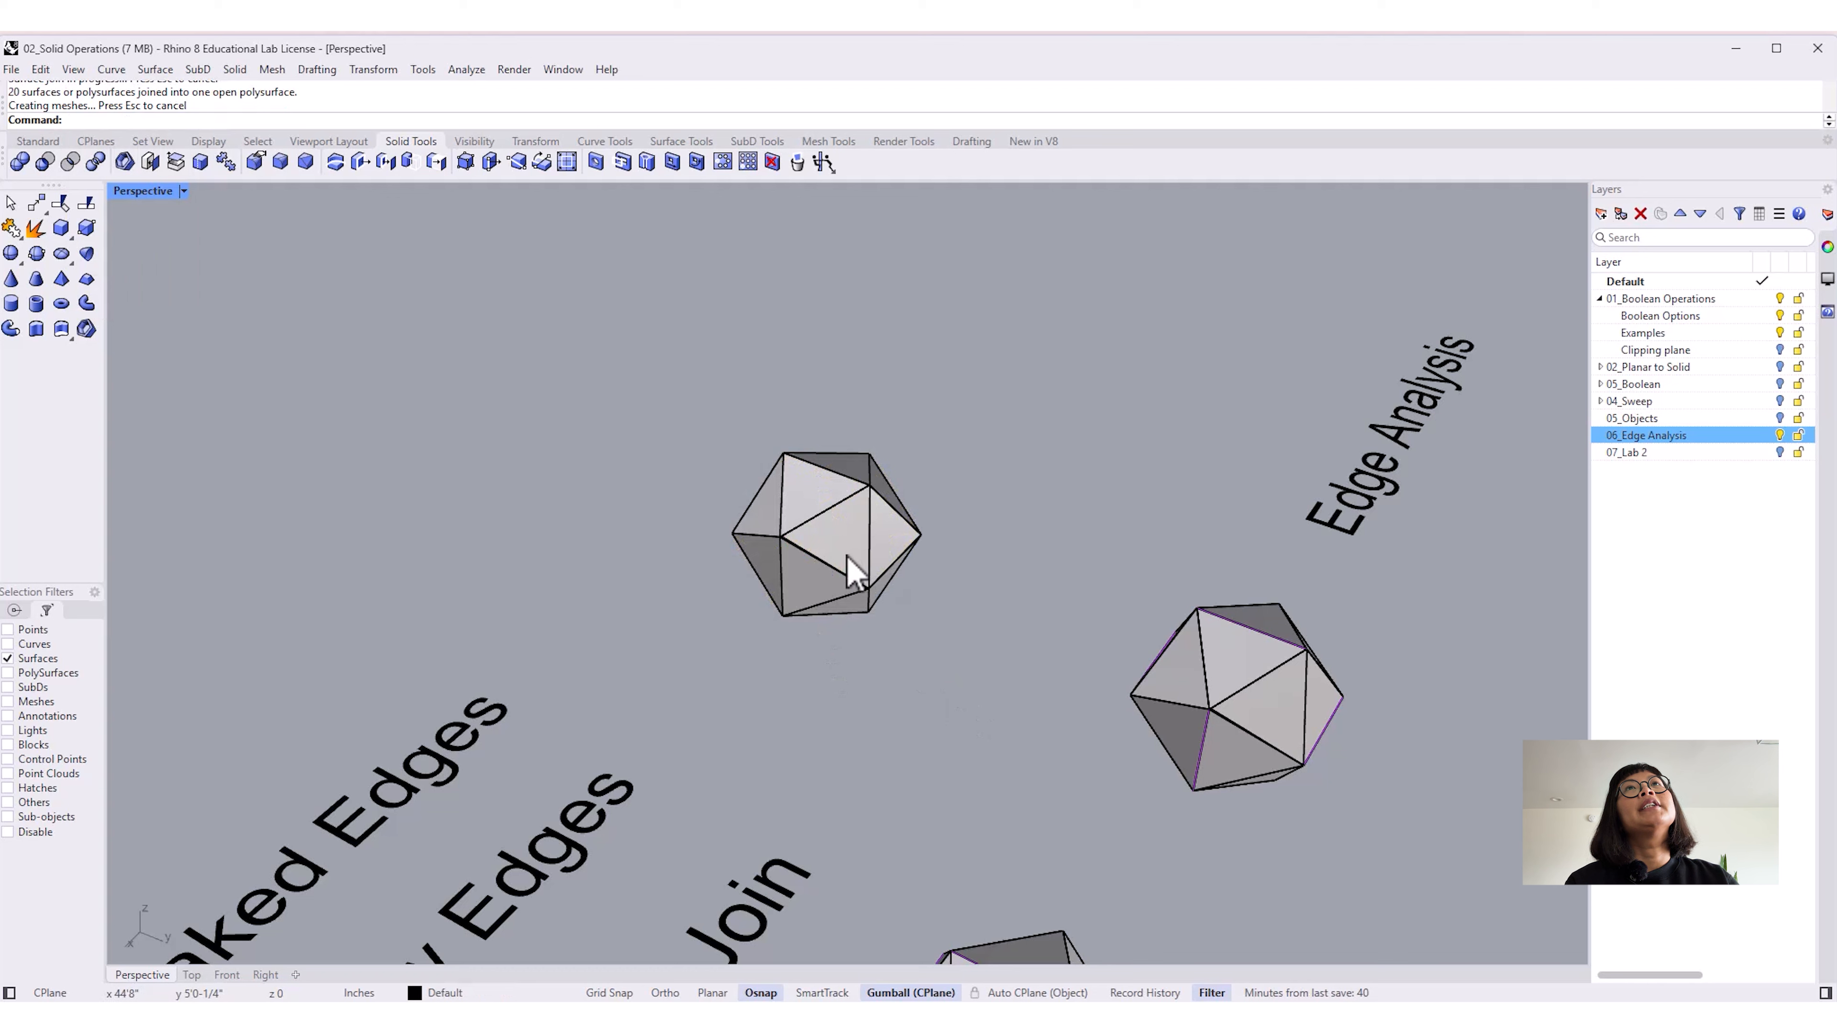
Step: Disable the selection filter and check the joined icosahedron's object type in its properties
left_click(5, 834)
left_click(823, 518)
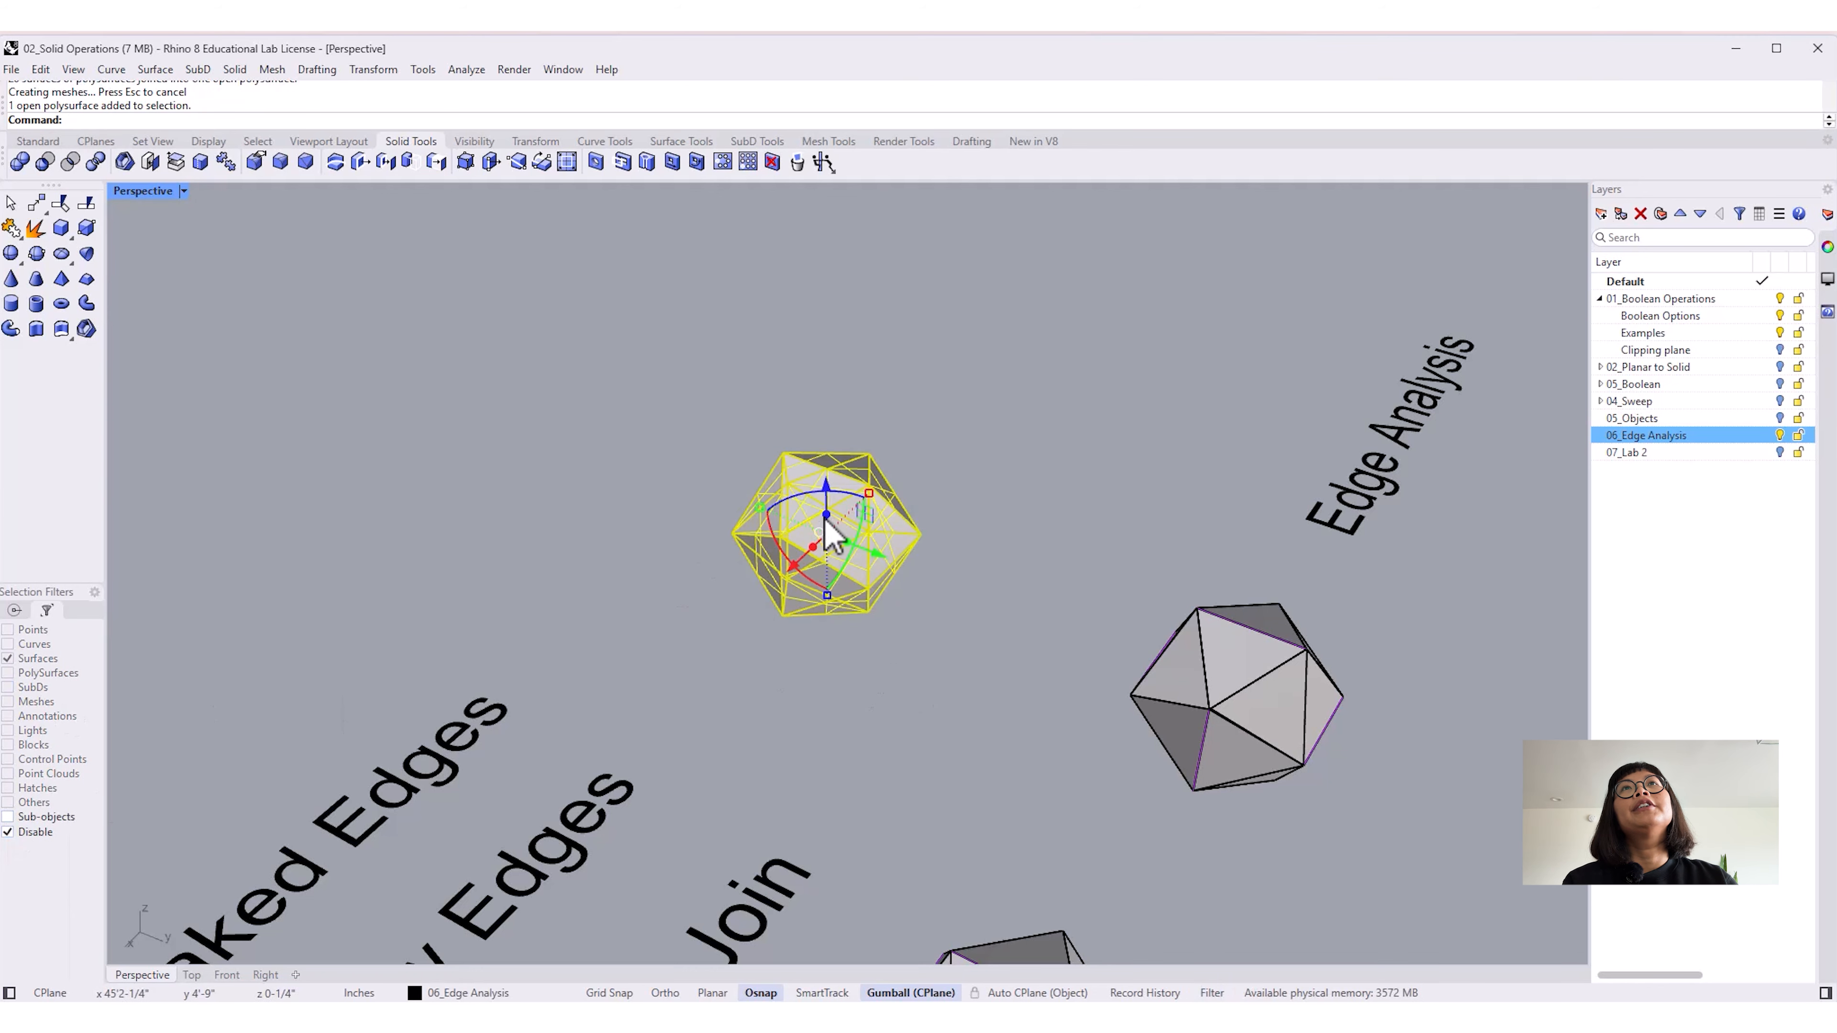
right_click_drag(832, 734, 1012, 706)
left_click(776, 620)
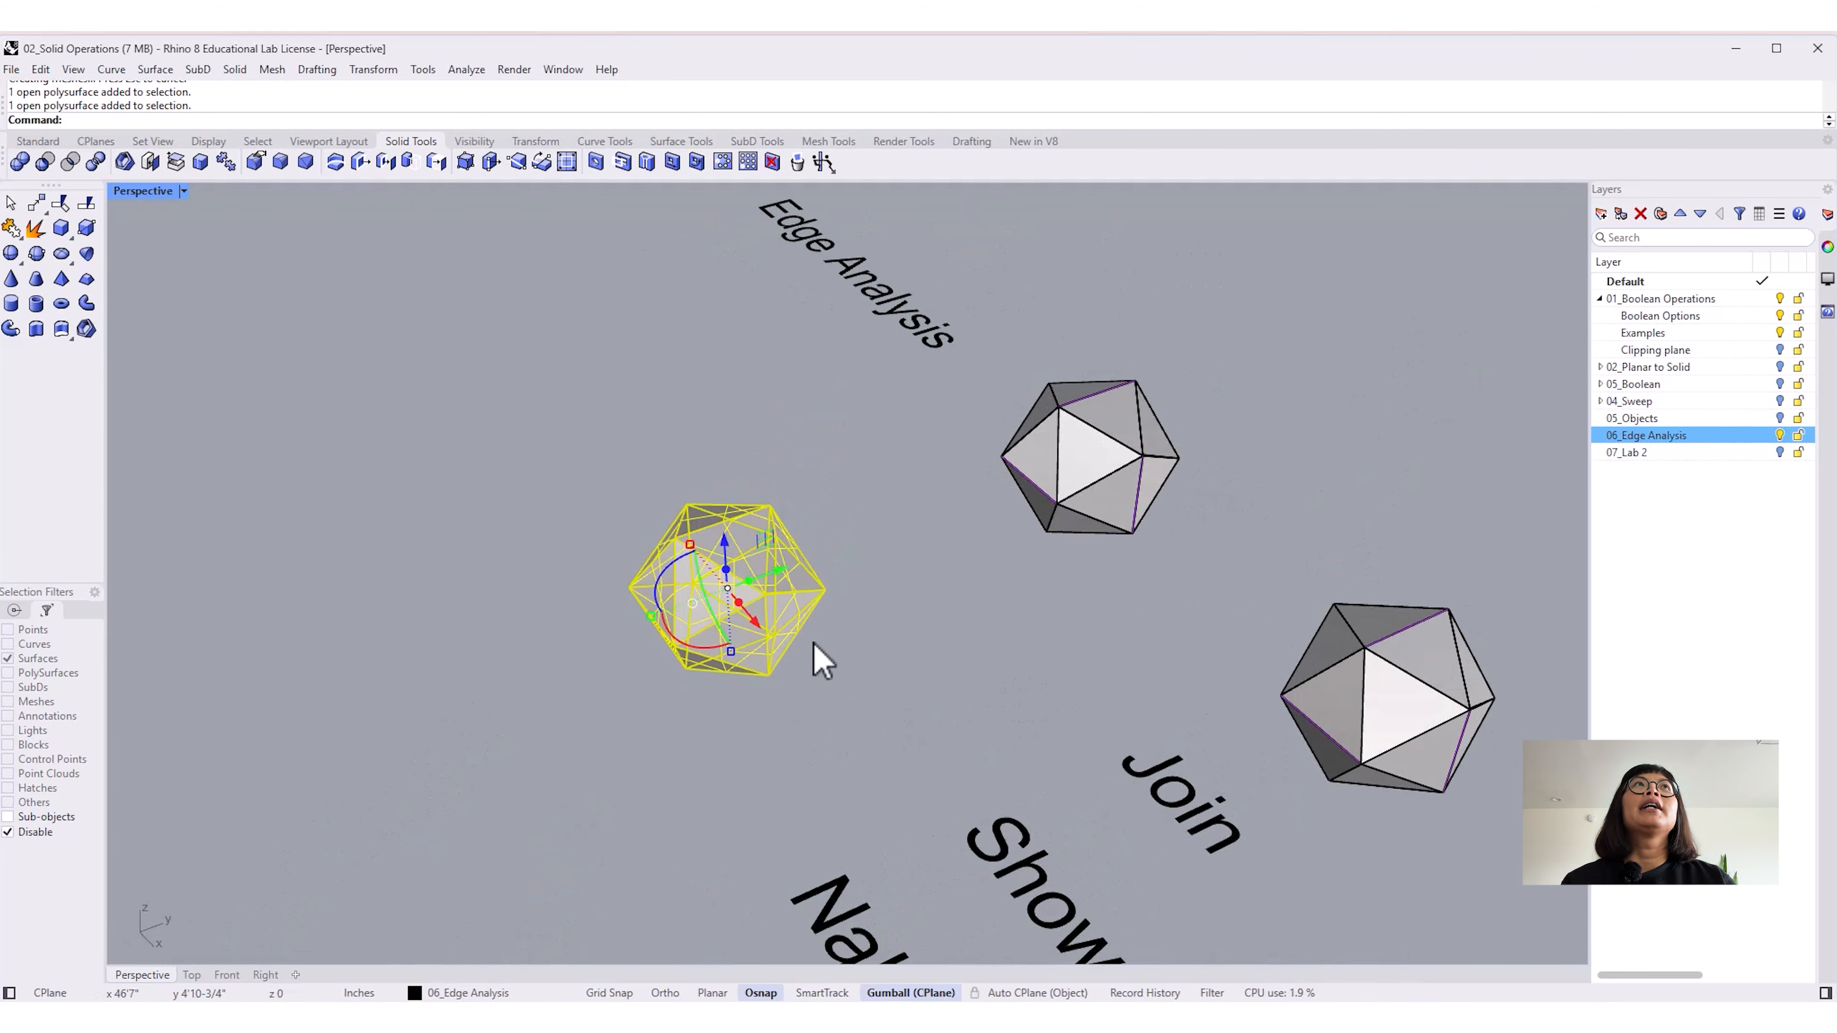
left_click(1828, 248)
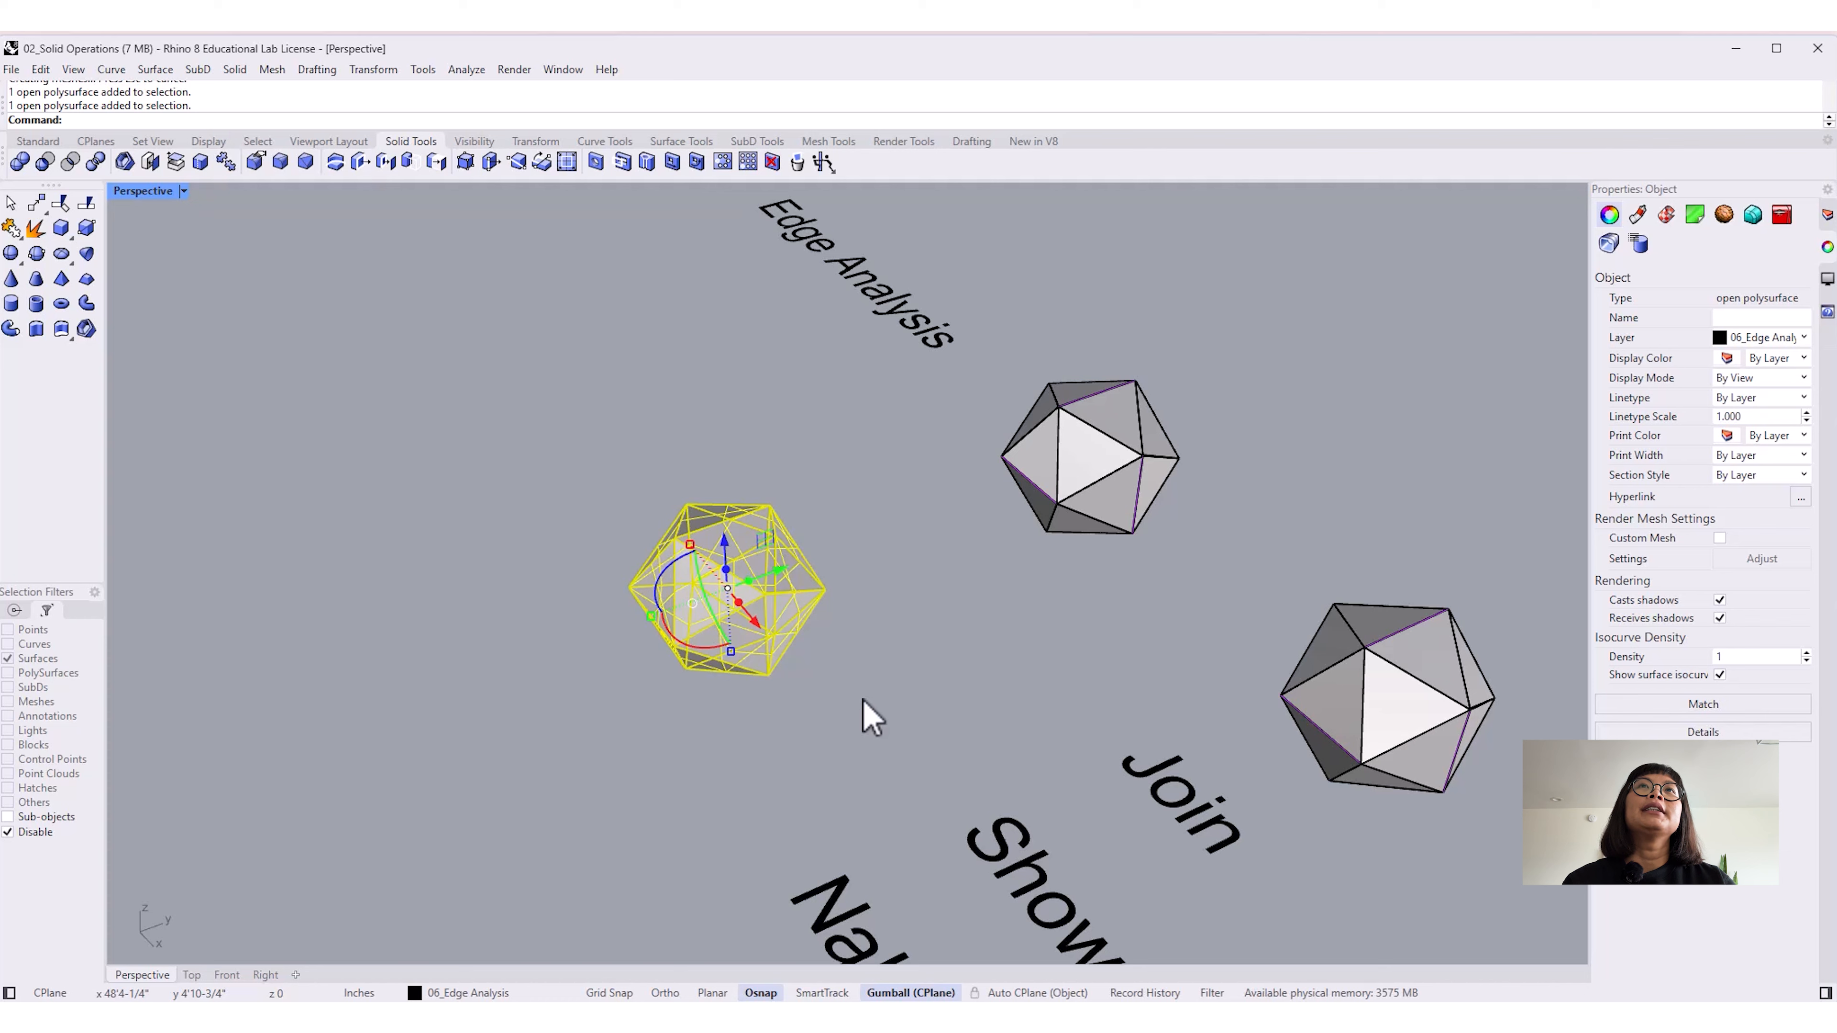
right_click_drag(865, 725, 1000, 693, "shift")
left_click(1036, 713)
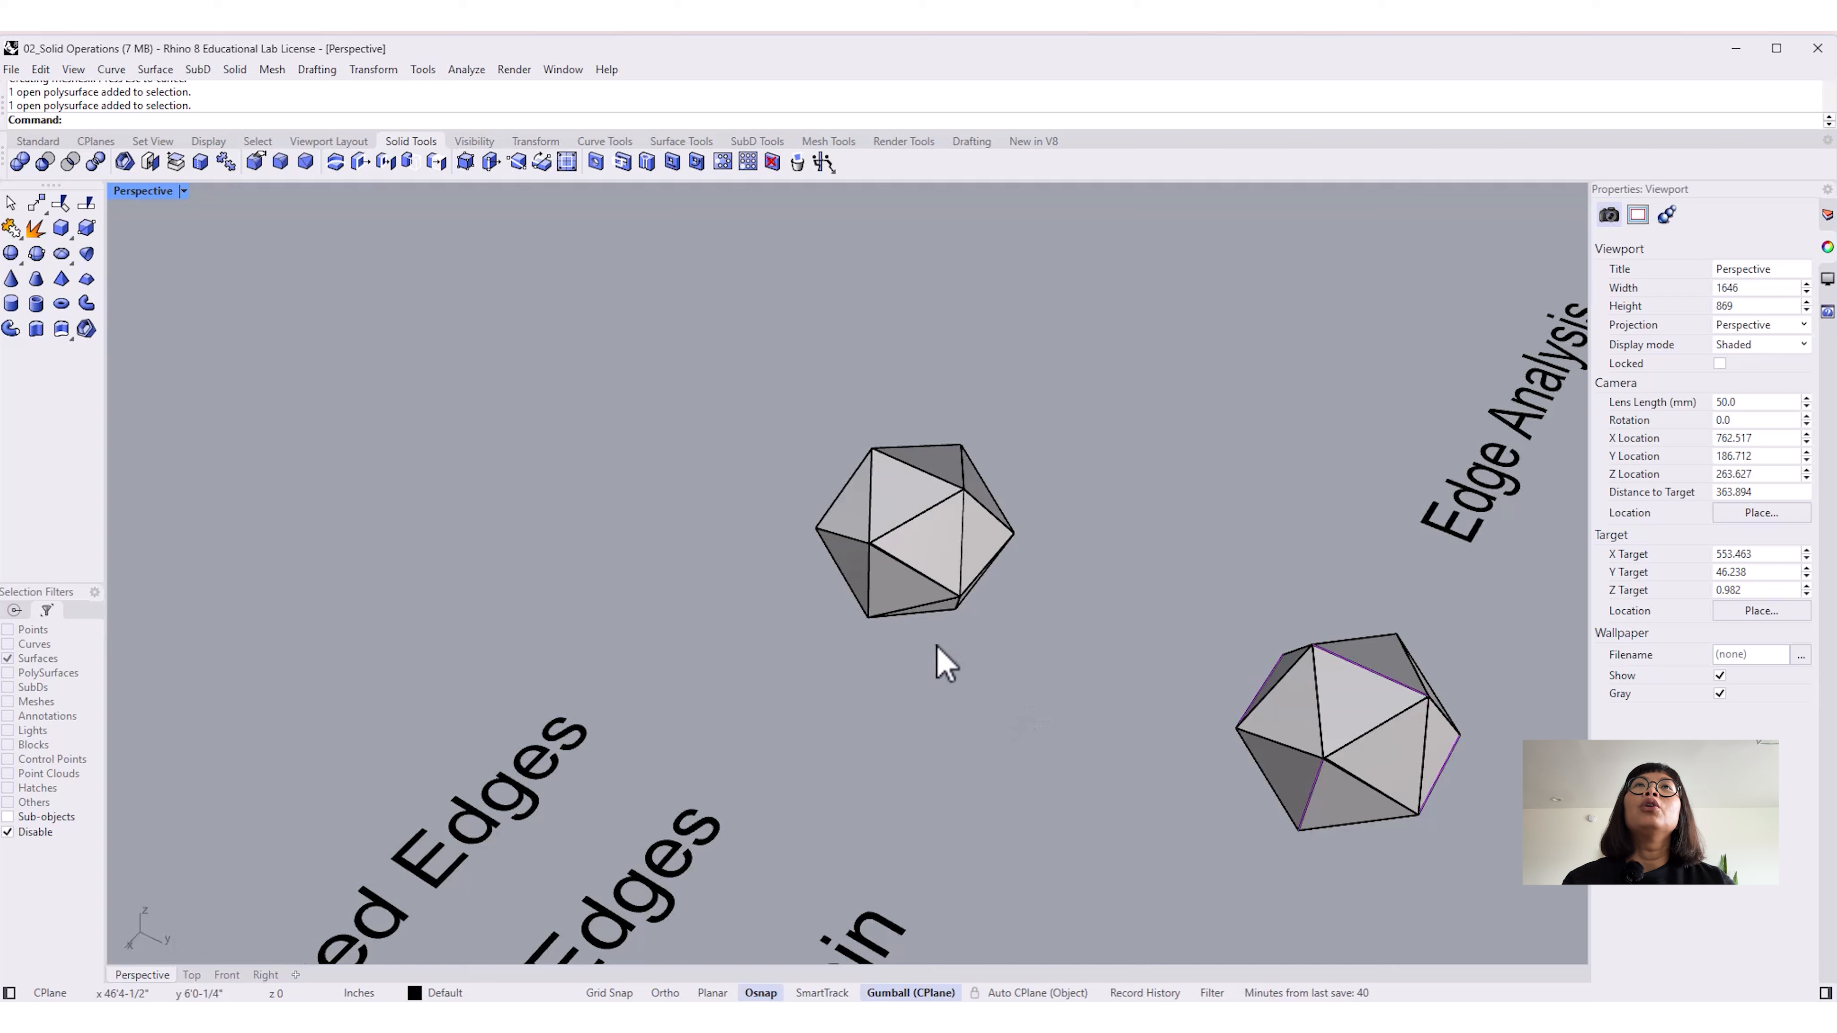
Step: Examine the joined icosahedron from another side and recheck its object type
right_click_drag(933, 709, 1022, 667)
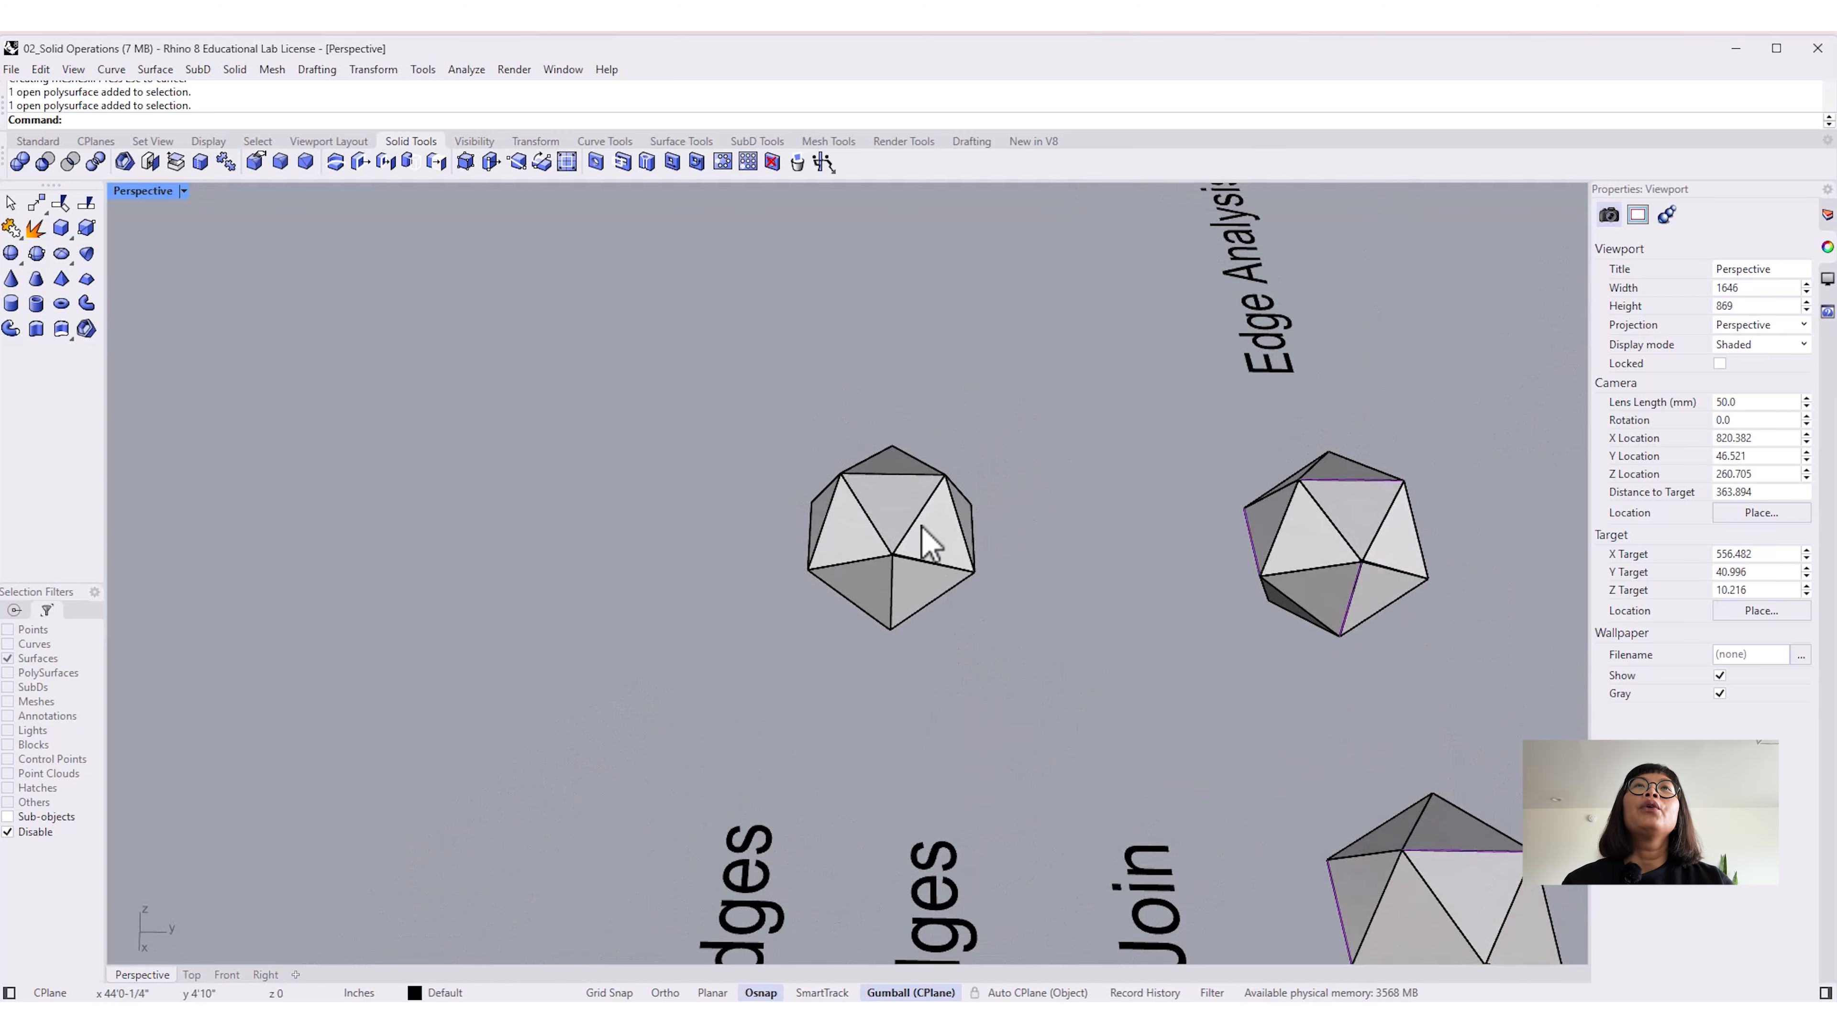
left_click(928, 539)
right_click_drag(1078, 677, 1029, 661)
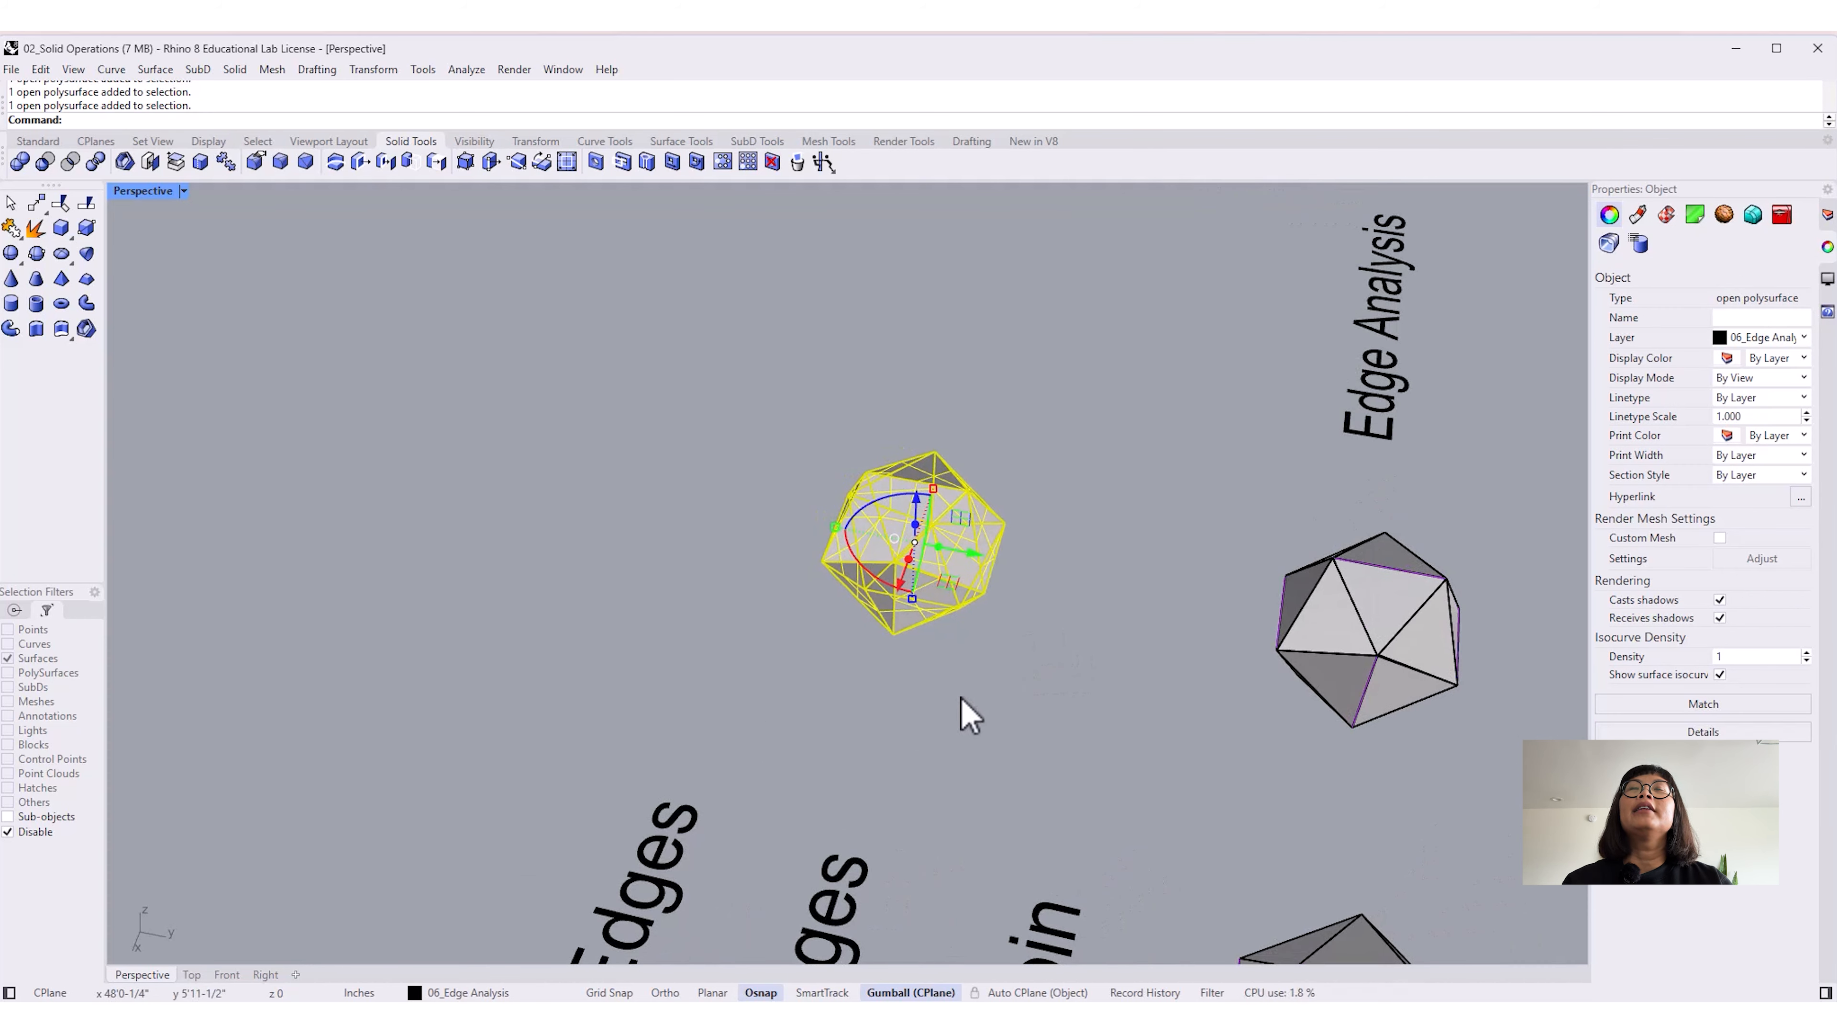
left_click(993, 725)
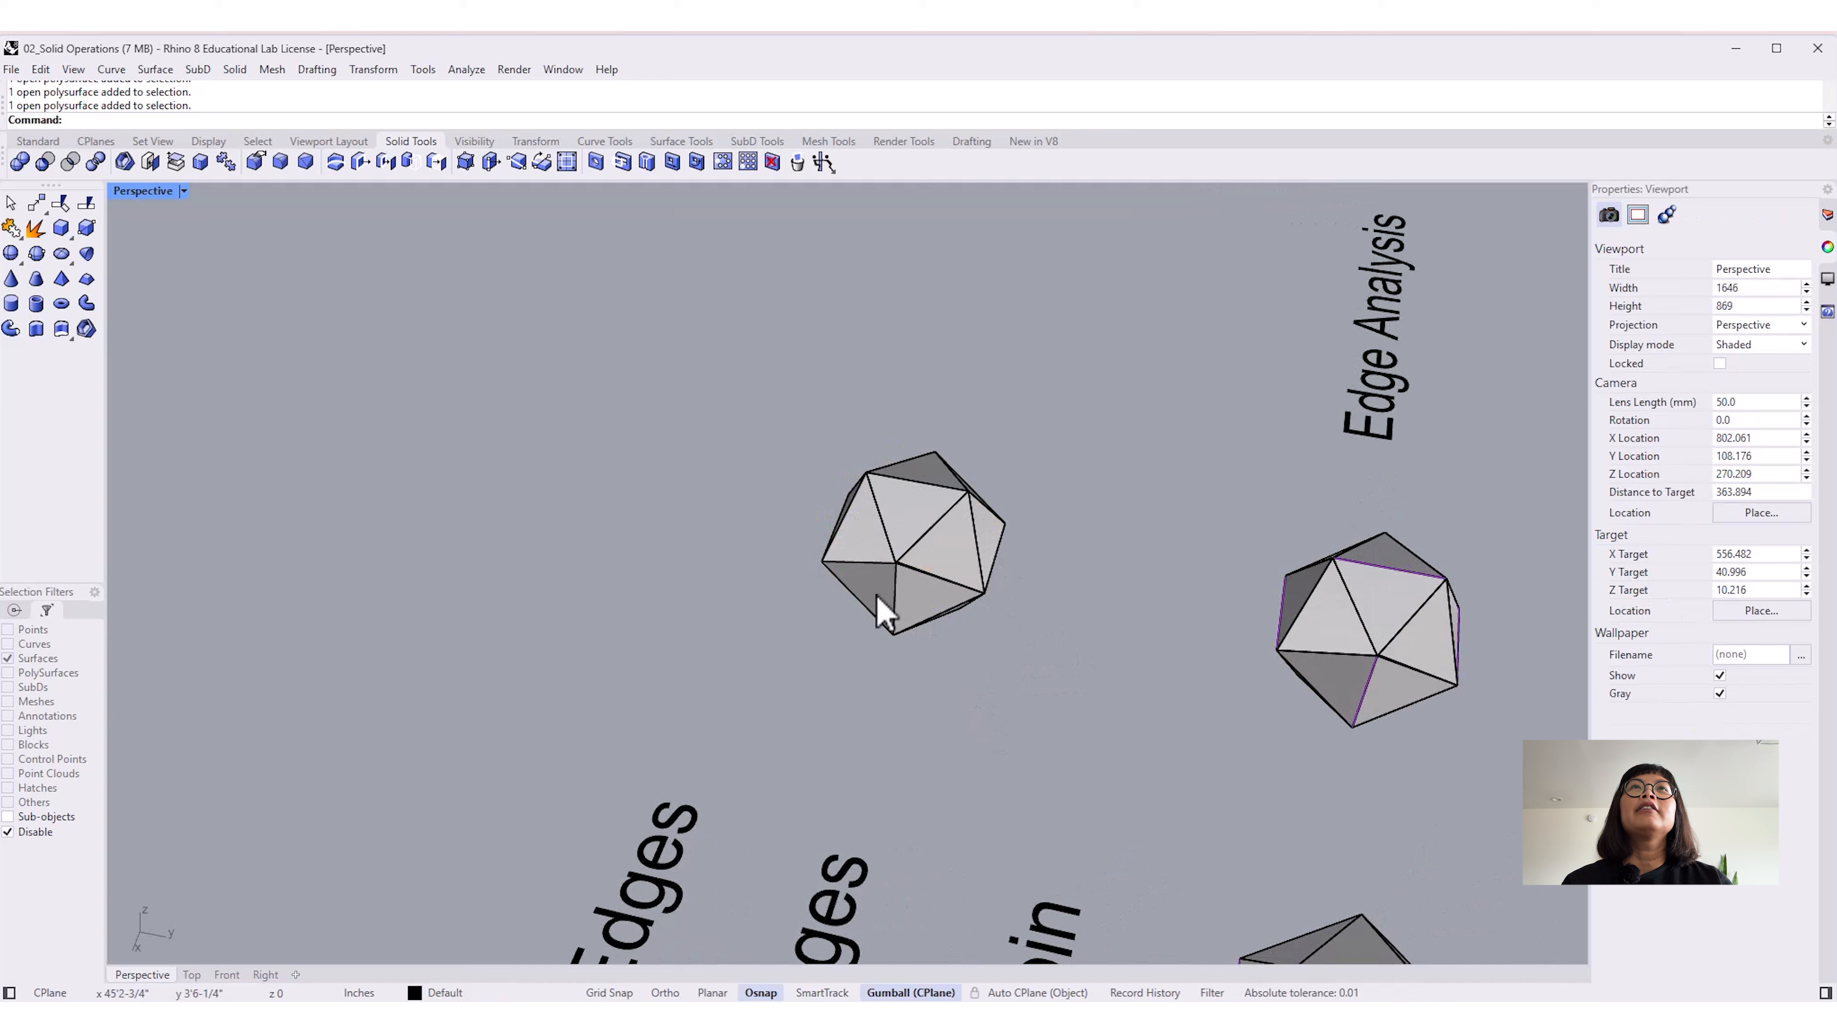
right_click_drag(988, 683, 954, 695, "shift")
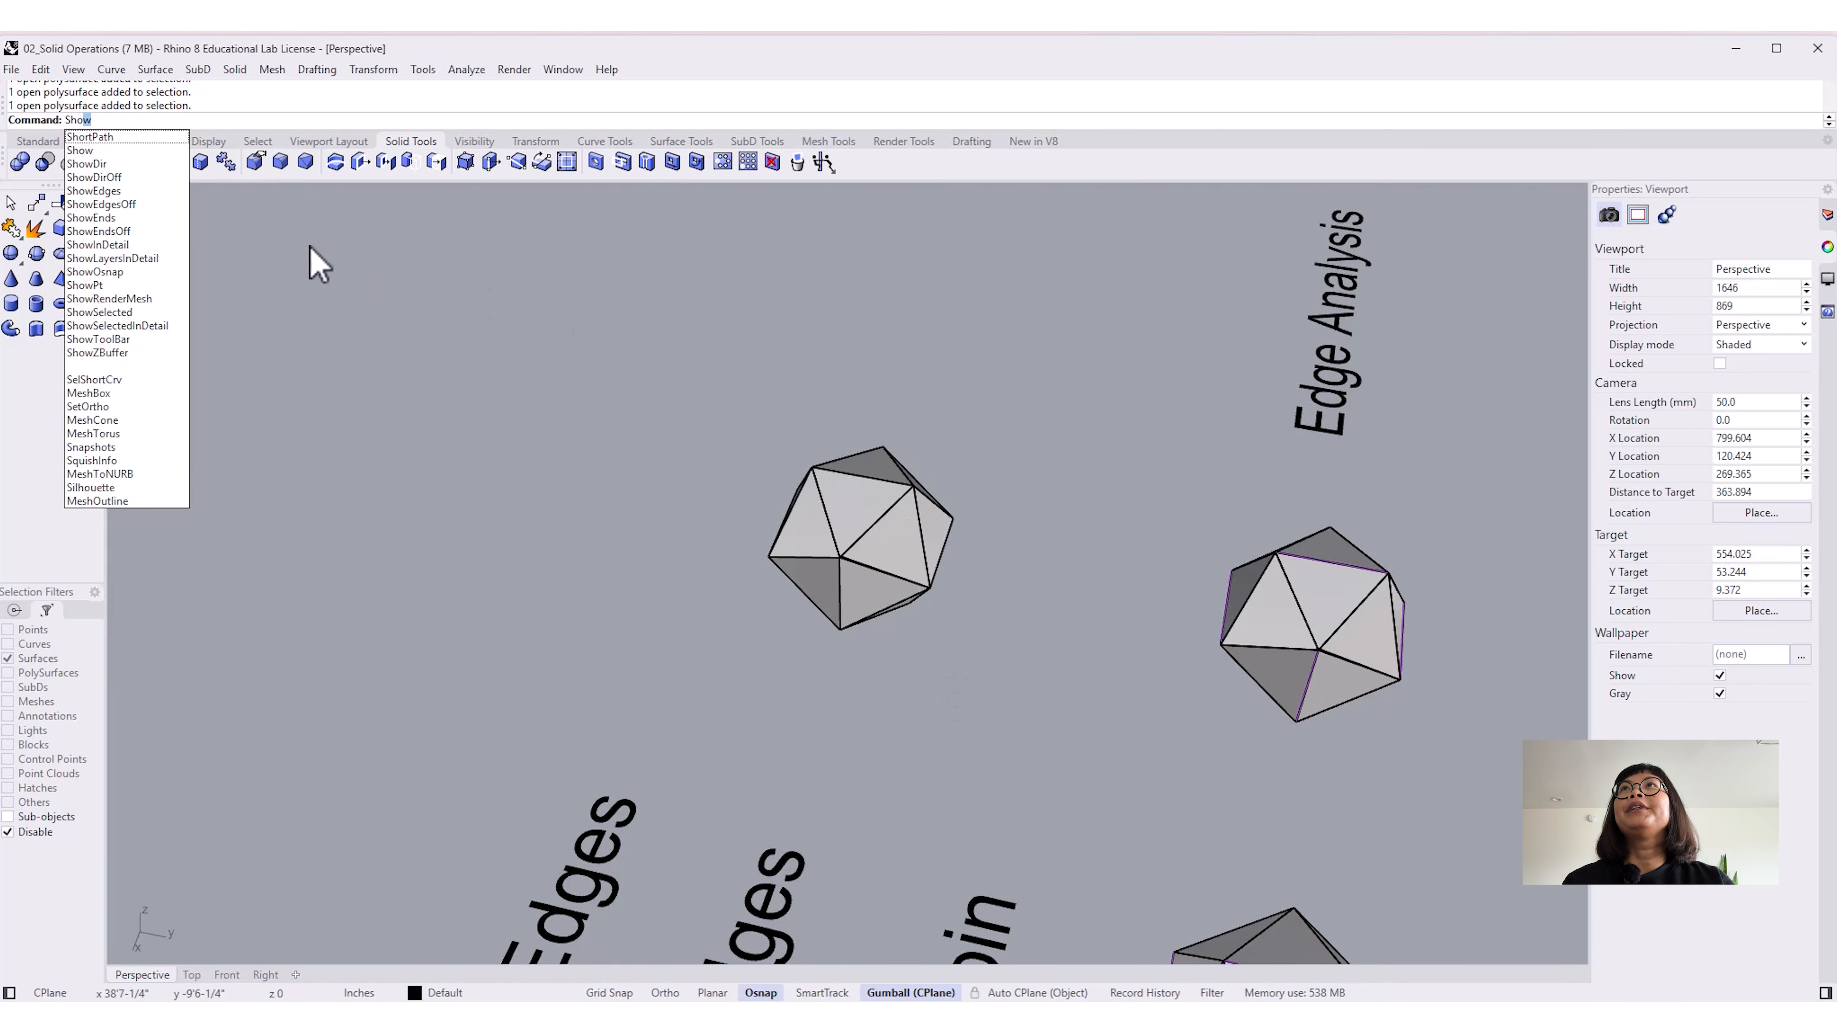
Step: Run ShowEdges on the joined icosahedron and display all of its edges
left_click(130, 192)
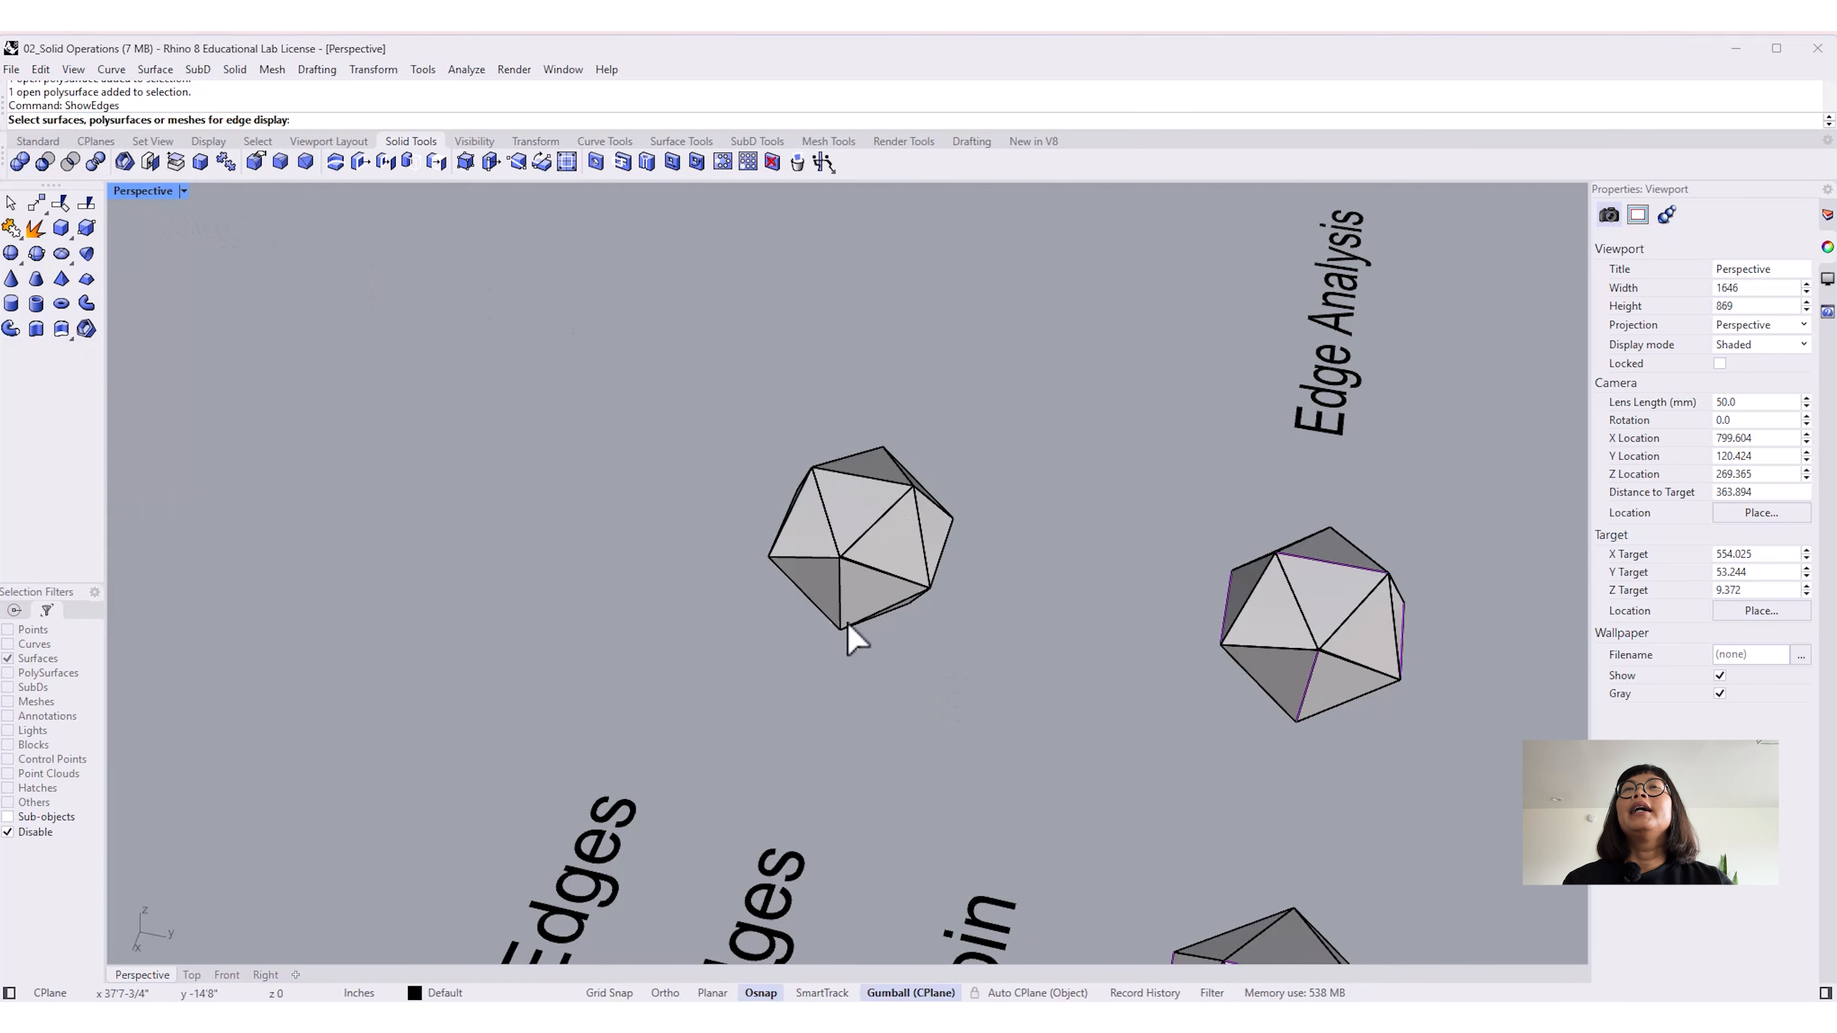
left_click(876, 586)
key("Return")
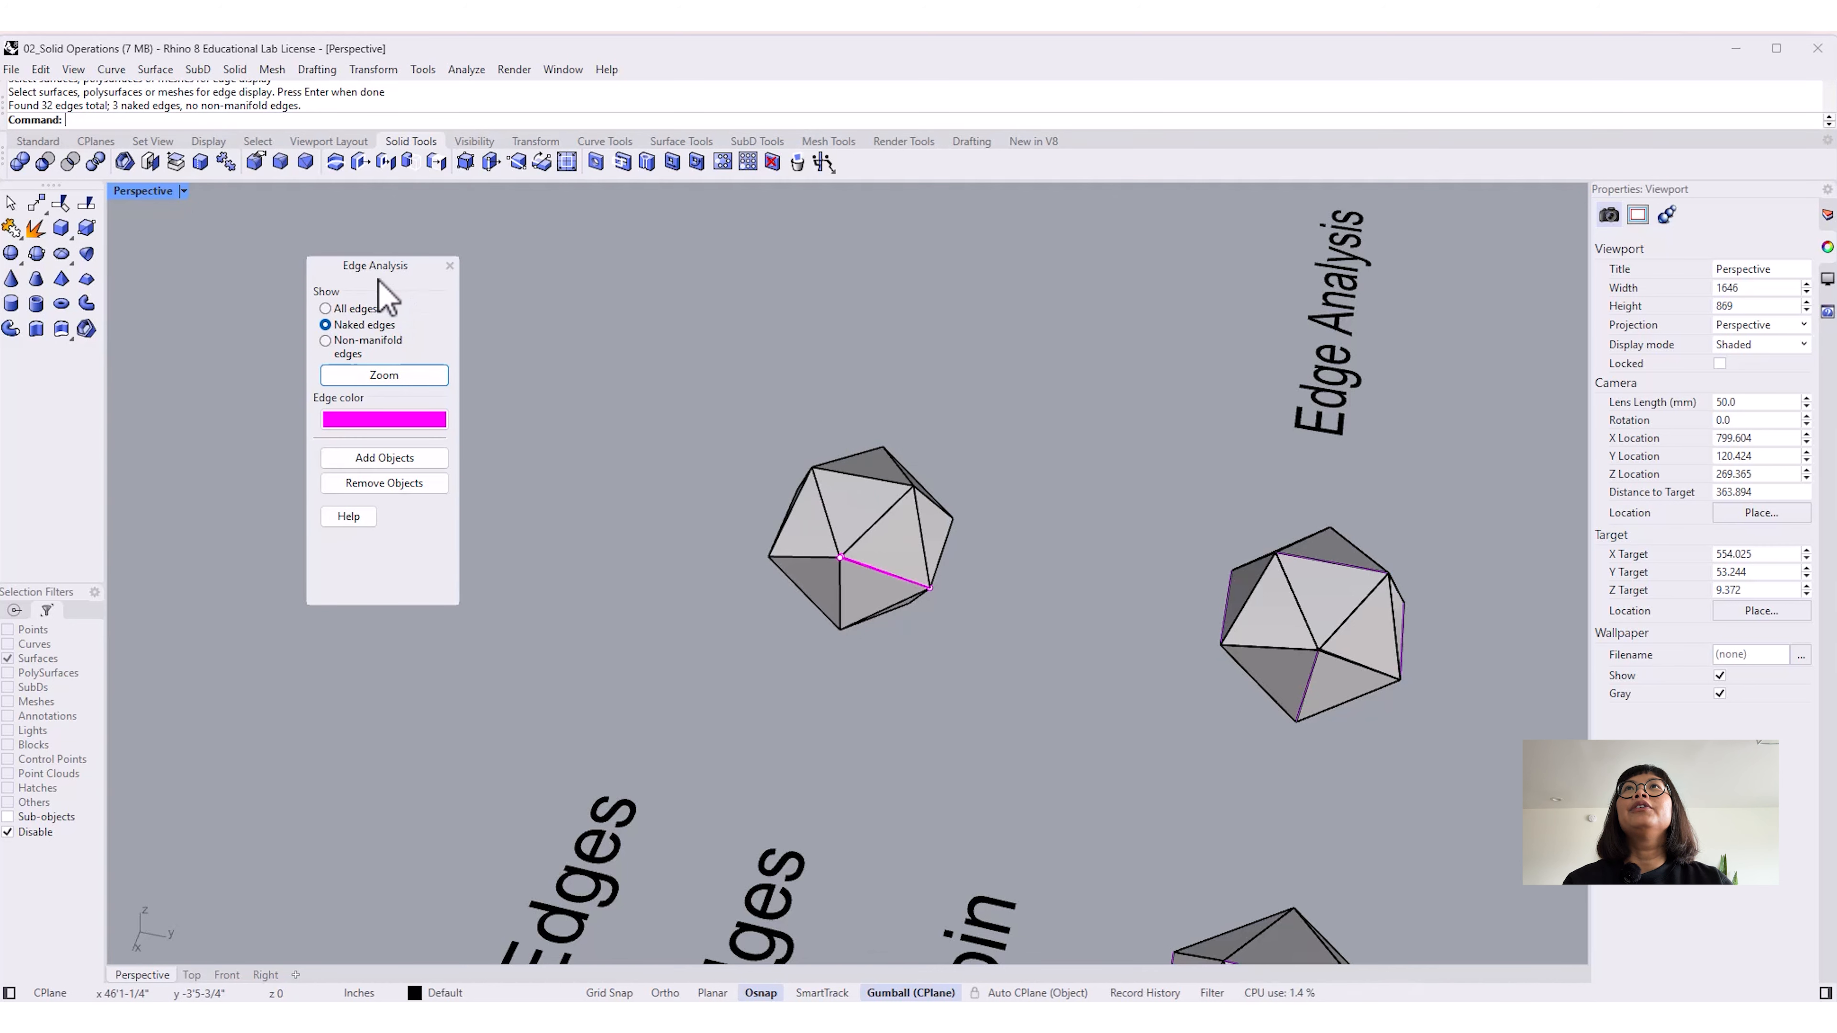
left_click(325, 309)
mouse_move(903, 623)
right_mouse_down()
mouse_move(1022, 619)
mouse_move(968, 726)
mouse_move(874, 636)
mouse_move(905, 641)
right_mouse_up()
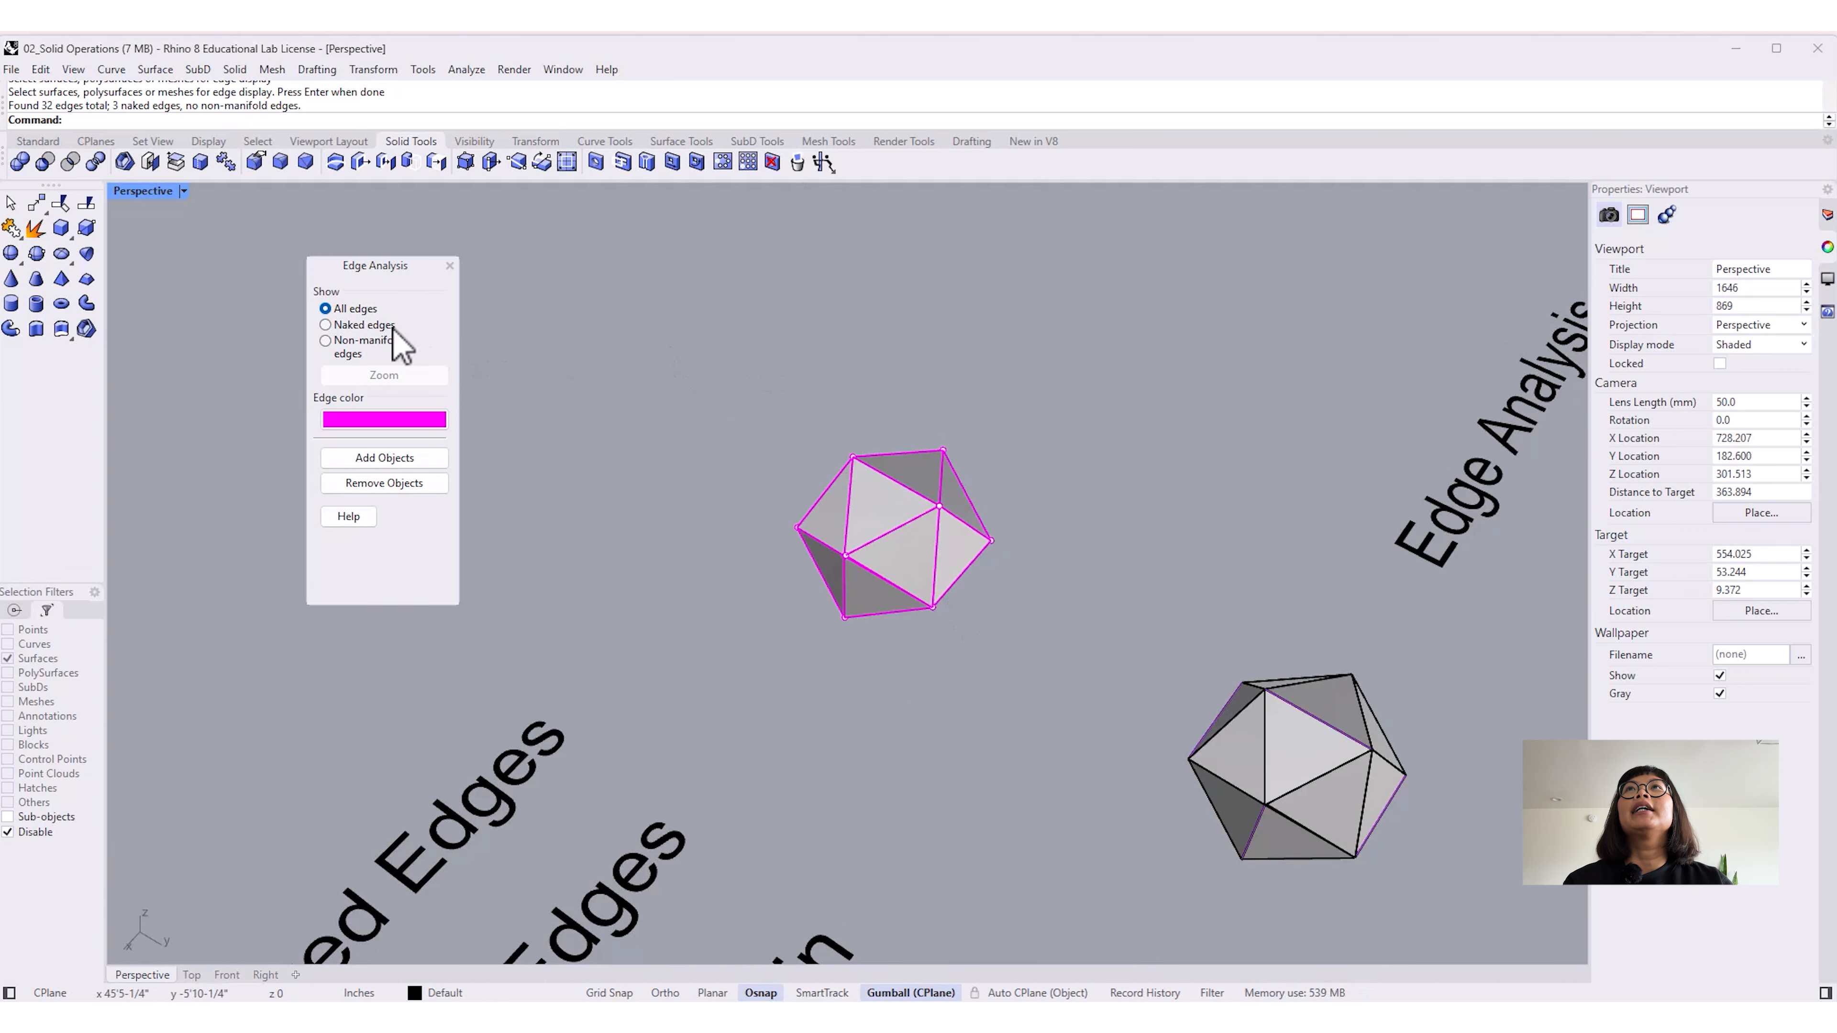
Step: Show only the naked edges and examine the gap along the highlighted edge at close range from several angles
left_click(326, 325)
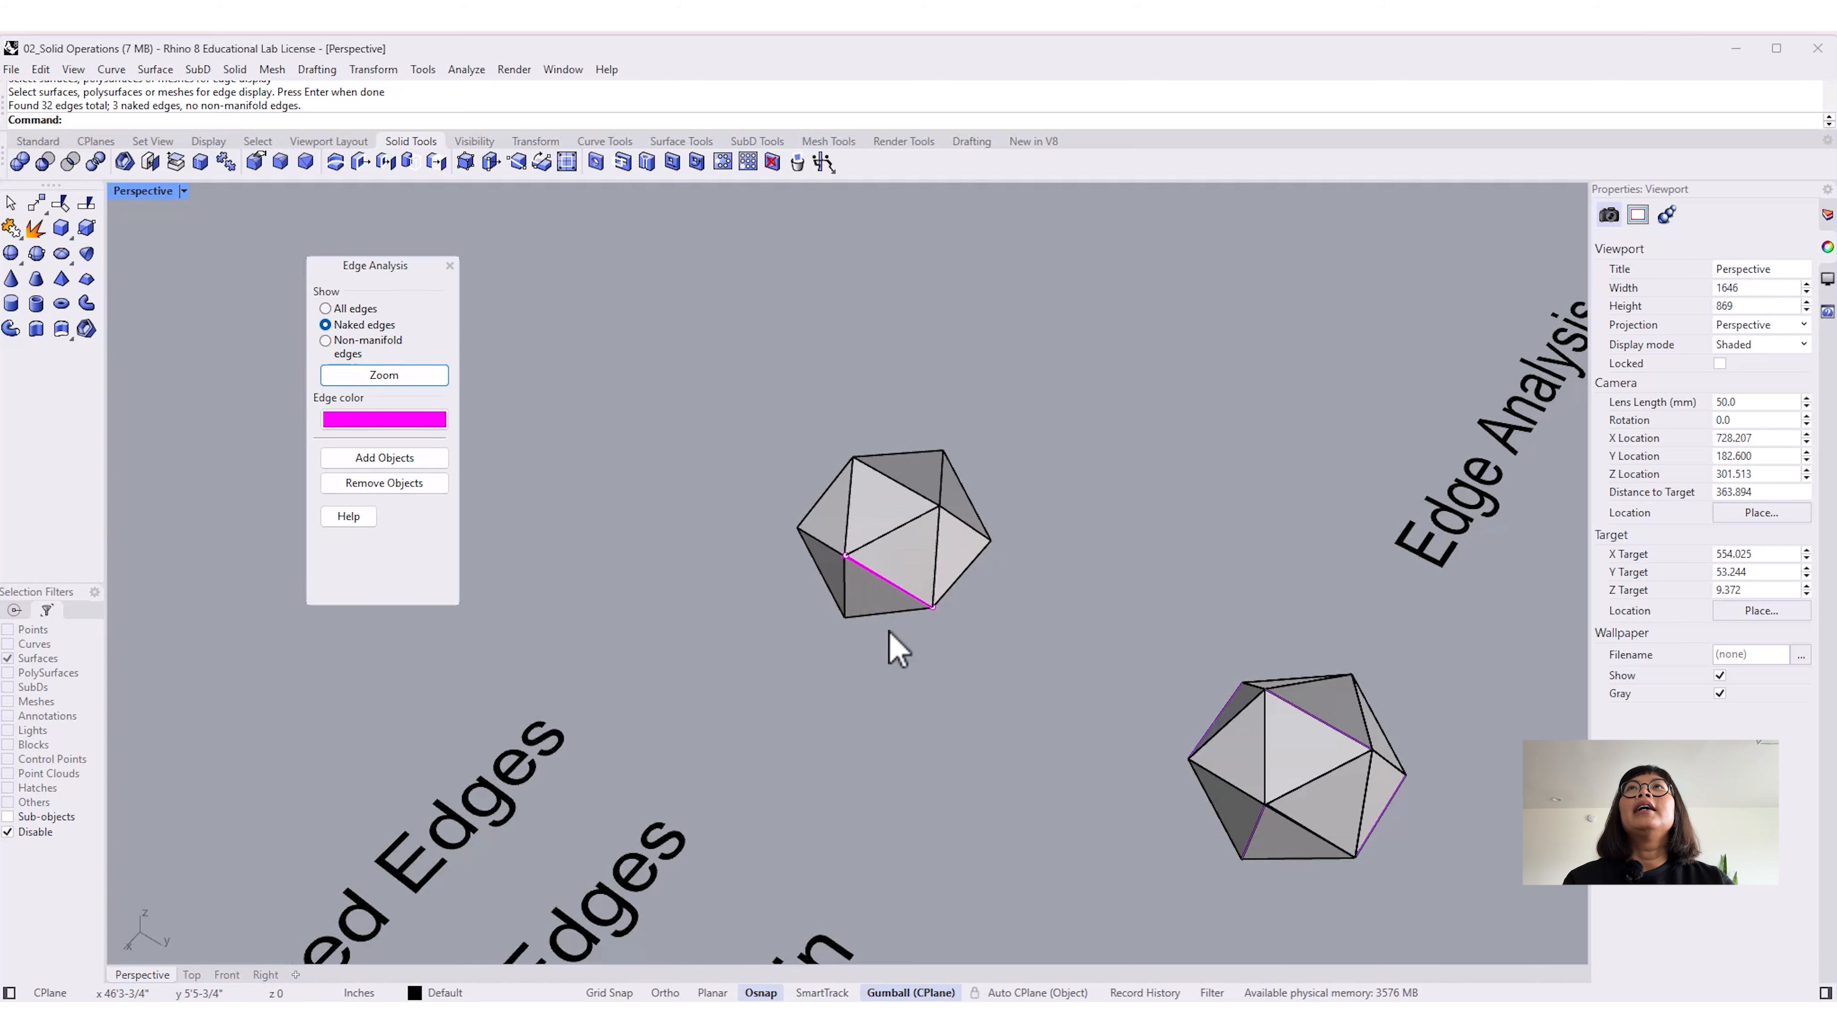
scroll(867, 571, "up", 10)
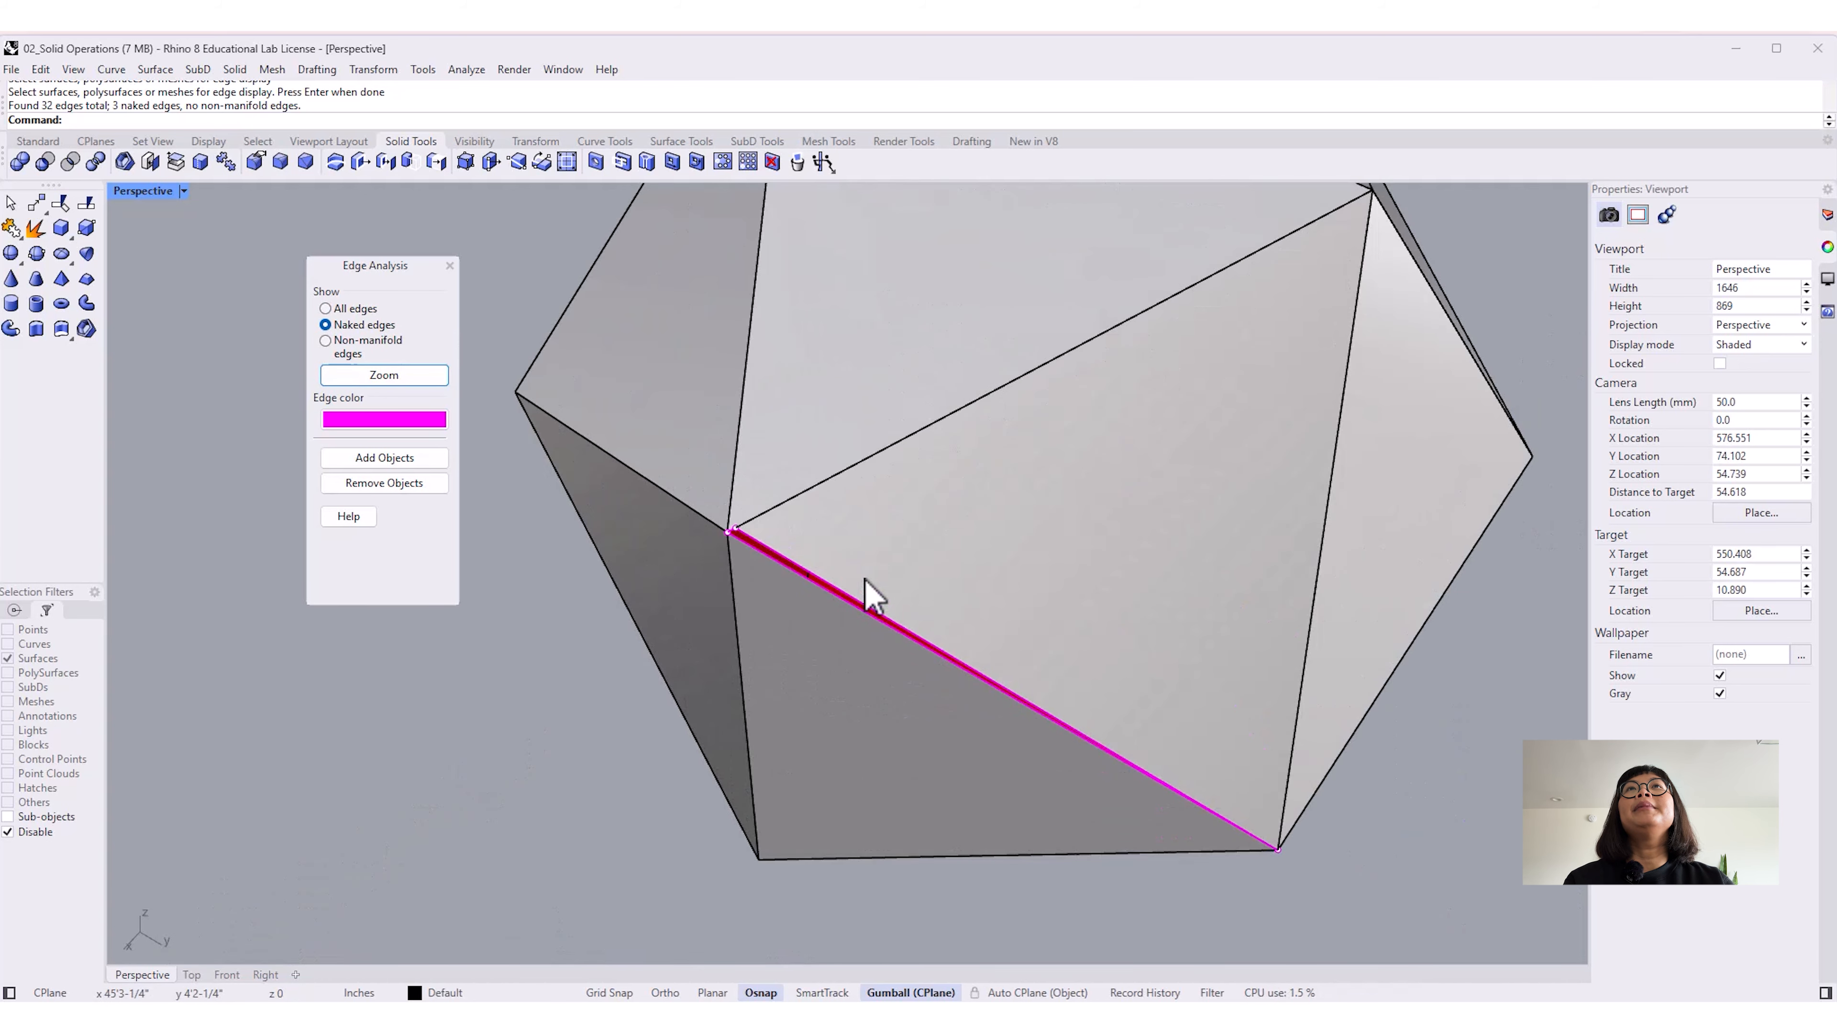
right_click_drag(859, 625, 725, 463)
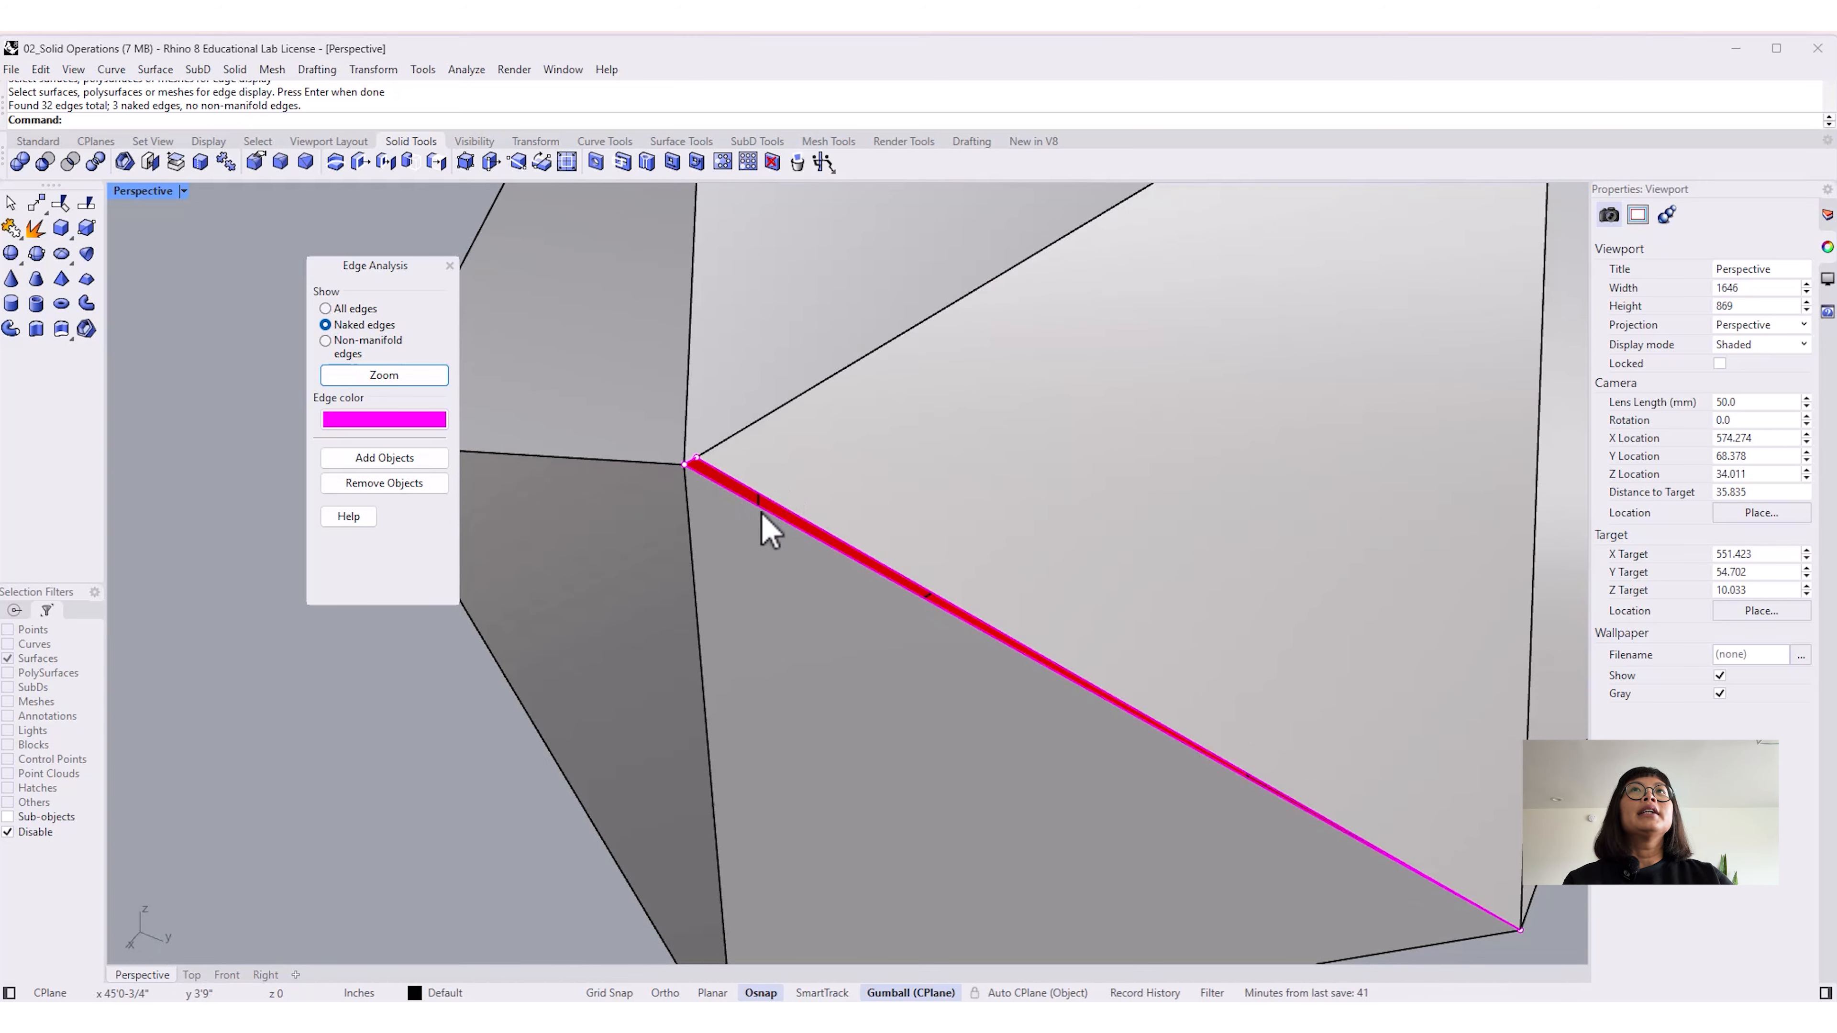
scroll(767, 565, "down", 6)
right_click_drag(767, 566, 868, 680)
scroll(752, 506, "up", 6)
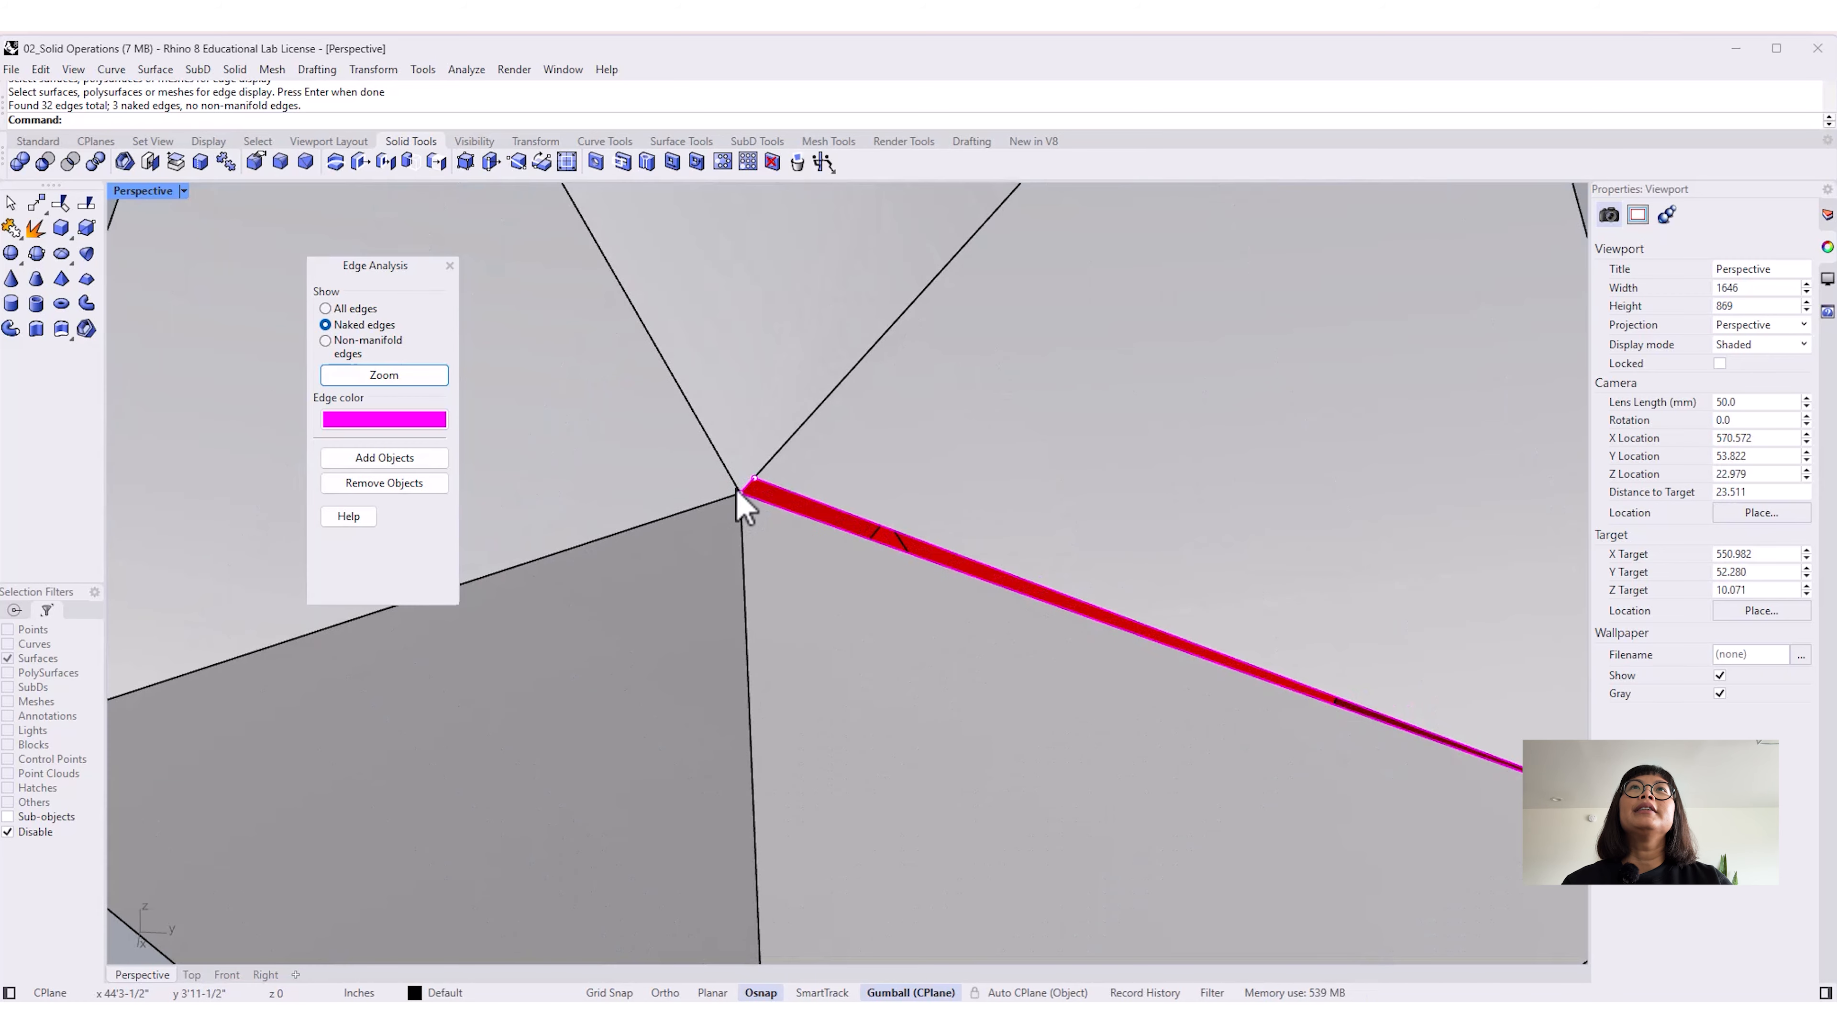
scroll(772, 521, "down", 4)
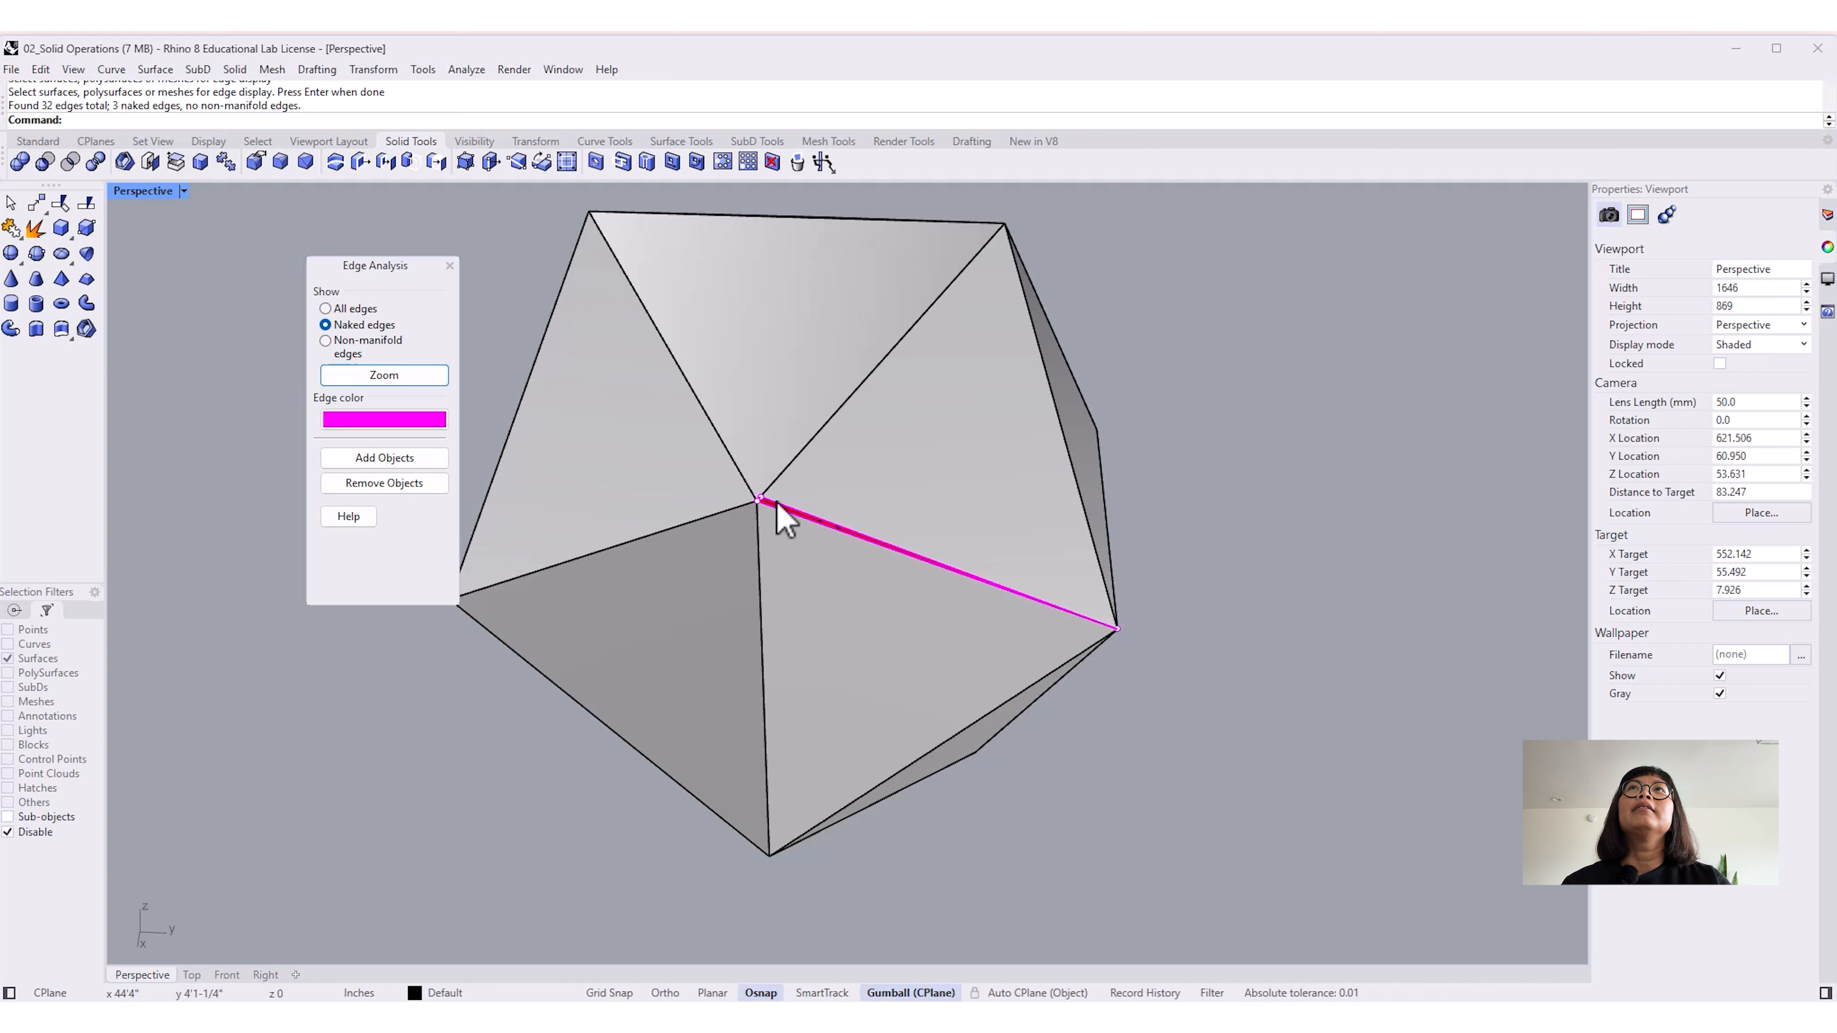
right_click_drag(824, 578, 870, 583, "shift")
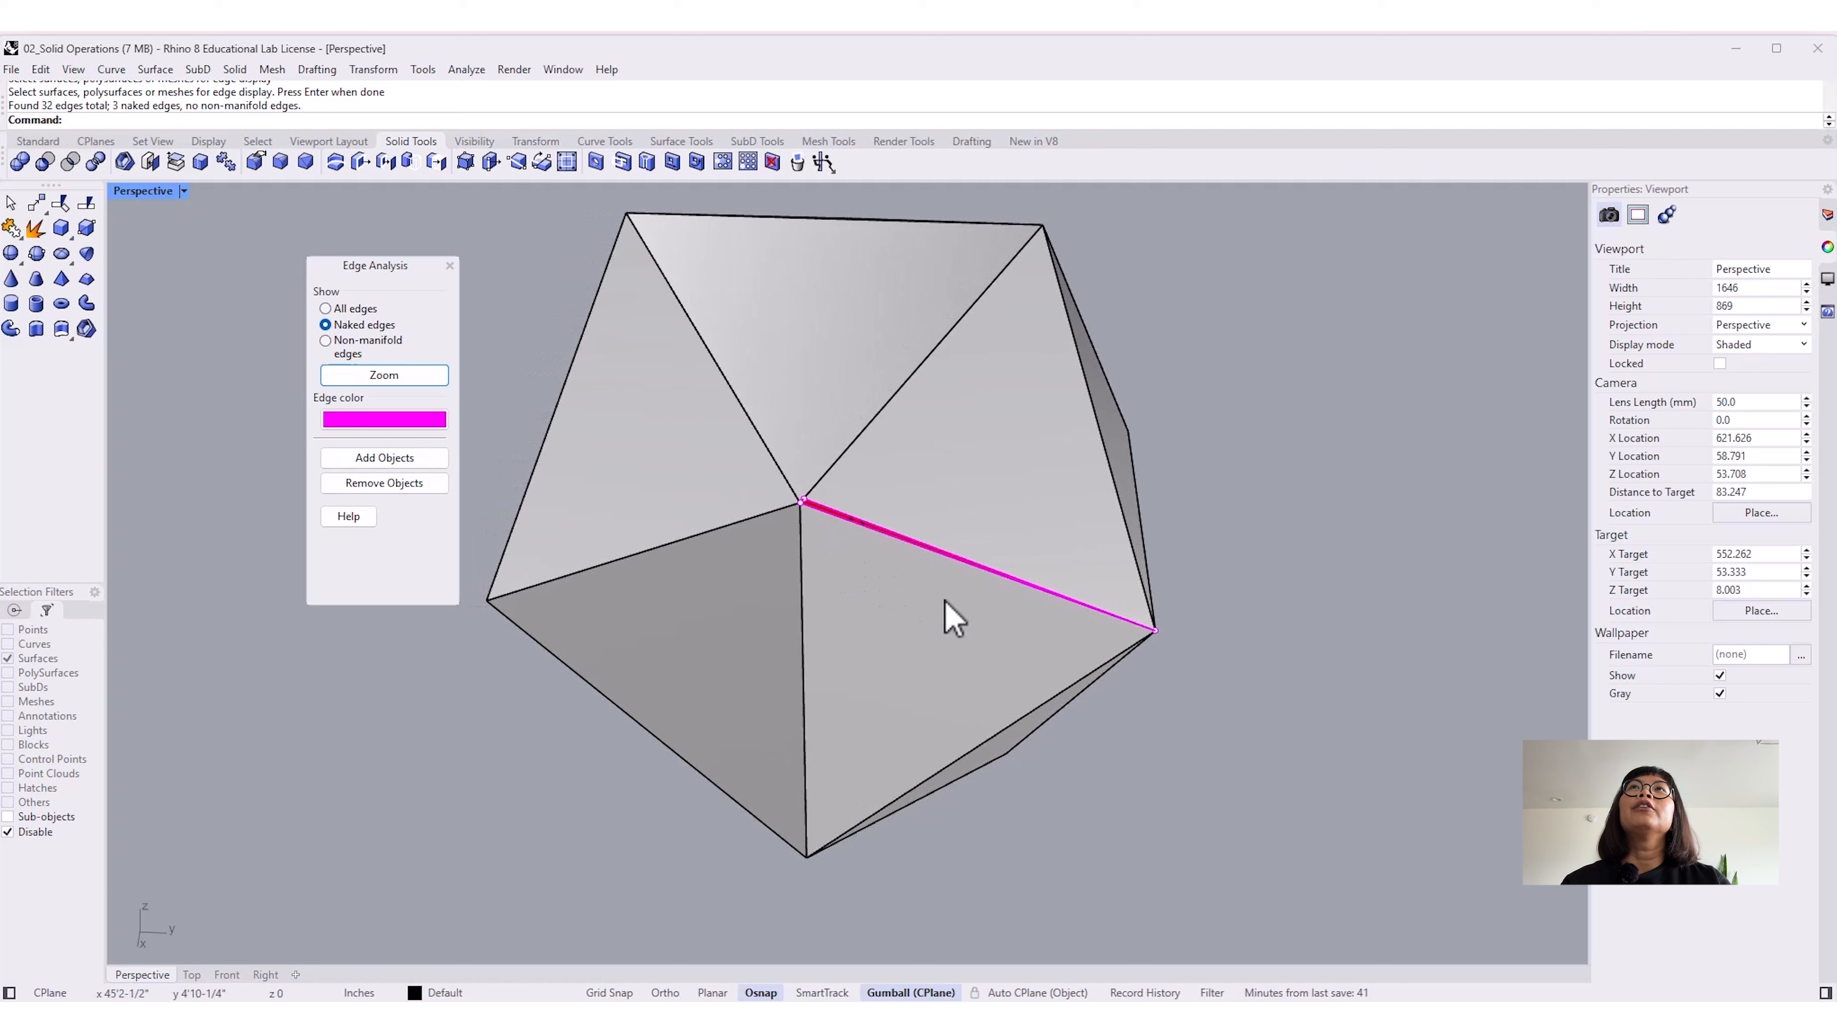
right_click_drag(968, 624, 930, 637)
Step: Check the joined icosahedron for non-manifold edges, and return to the naked edges zoomed to fit
left_click(325, 341)
left_click(381, 375)
scroll(980, 508, "down", 10)
right_click_drag(1019, 668, 933, 664, "shift")
right_click_drag(1013, 622, 979, 649)
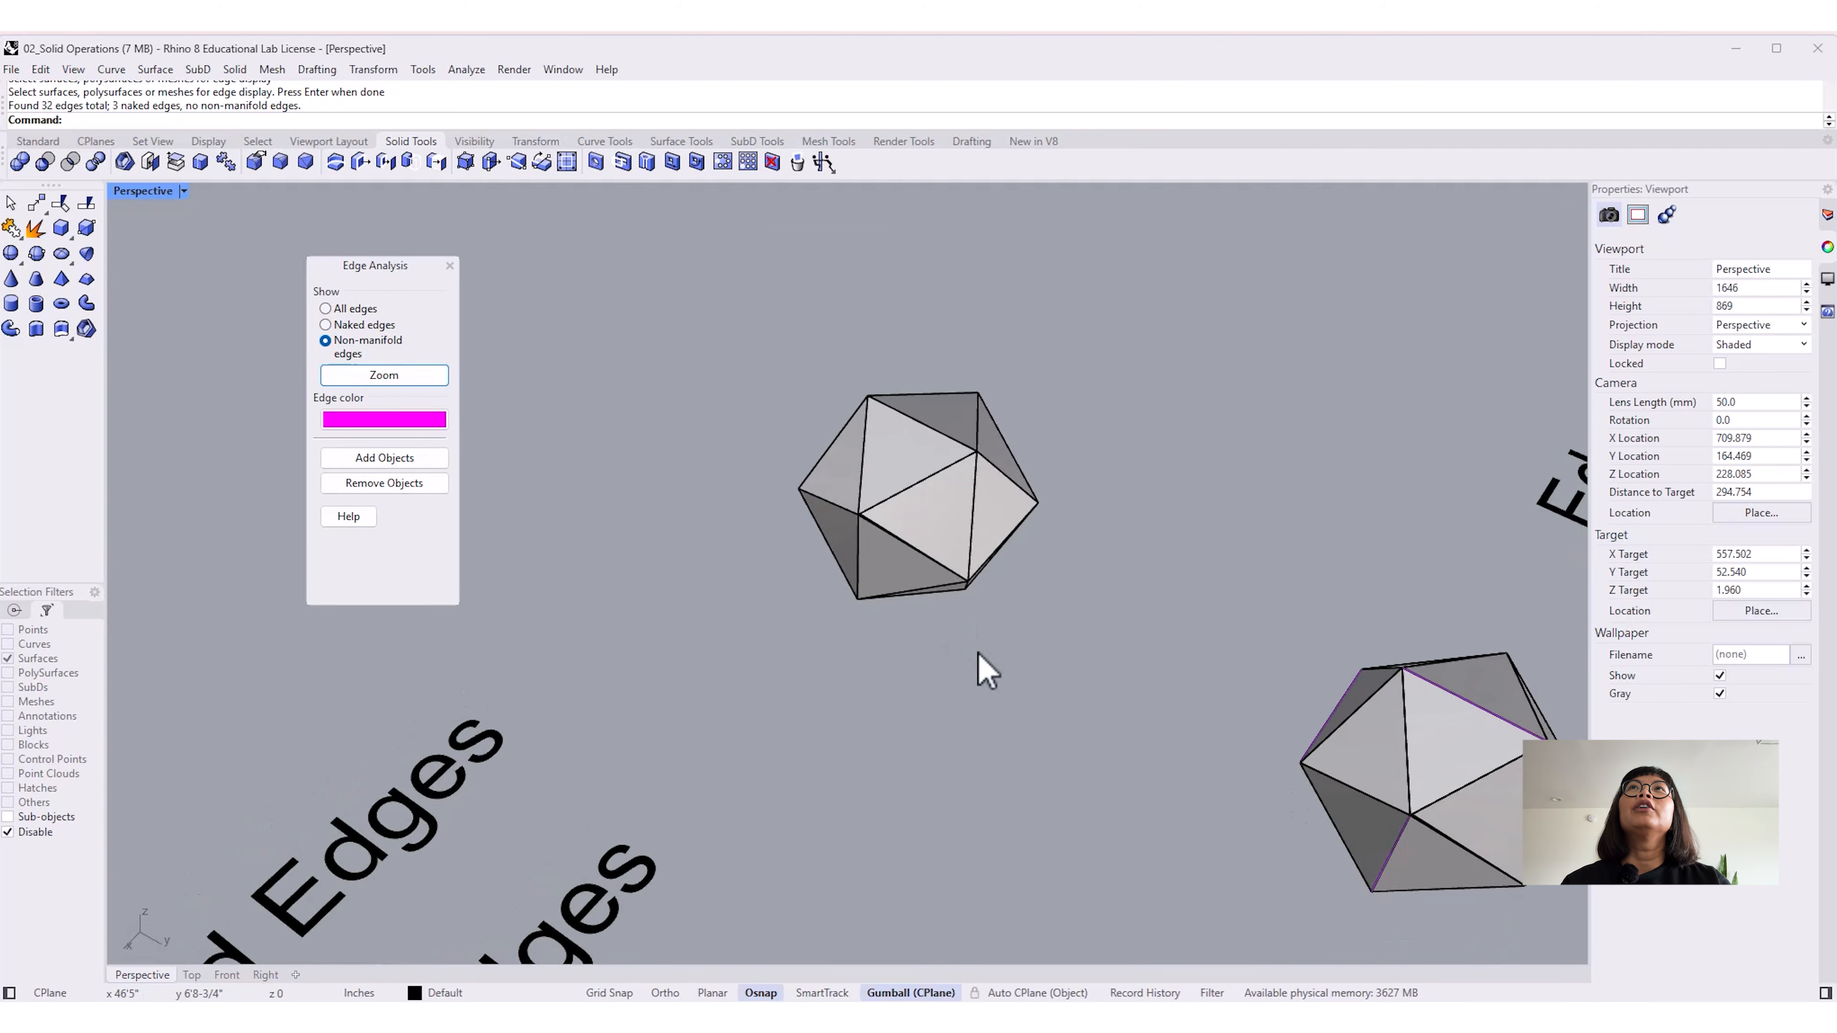
right_click_drag(858, 673, 904, 637)
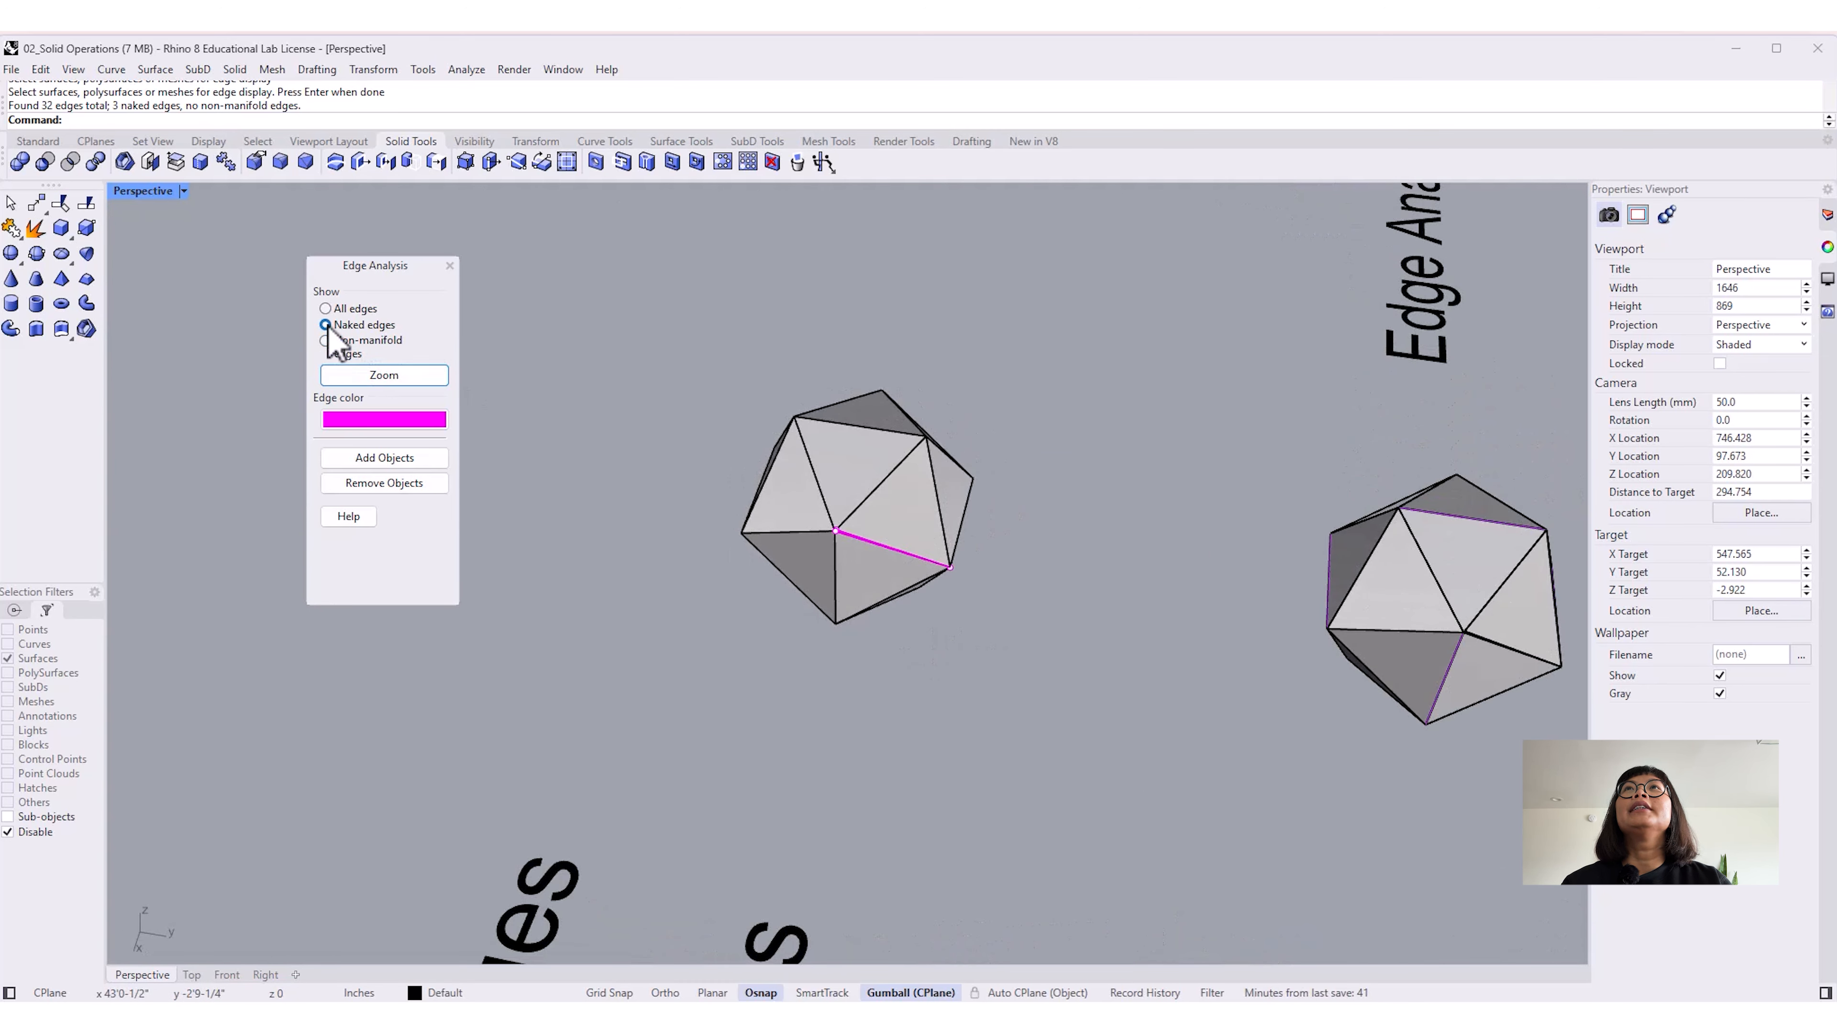
left_click(390, 376)
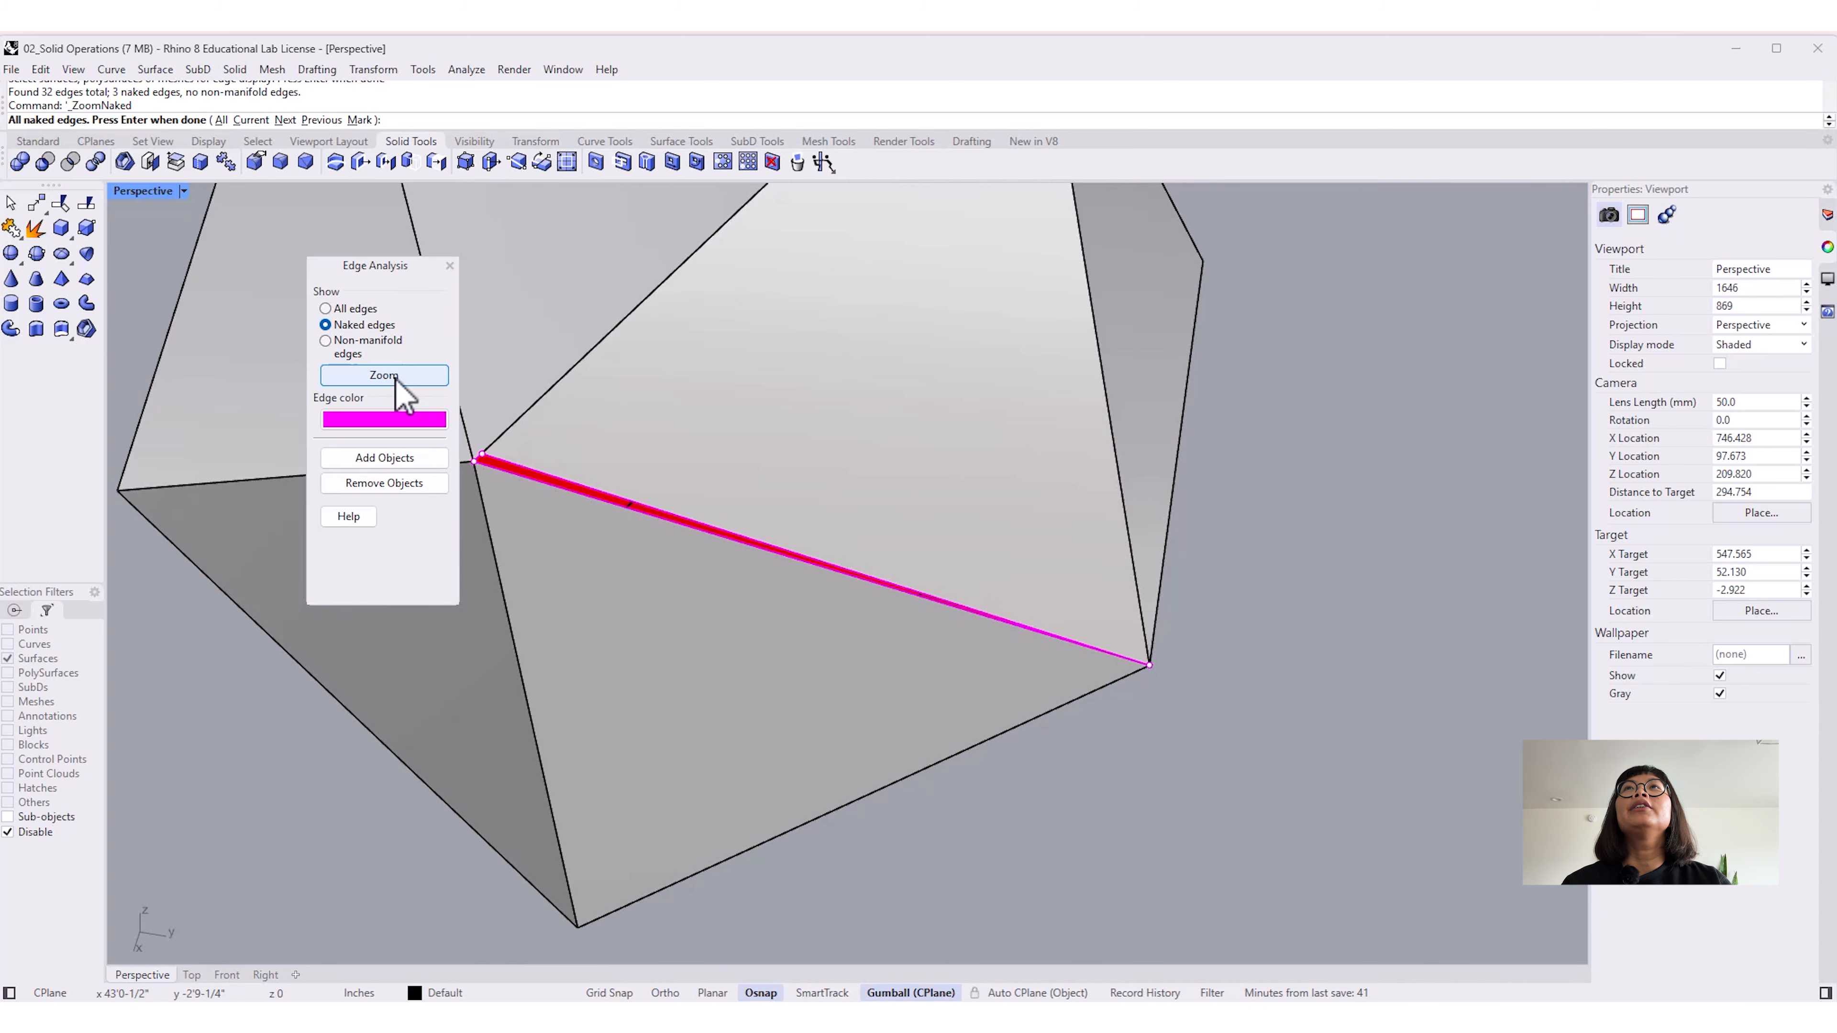
Step: Set the edge analysis highlight color to Gold
left_click(398, 427)
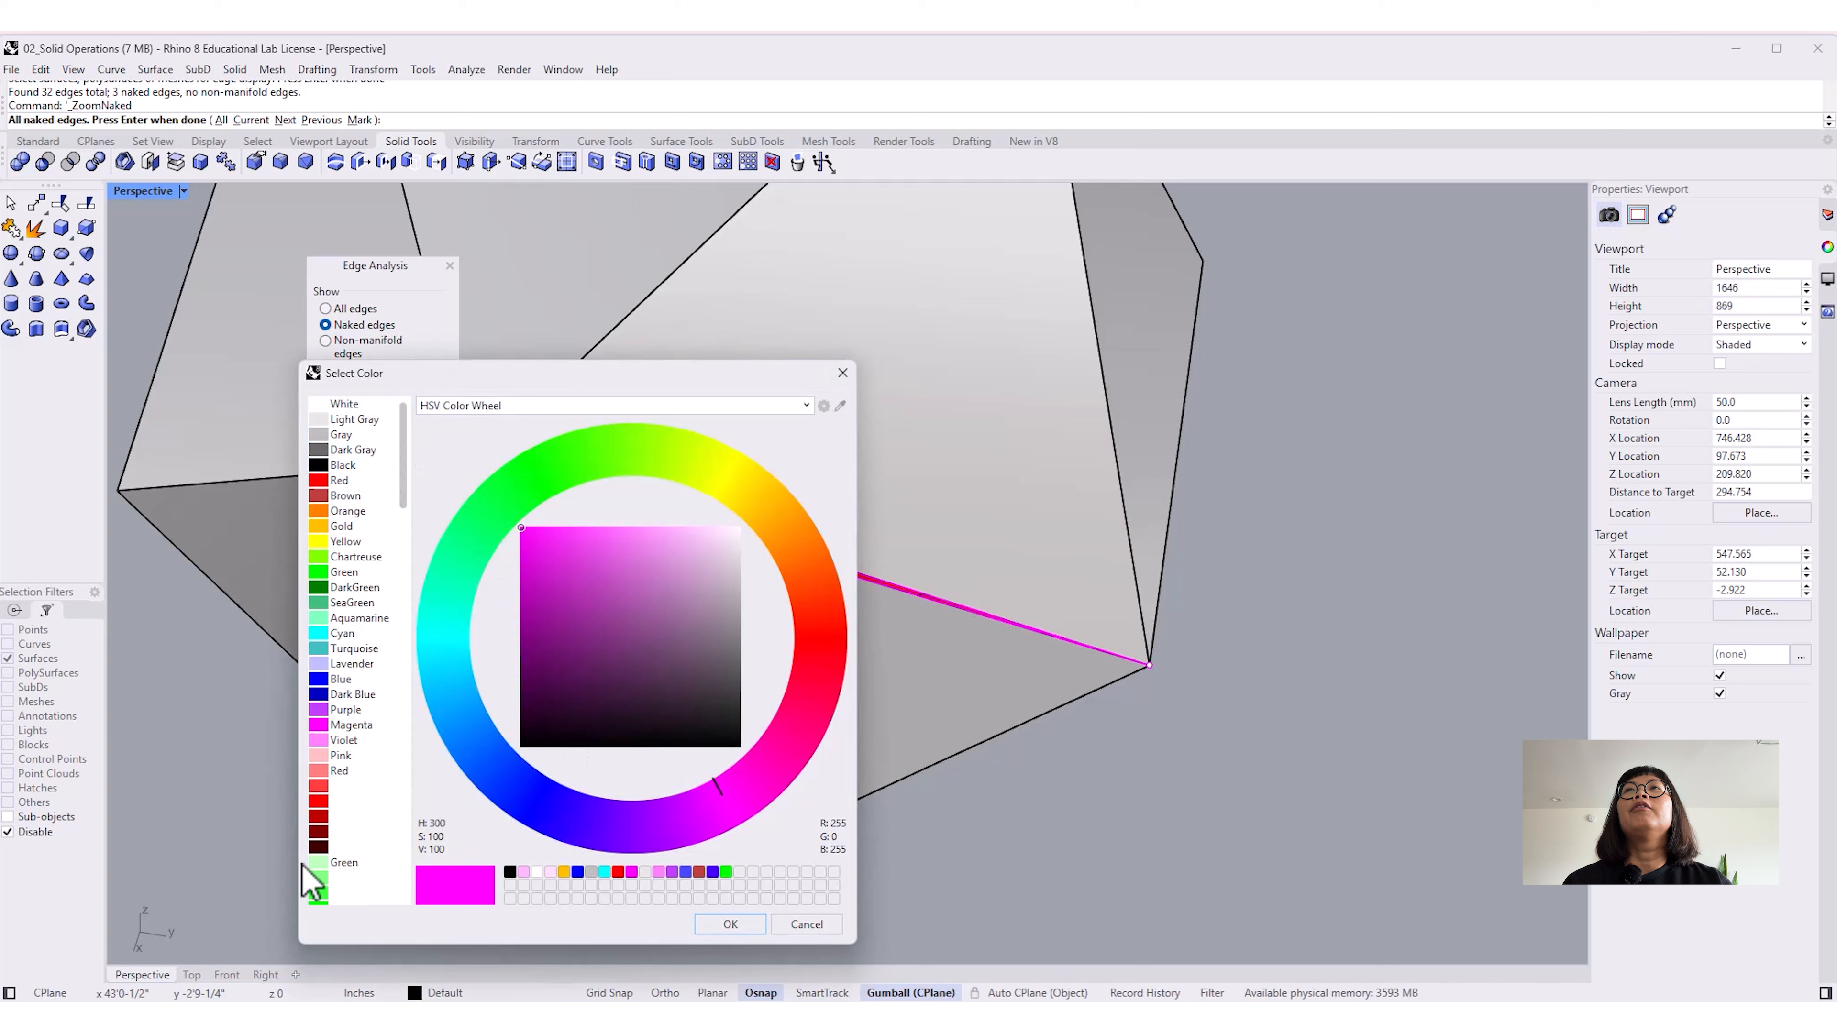
left_click(341, 526)
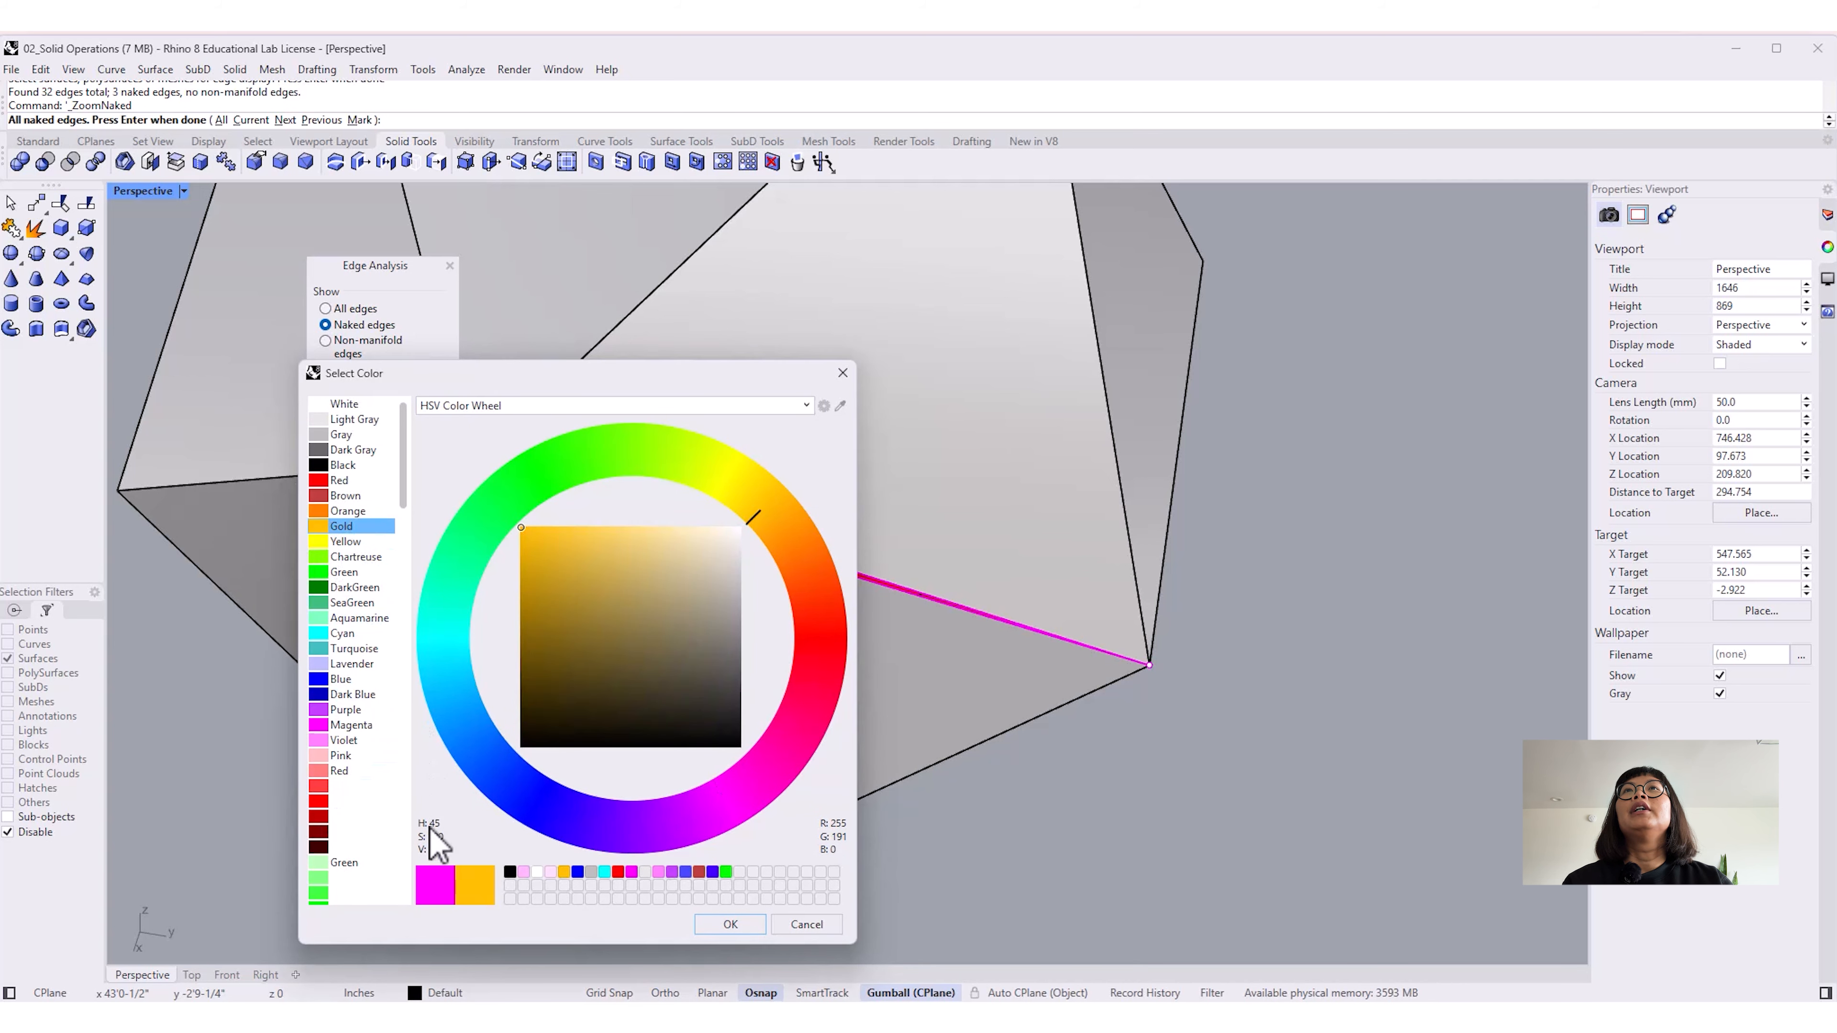
left_click(717, 926)
right_click_drag(996, 870, 962, 850)
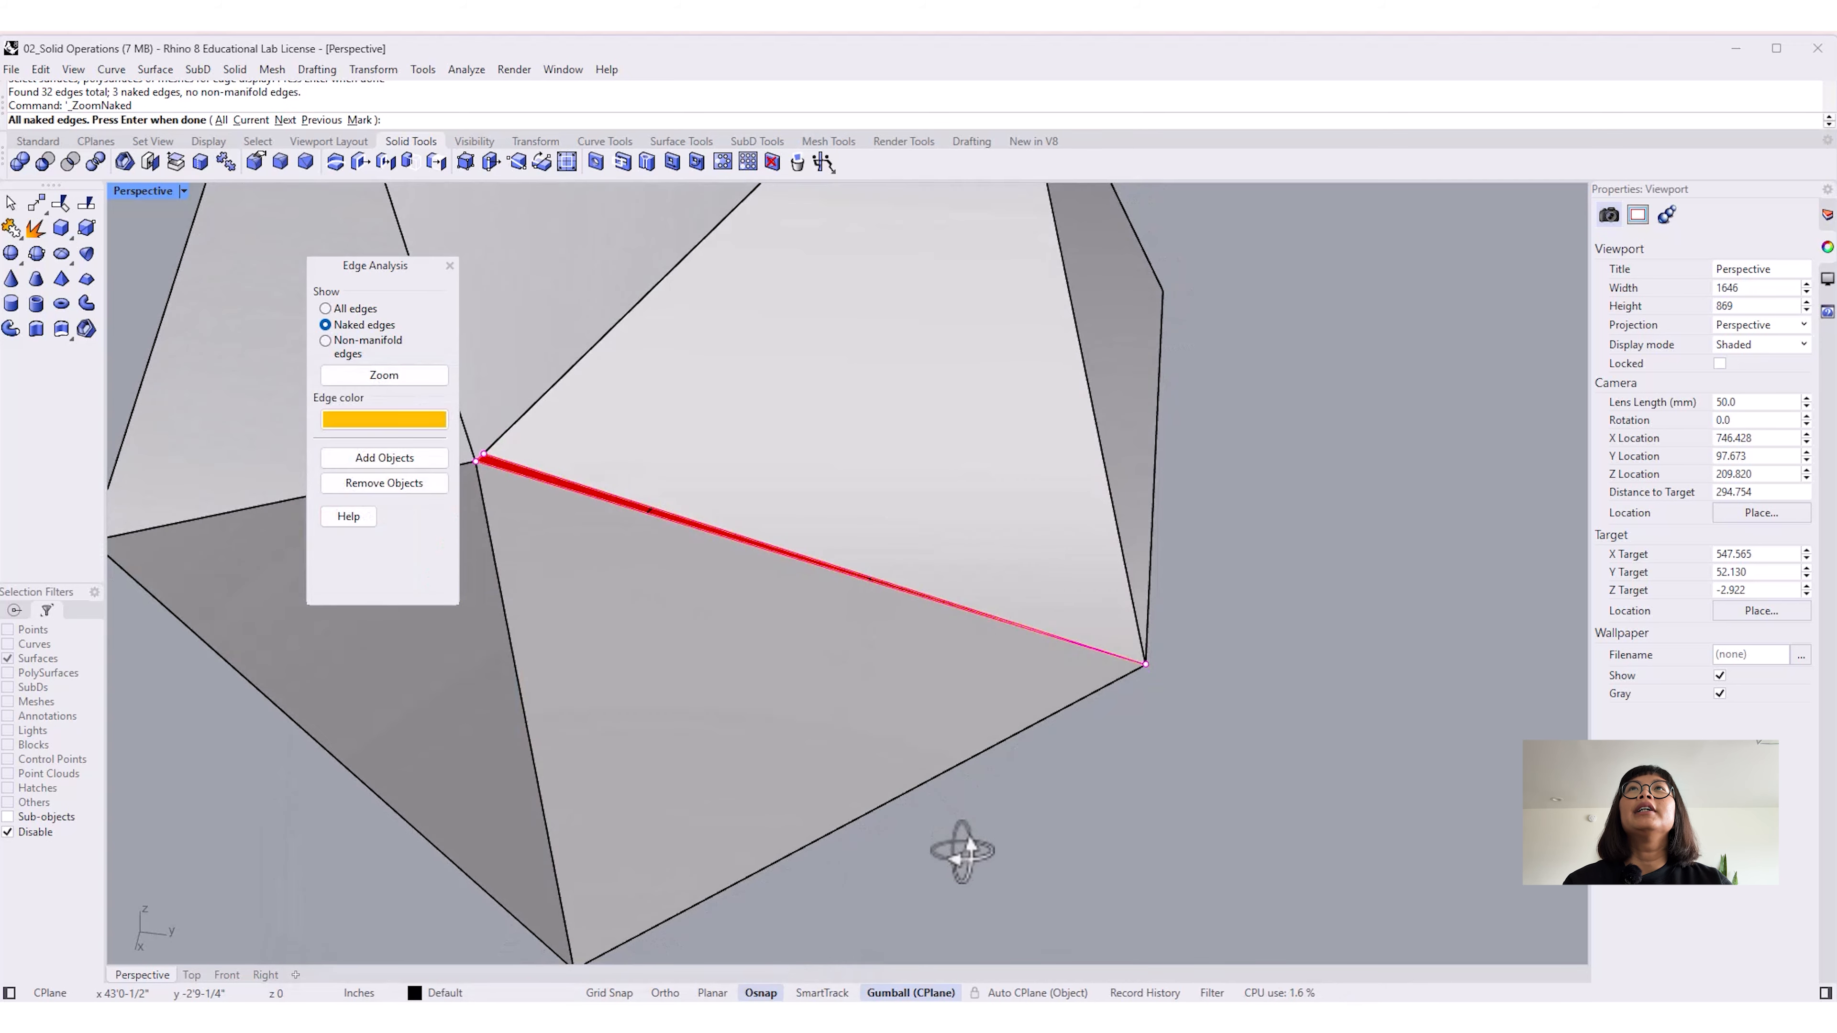
Step: Set the edge analysis highlight color back to Magenta
left_click(392, 422)
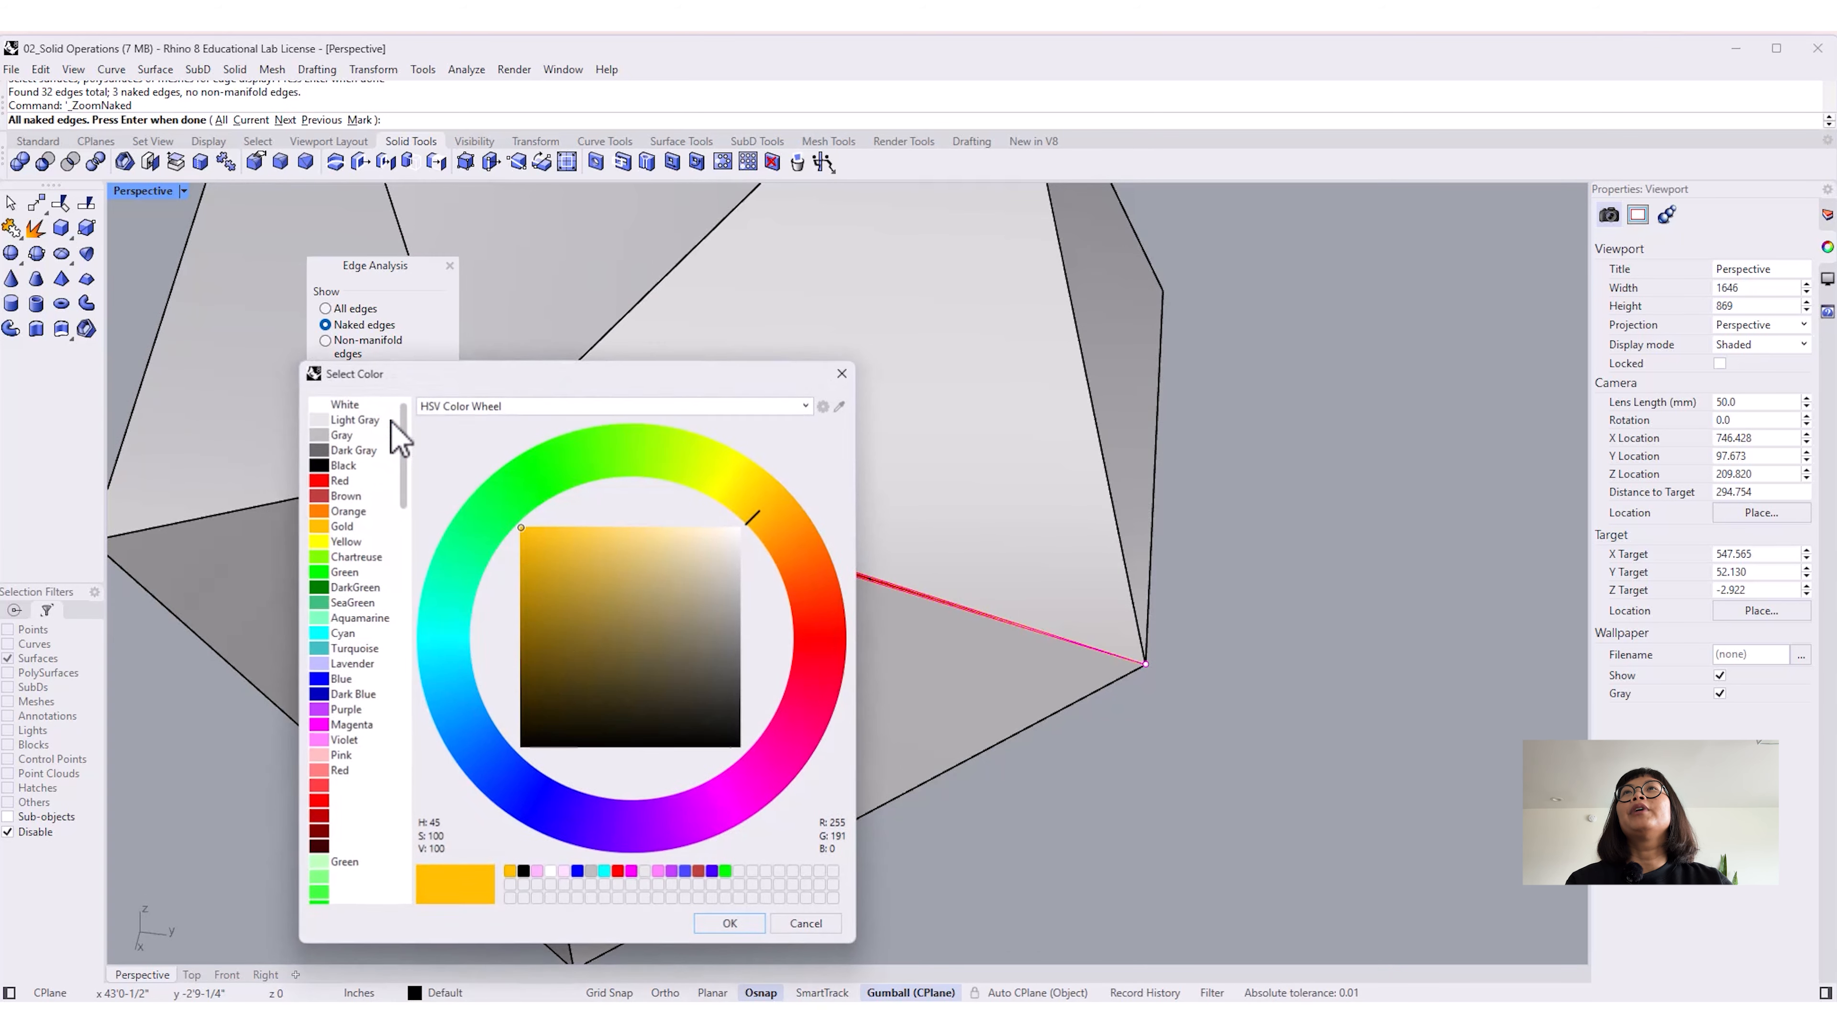
left_click(352, 726)
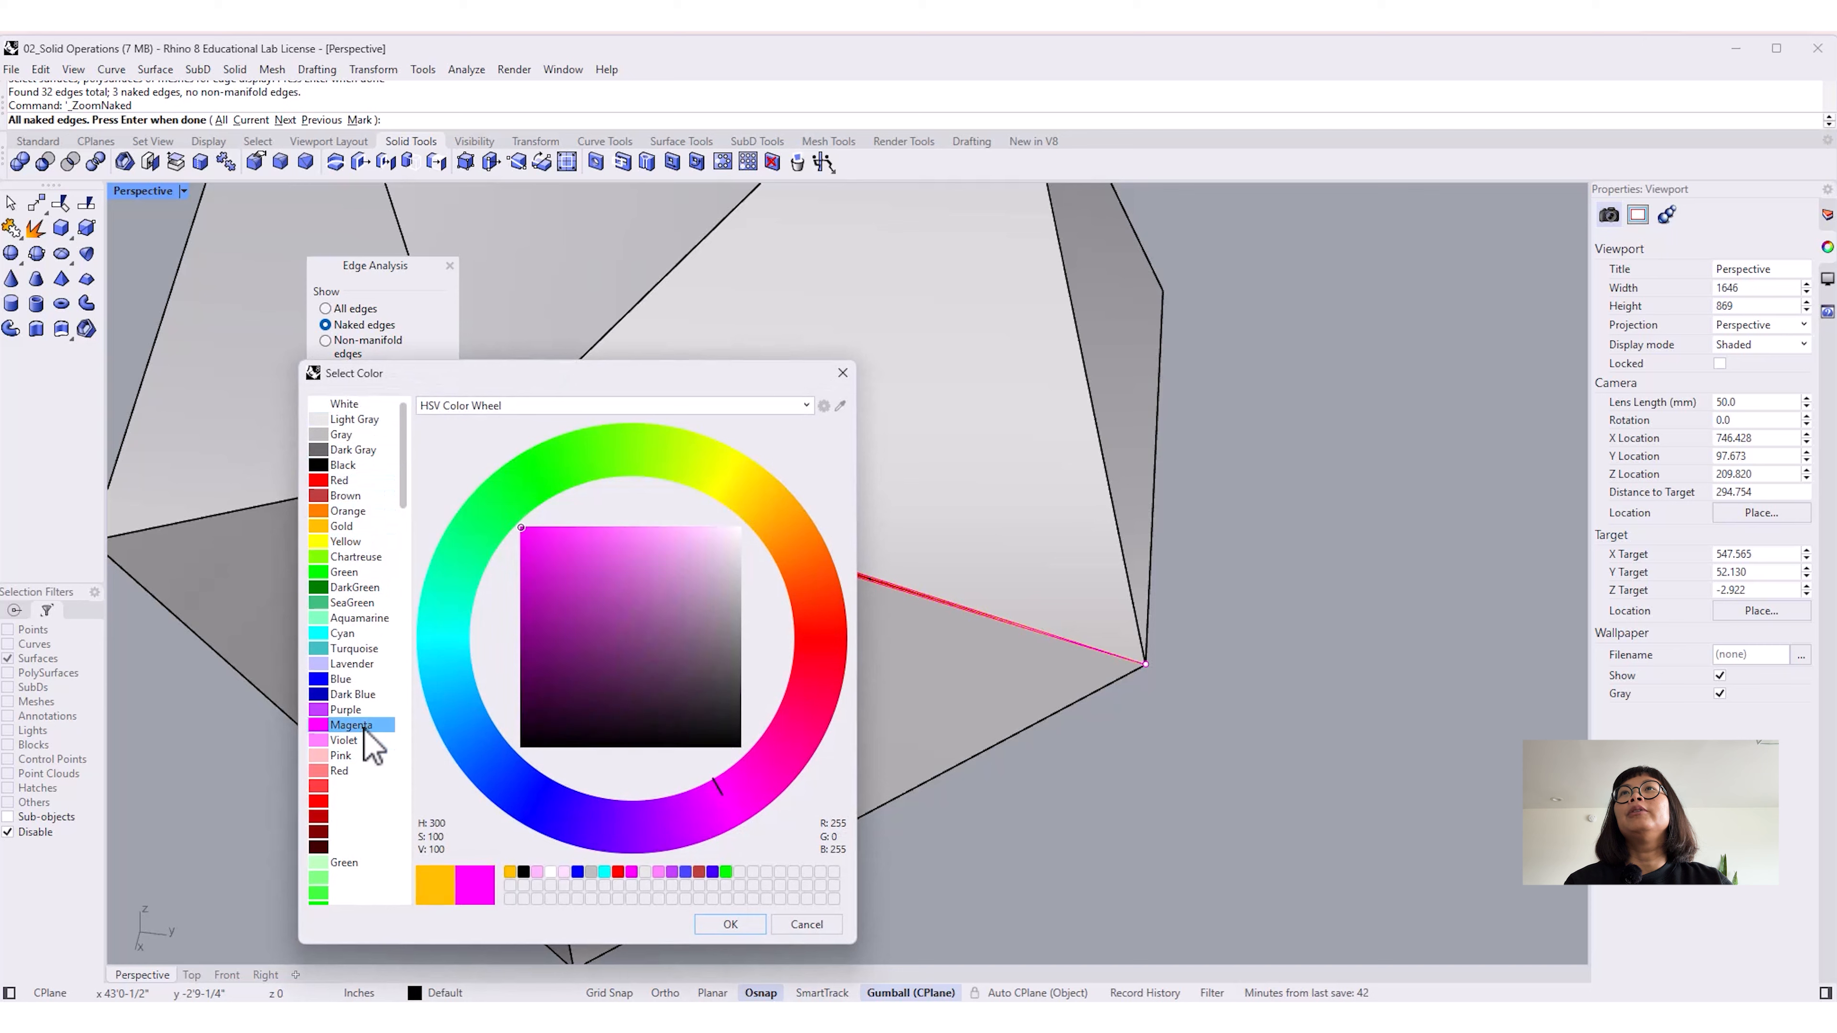
left_click(729, 927)
right_click_drag(1065, 882, 1122, 841)
Step: Compare the naked edge on the joined icosahedron with the gap in the neighbouring unjoined one, and close the edge analysis
scroll(1122, 841, "down", 15)
right_click_drag(1054, 785, 996, 779)
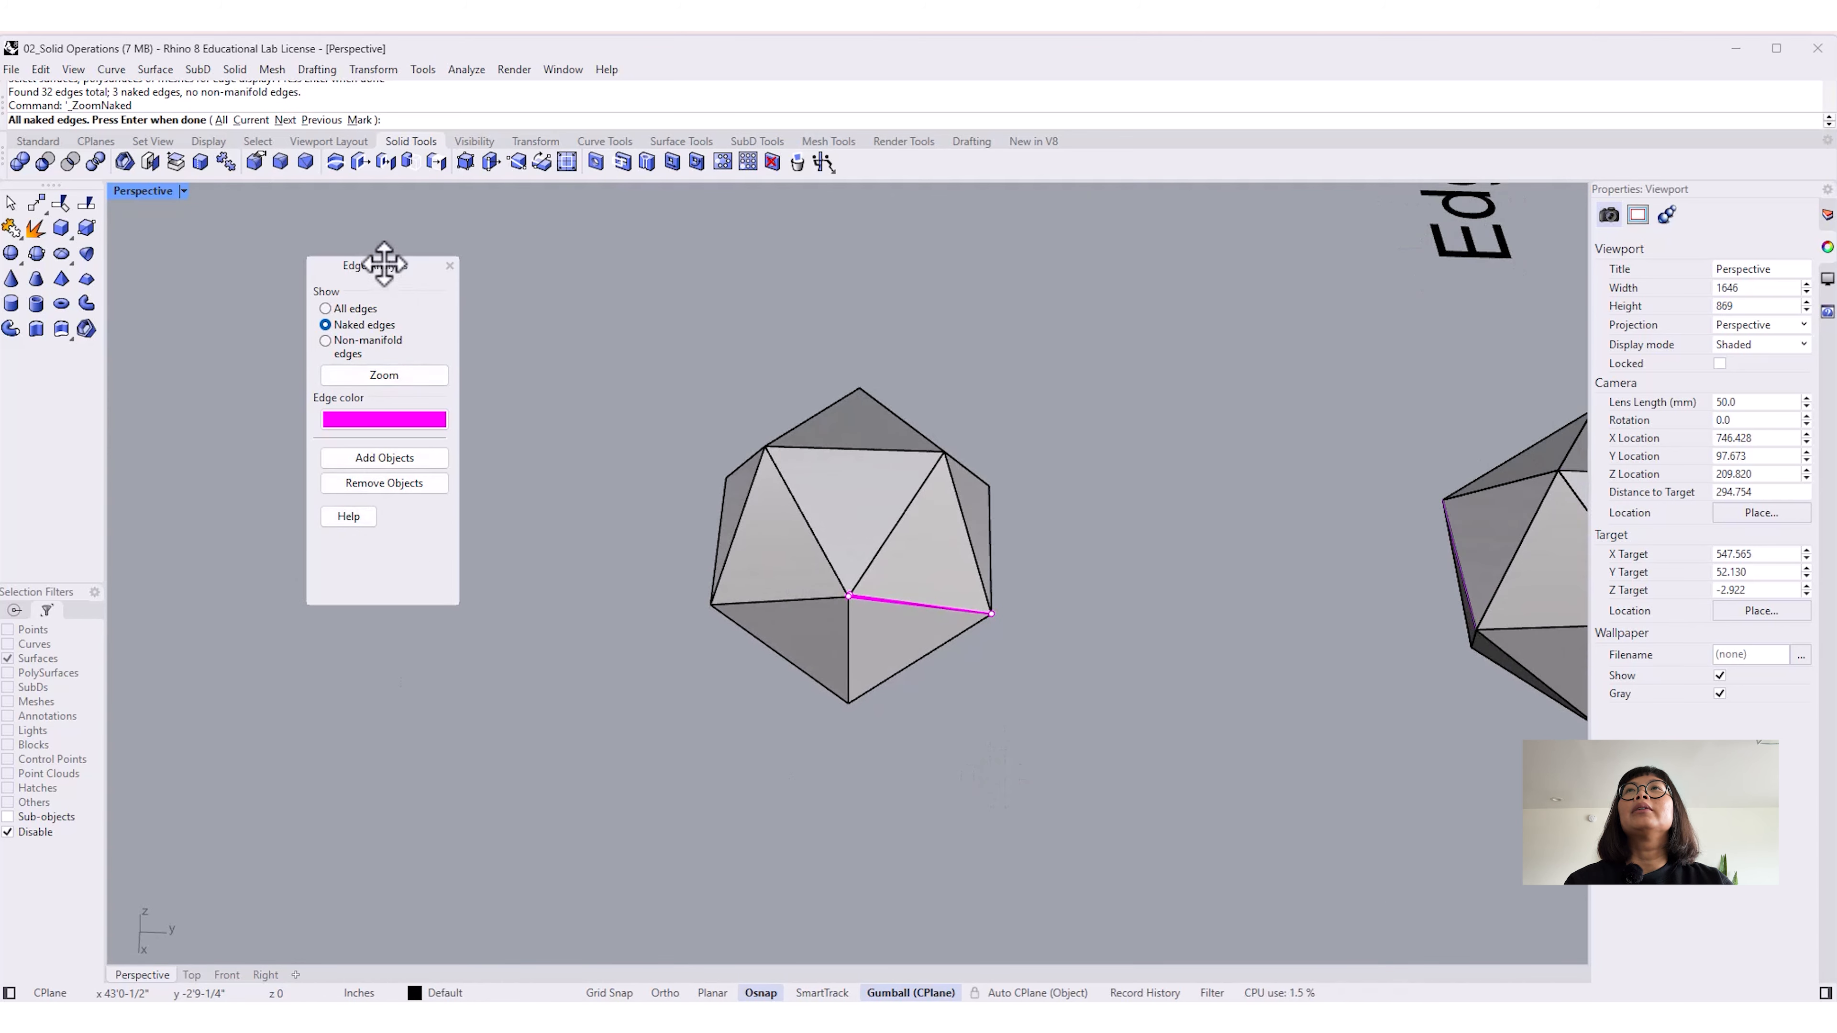
left_click_drag(384, 264, 363, 289)
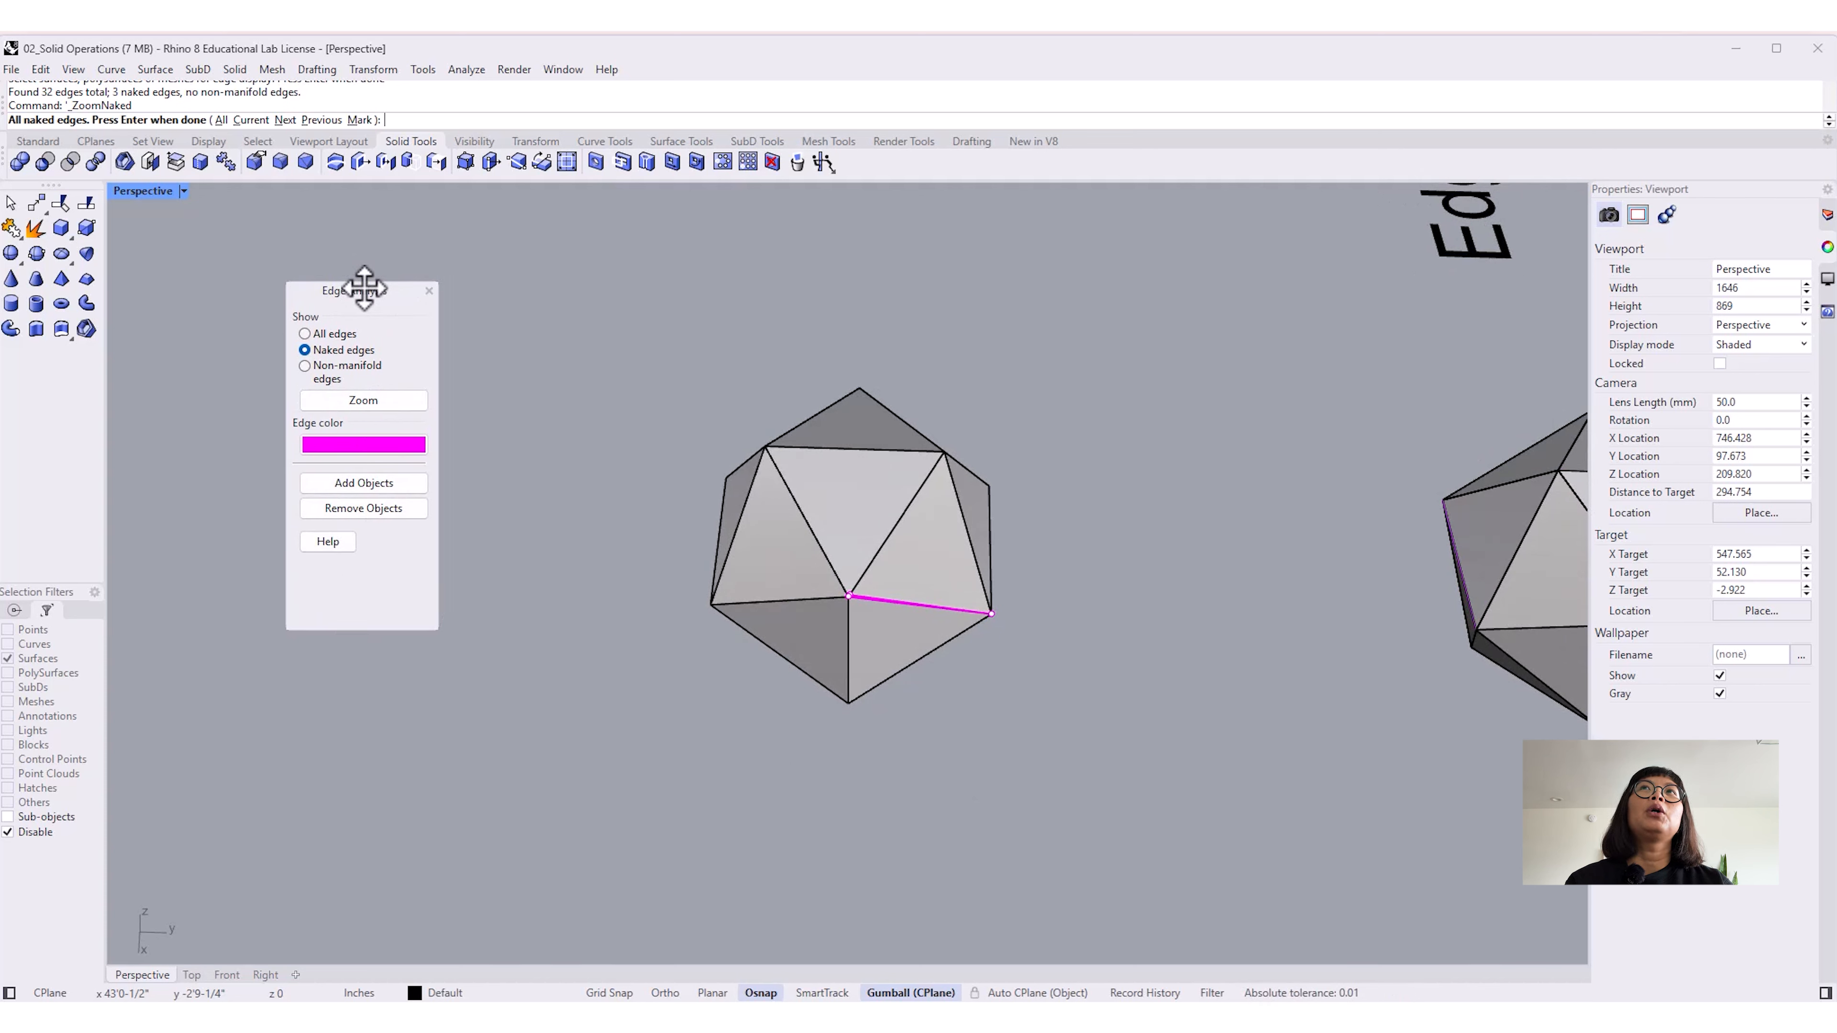
right_click_drag(947, 636, 1009, 679)
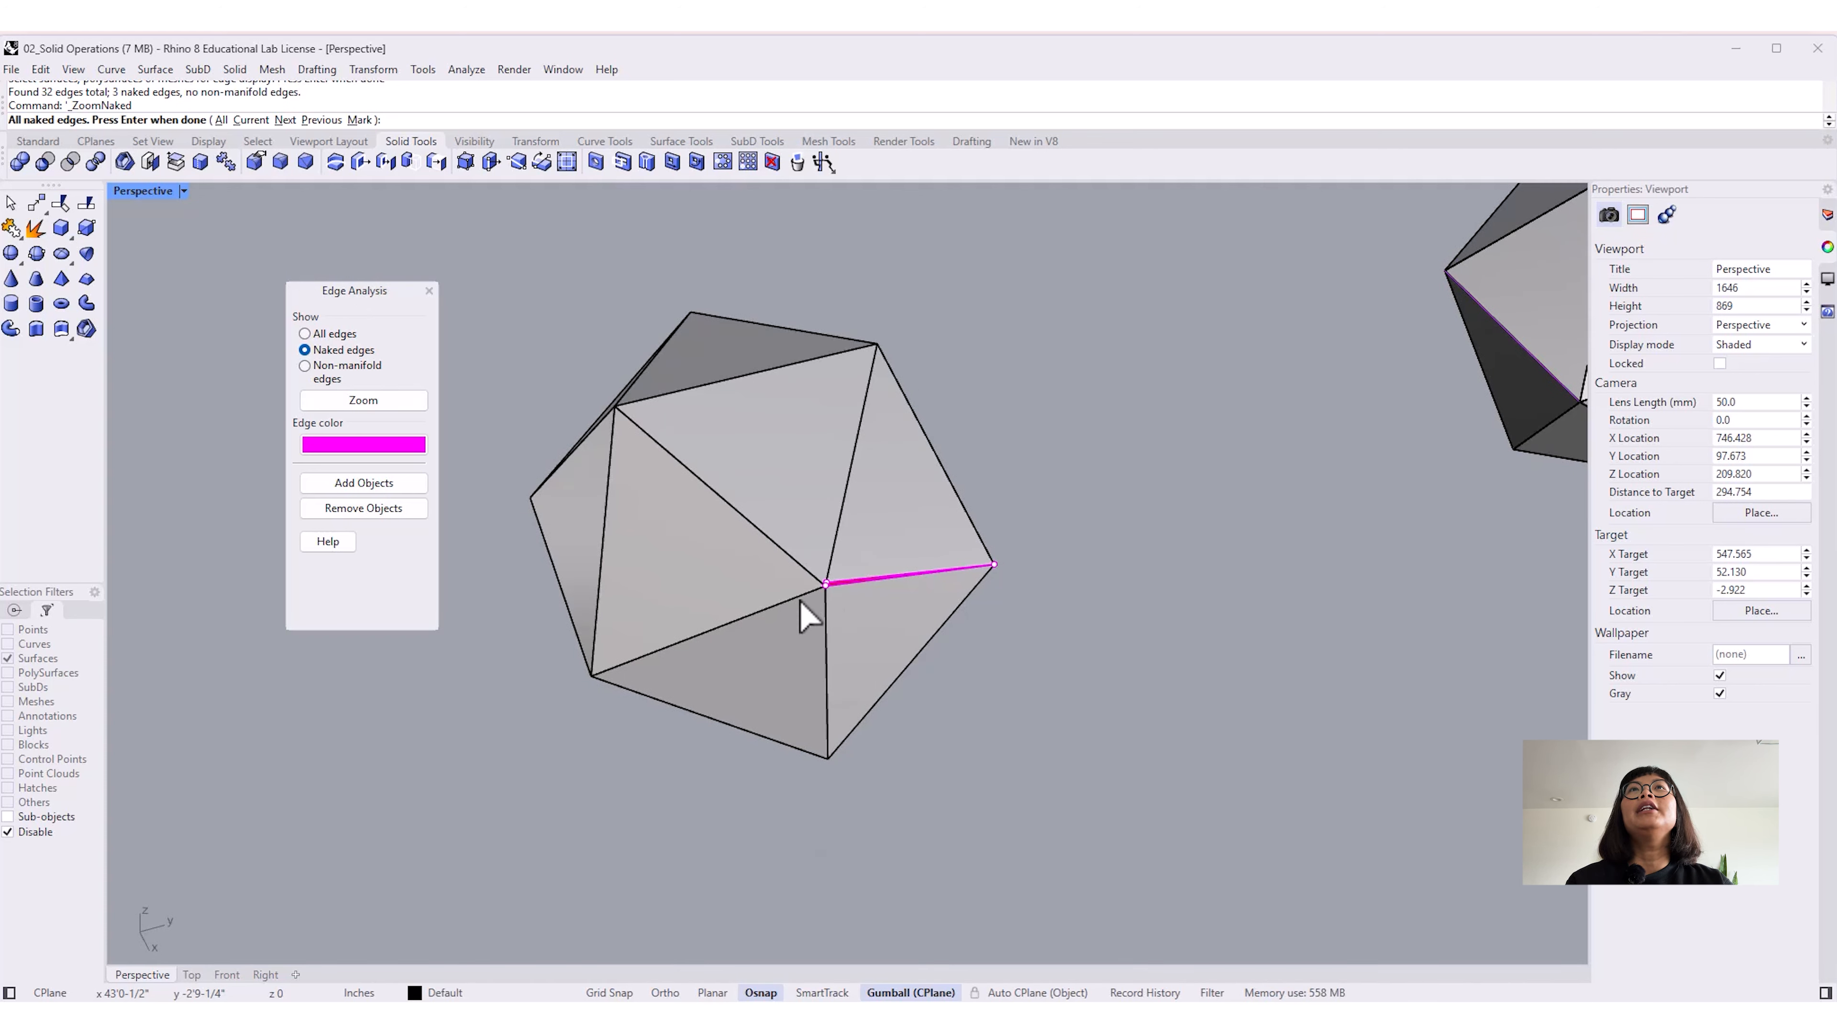
scroll(893, 622, "down", 3)
right_click_drag(1085, 646, 1171, 703)
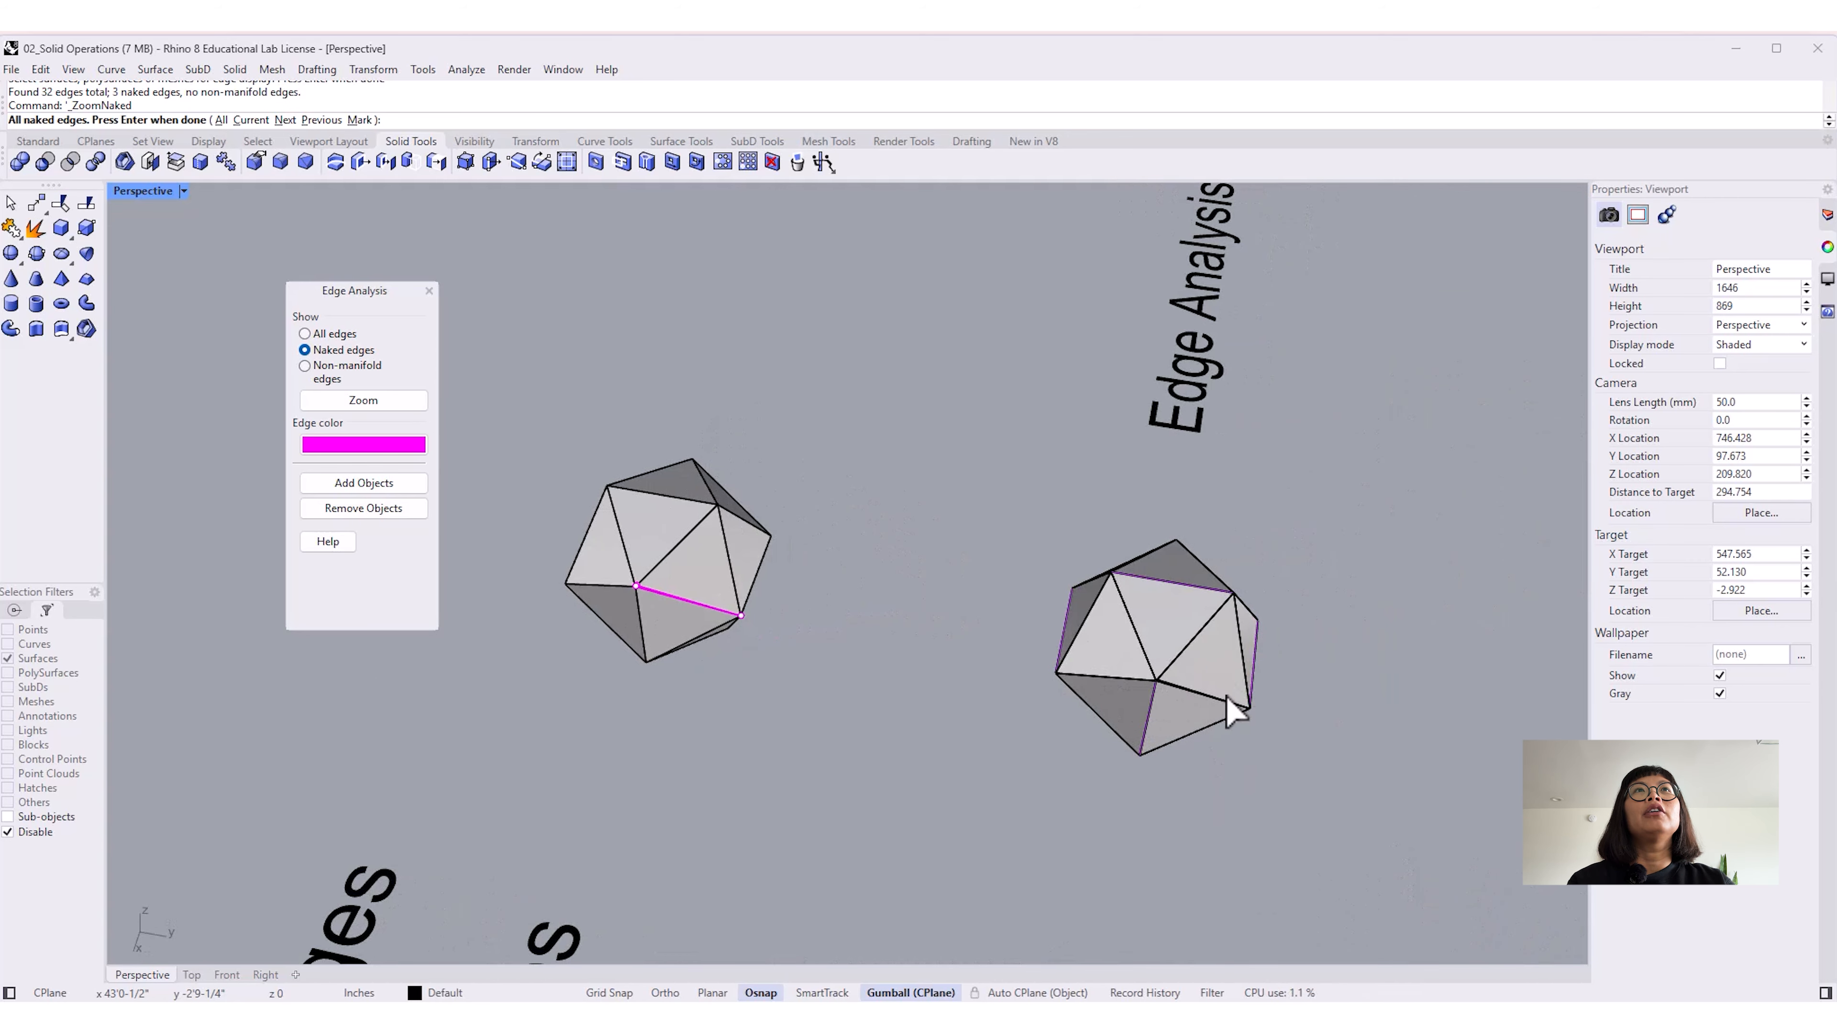
scroll(1211, 703, "up", 10)
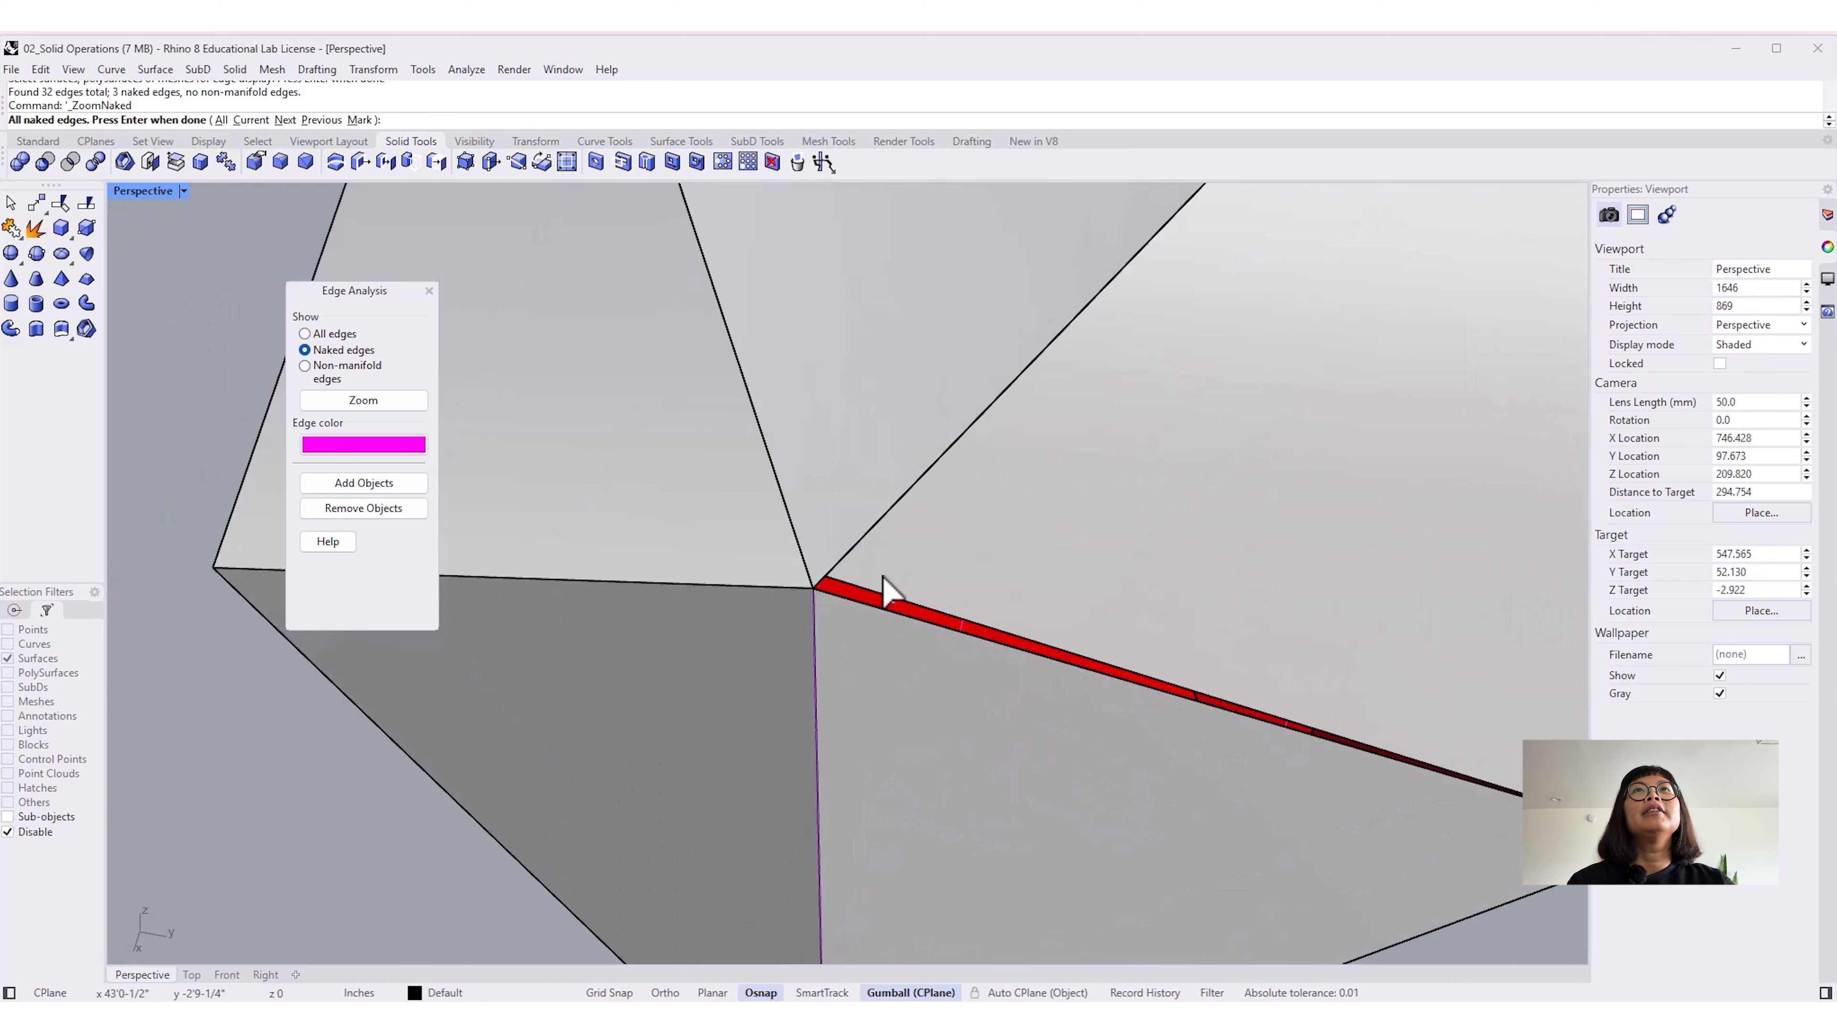
left_click(429, 290)
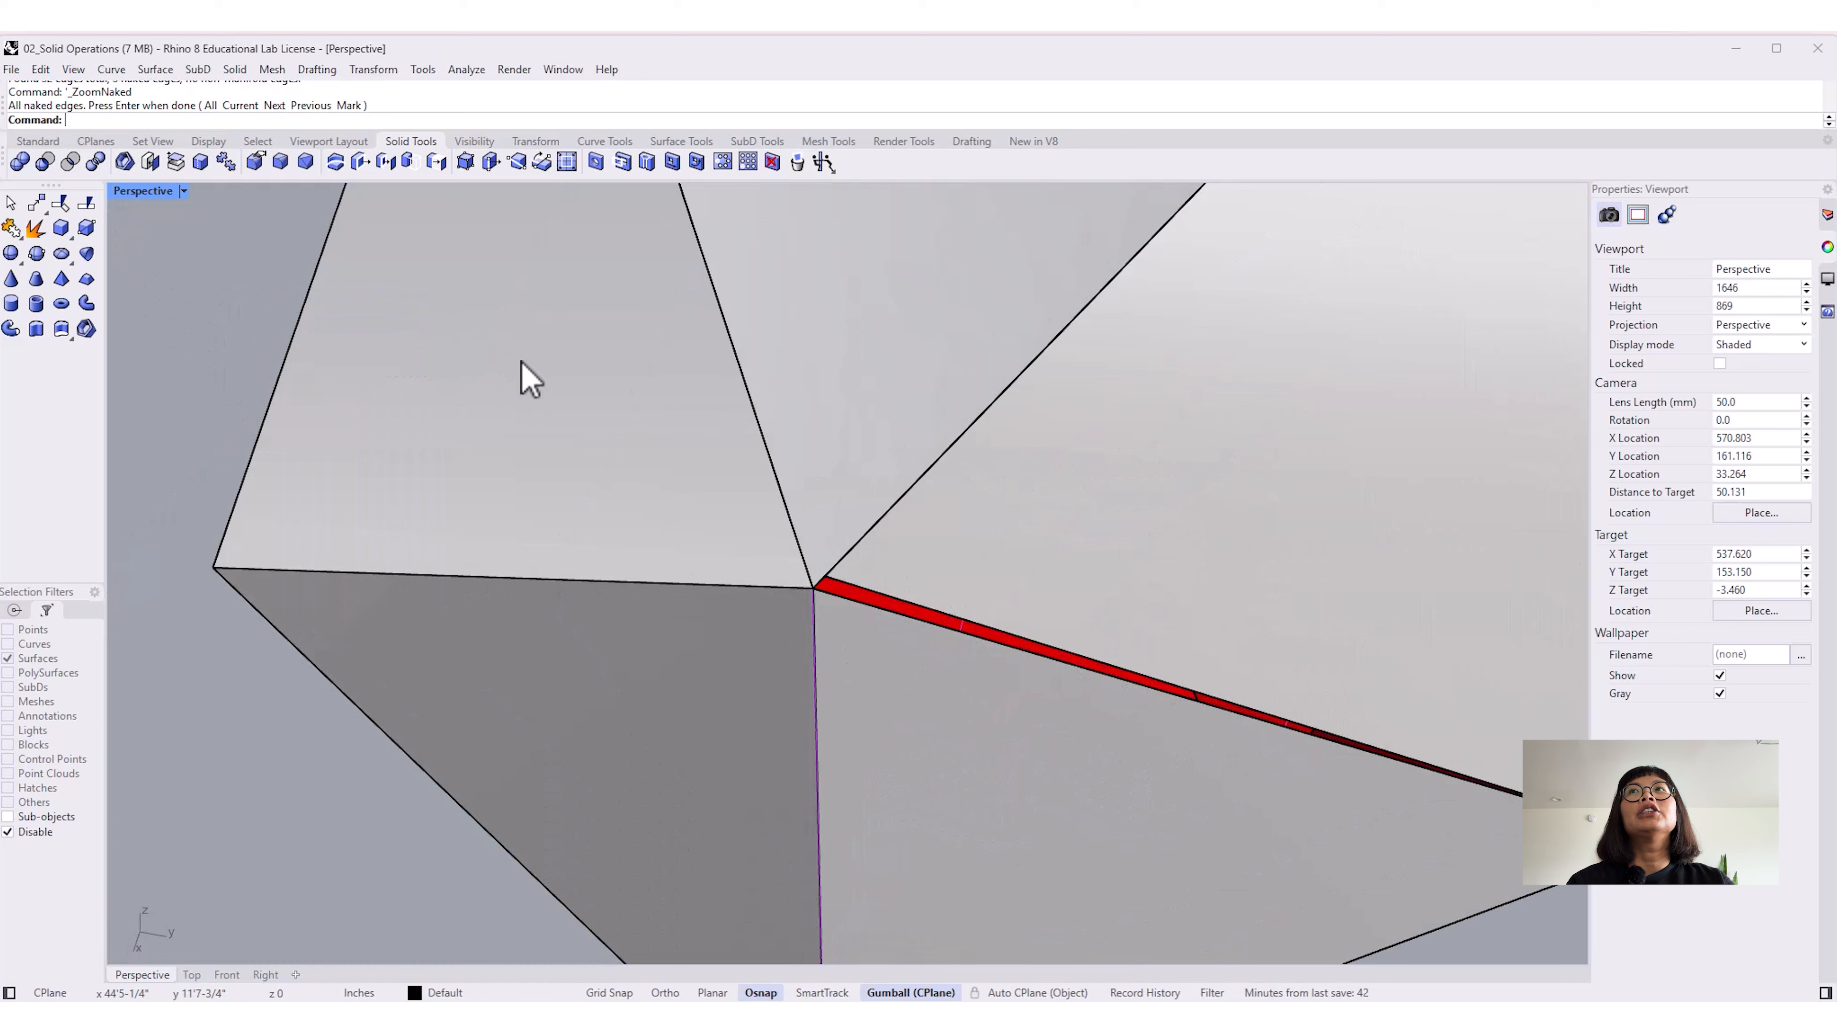
Step: Delete the triangular surface bordering the gap on the unjoined icosahedron below the Edge Analysis label
left_click(1013, 590)
scroll(972, 651, "down", 8)
scroll(973, 651, "down", 3)
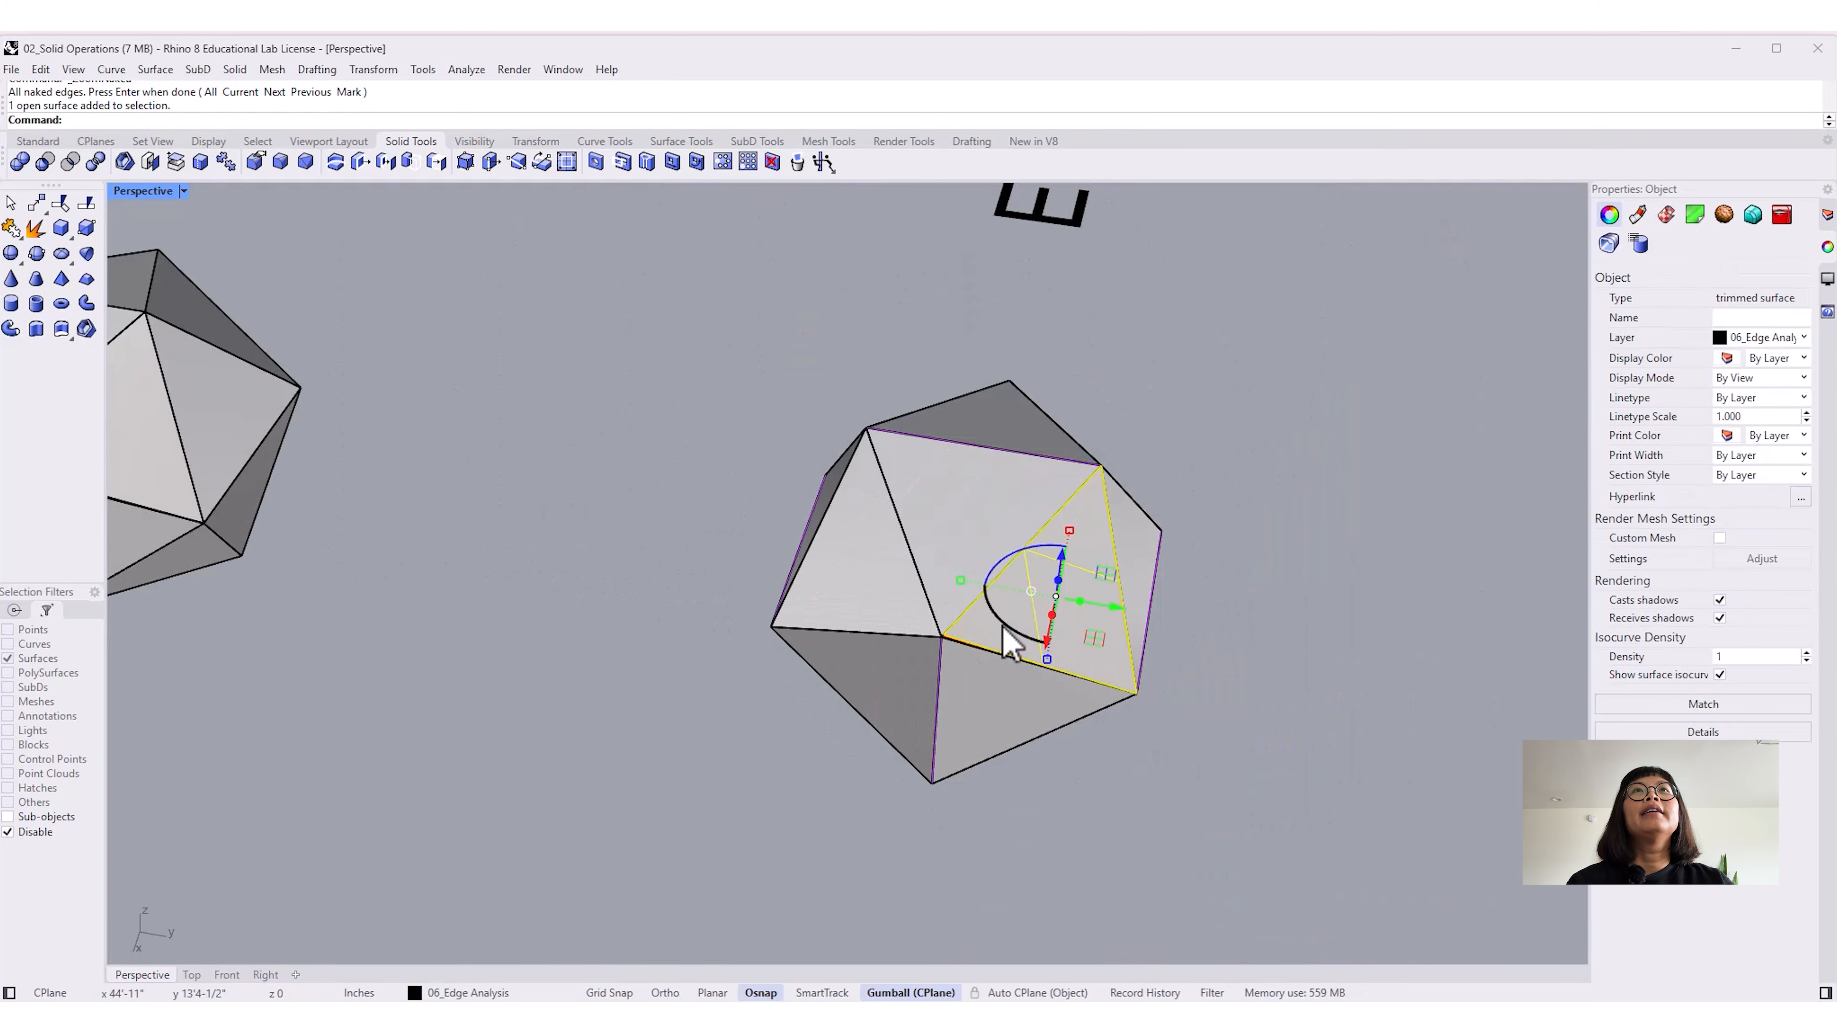
scroll(1005, 637, "up", 5)
scroll(984, 669, "down", 4)
scroll(994, 683, "down", 5)
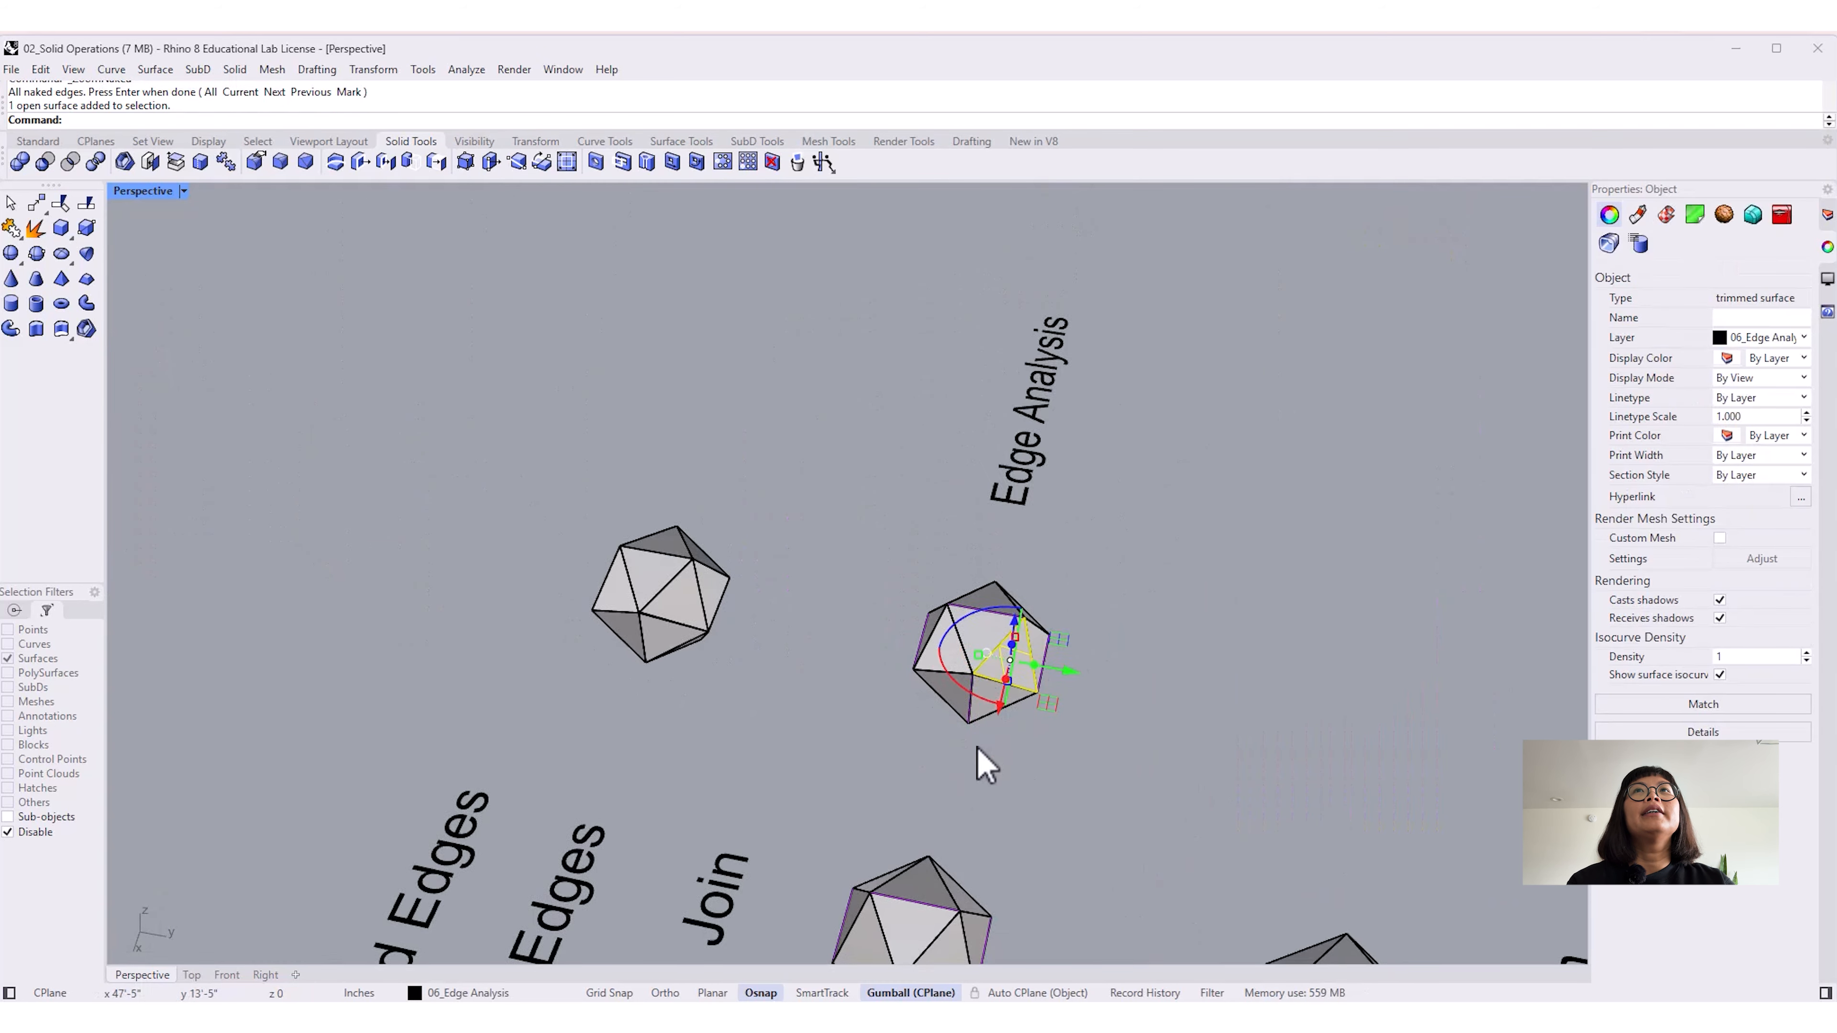
key("Delete")
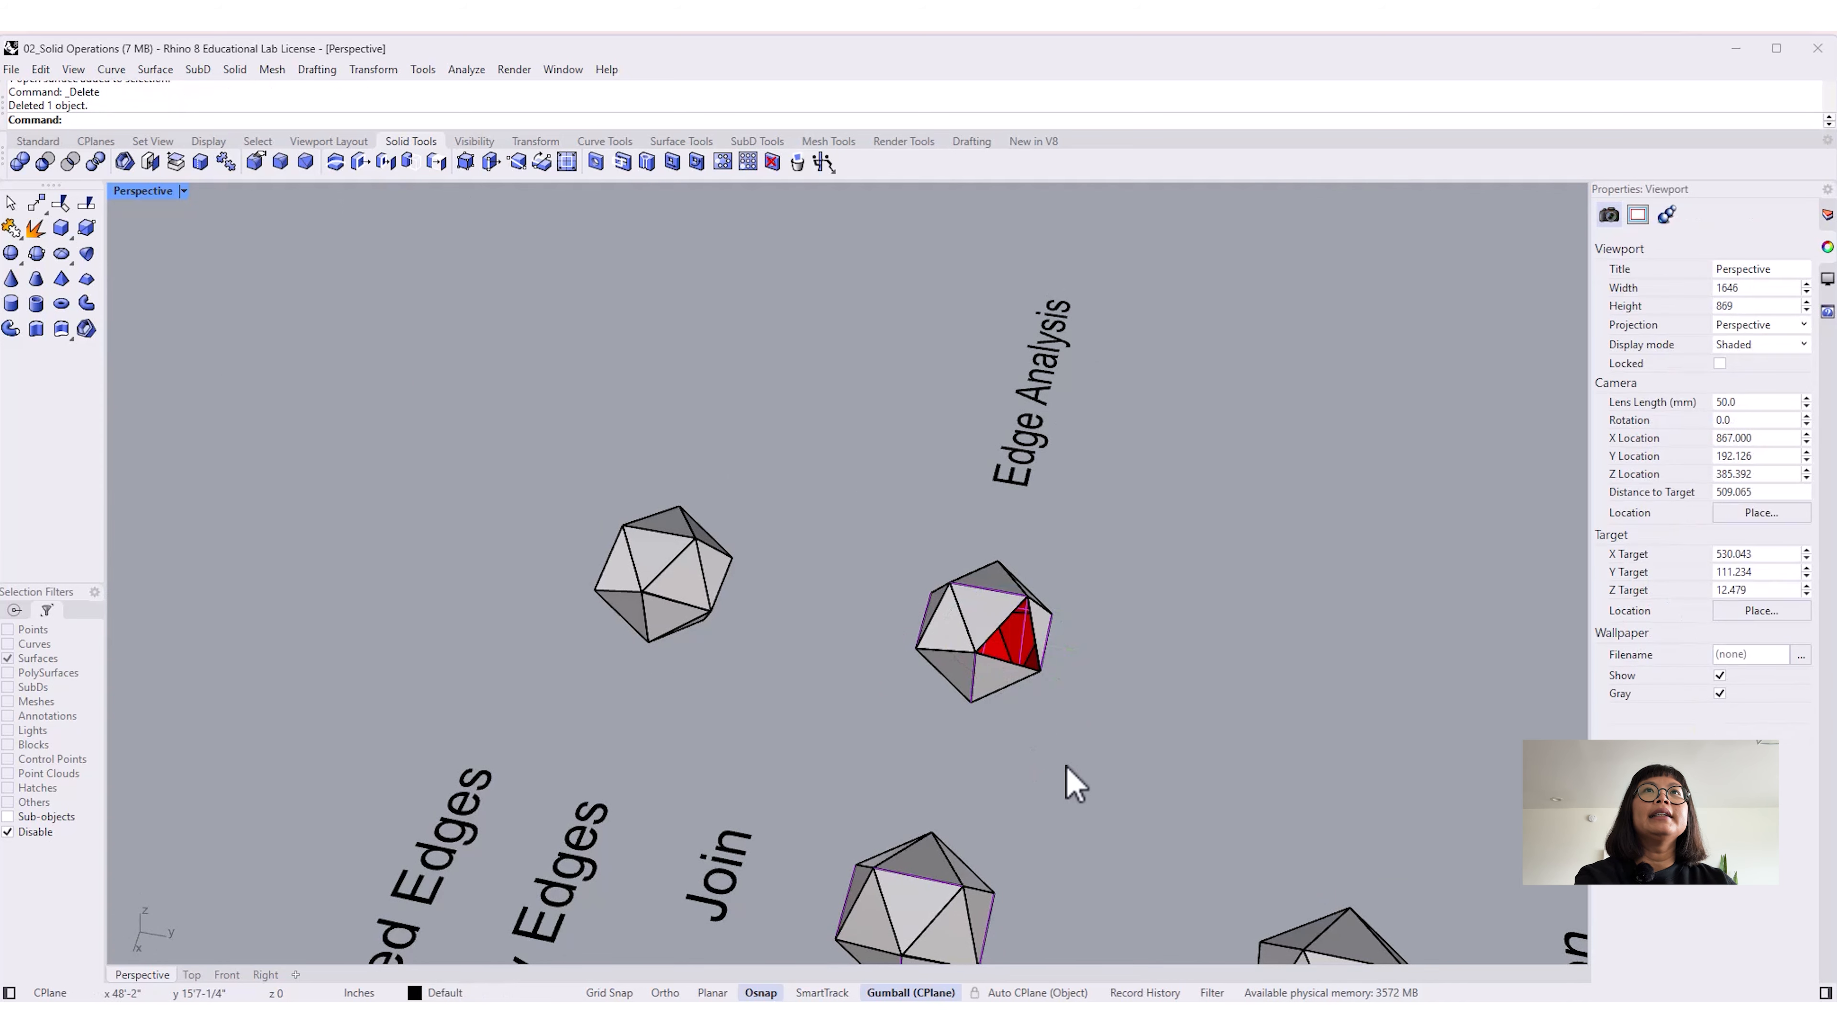
Step: Loft a replacement surface between two edges of the triangular opening with Normal style and Do not simplify, and inspect the closed gap
scroll(1027, 750, "up", 4)
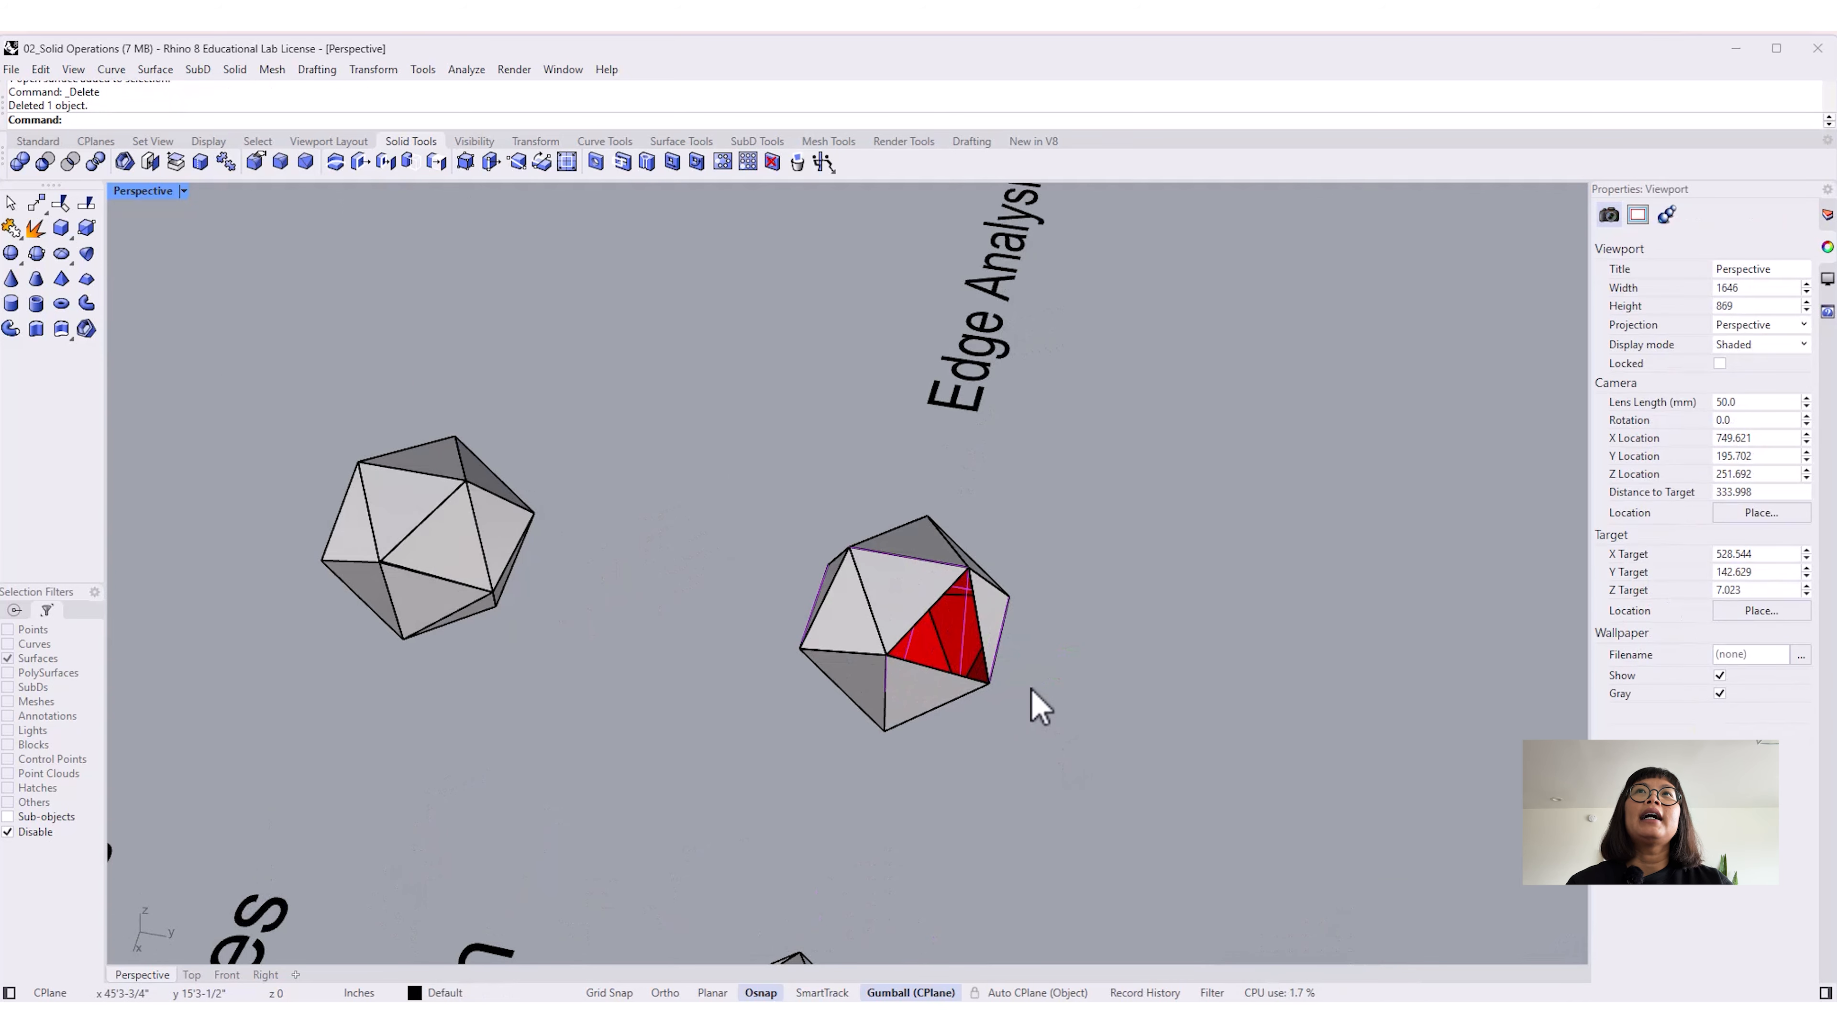
scroll(974, 649, "up", 2)
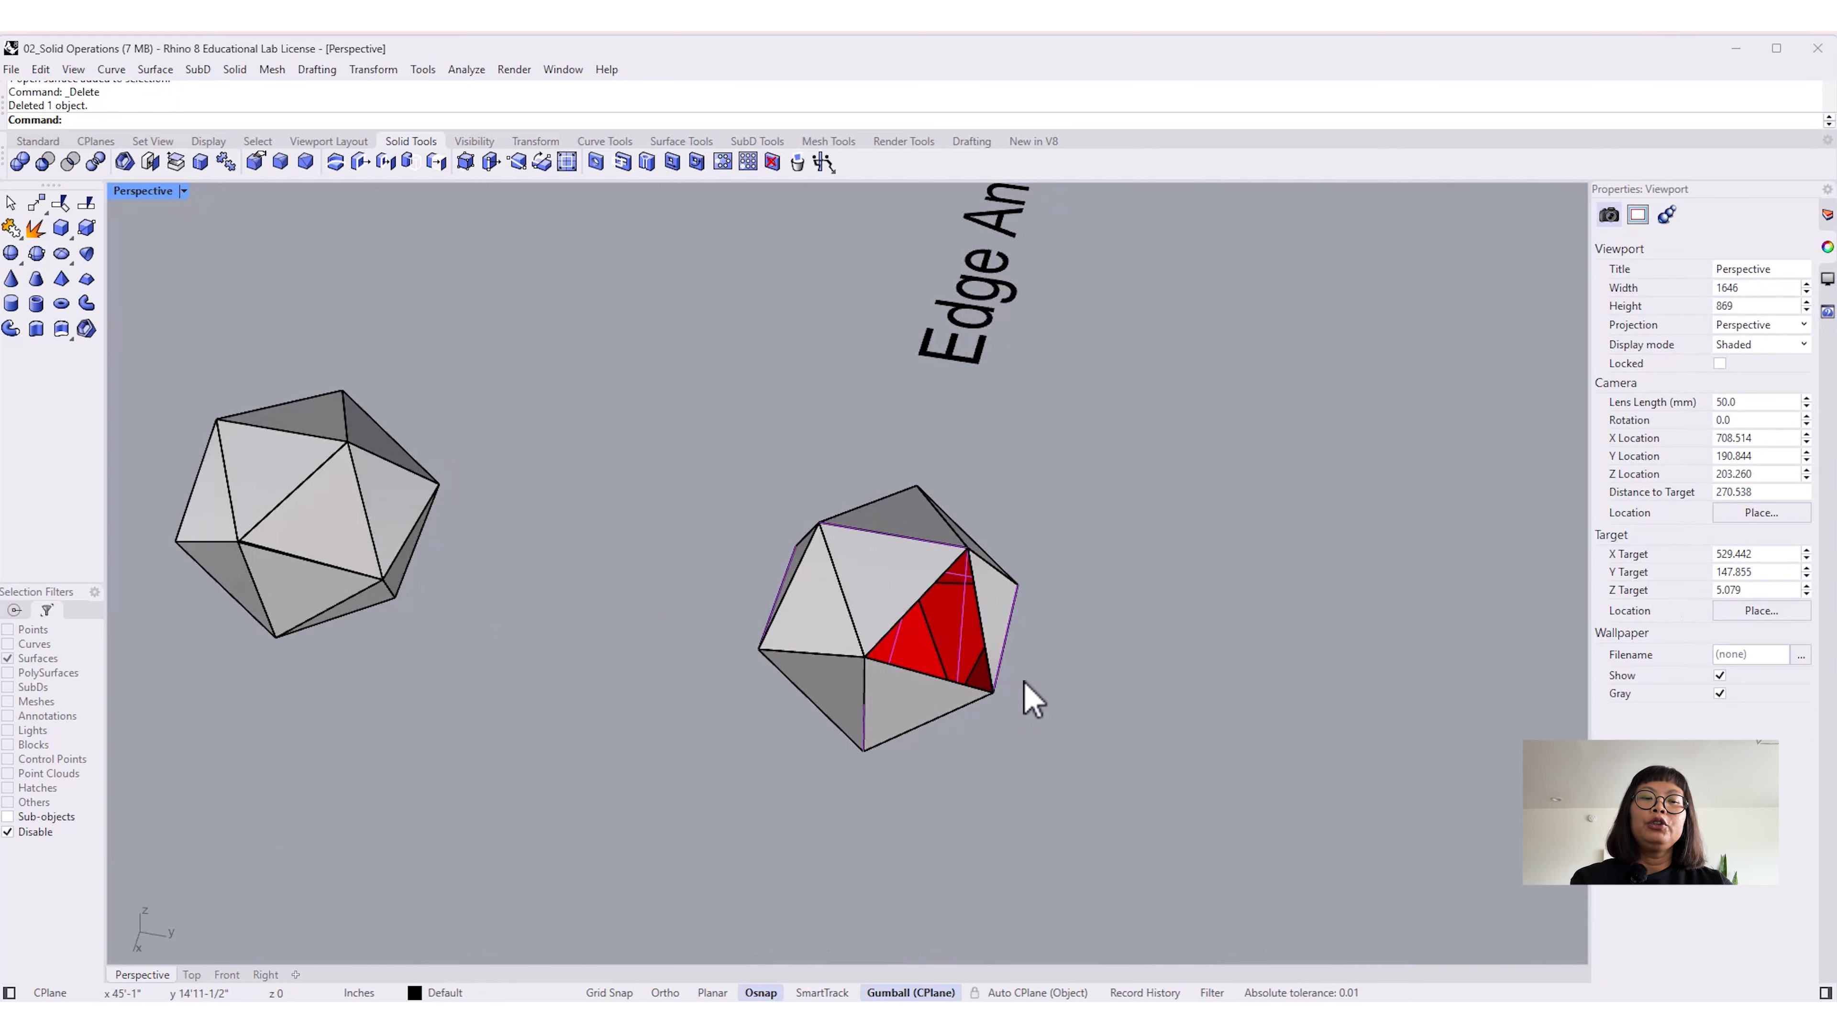
type("ft")
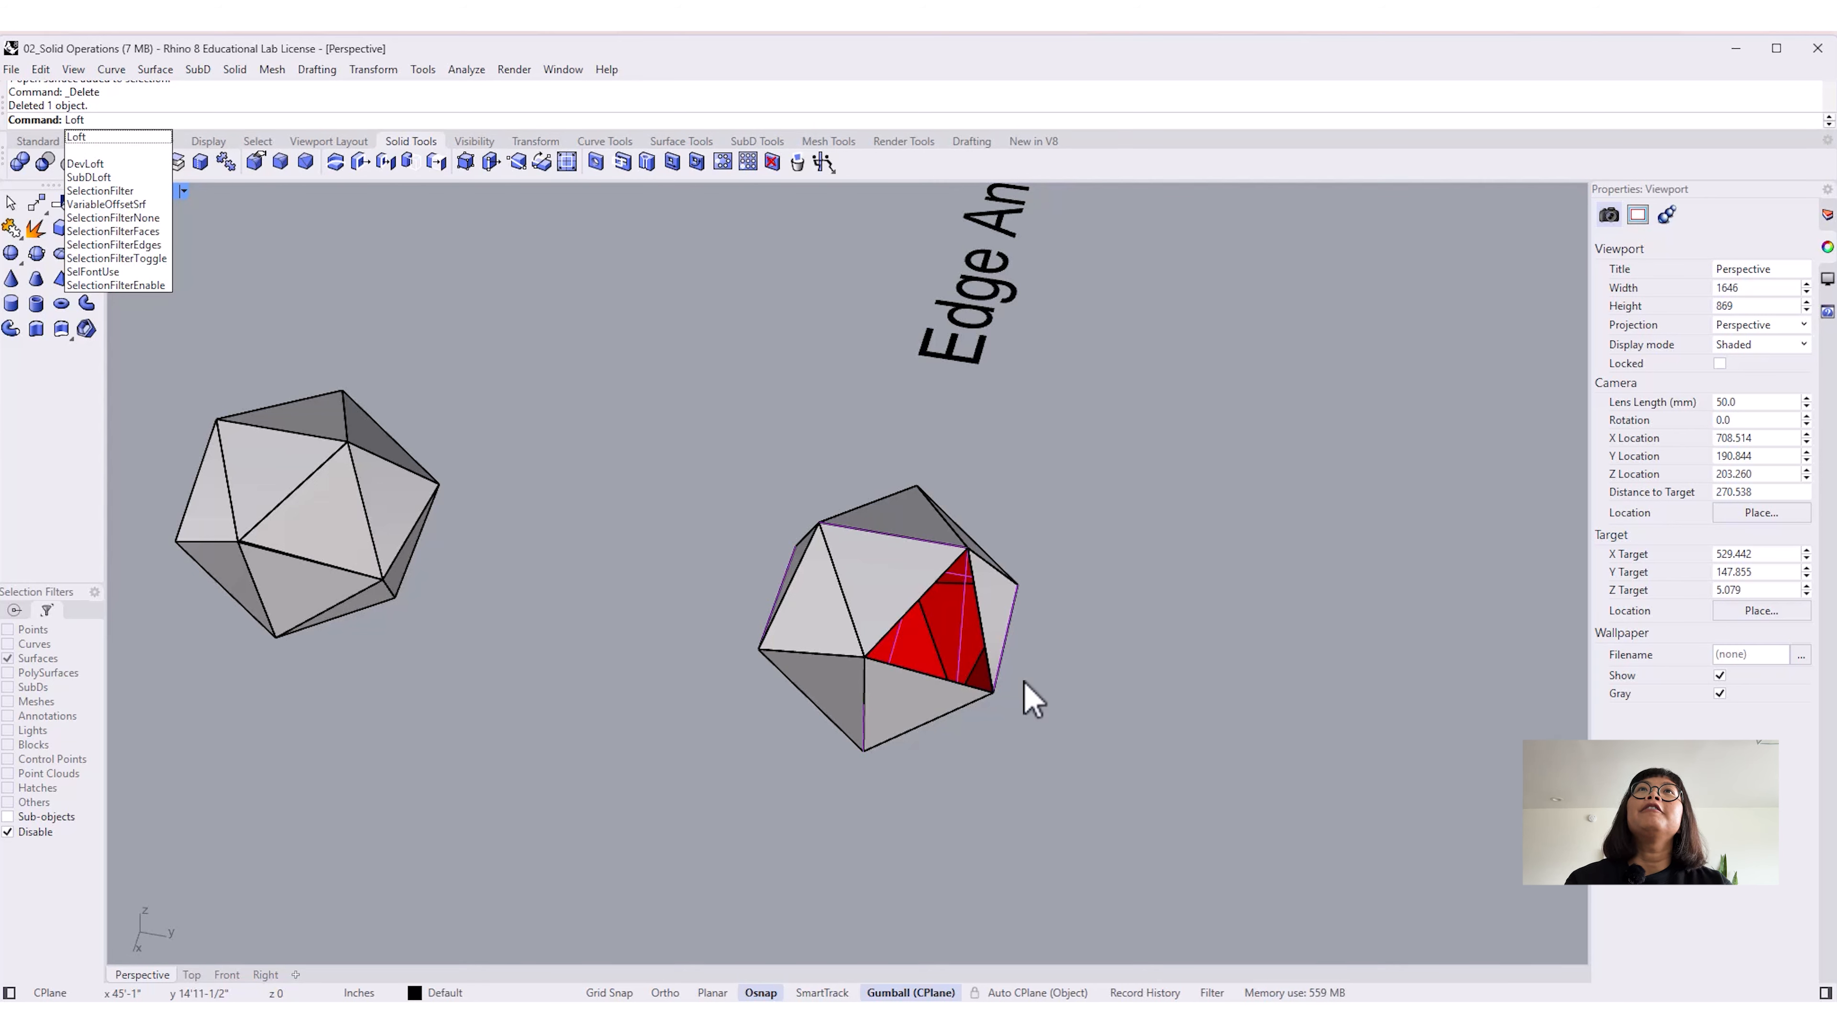
key("Return")
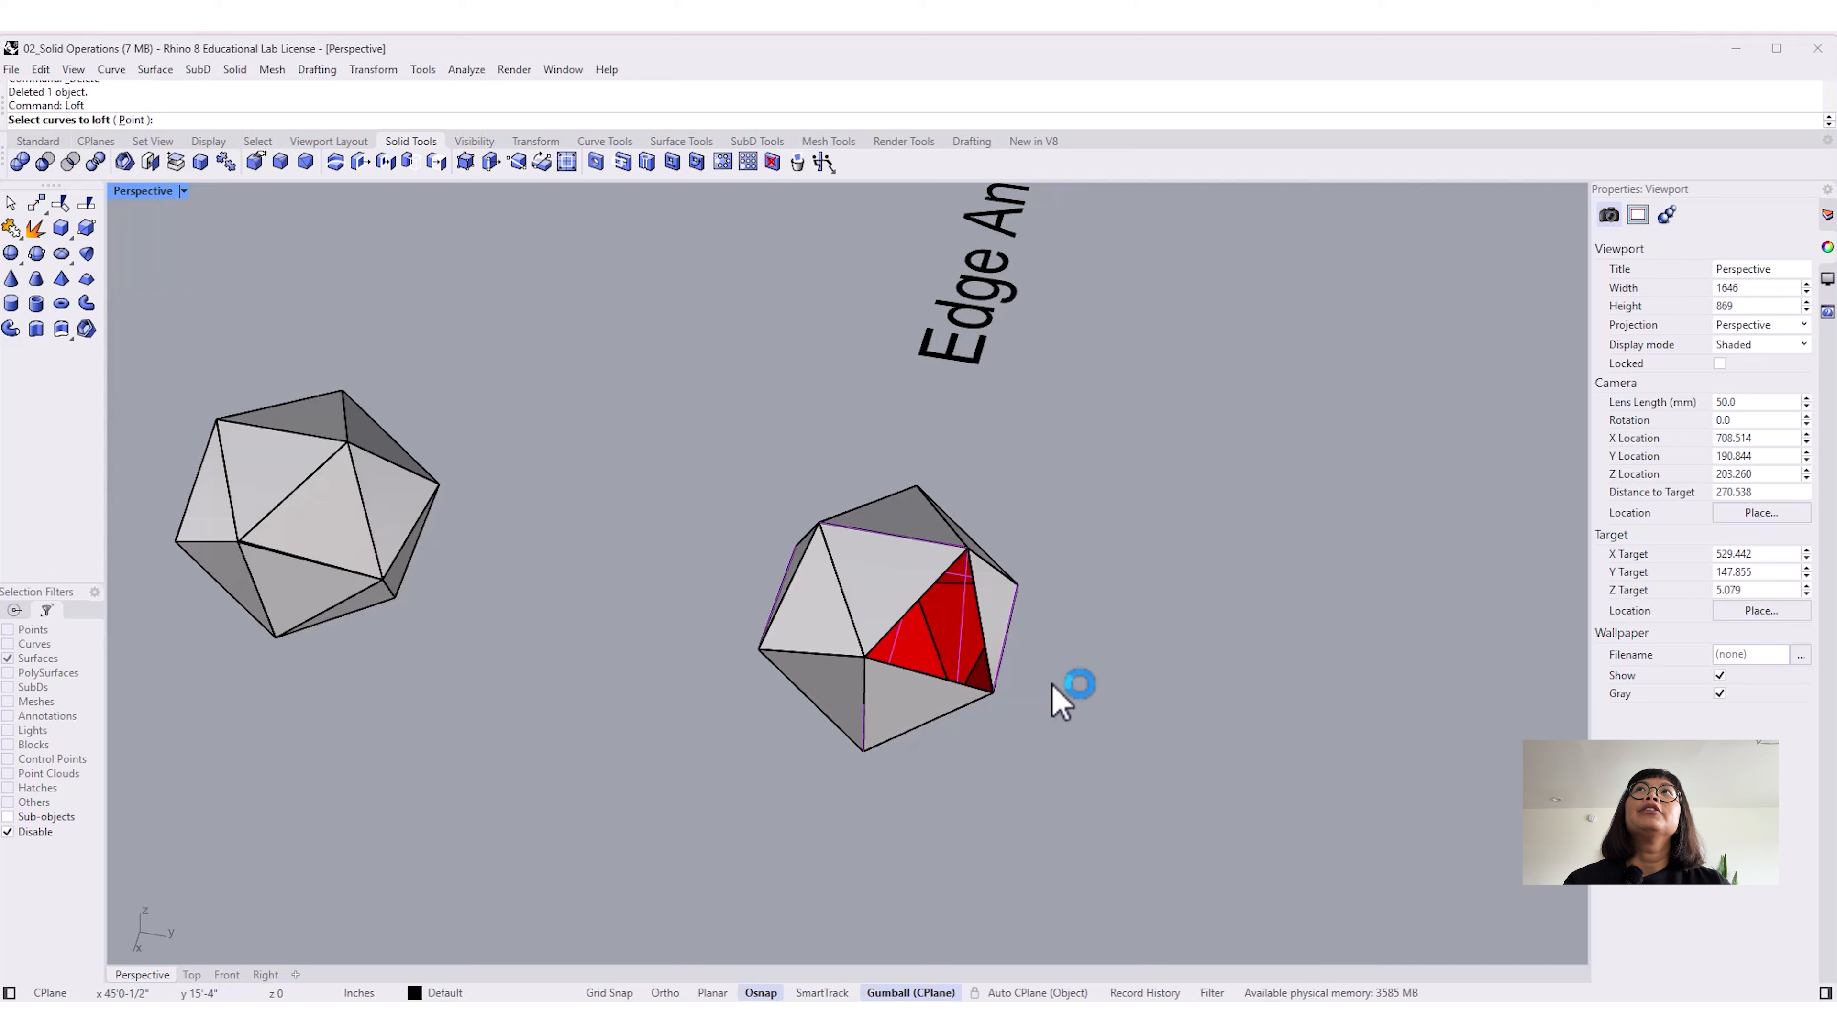
left_click(914, 608)
left_click(983, 635)
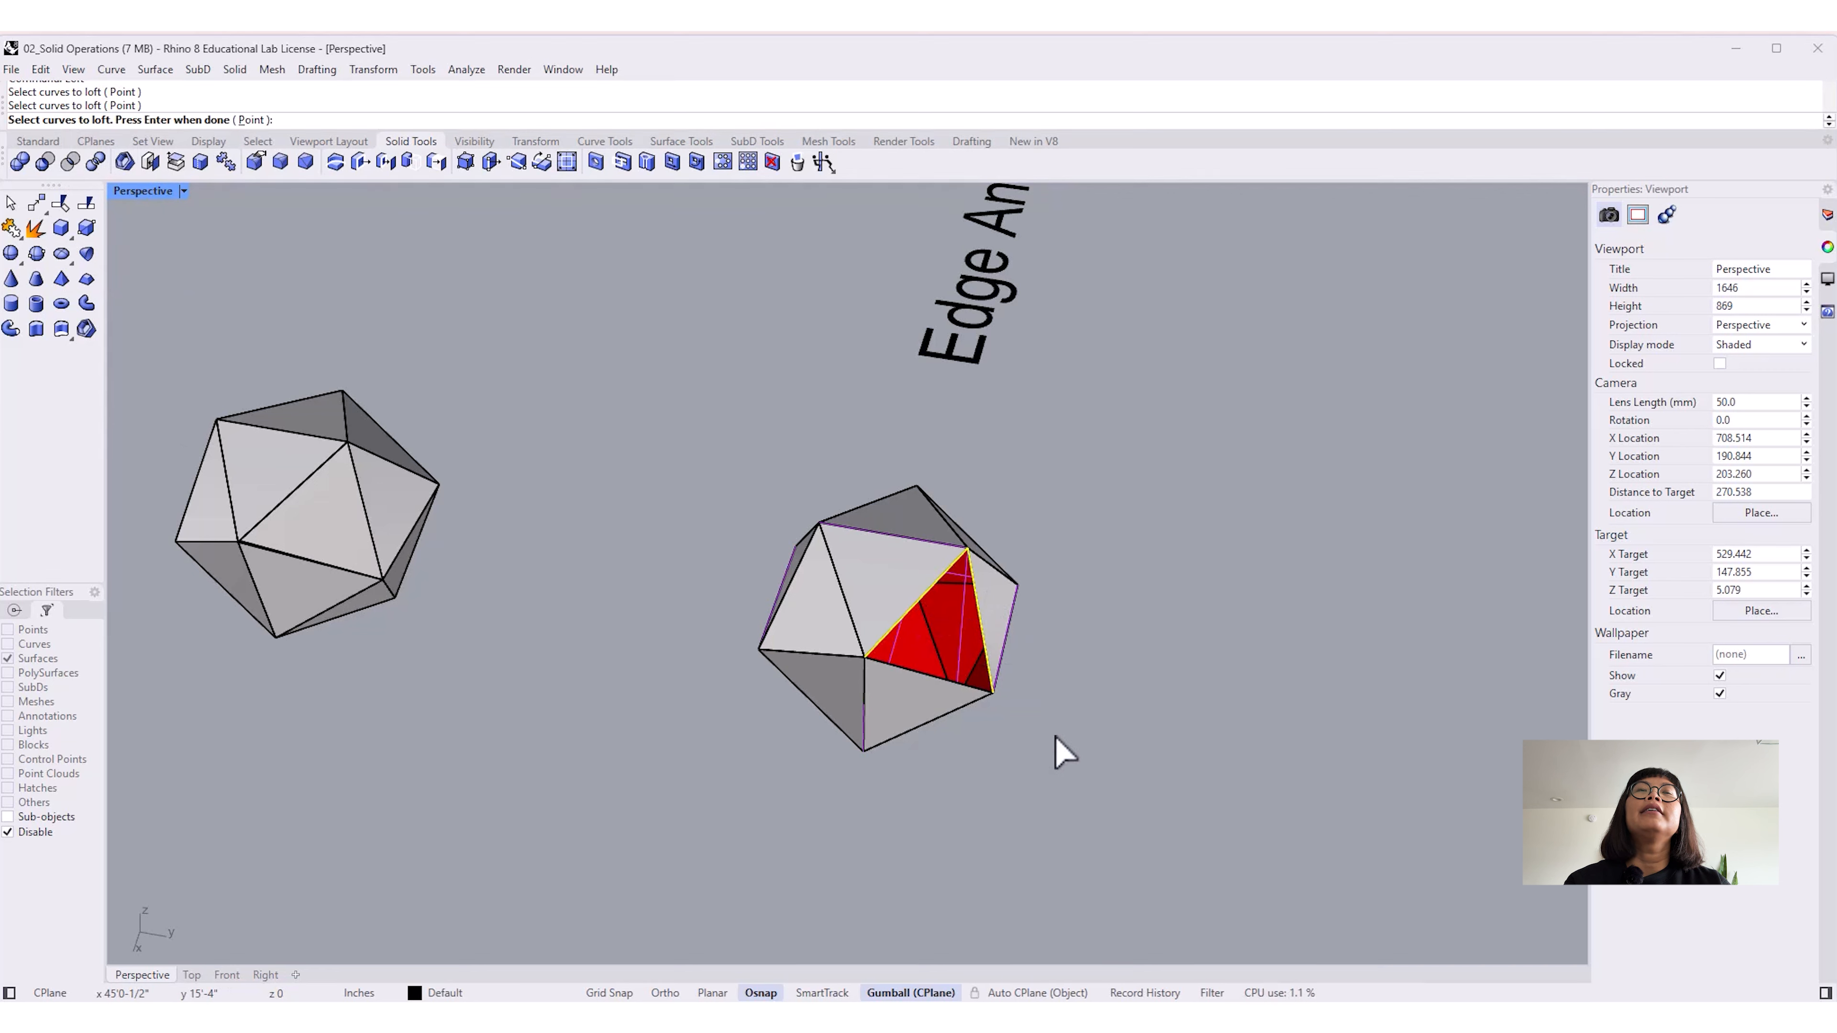
key("Return")
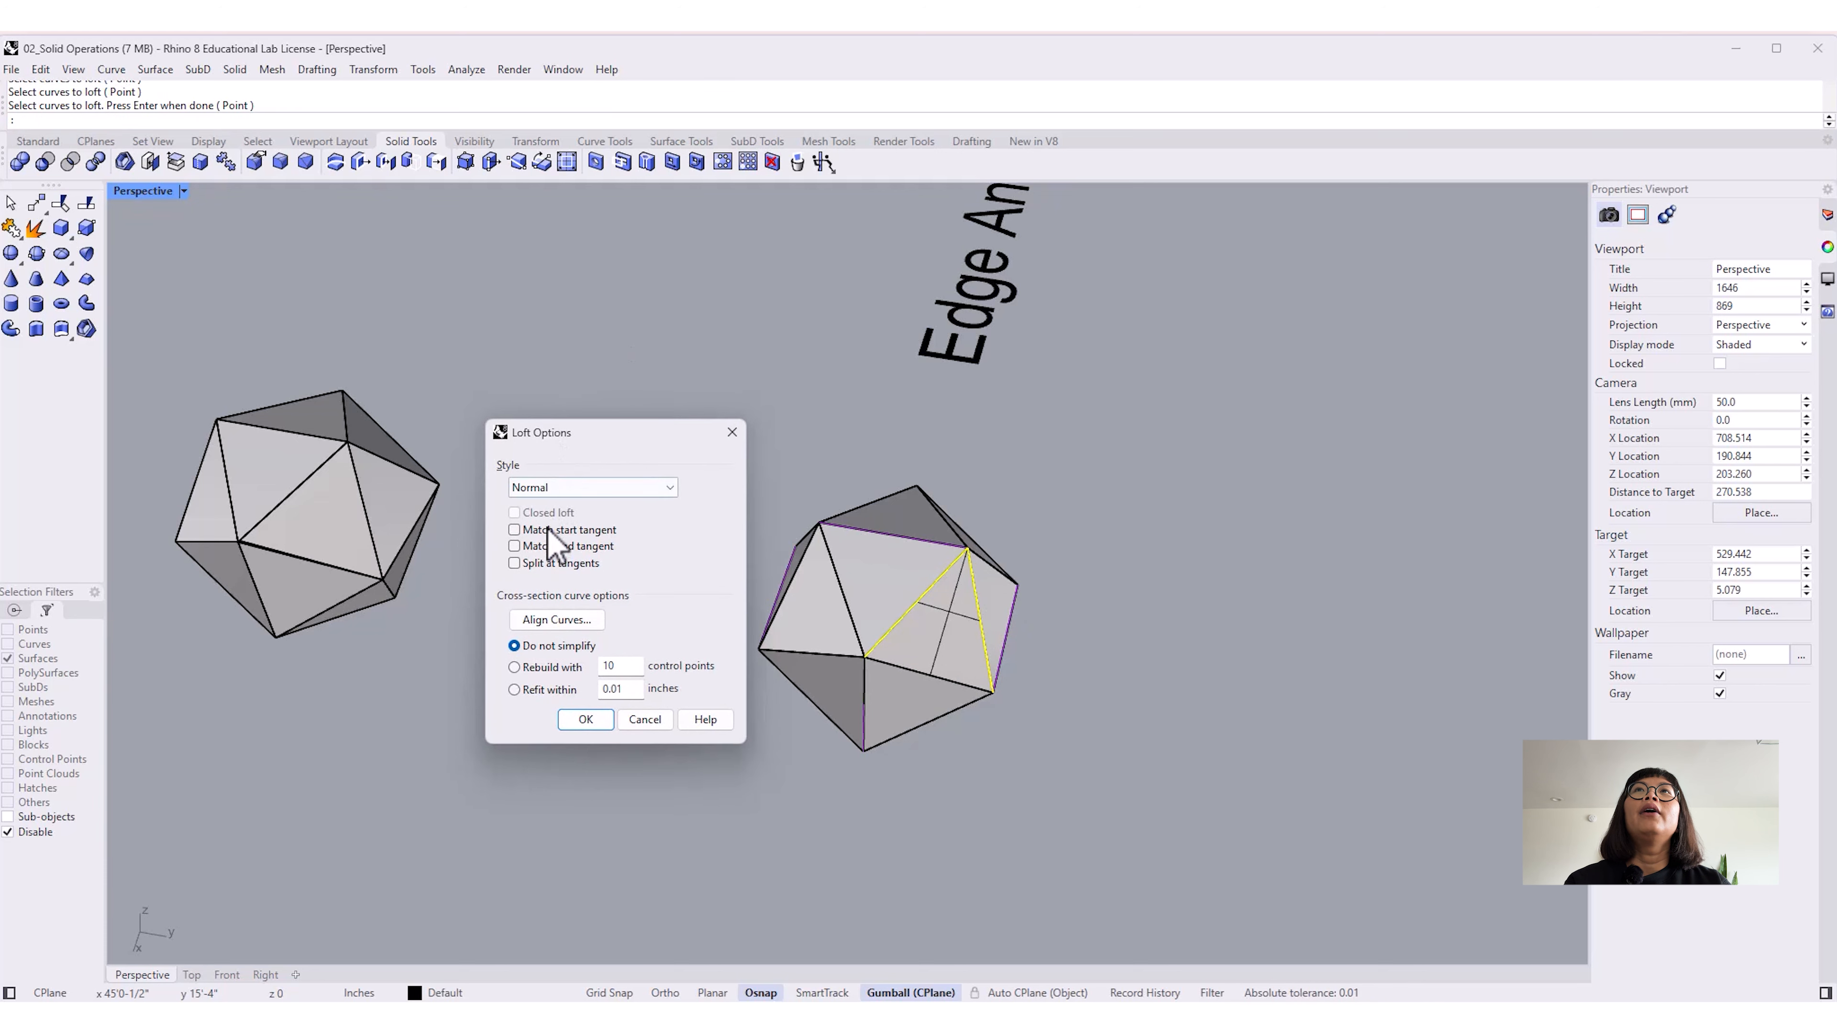
left_click(586, 720)
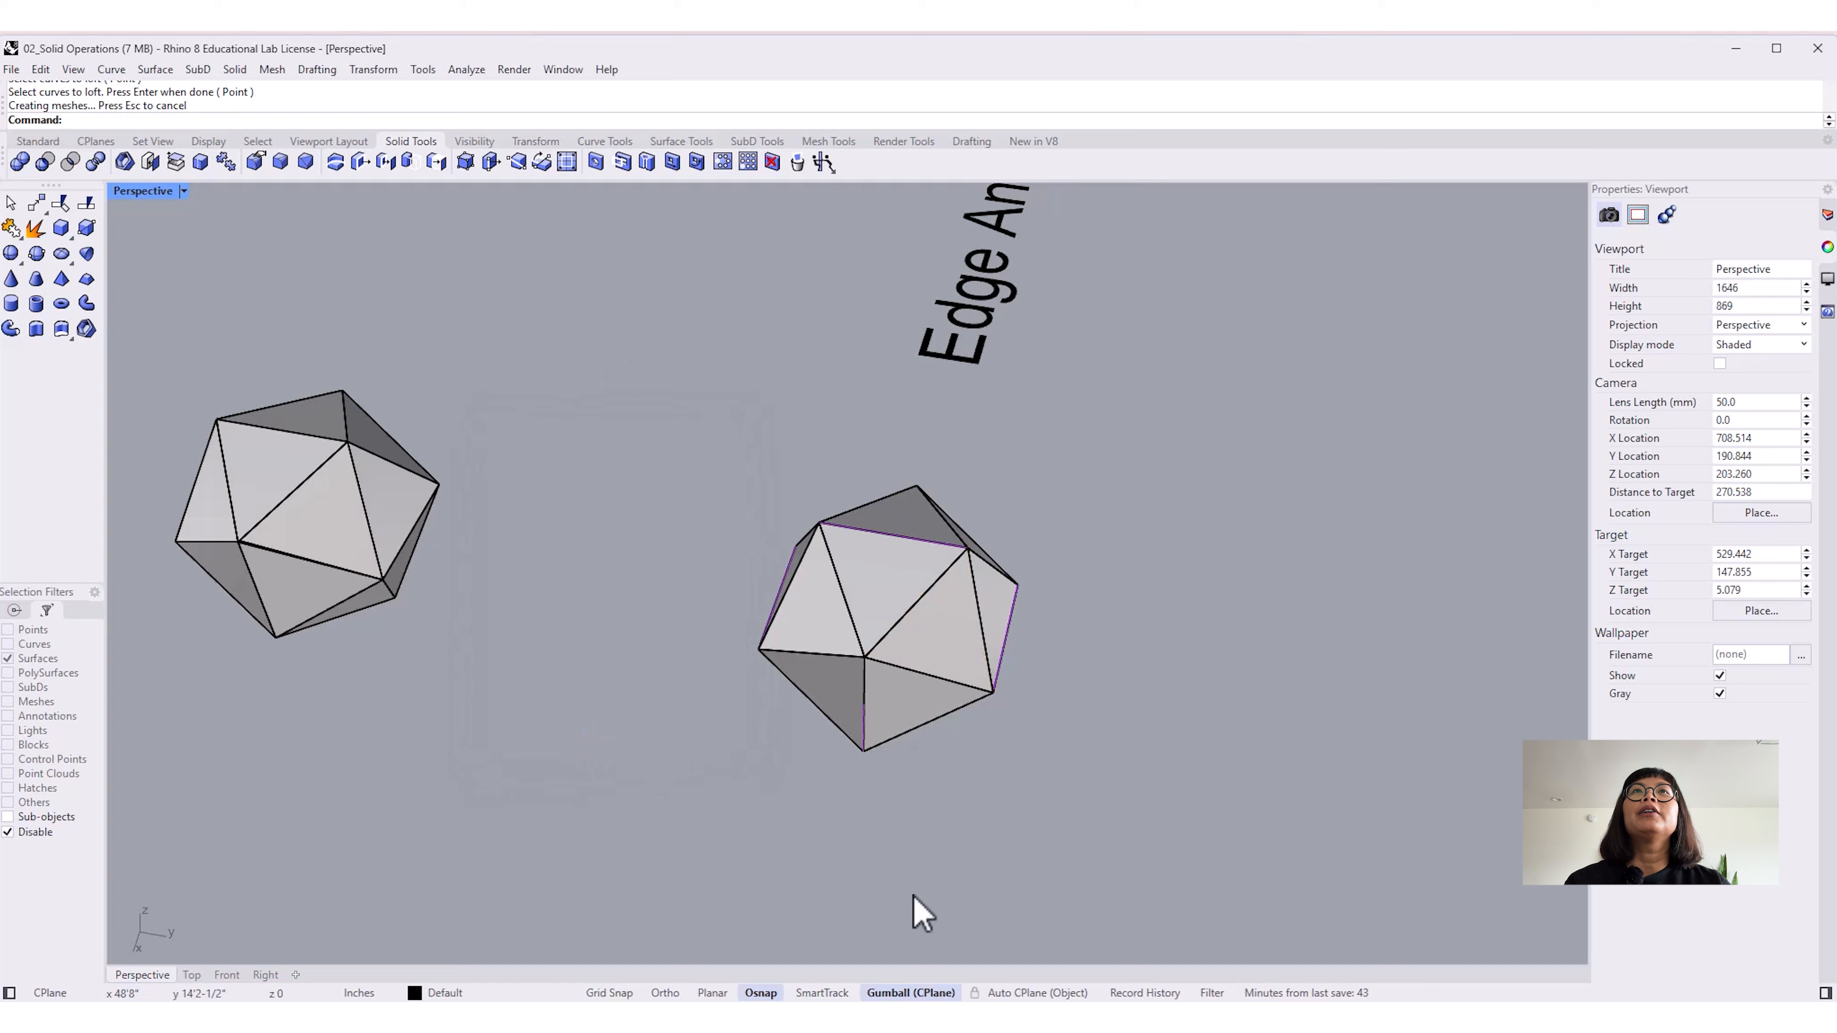
scroll(890, 684, "up", 9)
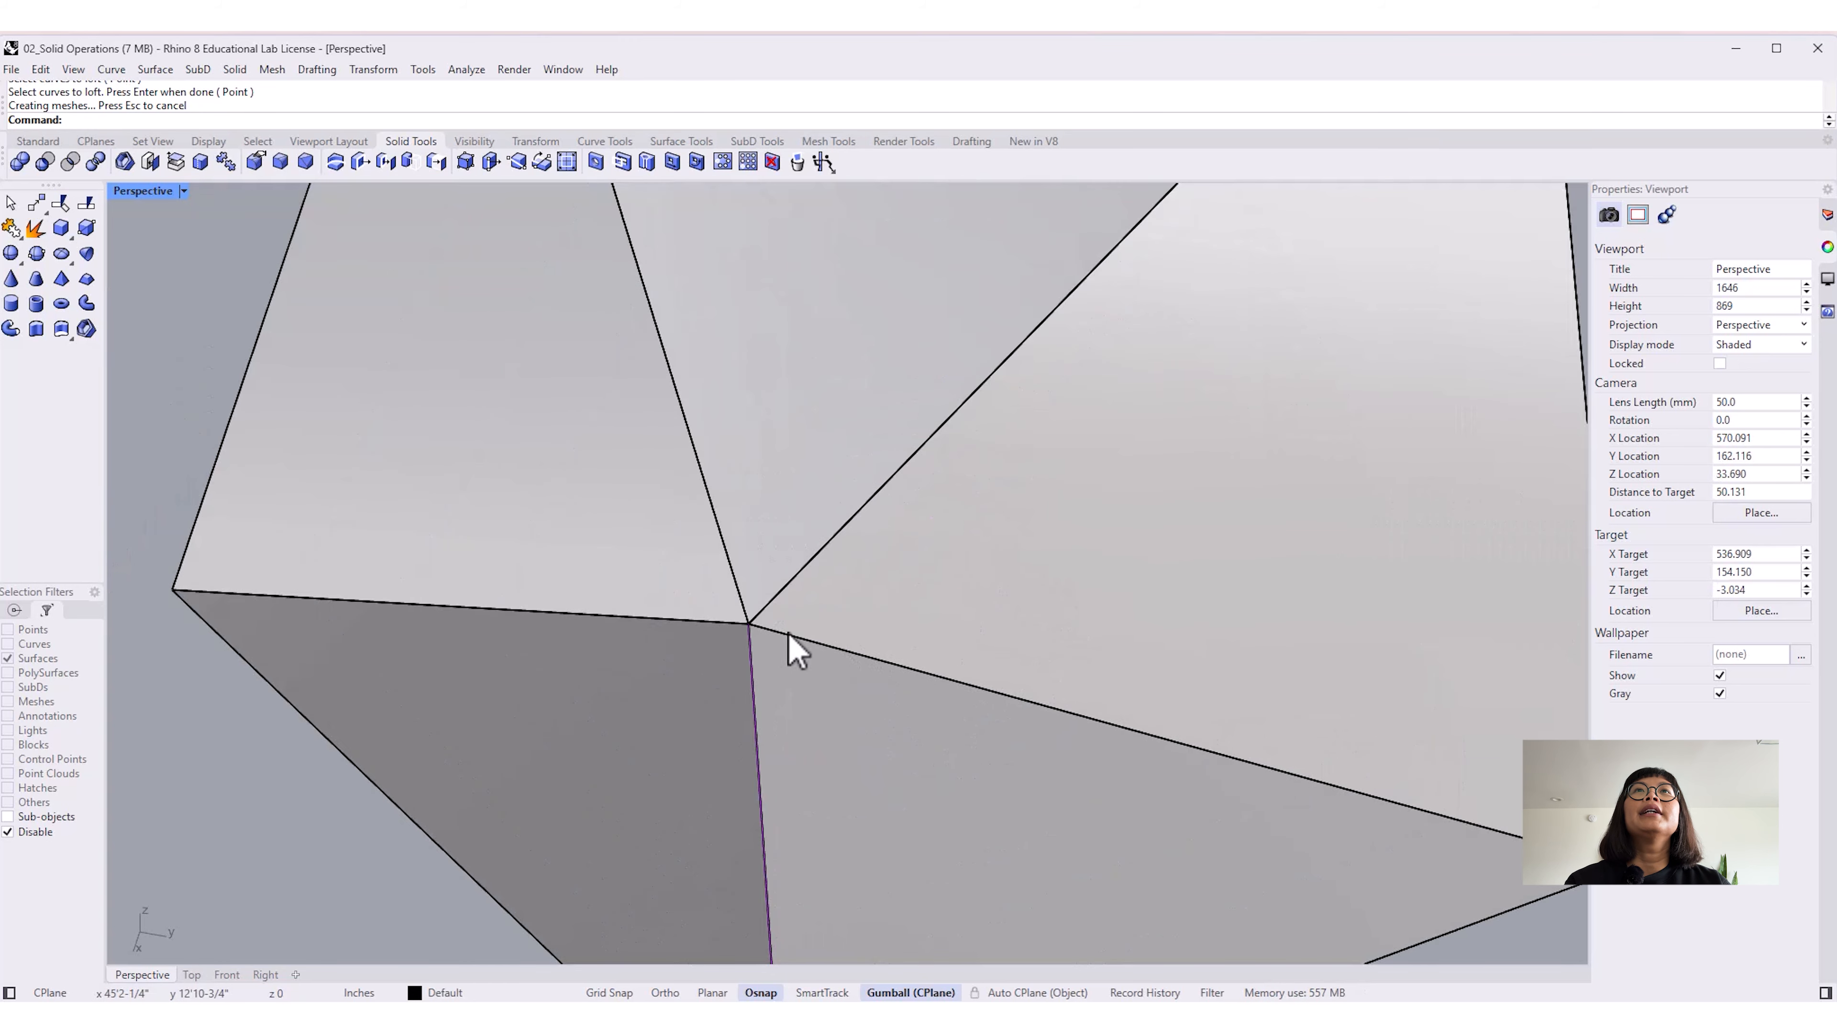
scroll(808, 632, "down", 15)
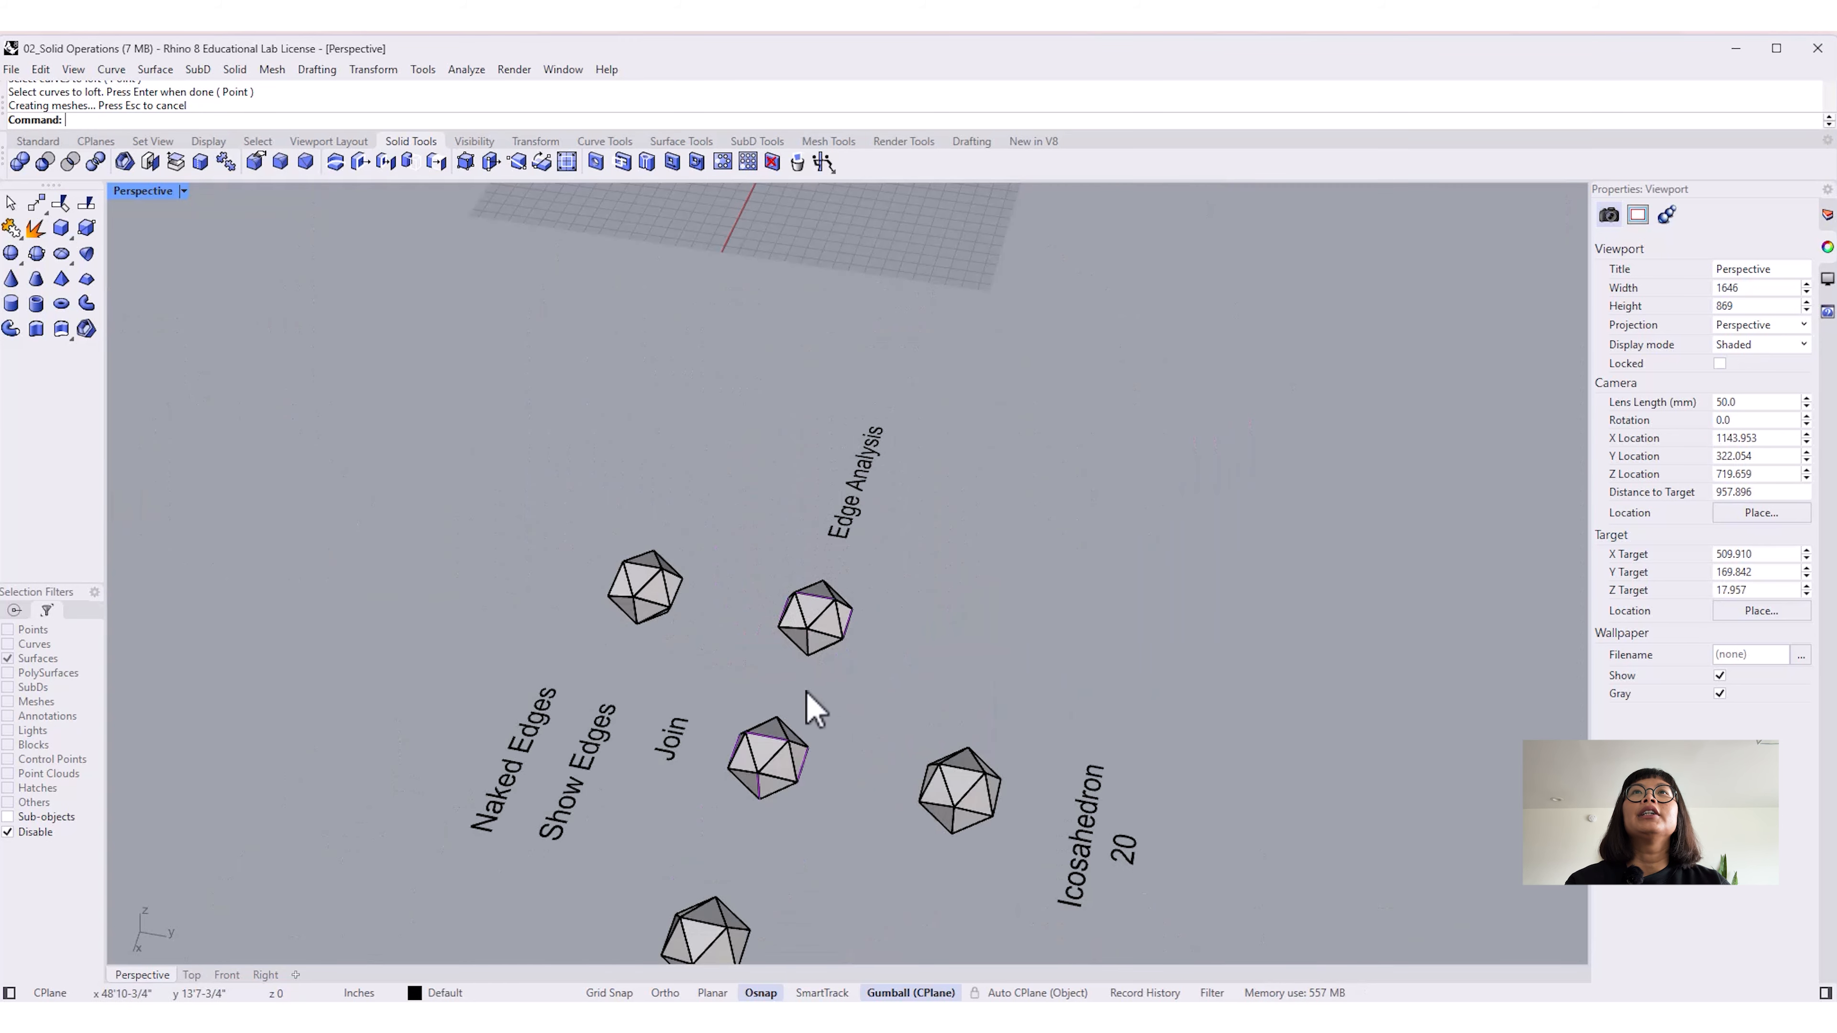
Step: Limit selection to surfaces and copy the repaired icosahedron's 20 surfaces along the Y axis to beyond the open joined icosahedron
right_click_drag(808, 705, 854, 691, "shift")
left_click(8, 832)
left_click_drag(779, 541, 922, 670)
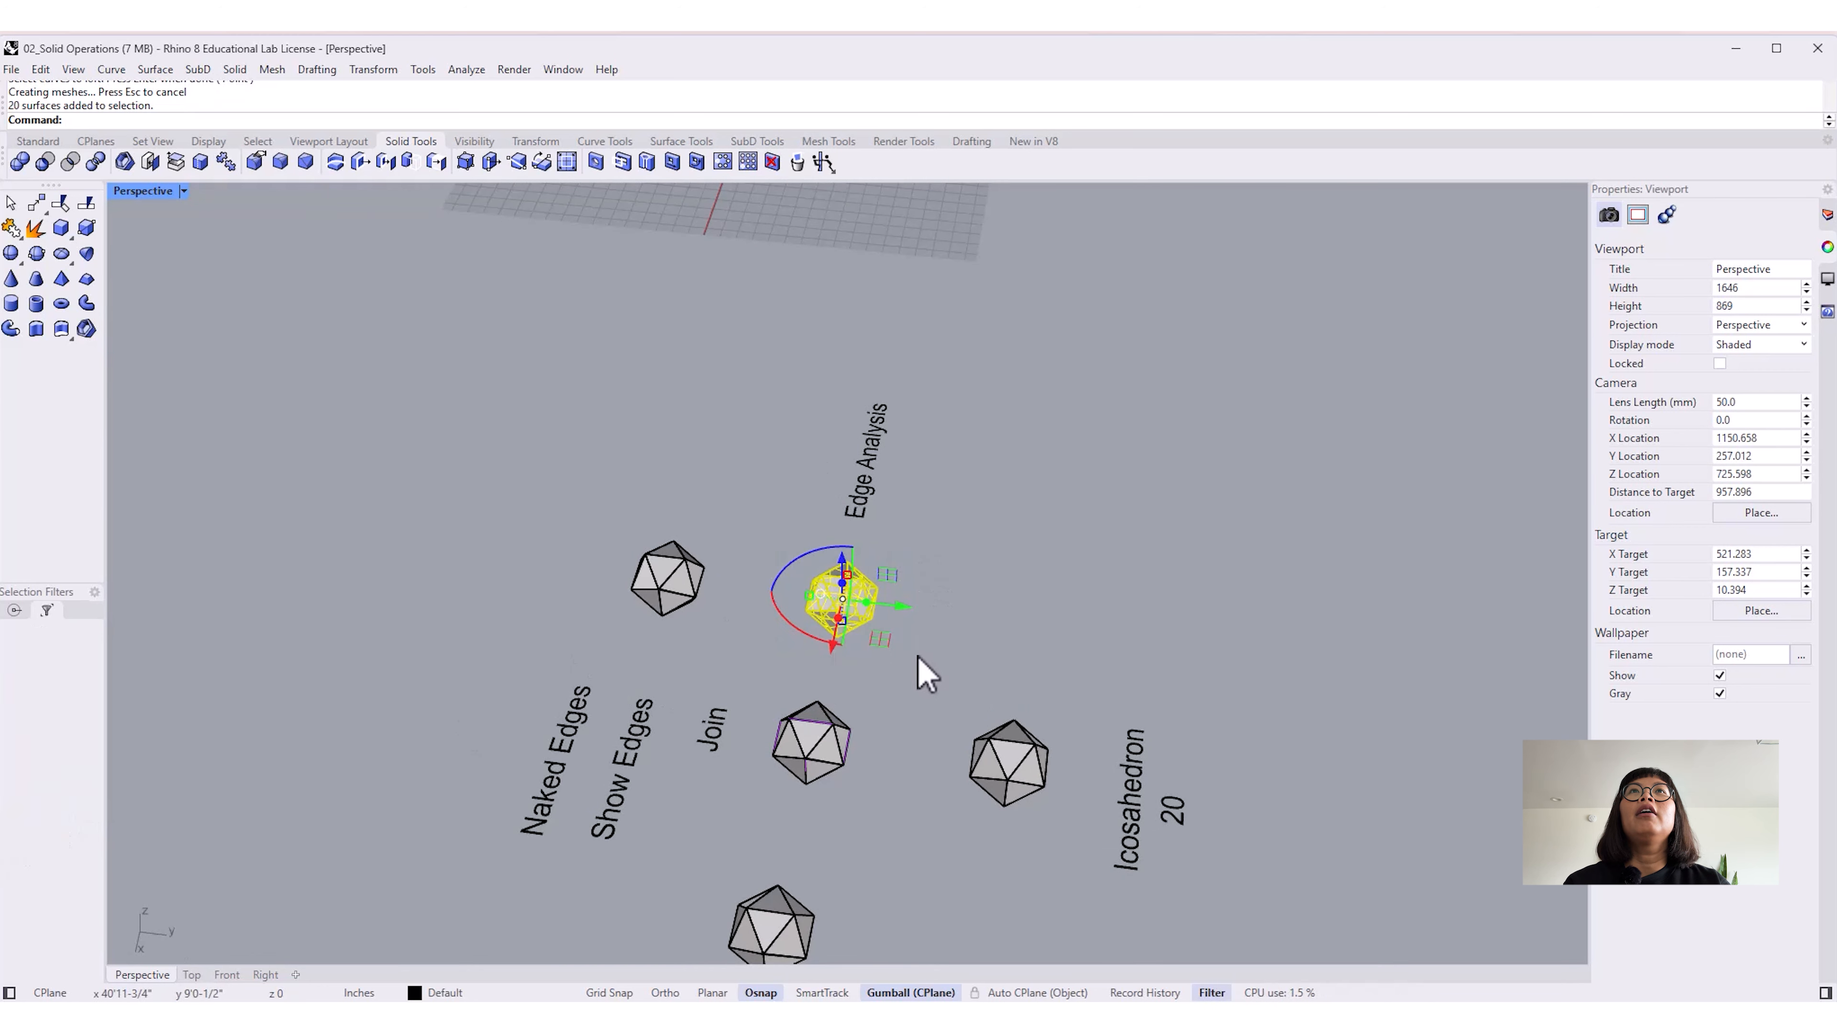
key("alt")
left_click_drag(900, 607, 570, 634)
left_click(578, 648)
Step: Select the copied icosahedron's 20 surfaces, disable the selection filter, and join them into one polysurface
left_click_drag(422, 483, 562, 644)
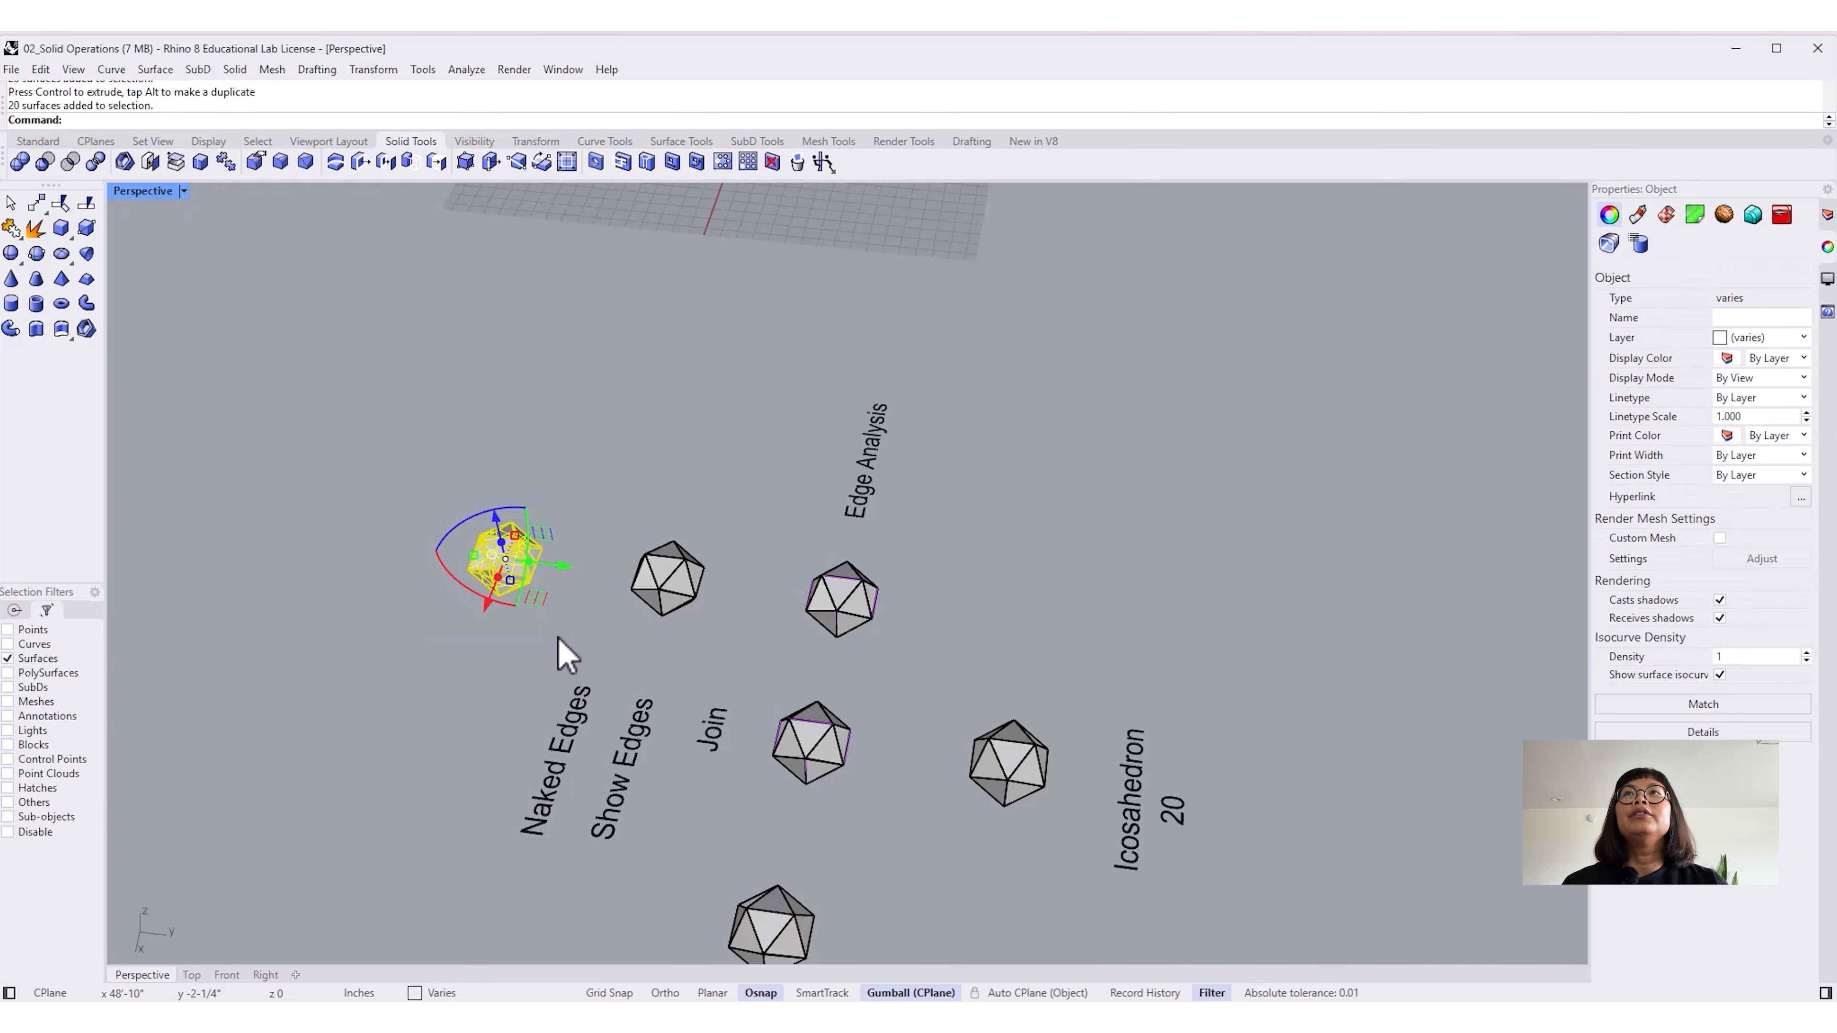
left_click(7, 832)
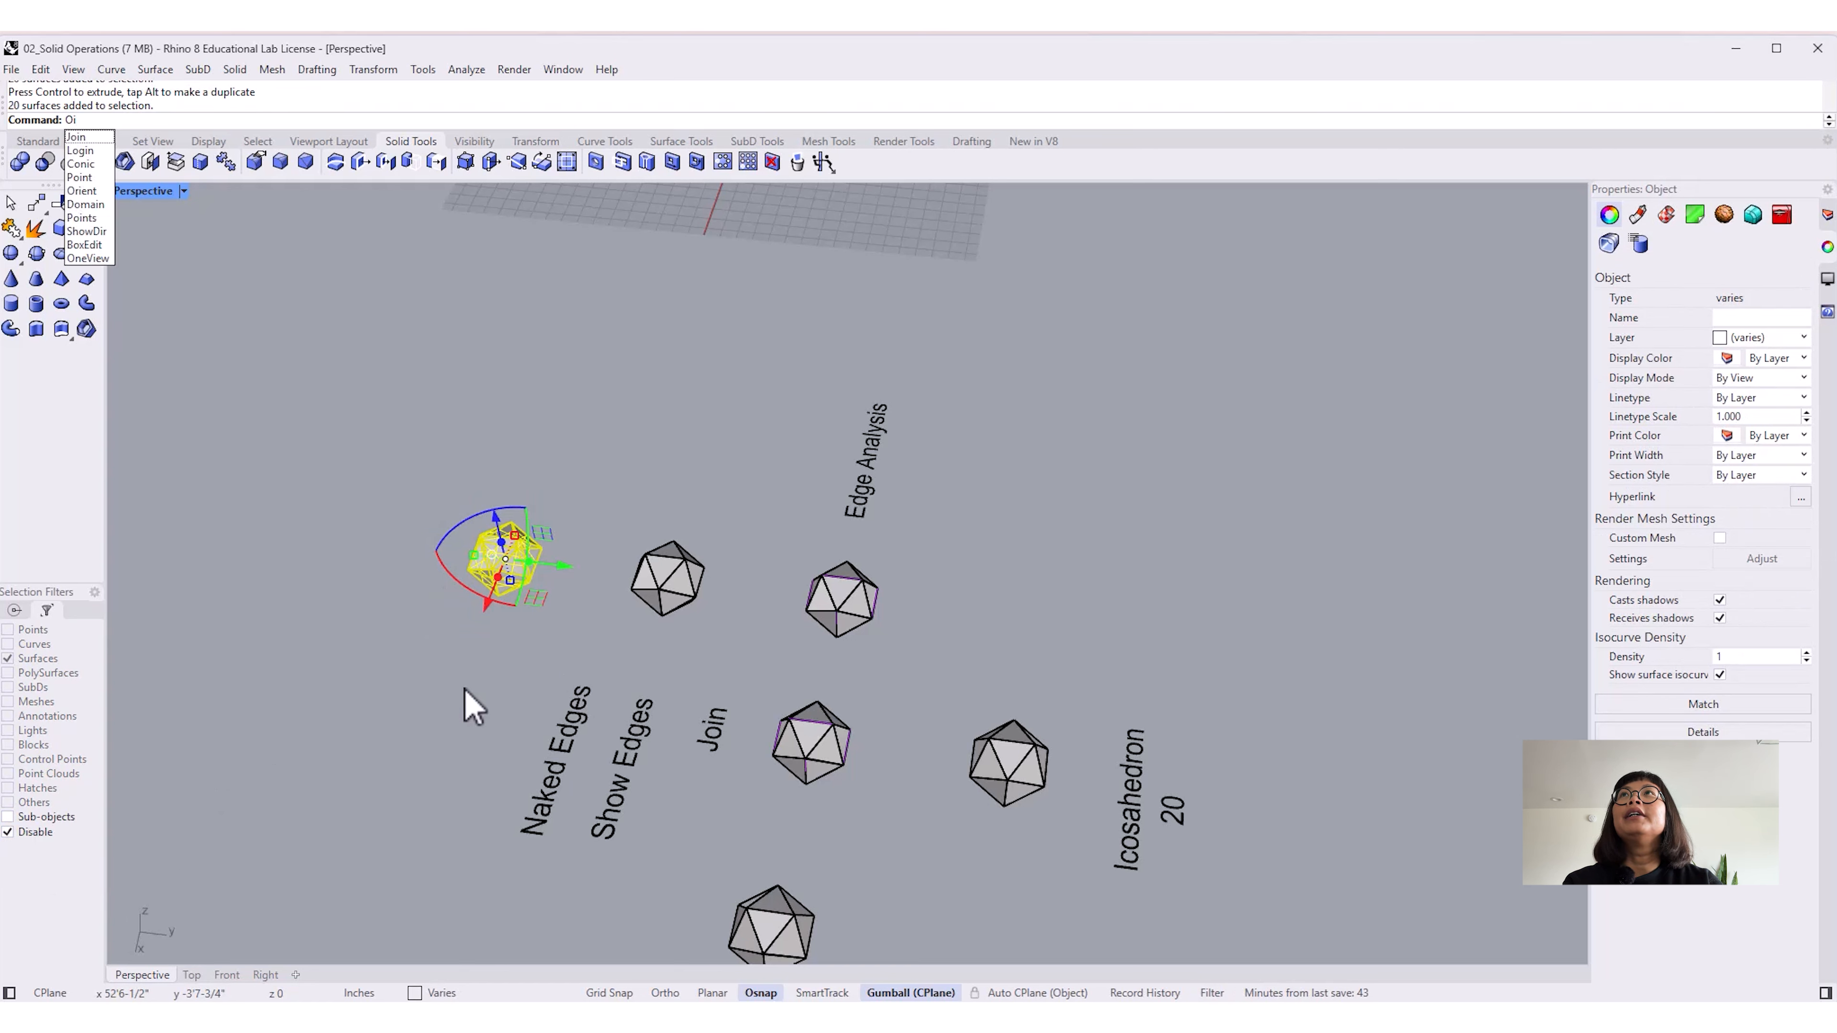
key("Escape")
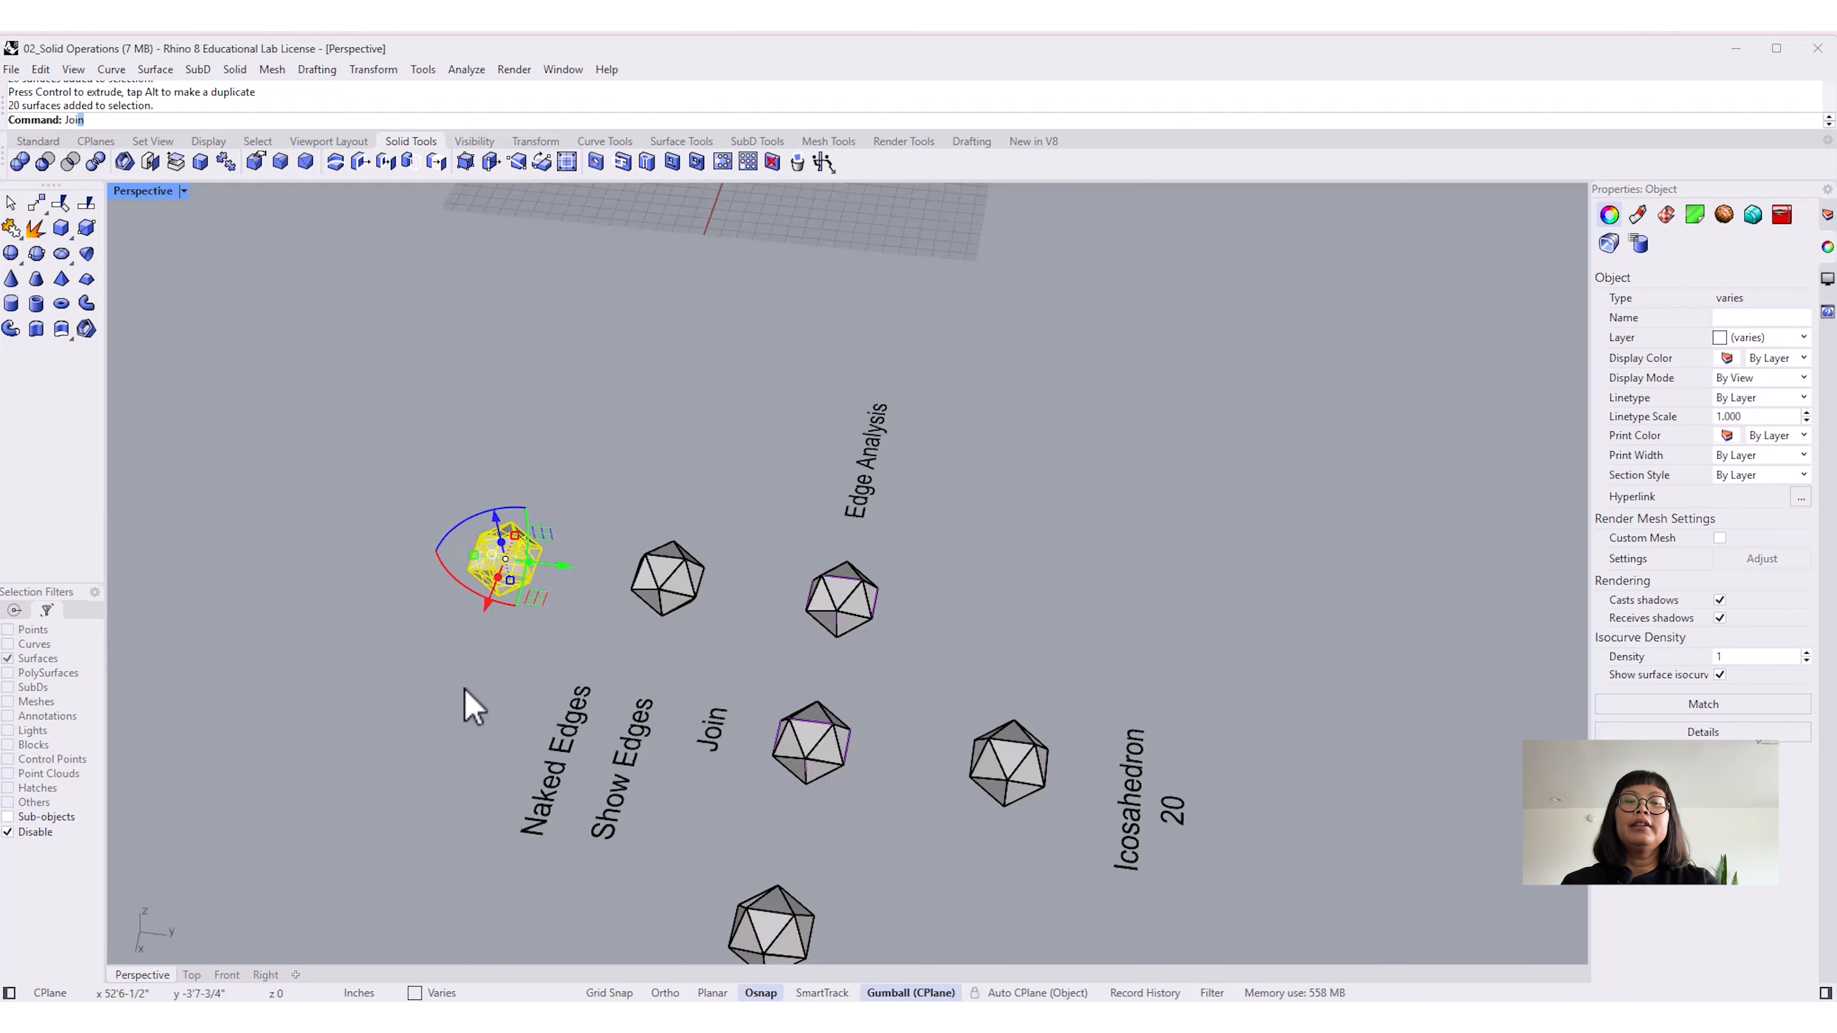
key("Return")
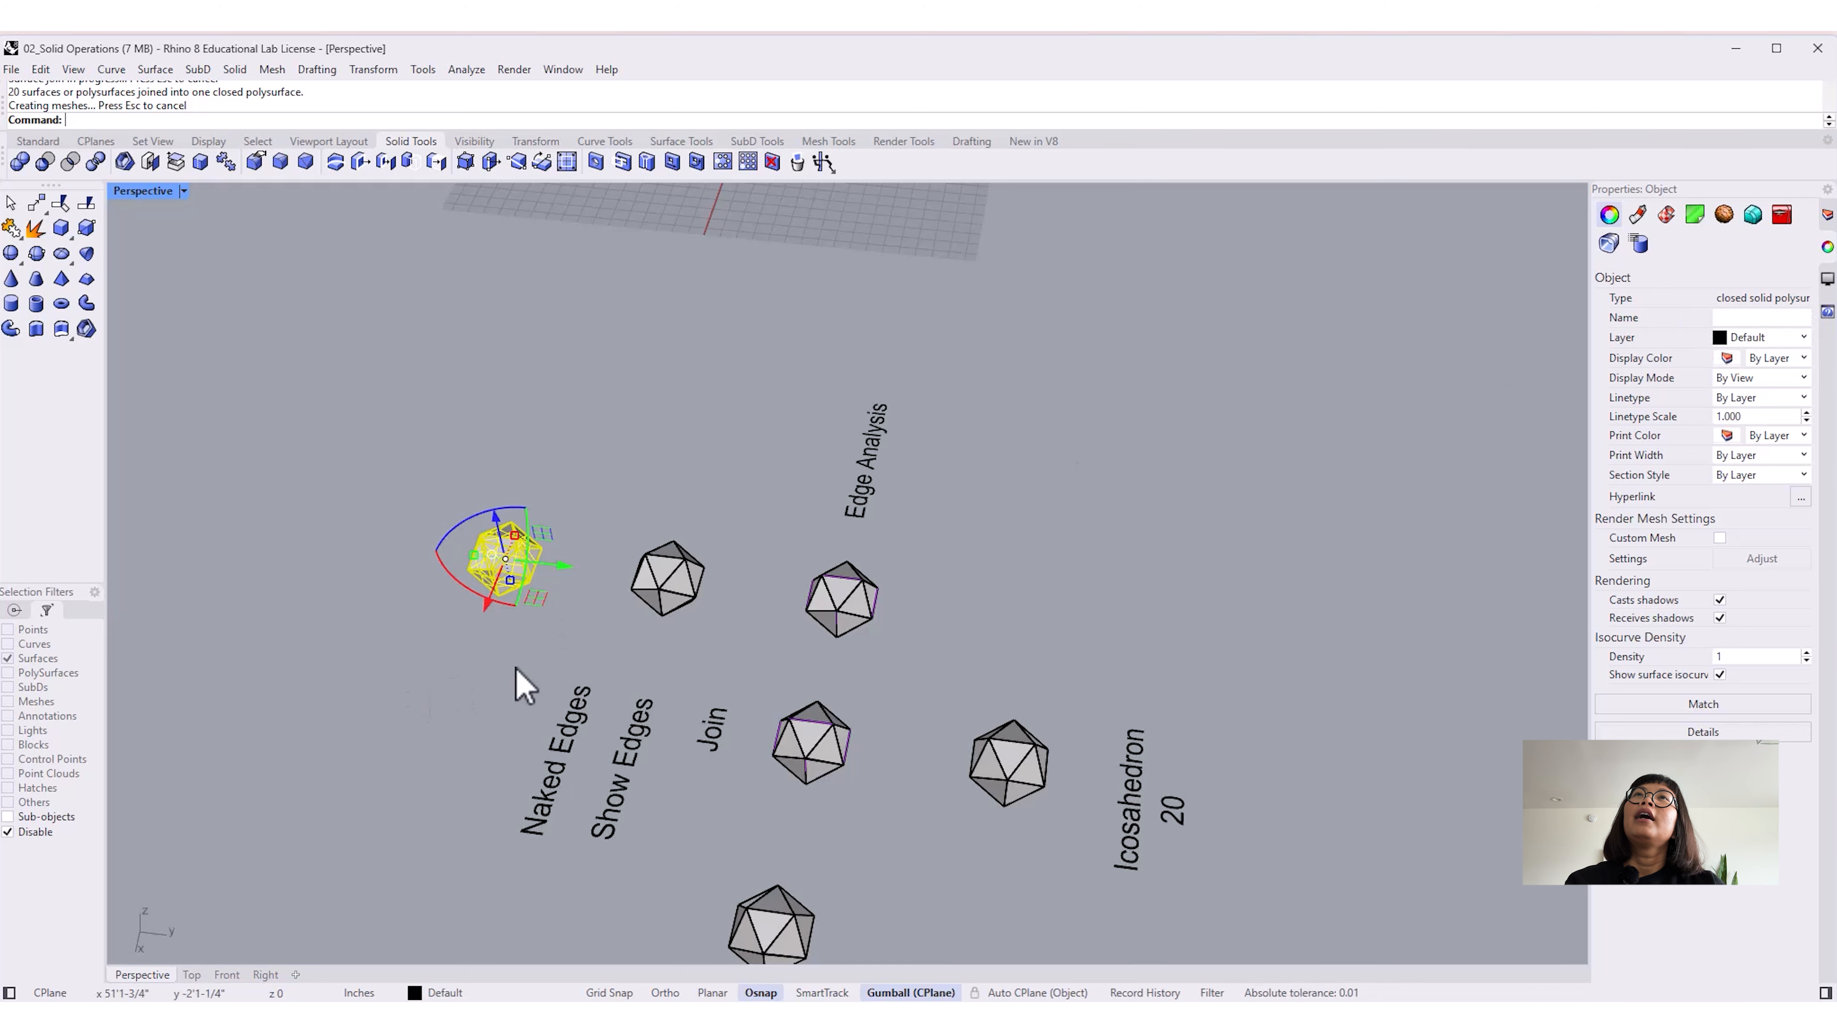
Step: Compare the object types of the earlier joined icosahedron and the newly joined copy in their properties
key("Escape")
left_click(662, 579)
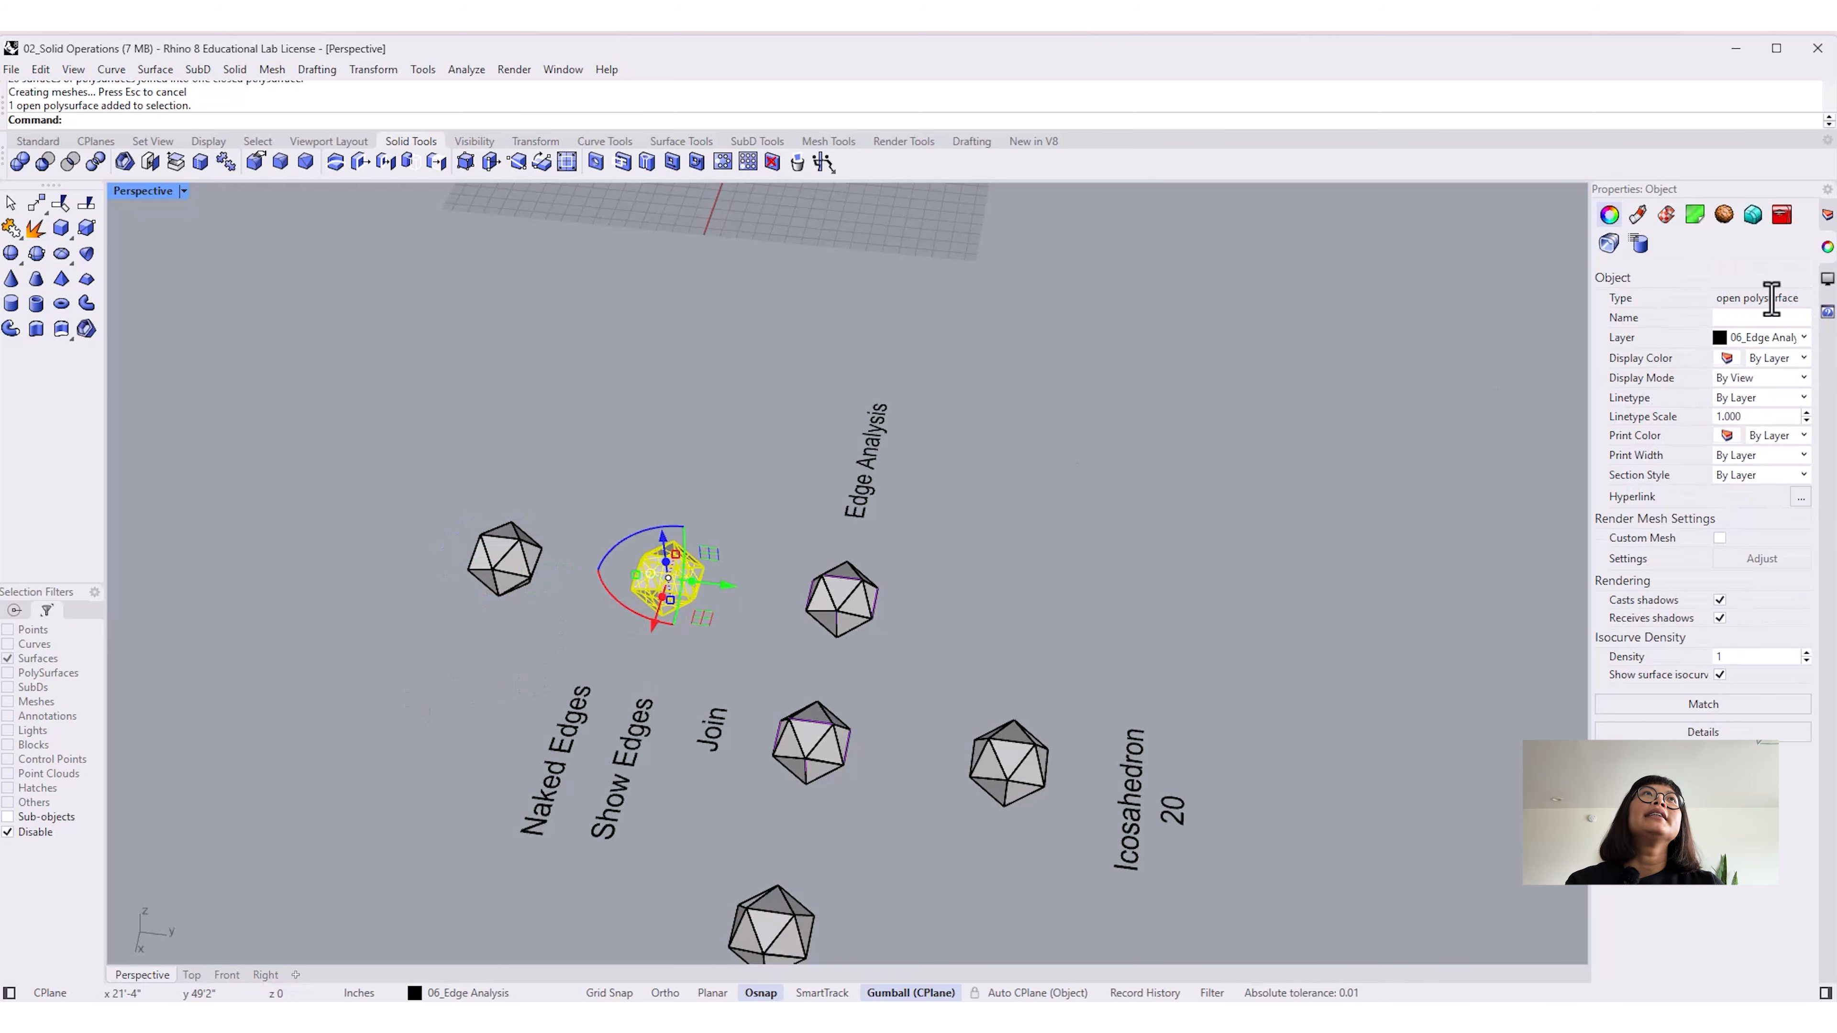
left_click(510, 568)
left_click(484, 695)
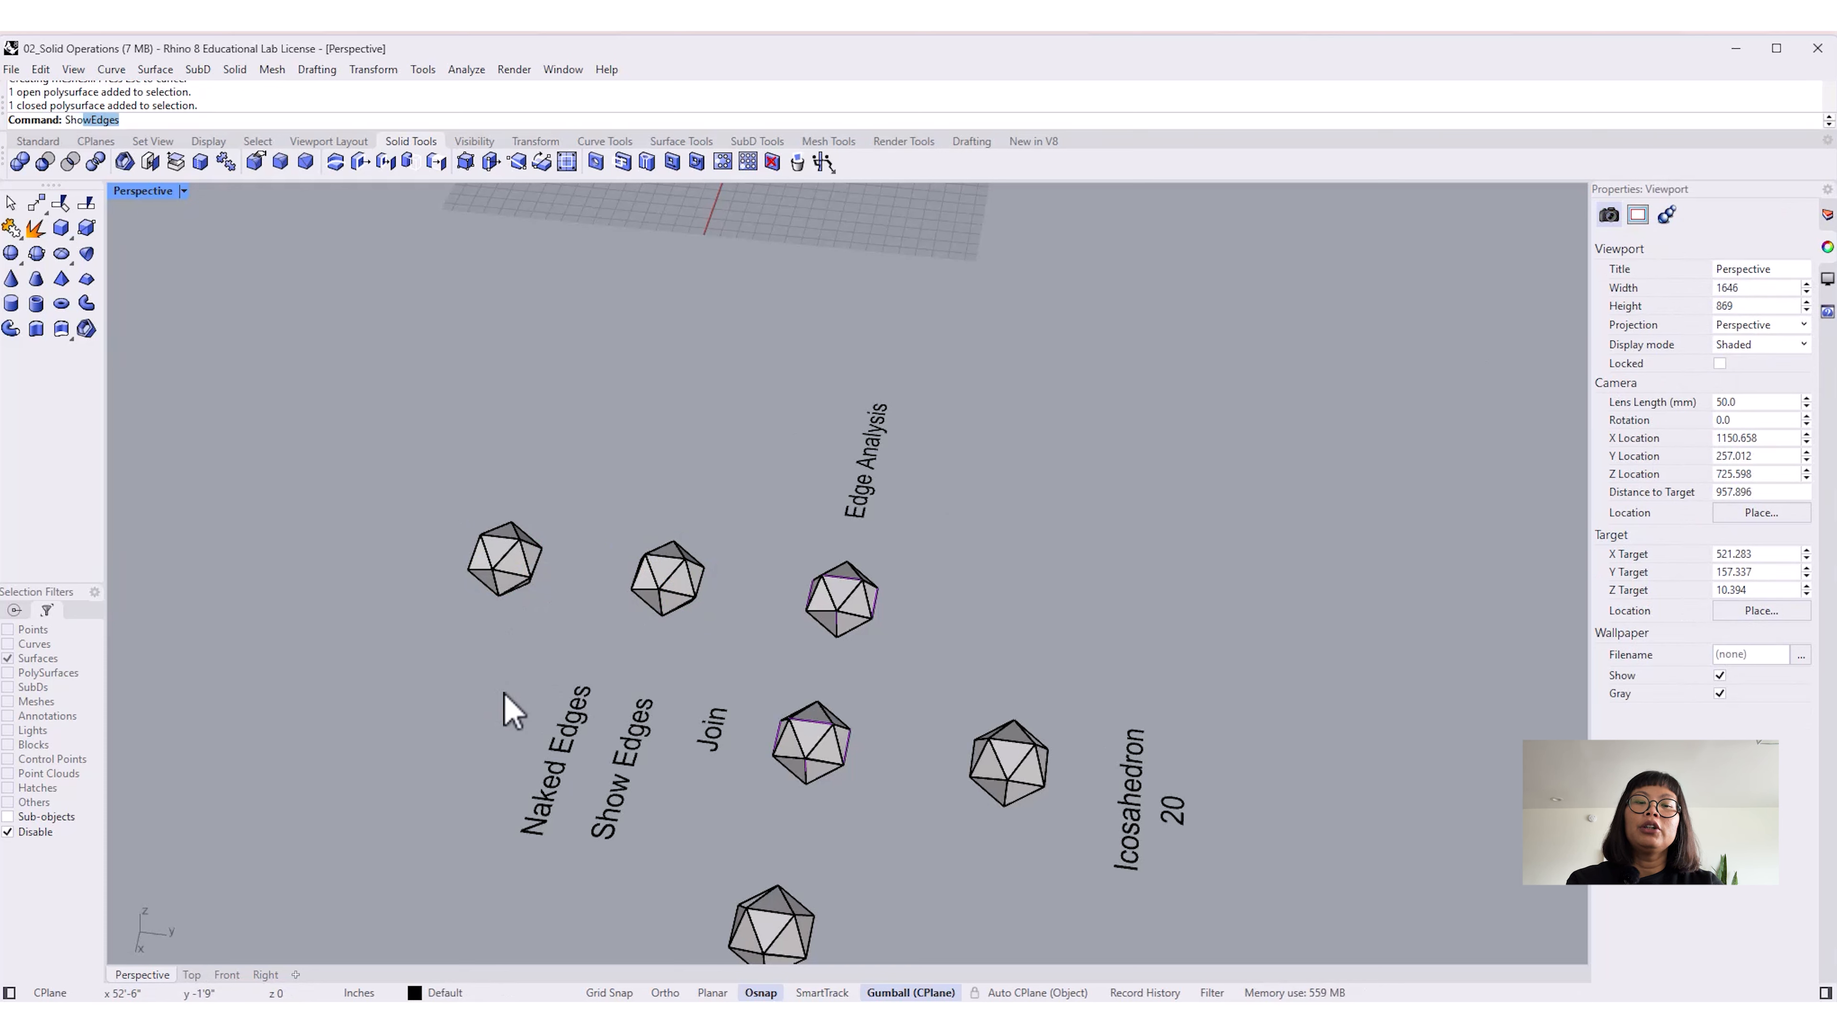
Step: Run ShowEdges on the newly joined icosahedron to check for naked edges, and close the edge analysis
type("Edges")
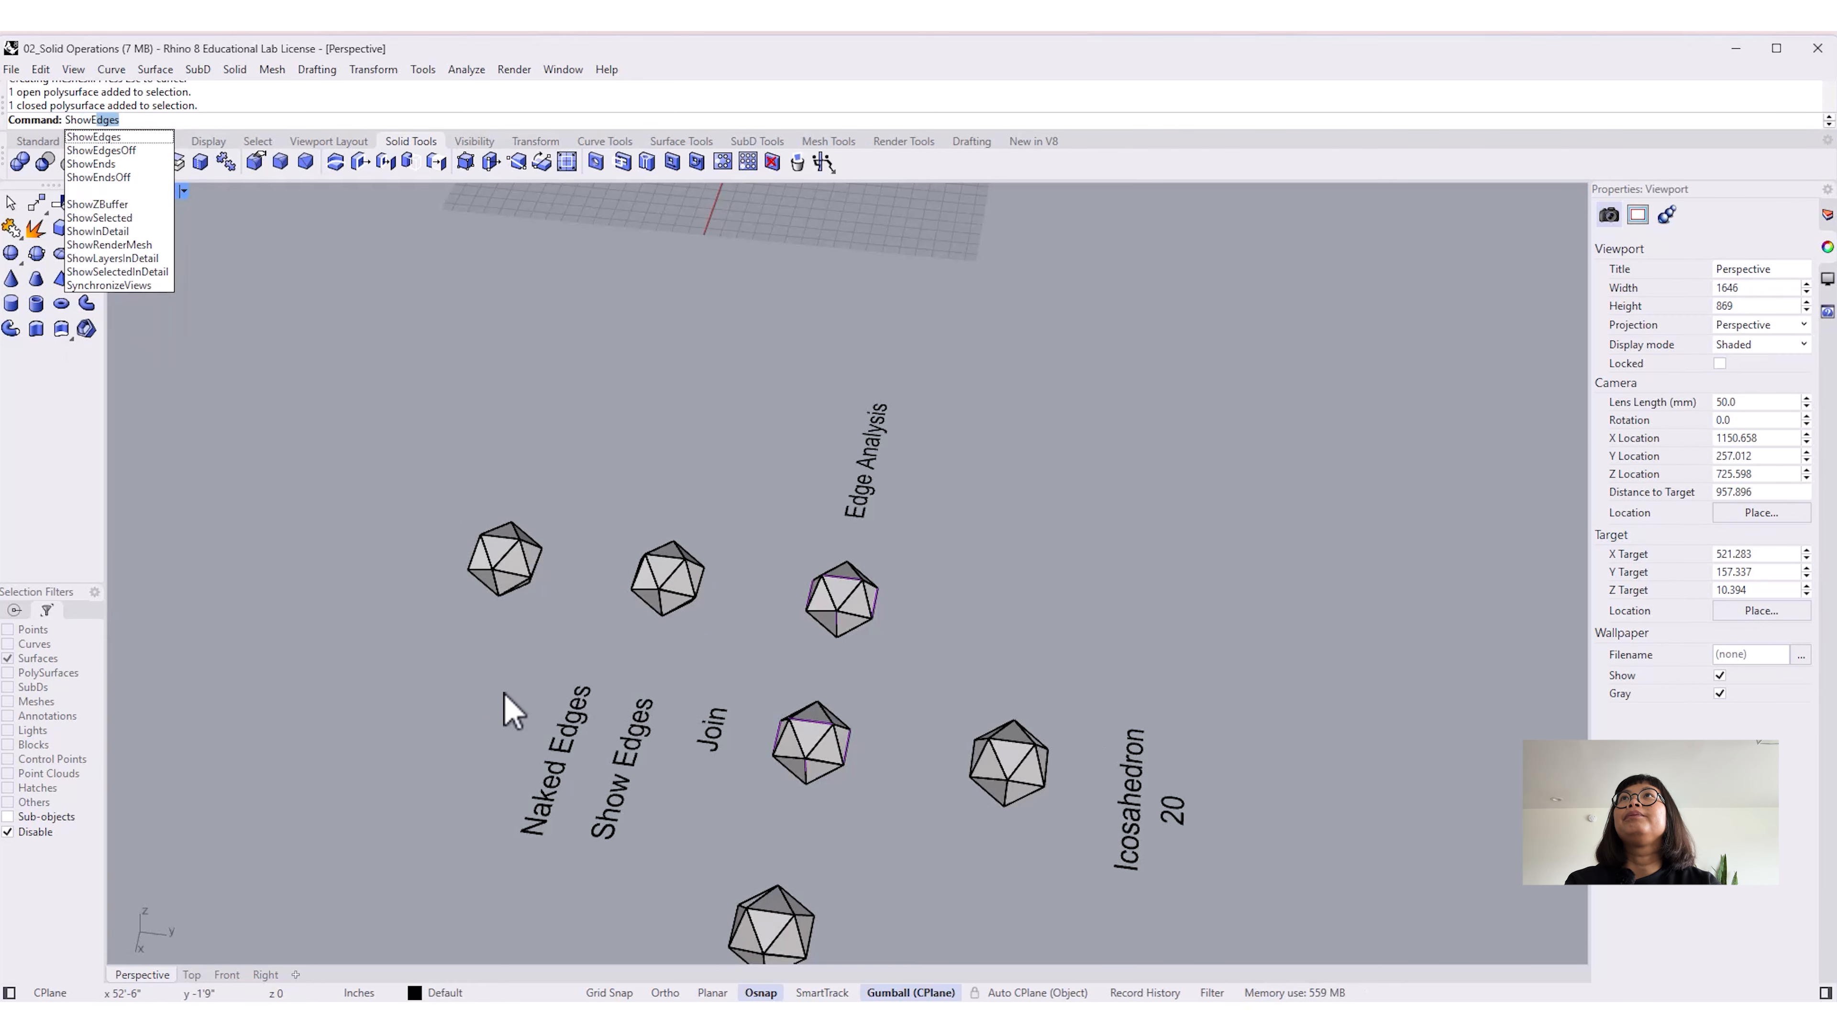
key("Return")
left_click(510, 579)
key("Return")
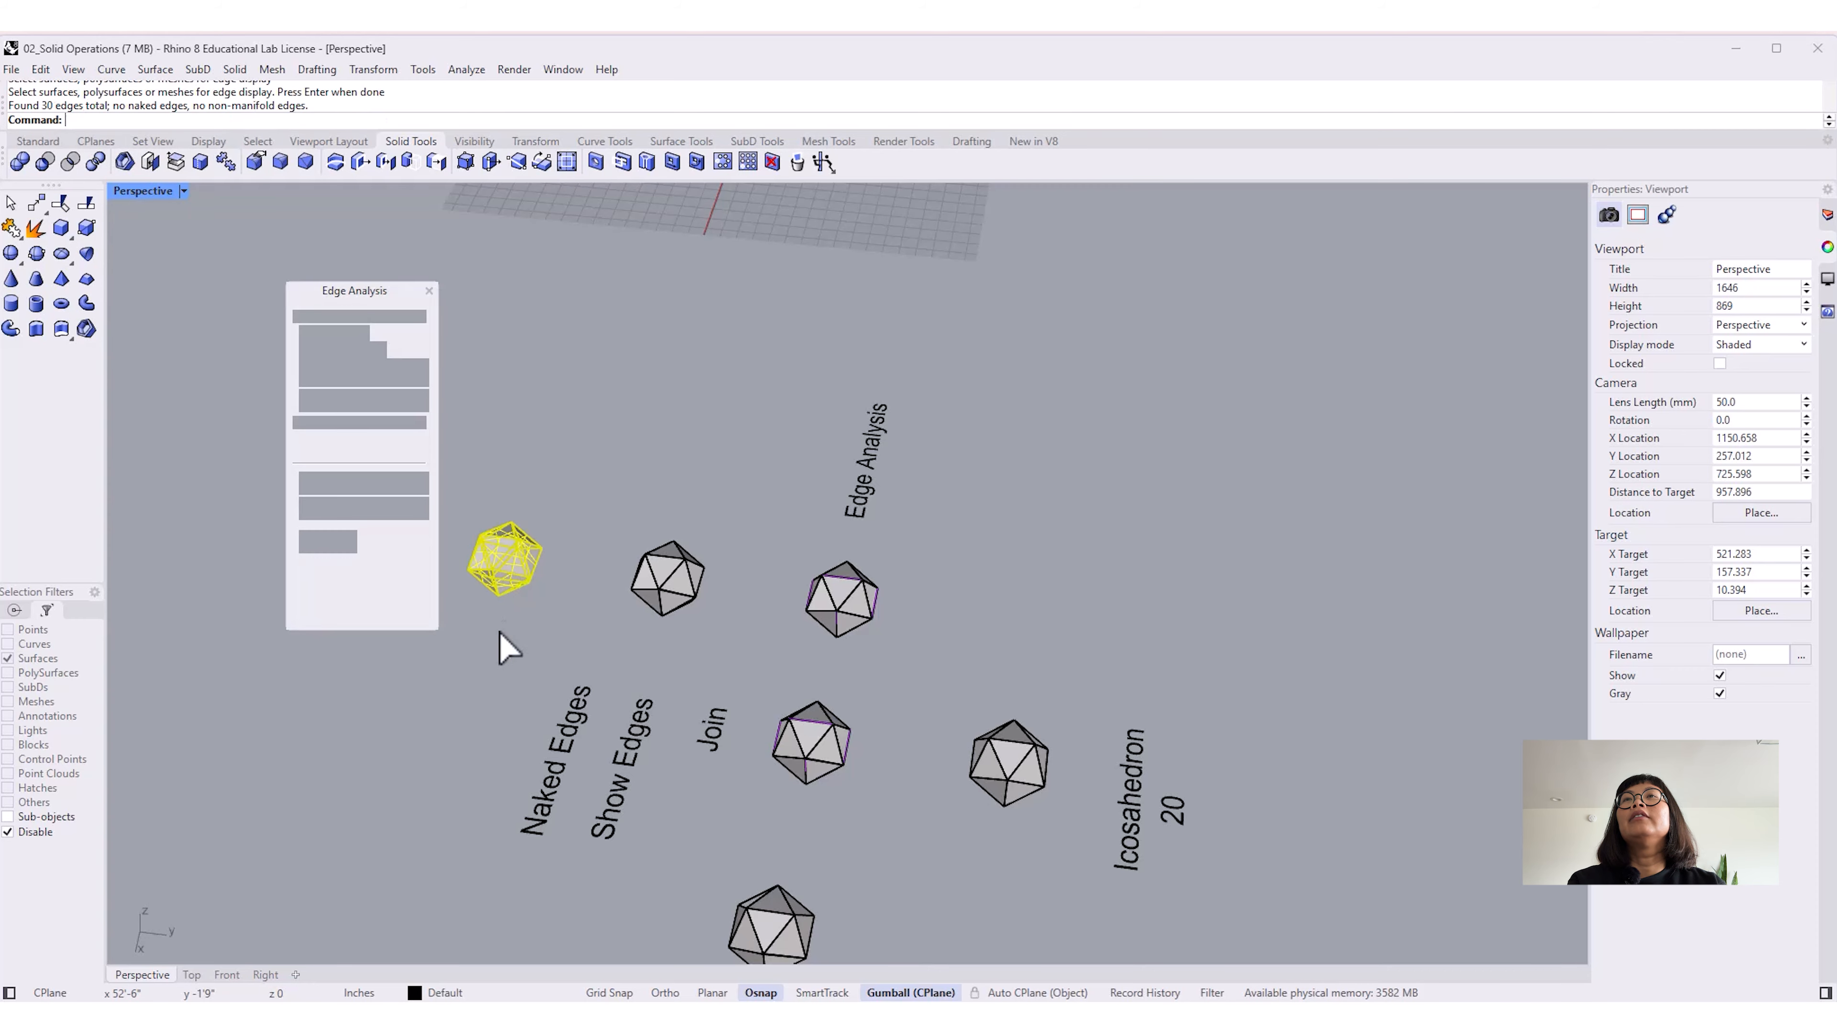
right_click_drag(557, 619, 720, 548)
left_click(429, 292)
right_click_drag(564, 536, 717, 615)
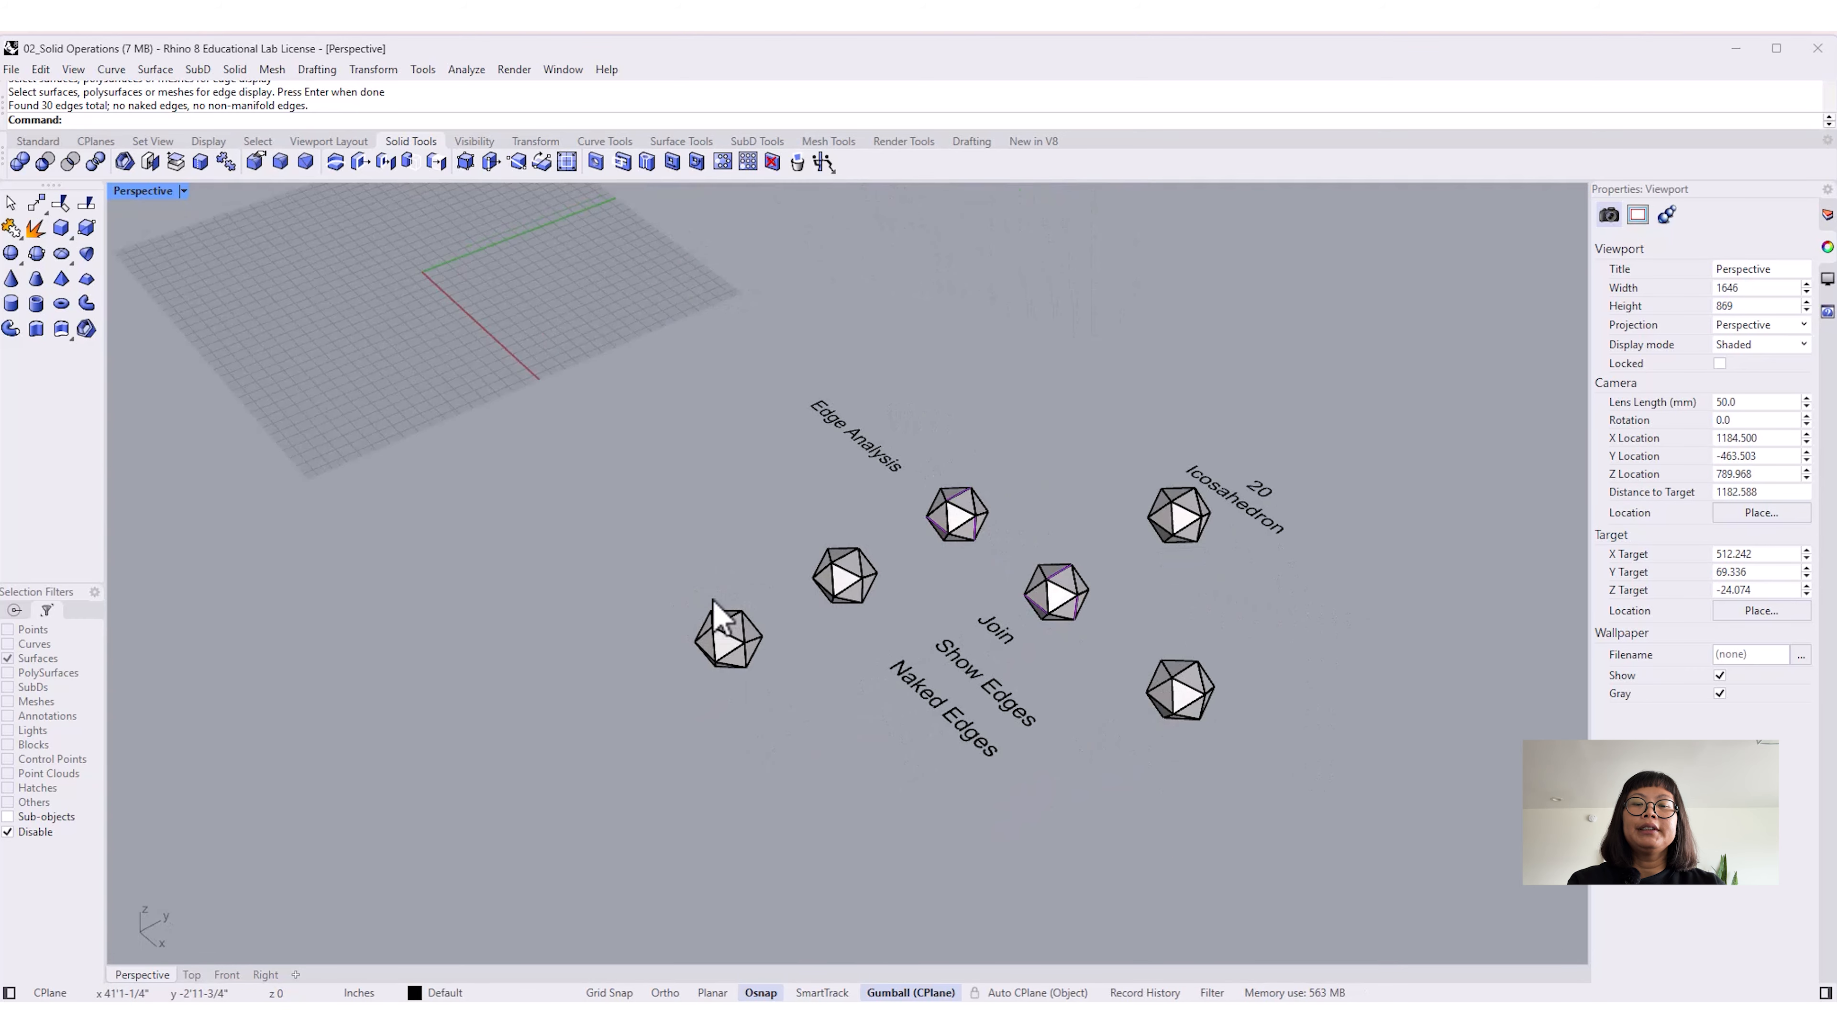
Step: Place a small horizontal clipping plane beside the newly joined icosahedron and raise it to cut through the icosahedra
key("Return")
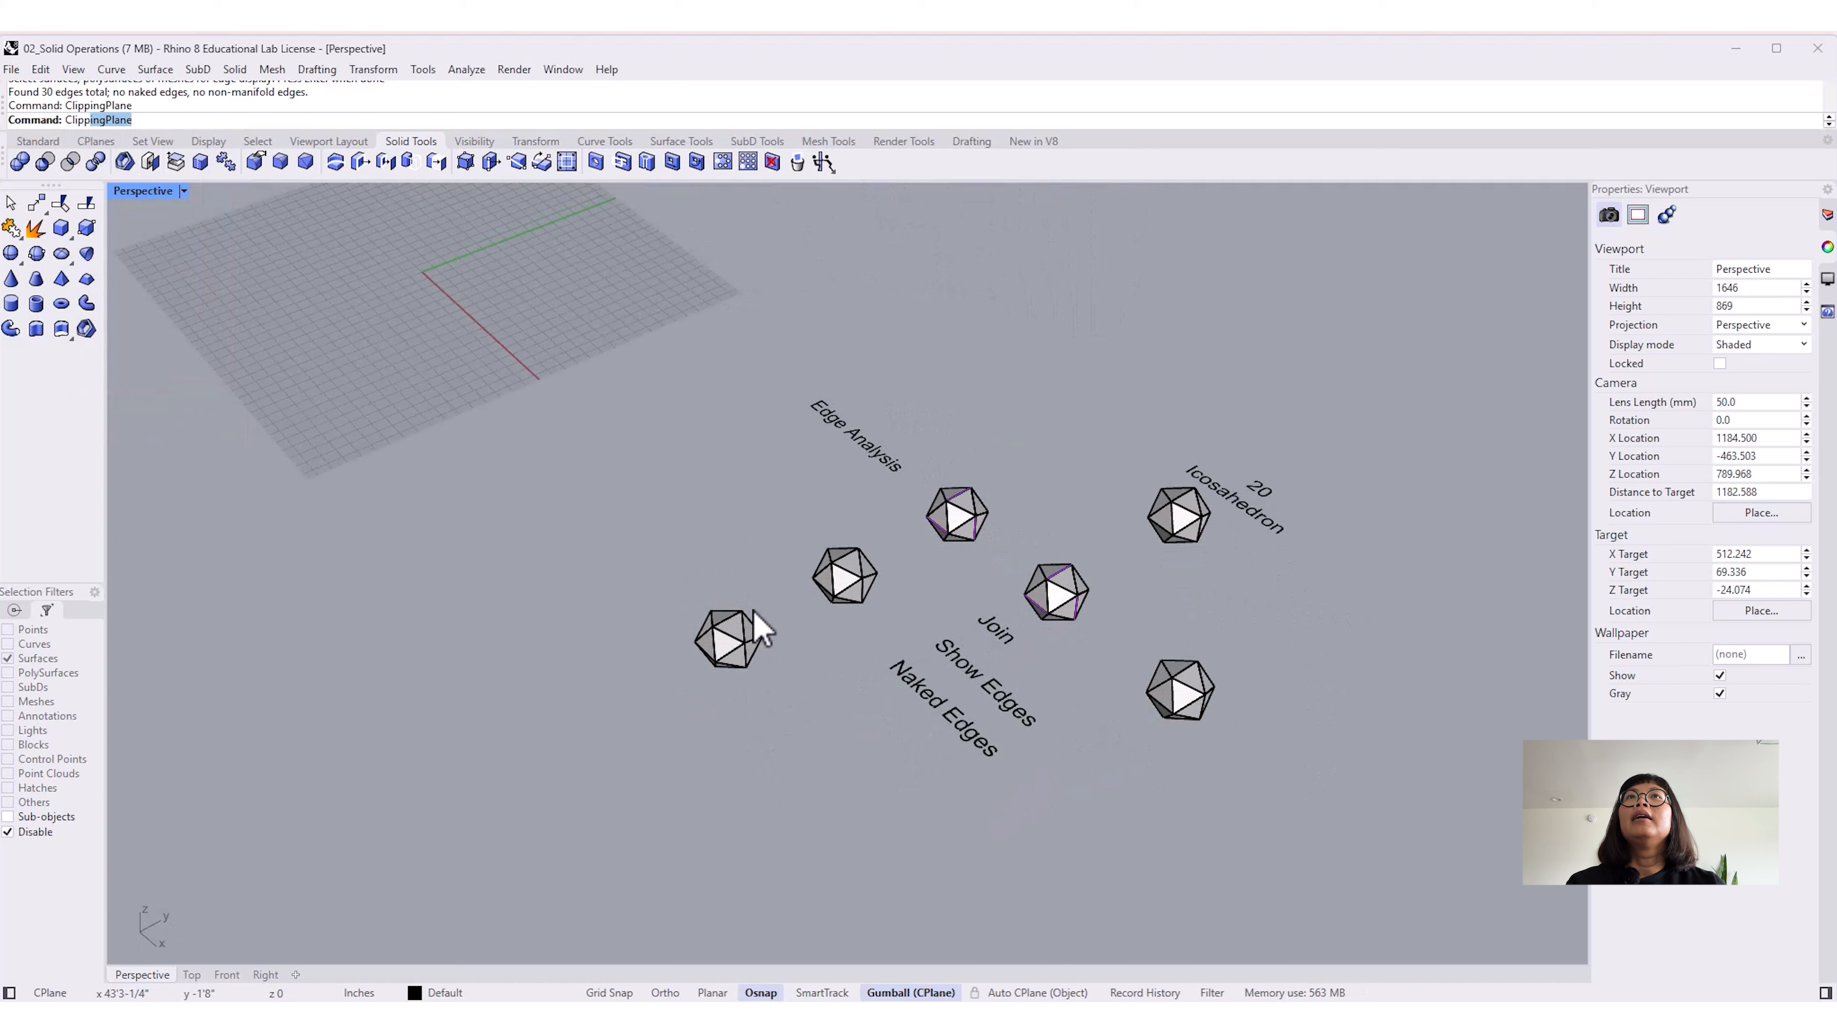
left_click(743, 610)
left_click(787, 605)
left_click_drag(775, 624, 768, 584)
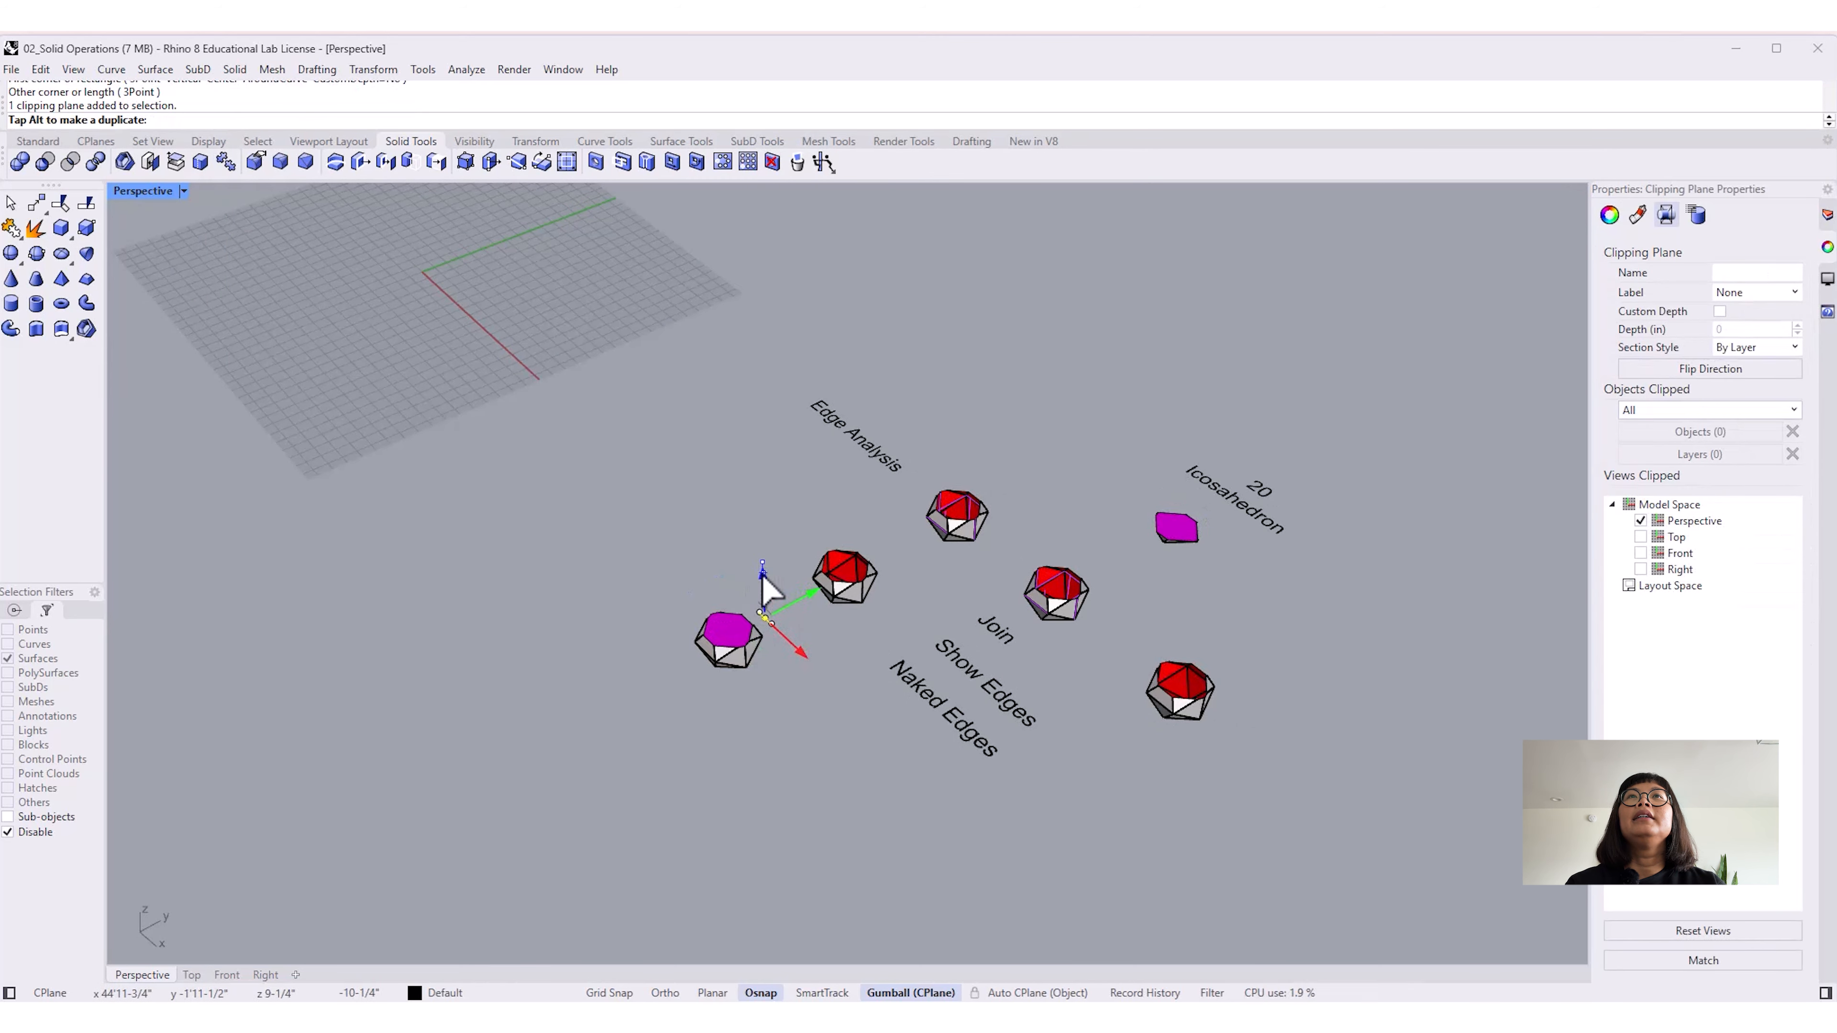
left_click_drag(764, 576, 765, 579)
Step: Examine the clipped sections, comparing the newly joined icosahedron with the earlier joined one and the other icosahedra
scroll(848, 585, "up", 10)
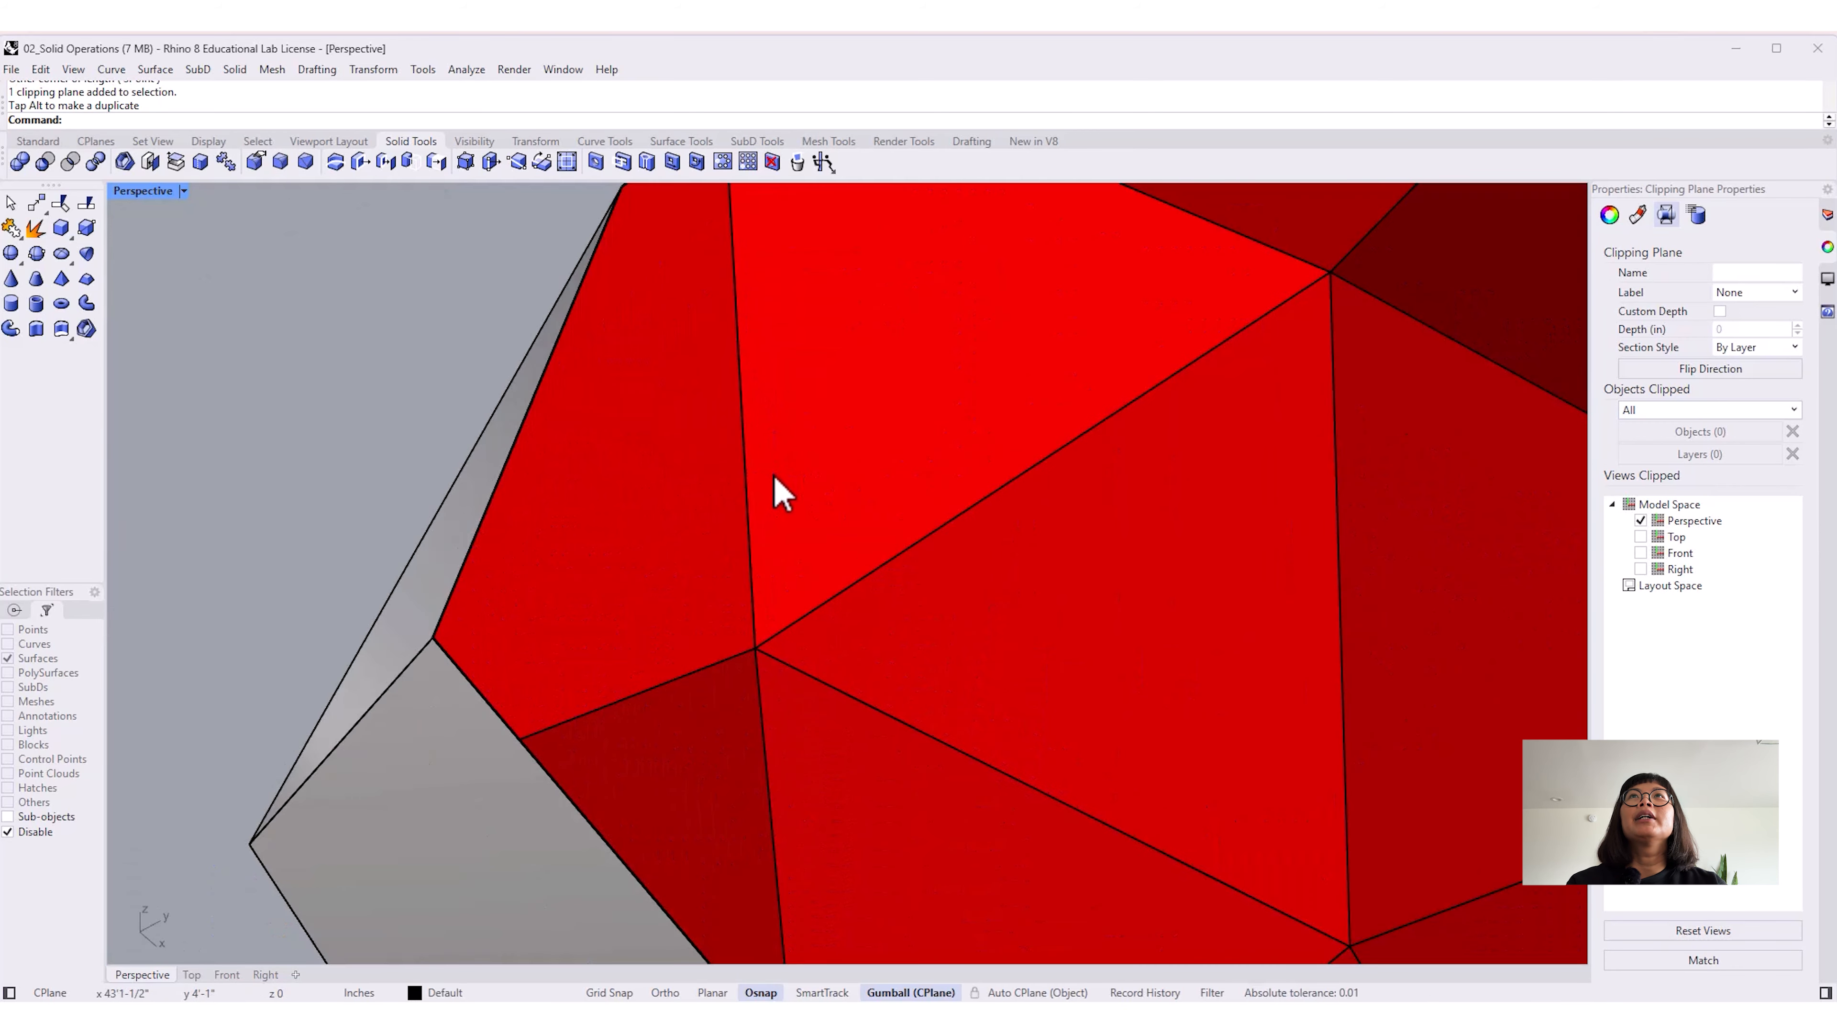
scroll(774, 478, "down", 13)
right_click_drag(775, 478, 928, 499)
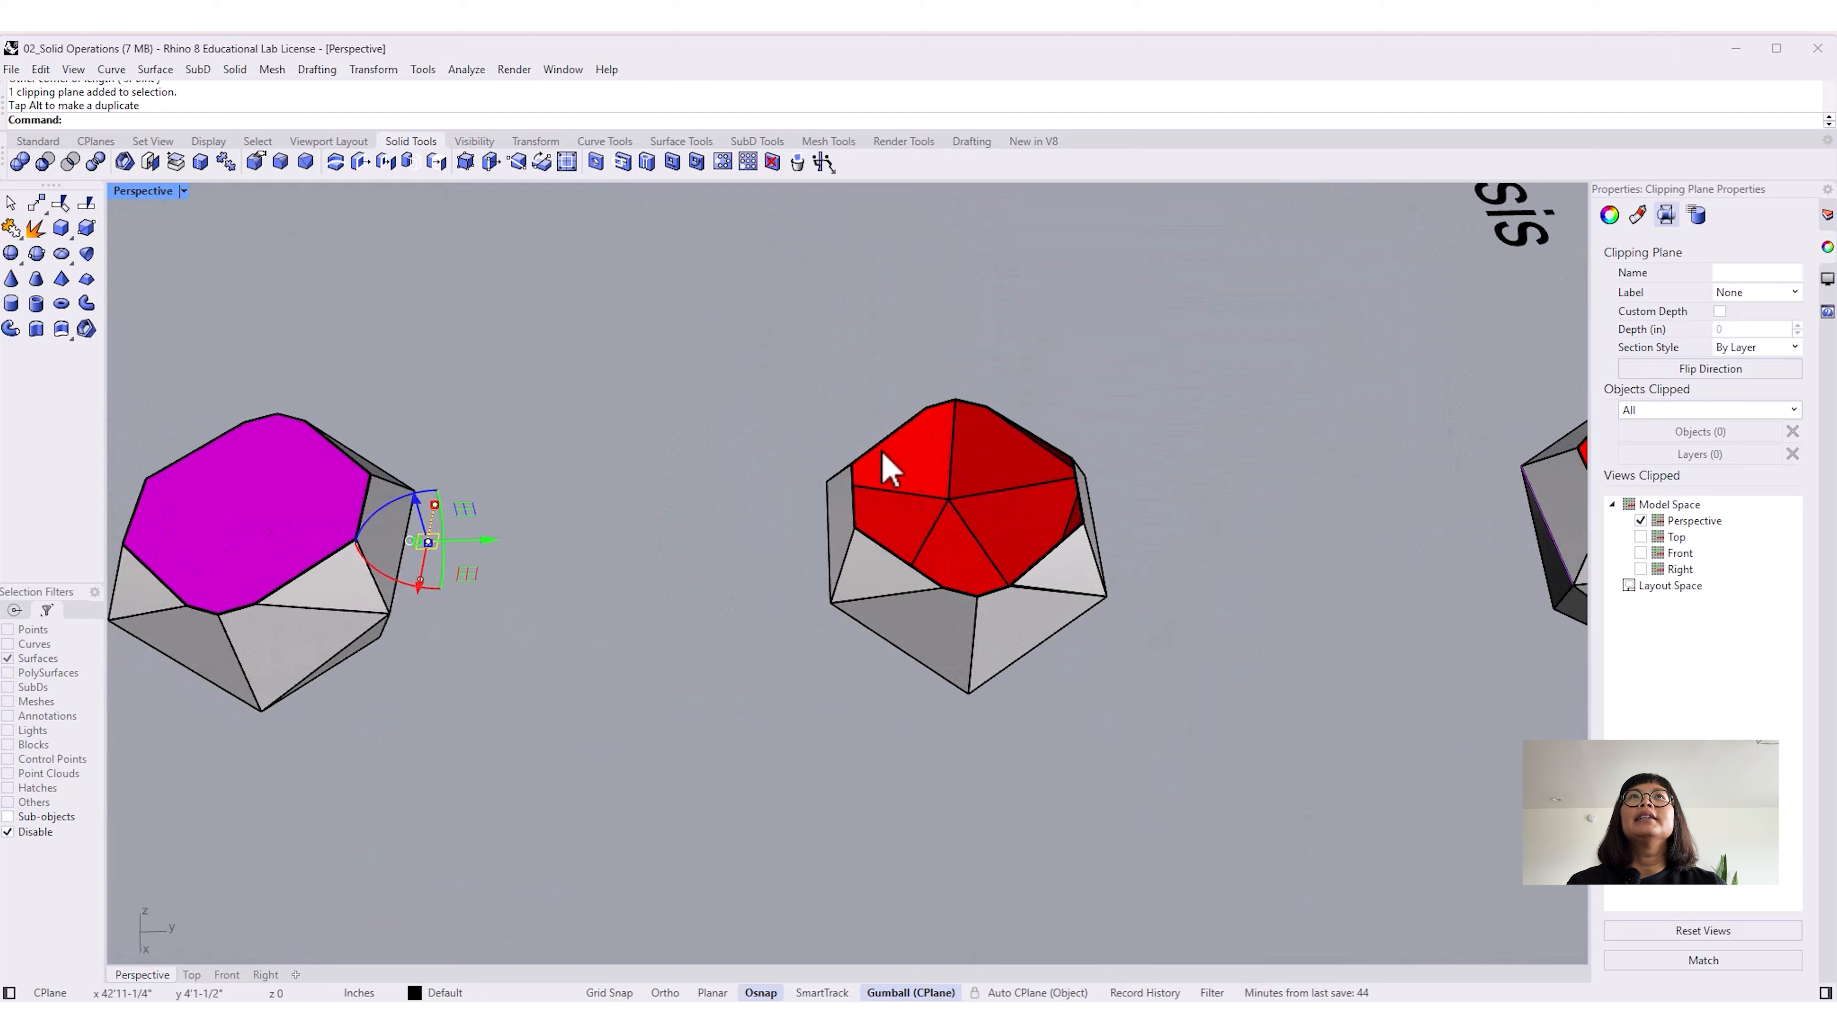
scroll(882, 525, "up", 8)
scroll(779, 512, "down", 6)
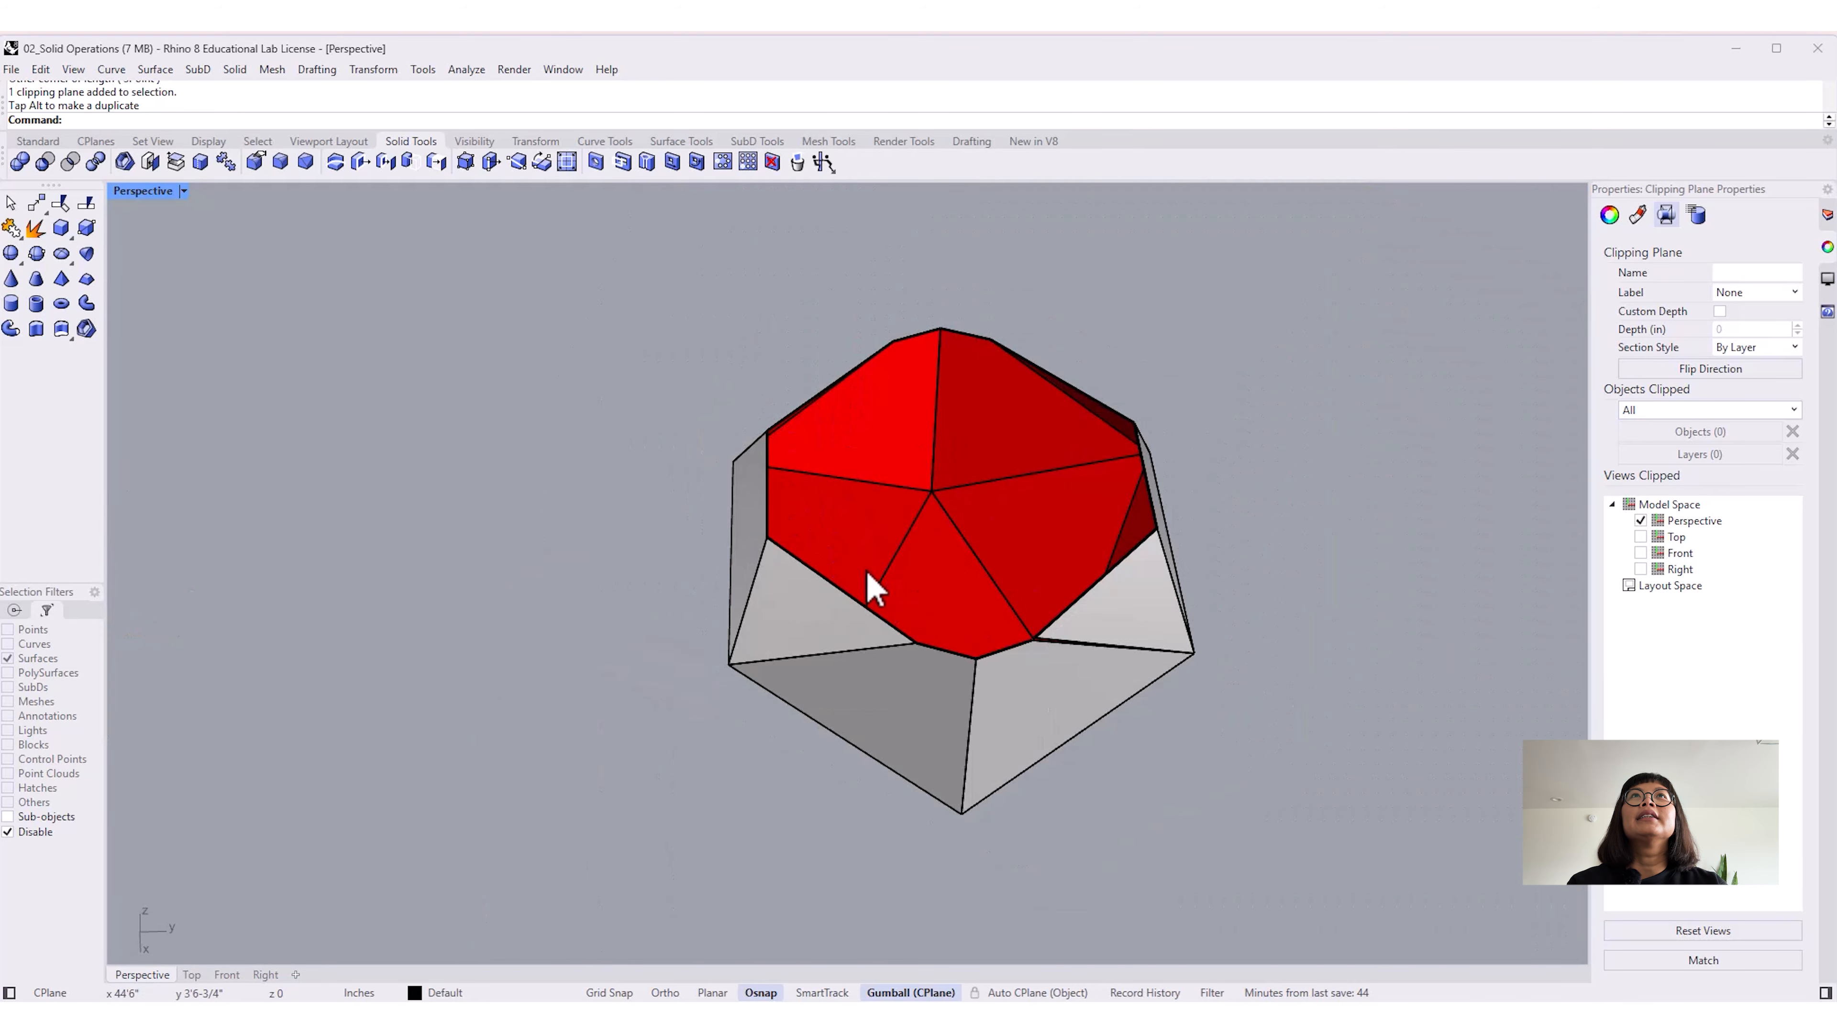
scroll(1001, 566, "down", 5)
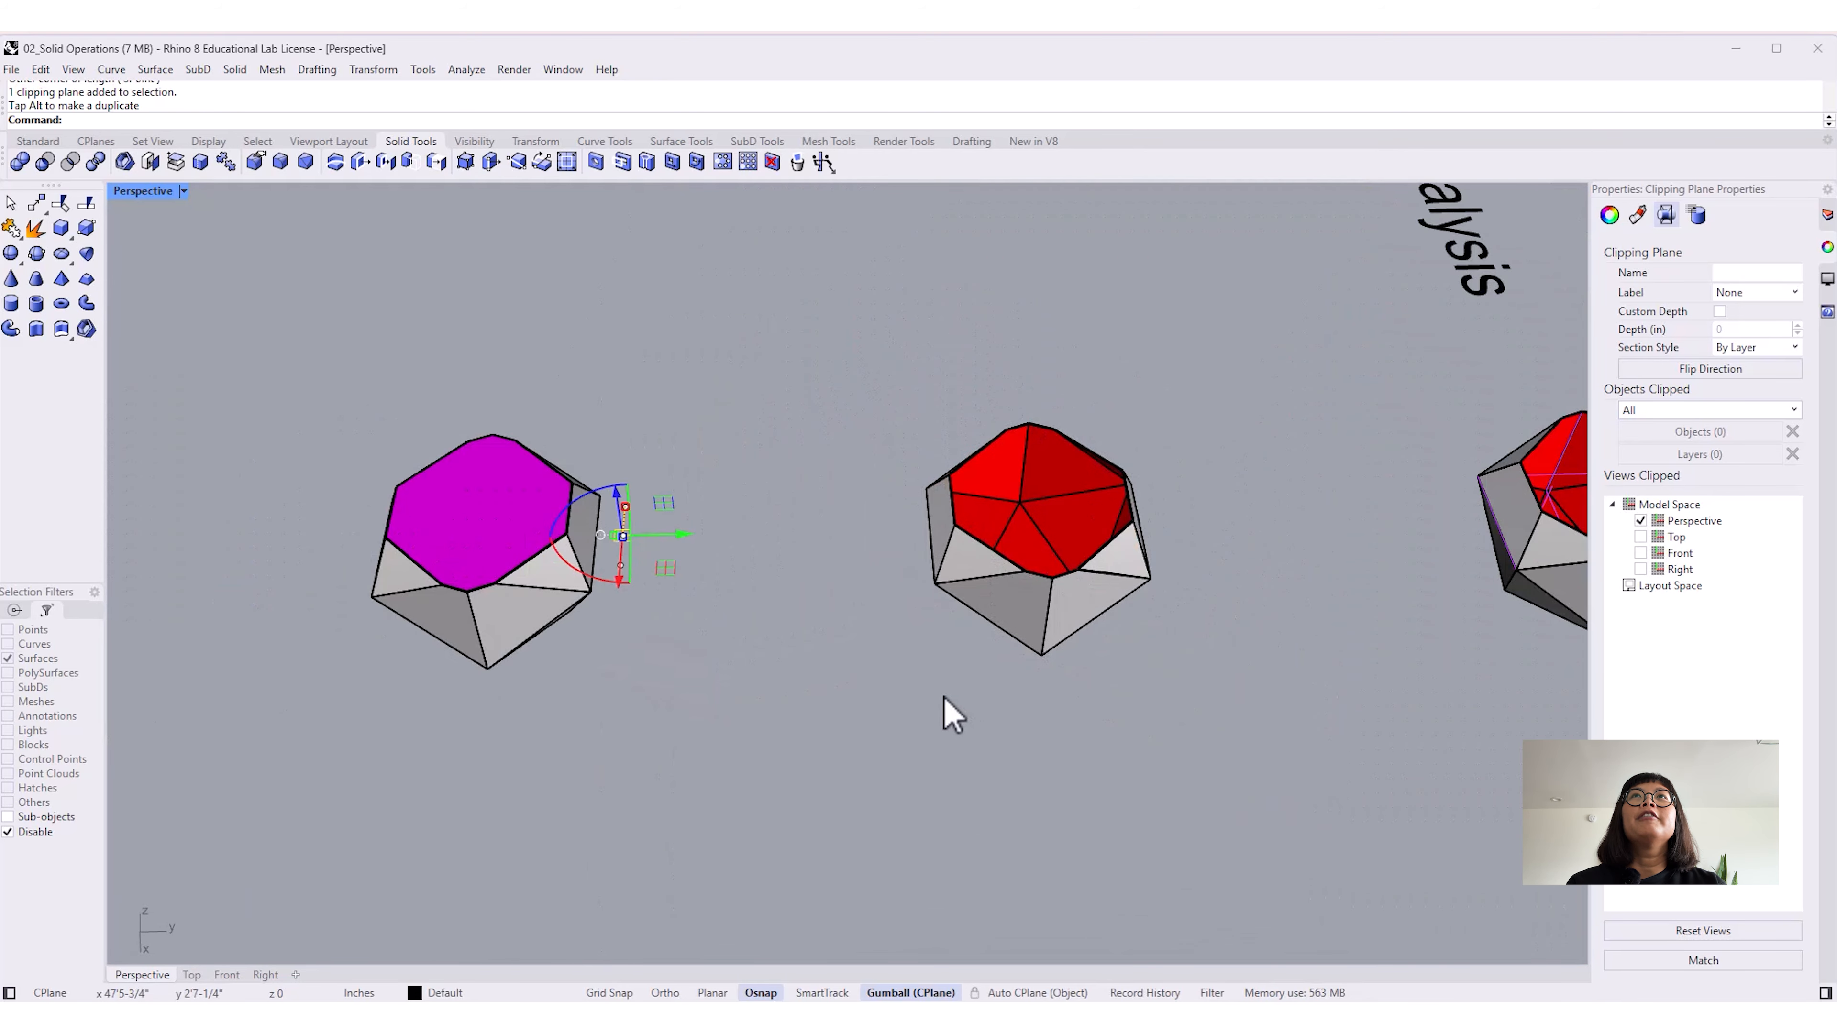
right_click_drag(1037, 622, 1088, 657, "shift")
scroll(548, 611, "up", 7)
right_click_drag(581, 676, 873, 832)
scroll(678, 656, "down", 6)
scroll(694, 655, "down", 6)
scroll(628, 697, "down", 4)
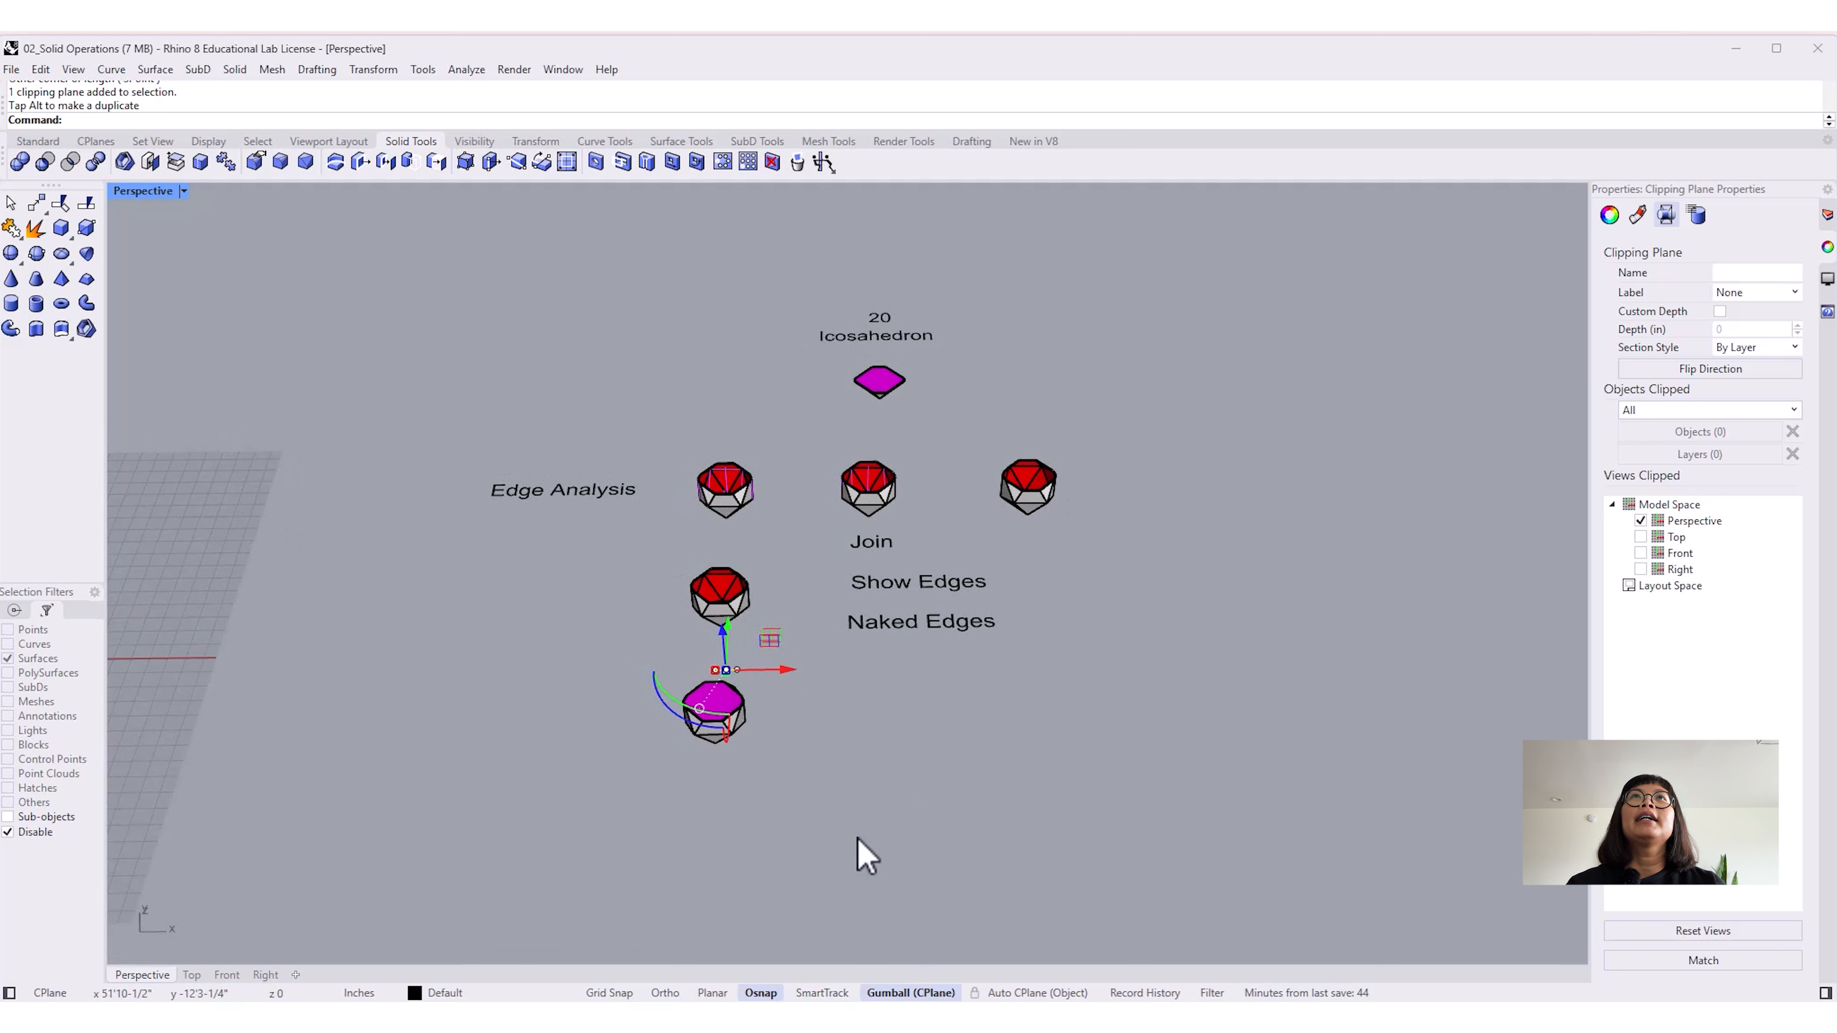